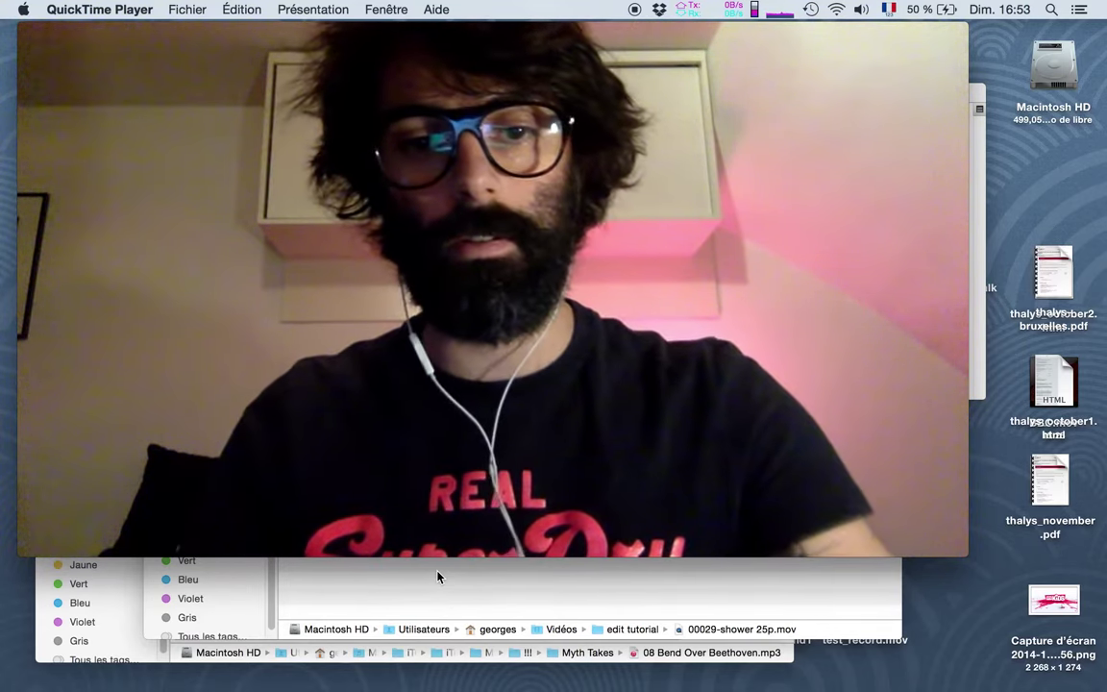
# Step: Launch Blender from the Finder window's launcher shortcut, dismiss its splash screen and switch it to full screen
pyautogui.click(597, 581)
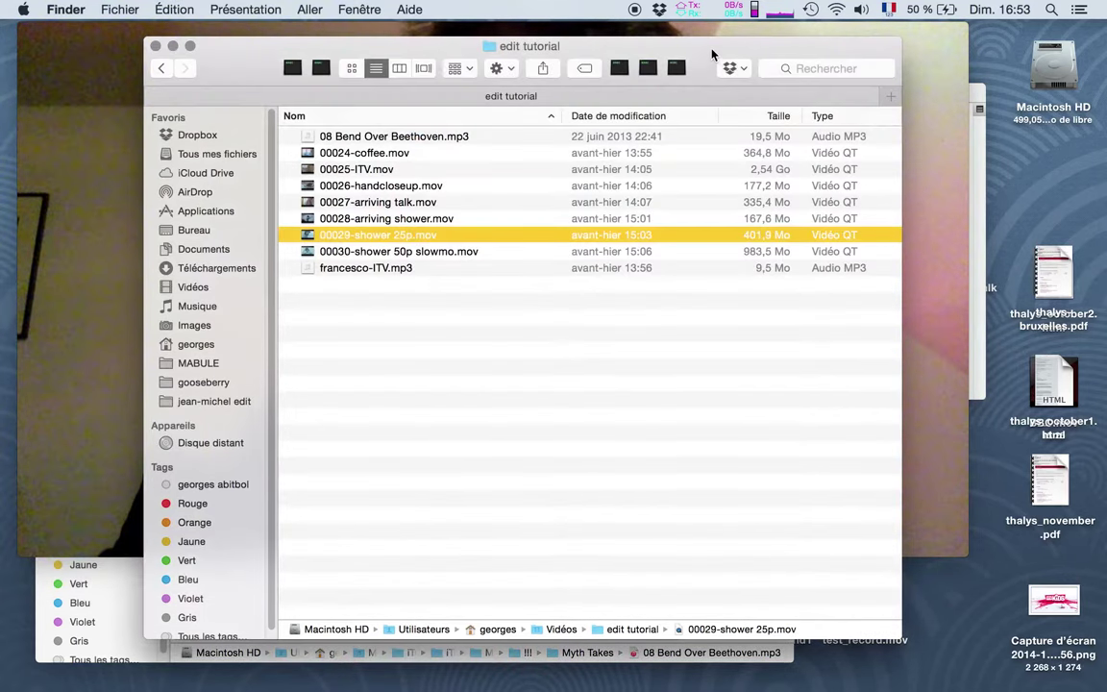
pyautogui.click(676, 68)
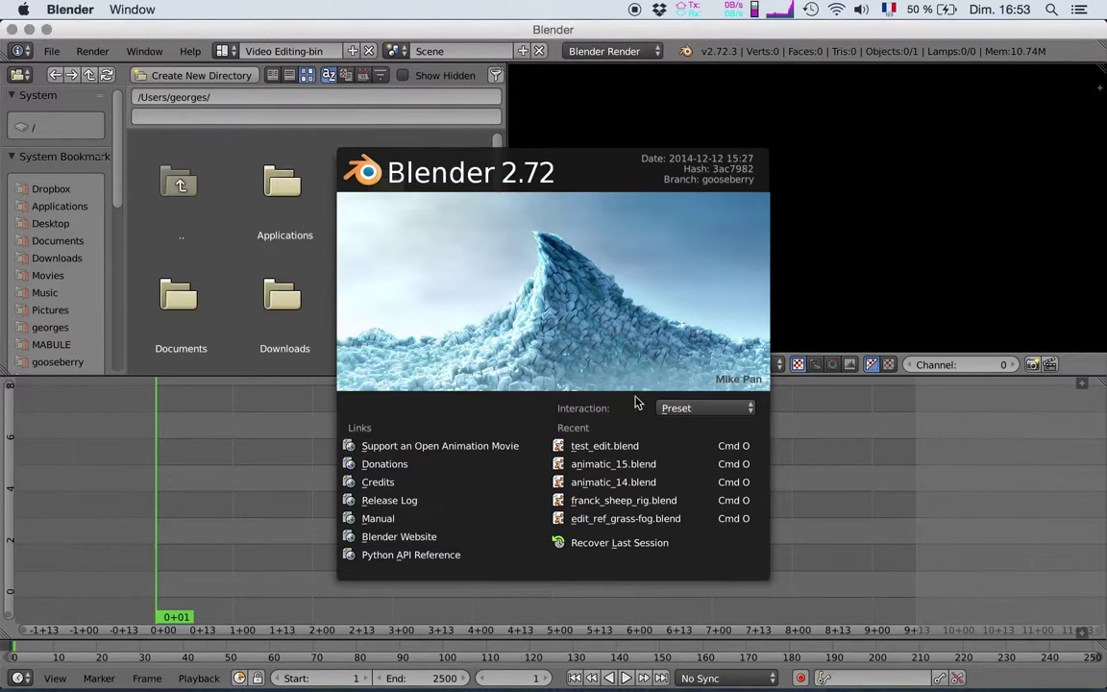
pyautogui.click(875, 491)
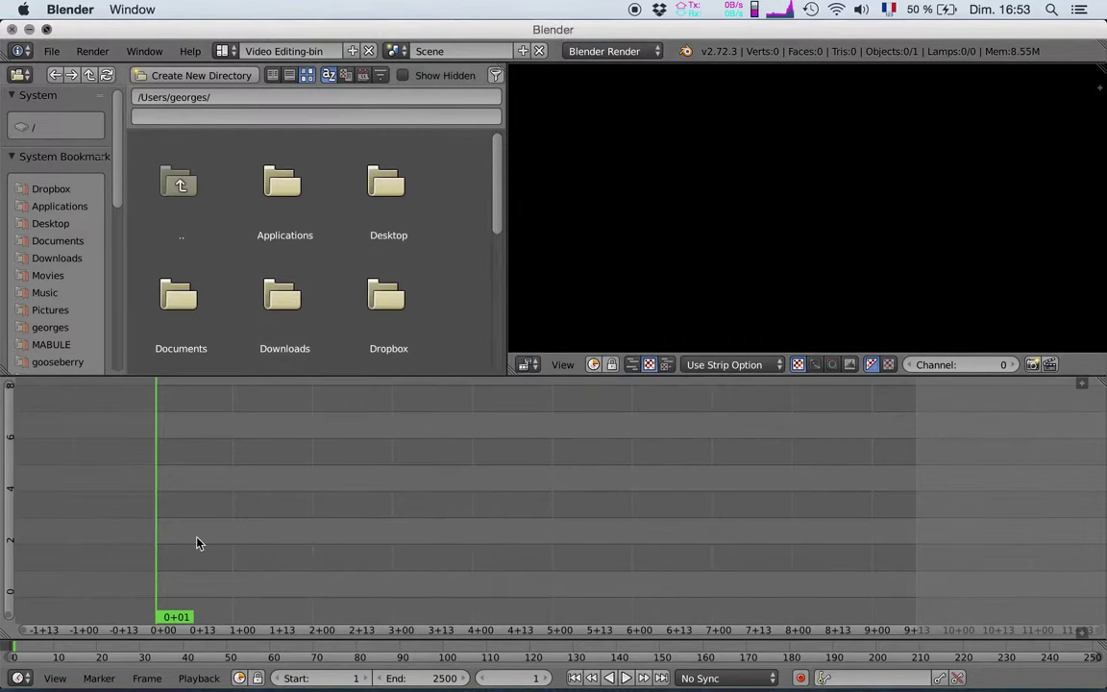
pyautogui.hotkey('alt', 'F11')
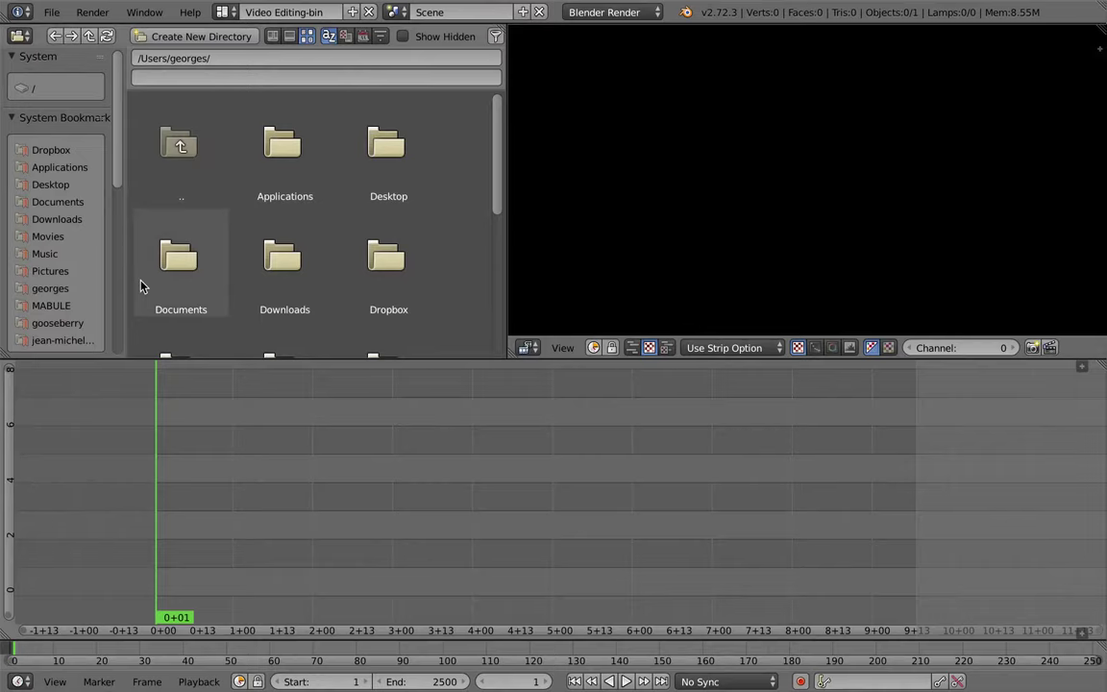
pyautogui.press('super+Tab')
pyautogui.press('super+Tab')
pyautogui.press('super+Tab')
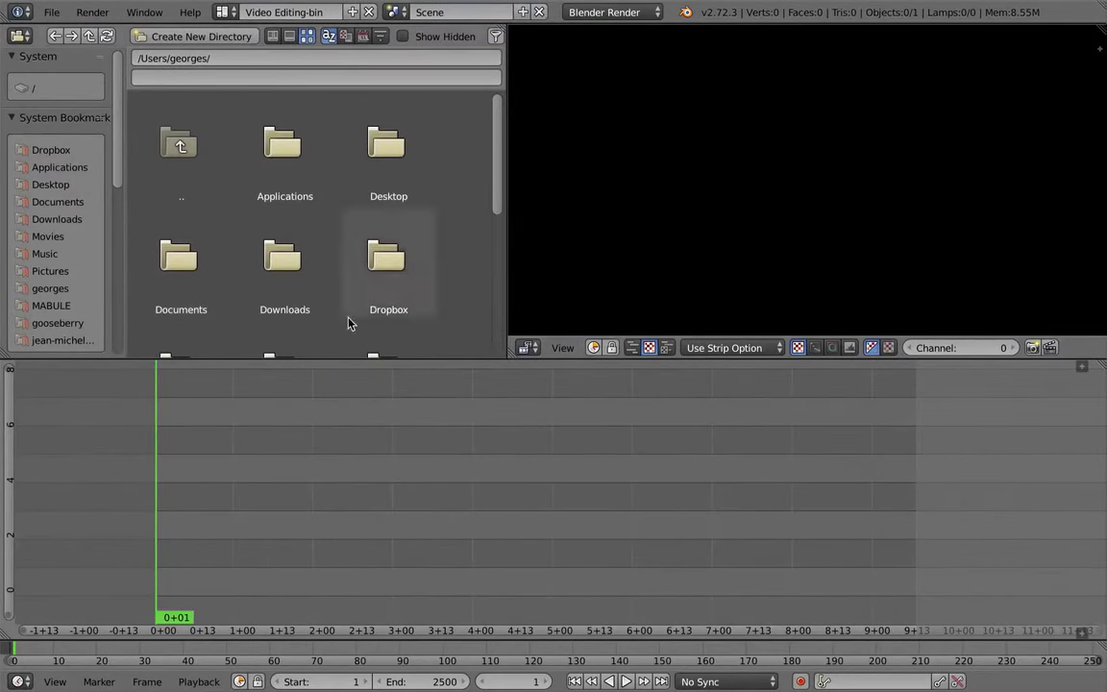
# Step: Open the Movies/edit tutorial folder in the file browser
pyautogui.click(50, 237)
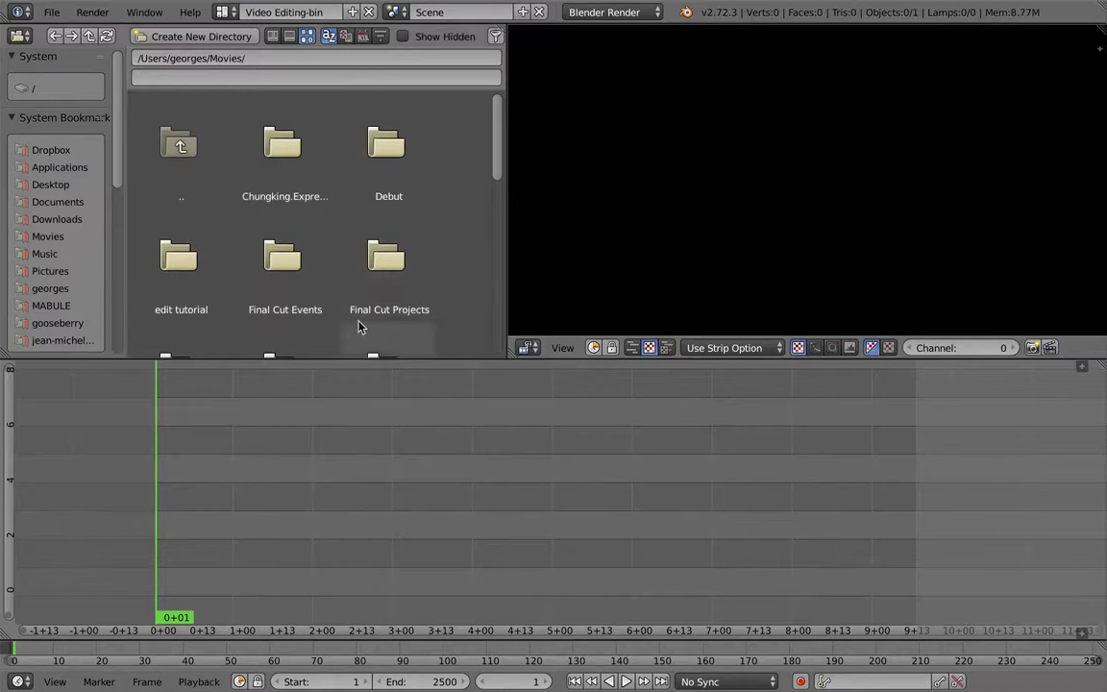
pyautogui.scroll(-5, 106, 250)
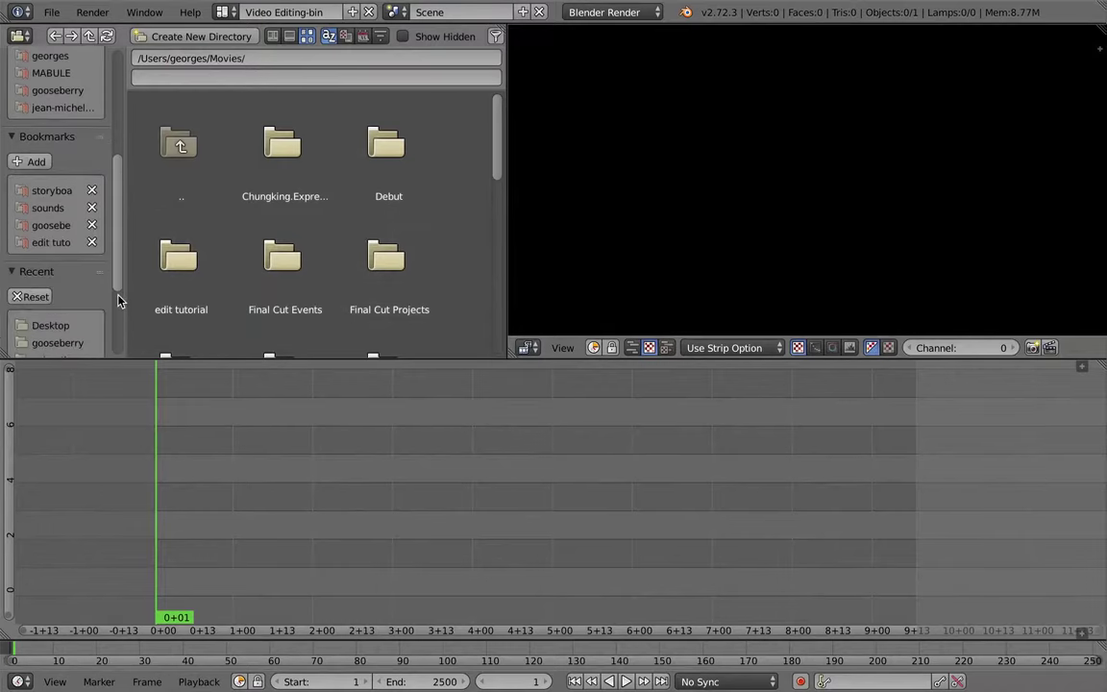
pyautogui.click(51, 243)
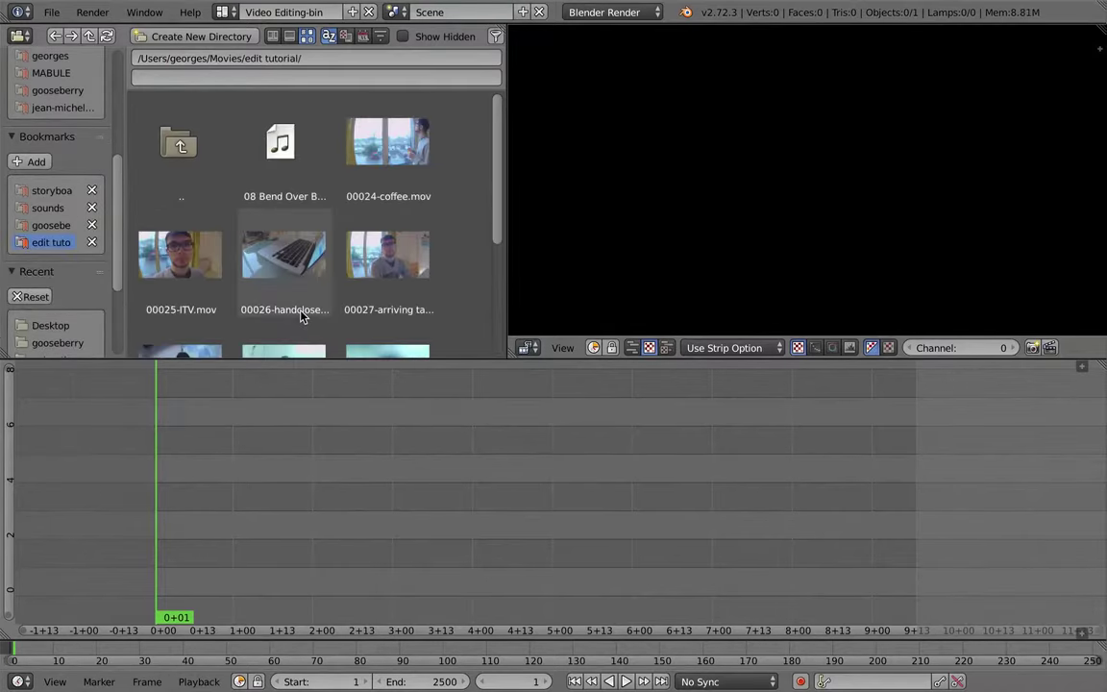
pyautogui.press('super+Tab')
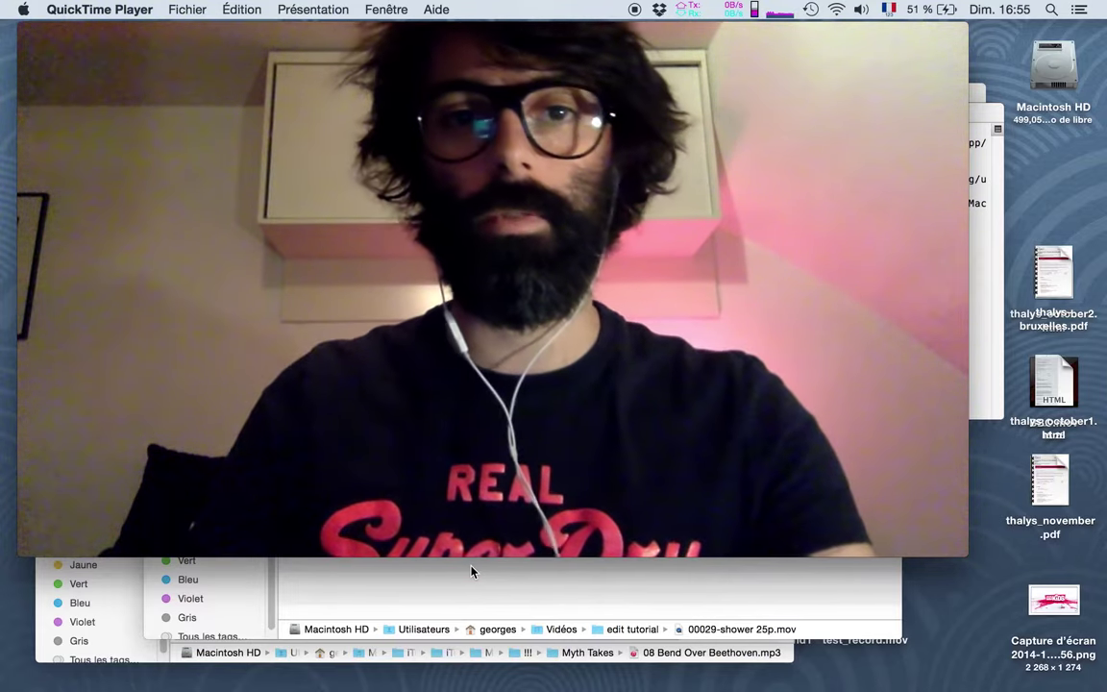
pyautogui.press('super+Tab')
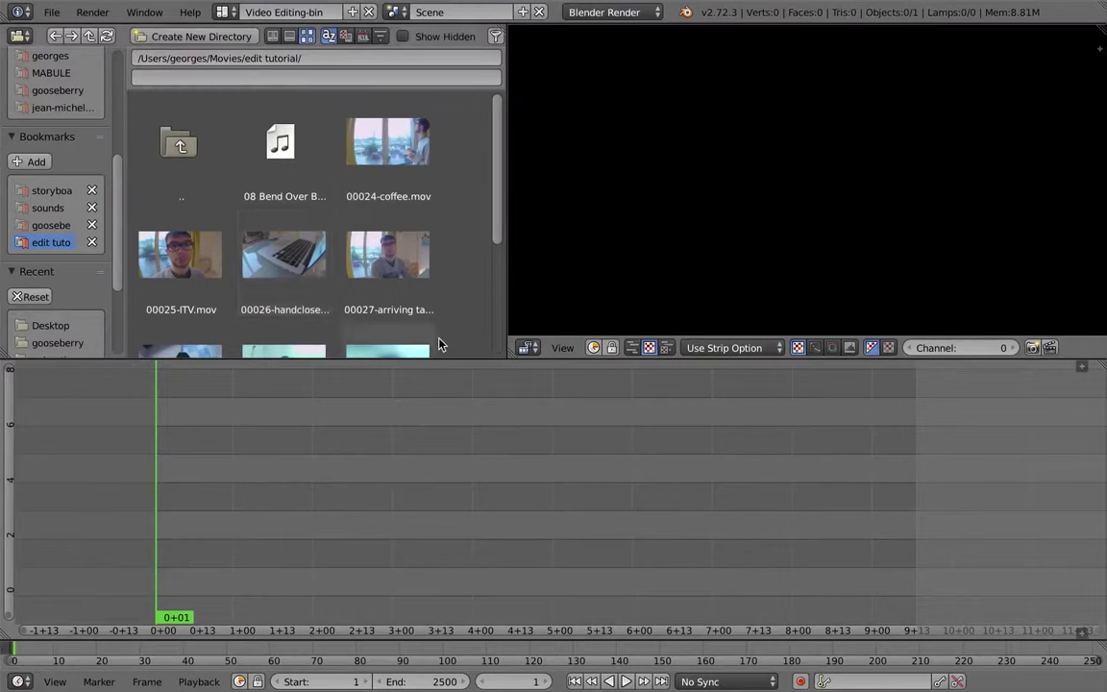
# Step: Add 00025-ITV.mov and francesco-ITV.mp3 to the sequencer, both starting at frame 1, with the mp3 on channel 3 above the movie's strips
pyautogui.moveTo(497, 214)
pyautogui.mouseDown()
pyautogui.moveTo(492, 324)
pyautogui.moveTo(489, 232)
pyautogui.mouseUp()
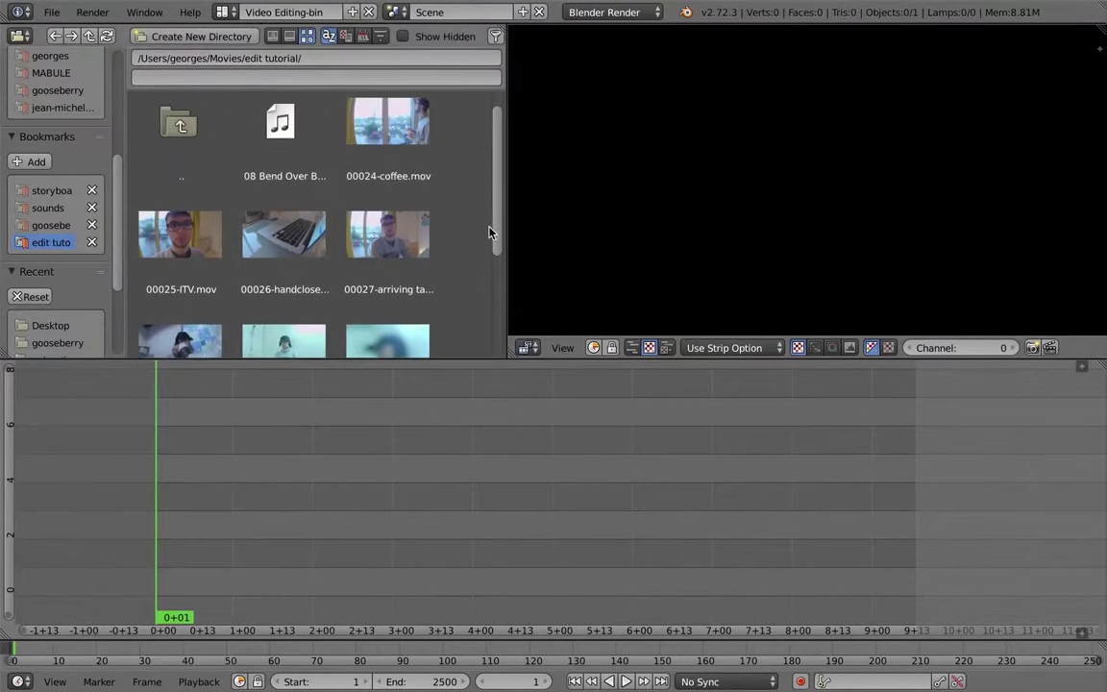
pyautogui.click(181, 246)
pyautogui.moveTo(181, 246); pyautogui.dragTo(194, 489)
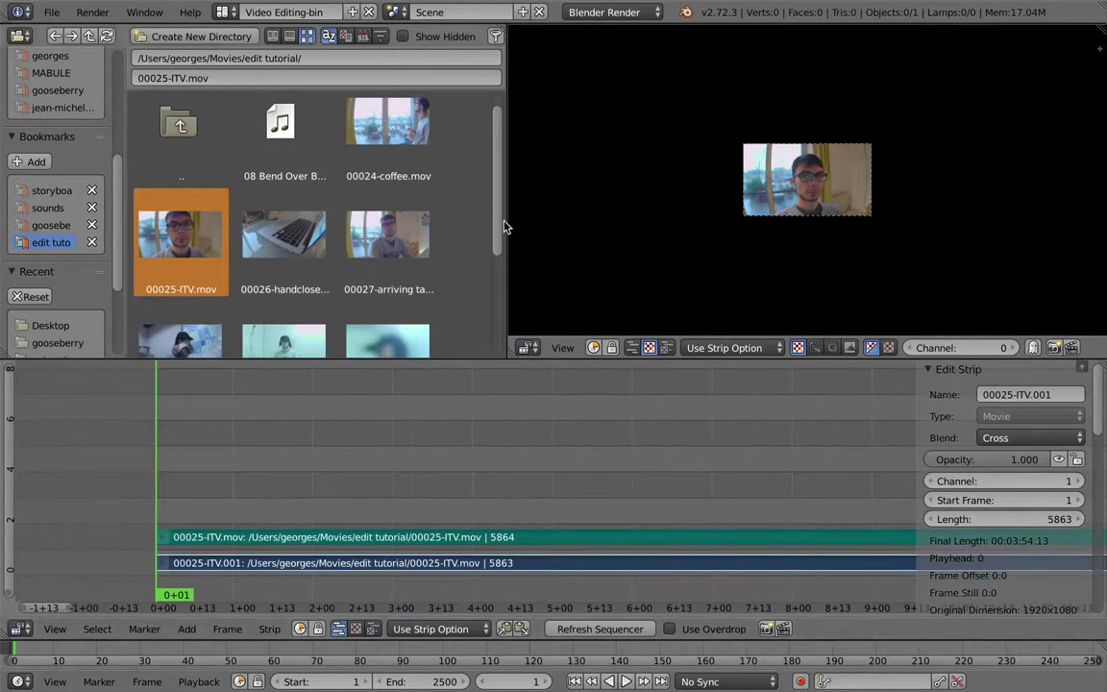
pyautogui.moveTo(504, 228); pyautogui.dragTo(497, 352)
pyautogui.moveTo(180, 293); pyautogui.dragTo(187, 510)
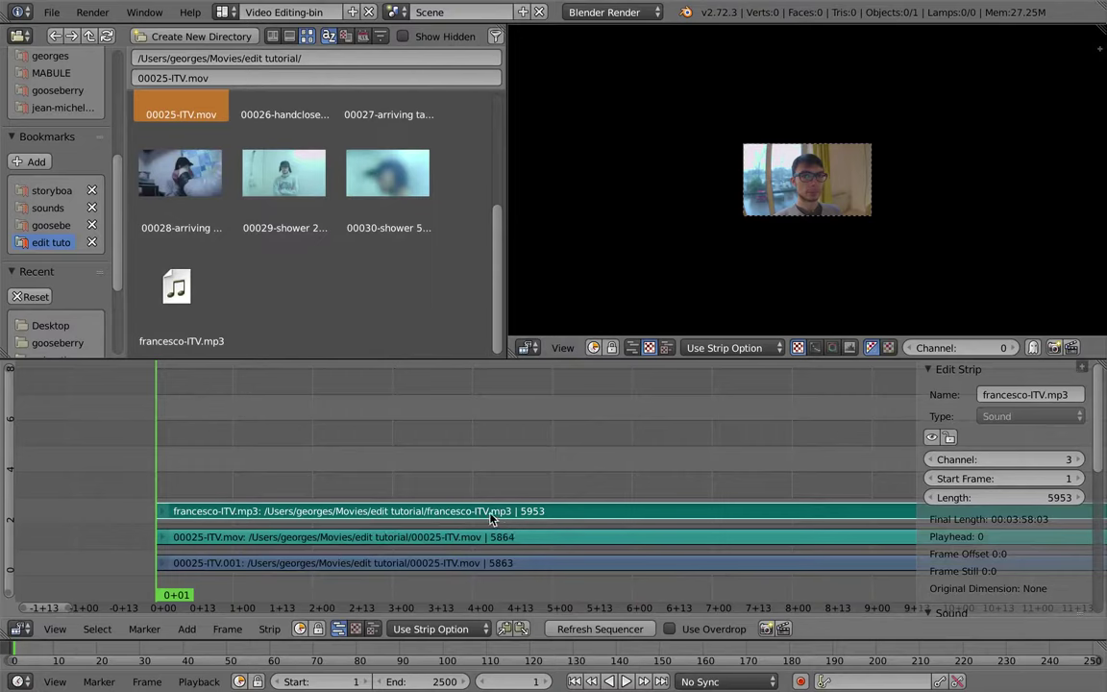
# Step: Set the playhead to 0+06 and frame the whole interview image in the preview
pyautogui.keyDown('ctrl'); pyautogui.moveTo(807, 240); pyautogui.dragTo(815, 190, button='middle'); pyautogui.keyUp('ctrl')
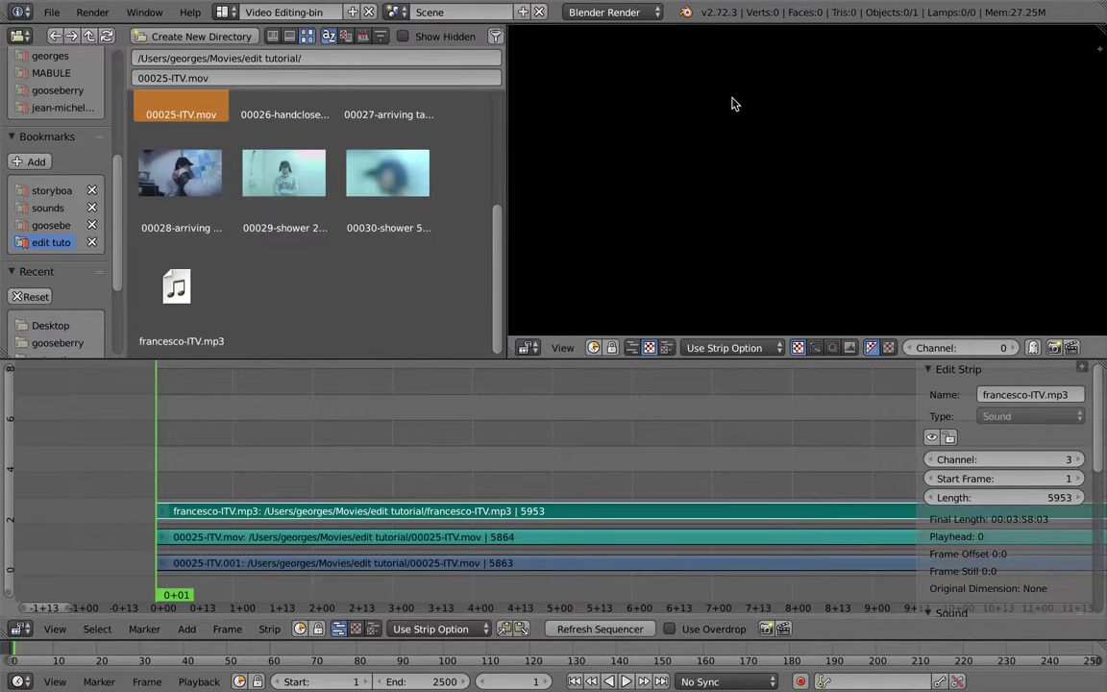
pyautogui.press('Home')
pyautogui.keyDown('ctrl'); pyautogui.moveTo(817, 276); pyautogui.dragTo(805, 212, button='middle'); pyautogui.keyUp('ctrl')
pyautogui.moveTo(825, 322); pyautogui.dragTo(808, 214, button='middle')
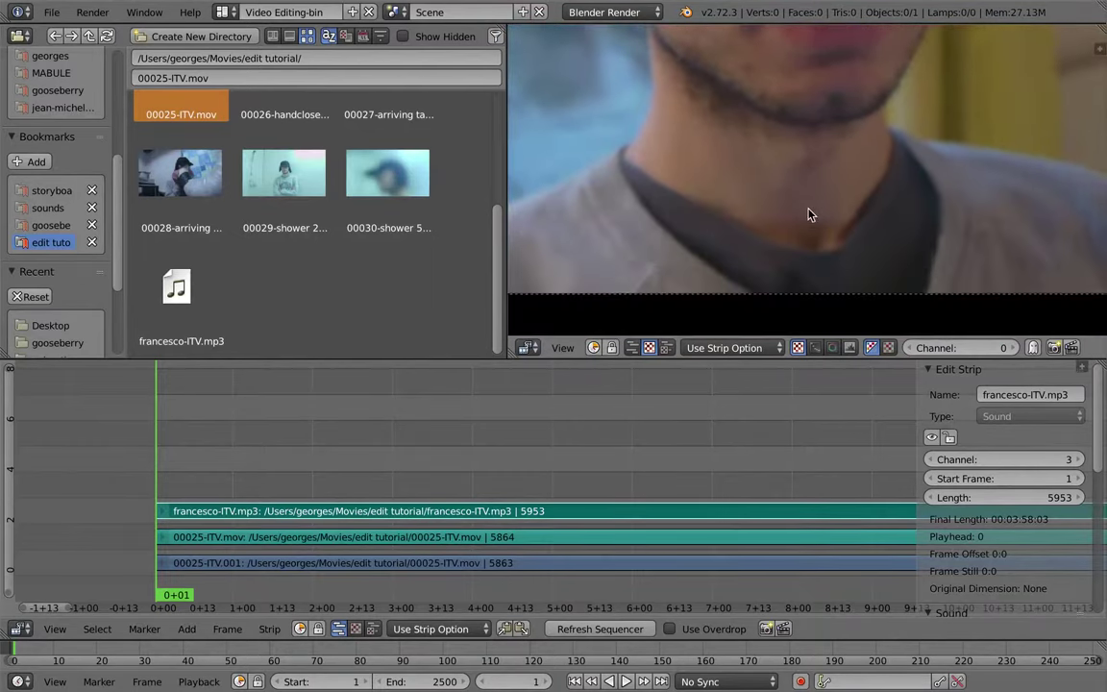
pyautogui.moveTo(321, 464); pyautogui.dragTo(173, 469)
pyautogui.keyDown('ctrl'); pyautogui.moveTo(321, 462); pyautogui.dragTo(423, 478, button='middle'); pyautogui.keyUp('ctrl')
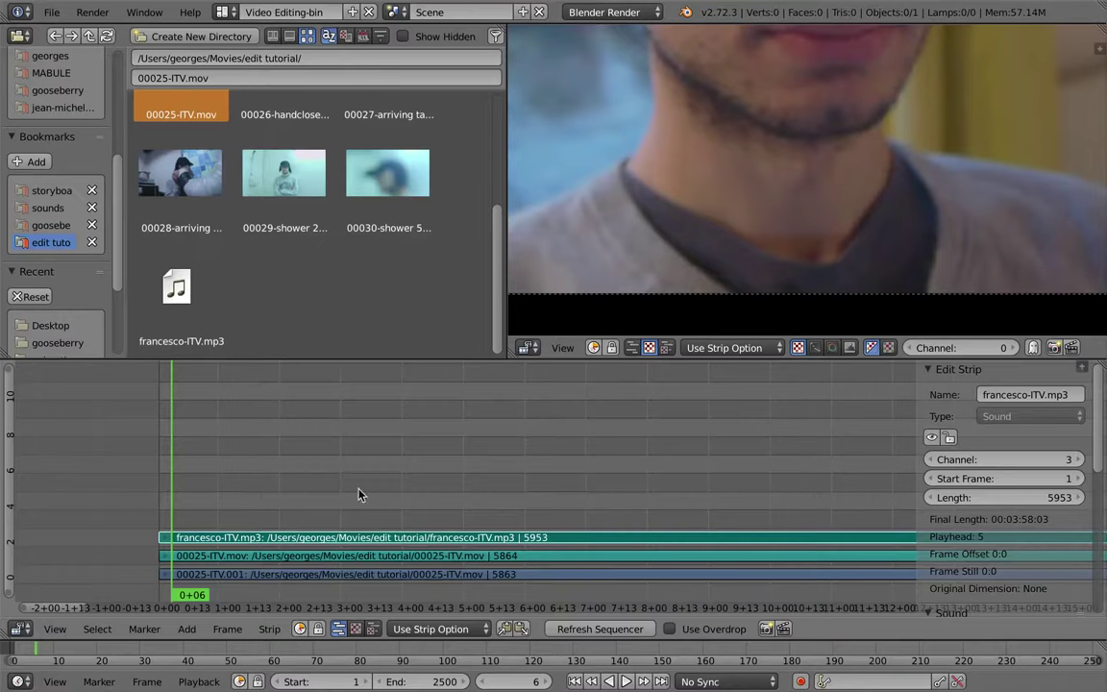
pyautogui.scroll(-8, 711, 214)
pyautogui.scroll(-6, 711, 226)
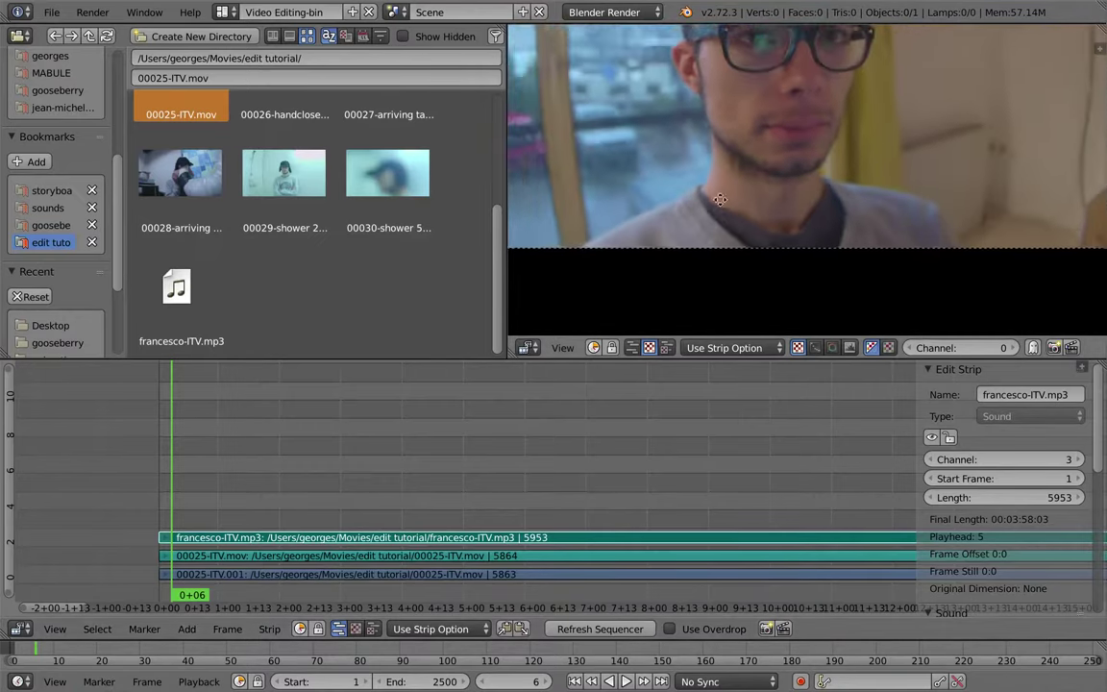
pyautogui.moveTo(724, 202); pyautogui.dragTo(752, 294, button='middle')
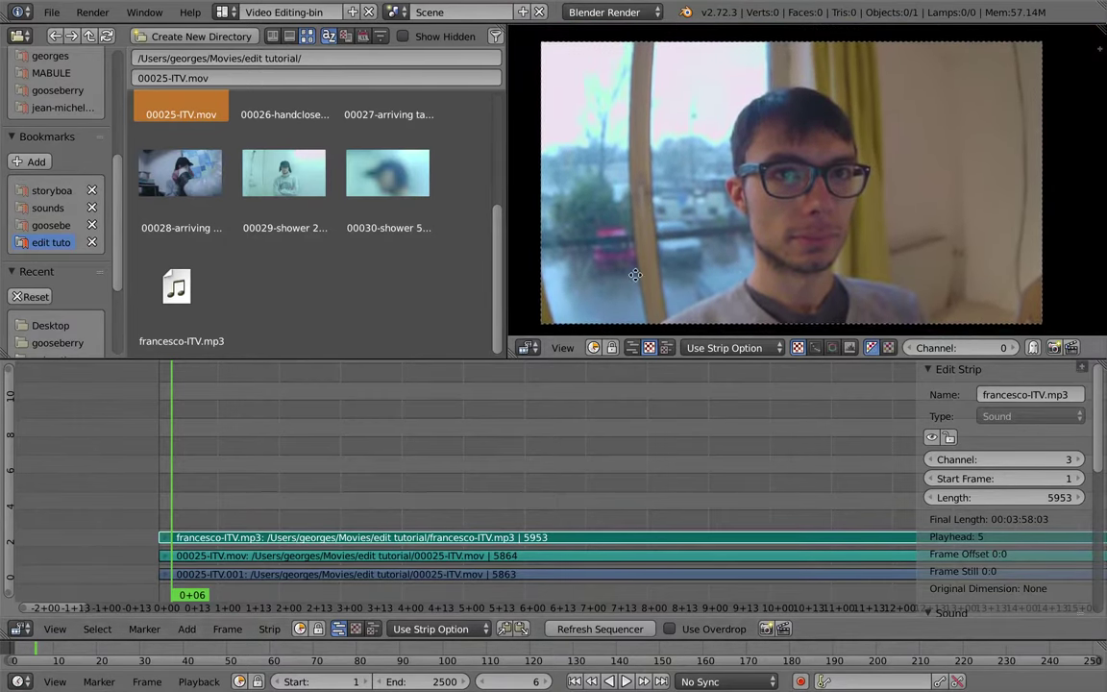
pyautogui.moveTo(636, 275); pyautogui.dragTo(598, 257, button='middle')
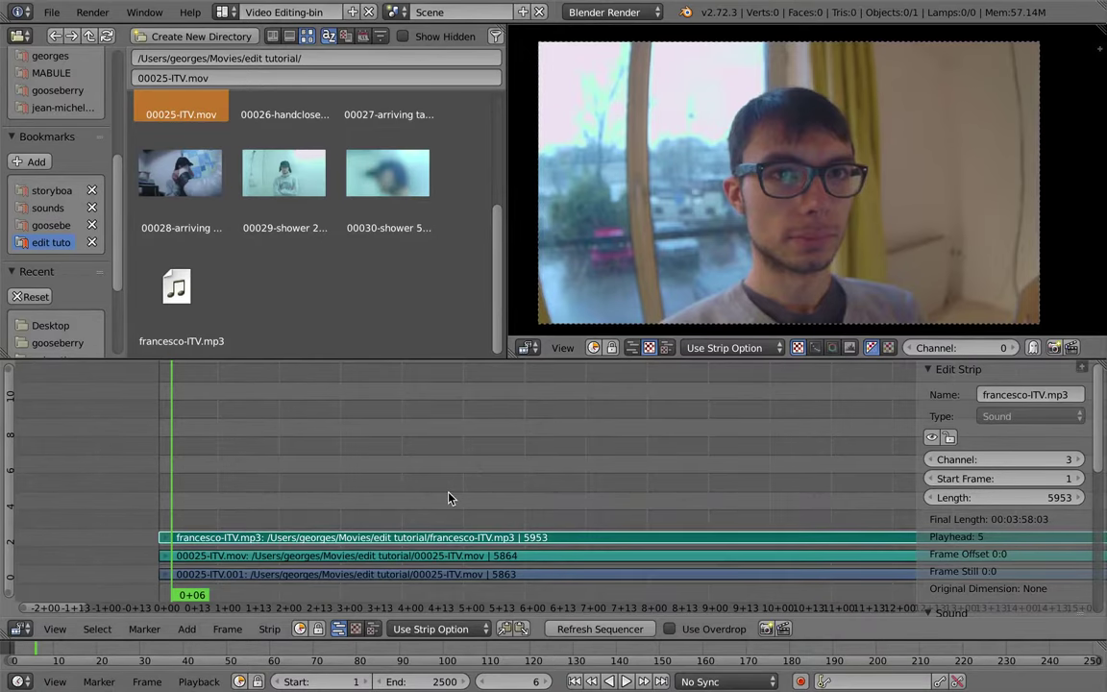
# Step: Maximize the sequencer, hide its strip properties and compare where the three interview strips start and end
pyautogui.hotkey('ctrl', 'Up')
pyautogui.press('n')
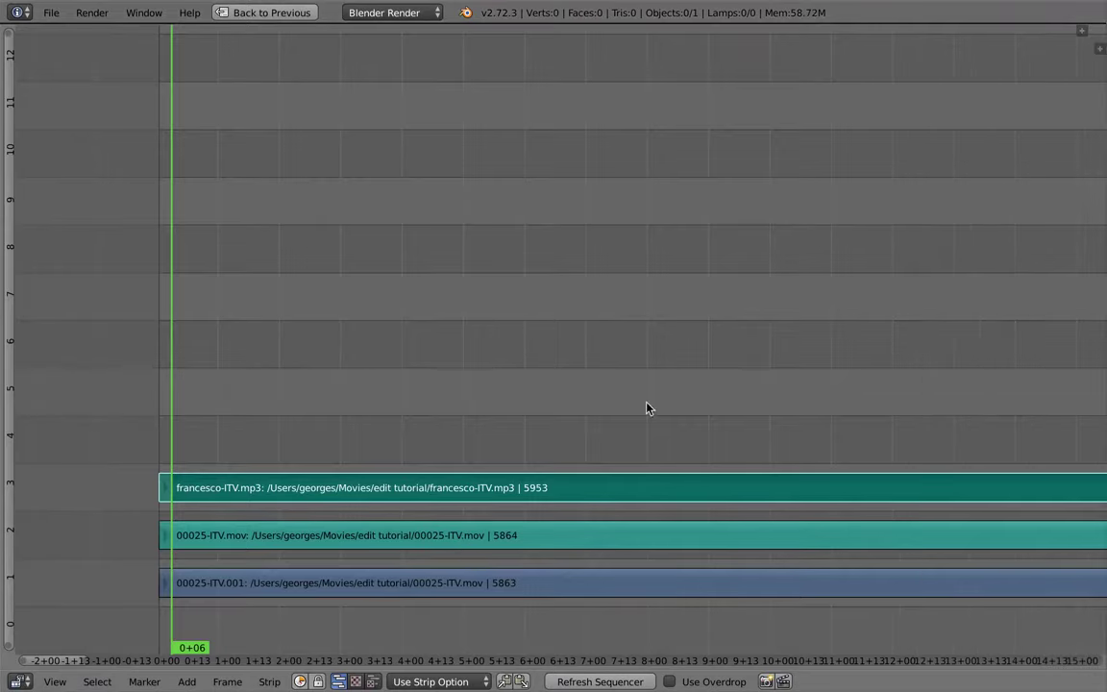
pyautogui.keyDown('ctrl'); pyautogui.moveTo(647, 408); pyautogui.dragTo(626, 500, button='middle'); pyautogui.keyUp('ctrl')
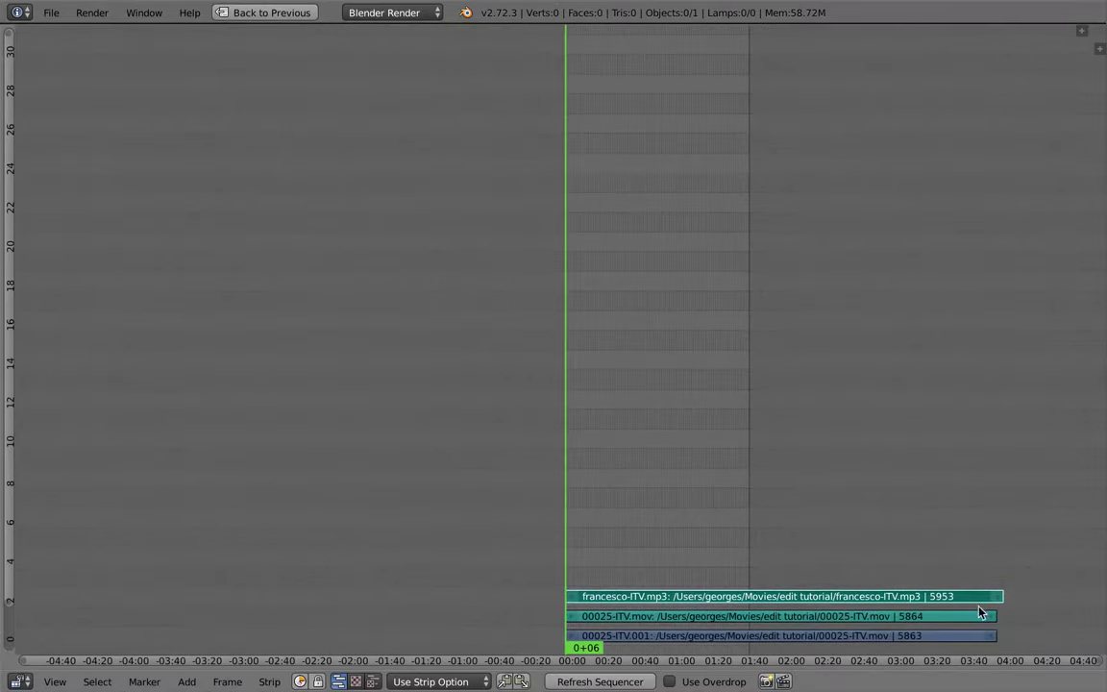
pyautogui.moveTo(882, 530); pyautogui.dragTo(806, 520, button='middle')
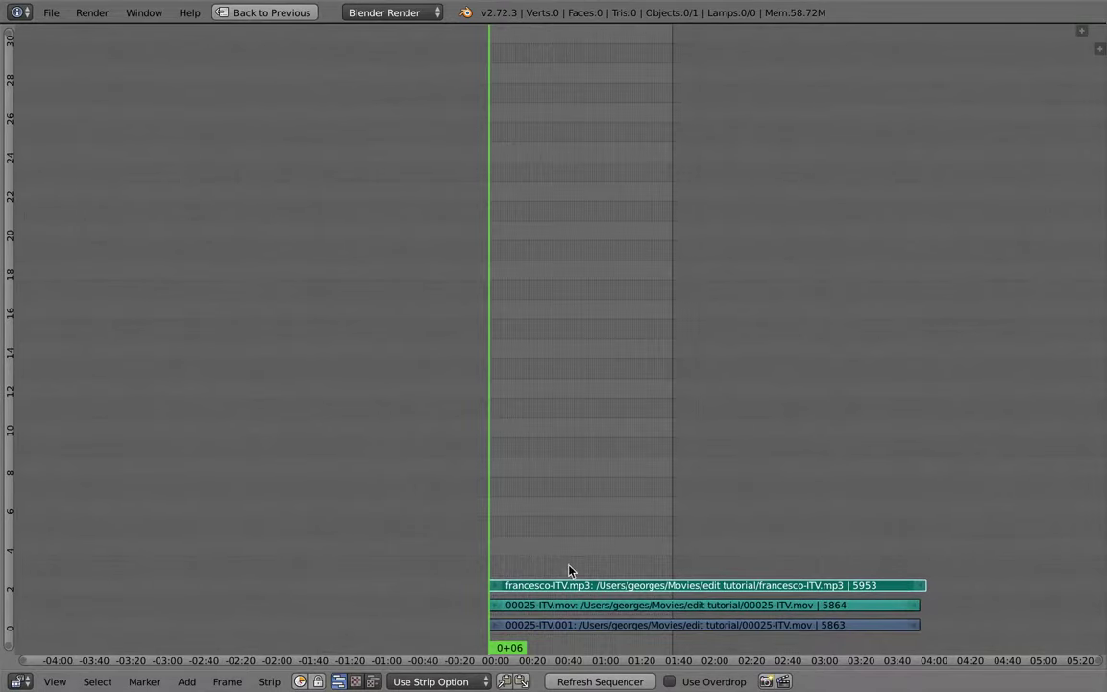
pyautogui.keyDown('ctrl'); pyautogui.moveTo(568, 573); pyautogui.dragTo(428, 604, button='middle'); pyautogui.keyUp('ctrl')
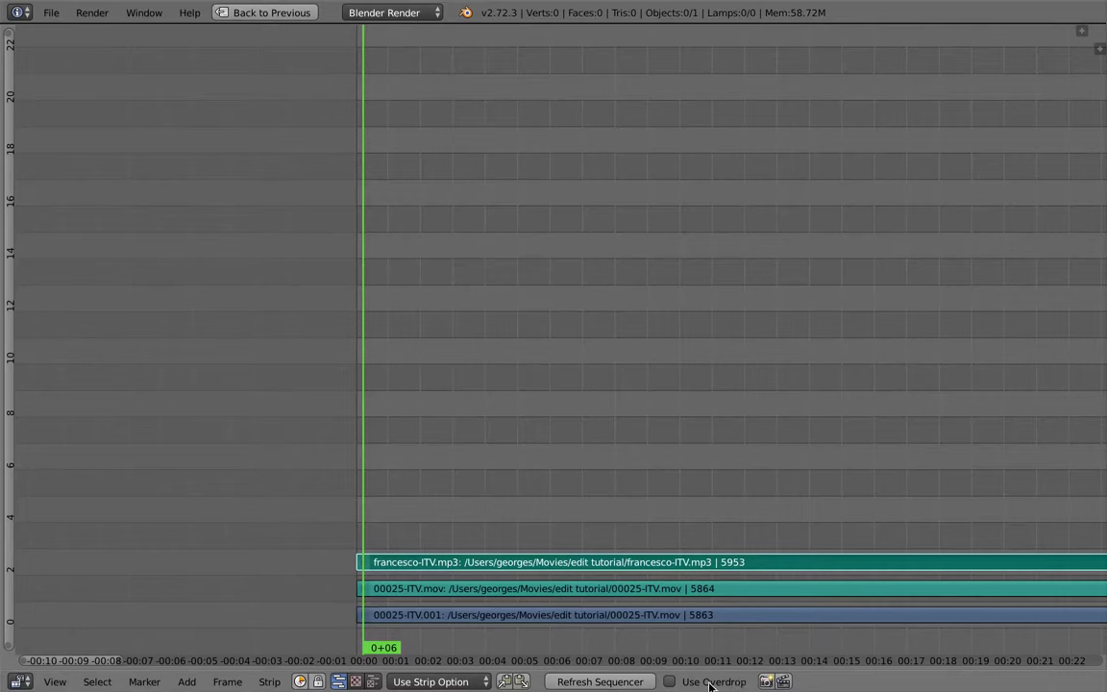
# Step: Enable Use Overdrop, then enlarge the video overlay and place it above the strips in the upper part of the sequencer
pyautogui.click(670, 681)
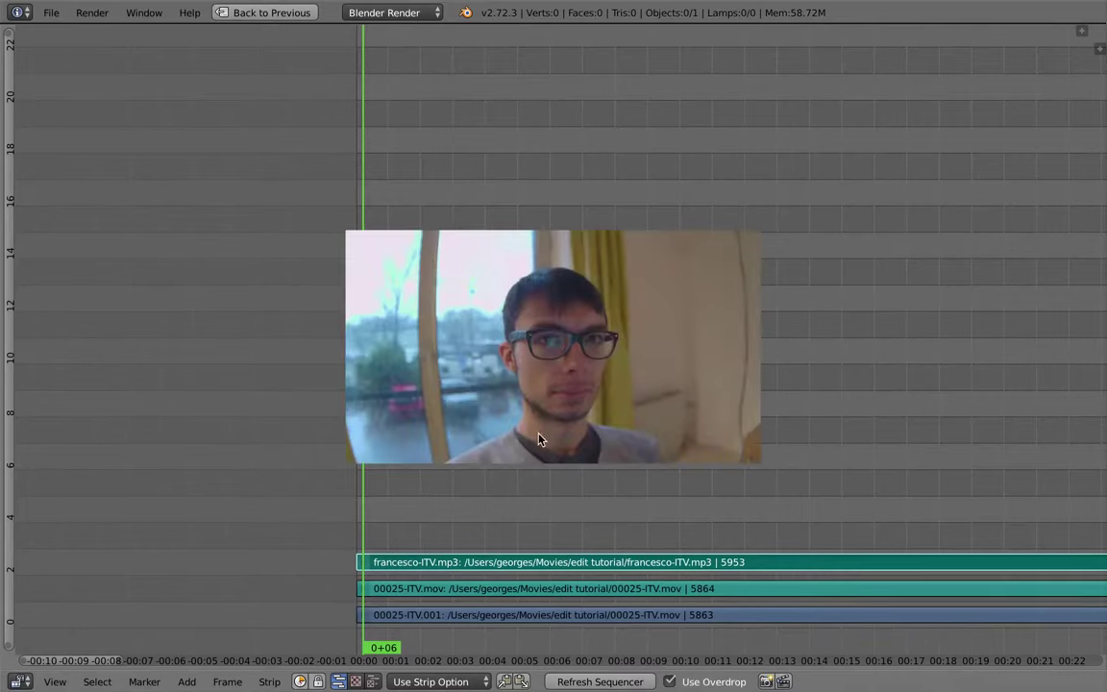
pyautogui.press('o')
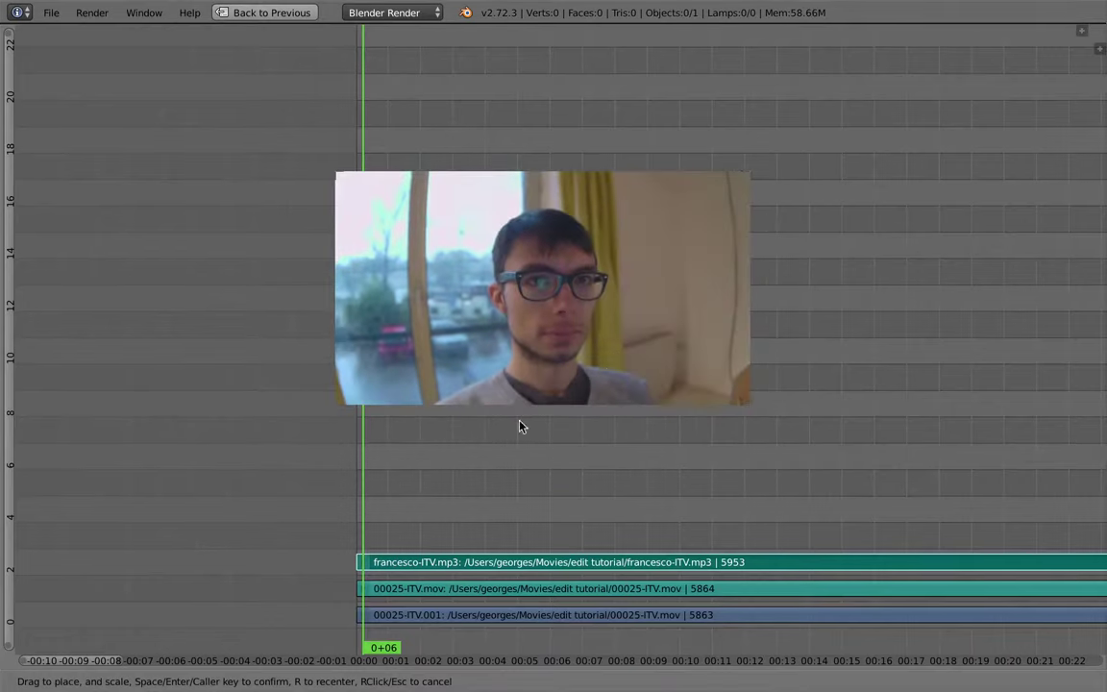
pyautogui.moveTo(548, 217); pyautogui.dragTo(537, 185)
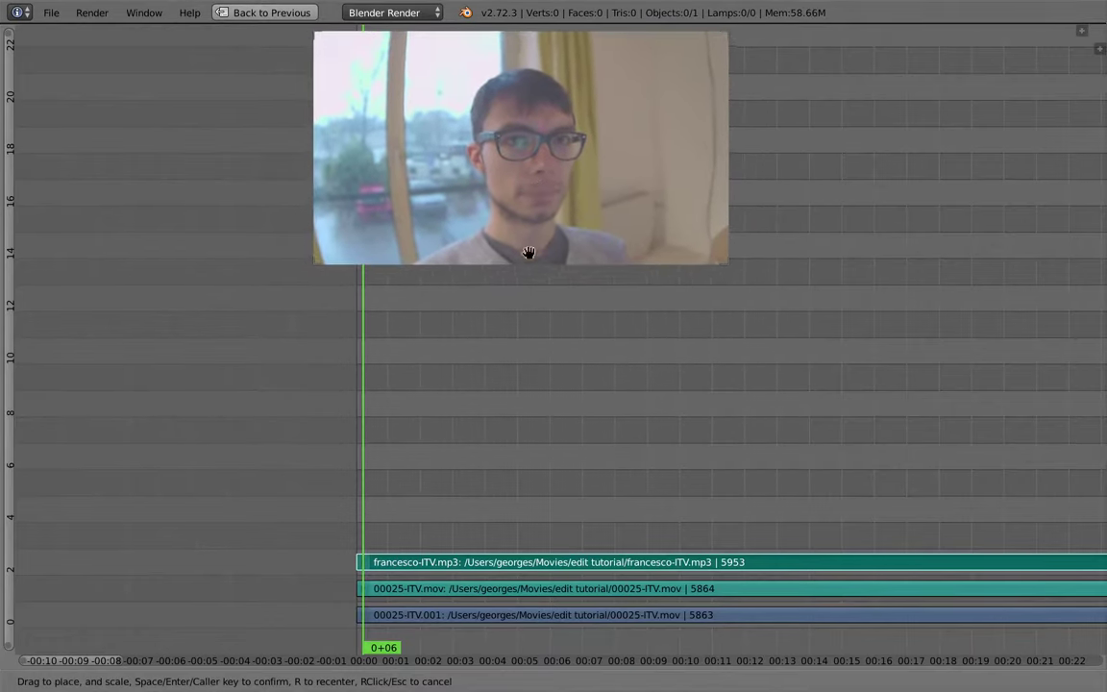
pyautogui.moveTo(531, 263); pyautogui.dragTo(530, 355)
pyautogui.scroll(2, 524, 384)
pyautogui.click(521, 400)
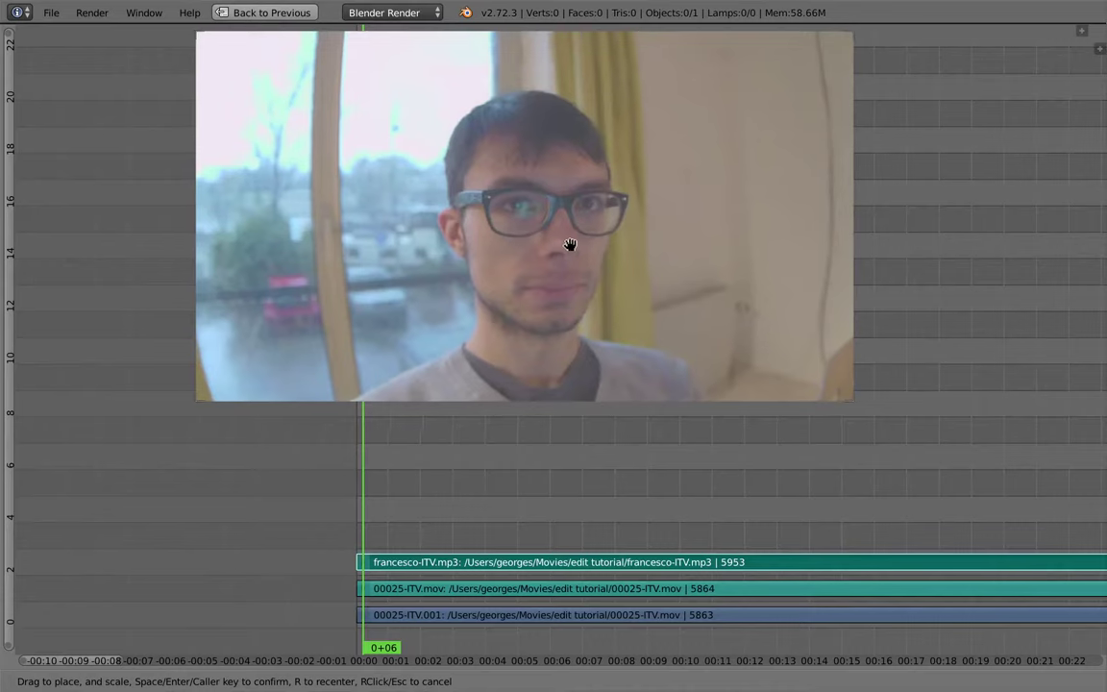
pyautogui.press('Return')
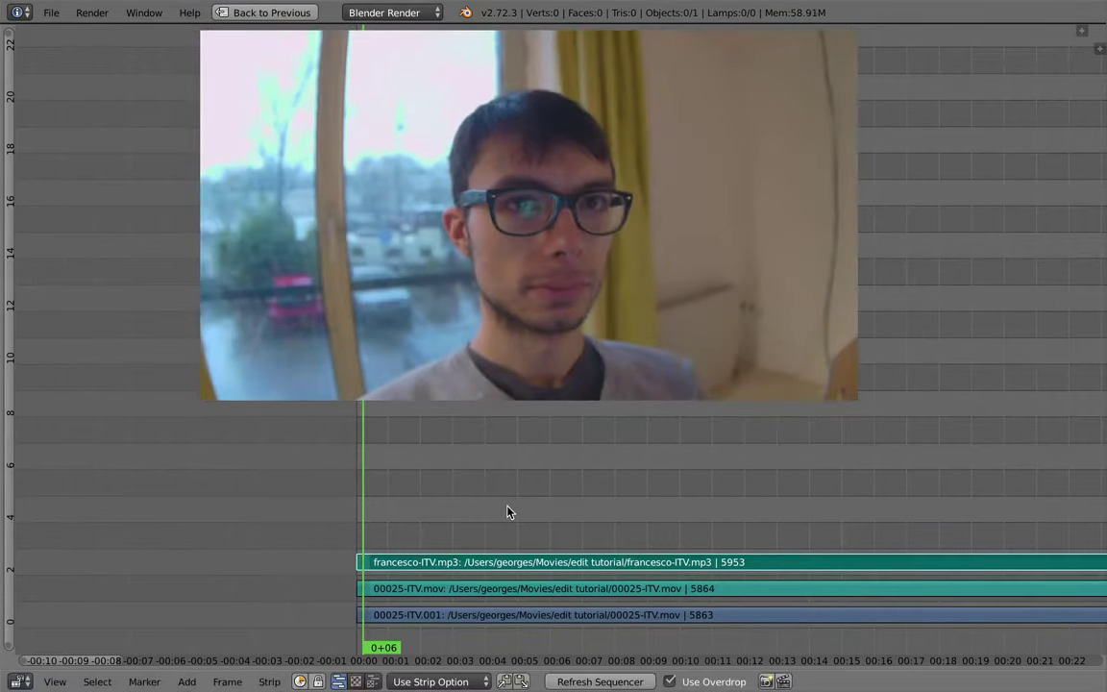
# Step: Move the playhead to 5+13 and hide the sequencer's header
pyautogui.moveTo(400, 509); pyautogui.dragTo(363, 533)
pyautogui.click(535, 509)
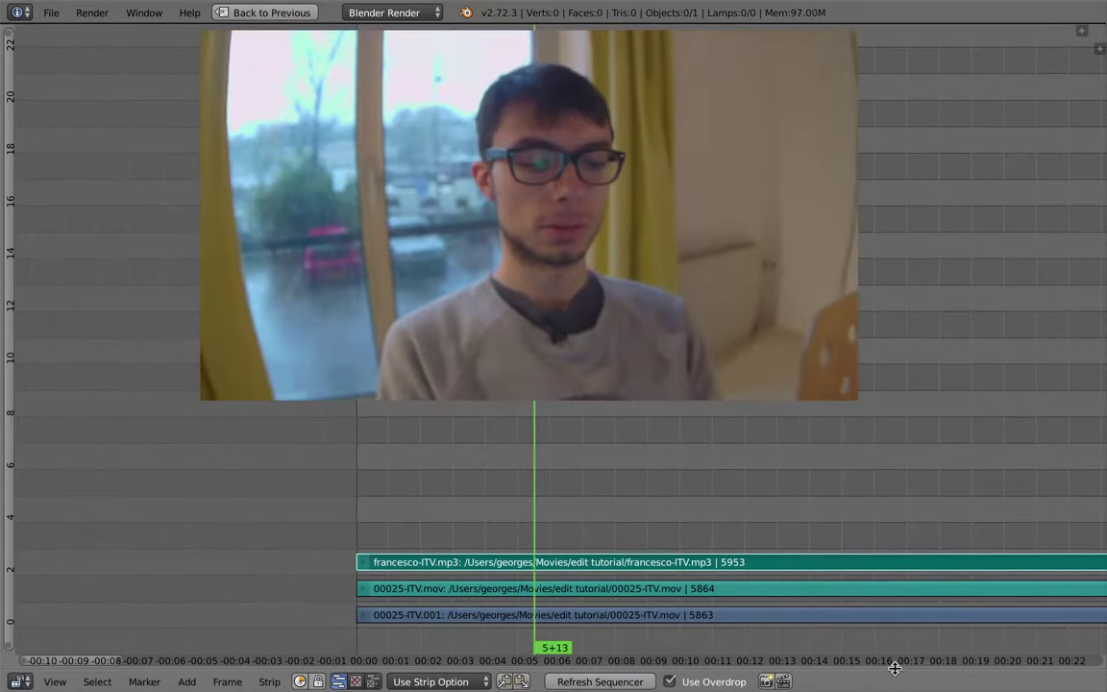
pyautogui.moveTo(893, 668); pyautogui.dragTo(884, 684)
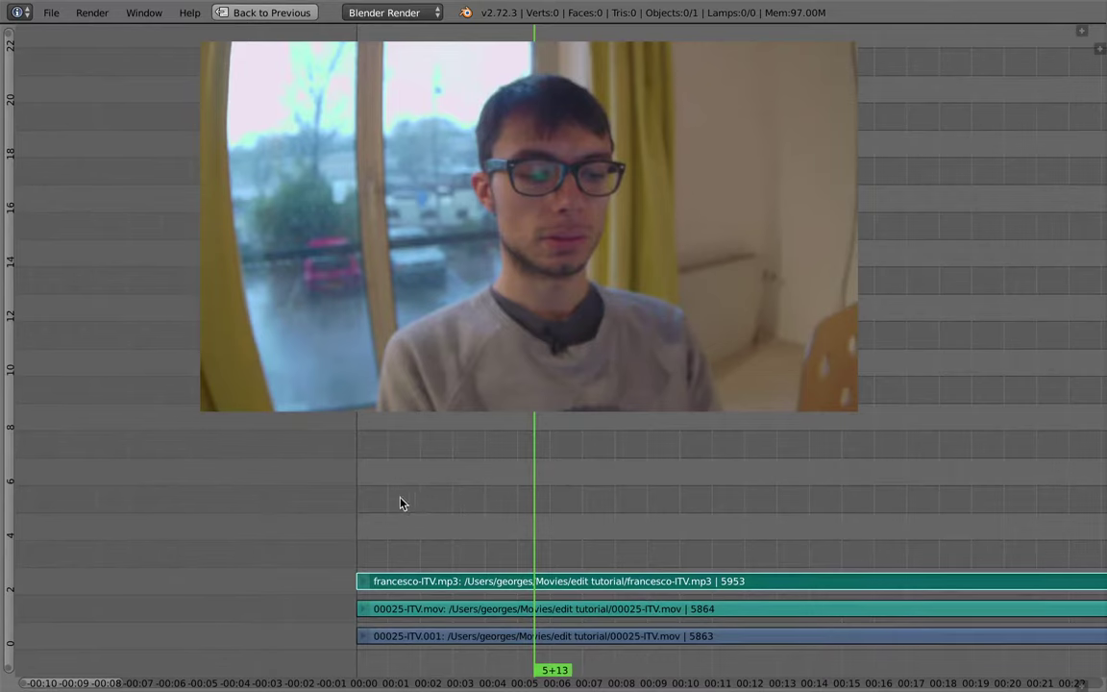
# Step: Show the strip properties of the selected francesco-ITV.mp3 sound strip, keeping all three strips visible beneath the video overlay
pyautogui.moveTo(479, 528); pyautogui.dragTo(537, 432, button='middle')
pyautogui.scroll(1, 442, 514)
pyautogui.scroll(-1, 442, 536)
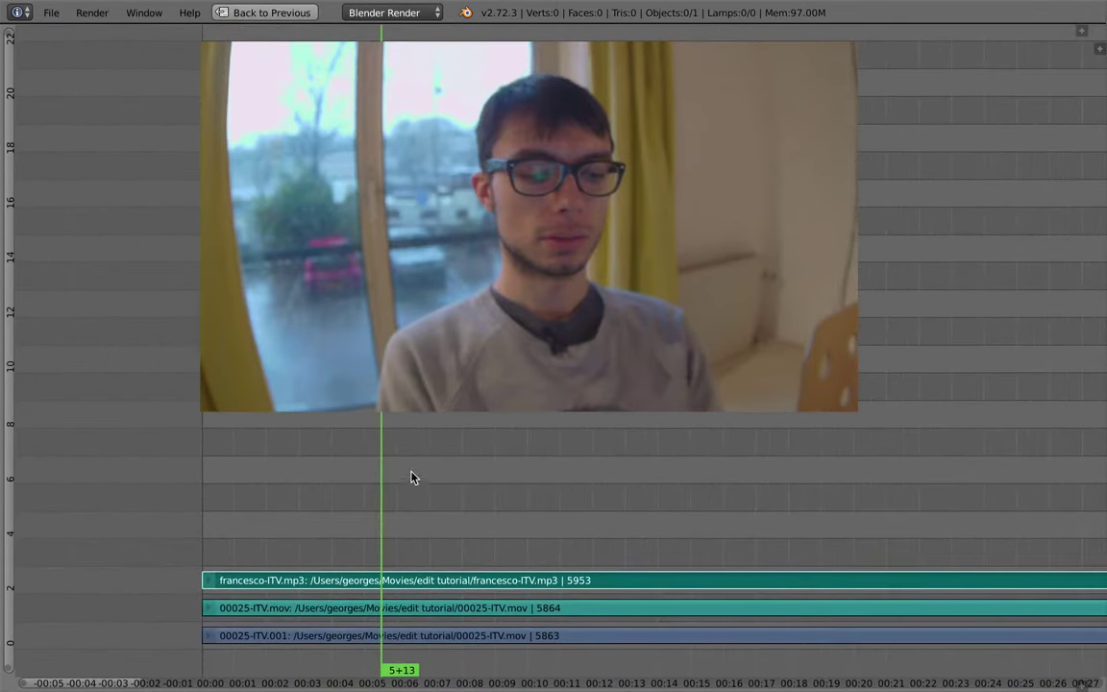
pyautogui.moveTo(393, 509); pyautogui.dragTo(395, 511, button='middle')
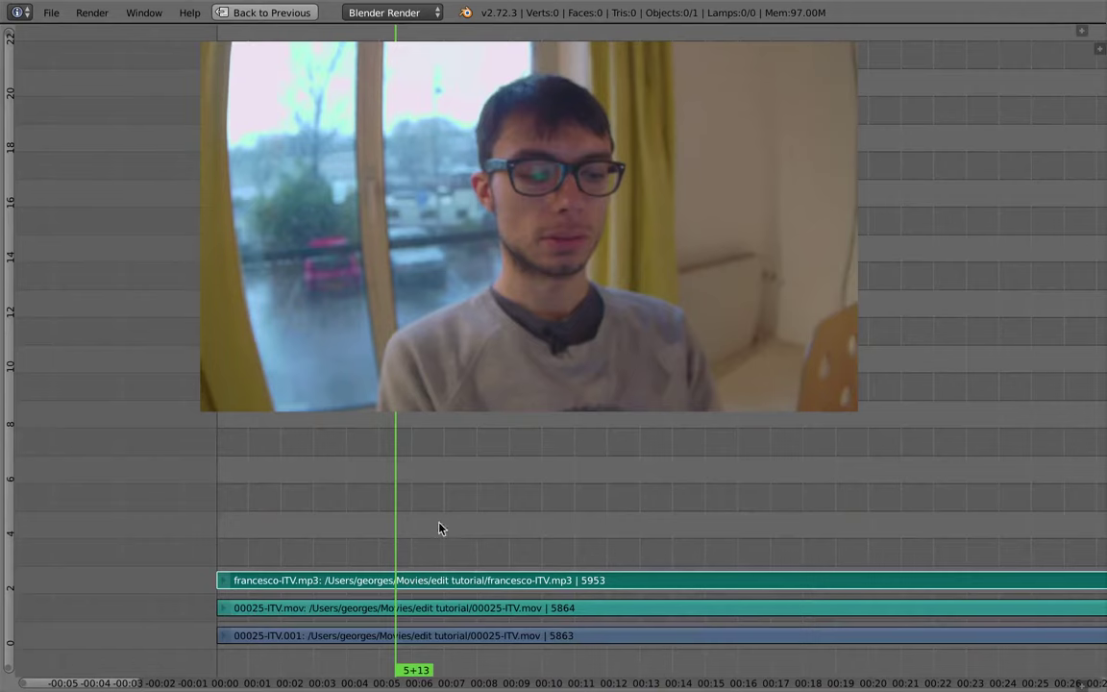
pyautogui.scroll(1, 410, 550)
pyautogui.moveTo(411, 550); pyautogui.dragTo(402, 522, button='middle')
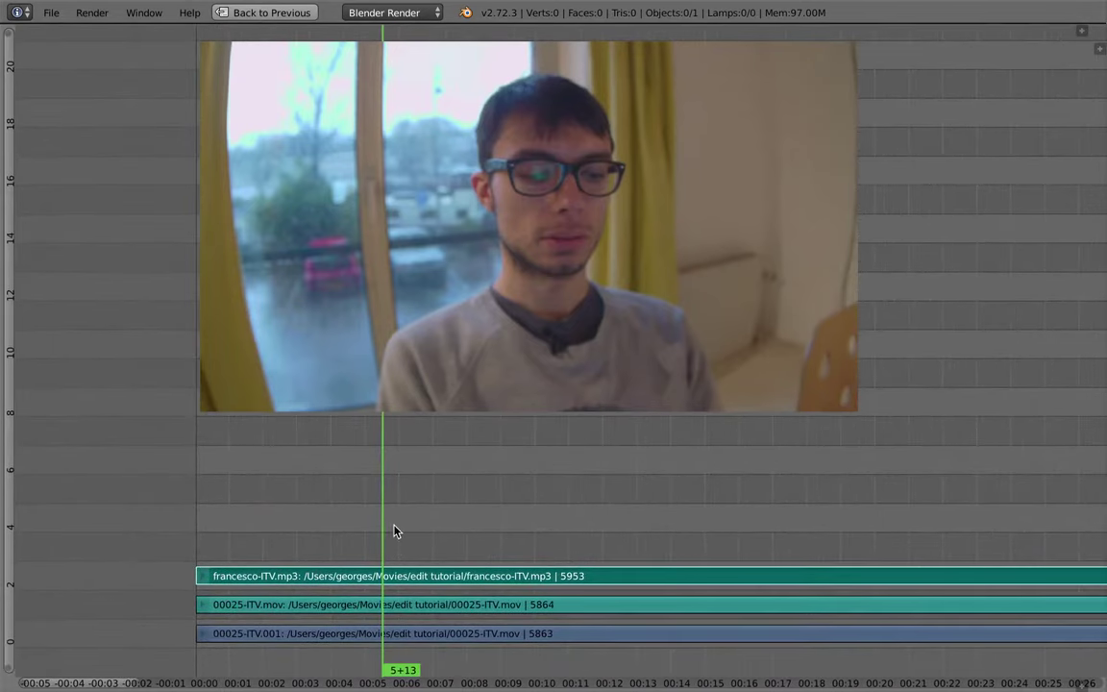
pyautogui.keyDown('ctrl'); pyautogui.moveTo(399, 521); pyautogui.dragTo(422, 504, button='middle'); pyautogui.keyUp('ctrl')
pyautogui.moveTo(431, 501); pyautogui.dragTo(524, 455, button='middle')
pyautogui.keyDown('ctrl'); pyautogui.moveTo(494, 511); pyautogui.dragTo(437, 439, button='middle'); pyautogui.keyUp('ctrl')
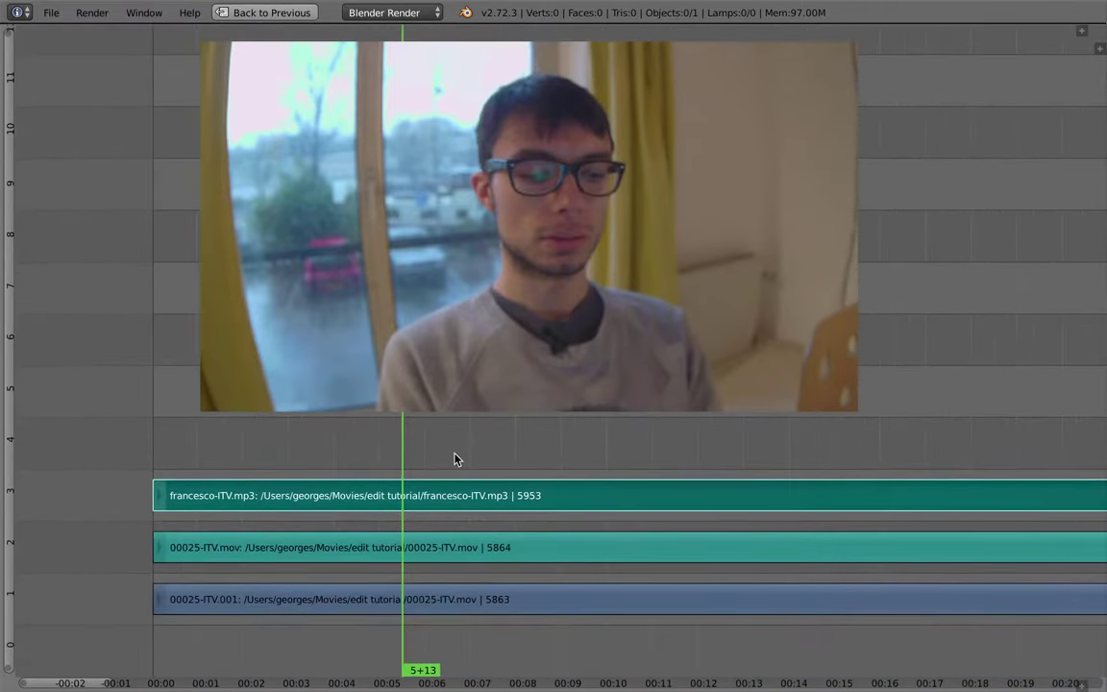
pyautogui.press('n')
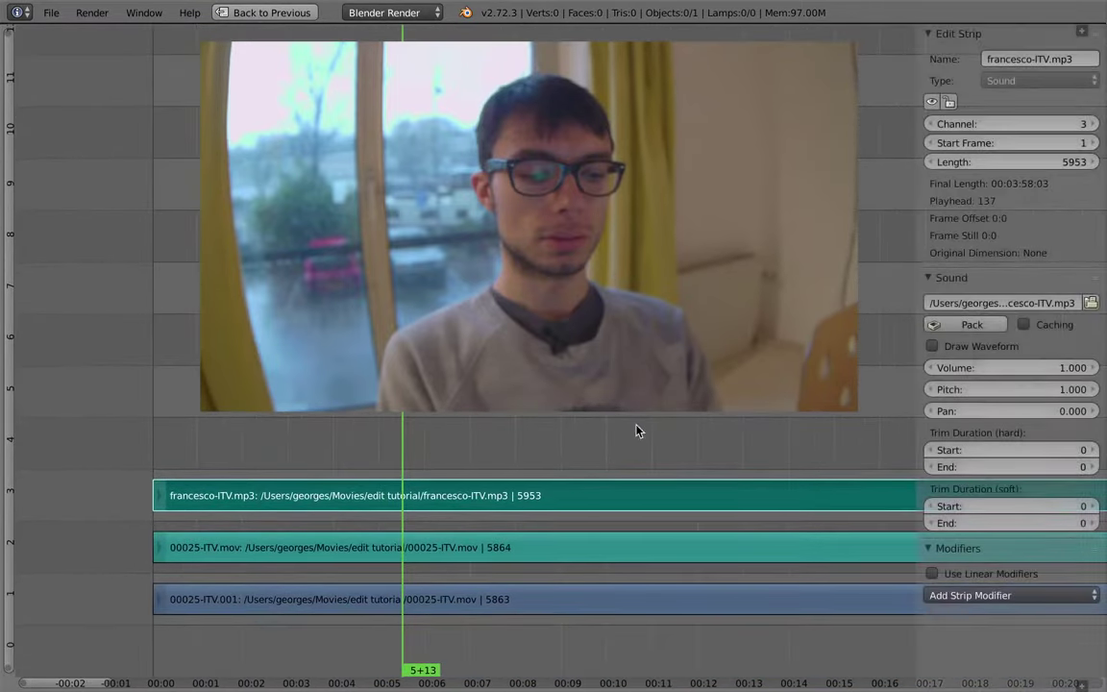
# Step: Mute the francesco-ITV.mp3 strip, then play the interview from 1+18 with the system volume raised
pyautogui.rightClick(451, 556)
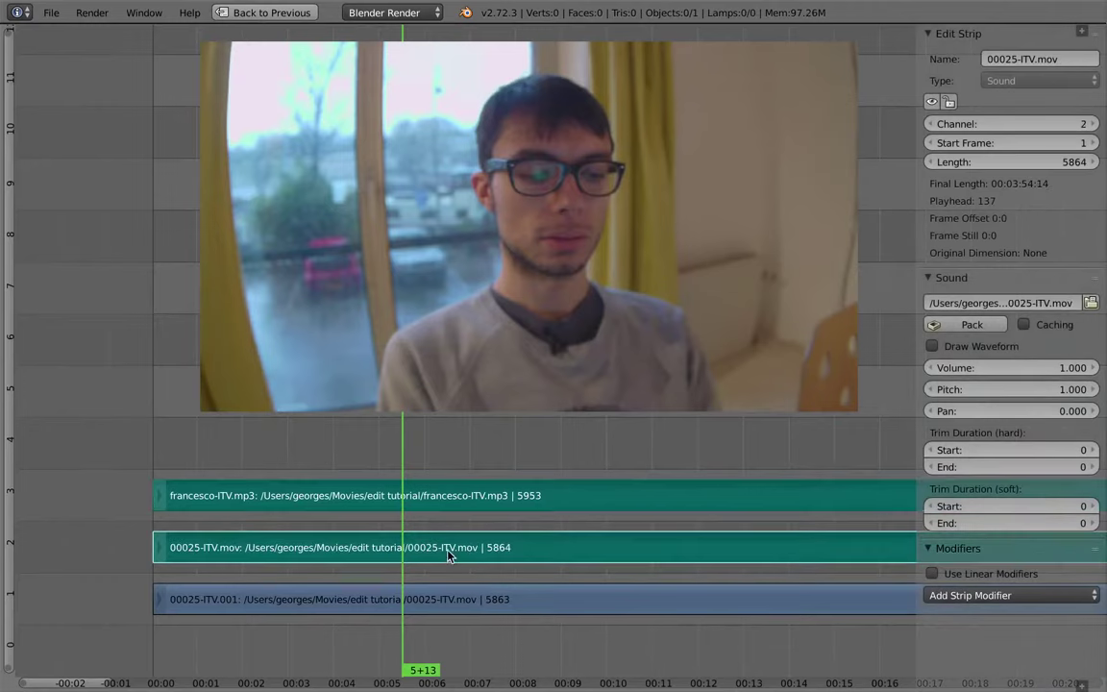
pyautogui.rightClick(368, 510)
pyautogui.click(229, 471)
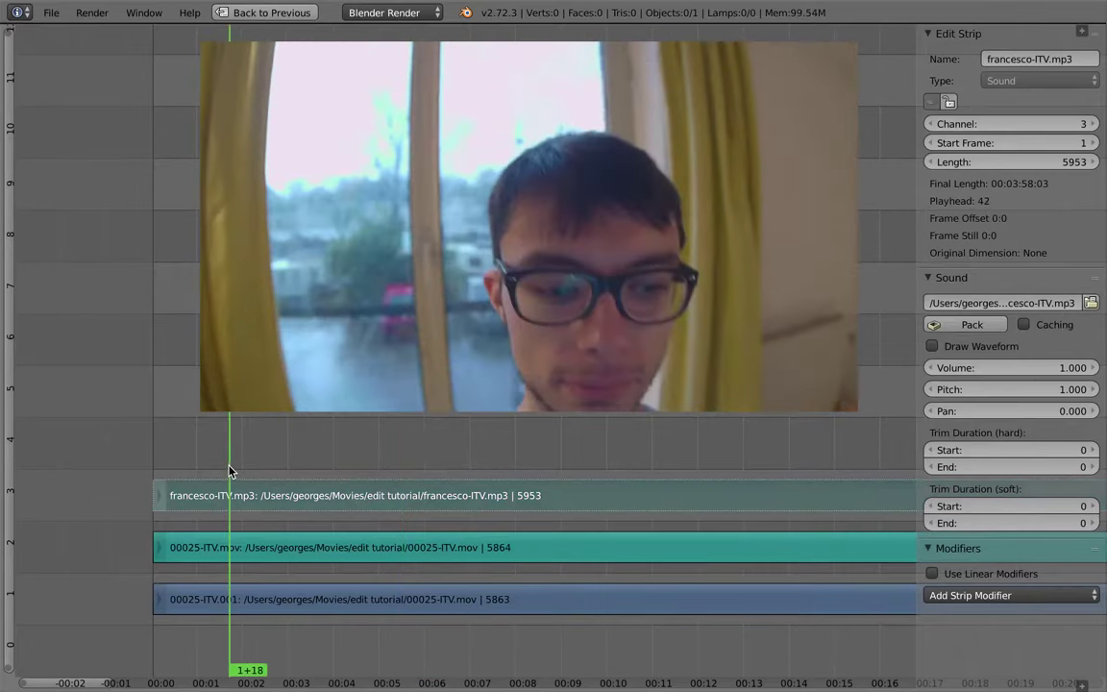
pyautogui.hotkey('alt', 'a')
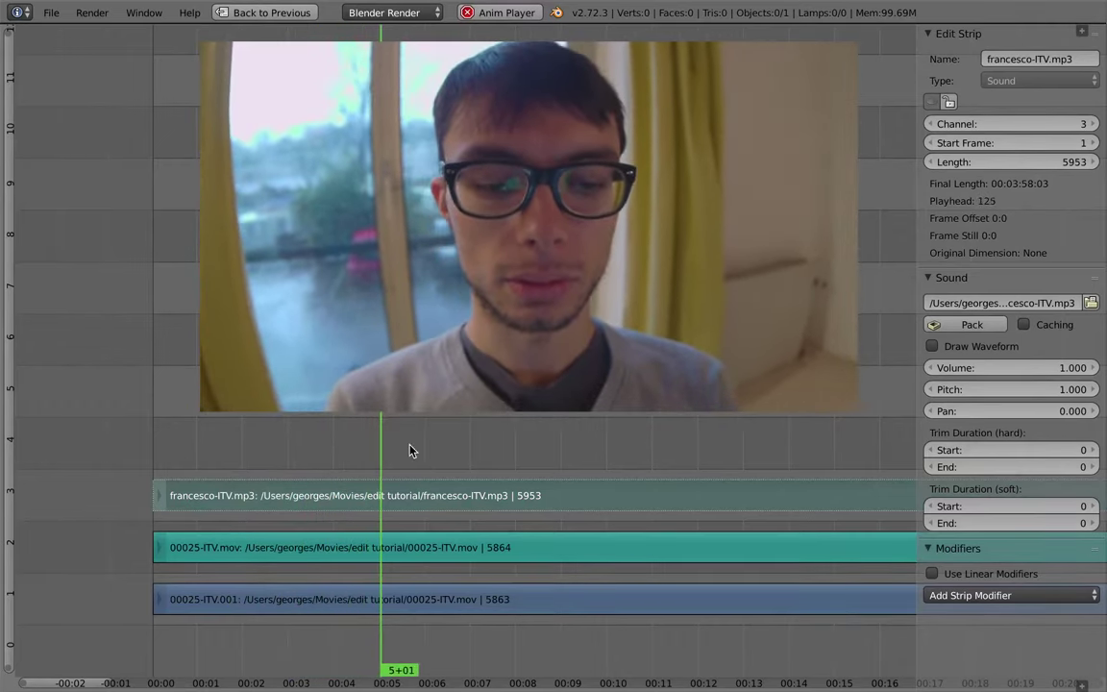
pyautogui.press('XF86AudioRaiseVolume')
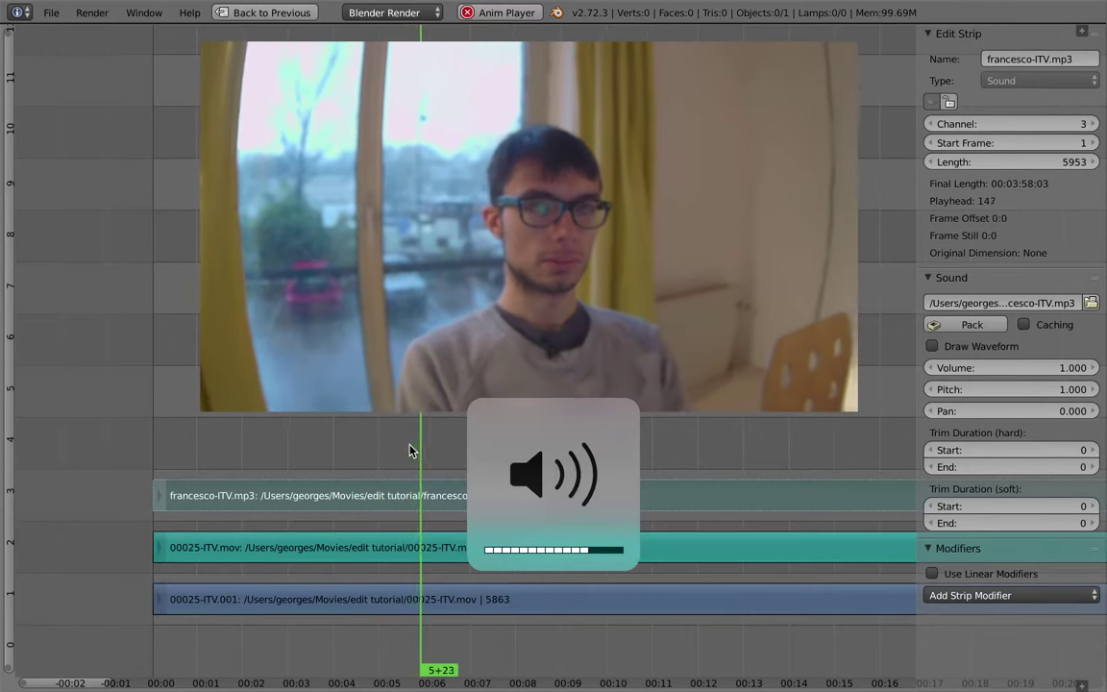
# Step: Switch to the UV Editing layout, set the render resolution scale to 25% and widen the render properties area
pyautogui.hotkey('ctrl', 'space')
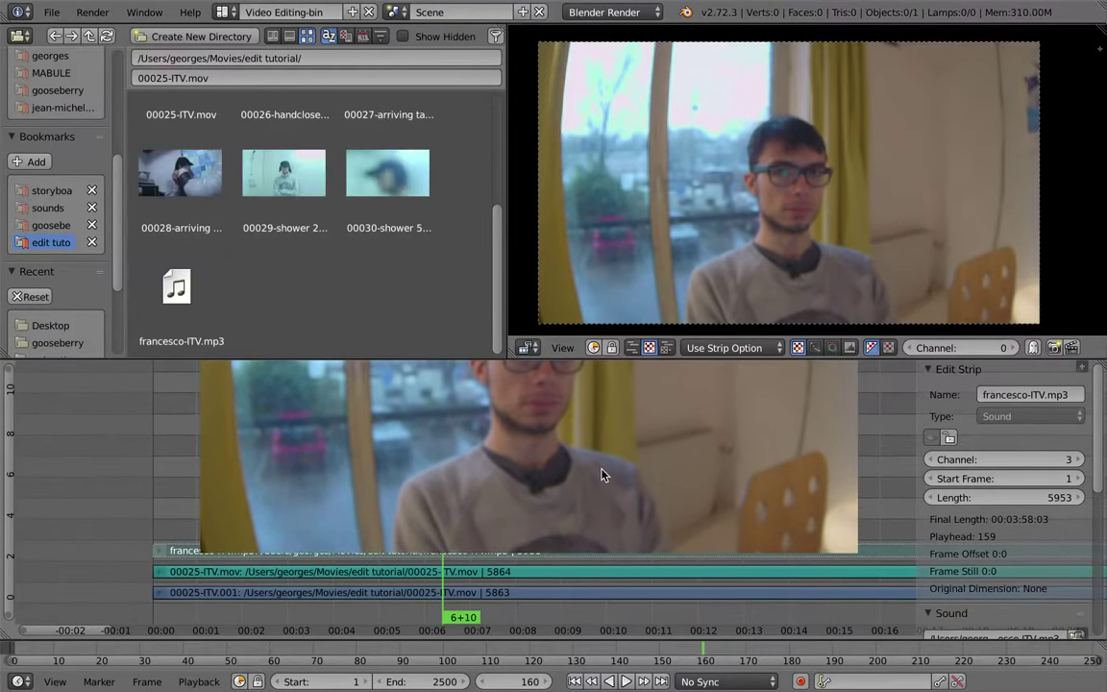
pyautogui.hotkey('ctrl', 'Left')
pyautogui.hotkey('ctrl', 'Left')
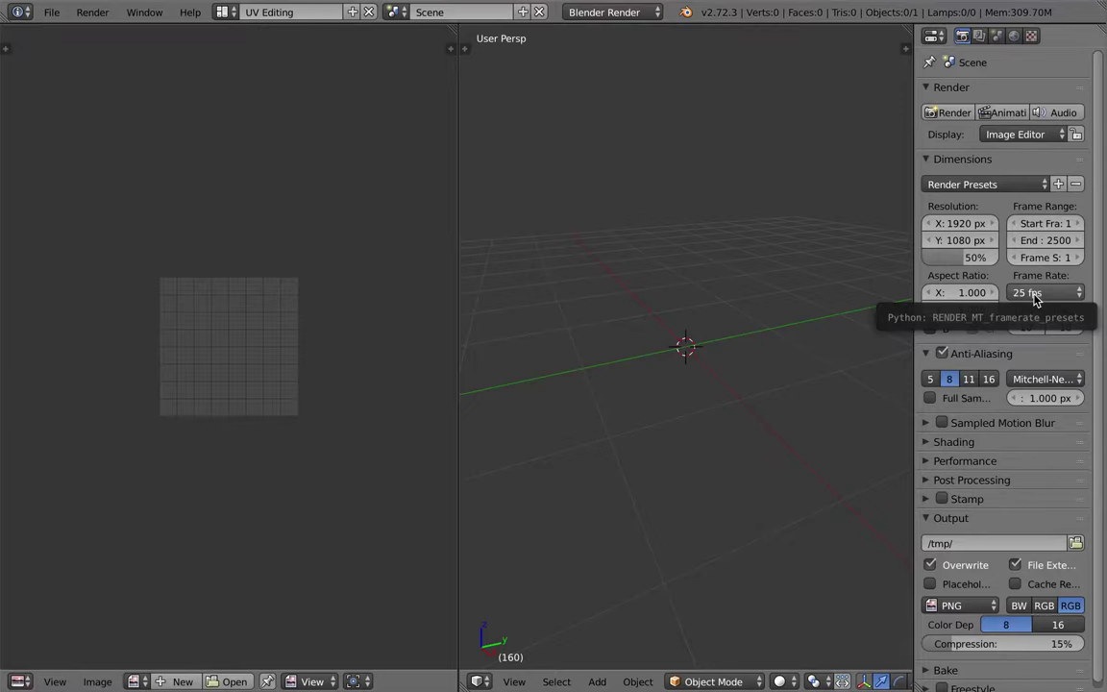
pyautogui.click(946, 260)
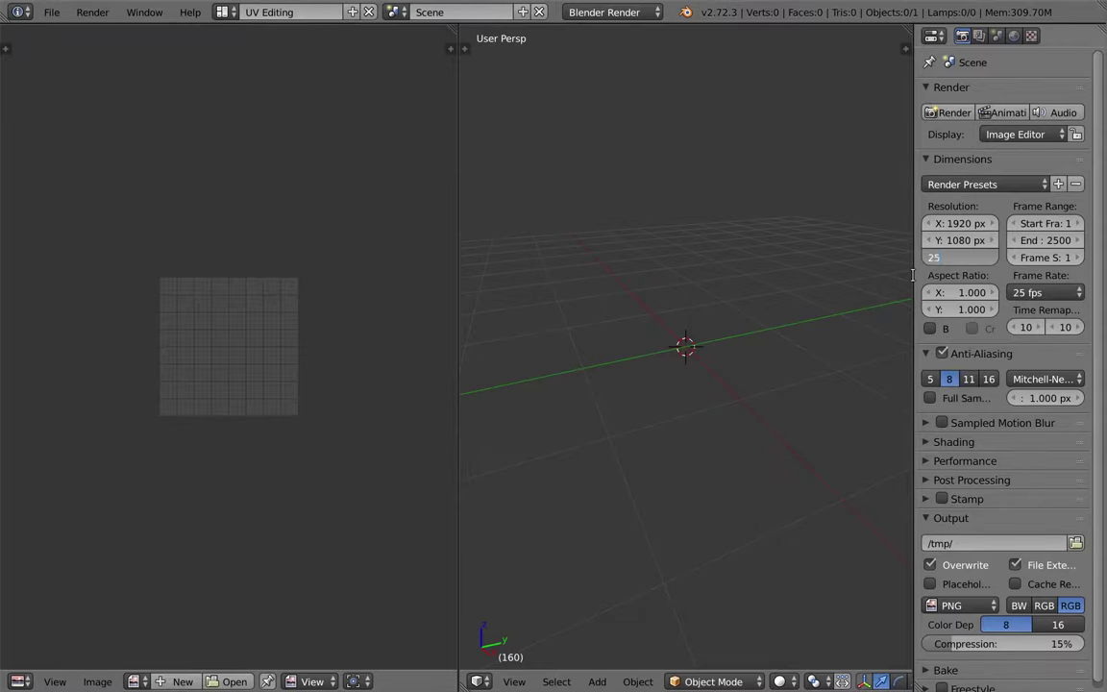
pyautogui.write('25')
pyautogui.press('Return')
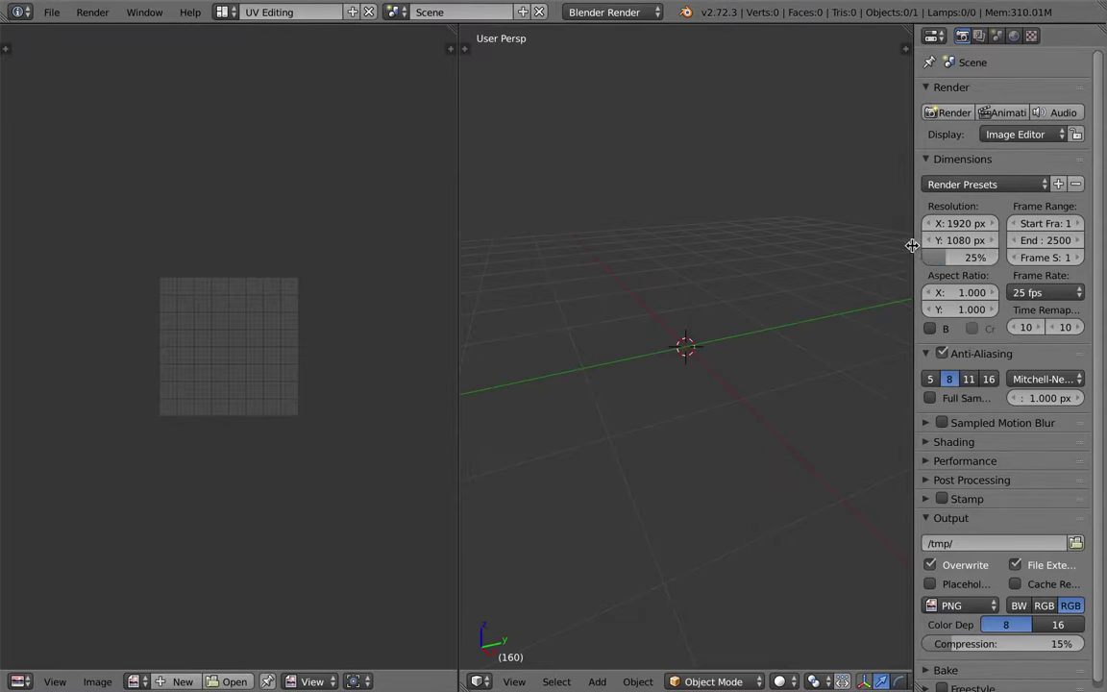
pyautogui.moveTo(912, 245); pyautogui.dragTo(852, 242)
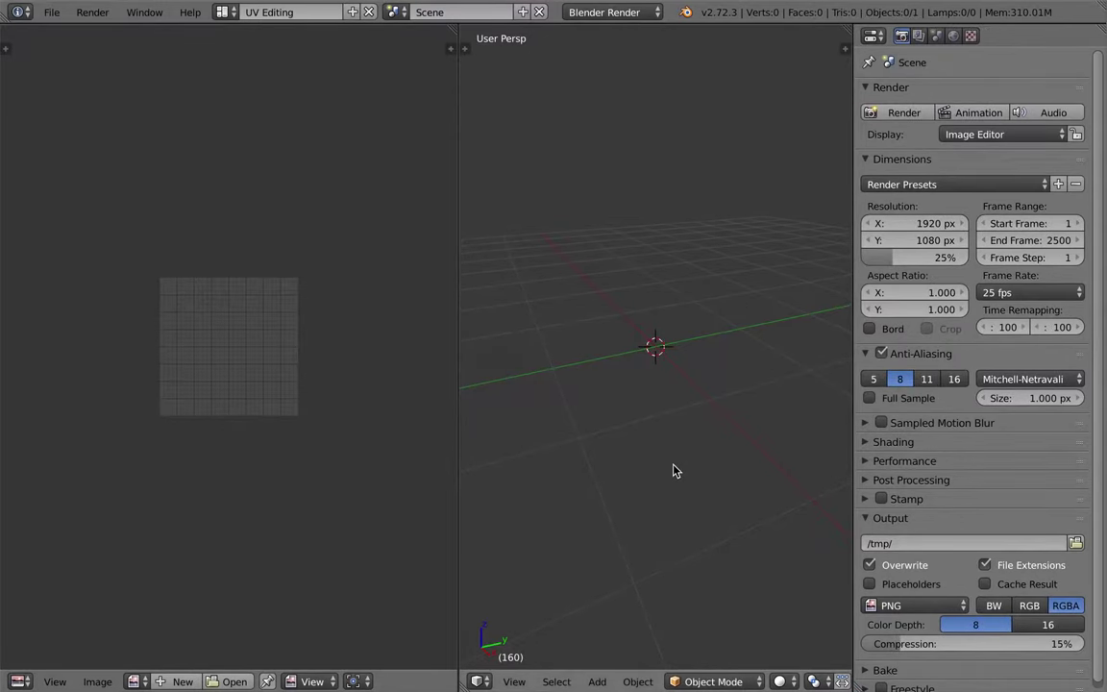
# Step: Return to the Video Editing-bin layout and set the timeline's sync mode to AV-sync
pyautogui.hotkey('ctrl', 'Right')
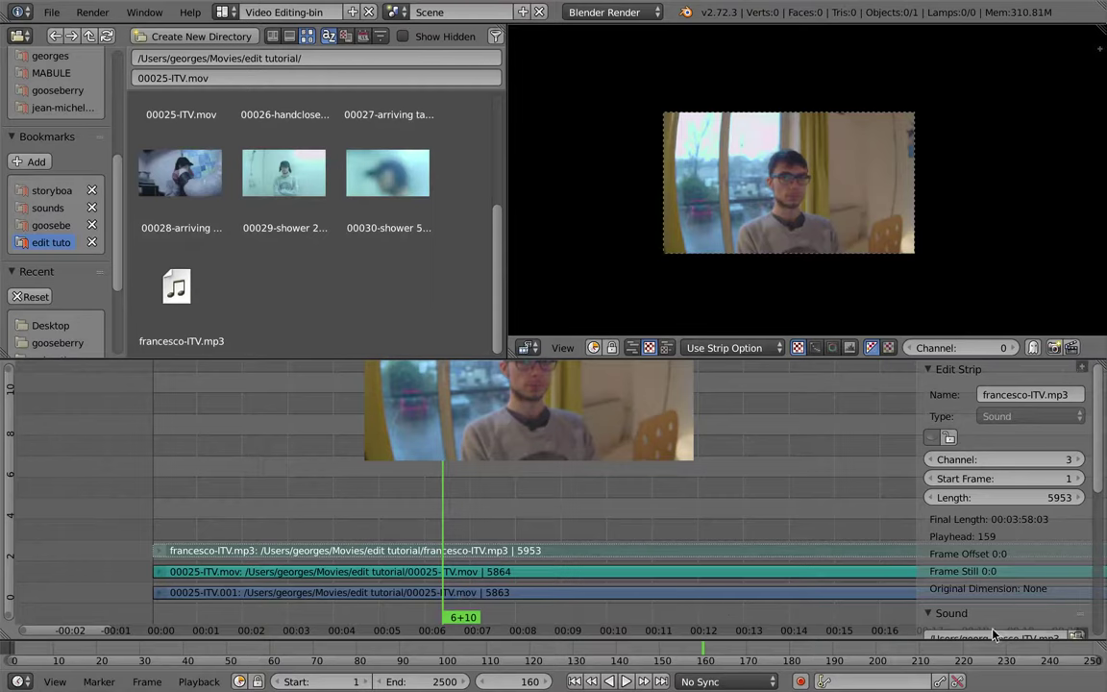
pyautogui.click(750, 681)
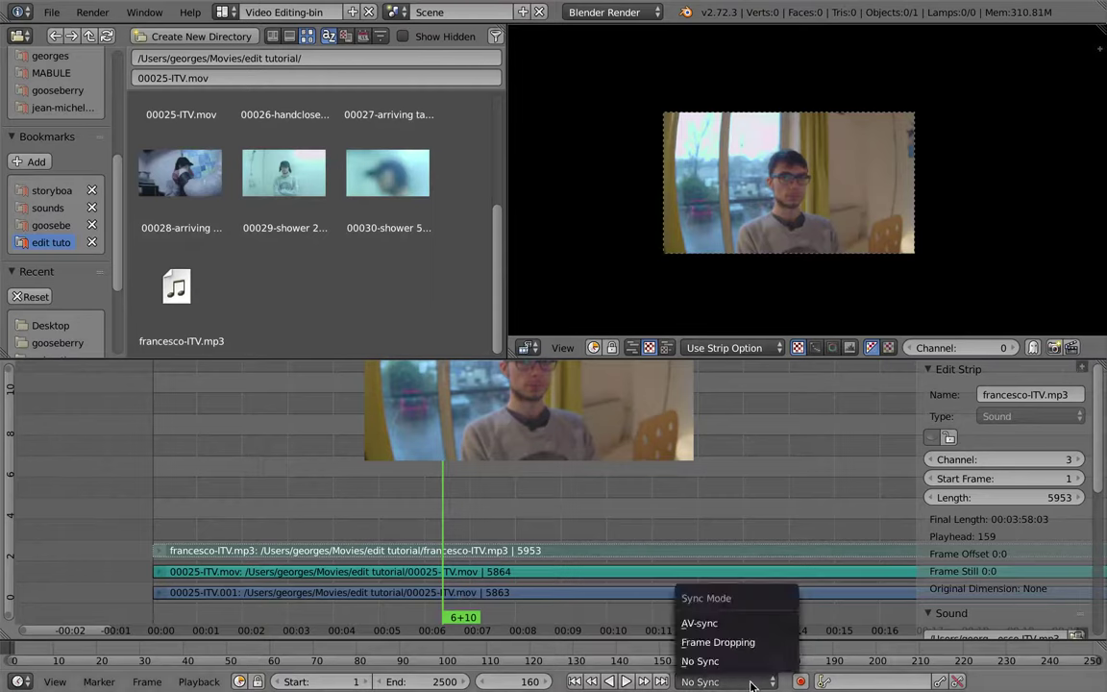
pyautogui.click(755, 631)
# Step: Play the interview from 3+22 to 11+08 in the maximized sequencer, selecting the 00025-ITV.001 movie strip
pyautogui.click(328, 501)
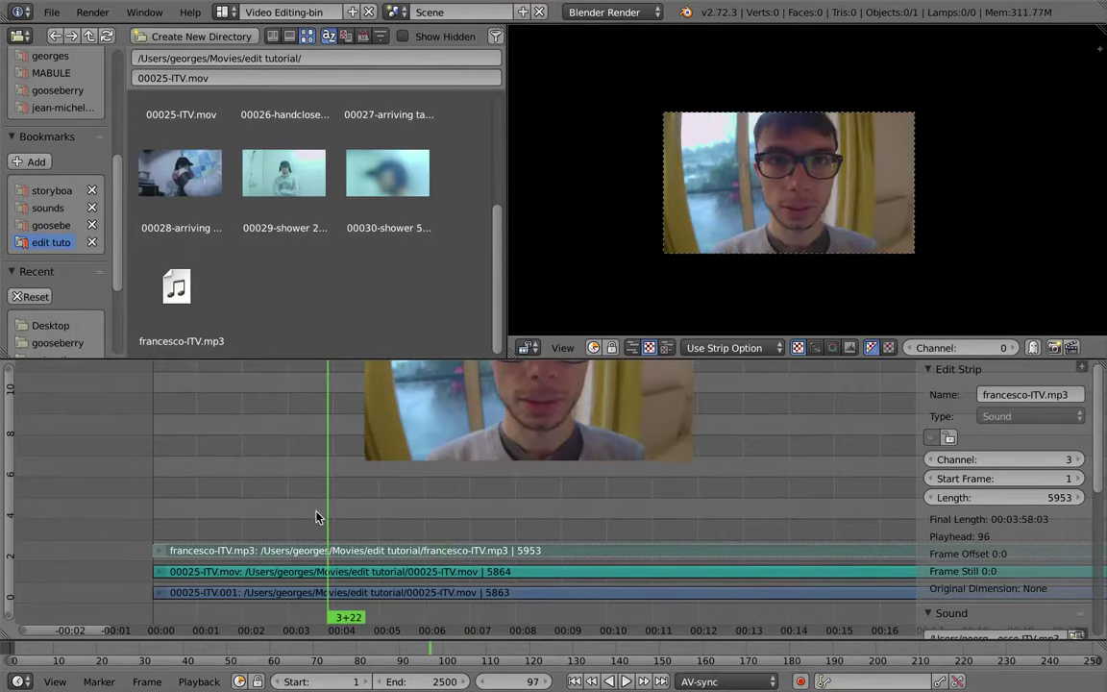
pyautogui.hotkey('shift', 'space')
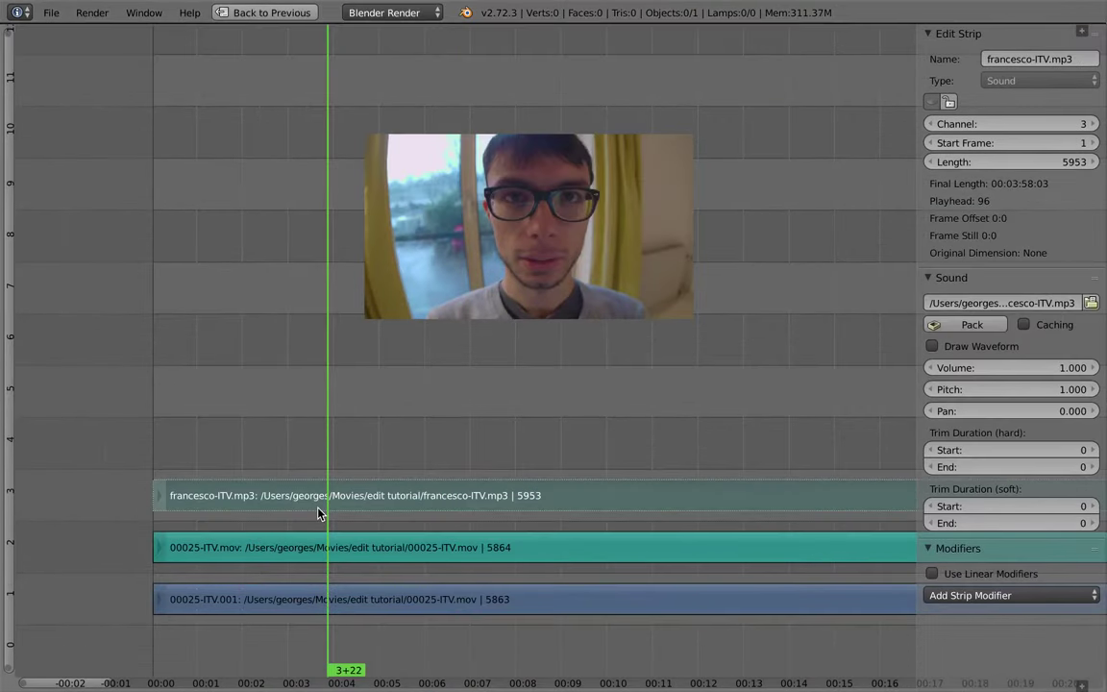
pyautogui.hotkey('alt', 'a')
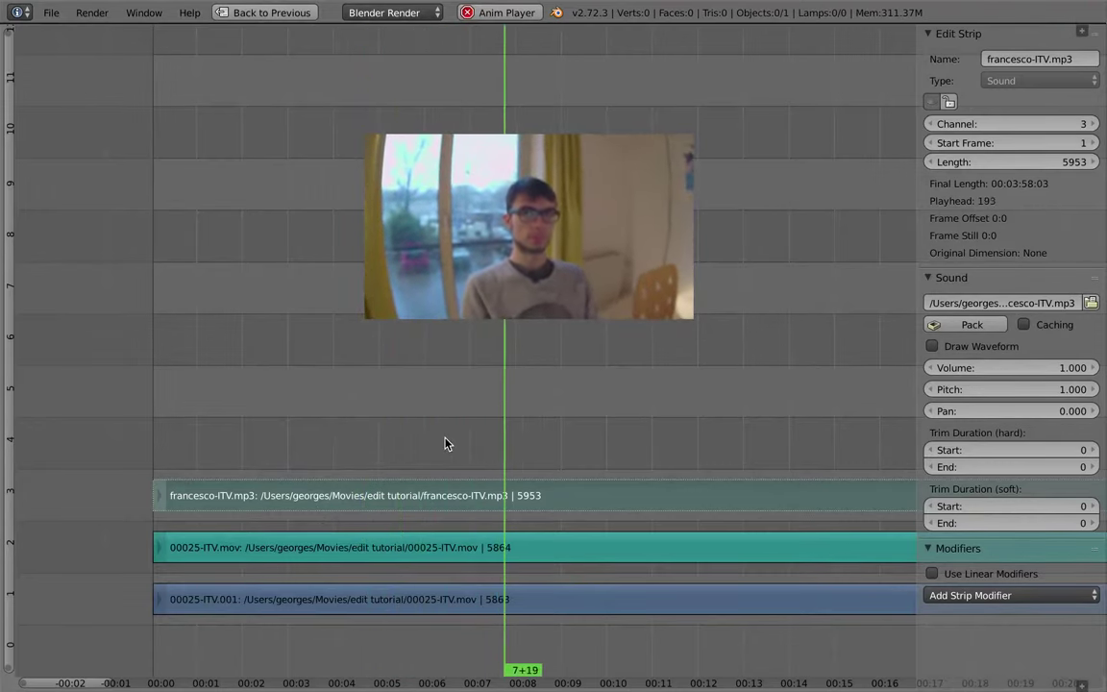
pyautogui.rightClick(635, 598)
pyautogui.hotkey('alt', 'a')
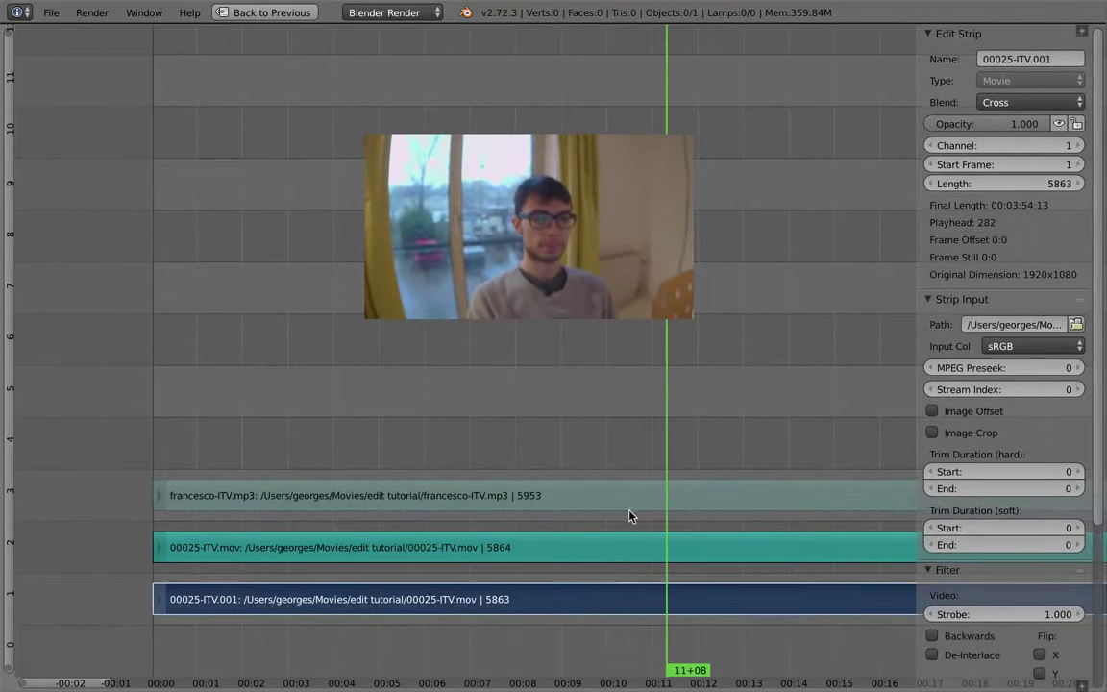
# Step: Restore the full Video Editing-bin layout and show the sequencer's header again
pyautogui.hotkey('ctrl', 'Up')
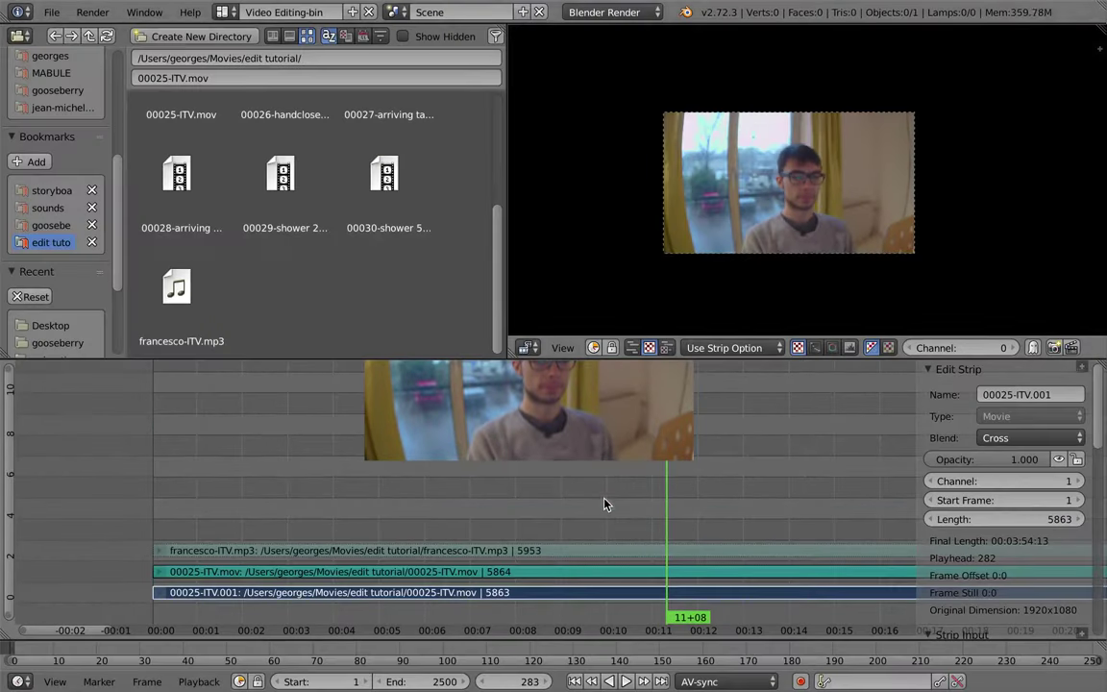
pyautogui.click(1080, 632)
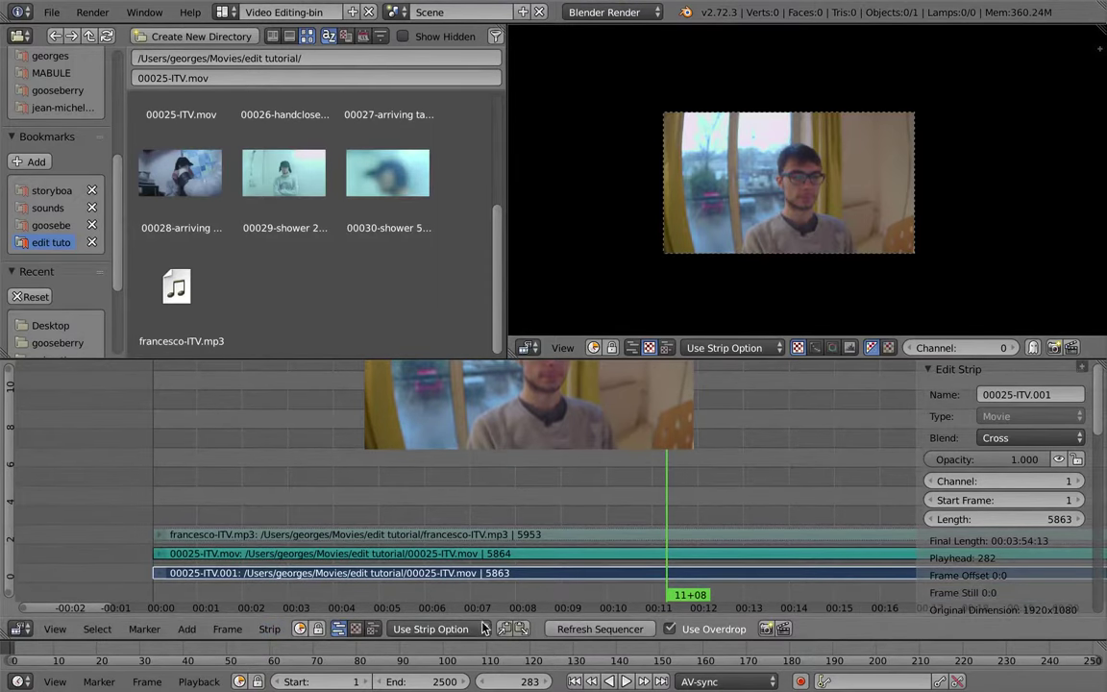
# Step: Try Audio Scrubbing while moving the playhead through the interview to 8+10, and turn the option off again
pyautogui.click(199, 682)
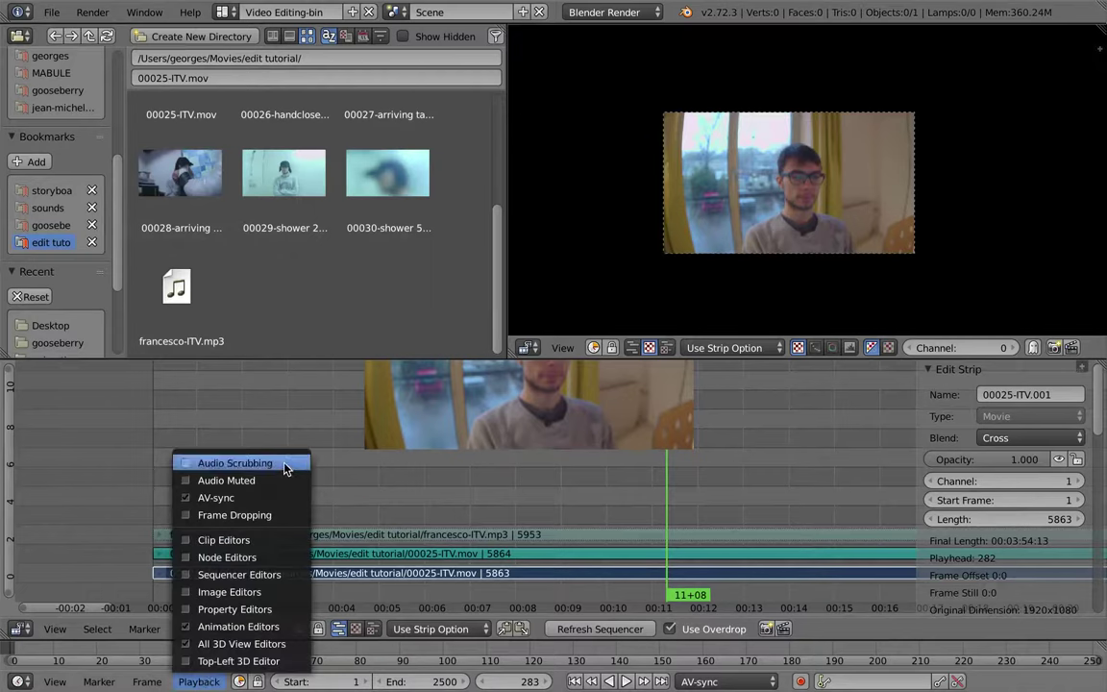
pyautogui.click(284, 468)
pyautogui.moveTo(524, 511); pyautogui.dragTo(388, 573)
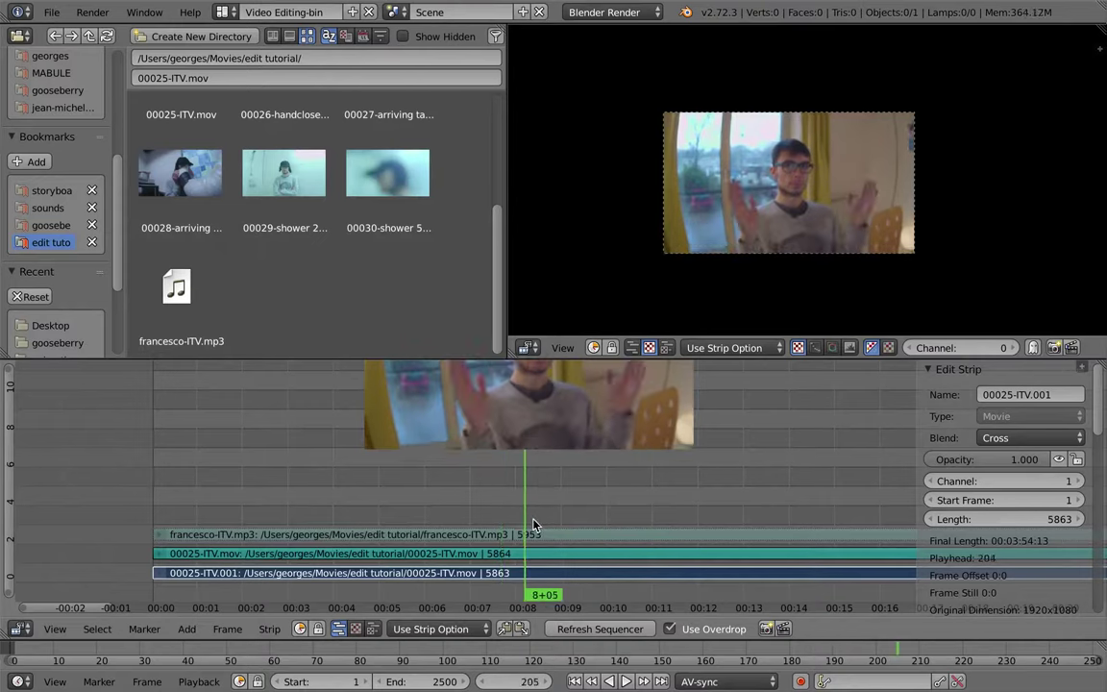
pyautogui.click(199, 681)
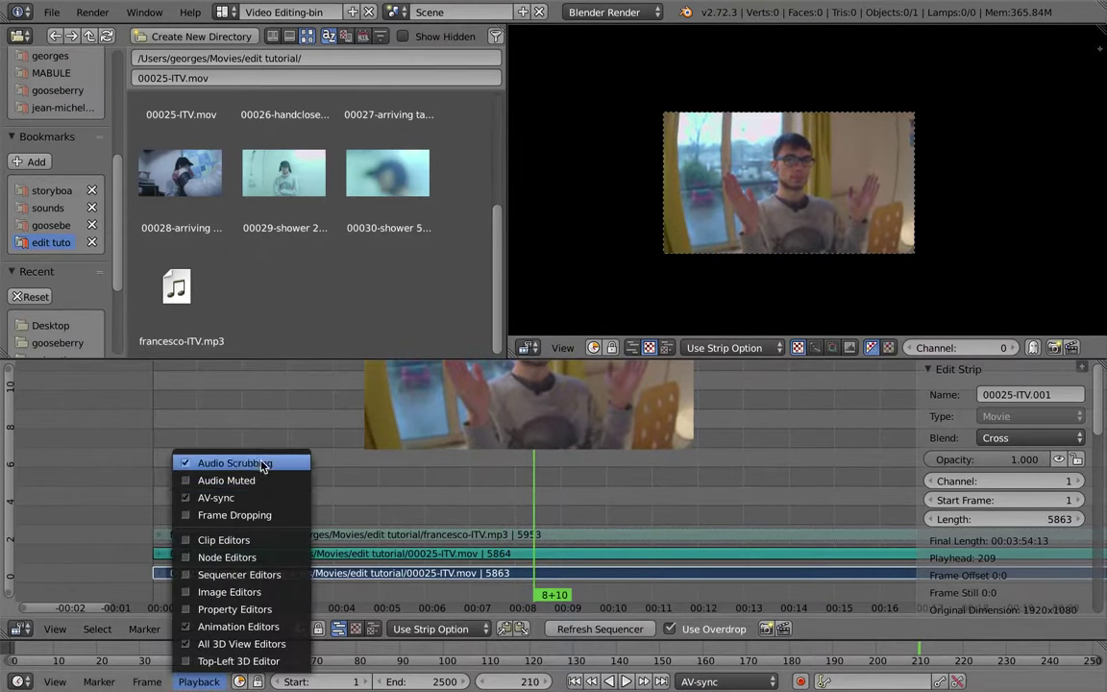
pyautogui.click(267, 466)
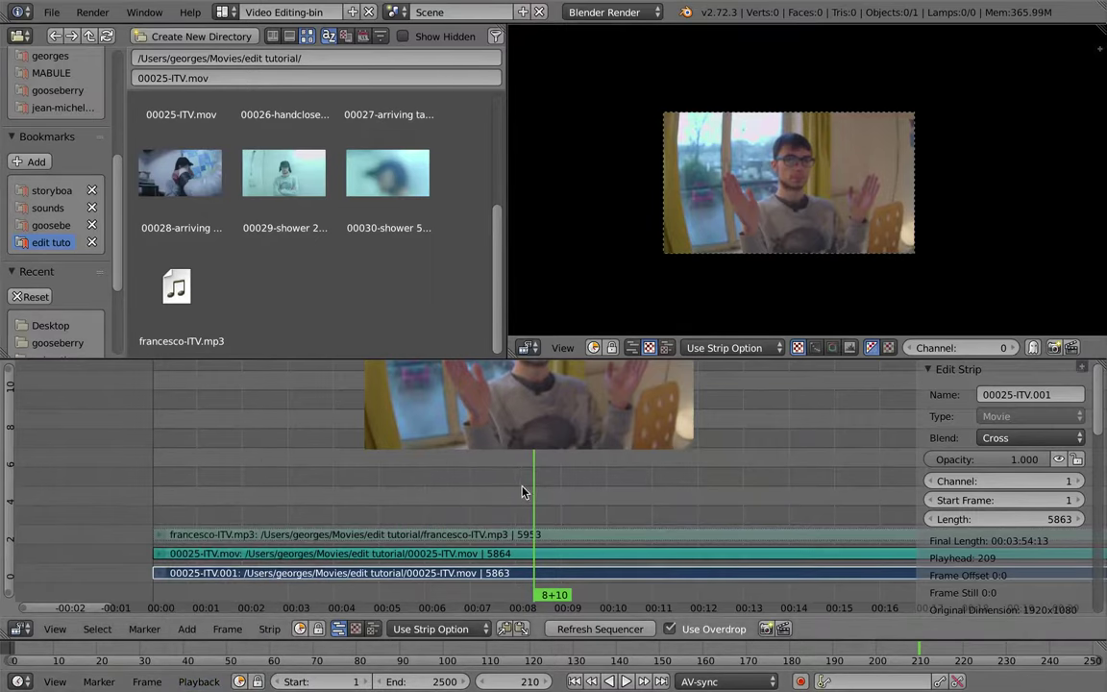
# Step: Maximize the sequencer without strip properties, then enlarge the video overlay and place it above the three strips
pyautogui.hotkey('shift', 'space')
pyautogui.press('n')
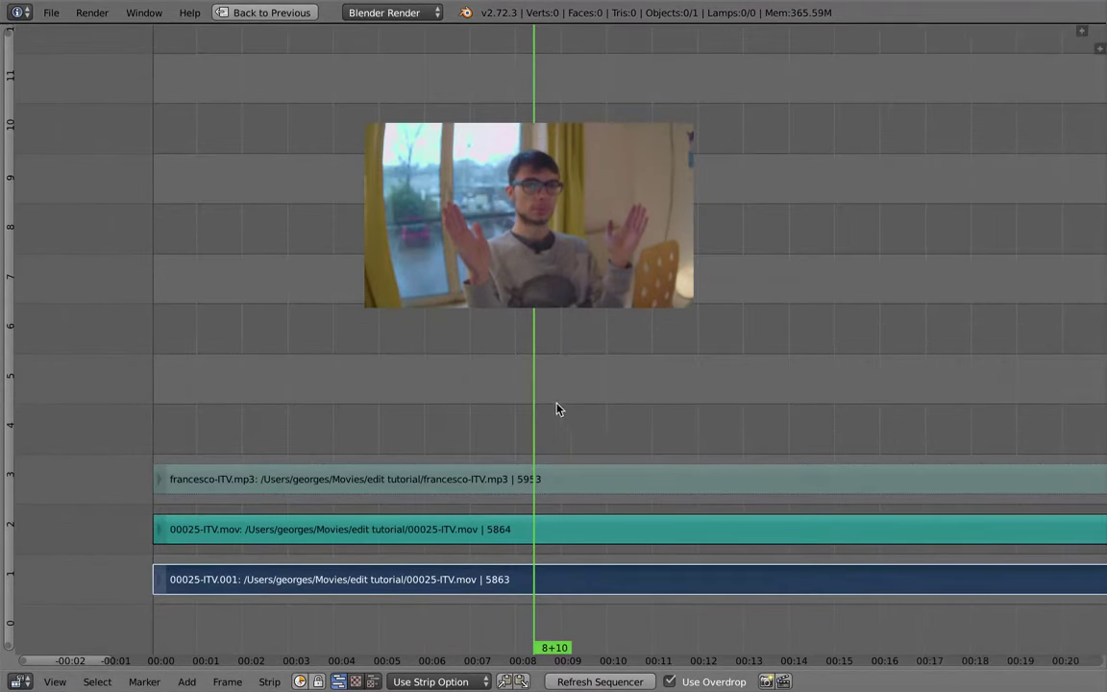
pyautogui.press('o')
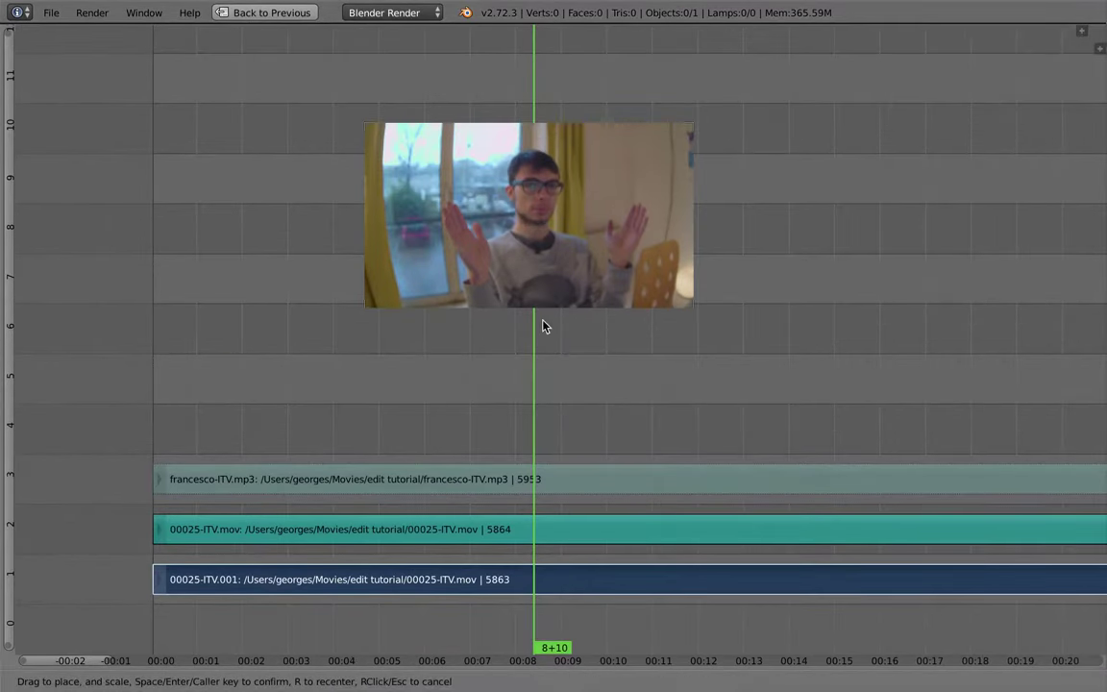
pyautogui.moveTo(529, 305); pyautogui.dragTo(551, 253)
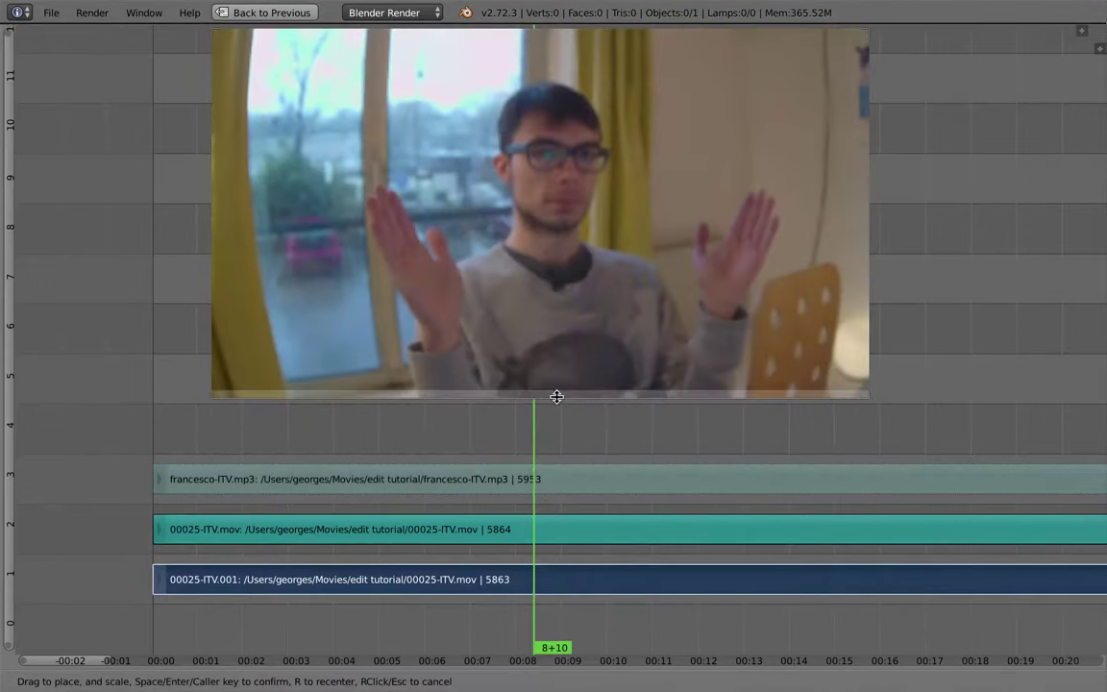
pyautogui.moveTo(556, 395); pyautogui.dragTo(557, 384)
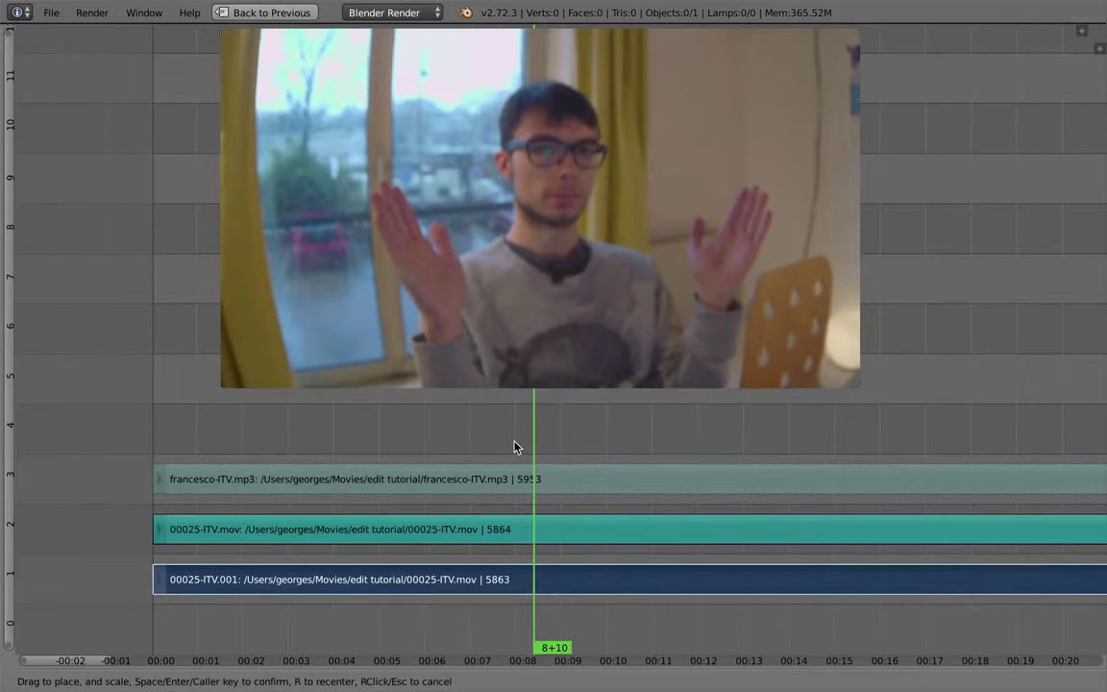
pyautogui.press('Return')
# Step: Play the interview from 8+10 through the hand clap and place the playhead on the clap at 10+07
pyautogui.moveTo(531, 430); pyautogui.dragTo(431, 452, button='middle')
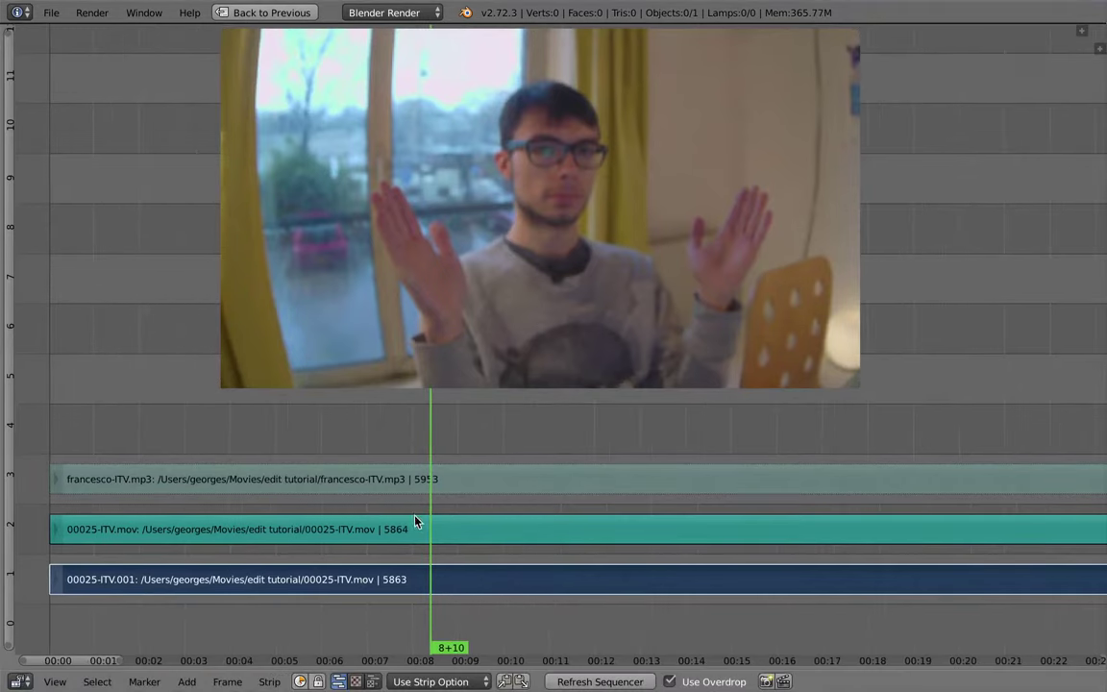
pyautogui.hotkey('alt', 'a')
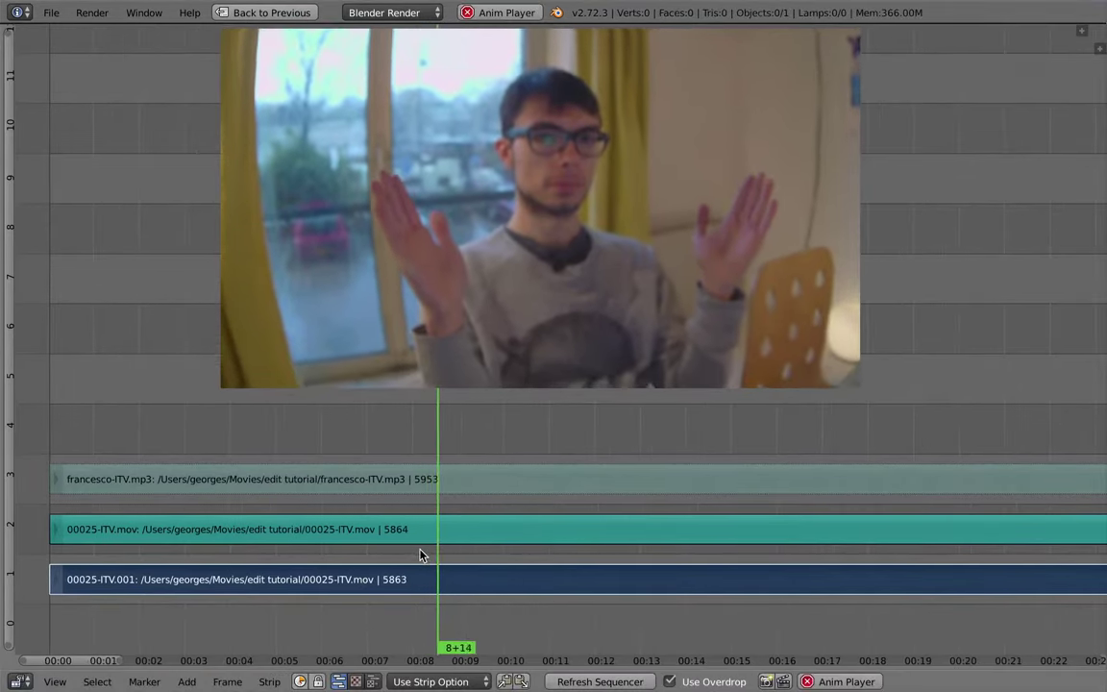
pyautogui.hotkey('alt', 'a')
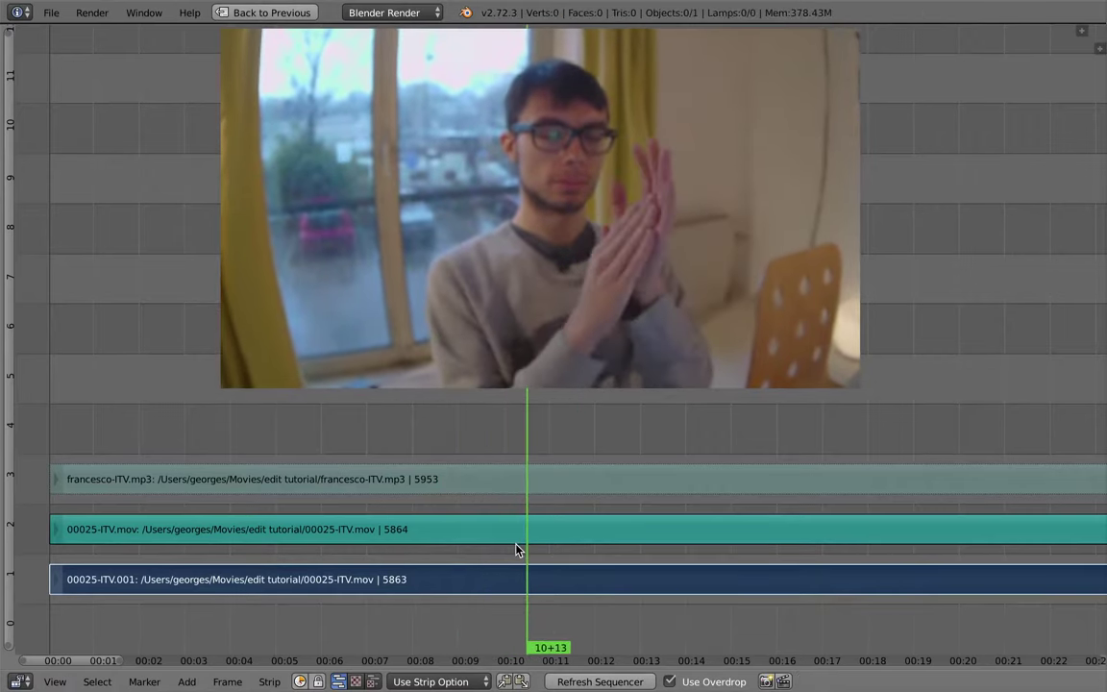
# Step: Enable Draw Waveform for the 00025-ITV.mov and francesco-ITV.mp3 sound strips
pyautogui.rightClick(549, 525)
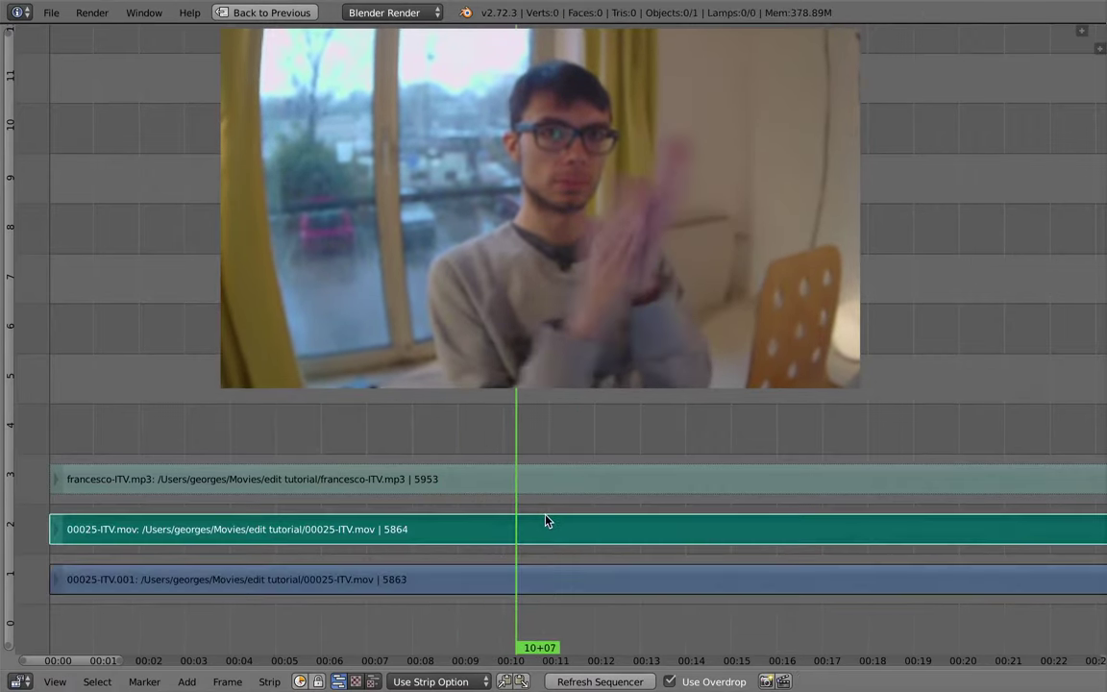
pyautogui.press('n')
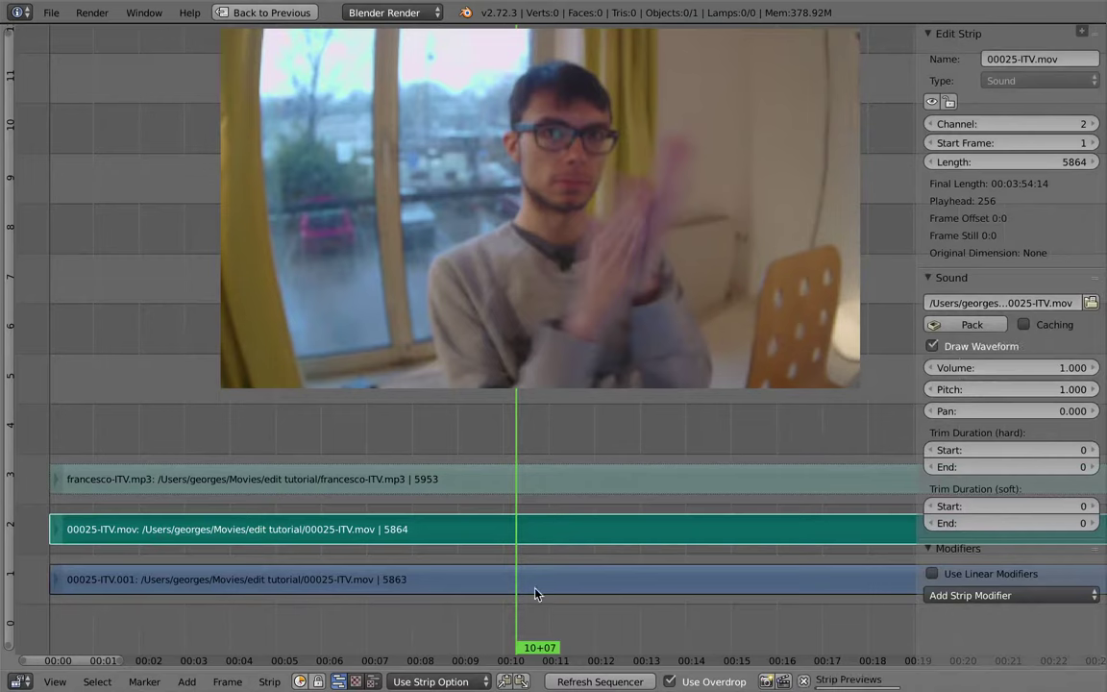
pyautogui.rightClick(527, 482)
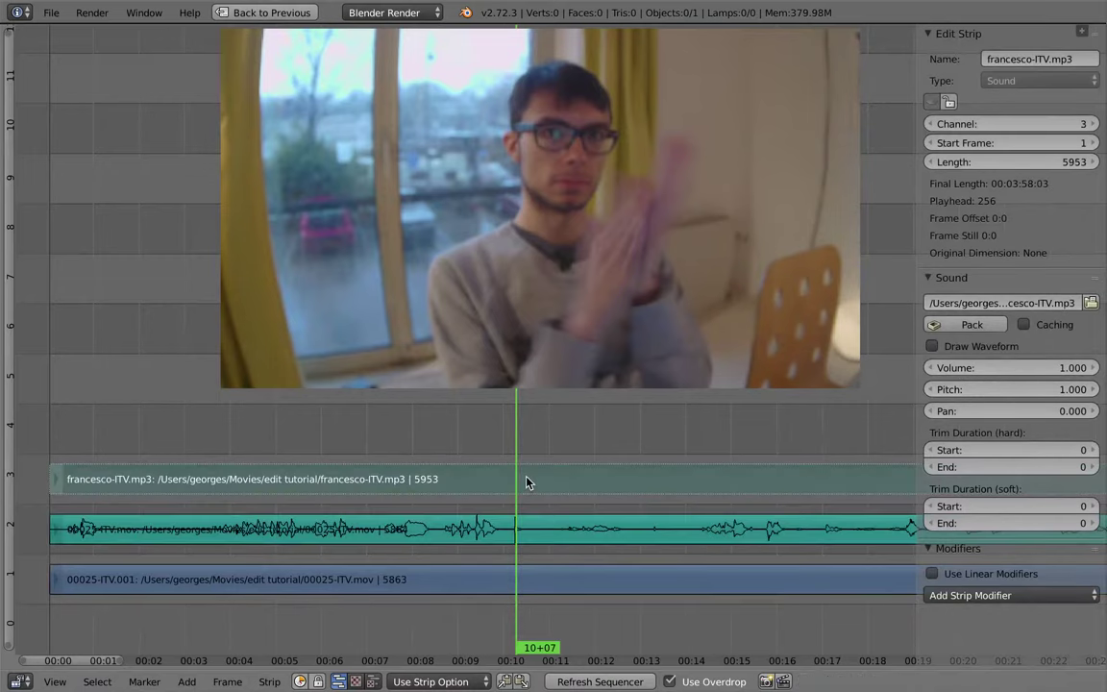
pyautogui.click(1035, 341)
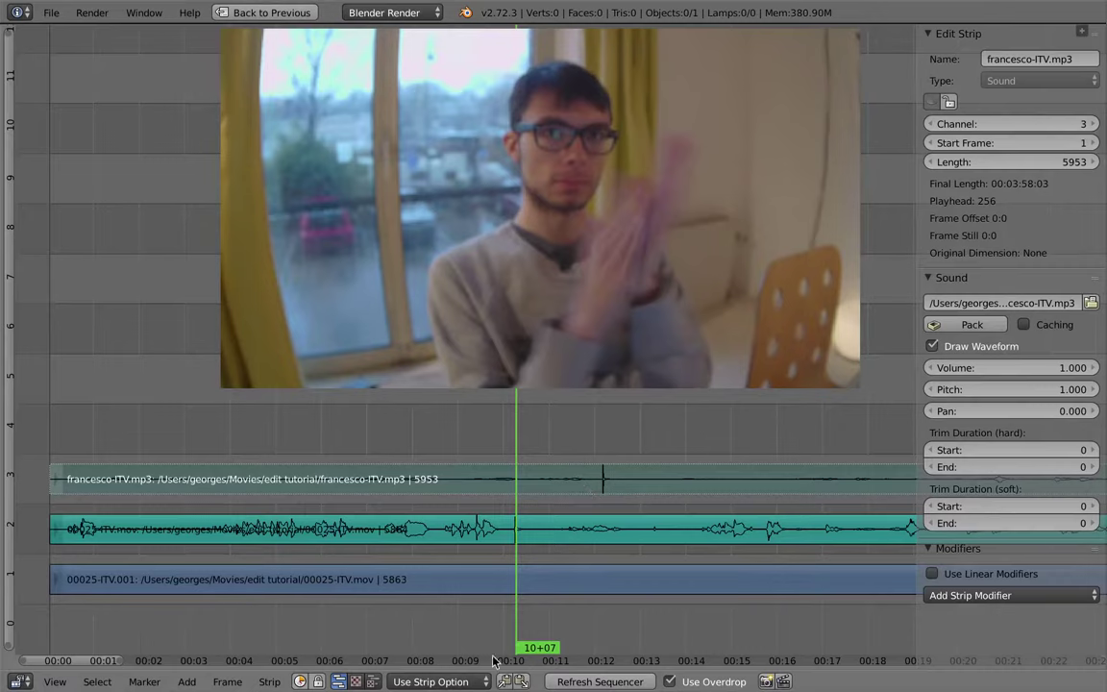
# Step: Try Waveforms Off for the whole sequencer, then set its waveform drawing to Waveforms On
pyautogui.click(454, 680)
pyautogui.click(476, 662)
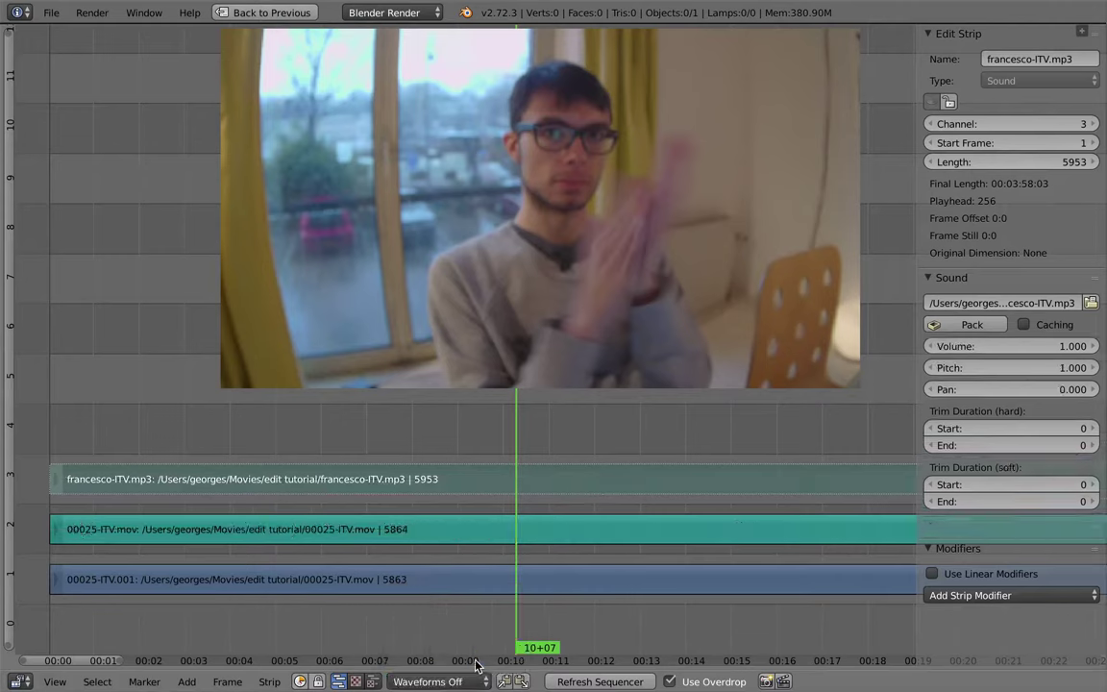
pyautogui.click(484, 682)
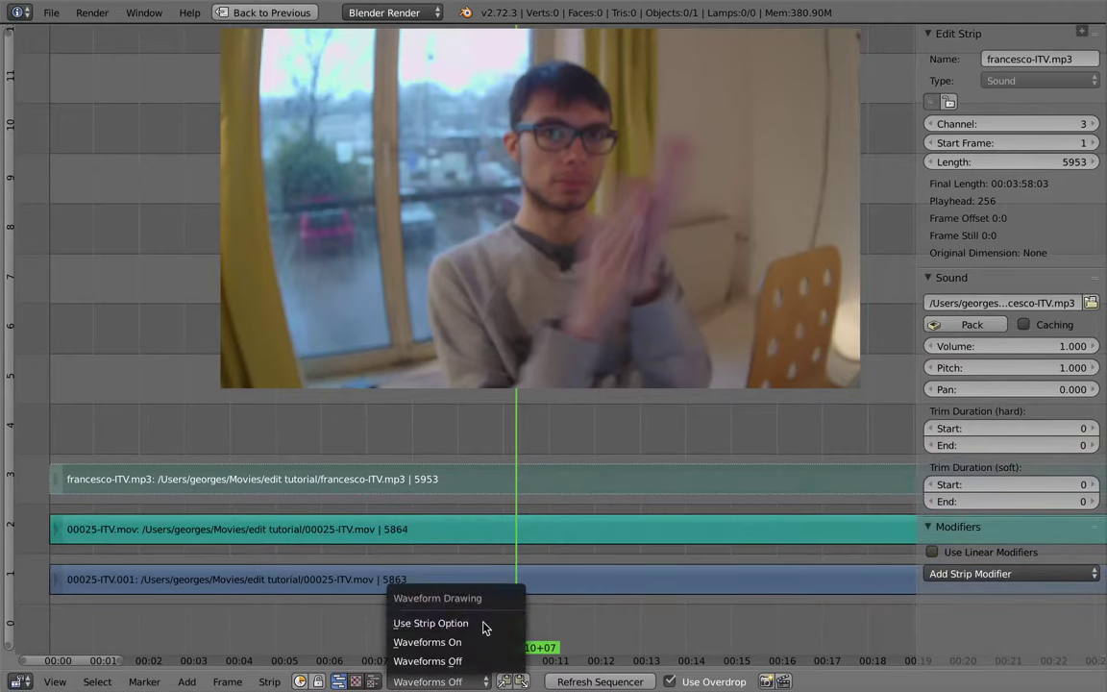
pyautogui.click(474, 646)
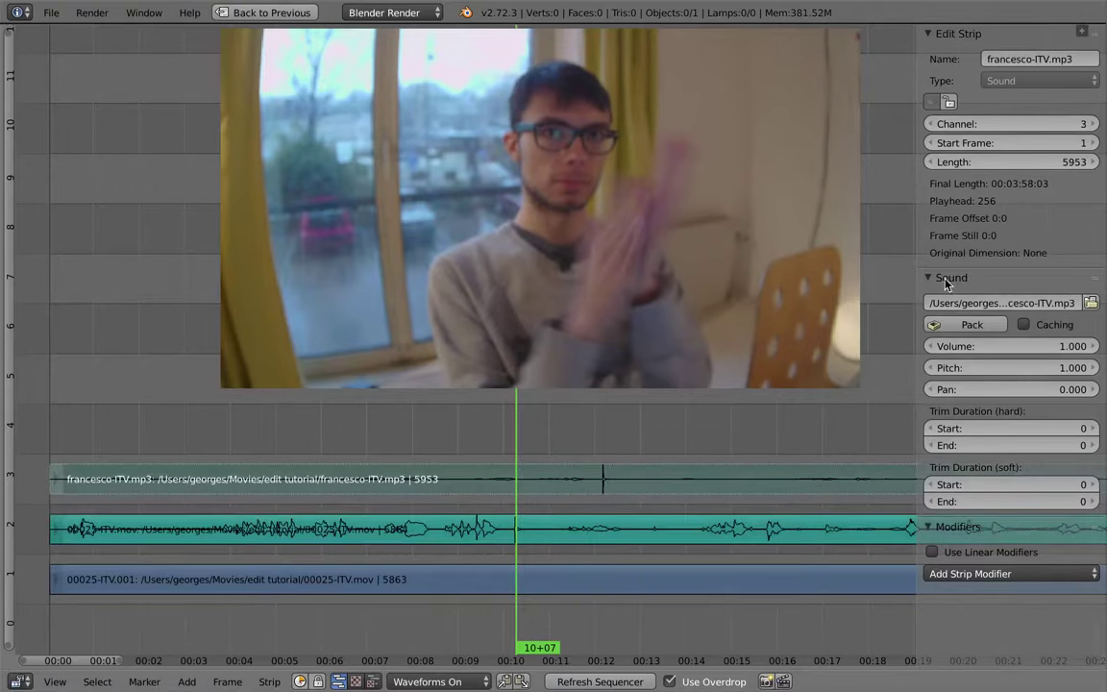
# Step: Set the sequencer's waveform drawing to Use Strip Option and disable Draw Waveform for the 00025-ITV.mov sound strip
pyautogui.rightClick(701, 540)
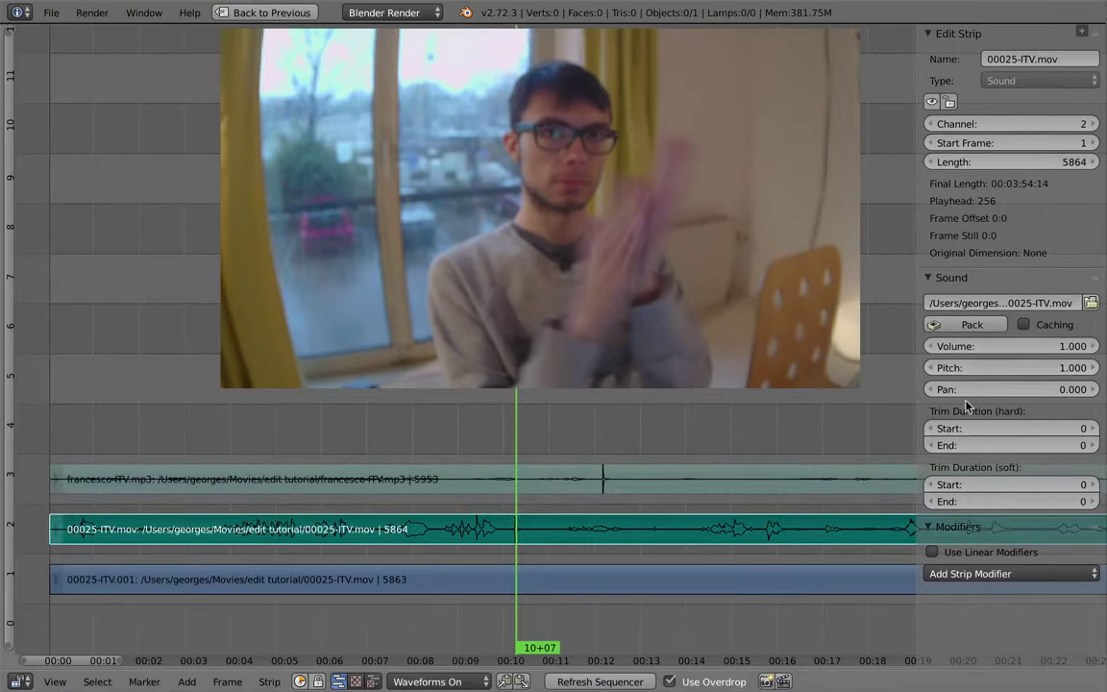
pyautogui.click(432, 681)
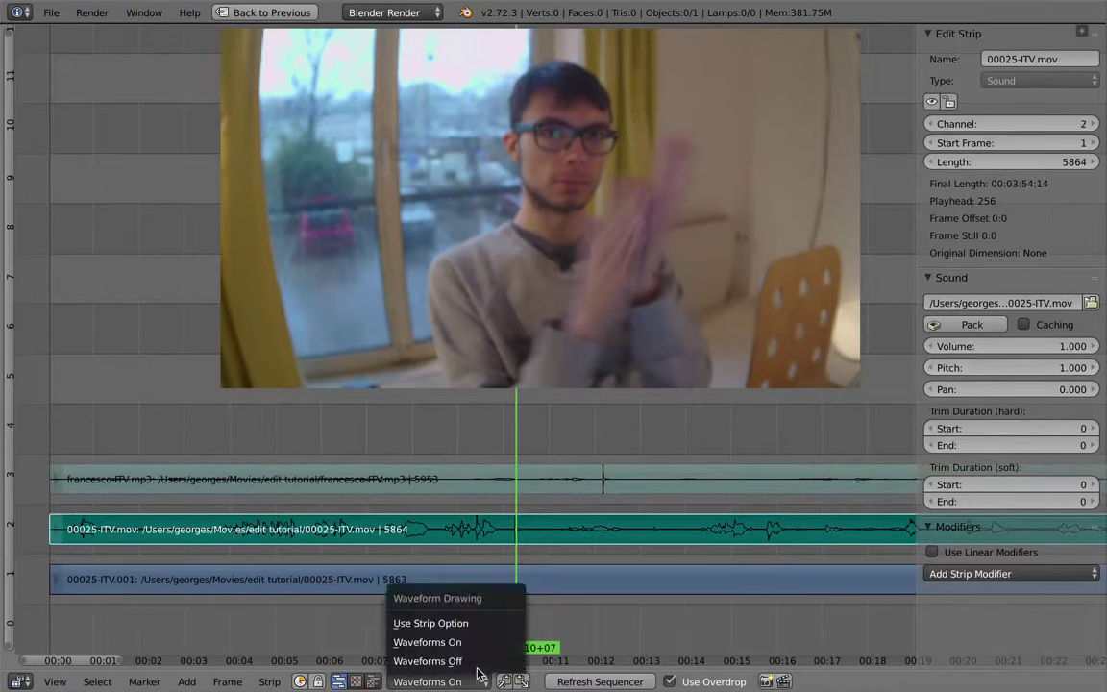
pyautogui.click(447, 622)
pyautogui.click(932, 346)
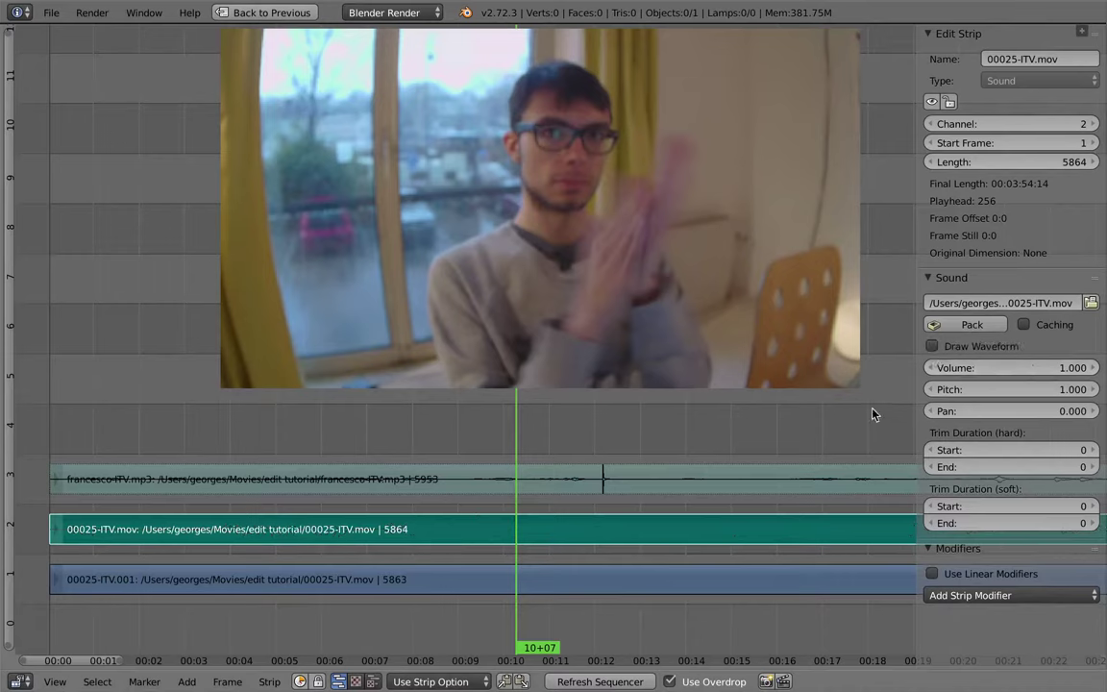
# Step: Compare the Draw Waveform setting of the francesco-ITV.mp3 and 00025-ITV.mov sound strips
pyautogui.click(430, 680)
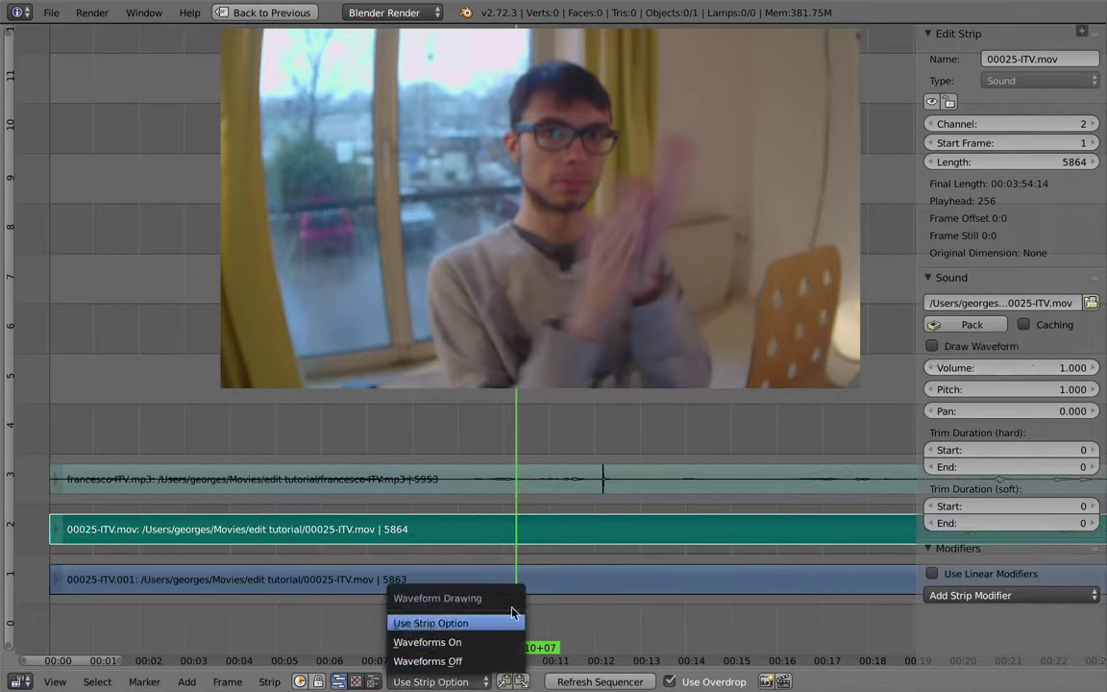
pyautogui.rightClick(566, 480)
pyautogui.rightClick(569, 522)
pyautogui.rightClick(575, 479)
pyautogui.rightClick(573, 517)
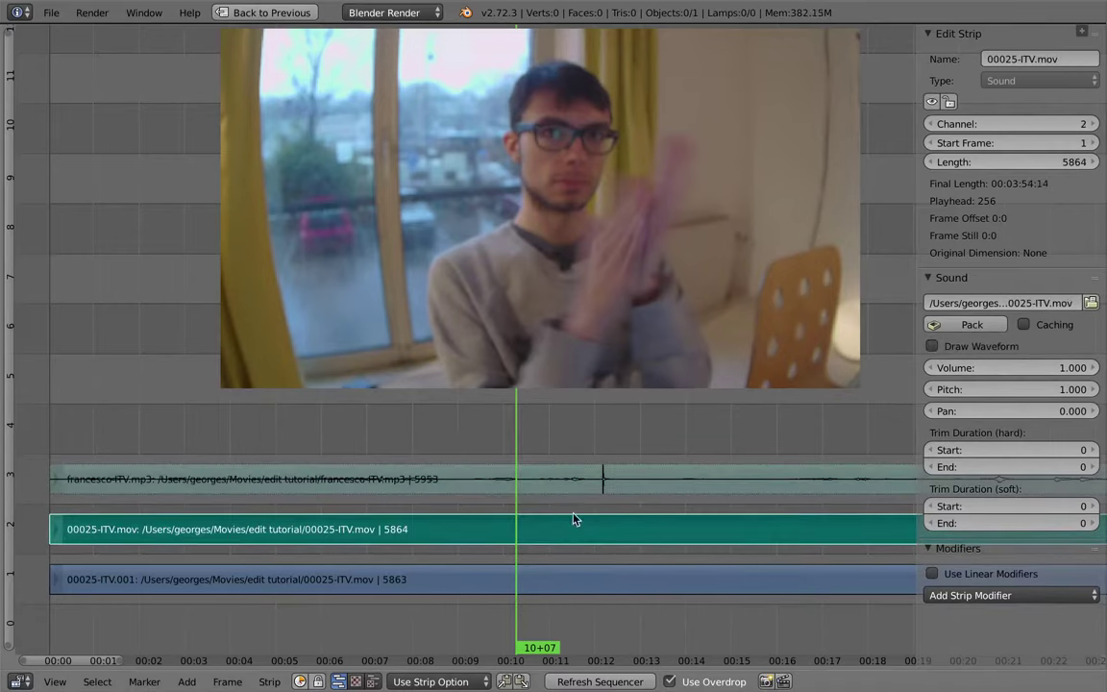
pyautogui.click(574, 480)
pyautogui.click(576, 523)
pyautogui.click(583, 479)
pyautogui.click(584, 524)
pyautogui.click(581, 482)
# Step: Try toggling Draw Waveform on the francesco-ITV.mp3 strip and on the 00025-ITV.mov sound strip
pyautogui.click(954, 350)
pyautogui.click(954, 349)
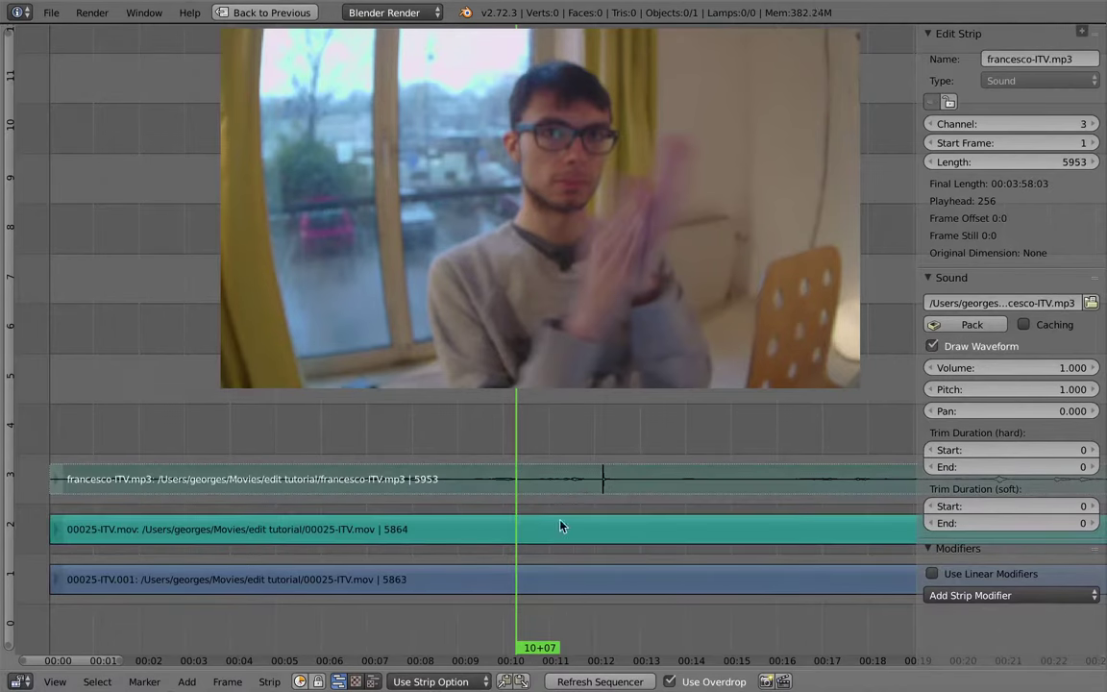
pyautogui.click(551, 531)
pyautogui.click(928, 347)
pyautogui.click(928, 347)
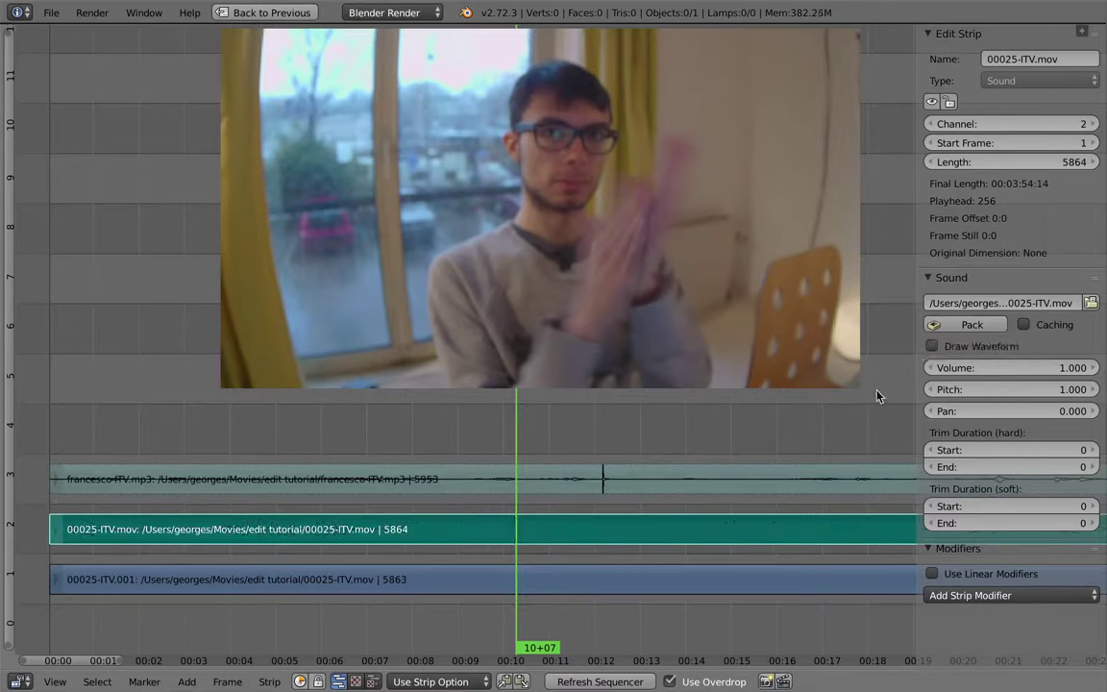
pyautogui.click(543, 485)
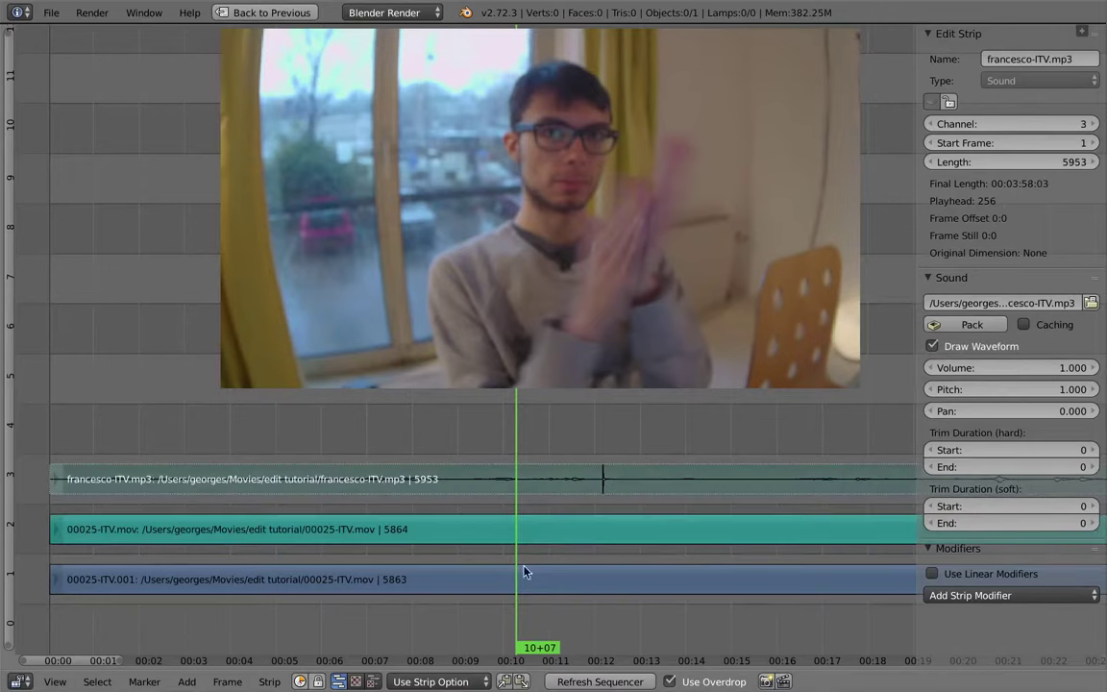
# Step: Set the sequencer's waveform drawing to Waveforms On and hide the strip properties
pyautogui.click(435, 681)
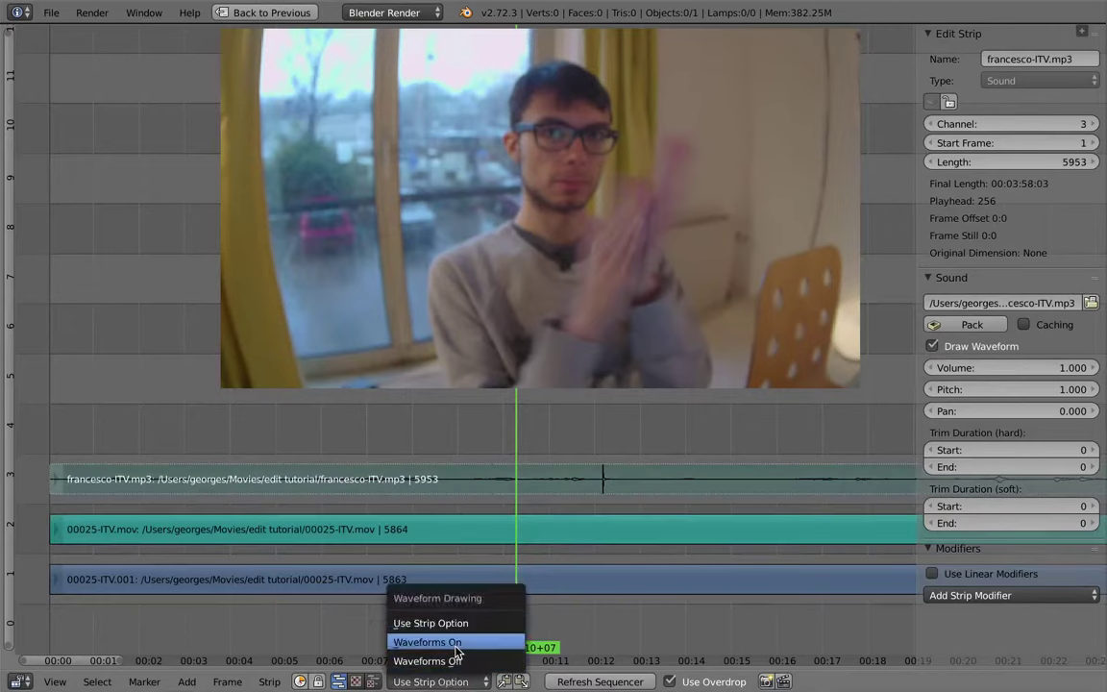
pyautogui.click(492, 642)
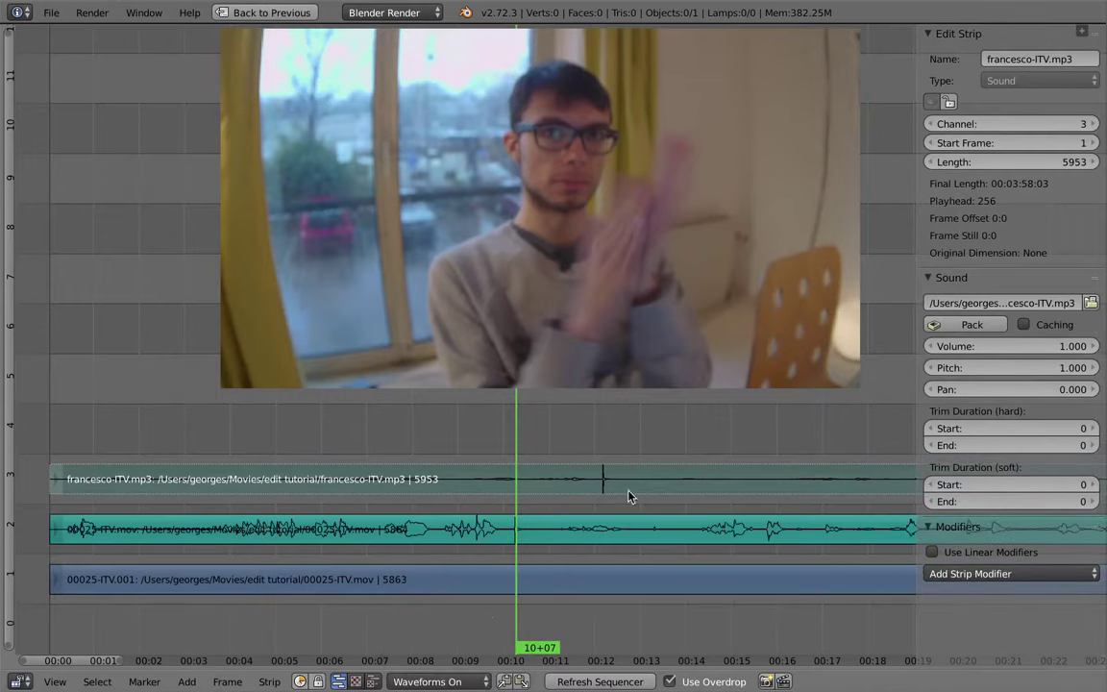
pyautogui.press('n')
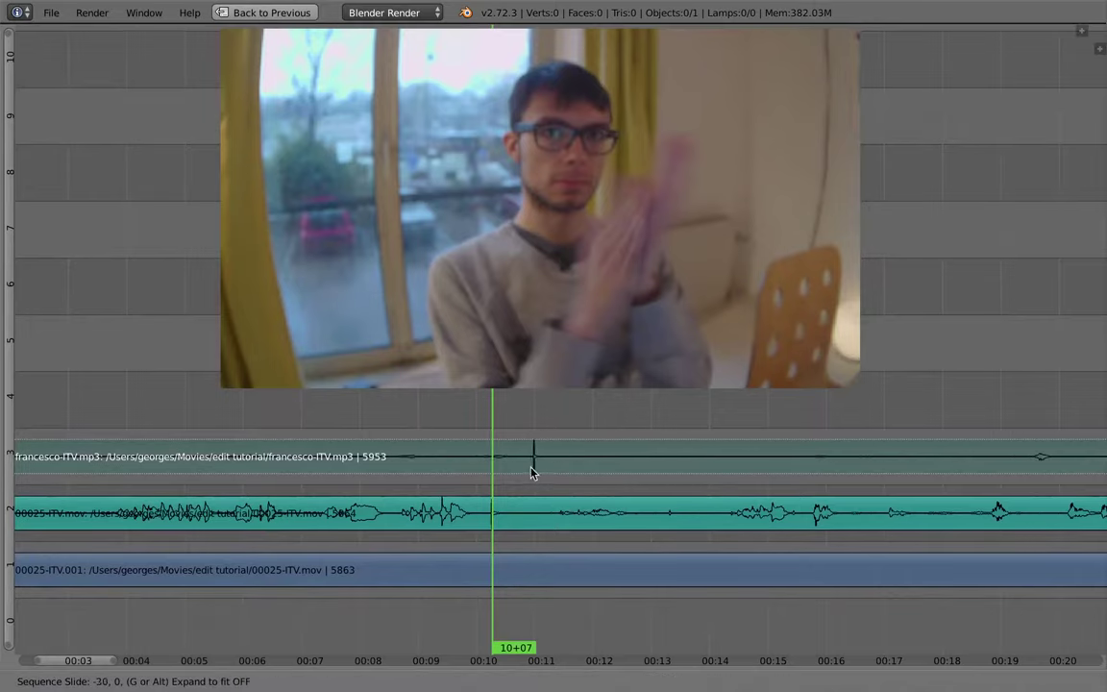
# Step: Slide the francesco-ITV.mp3 strip to start at frame -47, lining up its clap peak with the one in the 00025-ITV.mov sound
pyautogui.scroll(5, 523, 470)
pyautogui.scroll(8, 677, 467)
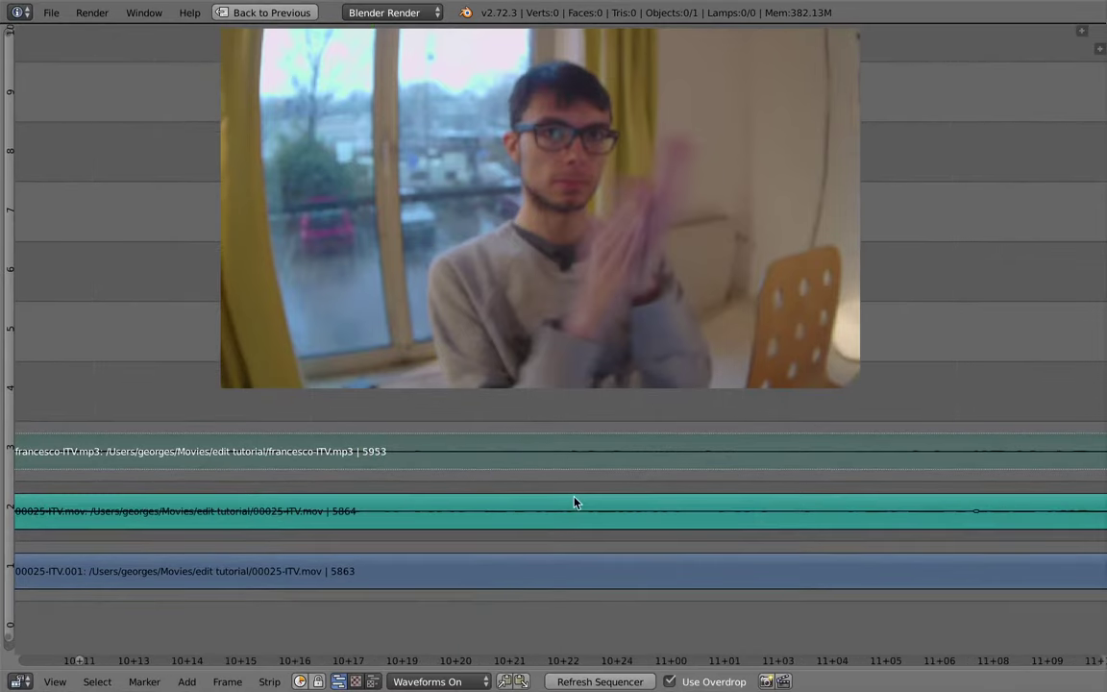
pyautogui.press('g')
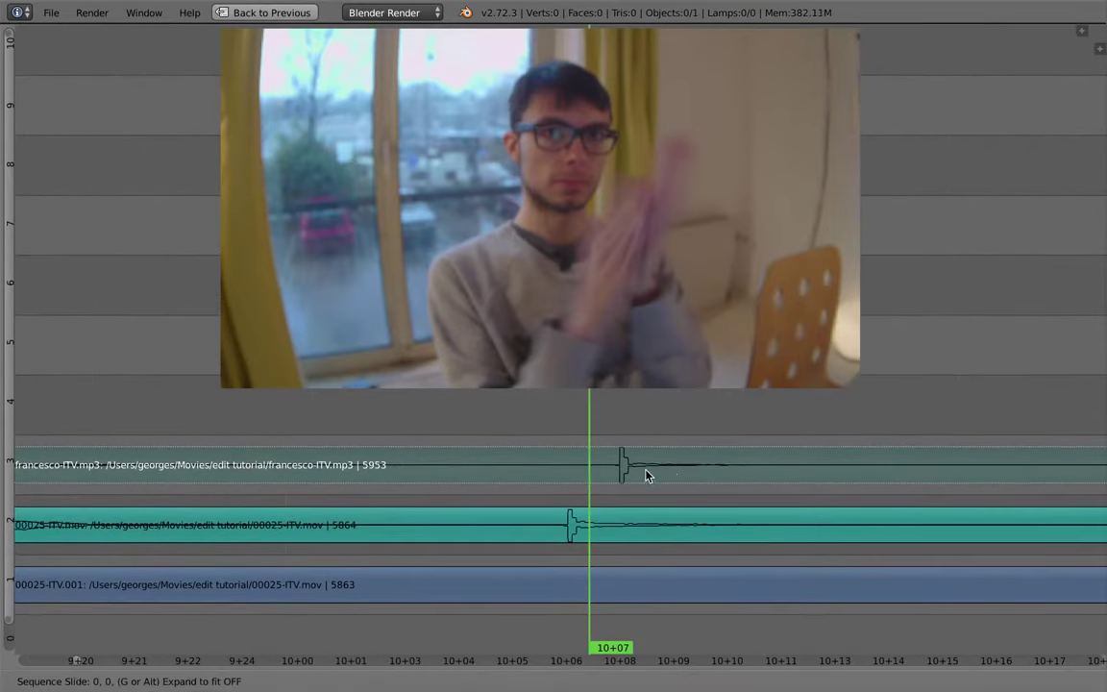
pyautogui.click(630, 484)
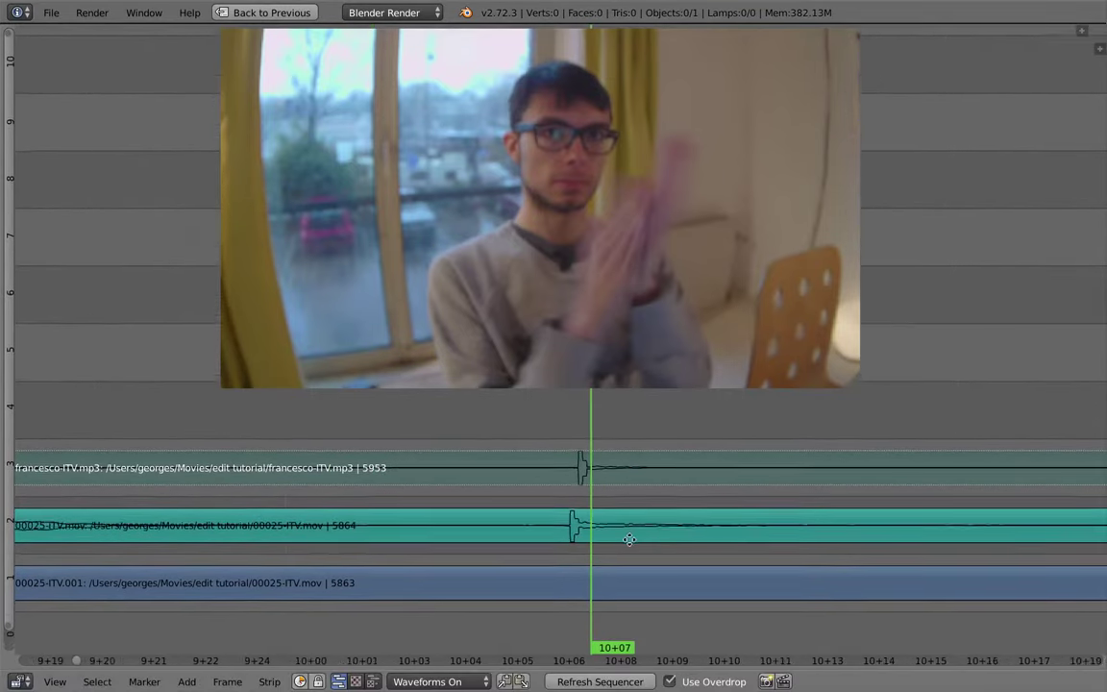
# Step: Mute the 00025-ITV.mov sound strip and unmute the francesco-ITV.mp3 strip
pyautogui.scroll(-10, 593, 548)
pyautogui.scroll(-6, 593, 549)
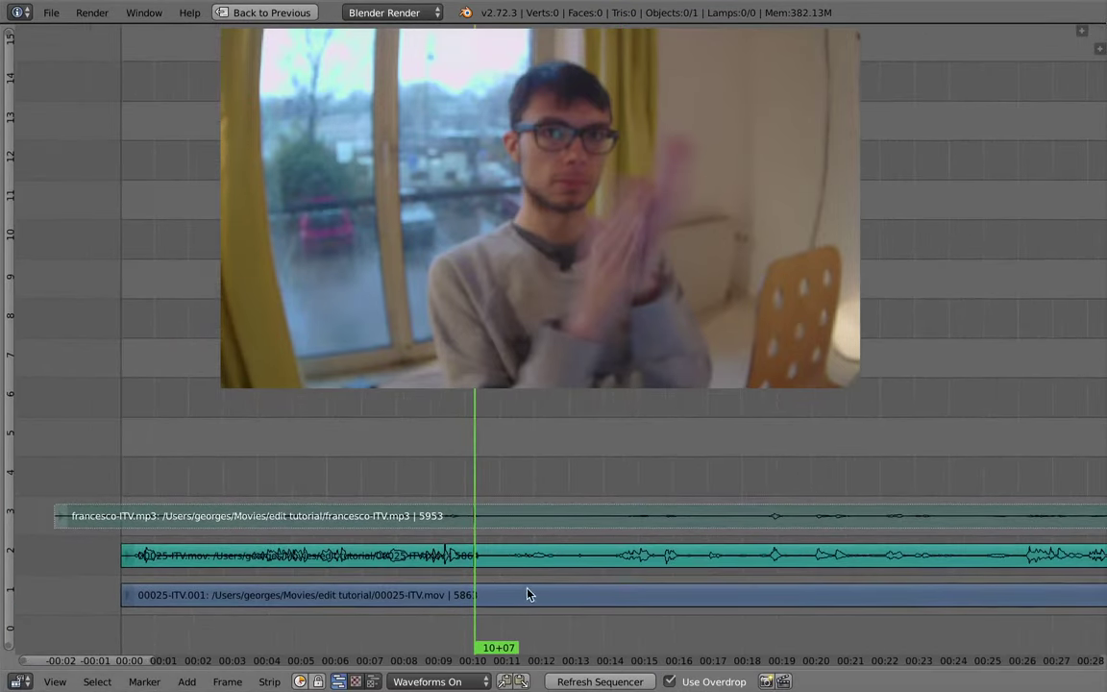
pyautogui.scroll(-5, 531, 596)
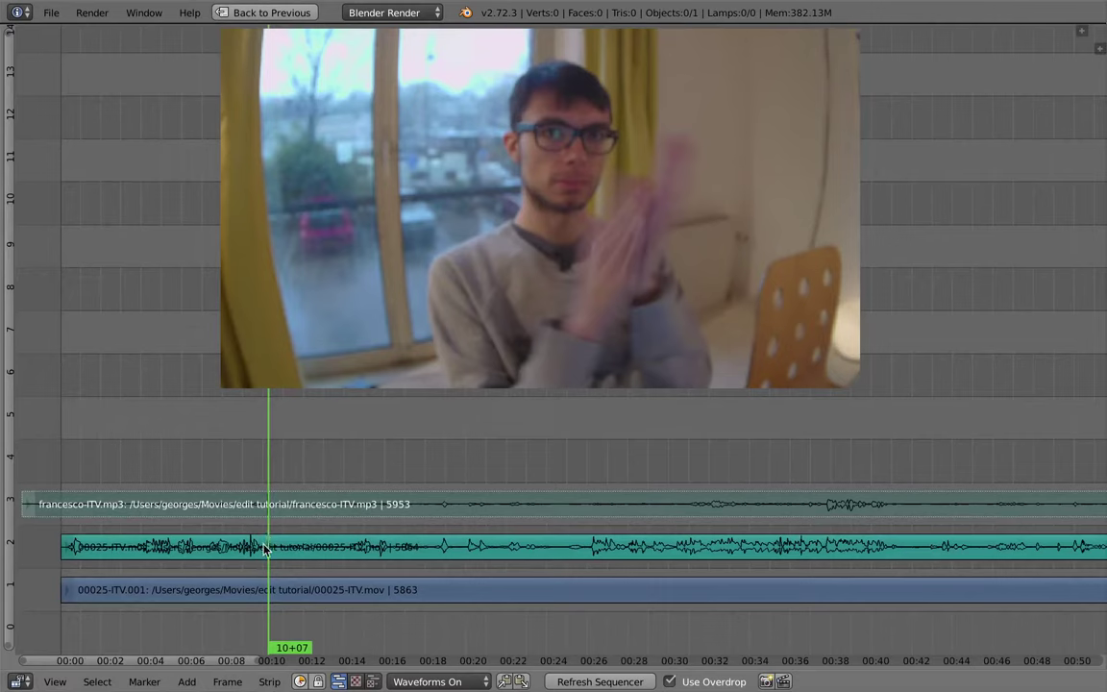
pyautogui.rightClick(261, 545)
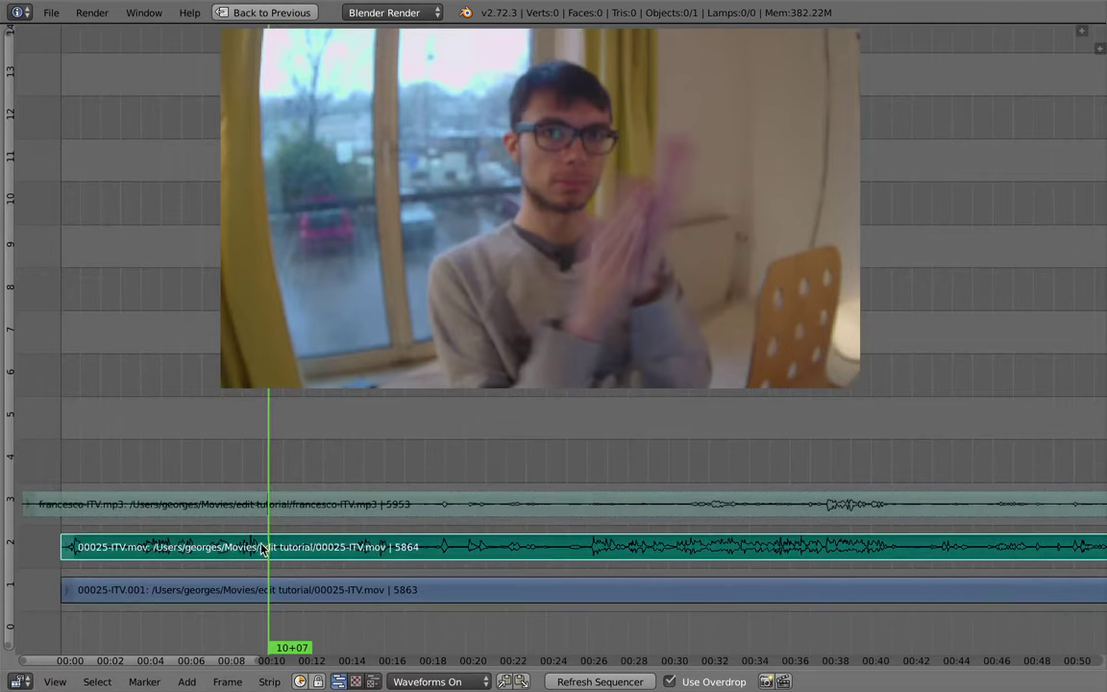
pyautogui.rightClick(264, 506)
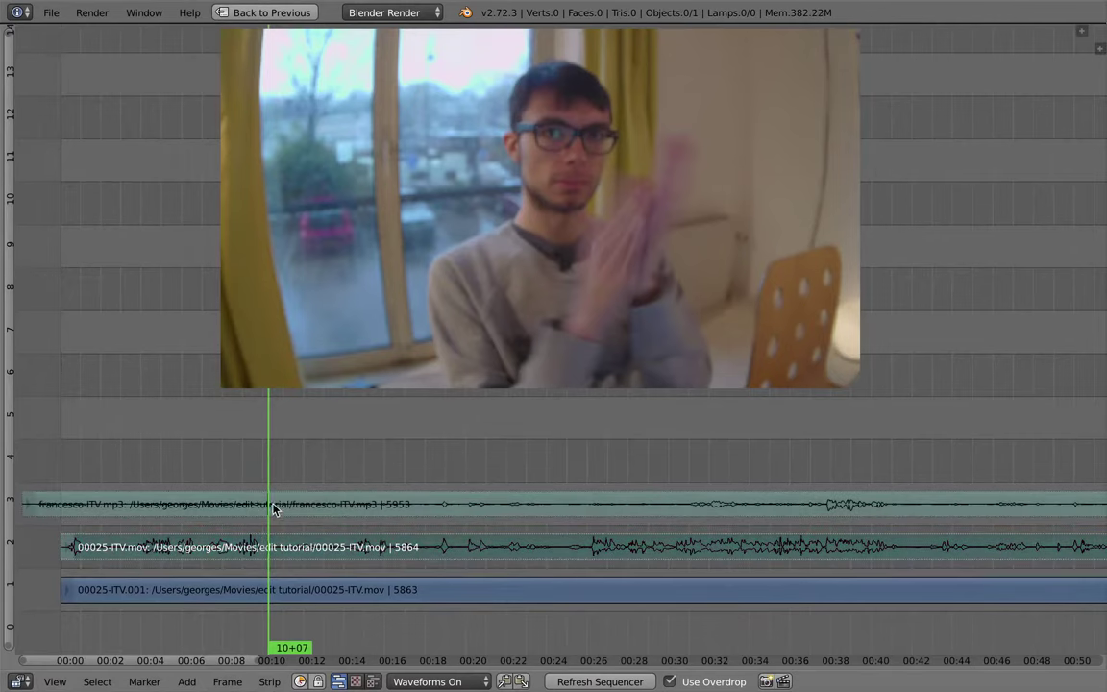
pyautogui.rightClick(272, 511)
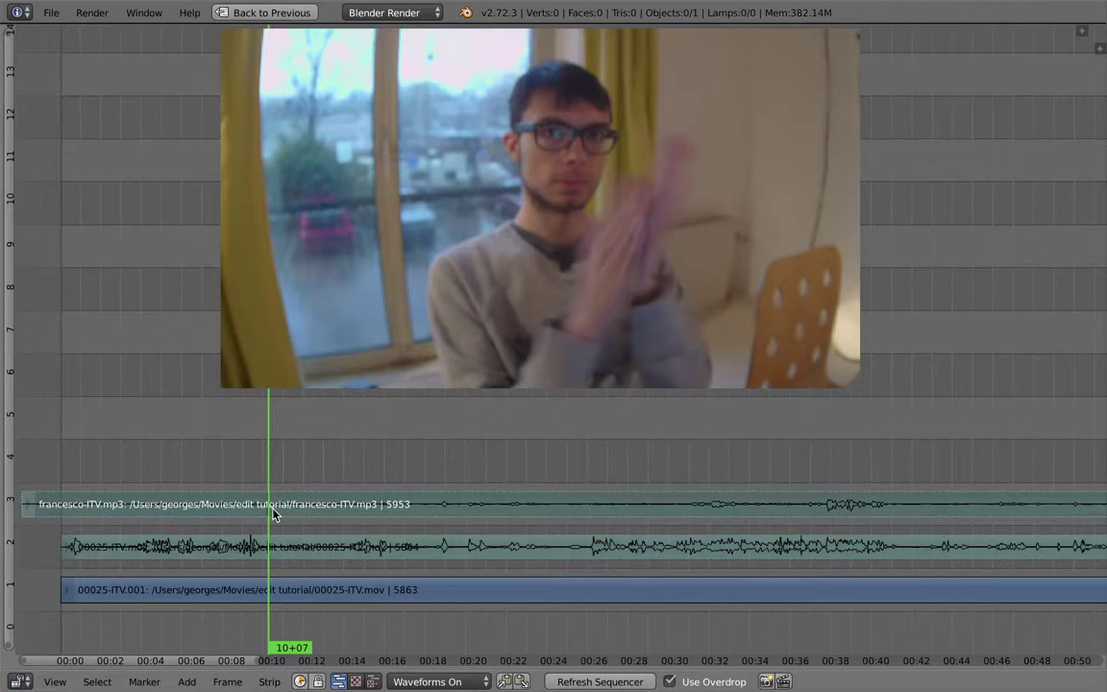
pyautogui.hotkey('alt', 'h')
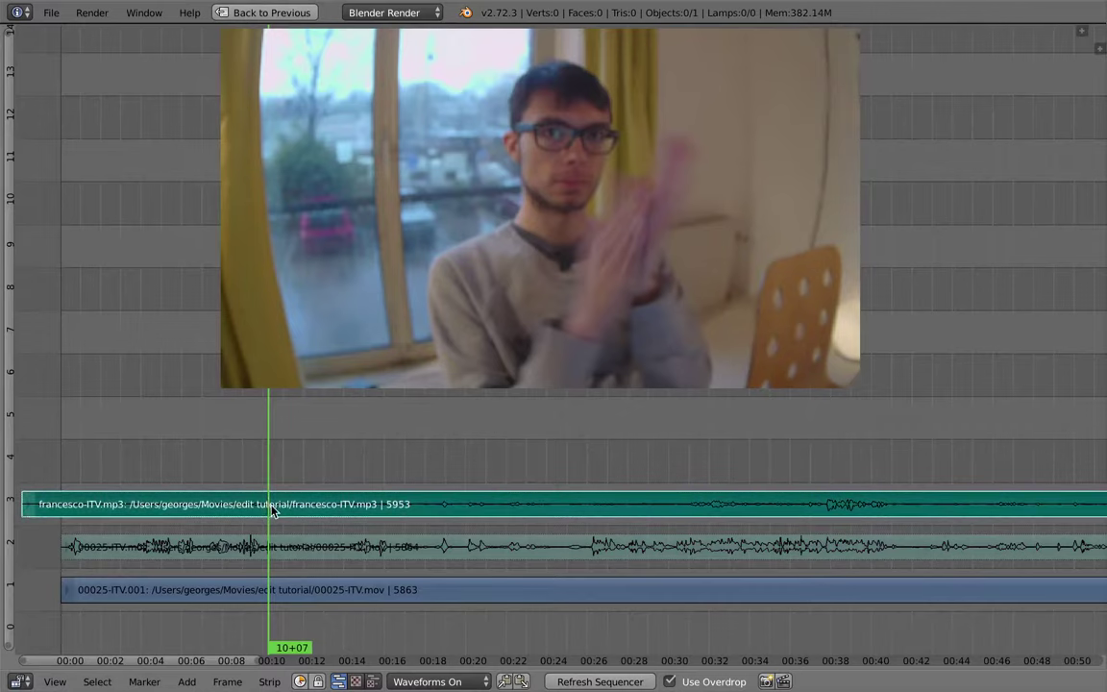
# Step: Place the playhead before the clap at 9+24 and set the francesco-ITV.mp3 strip's volume to 5
pyautogui.moveTo(268, 521); pyautogui.dragTo(262, 507)
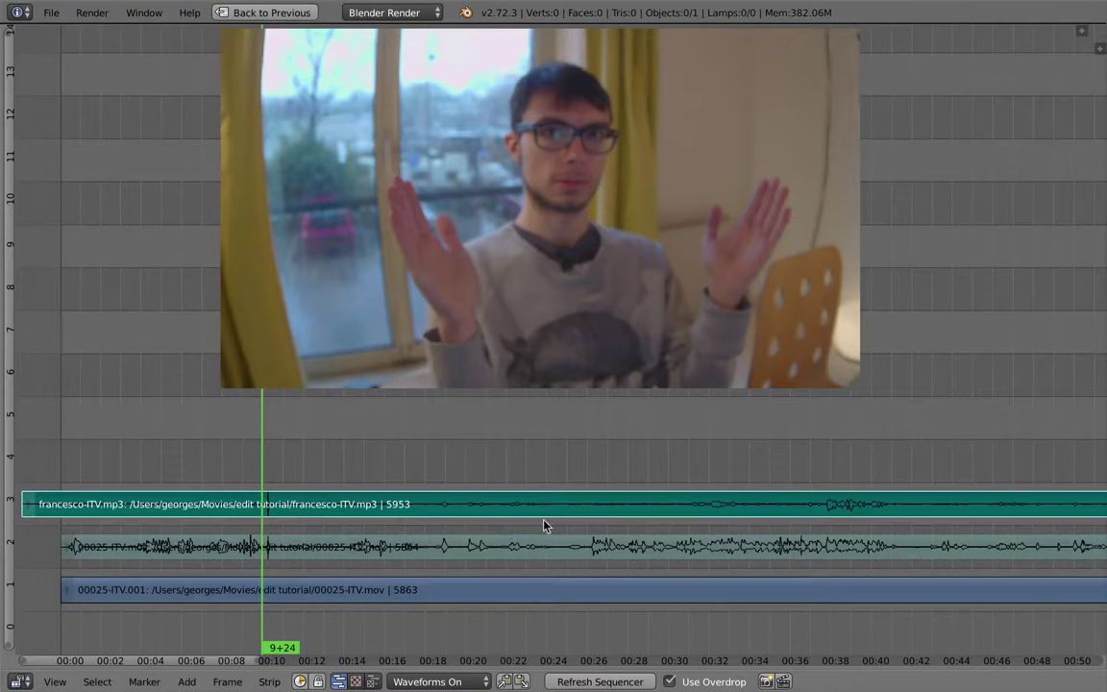
pyautogui.press('n')
pyautogui.keyDown('ctrl'); pyautogui.moveTo(567, 481); pyautogui.dragTo(659, 512, button='middle'); pyautogui.keyUp('ctrl')
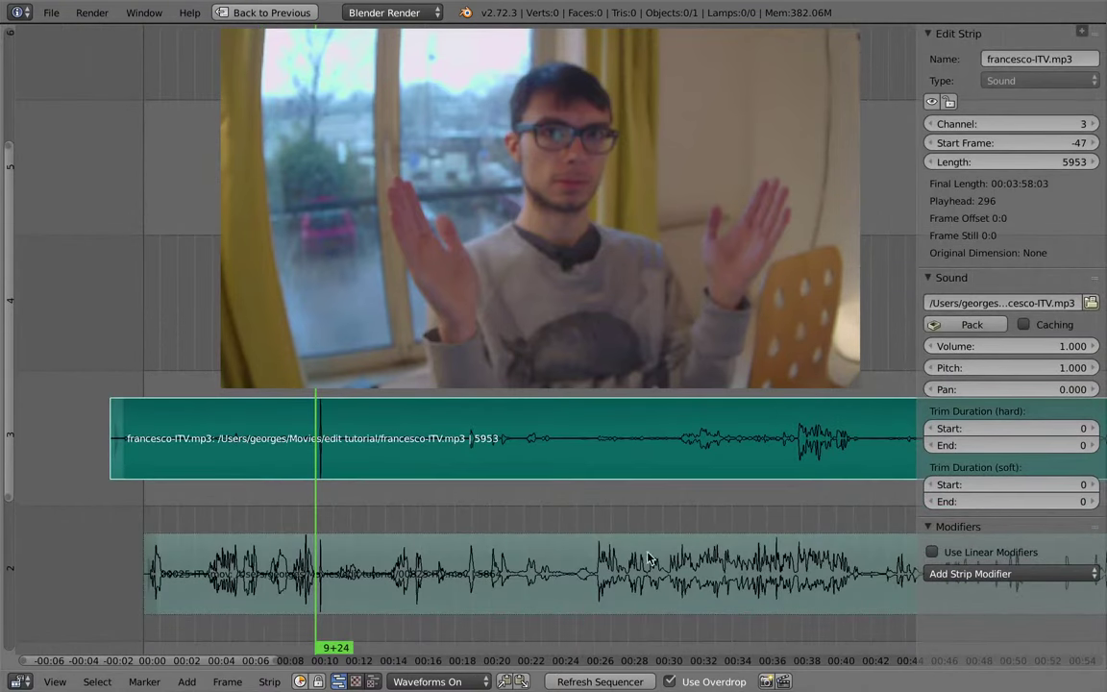
pyautogui.click(1009, 346)
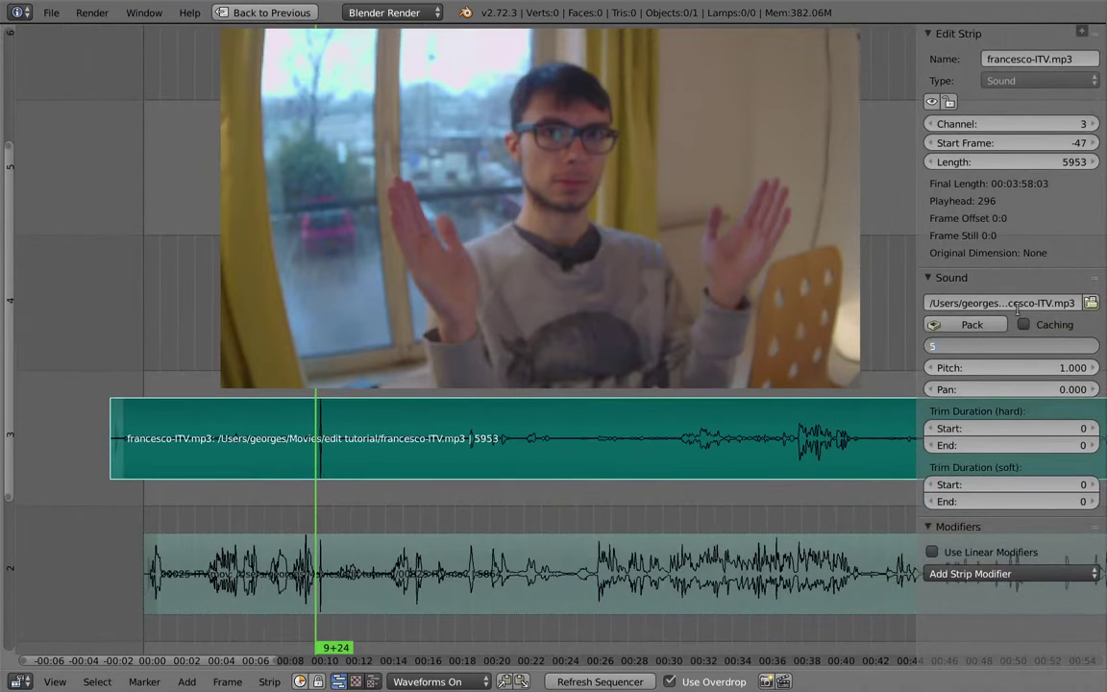
pyautogui.press('Return')
# Step: Hide the strip properties and play the interview around the clap several times with the francesco-ITV.mp3 sound
pyautogui.press('n')
pyautogui.hotkey('alt', 'a')
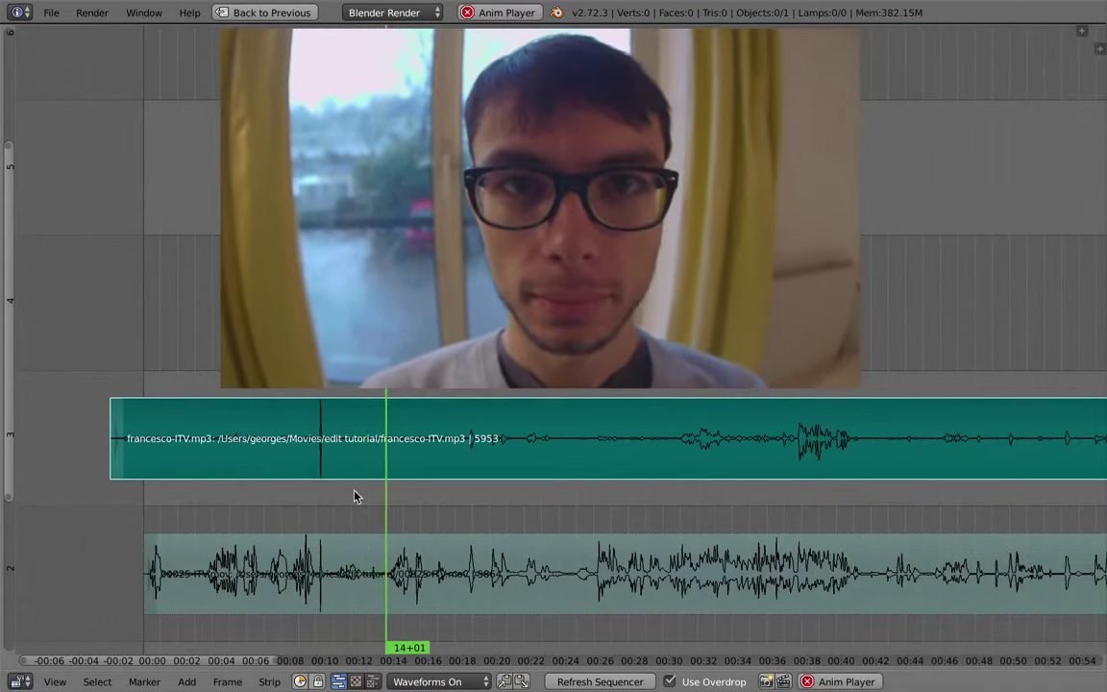
pyautogui.hotkey('alt', 'a')
pyautogui.click(341, 489)
pyautogui.hotkey('alt', 'a')
pyautogui.hotkey('alt', 'a')
pyautogui.click(332, 492)
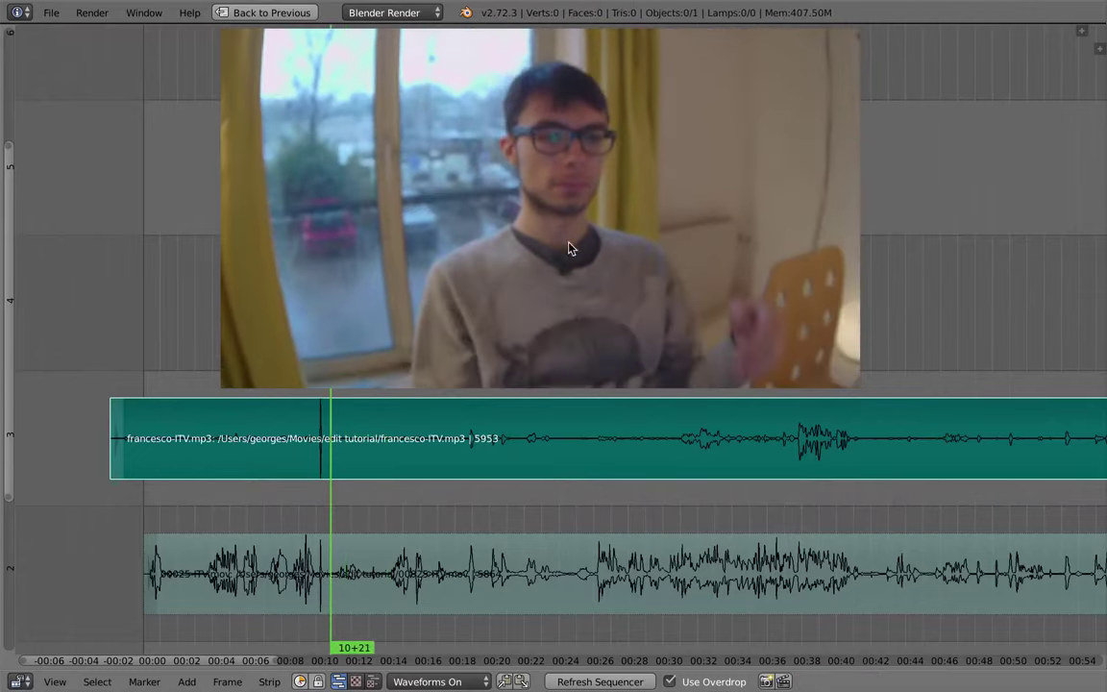
pyautogui.hotkey('alt', 'a')
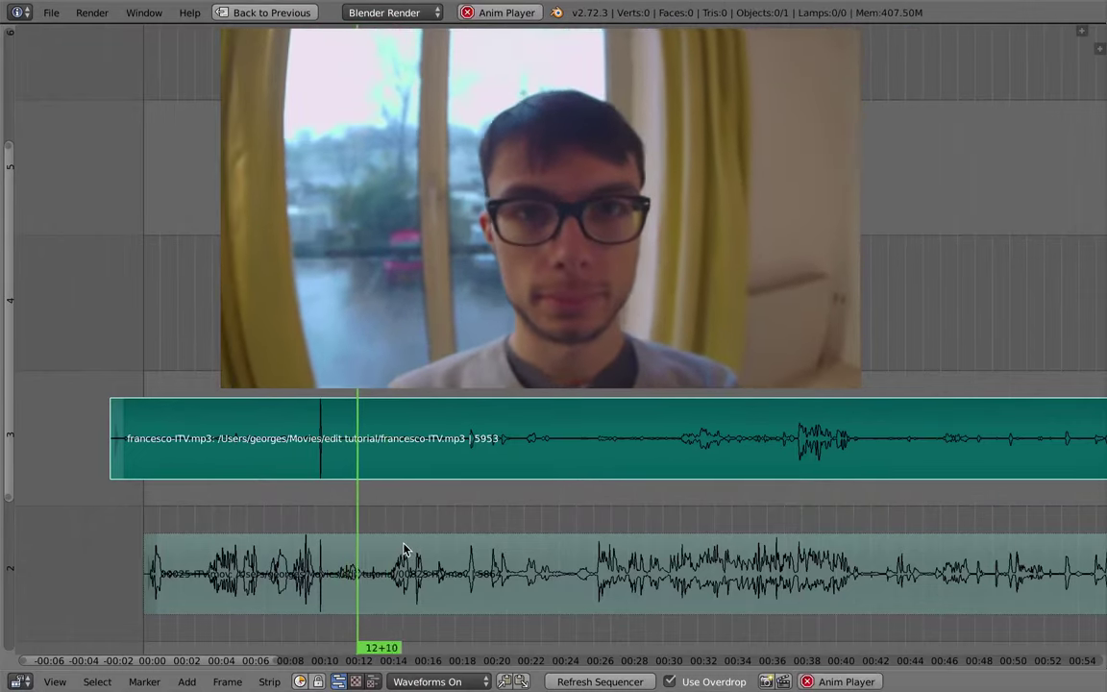
pyautogui.hotkey('alt', 'a')
# Step: Mute francesco-ITV.mp3, unmute the 00025-ITV.mov sound and play the passage just after the clap for comparison
pyautogui.press('g')
pyautogui.press('Escape')
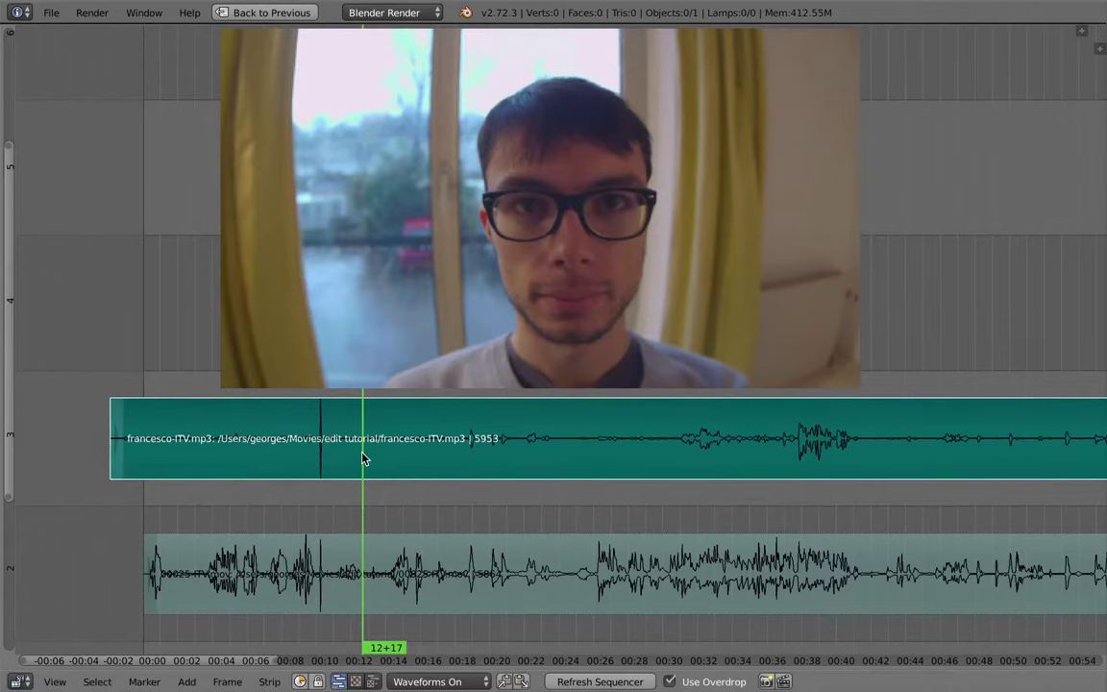
pyautogui.rightClick(366, 564)
pyautogui.click(332, 565)
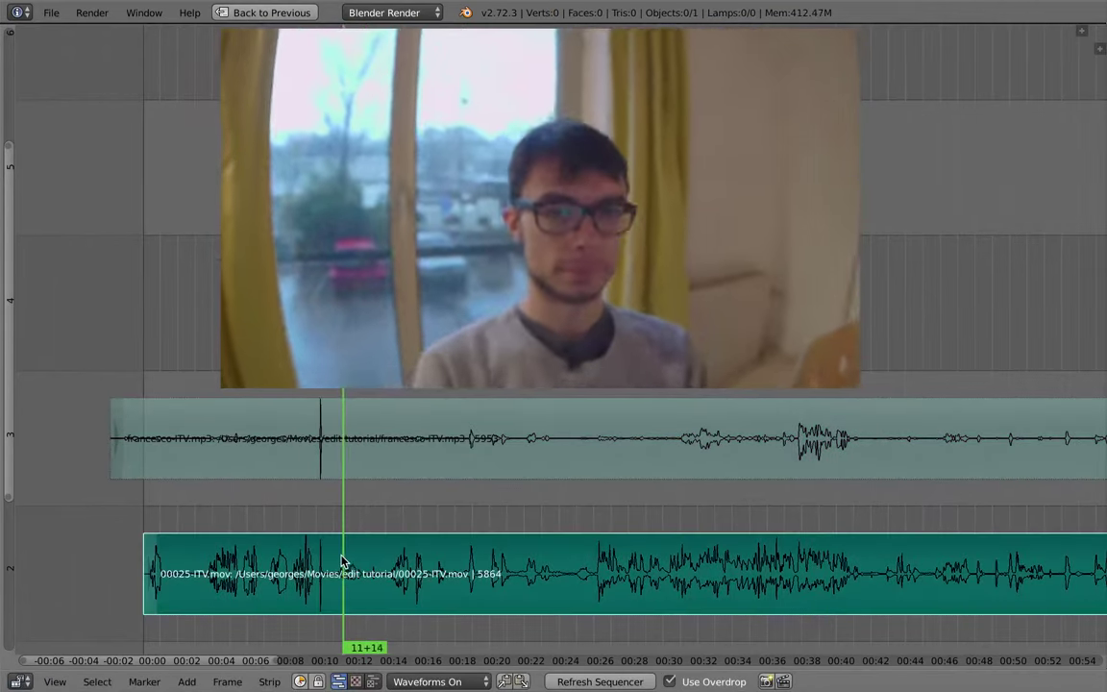
pyautogui.hotkey('alt', 'a')
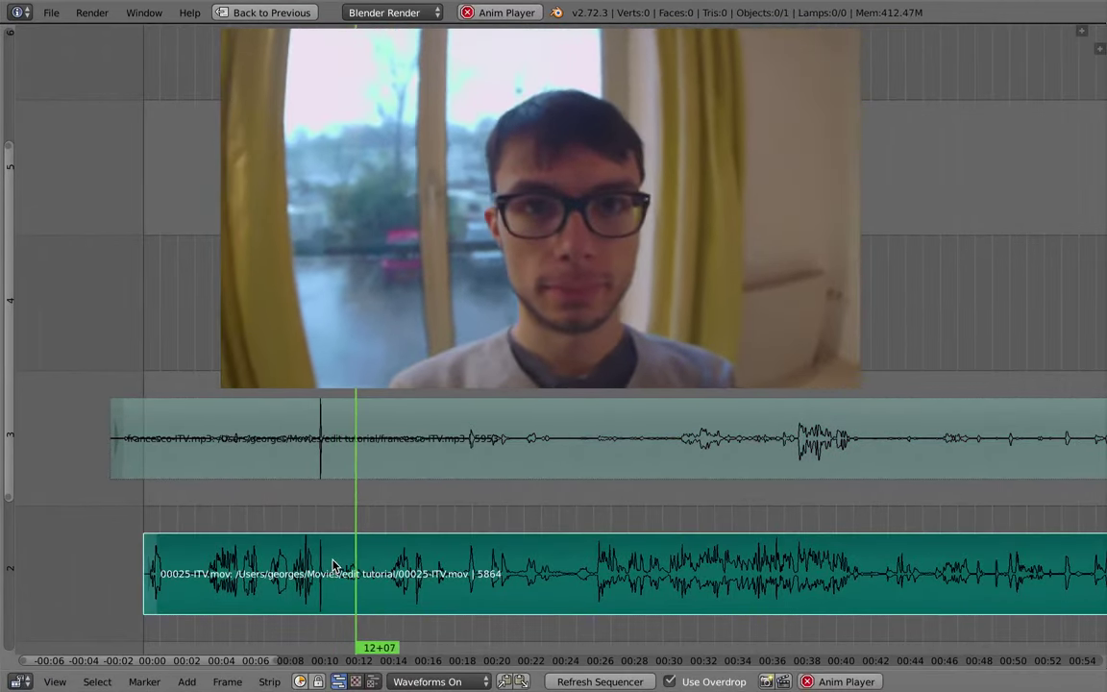
pyautogui.hotkey('alt', 'a')
# Step: Mute the 00025-ITV.mov sound strip again and unmute the francesco-ITV.mp3 strip
pyautogui.rightClick(365, 439)
pyautogui.rightClick(365, 442)
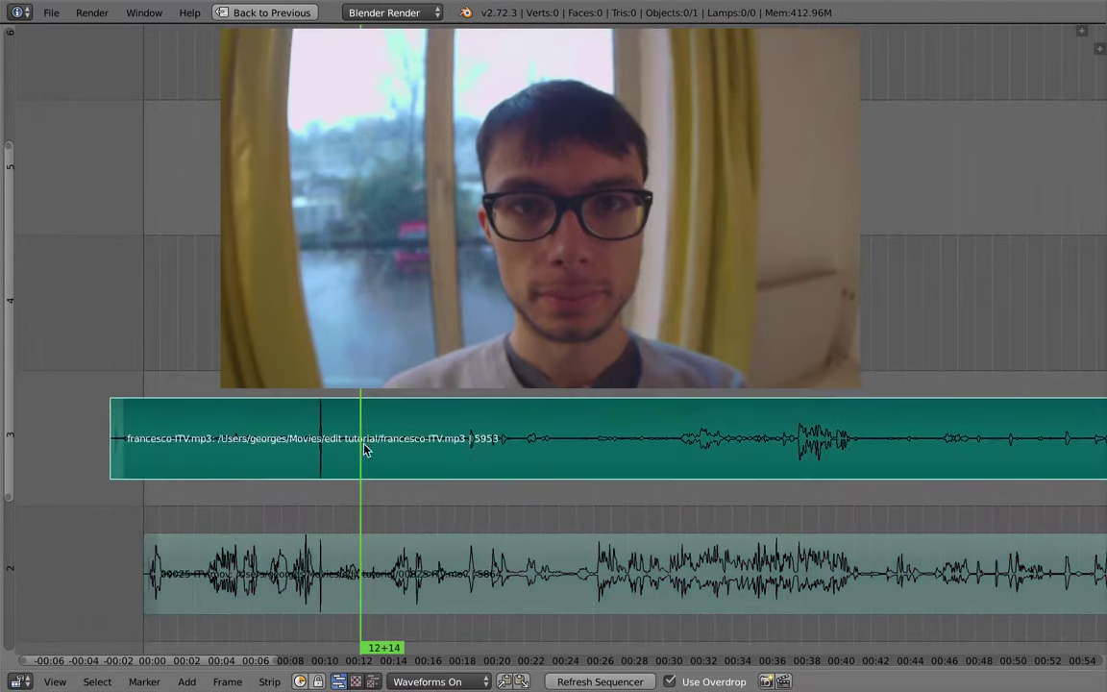
pyautogui.scroll(-1, 399, 519)
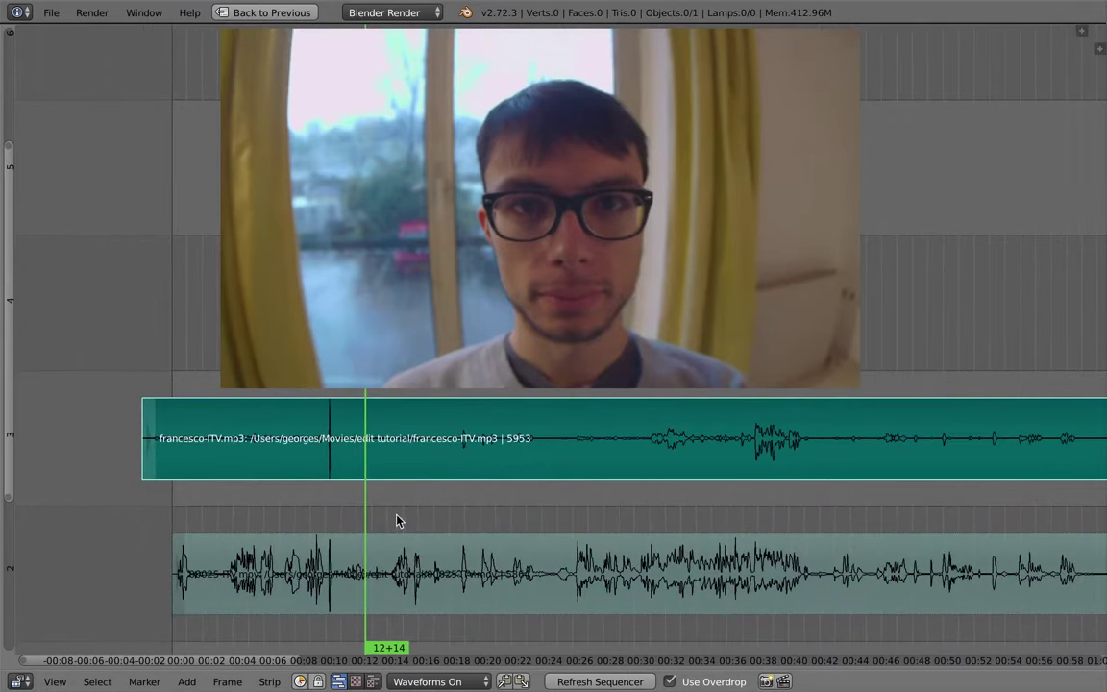
# Step: Play the interview on from 12+14 with the francesco-ITV.mp3 sound and leave the playhead at 28+11
pyautogui.hotkey('alt', 'a')
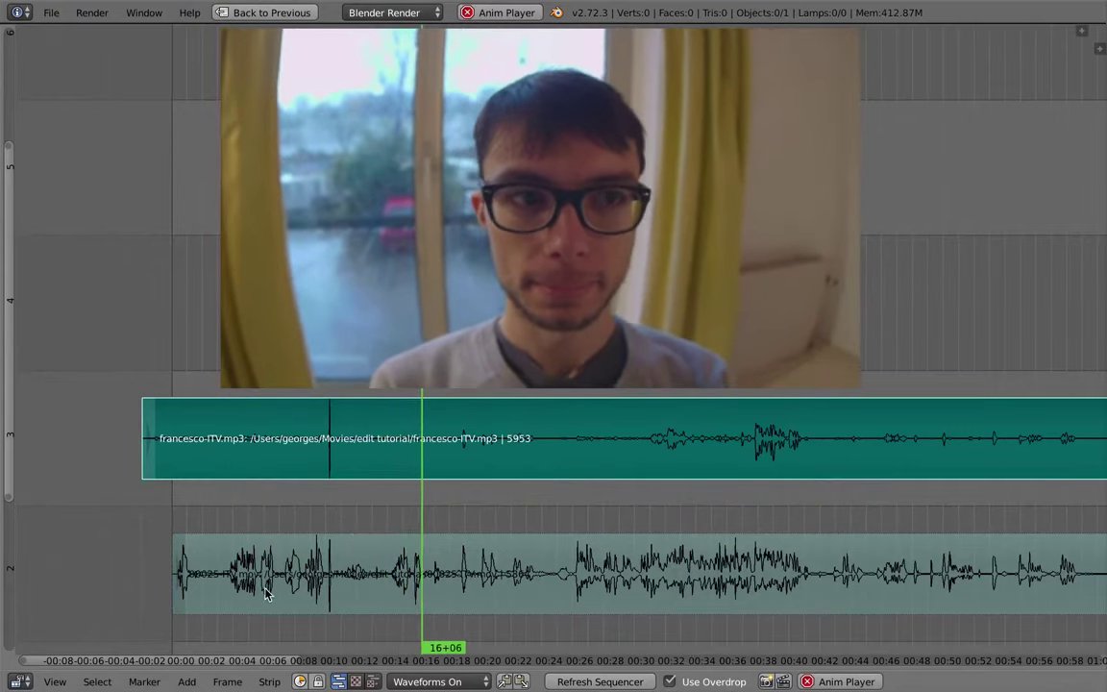
pyautogui.moveTo(436, 519); pyautogui.dragTo(382, 511, button='middle')
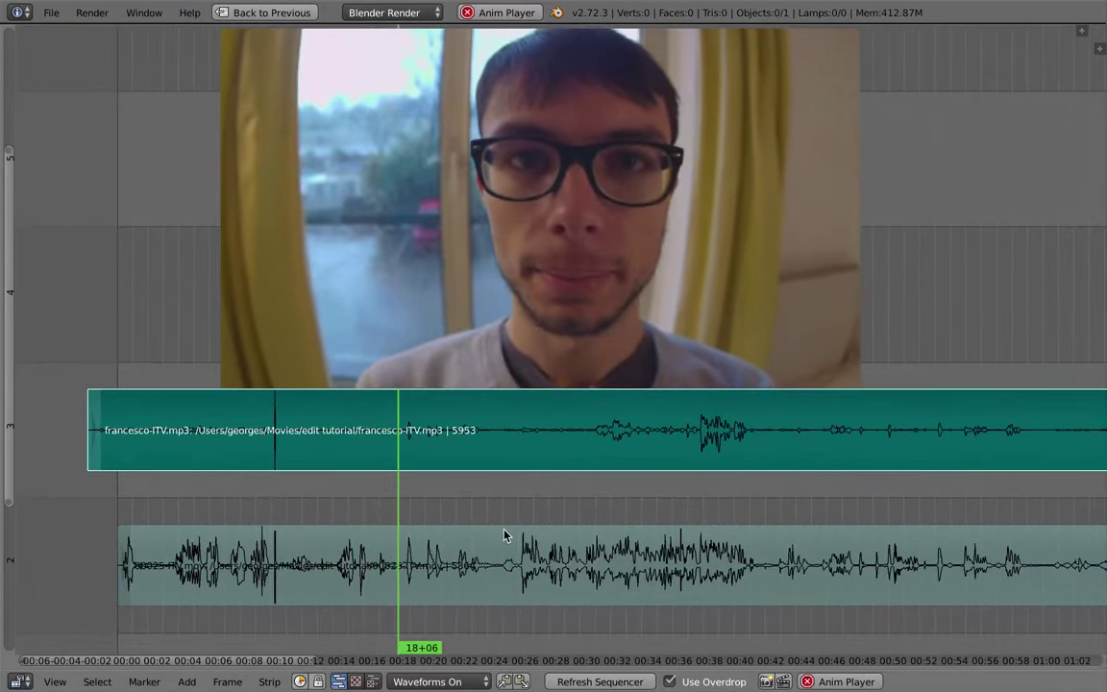
pyautogui.keyDown('ctrl'); pyautogui.moveTo(507, 533); pyautogui.dragTo(423, 514, button='middle'); pyautogui.keyUp('ctrl')
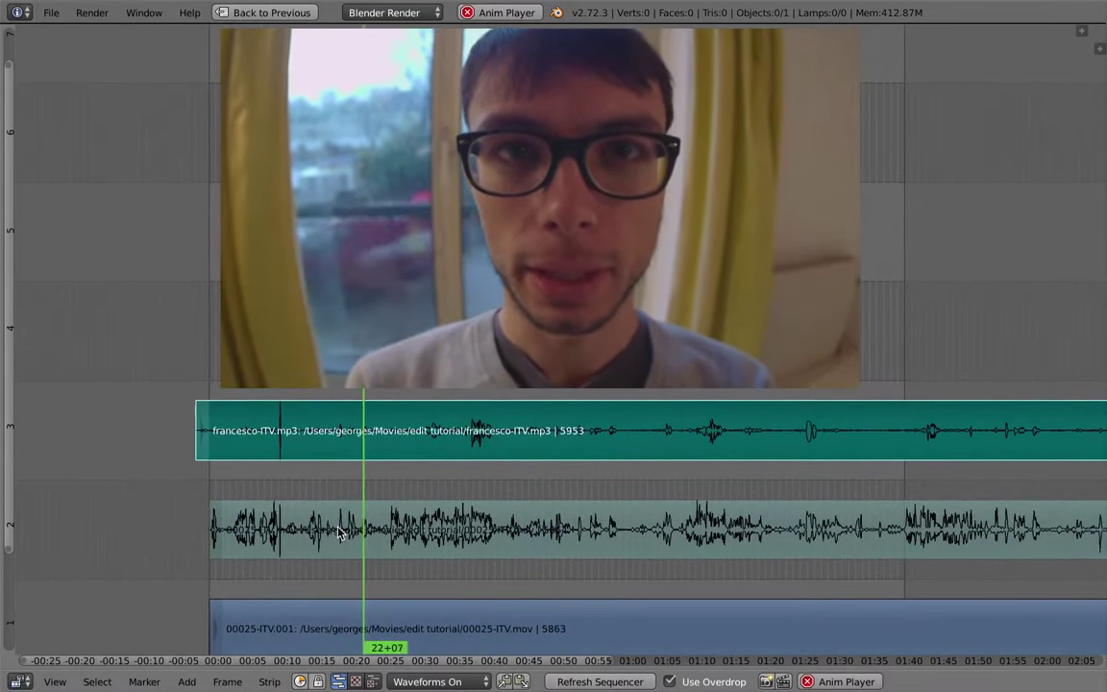
pyautogui.press('XF86AudioRaiseVolume')
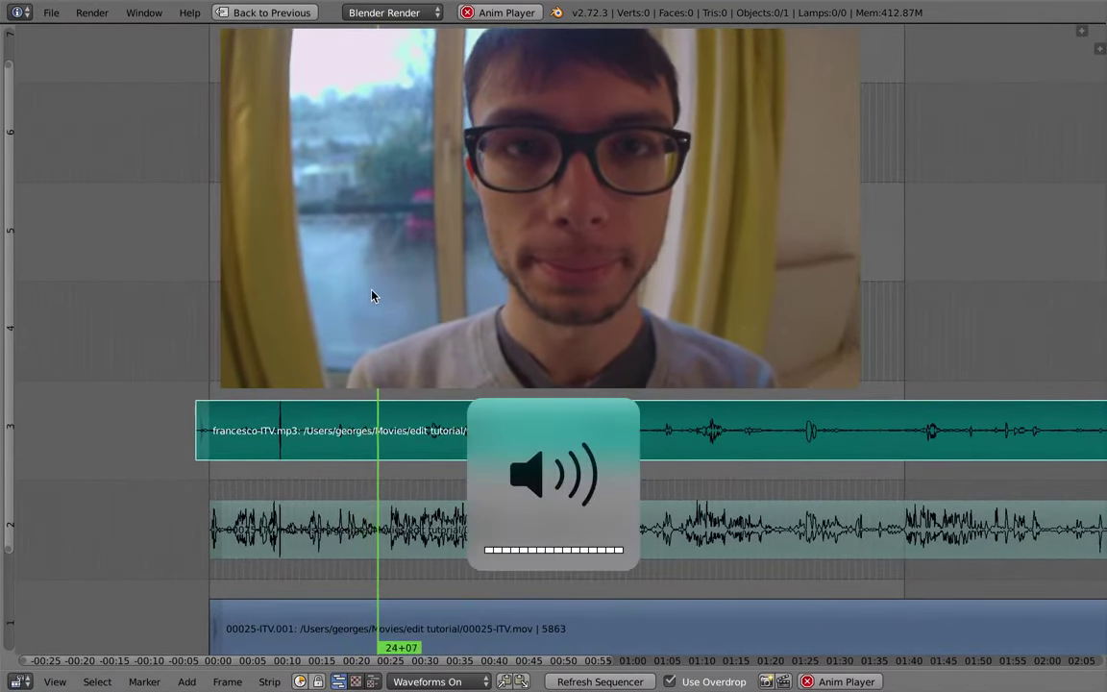
pyautogui.hotkey('alt', 'a')
pyautogui.moveTo(401, 486); pyautogui.dragTo(407, 512)
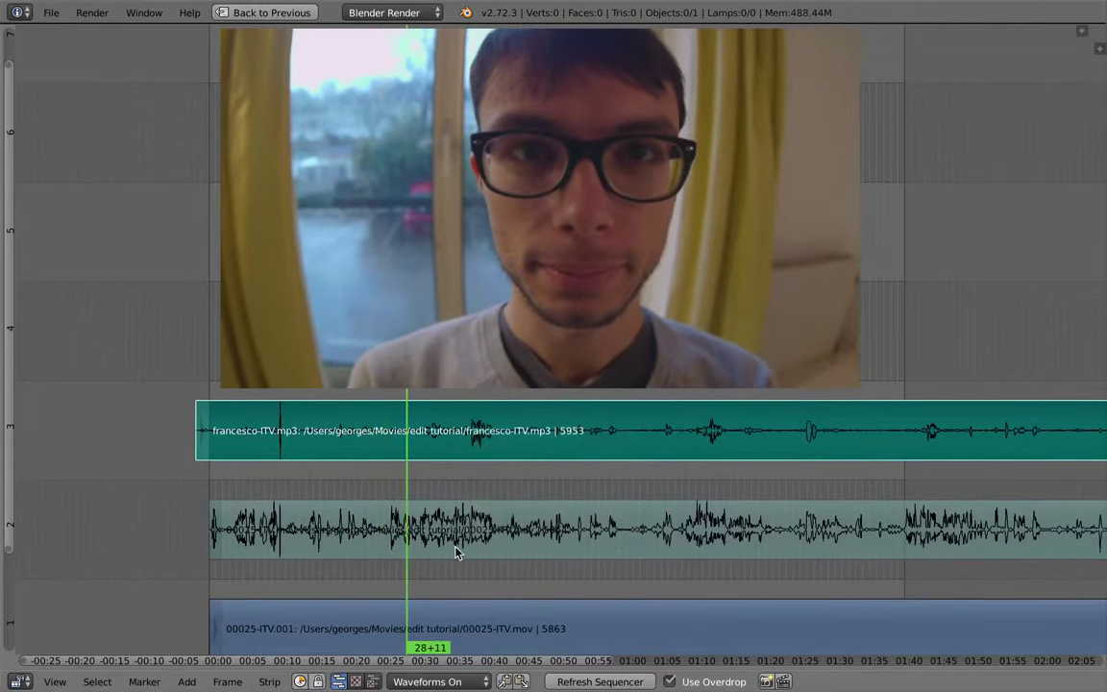
# Step: Restore the full Video Editing-bin layout from the maximized sequencer and rename the current scene Sync_itv
pyautogui.moveTo(458, 550); pyautogui.dragTo(424, 603, button='middle')
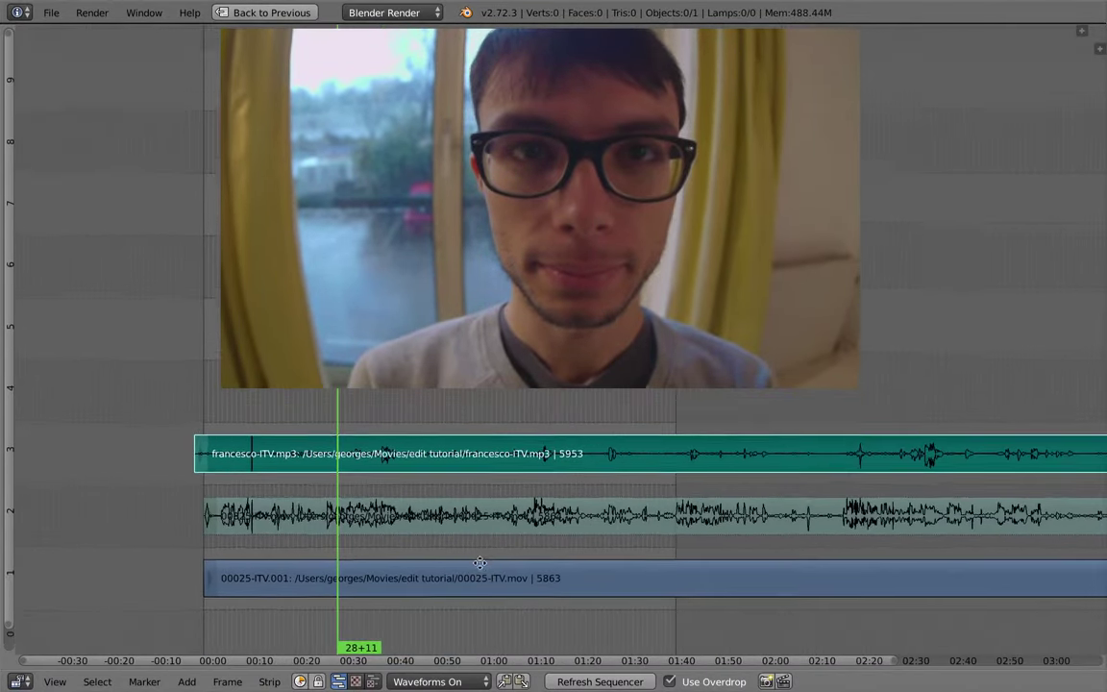
pyautogui.keyDown('ctrl'); pyautogui.moveTo(478, 563); pyautogui.dragTo(321, 544, button='middle'); pyautogui.keyUp('ctrl')
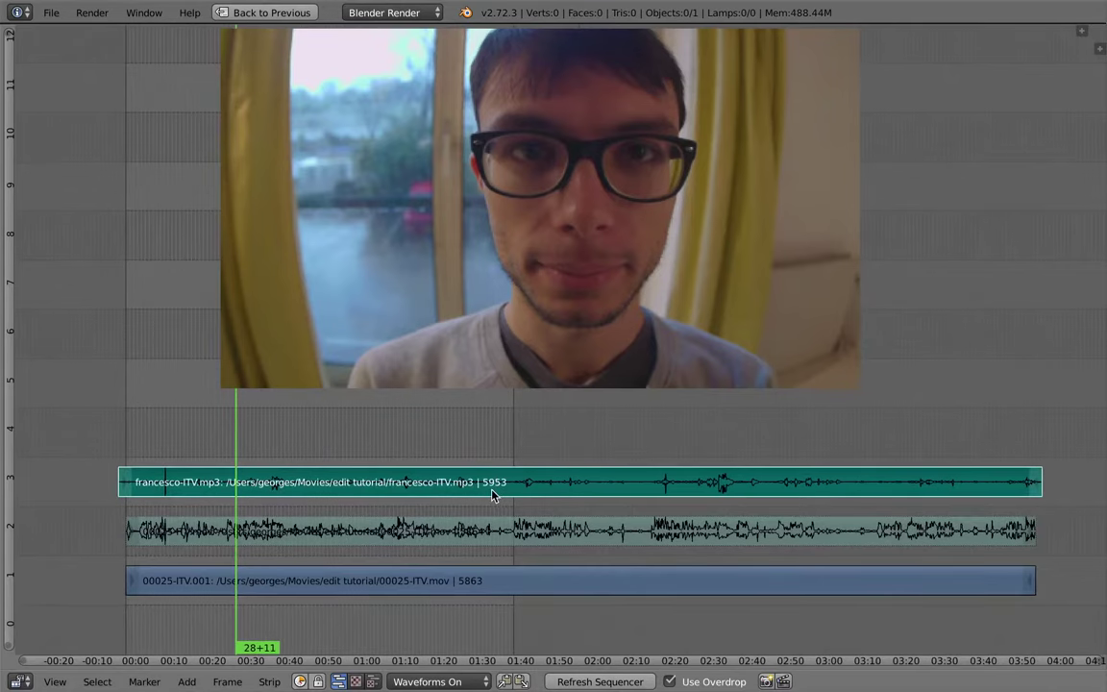
pyautogui.hotkey('ctrl', 'Up')
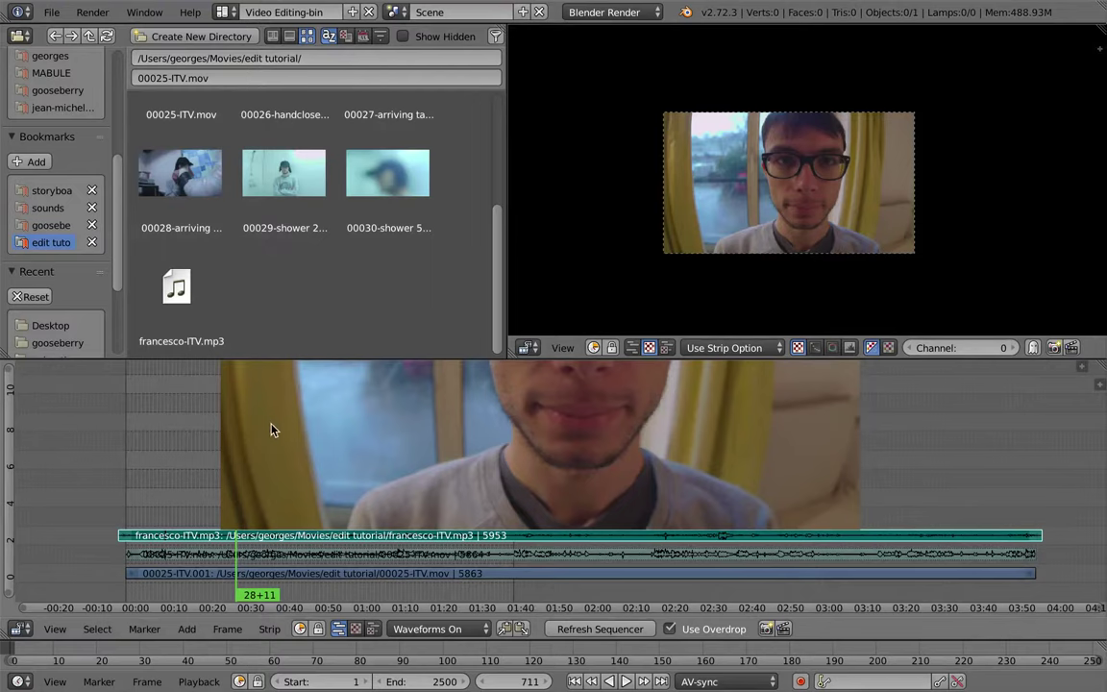
pyautogui.click(221, 12)
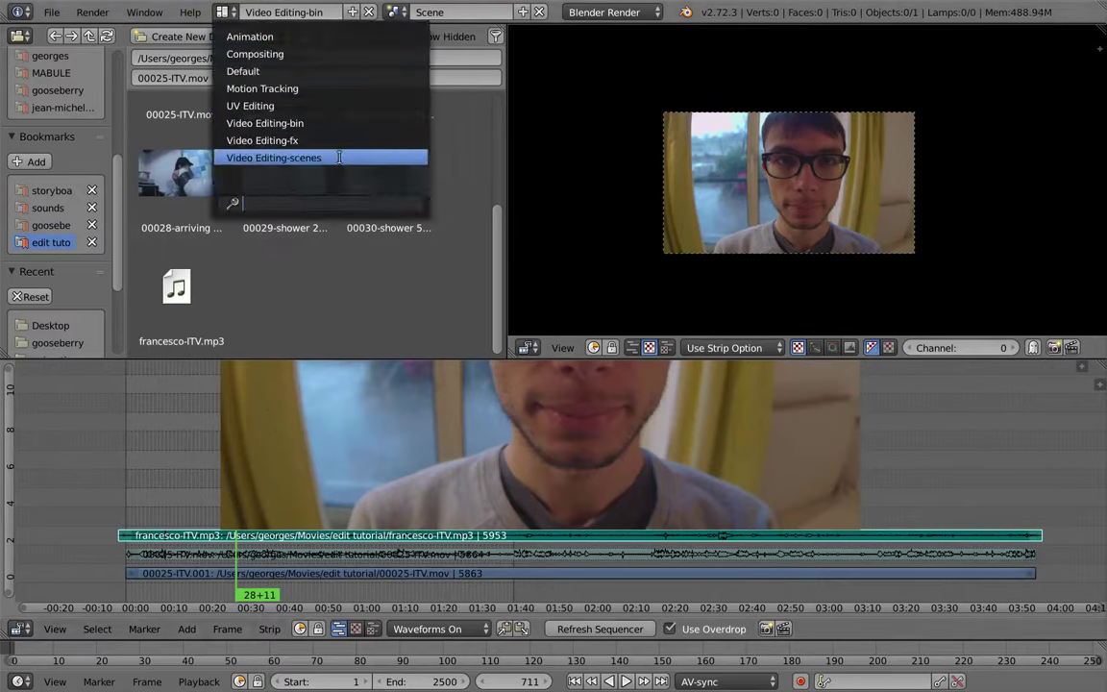
pyautogui.press('Escape')
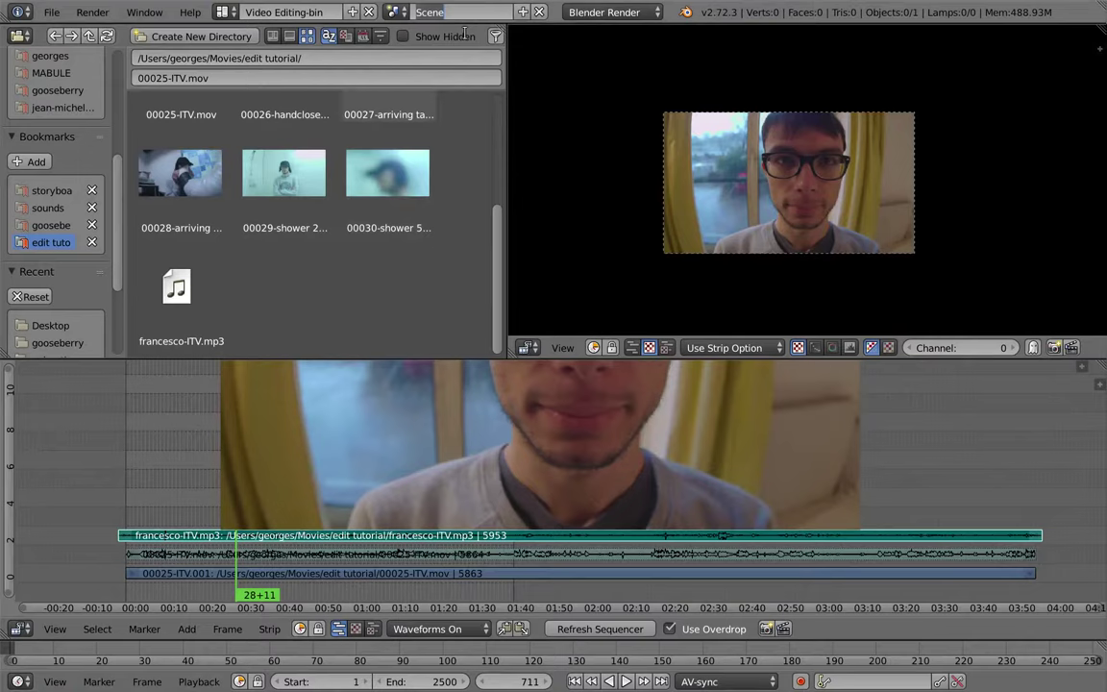
pyautogui.write('Sync_itv')
pyautogui.press('Return')
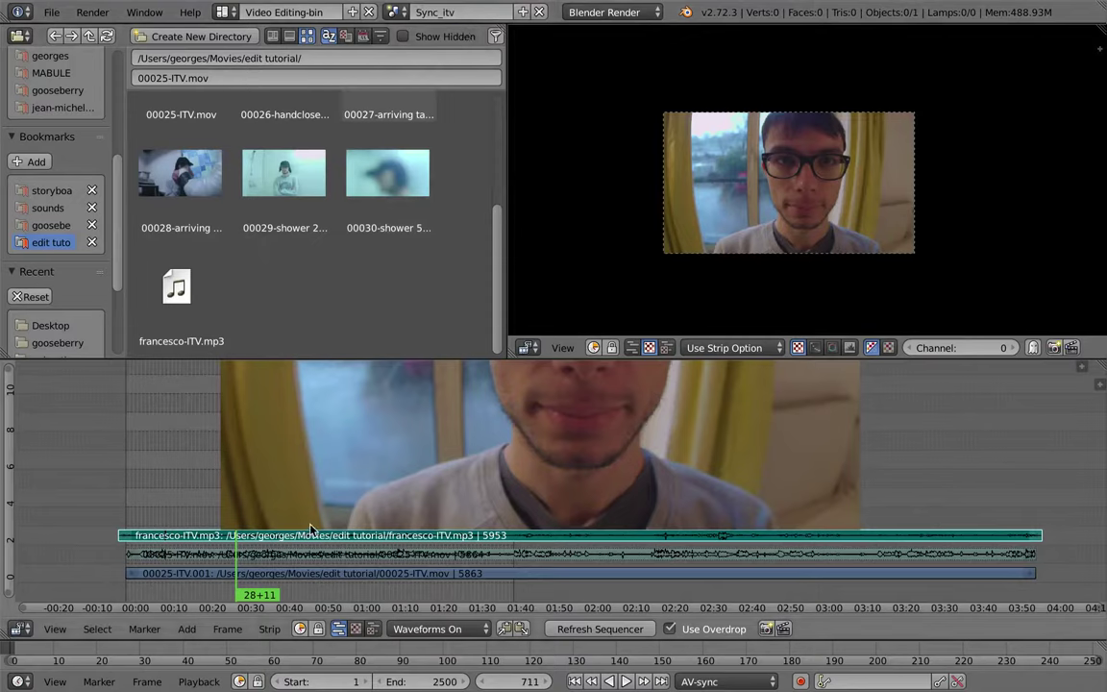
# Step: Create a new empty scene and name it edit
pyautogui.click(522, 12)
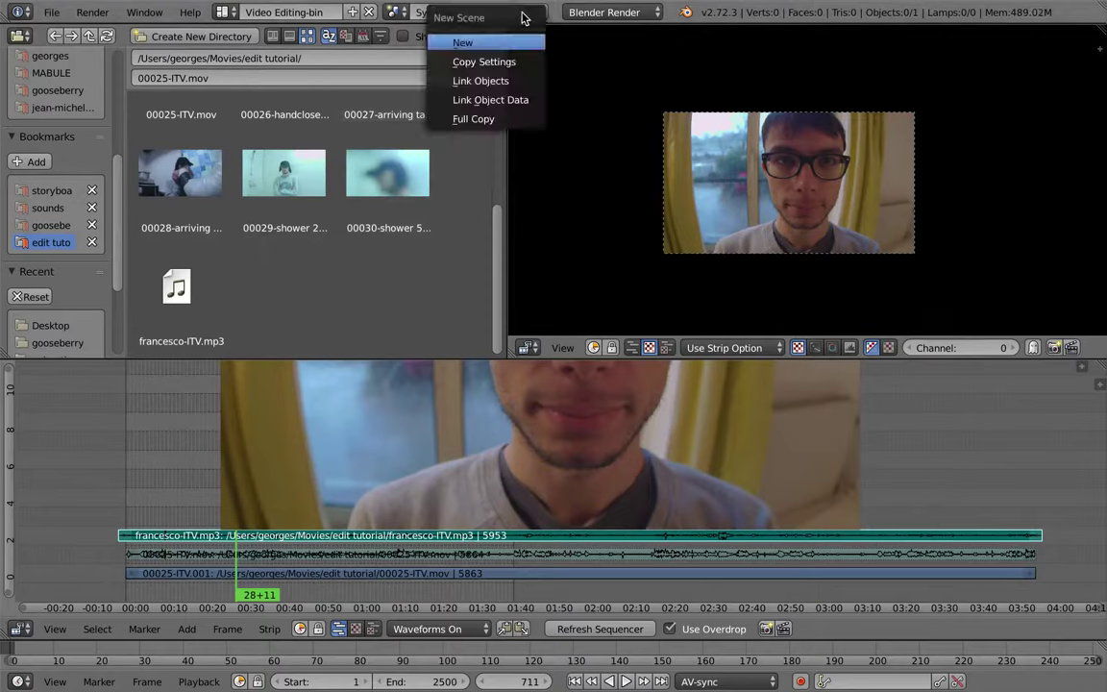
pyautogui.click(522, 13)
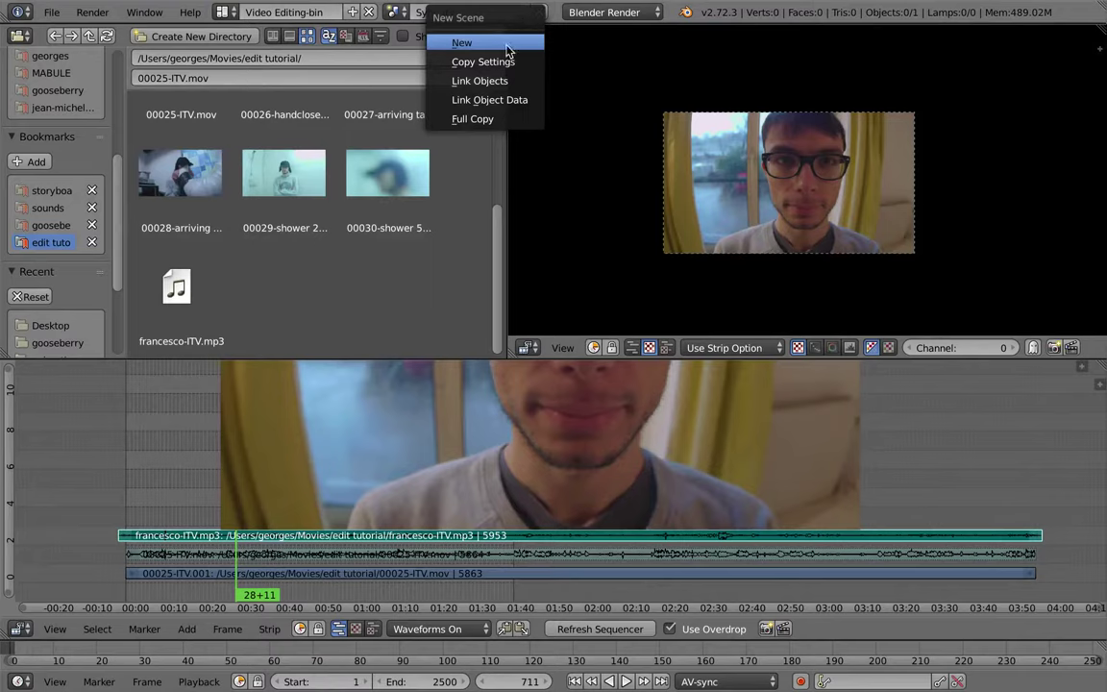
pyautogui.click(506, 44)
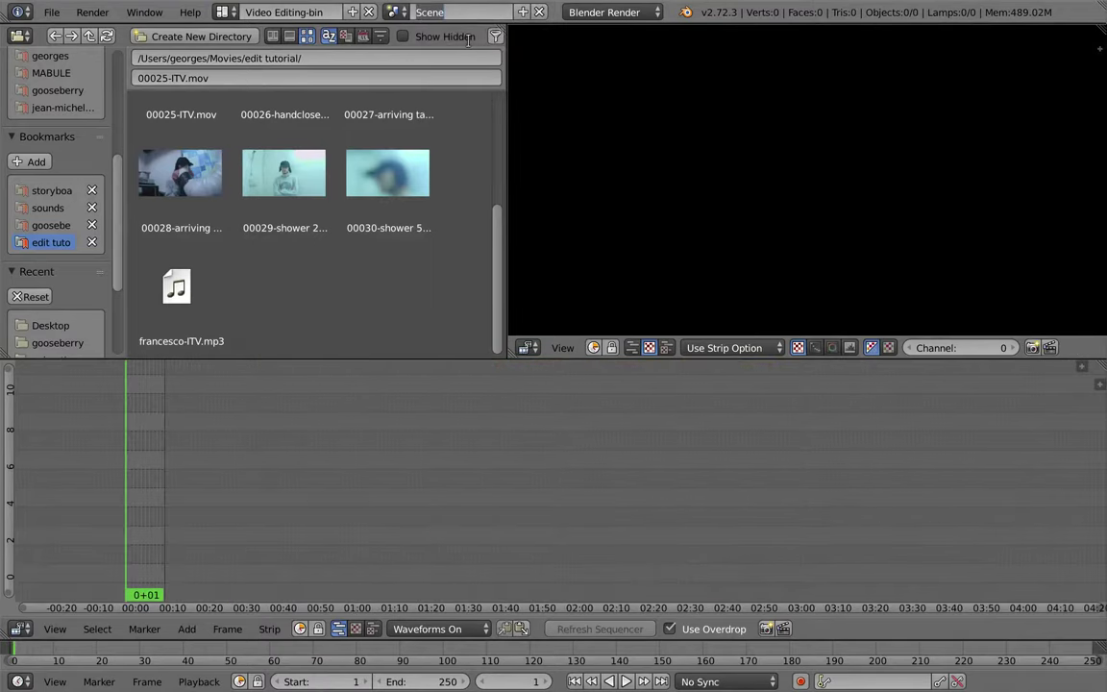
pyautogui.write('editing')
pyautogui.press('Return')
pyautogui.moveTo(450, 5)
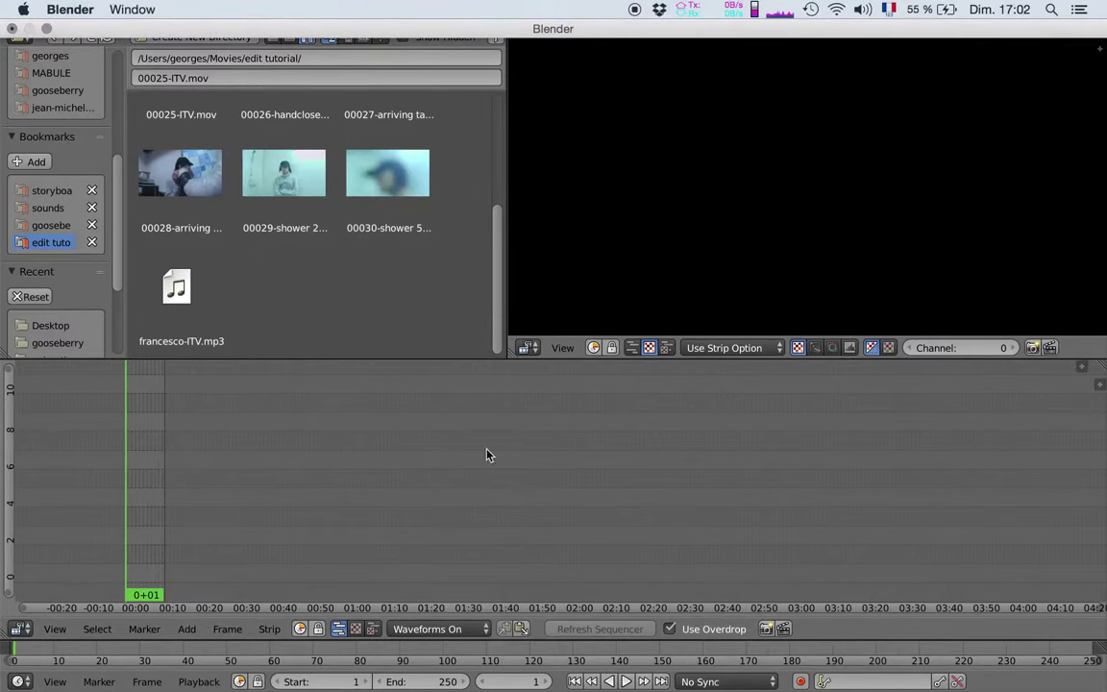
pyautogui.write('edit')
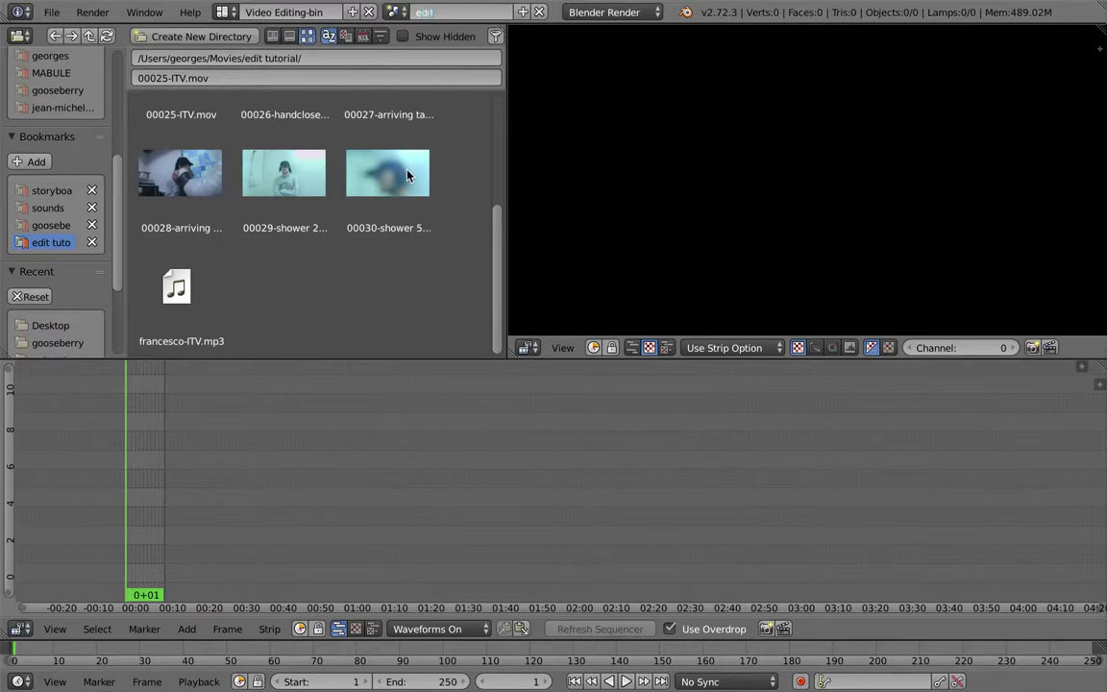
pyautogui.press('Return')
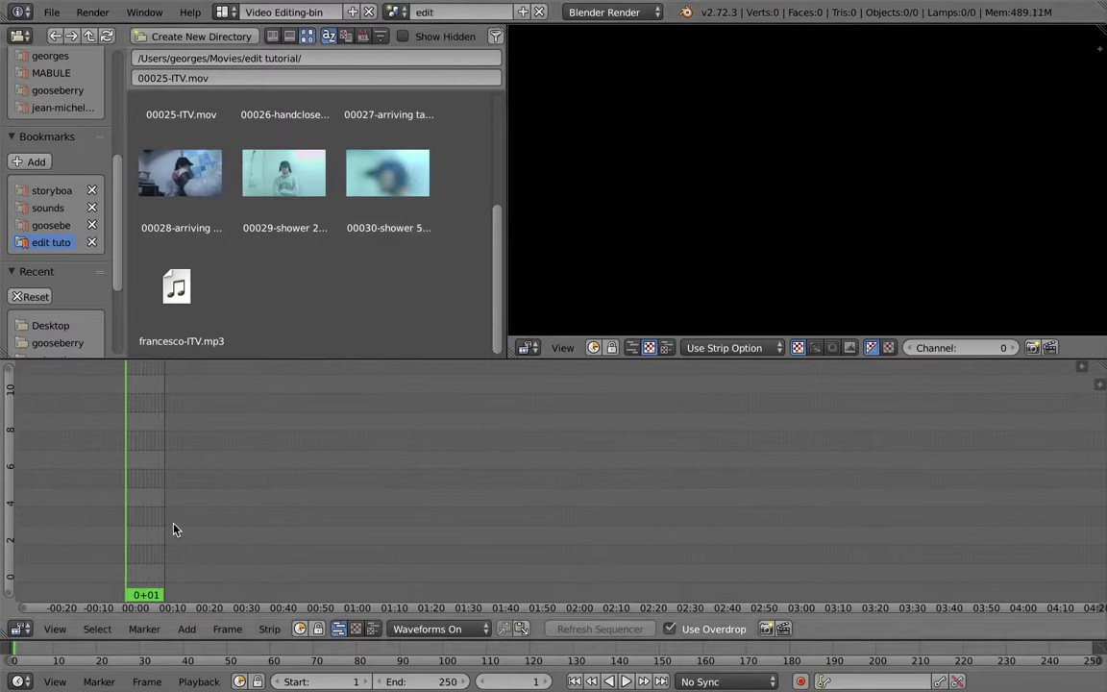
# Step: Set the end frame of the edit scene to 15000
pyautogui.moveTo(450, 680); pyautogui.dragTo(1028, 651)
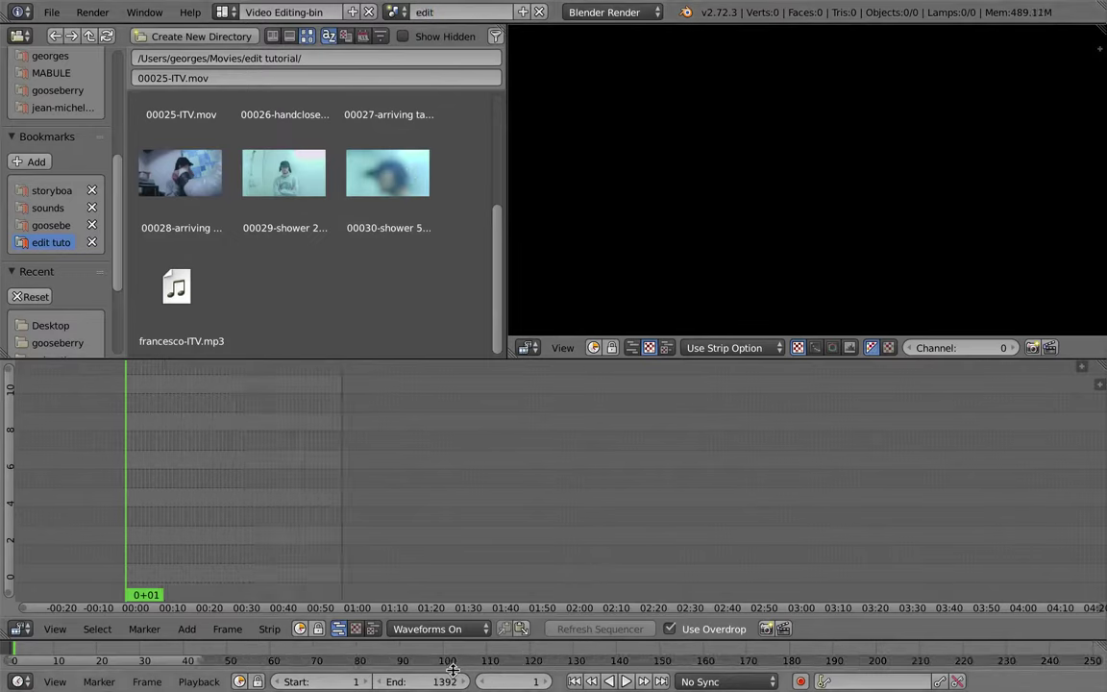
pyautogui.click(444, 680)
pyautogui.write('15000')
pyautogui.press('Return')
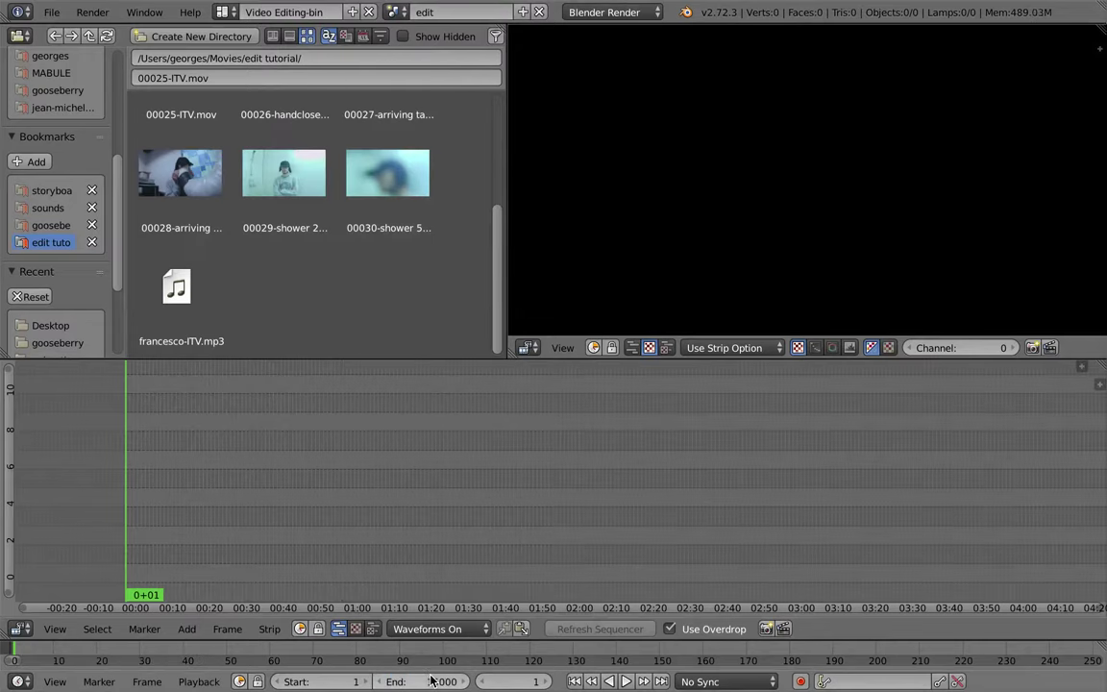
# Step: Add the Sync_itv scene as a scene strip at frame 1 in the edit scene's sequencer
pyautogui.moveTo(271, 535); pyautogui.dragTo(480, 464, button='middle')
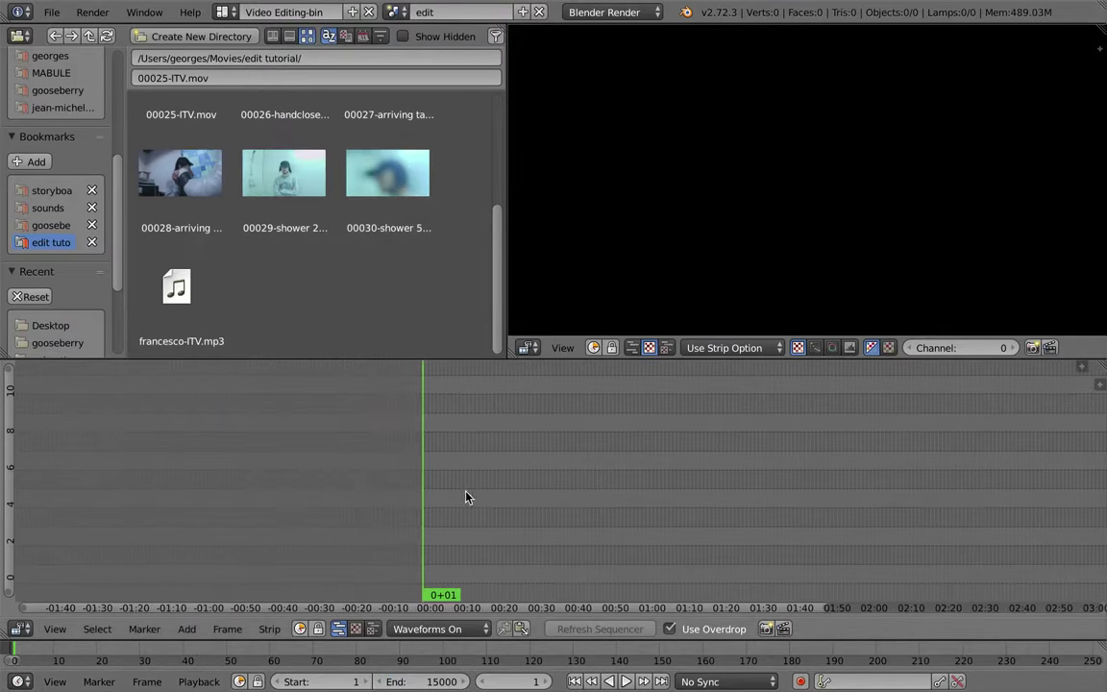
pyautogui.scroll(3, 326, 101)
pyautogui.scroll(5, 296, 473)
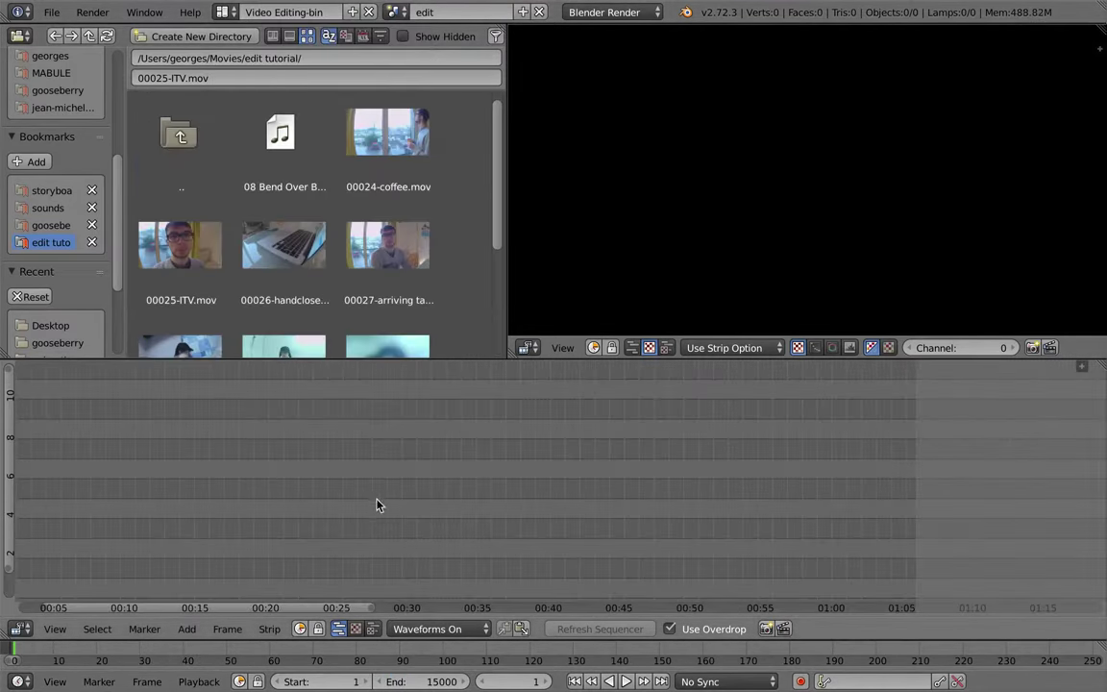
pyautogui.press('Home')
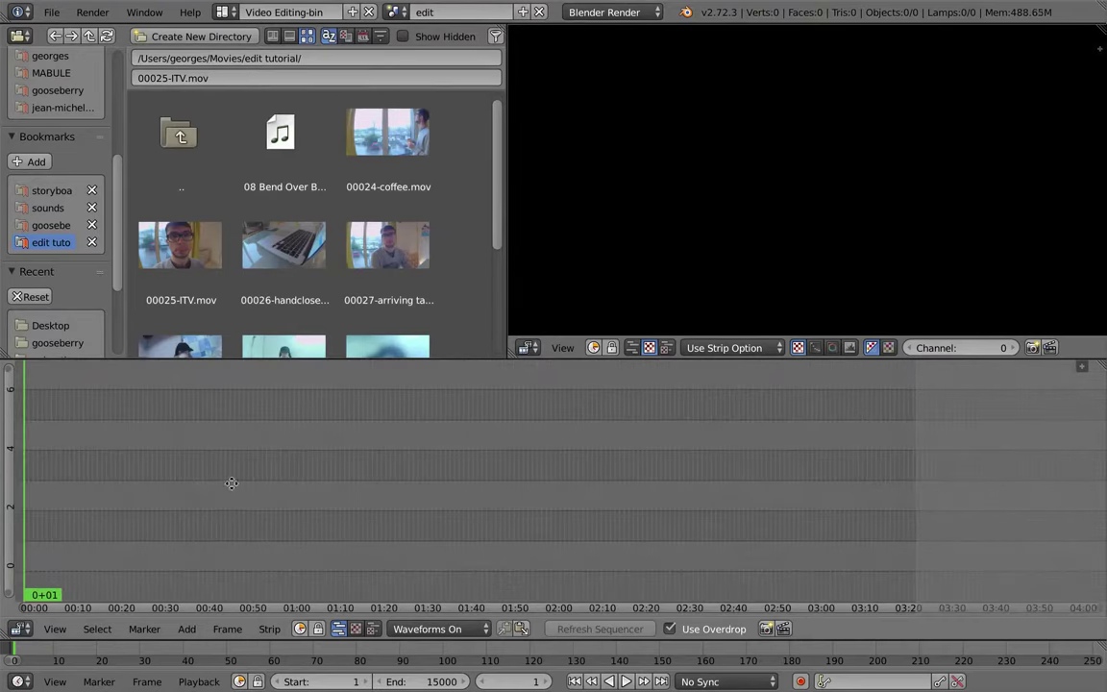
pyautogui.moveTo(232, 483); pyautogui.dragTo(319, 483, button='middle')
pyautogui.hotkey('shift', 'a')
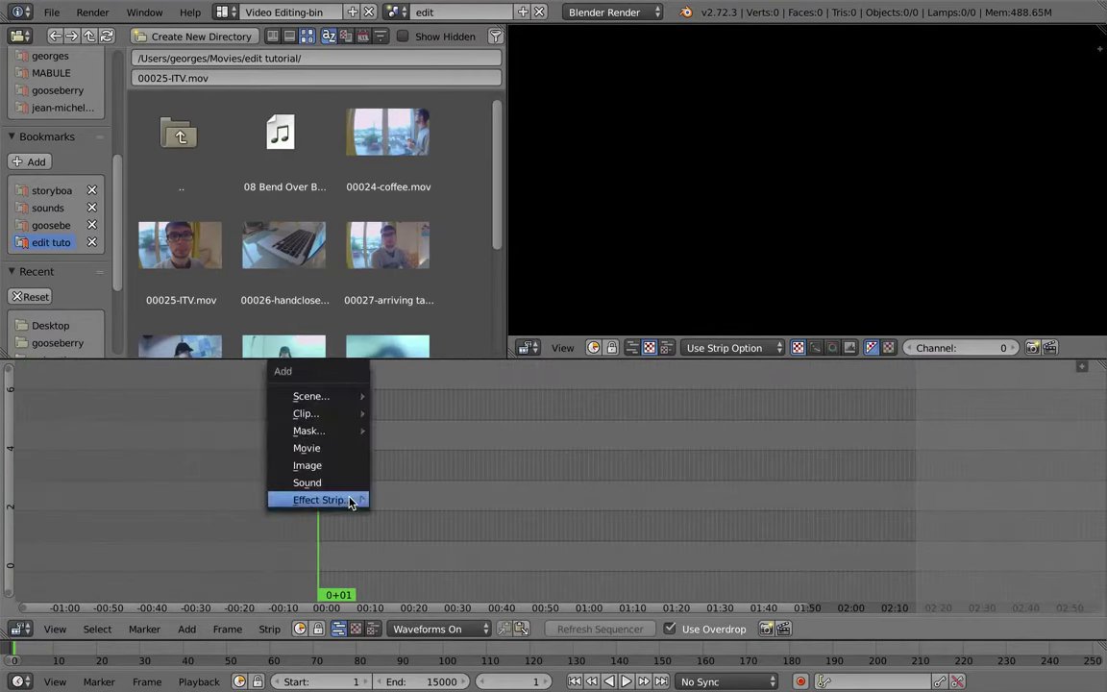
pyautogui.moveTo(326, 407)
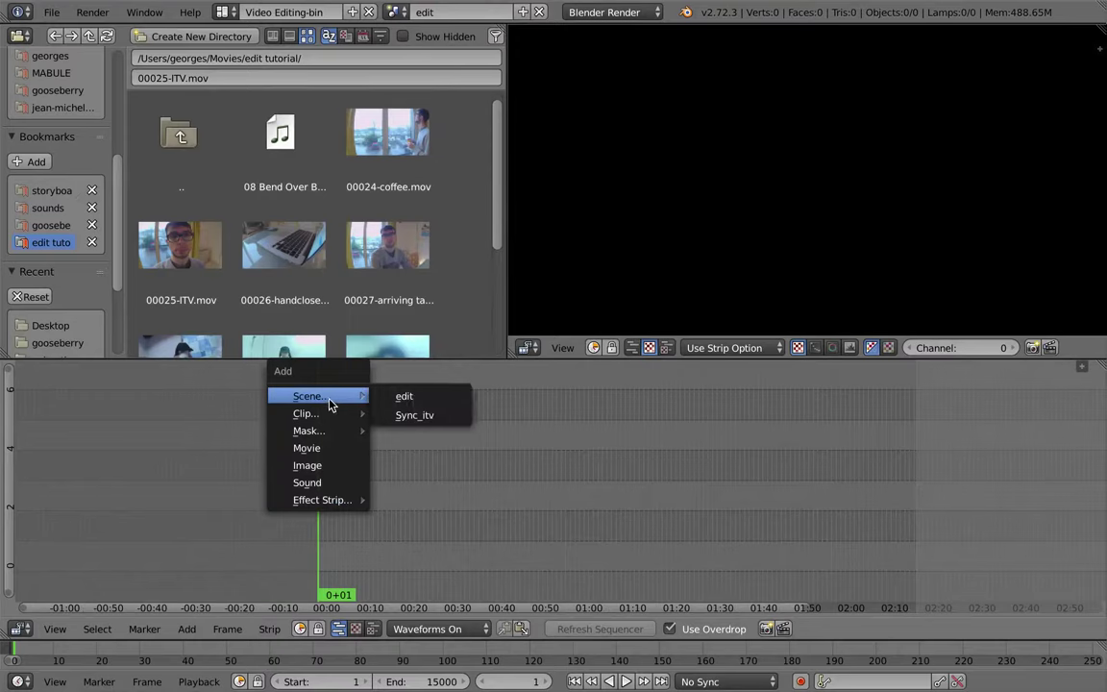
pyautogui.click(442, 421)
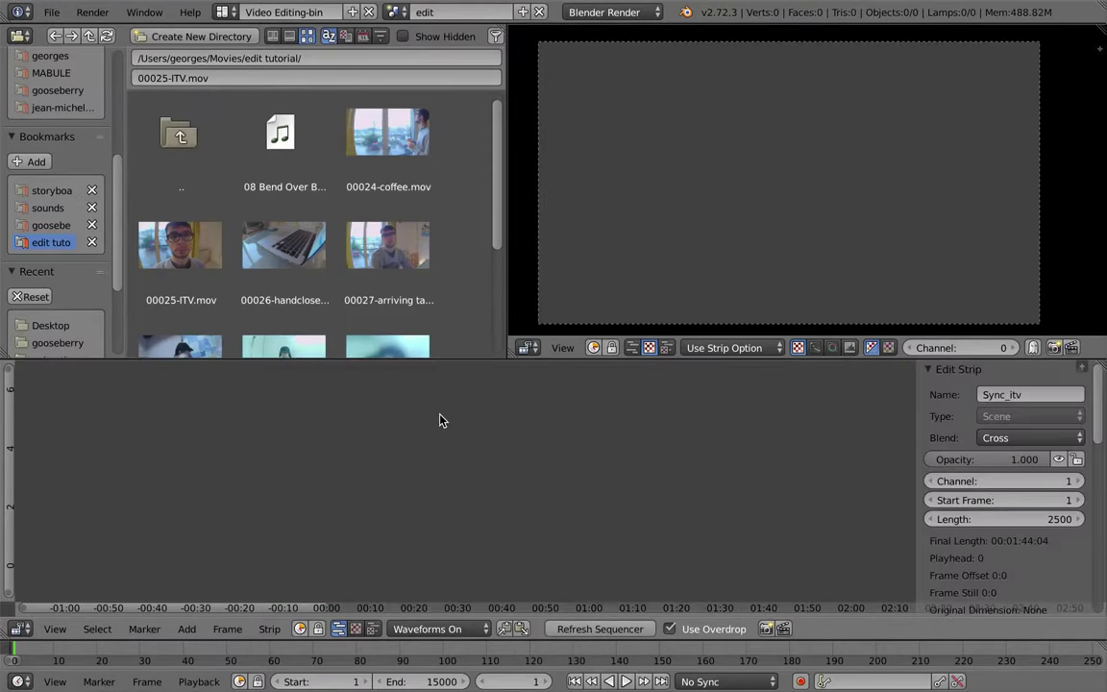
# Step: Turn off the overdrop preview to inspect the Sync_itv strip in the timeline and scrub to 0+00
pyautogui.keyDown('ctrl'); pyautogui.moveTo(440, 433); pyautogui.dragTo(598, 508, button='middle'); pyautogui.keyUp('ctrl')
pyautogui.click(669, 626)
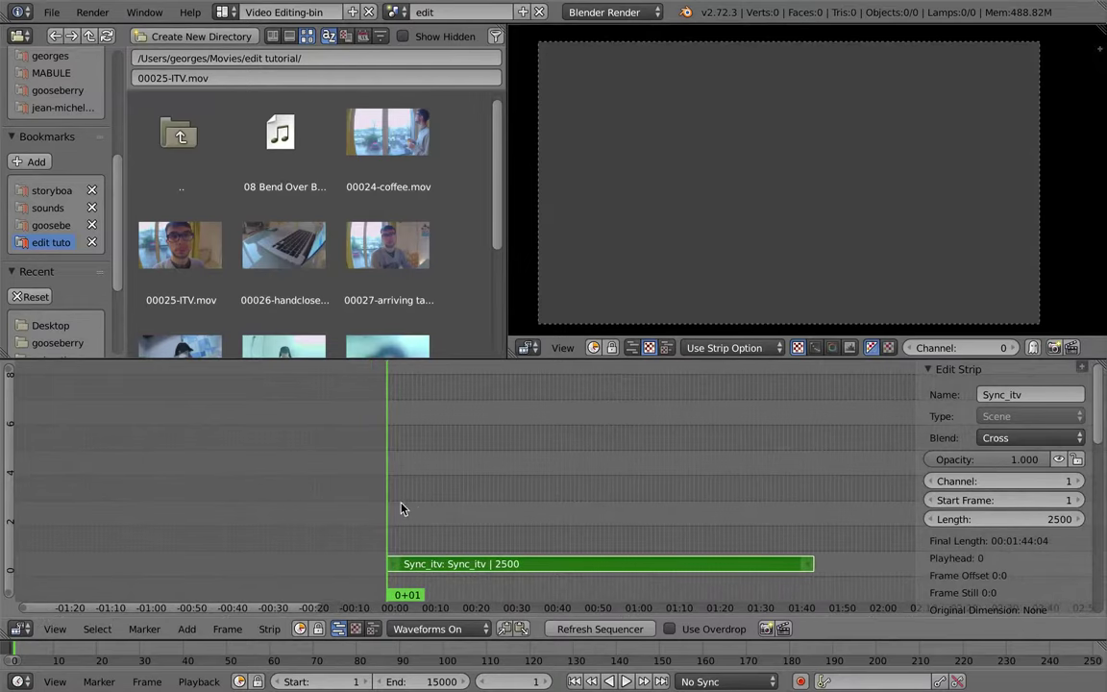
pyautogui.hotkey('ctrl', 'Up')
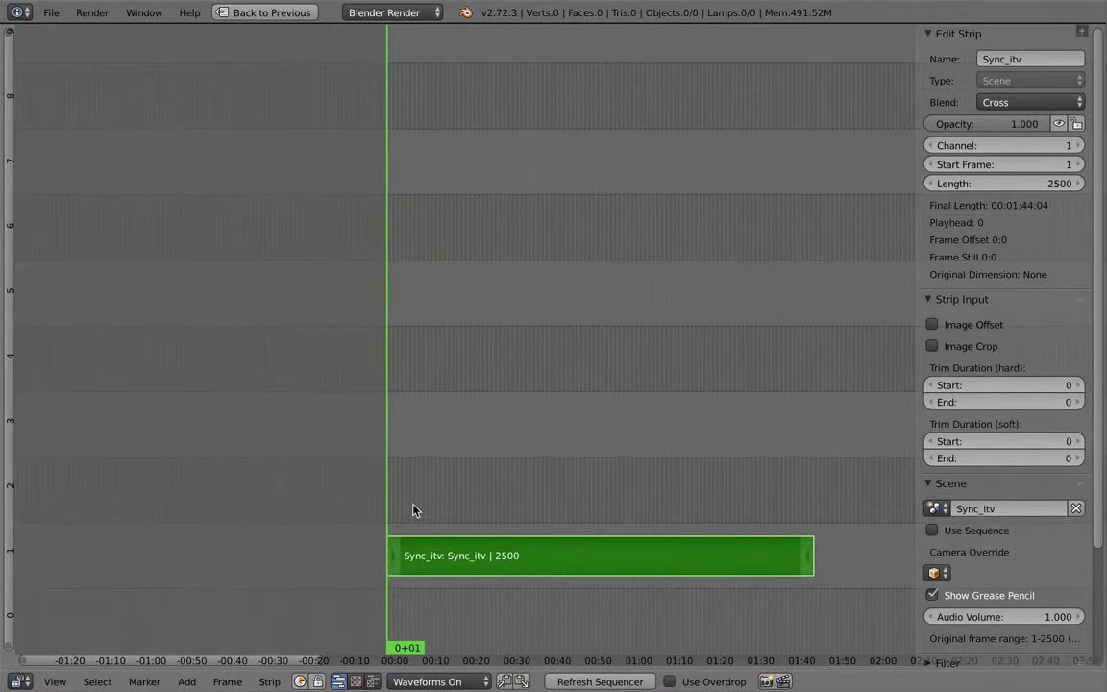
pyautogui.moveTo(413, 510); pyautogui.dragTo(391, 530)
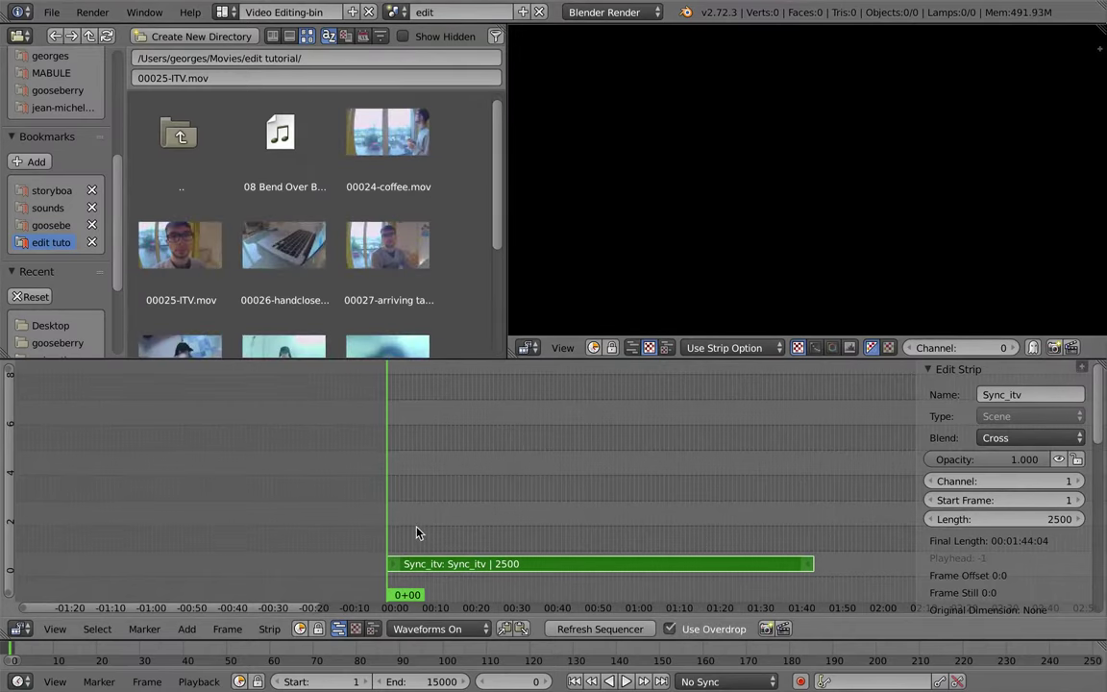
# Step: Place the playhead at frame 207 and enable Use Sequence for the Sync_itv scene strip
pyautogui.click(422, 528)
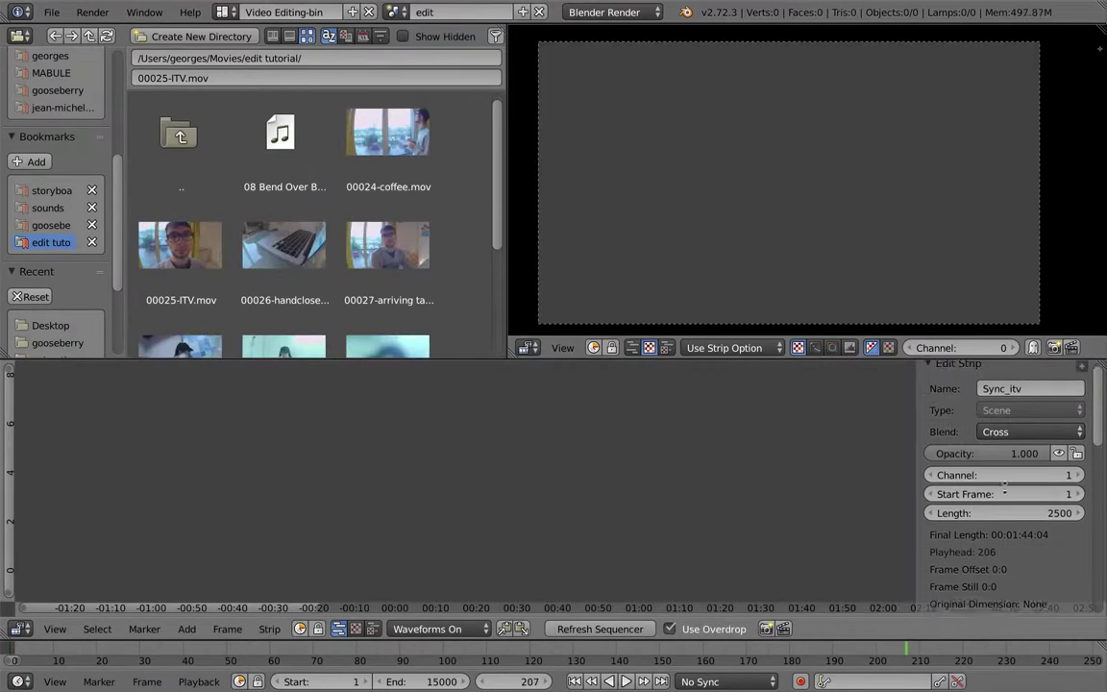
pyautogui.scroll(-8, 1000, 538)
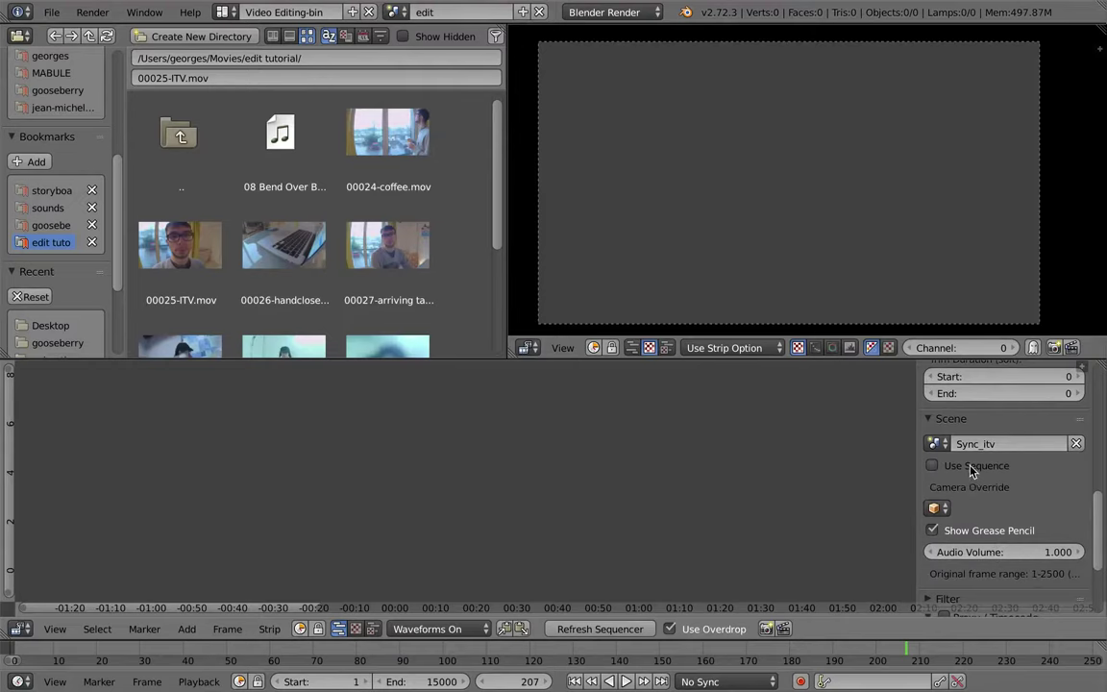
pyautogui.click(934, 466)
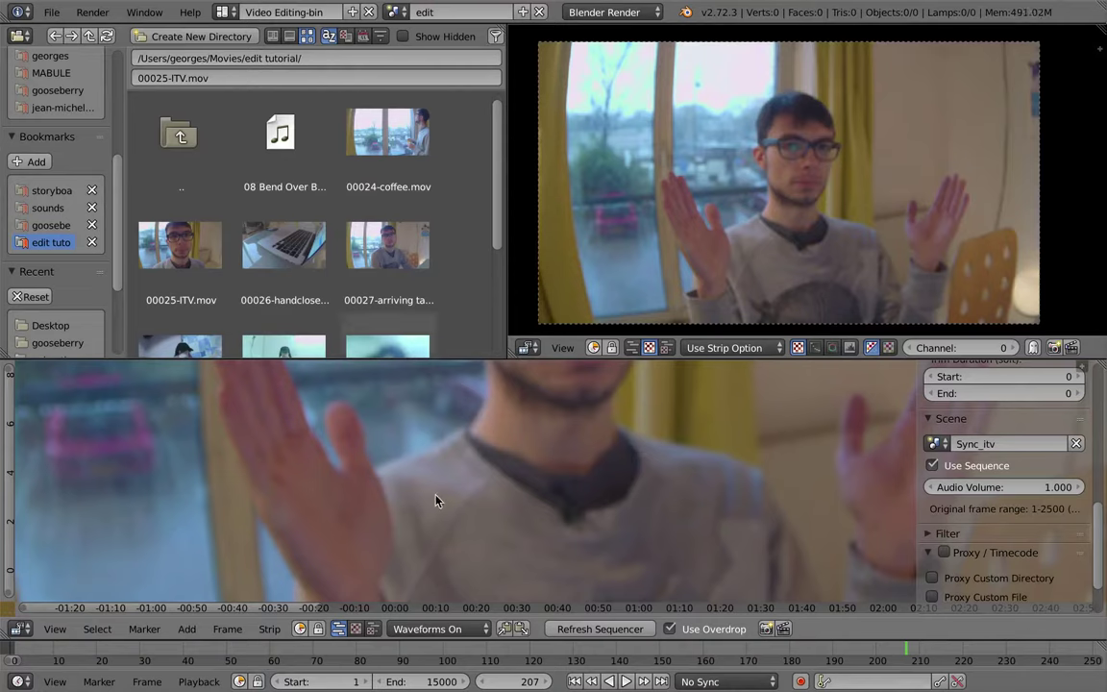
# Step: Set the edit scene's render resolution to 25% and frame rate to 25 fps, and return to the Video Editing-bin layout
pyautogui.hotkey('ctrl', 'Left')
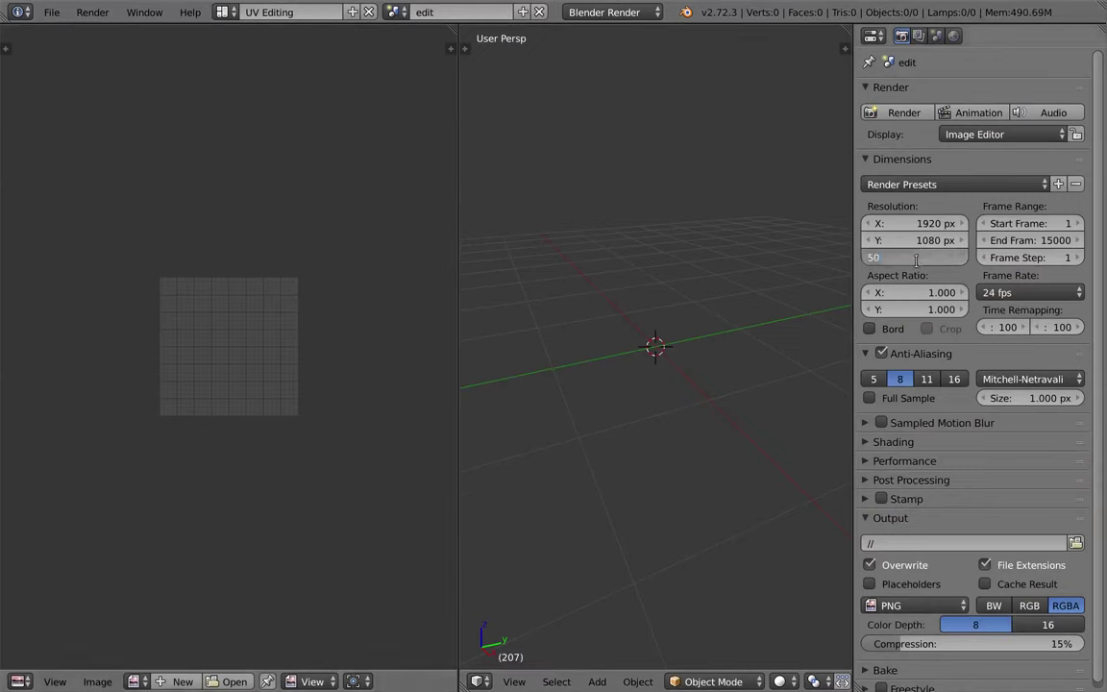
pyautogui.write('25')
pyautogui.press('Return')
pyautogui.click(1030, 292)
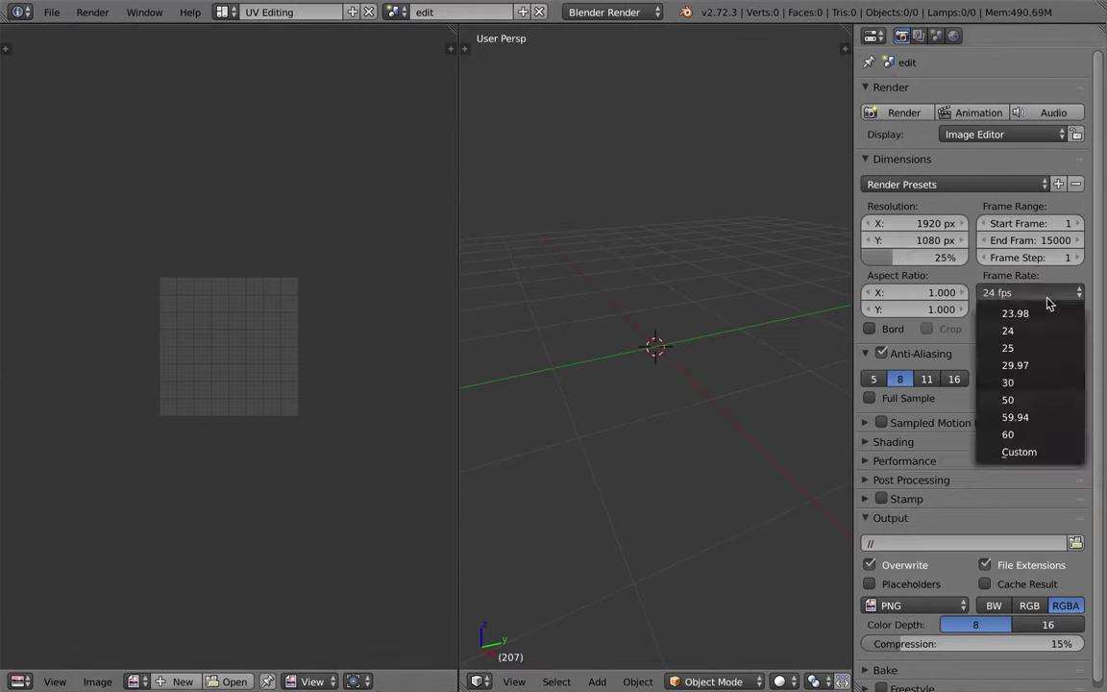
pyautogui.click(1043, 350)
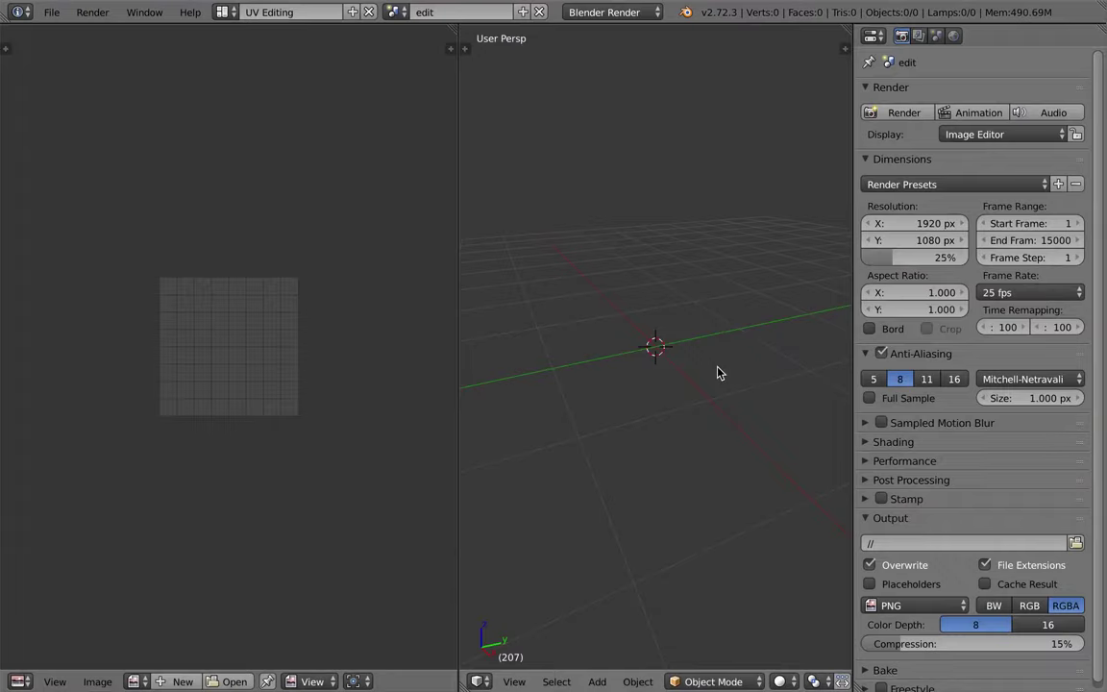
pyautogui.hotkey('ctrl', 'Right')
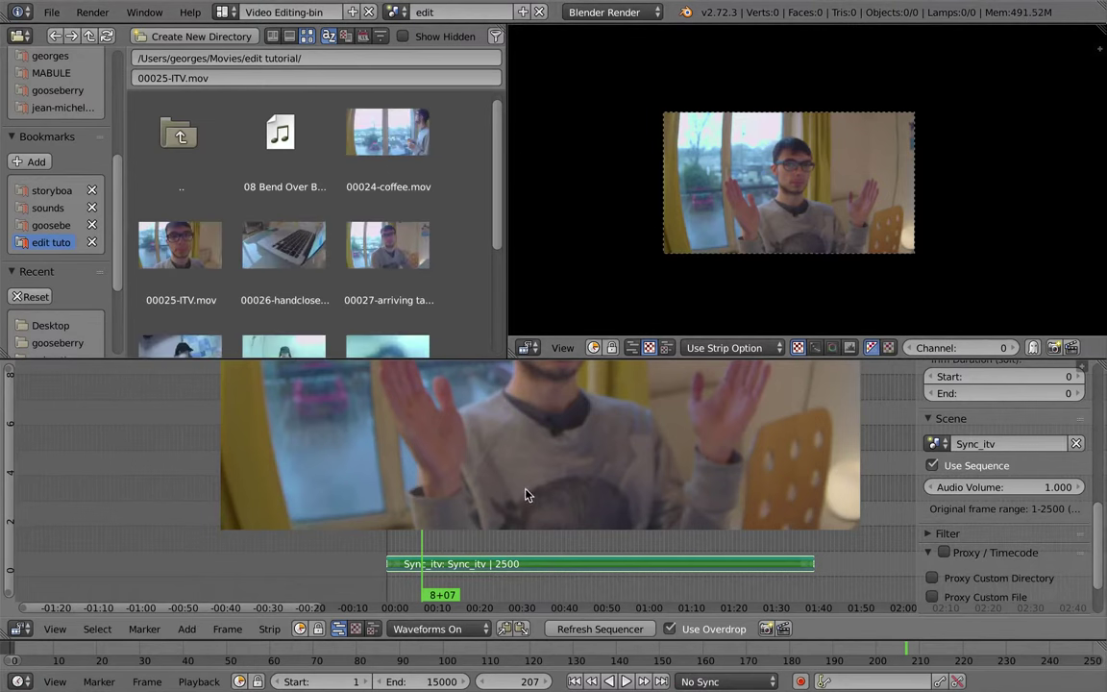
# Step: Maximize the sequencer with its properties sidebar hidden and play the Sync_itv strip briefly from 8+07
pyautogui.hotkey('ctrl', 'Up')
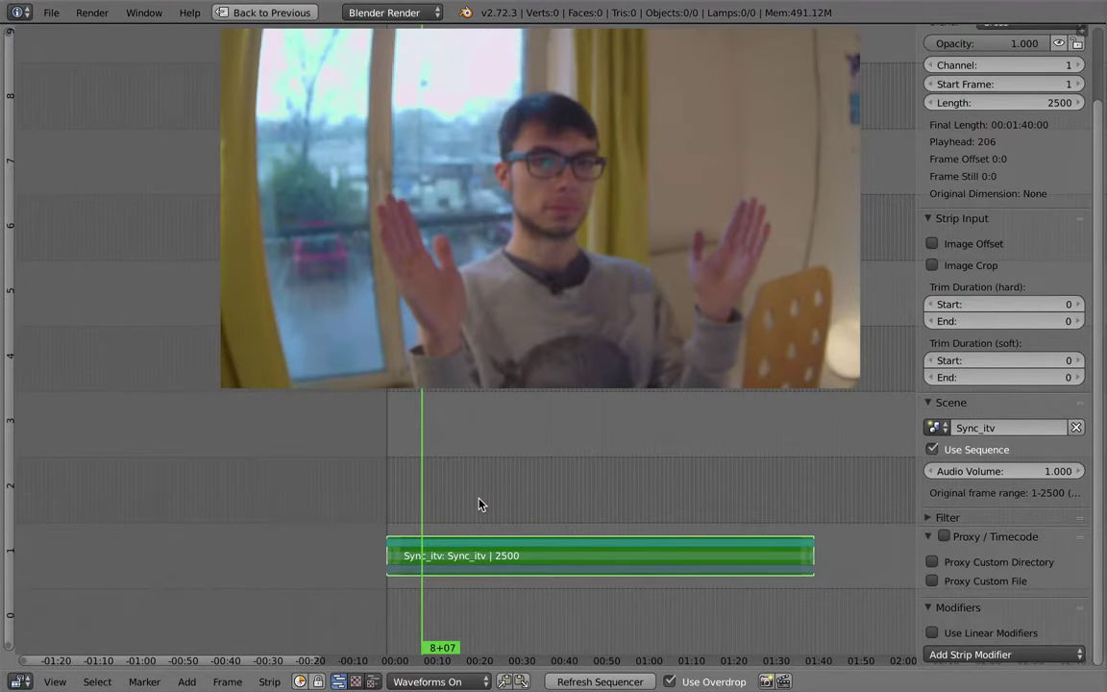
pyautogui.press('n')
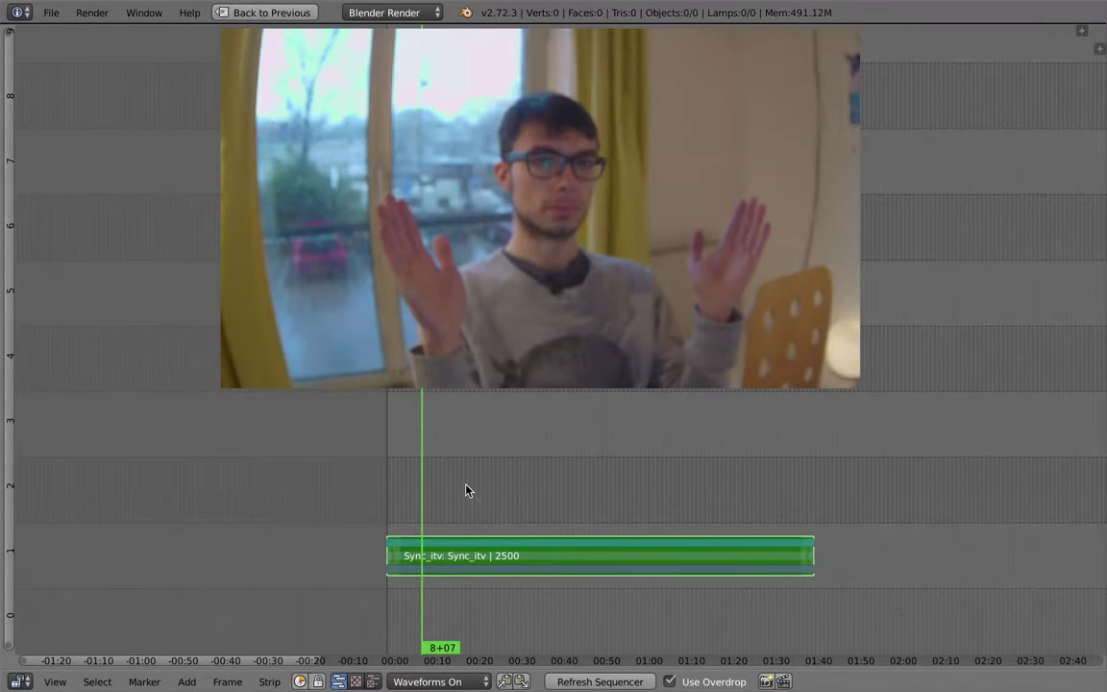
pyautogui.keyDown('ctrl'); pyautogui.moveTo(440, 499); pyautogui.dragTo(373, 528, button='middle'); pyautogui.keyUp('ctrl')
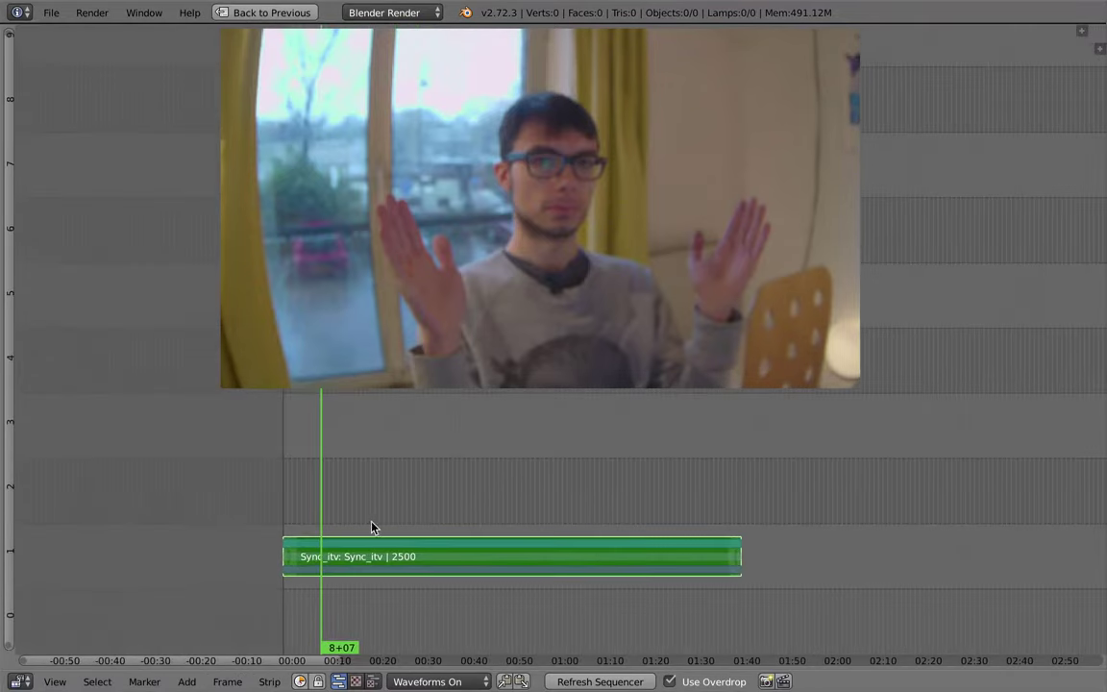
pyautogui.hotkey('alt', 'a')
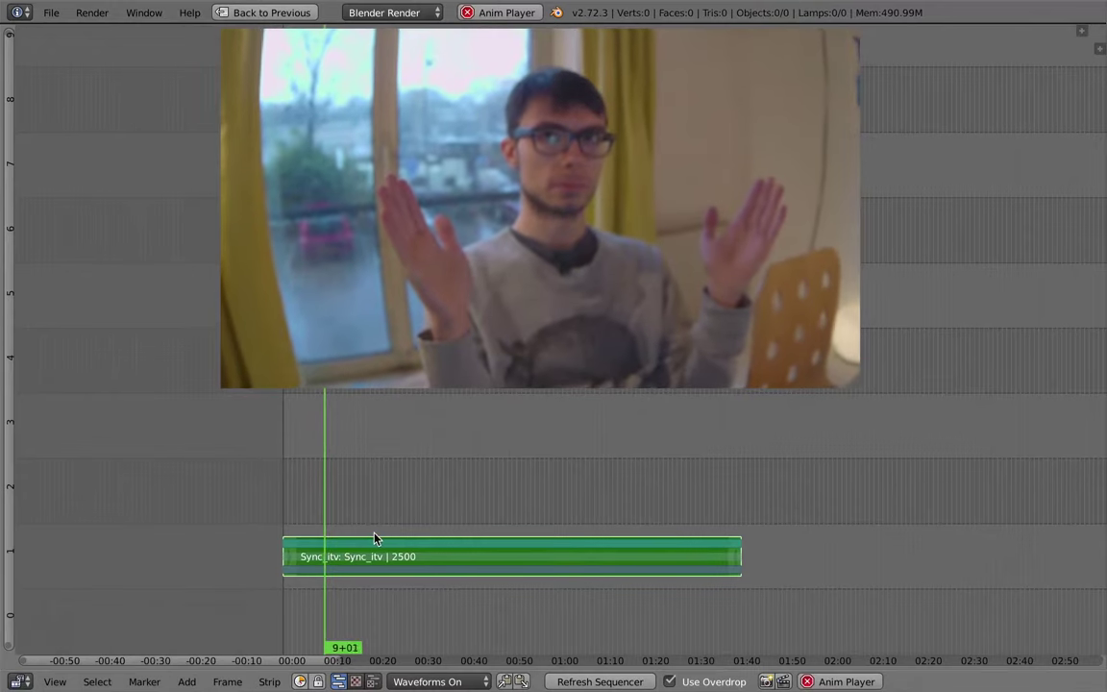
pyautogui.hotkey('alt', 'a')
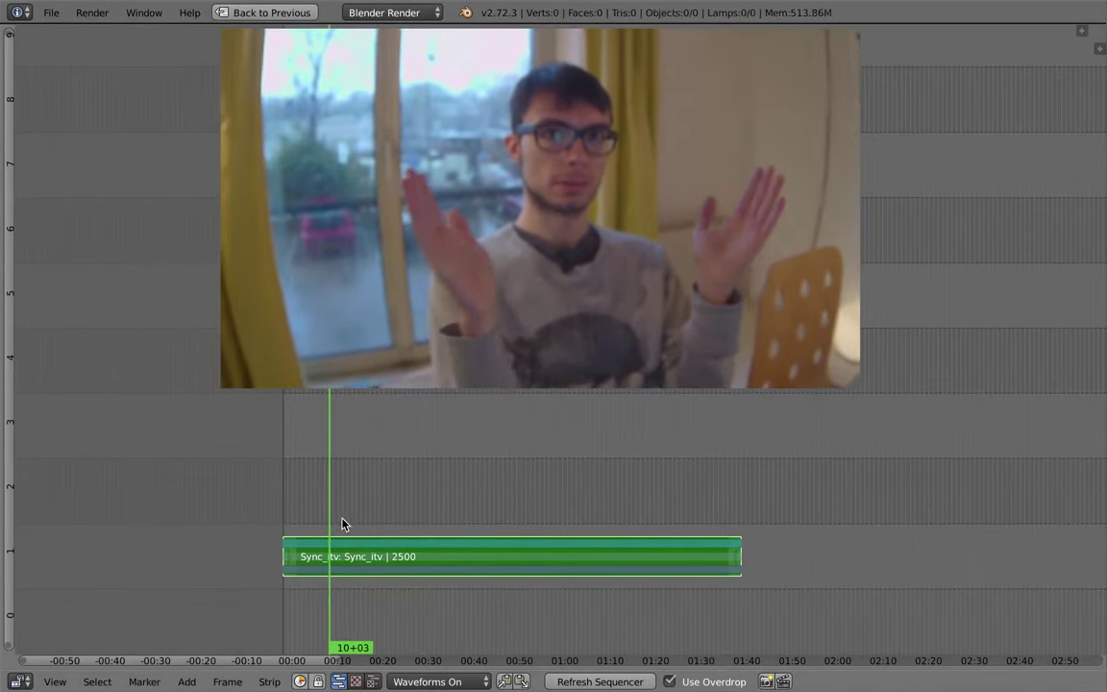
# Step: Restore the full editing layout and set the playback sync mode to AV-sync
pyautogui.hotkey('ctrl', 'Up')
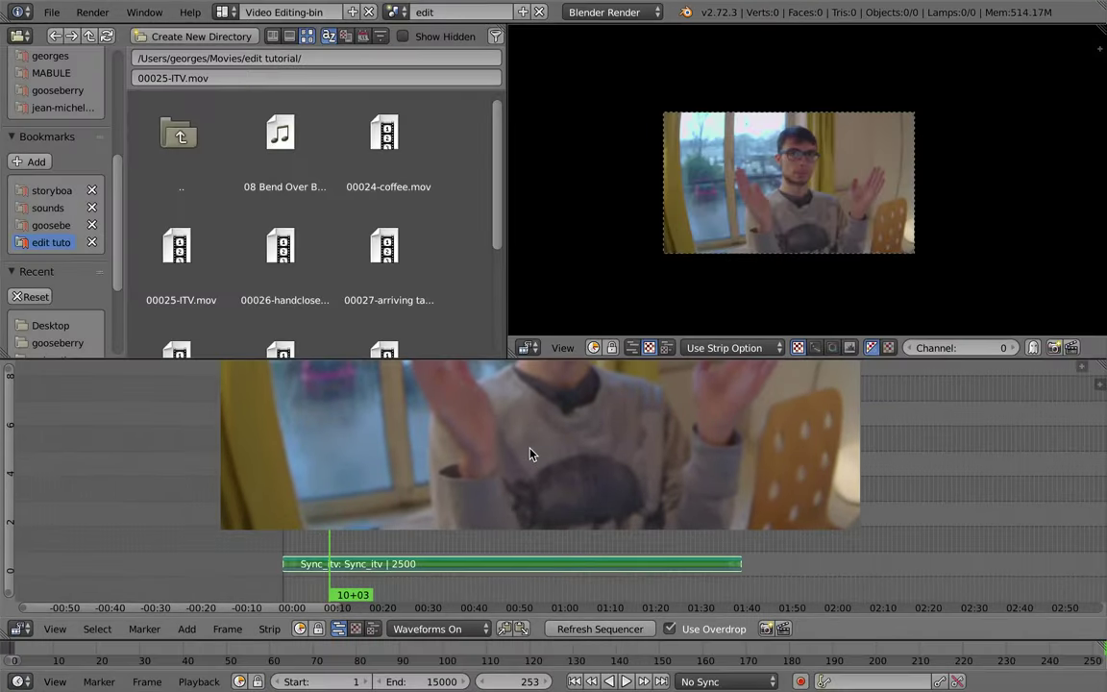
pyautogui.click(727, 681)
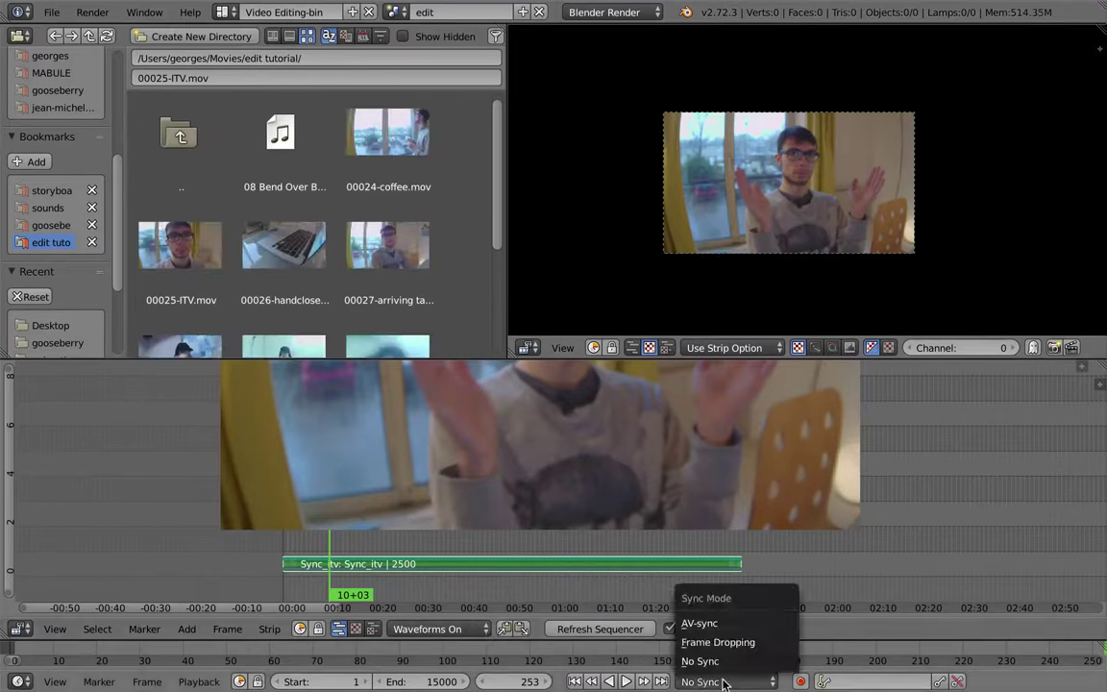
pyautogui.click(734, 625)
pyautogui.click(199, 681)
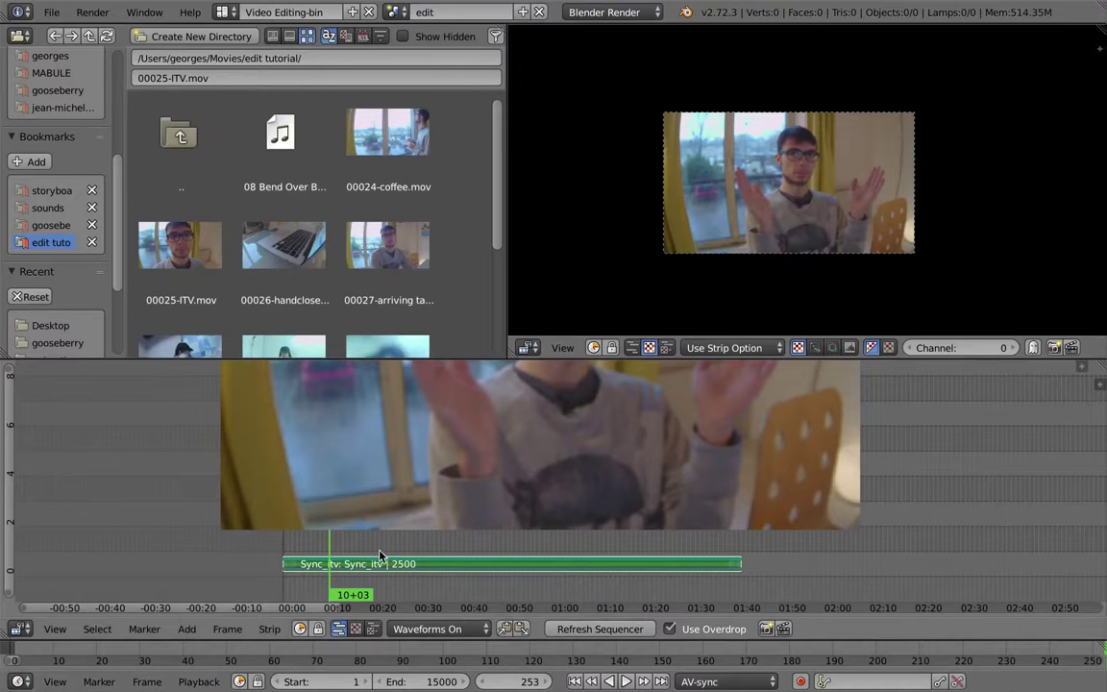
# Step: Play the Sync_itv strip in the maximized sequencer and stop at 14+21
pyautogui.hotkey('alt', 'a')
pyautogui.hotkey('ctrl', 'Up')
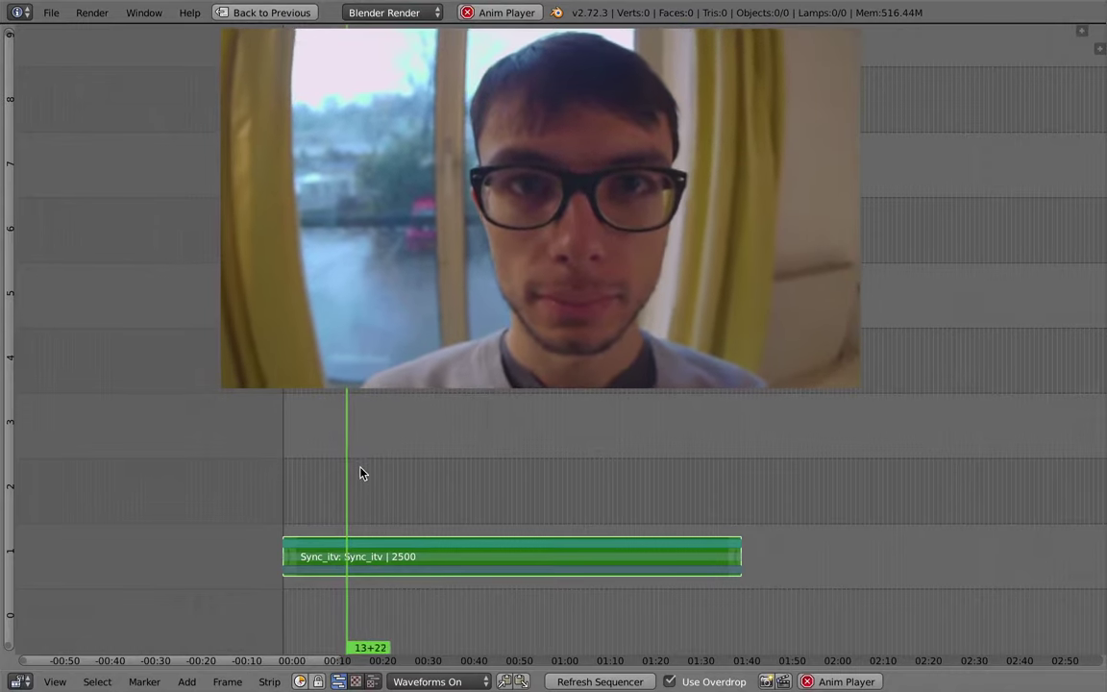
pyautogui.hotkey('alt', 'a')
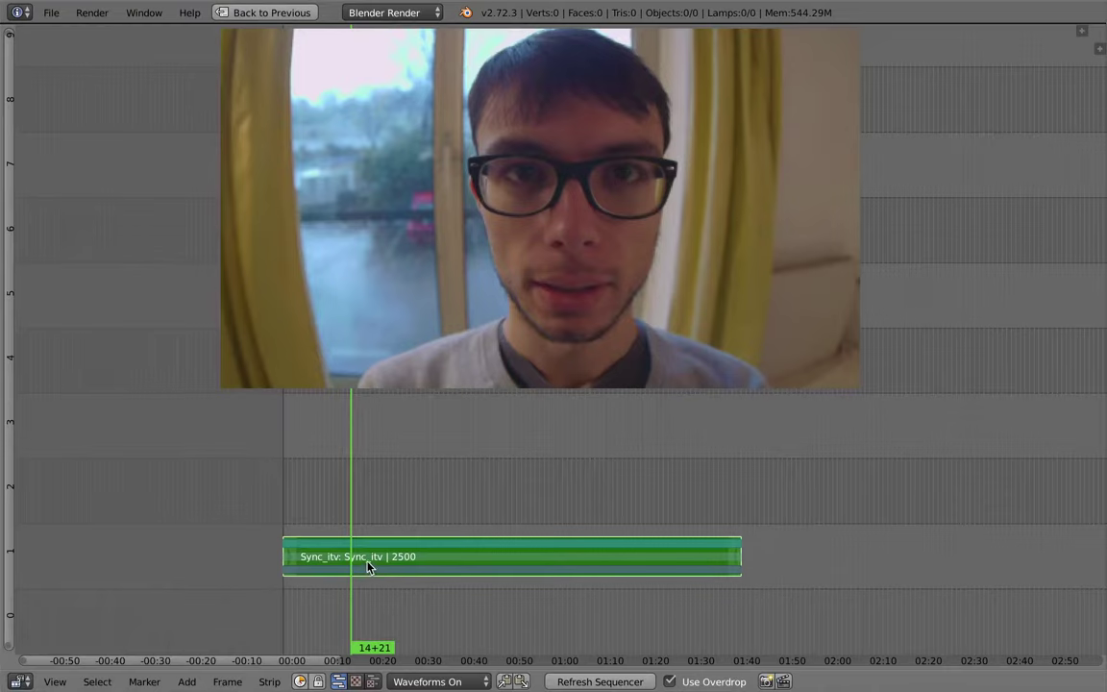
# Step: Trim the start of the Sync_itv strip to frame 358
pyautogui.scroll(1, 370, 572)
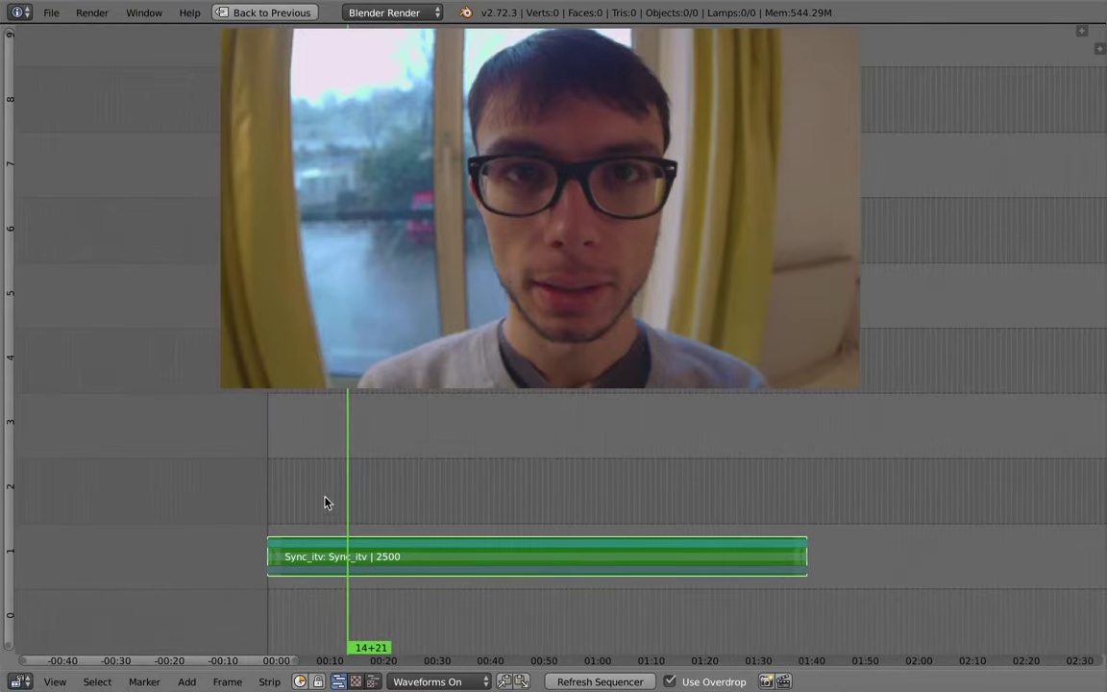
pyautogui.scroll(1, 341, 555)
pyautogui.moveTo(360, 555); pyautogui.dragTo(433, 501, button='middle')
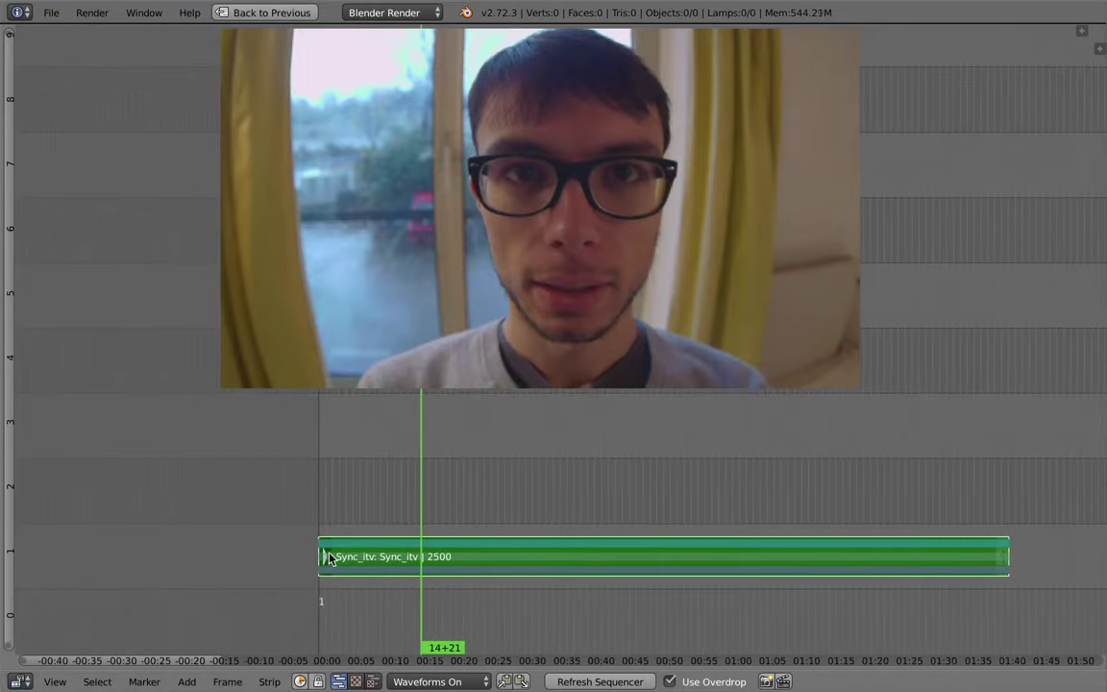
pyautogui.moveTo(329, 557); pyautogui.dragTo(424, 557, button='right')
# Step: Play the strip from 20+10, trim its start to frame 1328 during playback, and stop at 54+08
pyautogui.click(459, 552)
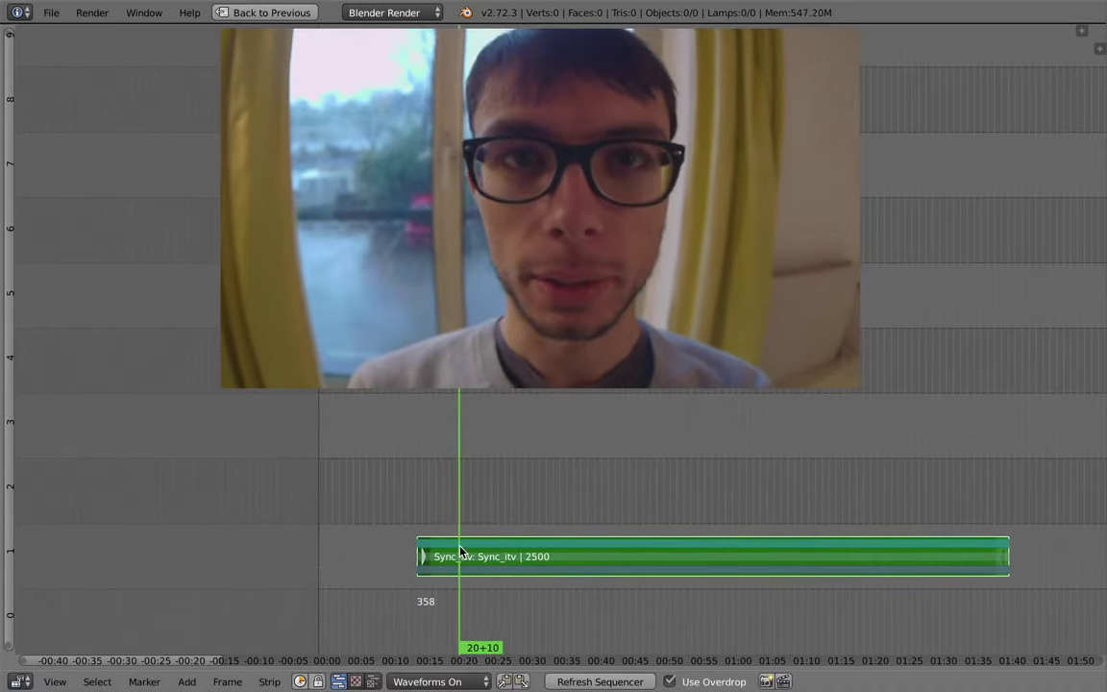
pyautogui.hotkey('alt', 'a')
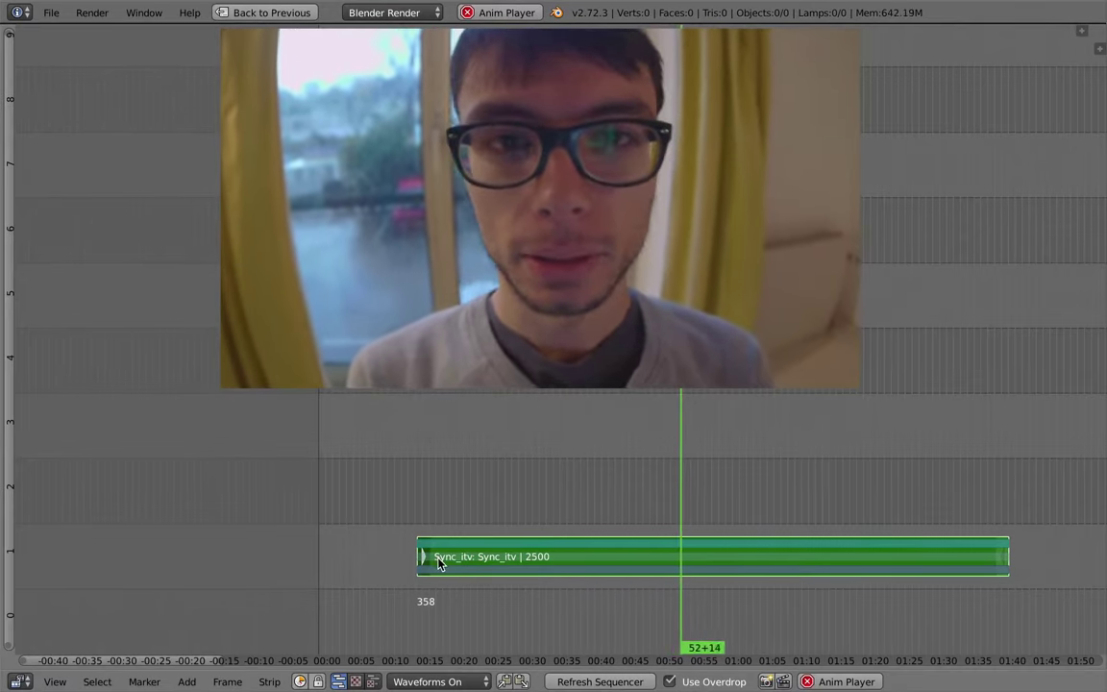
pyautogui.press('i')
pyautogui.hotkey('alt', 'a')
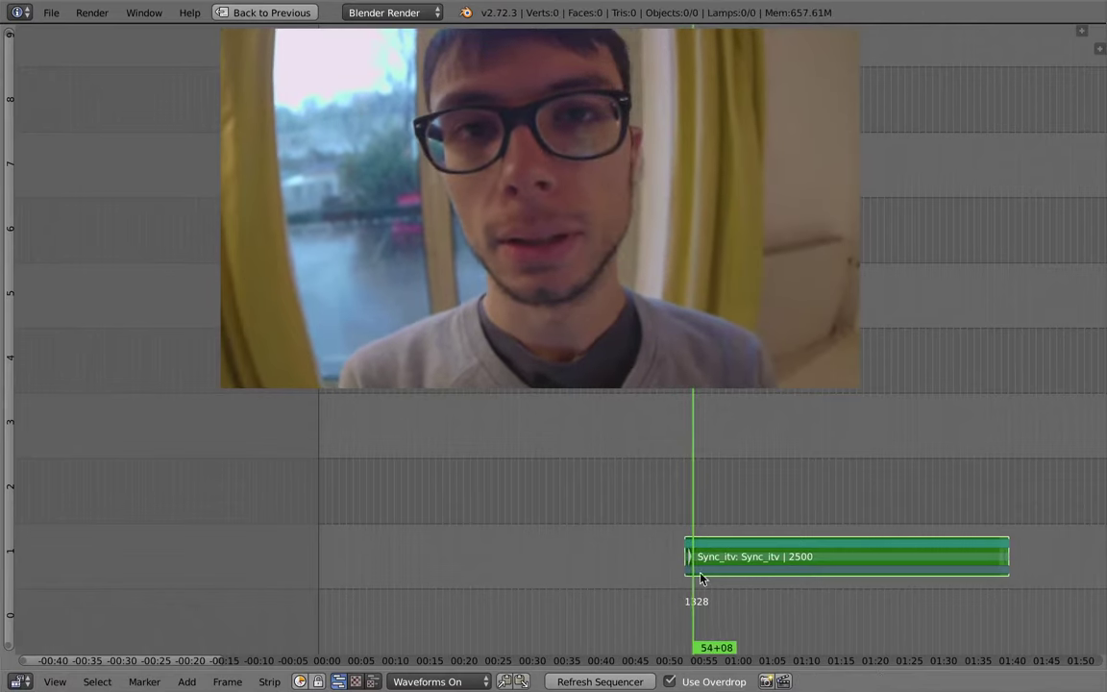
# Step: Snap the start handle of the Sync_itv strip to the playhead at frame 1194, and again at frame 1302
pyautogui.moveTo(907, 542); pyautogui.dragTo(874, 540, button='middle')
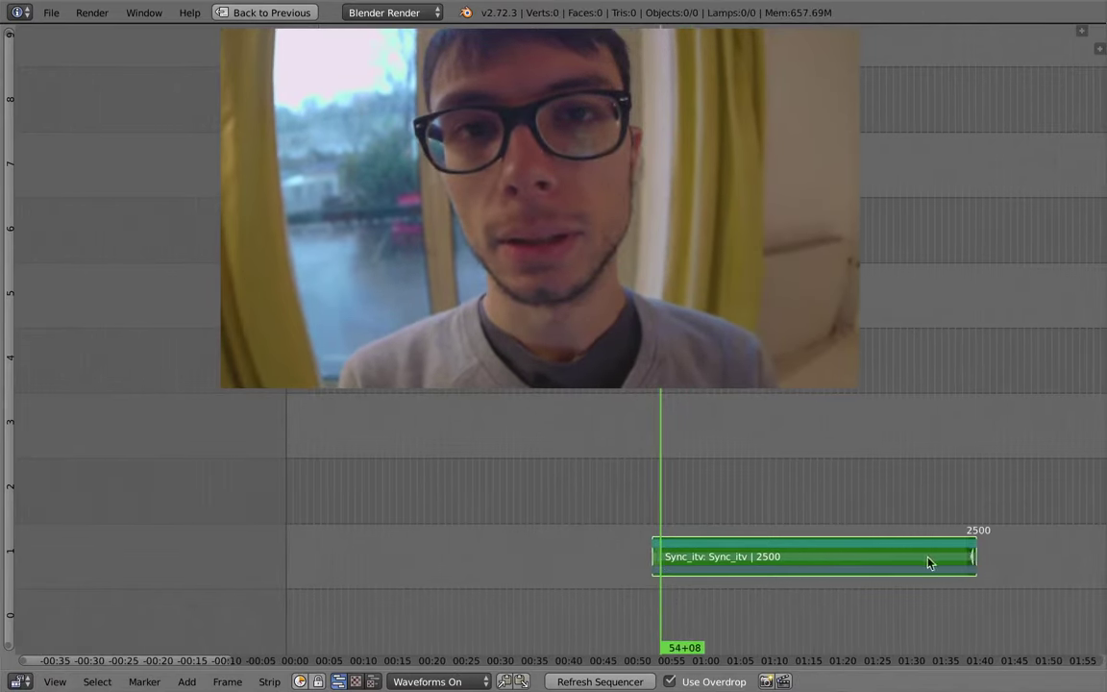
pyautogui.keyDown('ctrl'); pyautogui.moveTo(697, 599); pyautogui.dragTo(759, 609, button='middle'); pyautogui.keyUp('ctrl')
pyautogui.moveTo(654, 563); pyautogui.dragTo(562, 547, button='middle')
pyautogui.moveTo(514, 542); pyautogui.dragTo(503, 541)
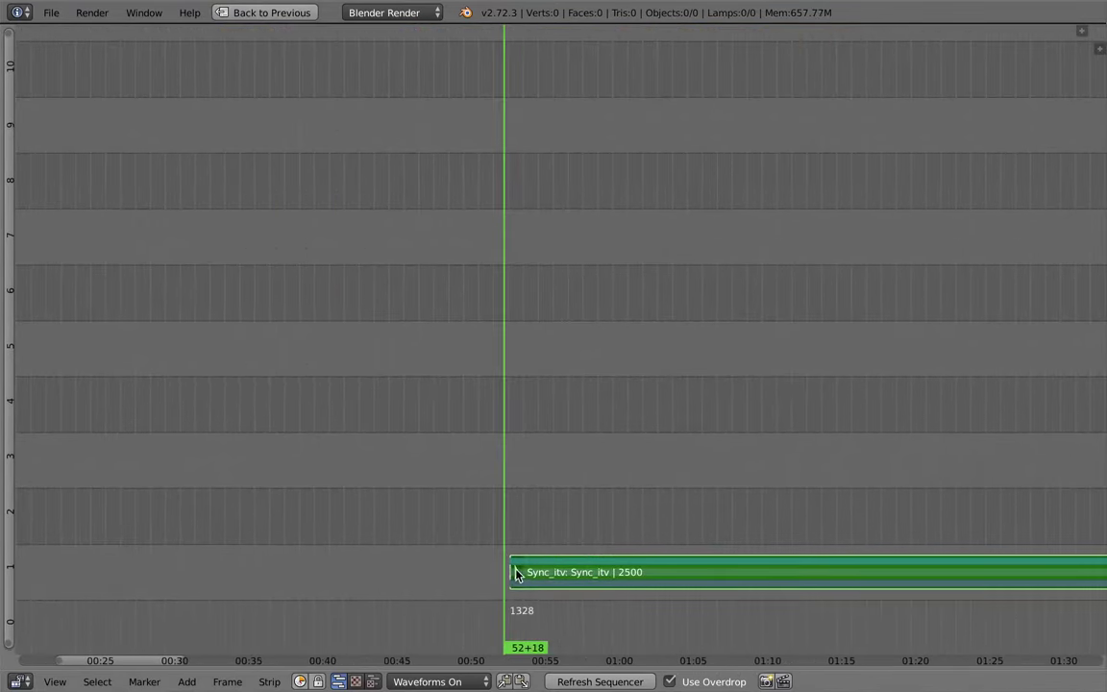
pyautogui.press('g')
pyautogui.rightClick(499, 563)
pyautogui.hotkey('alt', 'a')
pyautogui.hotkey('shift', 's')
pyautogui.click(430, 513)
pyautogui.hotkey('shift', 's')
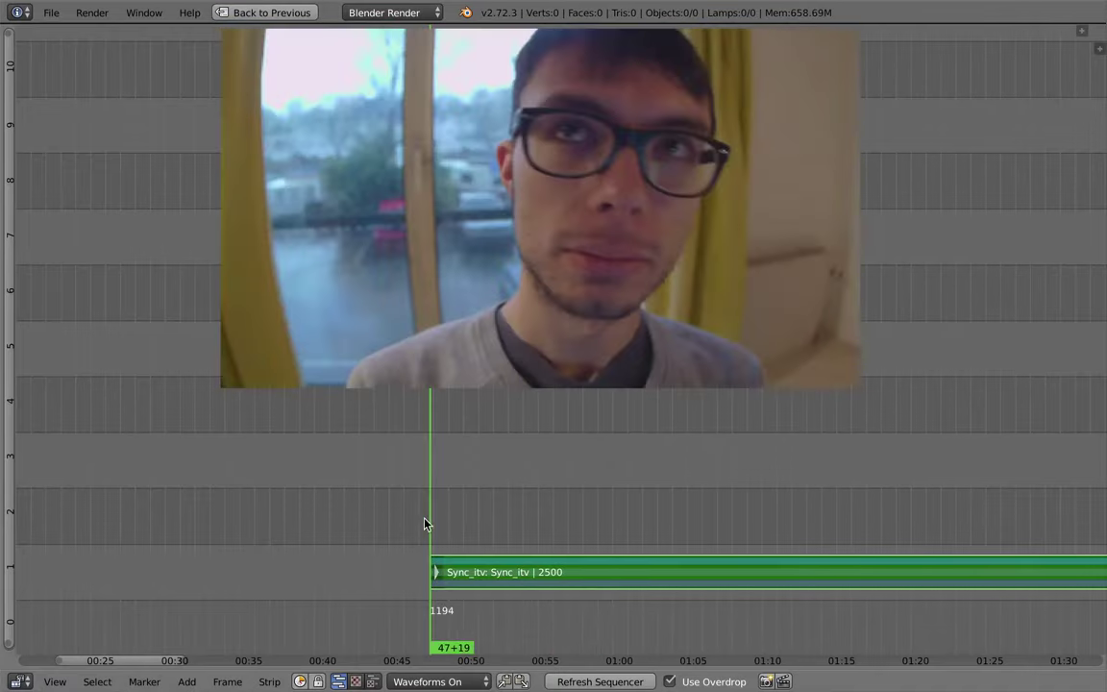
pyautogui.click(494, 548)
pyautogui.hotkey('shift', 's')
# Step: Play the trimmed strip from 51+09 and cut it during playback at about 01:11
pyautogui.click(484, 518)
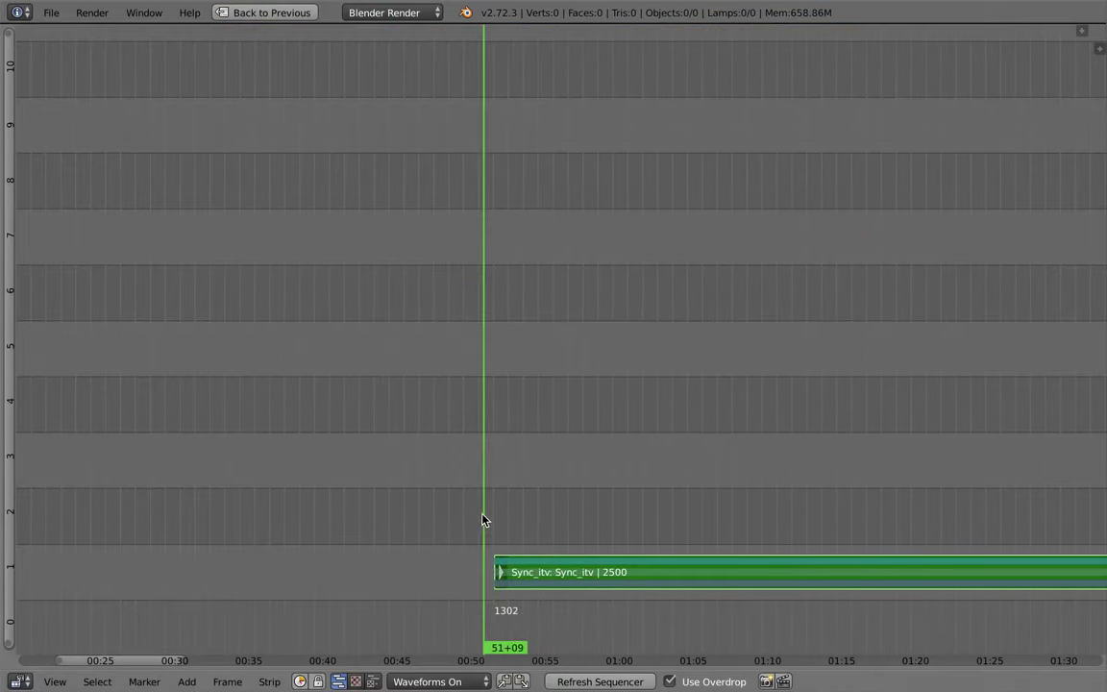
pyautogui.hotkey('alt', 'a')
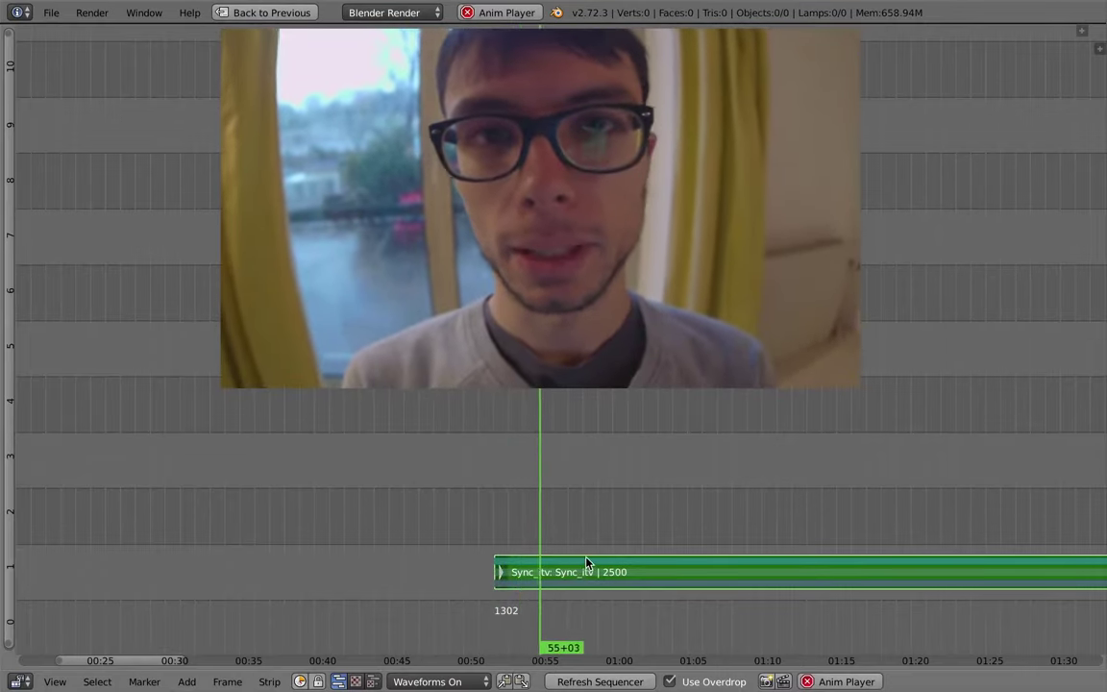
pyautogui.moveTo(622, 509); pyautogui.dragTo(383, 481, button='middle')
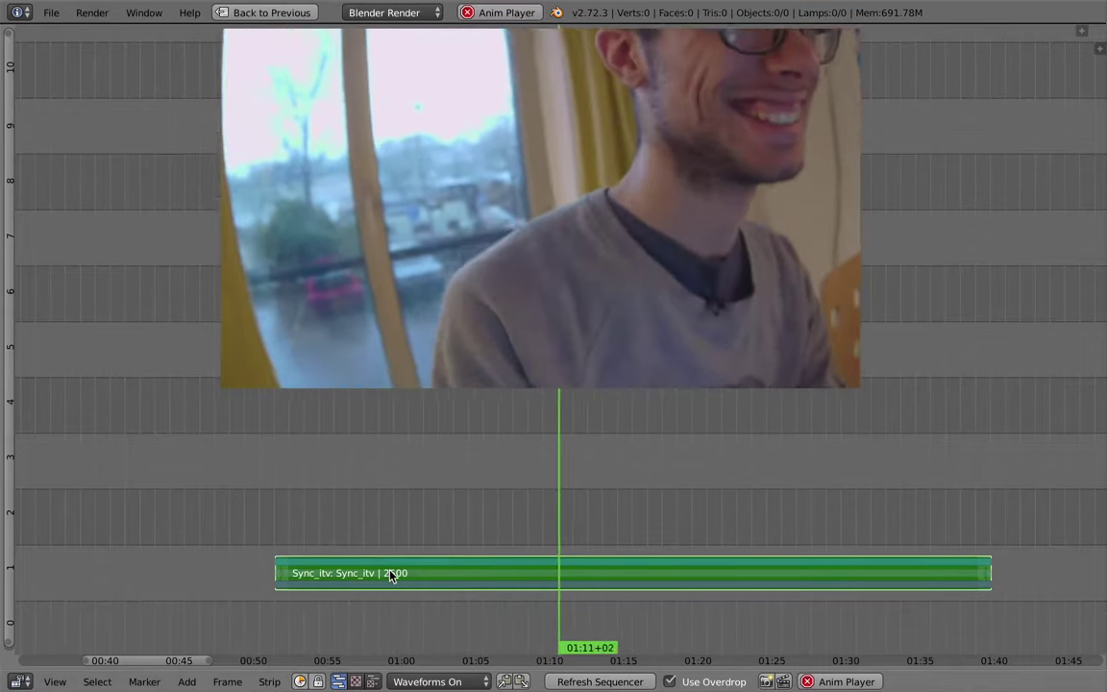
pyautogui.press('k')
pyautogui.hotkey('alt', 'a')
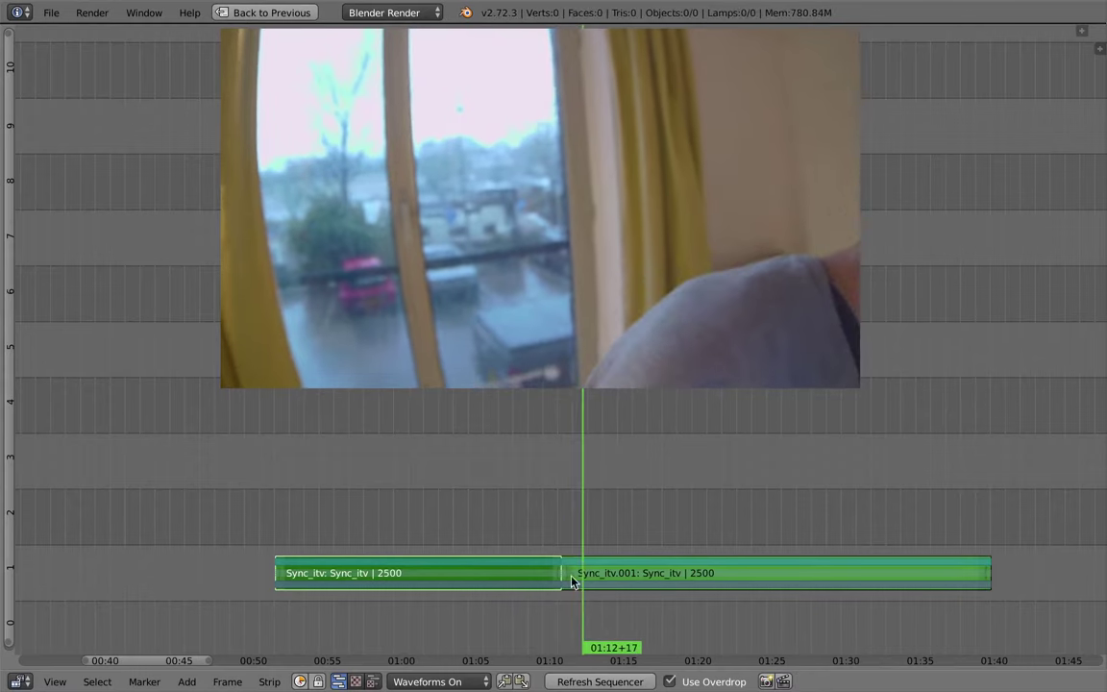
# Step: Select the piece after the cut and cut it again at 01:15+11
pyautogui.click(563, 531)
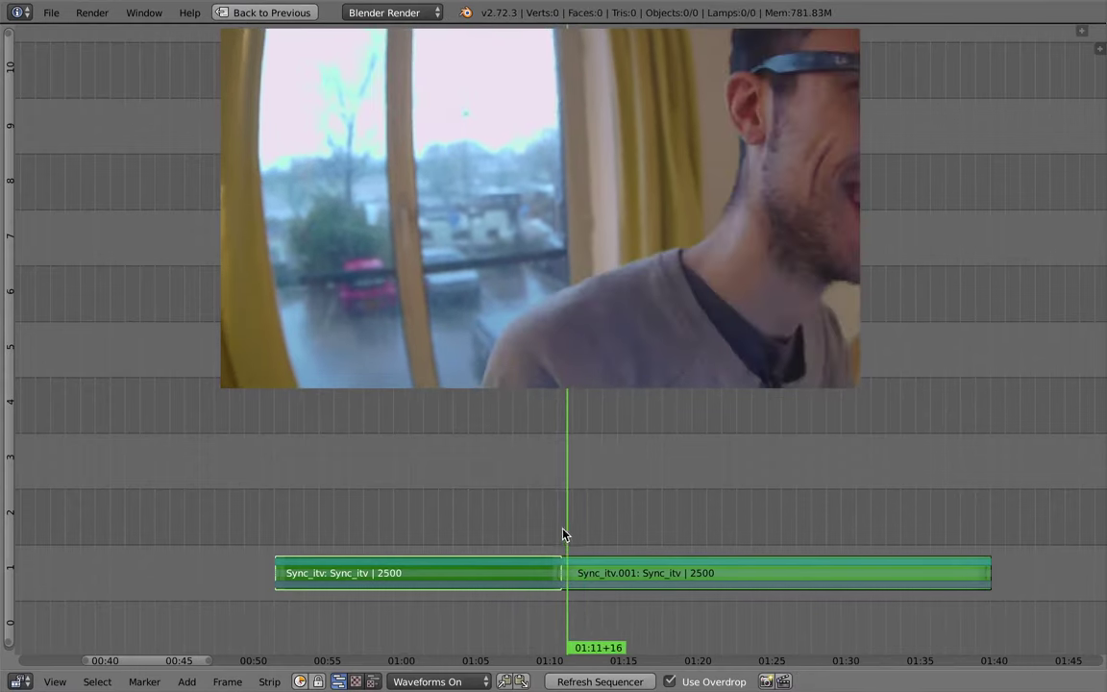
pyautogui.rightClick(637, 565)
pyautogui.click(624, 520)
pyautogui.press('Left')
pyautogui.press('Left')
pyautogui.press('Left')
pyautogui.press('Left')
pyautogui.press('Left')
pyautogui.press('k')
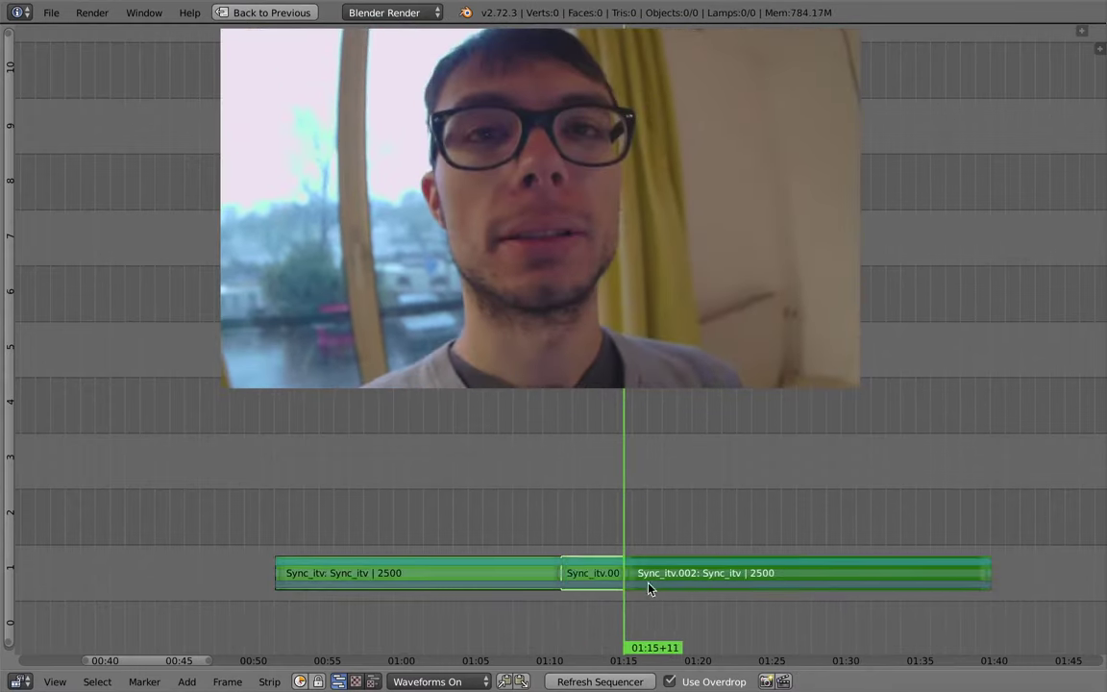
# Step: Delete the short middle piece between the two cuts
pyautogui.rightClick(660, 571)
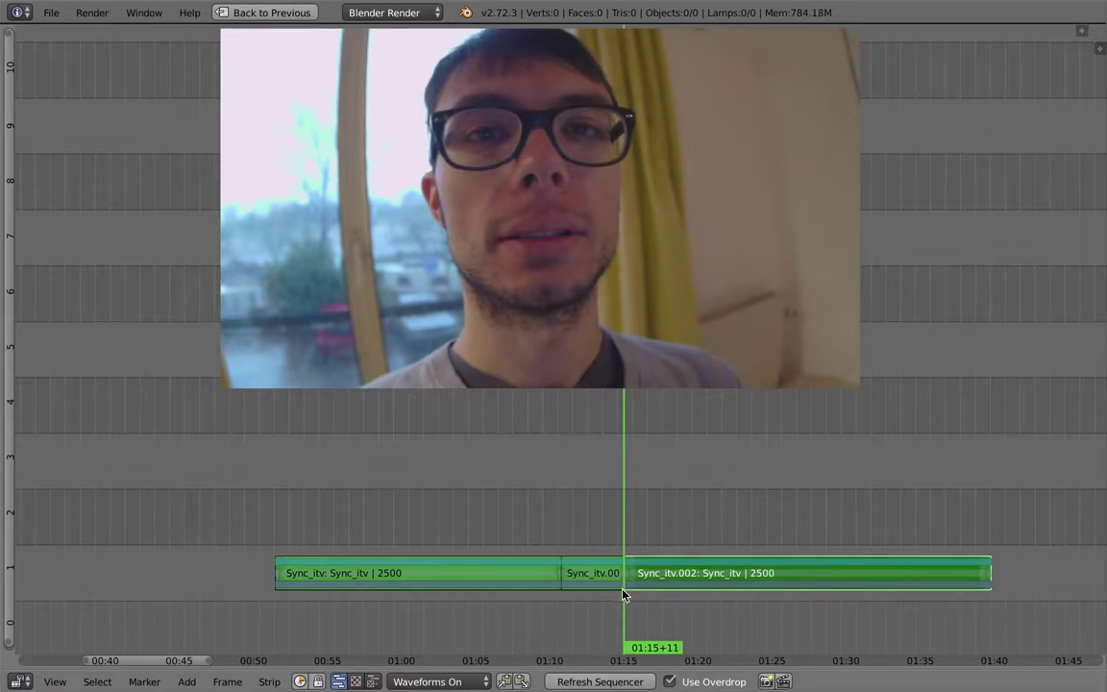
pyautogui.rightClick(595, 574)
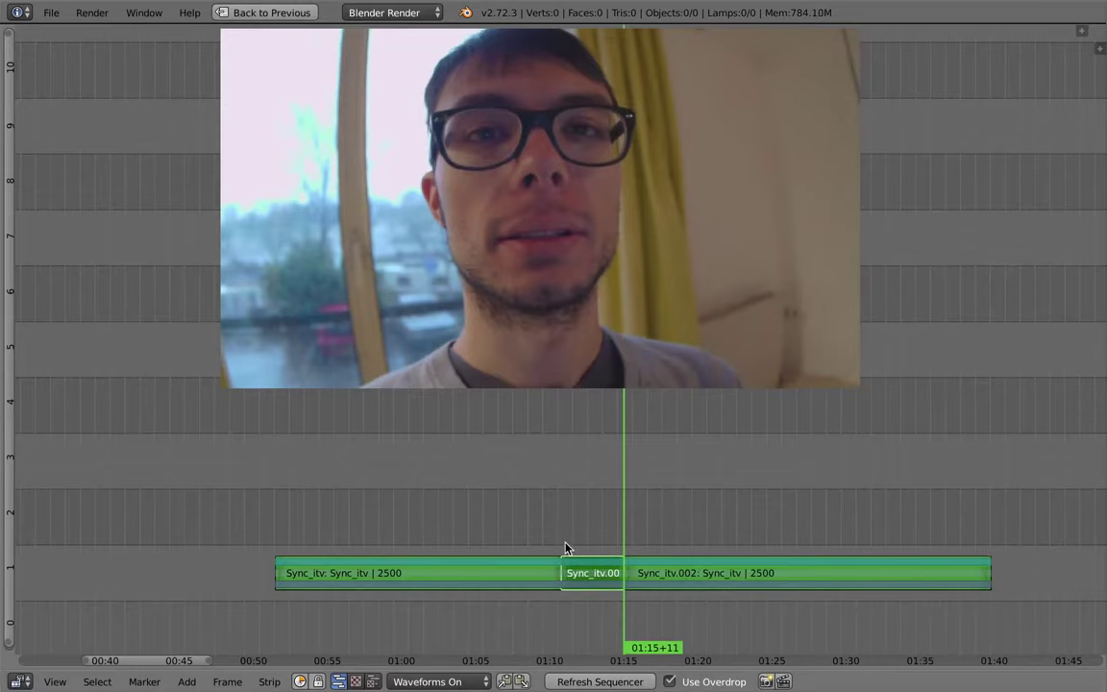
pyautogui.click(566, 549)
pyautogui.press('x')
pyautogui.click(583, 560)
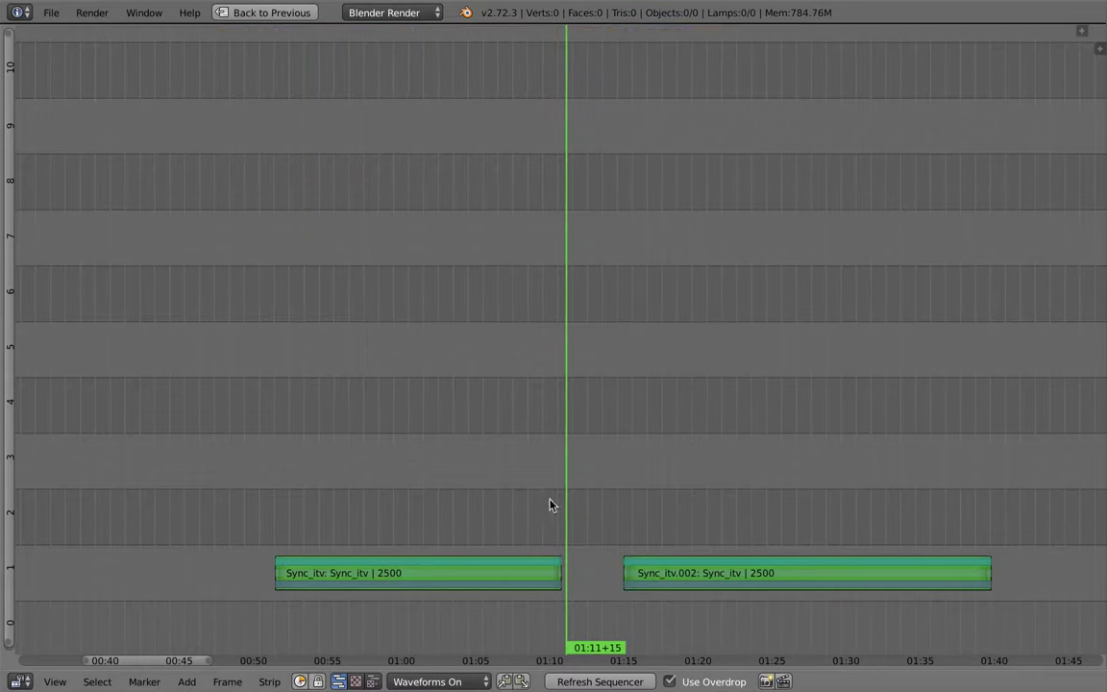
# Step: Select the first Sync_itv piece, scrub through it and leave the playhead at 01:05+08
pyautogui.click(552, 529)
pyautogui.rightClick(524, 573)
pyautogui.moveTo(524, 538); pyautogui.dragTo(348, 530)
pyautogui.moveTo(469, 527)
pyautogui.mouseDown()
pyautogui.moveTo(452, 527)
pyautogui.moveTo(474, 530)
pyautogui.mouseUp()
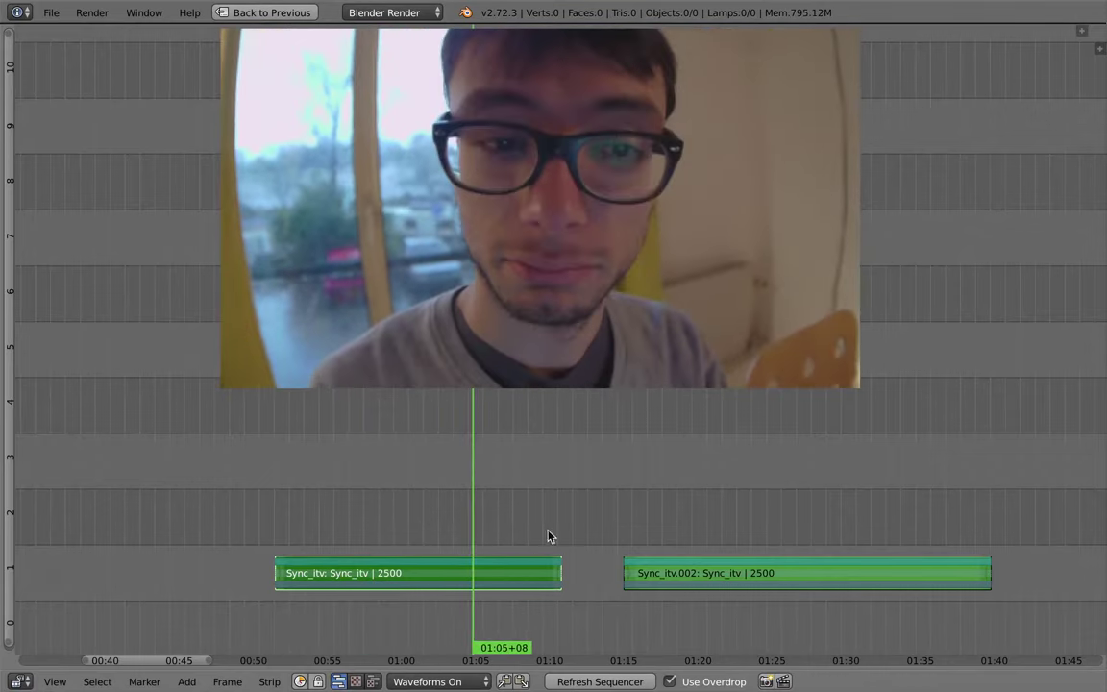
# Step: Move the Sync_itv.002 strip about 5 seconds later on channel 1, so it starts at about 01:20
pyautogui.rightClick(707, 573)
pyautogui.press('g')
pyautogui.click(781, 568)
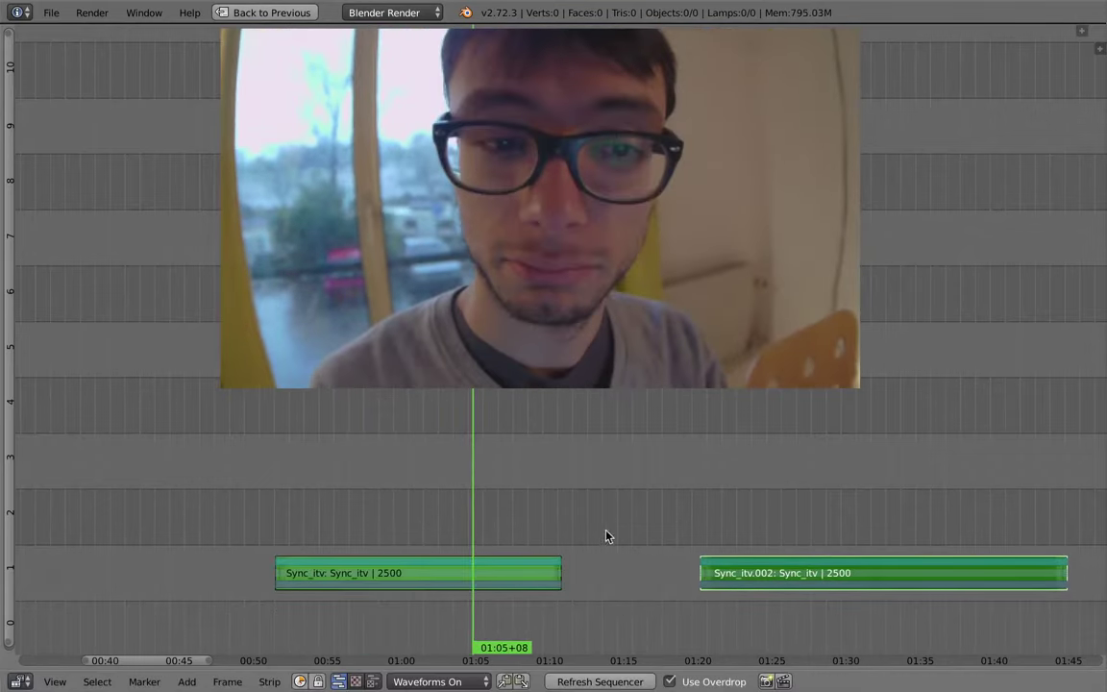
# Step: Frame both pieces in the timeline and play the first one from 01:05+08 to 01:07+15
pyautogui.keyDown('ctrl'); pyautogui.moveTo(562, 541); pyautogui.dragTo(516, 538, button='middle'); pyautogui.keyUp('ctrl')
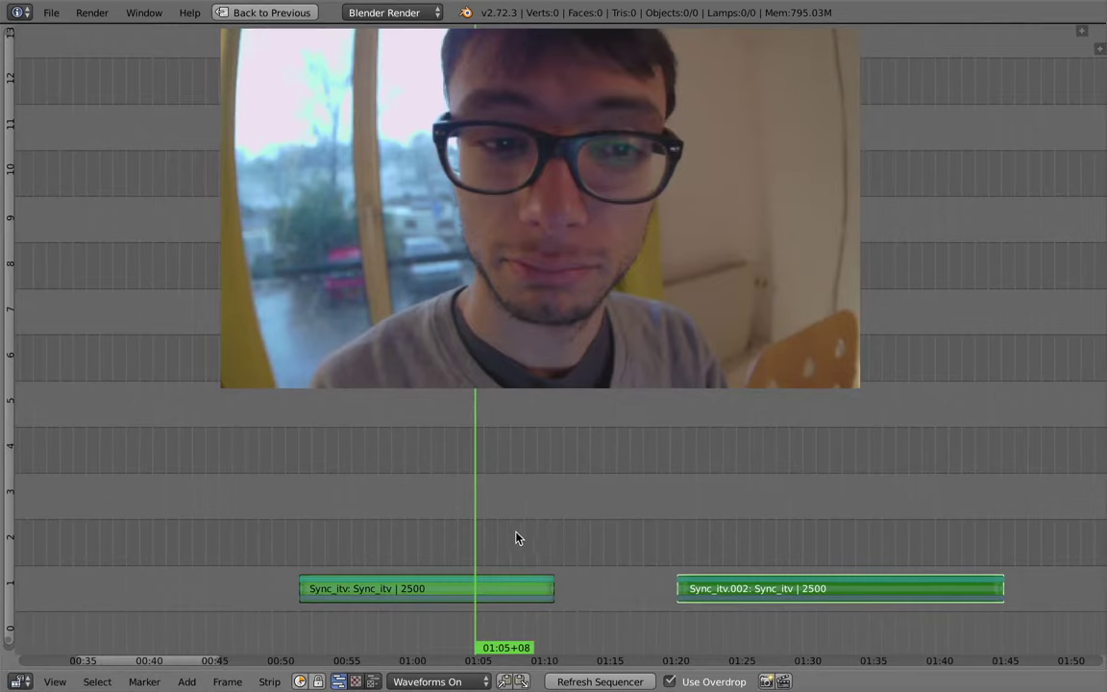
pyautogui.moveTo(481, 499); pyautogui.dragTo(488, 495, button='middle')
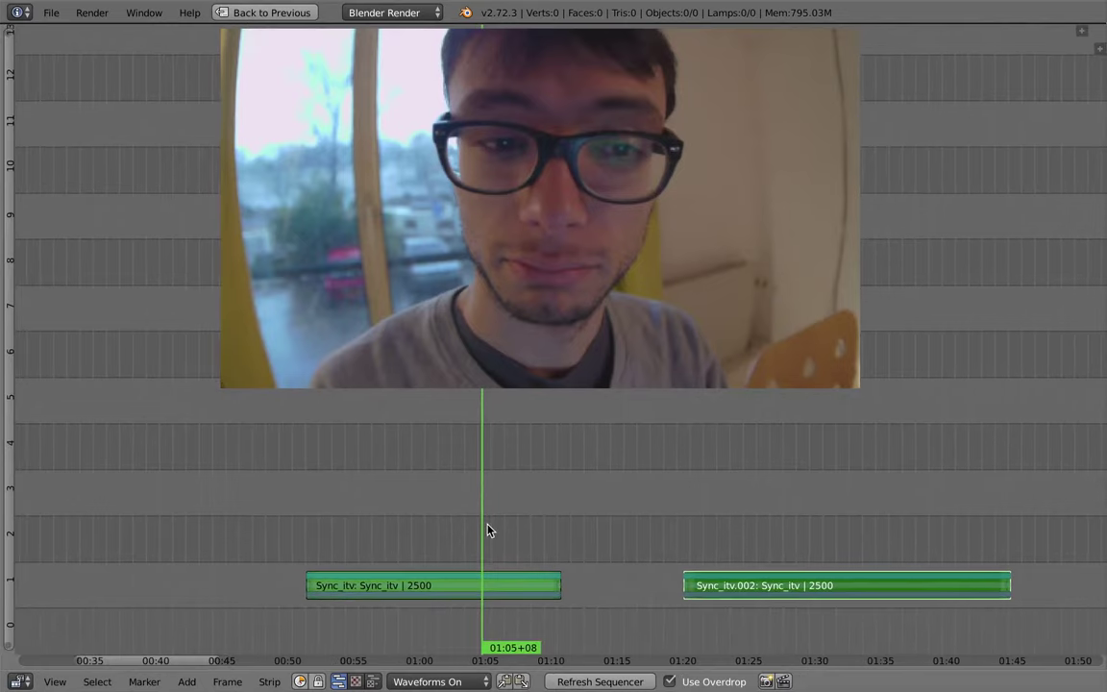
pyautogui.keyDown('ctrl'); pyautogui.moveTo(487, 547); pyautogui.dragTo(462, 509, button='middle'); pyautogui.keyUp('ctrl')
pyautogui.hotkey('alt', 'a')
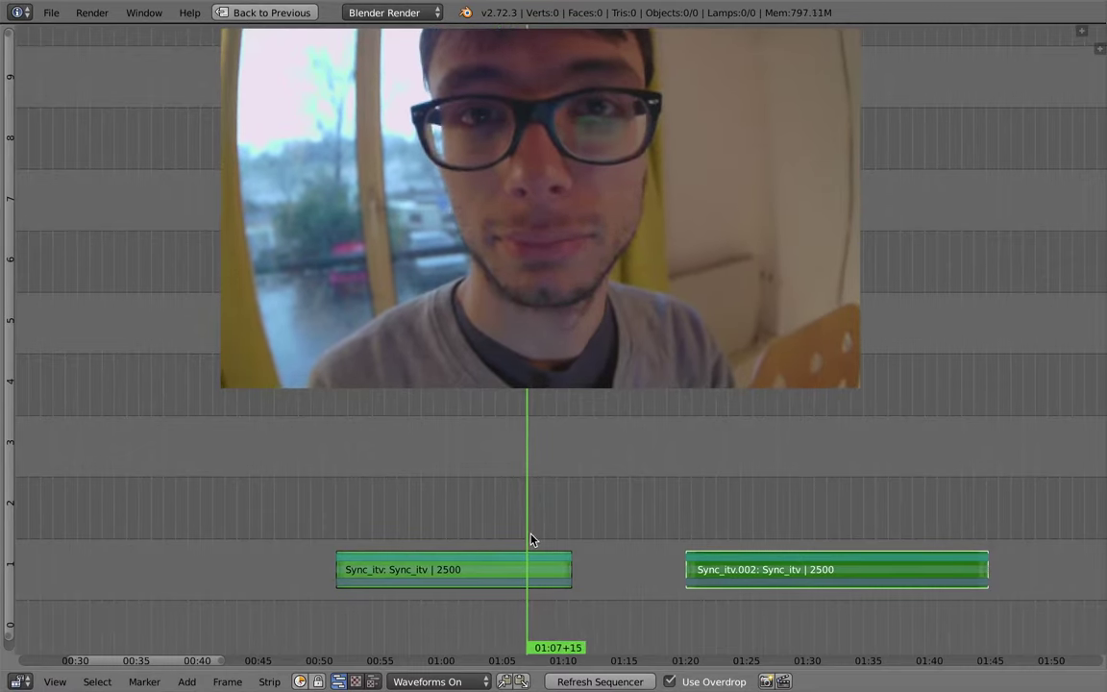
# Step: Restore the full editing layout with the overdrop preview off and browse the clips in the edit tutorial folder
pyautogui.hotkey('ctrl', 'Up')
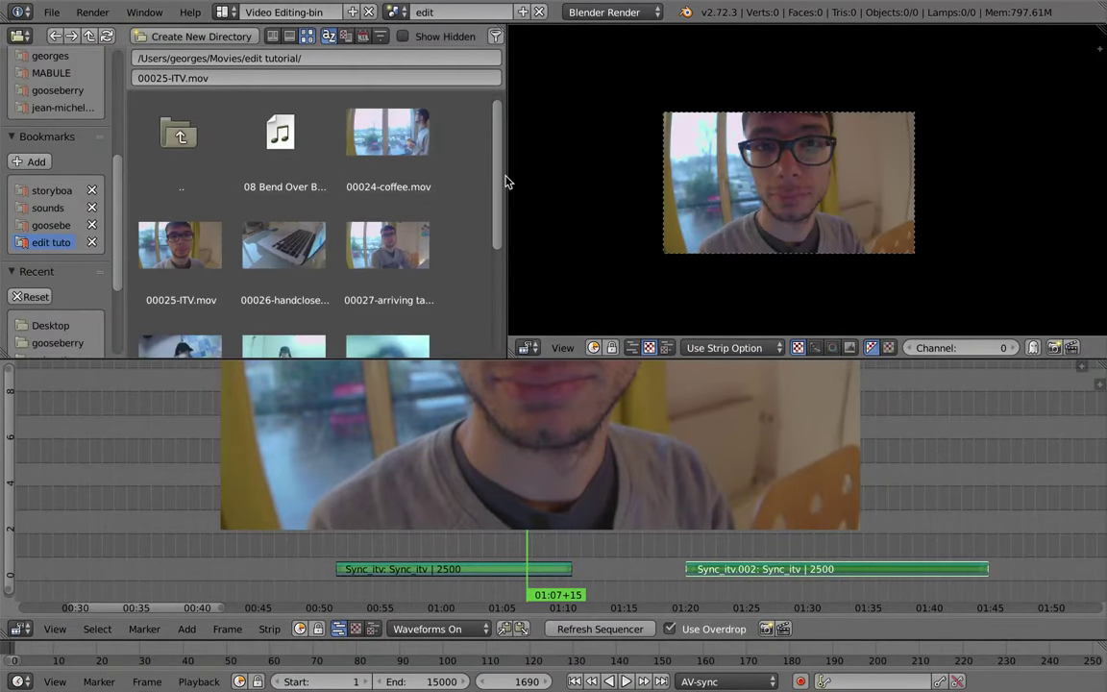
pyautogui.moveTo(506, 175); pyautogui.dragTo(503, 175)
pyautogui.scroll(-2, 501, 203)
pyautogui.scroll(1, 499, 223)
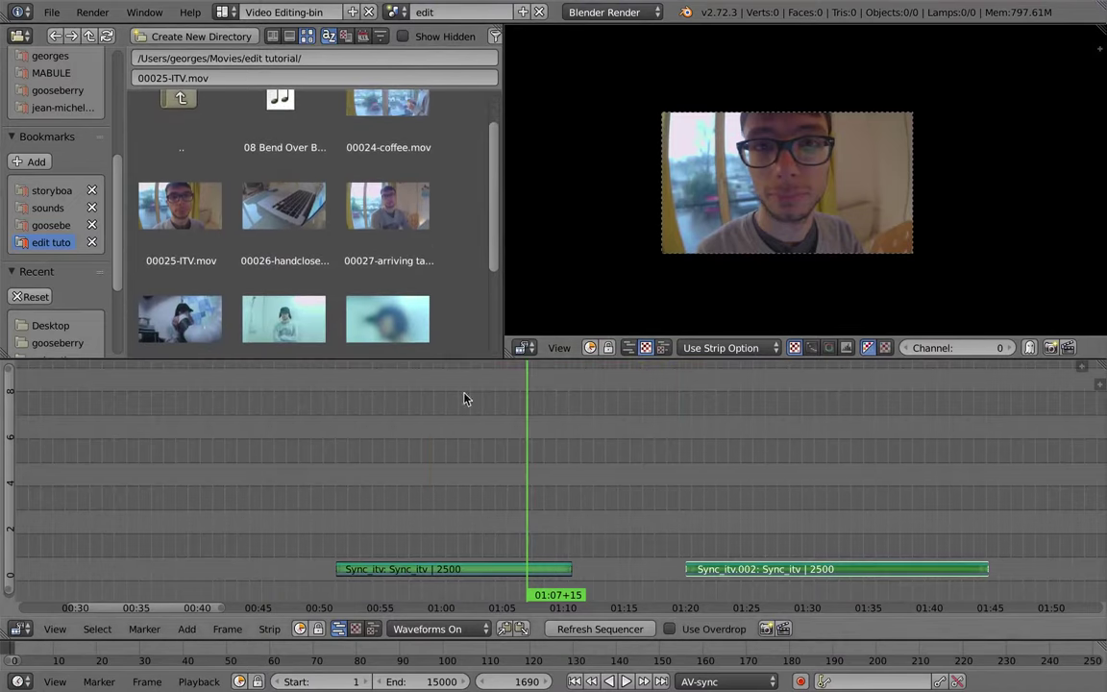
pyautogui.scroll(1, 499, 192)
pyautogui.scroll(-2, 498, 217)
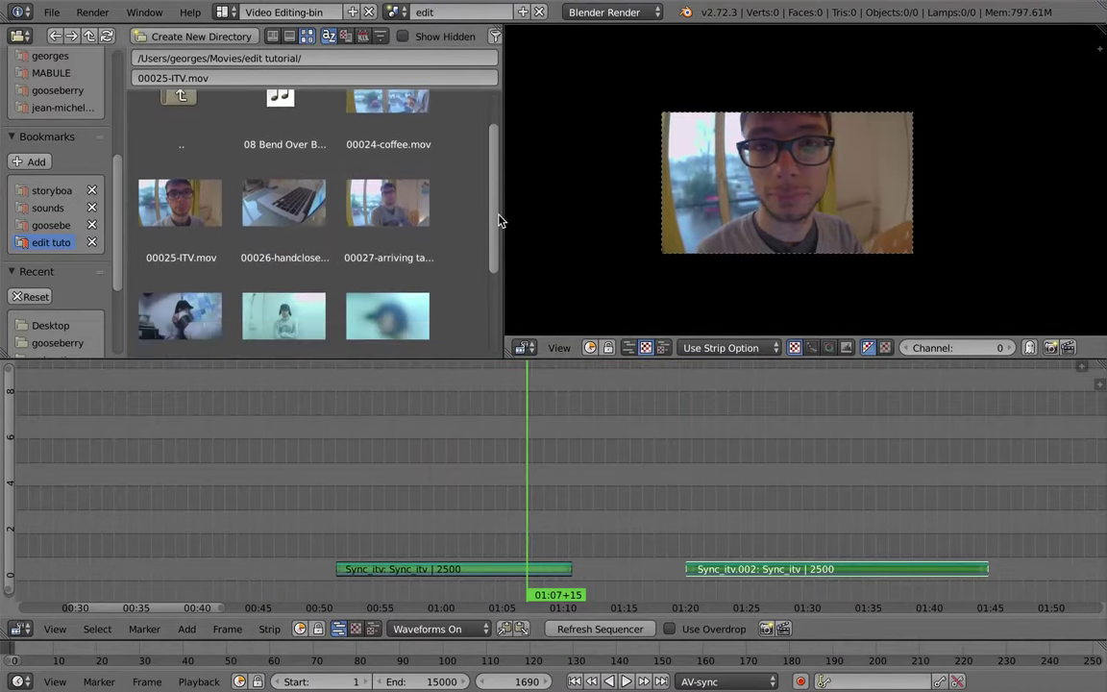
# Step: Add 00026-handcloseup.mov to the sequence and move it ahead of the first Sync_itv strip, starting at frame 857 on channels 2 and 3
pyautogui.scroll(-1, 499, 240)
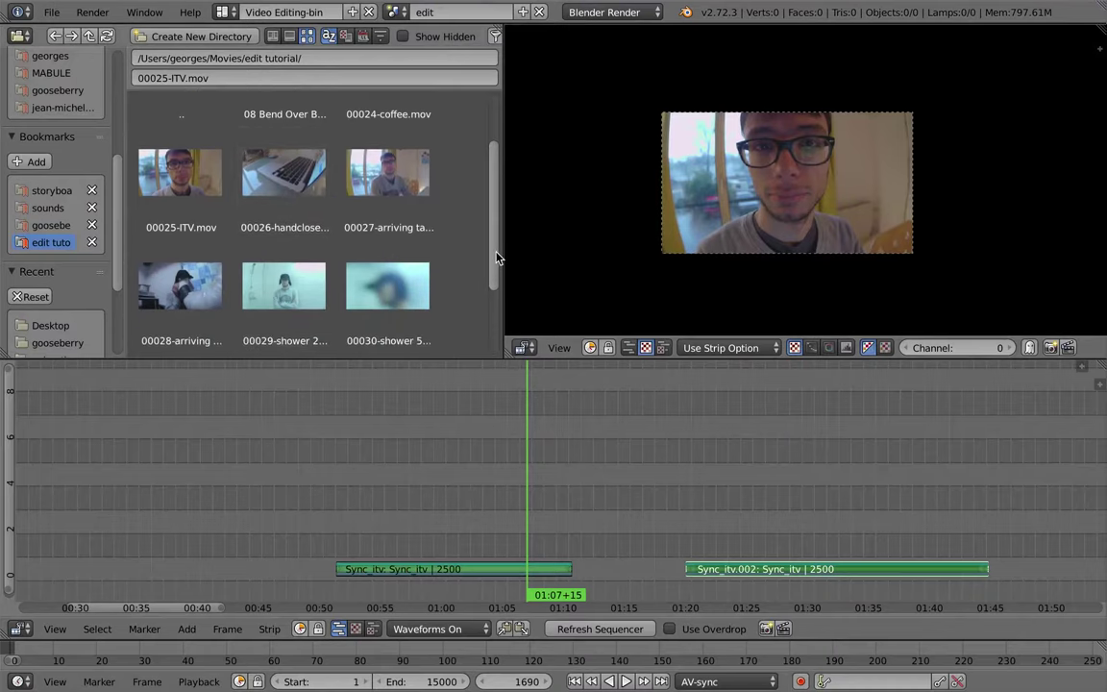
pyautogui.scroll(2, 496, 252)
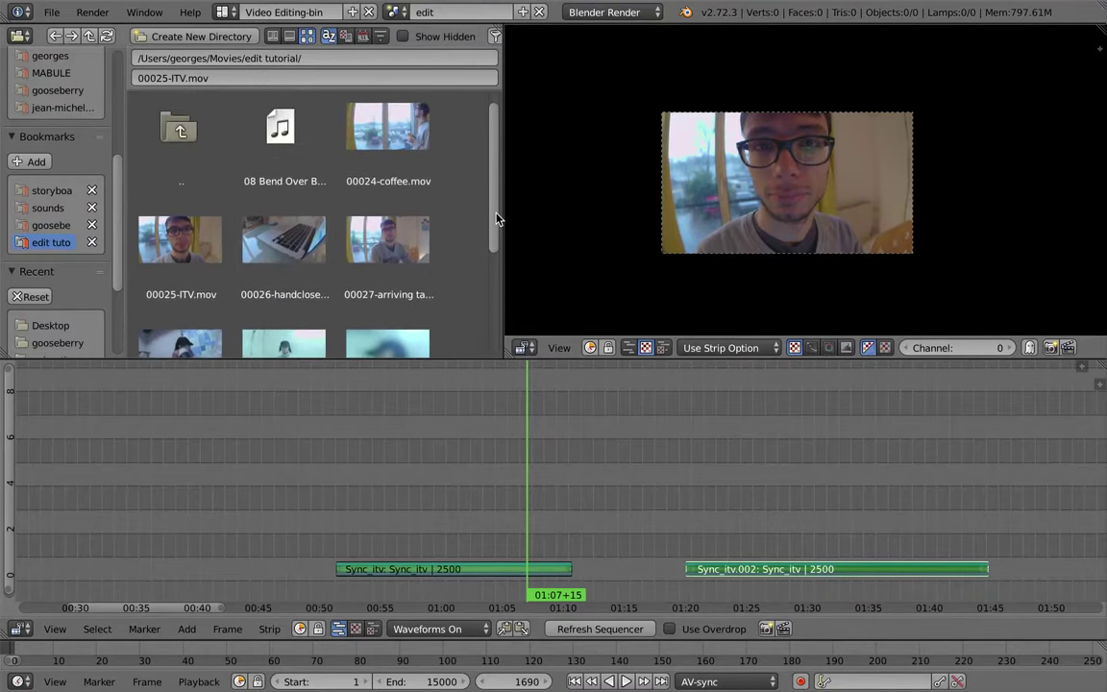
pyautogui.moveTo(732, 499); pyautogui.dragTo(780, 524)
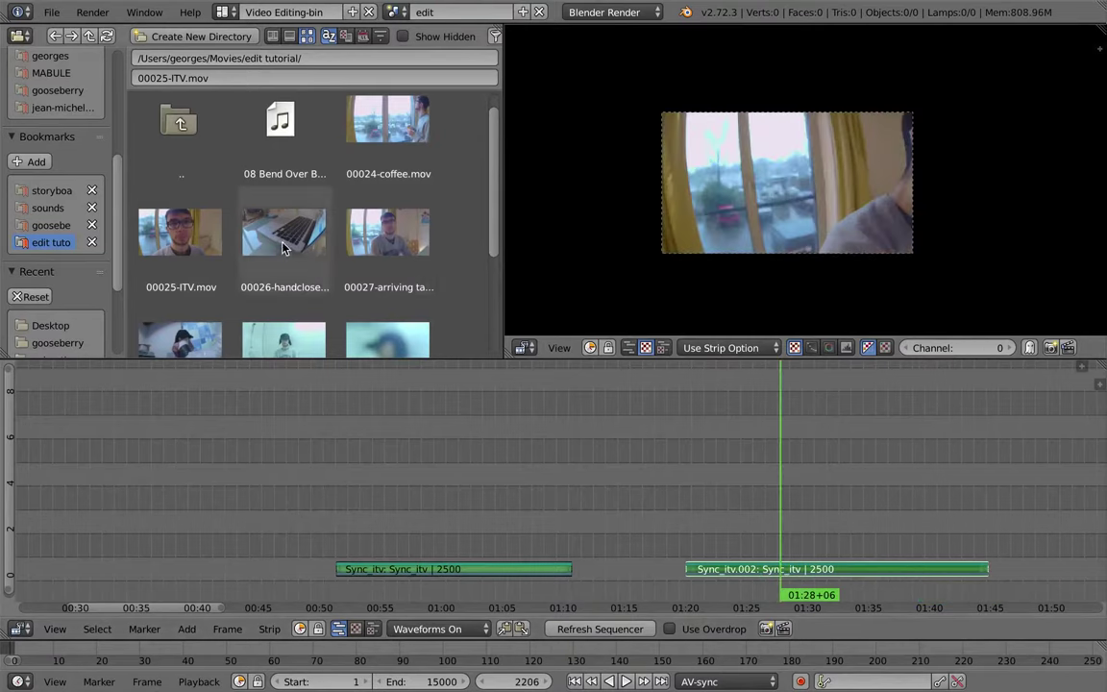
pyautogui.moveTo(284, 246); pyautogui.dragTo(268, 542)
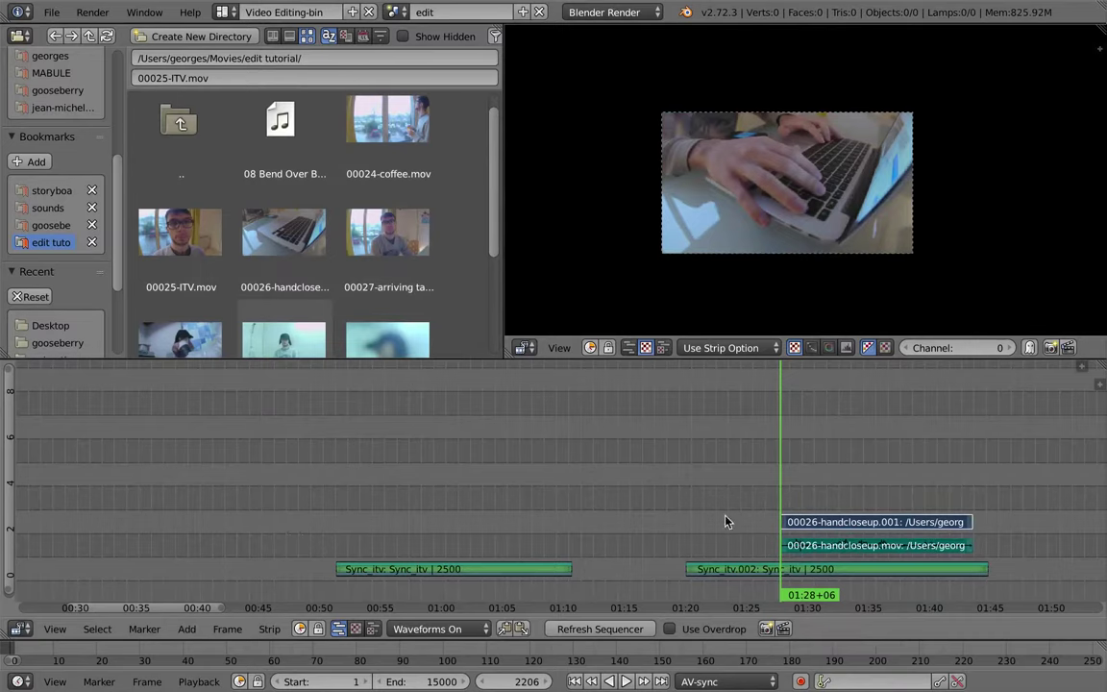
pyautogui.press('g')
pyautogui.click(196, 542)
pyautogui.moveTo(498, 477); pyautogui.dragTo(701, 472, button='middle')
pyautogui.click(375, 503)
pyautogui.moveTo(378, 507); pyautogui.dragTo(247, 499)
# Step: Add 00027-arriving talk.mov to the sequence and move it before the hand close-up clip, on channels 2 and 3 near the sequence start
pyautogui.moveTo(388, 232); pyautogui.dragTo(113, 479)
pyautogui.moveTo(511, 440); pyautogui.dragTo(731, 437, button='middle')
pyautogui.press('g')
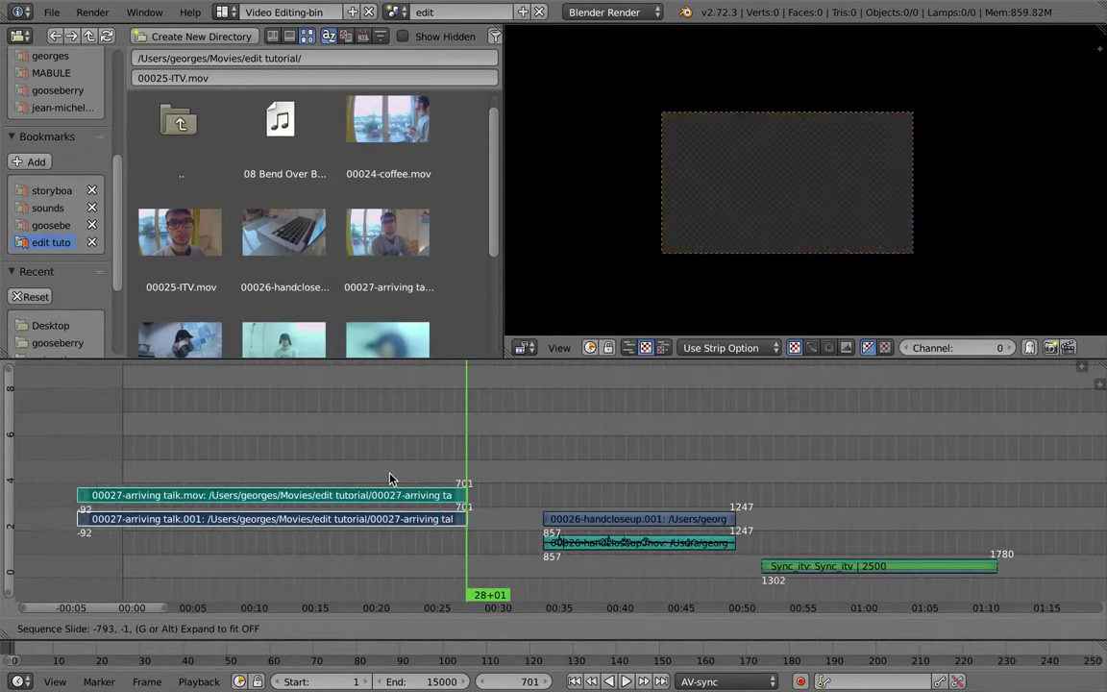
pyautogui.click(440, 494)
pyautogui.moveTo(440, 494); pyautogui.dragTo(466, 500)
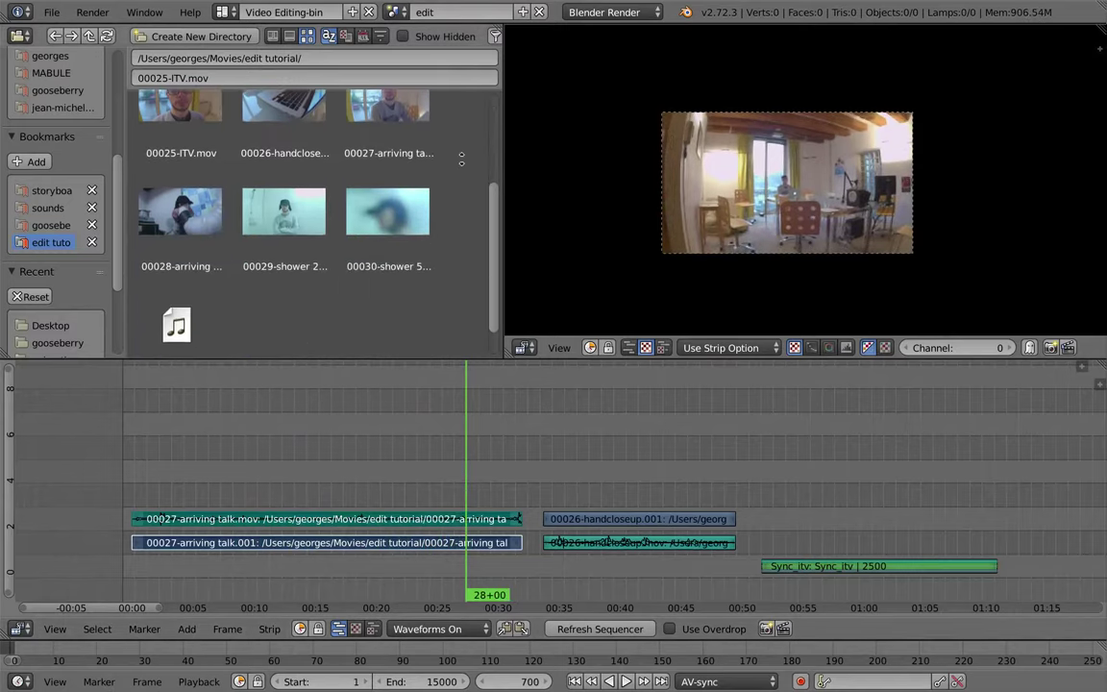
# Step: Add 00024-coffee.mov to the sequence and move it right after the first Sync_itv strip, at frame 1783 on channels 4 and 5
pyautogui.scroll(5, 461, 159)
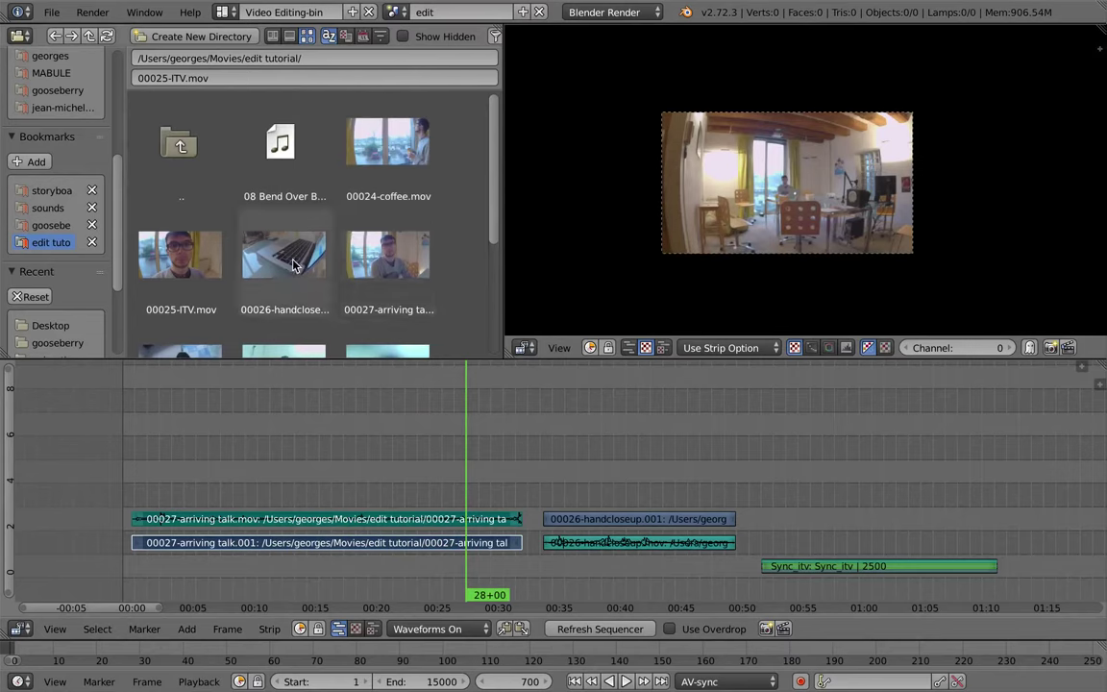
pyautogui.moveTo(621, 520); pyautogui.dragTo(599, 480)
pyautogui.moveTo(388, 145); pyautogui.dragTo(716, 477)
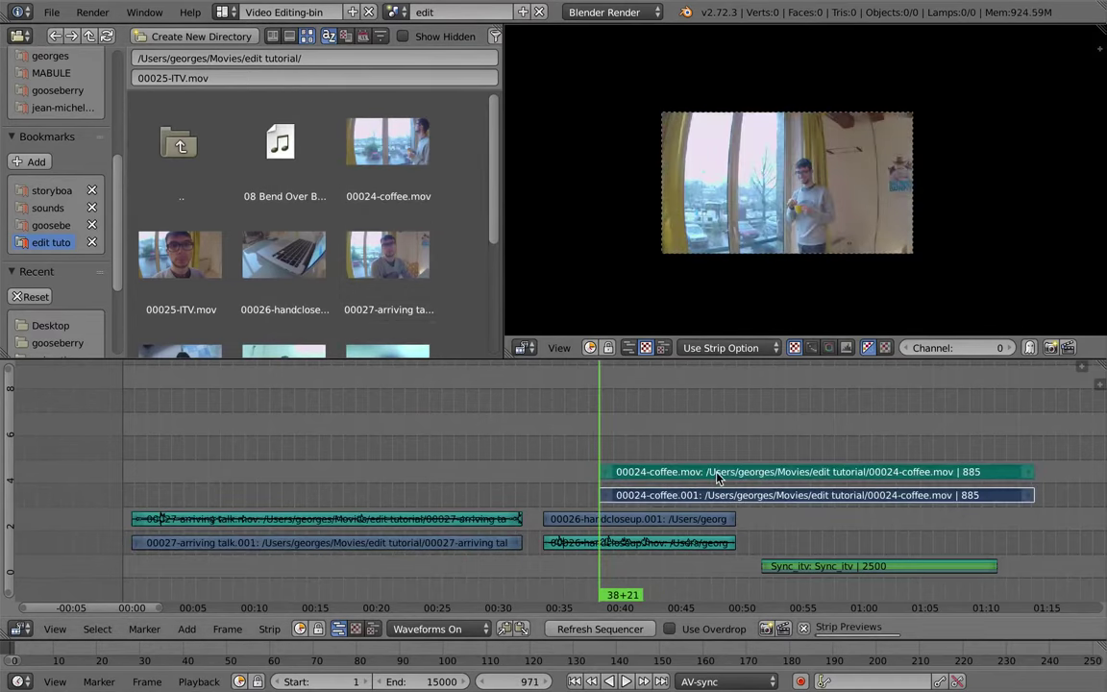
pyautogui.press('g')
pyautogui.click(1053, 499)
pyautogui.moveTo(848, 488); pyautogui.dragTo(322, 488, button='middle')
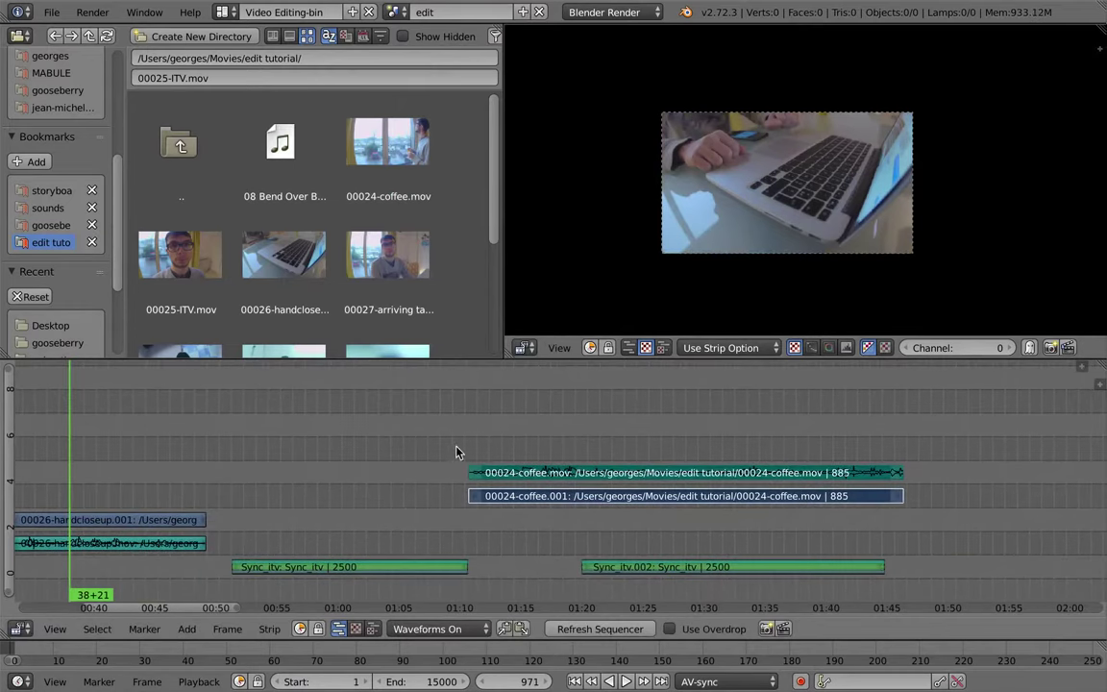
# Step: Move the Sync_itv.002 strip to channel 2 behind the coffee clip, starting at about 01:48
pyautogui.click(486, 464)
pyautogui.rightClick(685, 569)
pyautogui.press('g')
pyautogui.click(1038, 530)
pyautogui.click(937, 509)
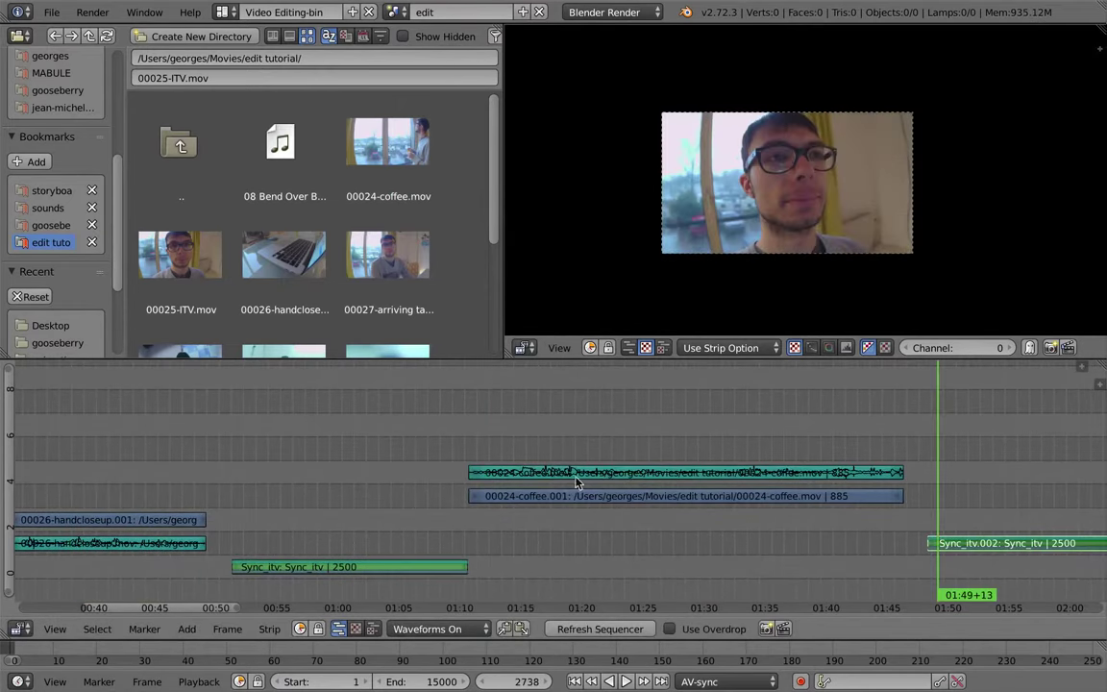
# Step: Scrub through the coffee clip and trim the start of both its video and audio strips to frame 2280
pyautogui.click(481, 438)
pyautogui.moveTo(484, 443); pyautogui.dragTo(716, 448)
pyautogui.rightClick(485, 472)
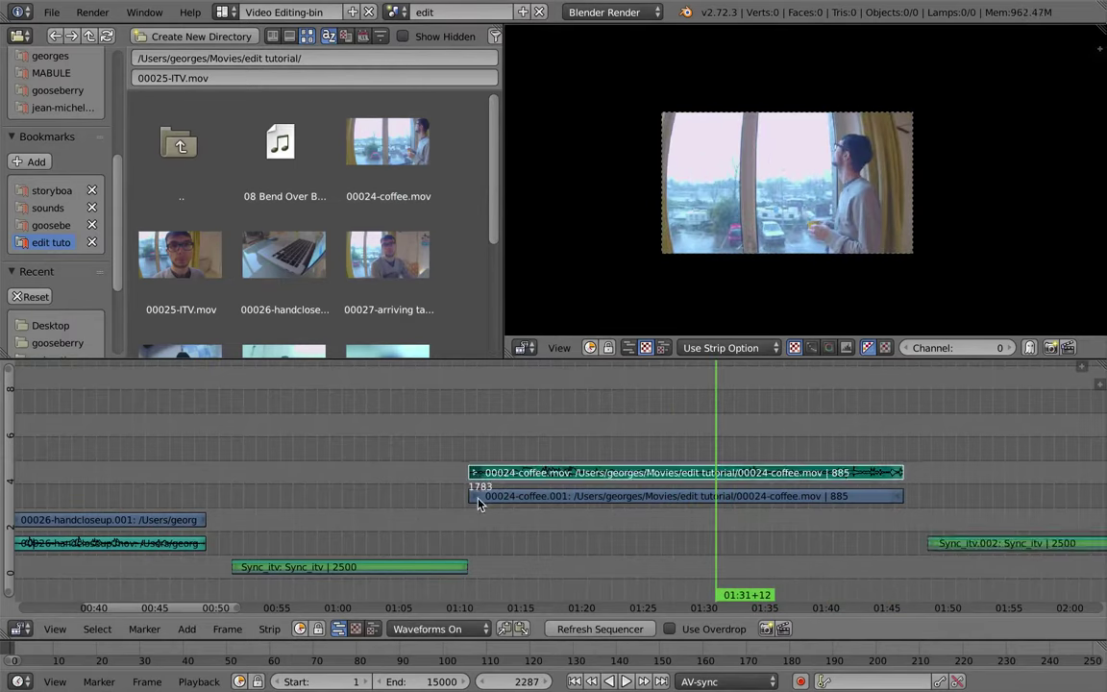
pyautogui.keyDown('shift'); pyautogui.rightClick(486, 496); pyautogui.keyUp('shift')
pyautogui.press('g')
pyautogui.click(726, 454)
pyautogui.moveTo(569, 429); pyautogui.dragTo(534, 422)
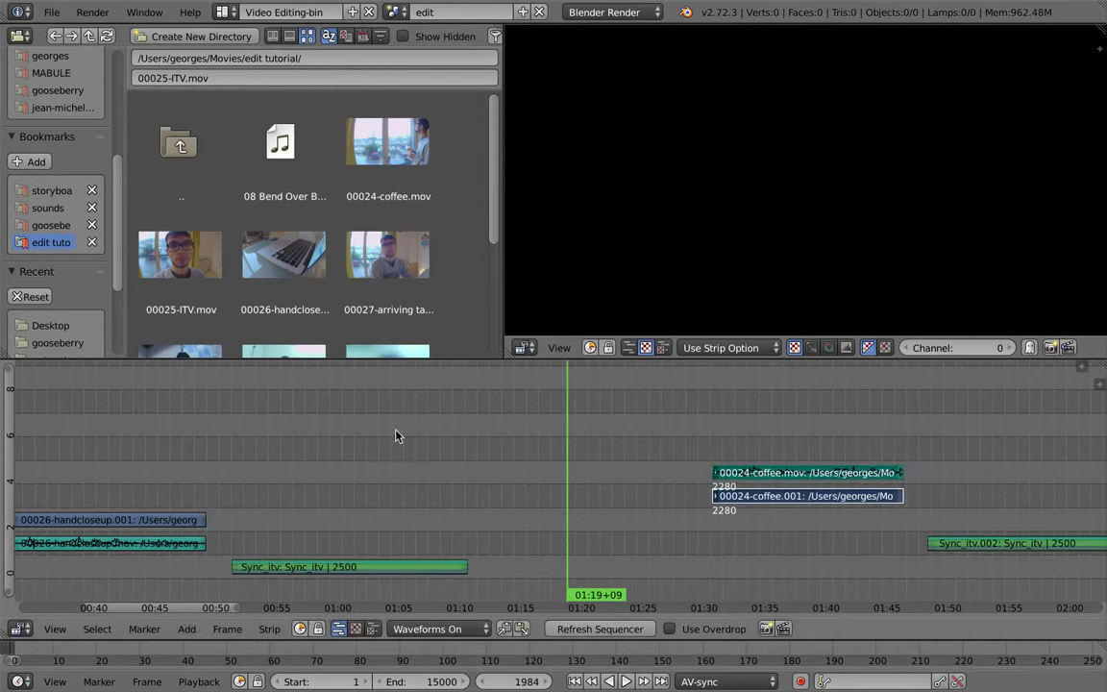
# Step: Look through the thumbnails of the remaining clips in the edit tutorial folder
pyautogui.moveTo(396, 436); pyautogui.dragTo(486, 435, button='middle')
pyautogui.moveTo(361, 260); pyautogui.dragTo(371, 159, button='middle')
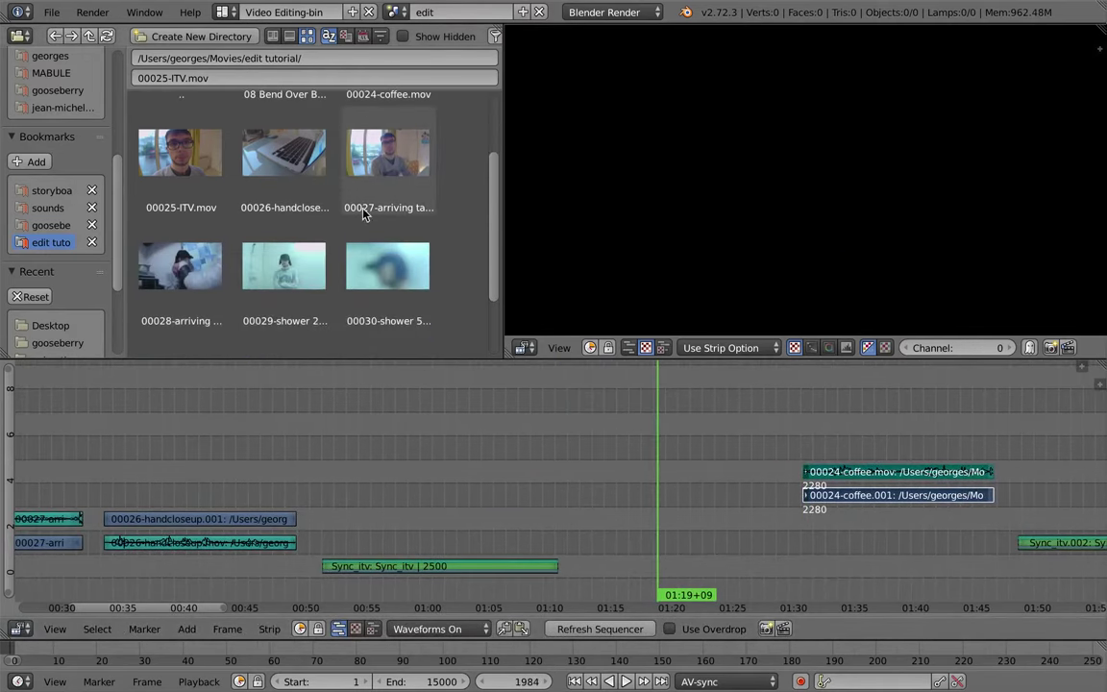
pyautogui.scroll(2, 362, 220)
pyautogui.scroll(-4, 337, 263)
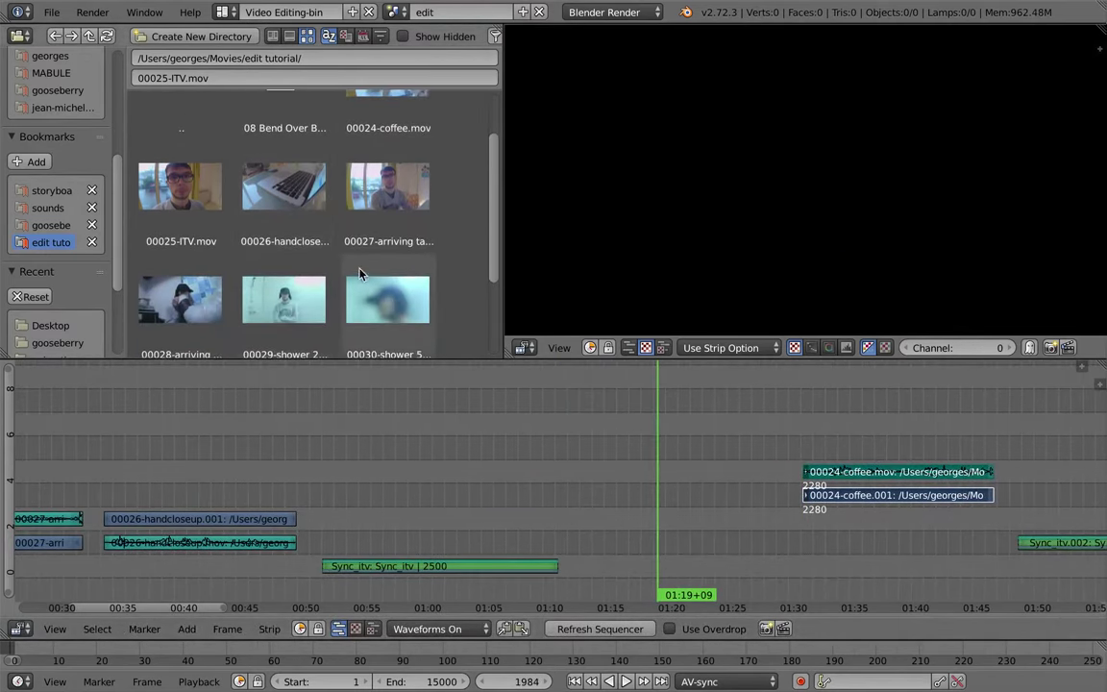
pyautogui.scroll(2, 397, 299)
pyautogui.scroll(1, 397, 299)
pyautogui.scroll(-2, 355, 289)
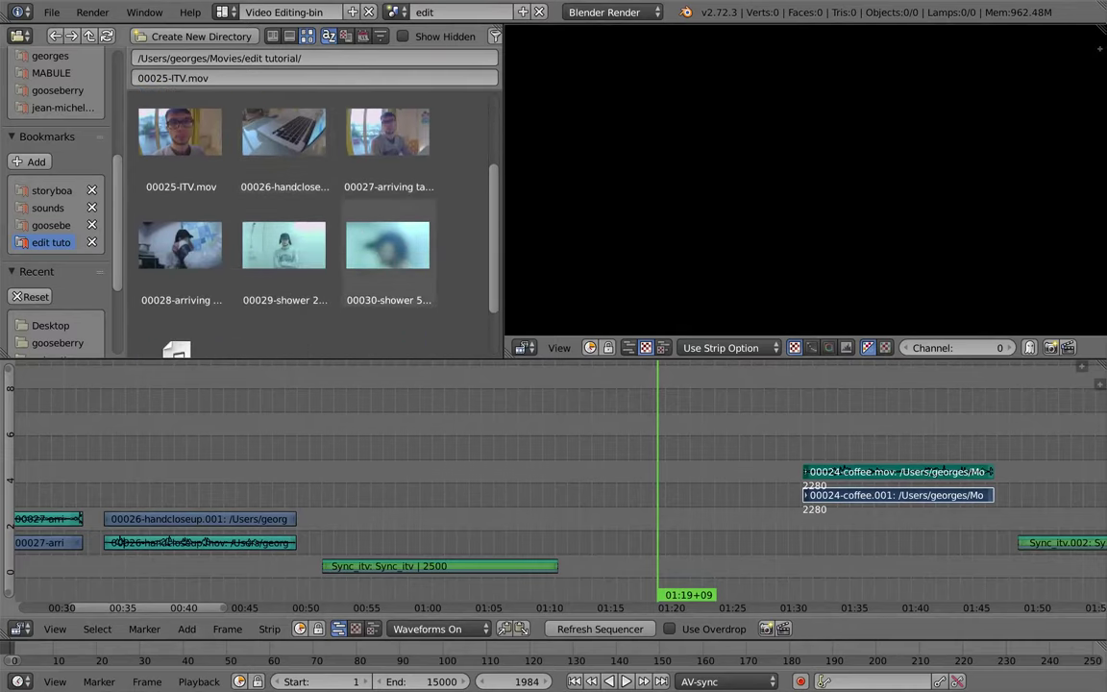
pyautogui.scroll(1, 319, 275)
pyautogui.scroll(1, 363, 316)
pyautogui.moveTo(364, 316); pyautogui.dragTo(361, 281, button='middle')
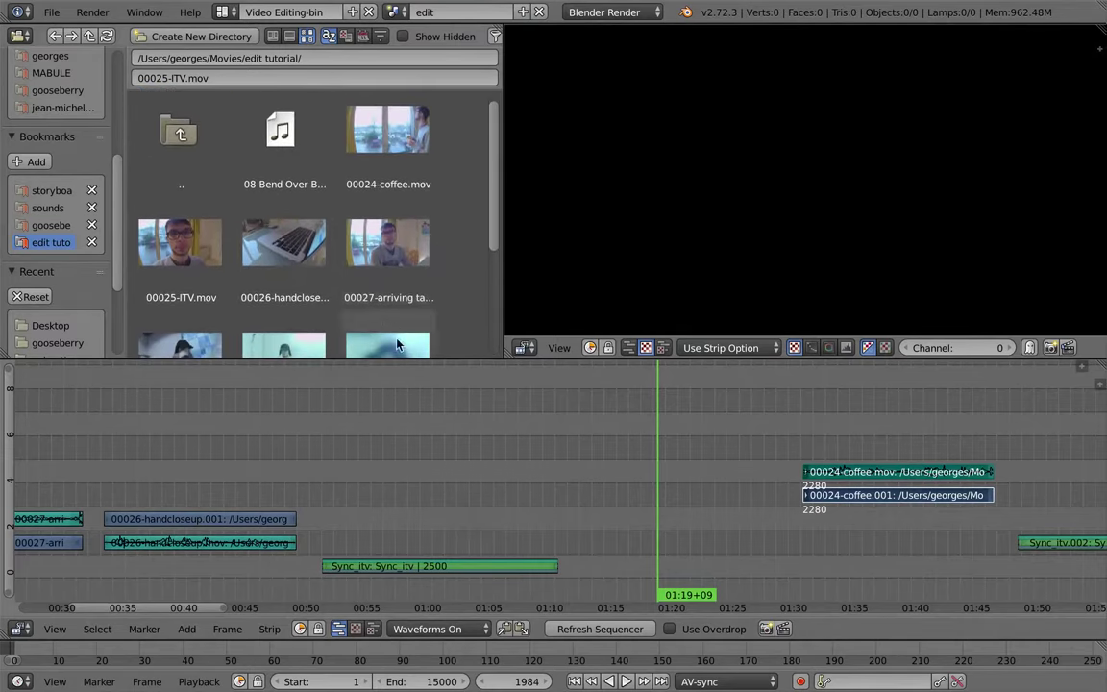
# Step: Mute the 00026-handcloseup audio strip, leaving its video strip selected
pyautogui.moveTo(349, 449); pyautogui.dragTo(490, 457, button='middle')
pyautogui.keyDown('ctrl'); pyautogui.hscroll(-2, 432, 516); pyautogui.keyUp('ctrl')
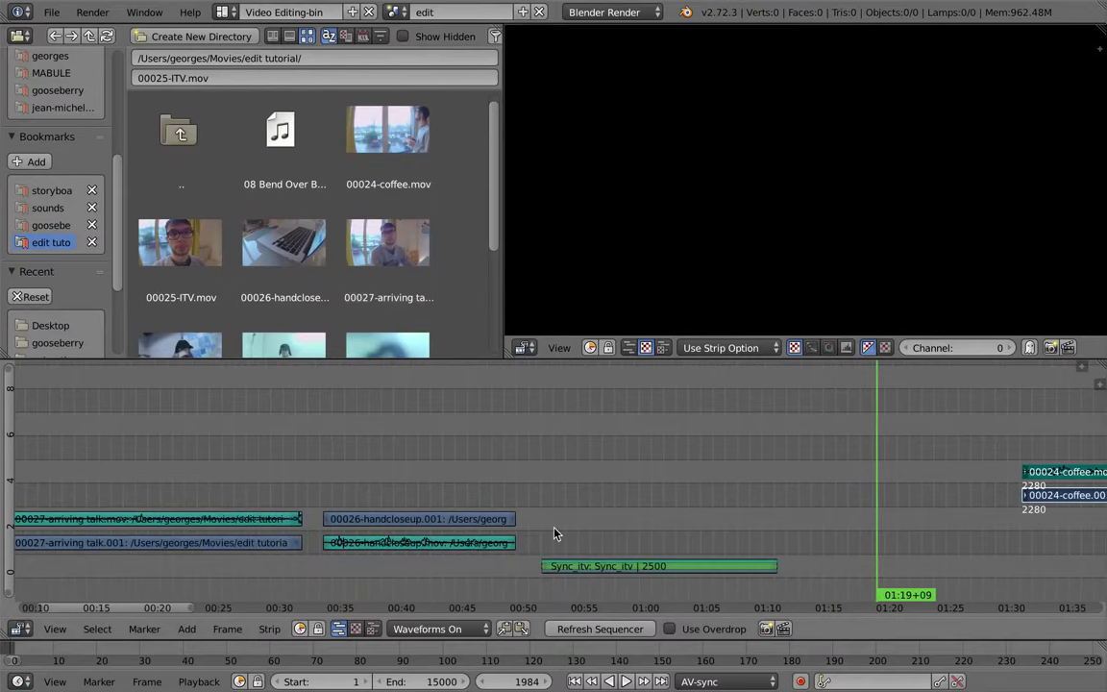
pyautogui.moveTo(554, 535); pyautogui.dragTo(610, 526)
pyautogui.rightClick(423, 524)
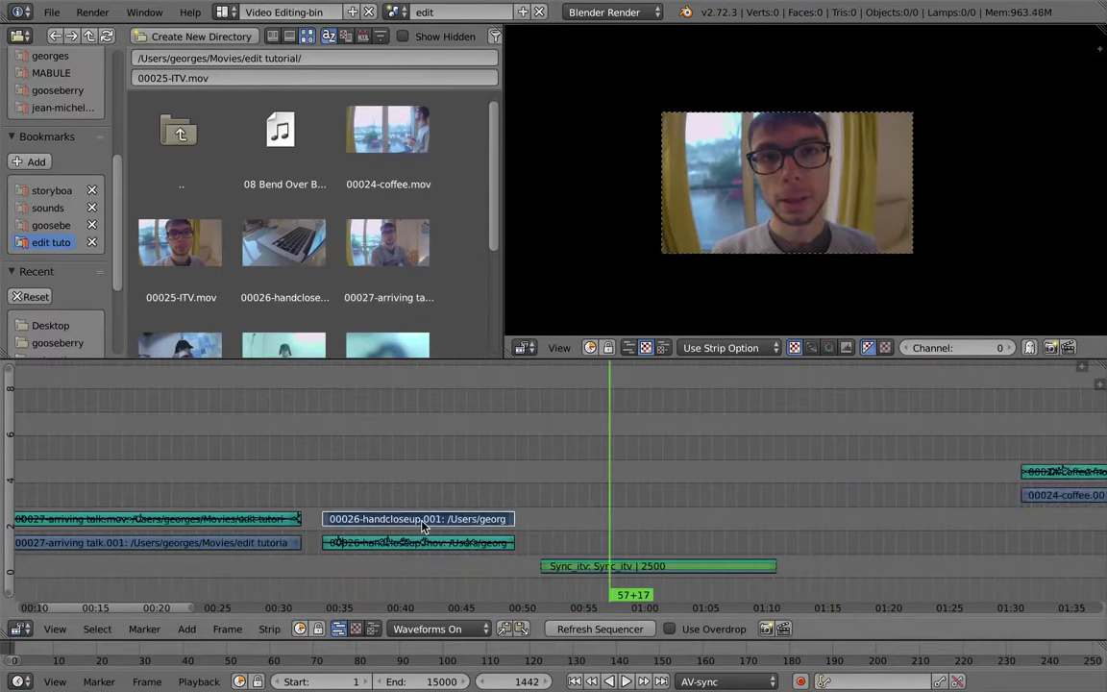
pyautogui.rightClick(423, 544)
pyautogui.press('h')
pyautogui.rightClick(421, 525)
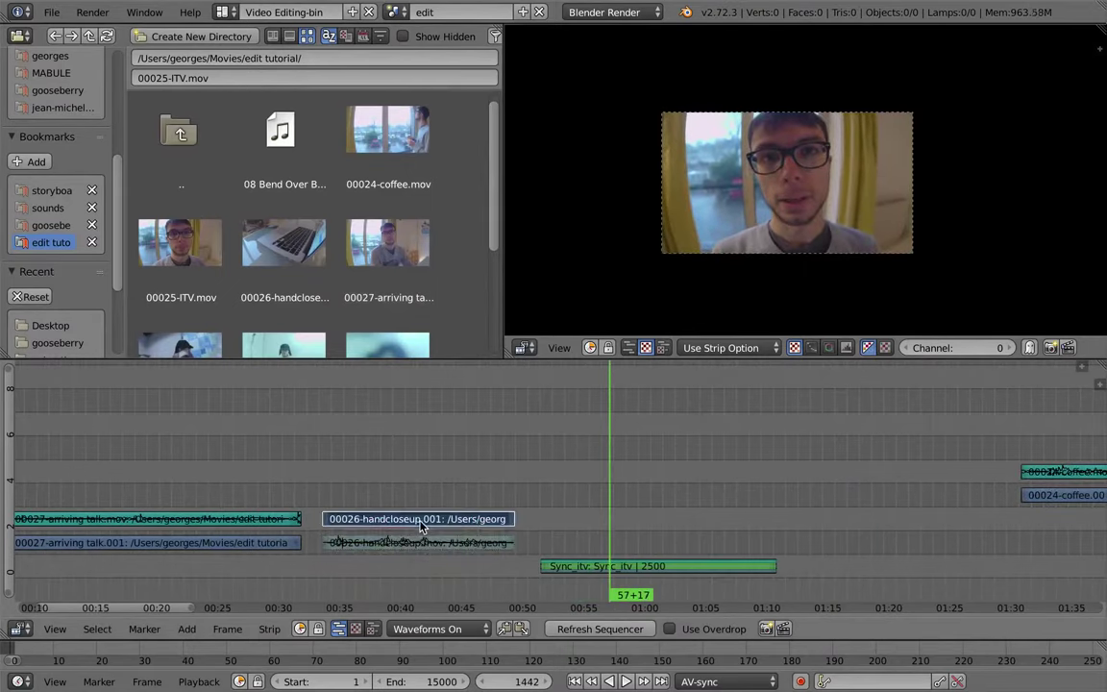
# Step: Scrub through the hand close-up clip and leave the playhead at about 43+13
pyautogui.moveTo(394, 483); pyautogui.dragTo(487, 503)
pyautogui.press('g')
pyautogui.rightClick(688, 509)
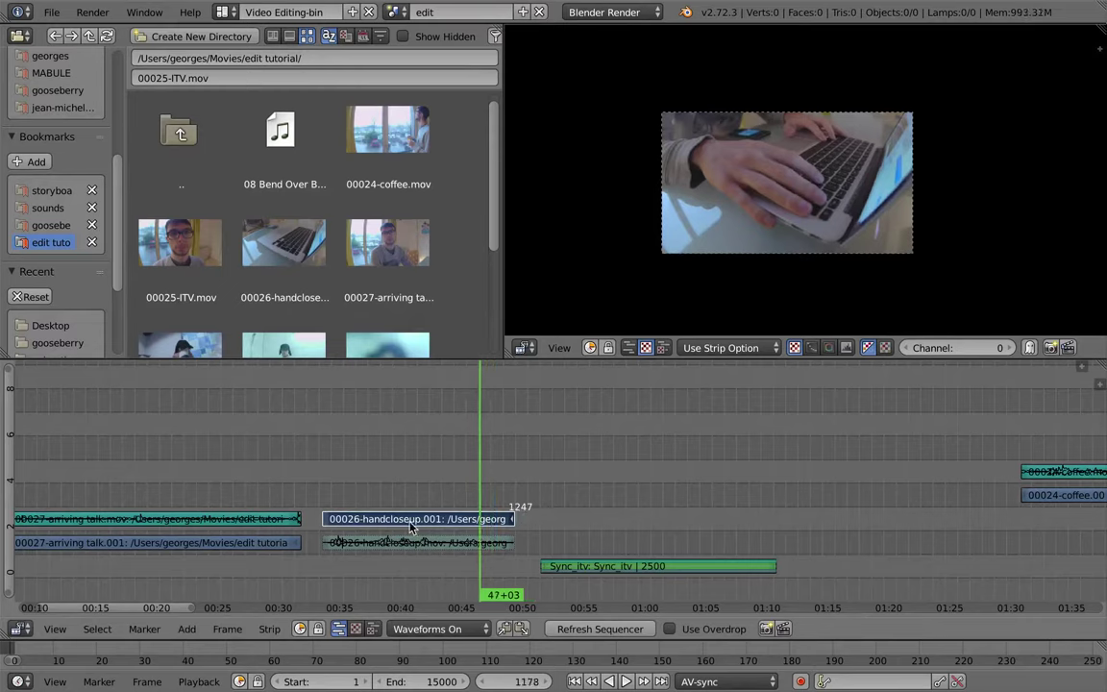
pyautogui.moveTo(410, 526); pyautogui.dragTo(437, 510)
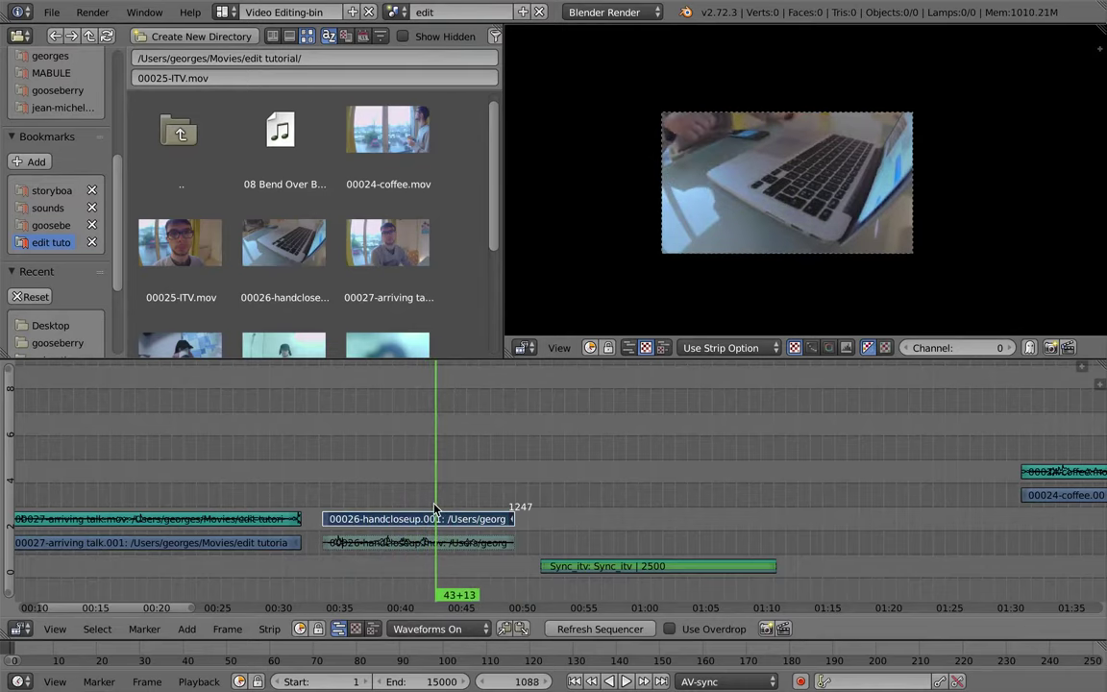
# Step: Maximize the sequencer with the overdrop preview on and play the hand close-up clip briefly around 43+03
pyautogui.hotkey('ctrl', 'Up')
pyautogui.click(692, 680)
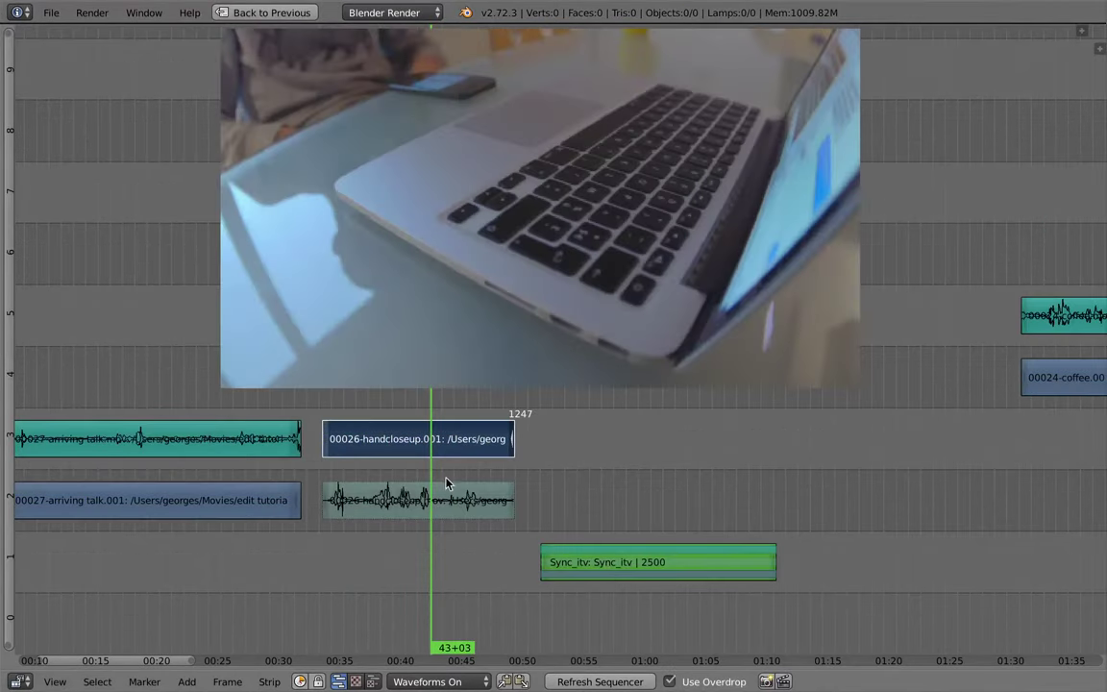
pyautogui.hotkey('alt', 'a')
pyautogui.hotkey('alt', 'a')
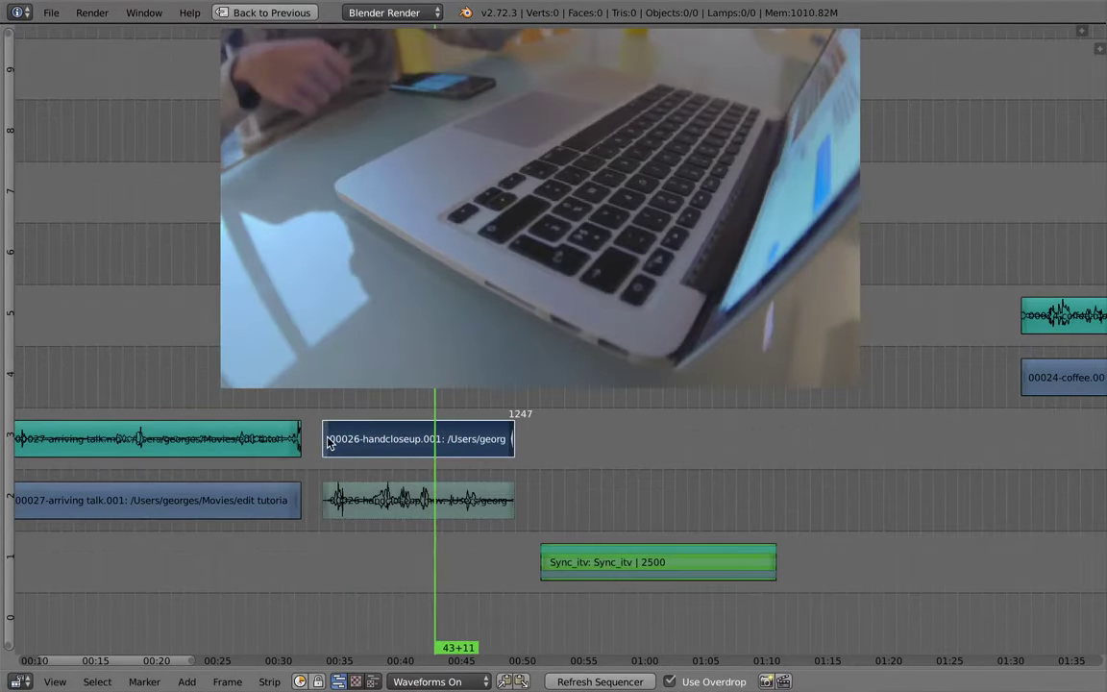
# Step: Trim the start of the hand close-up video strip to about 00:43, play it and cut it at 45+17
pyautogui.click(434, 451)
pyautogui.hotkey('shift', 's')
pyautogui.click(432, 449)
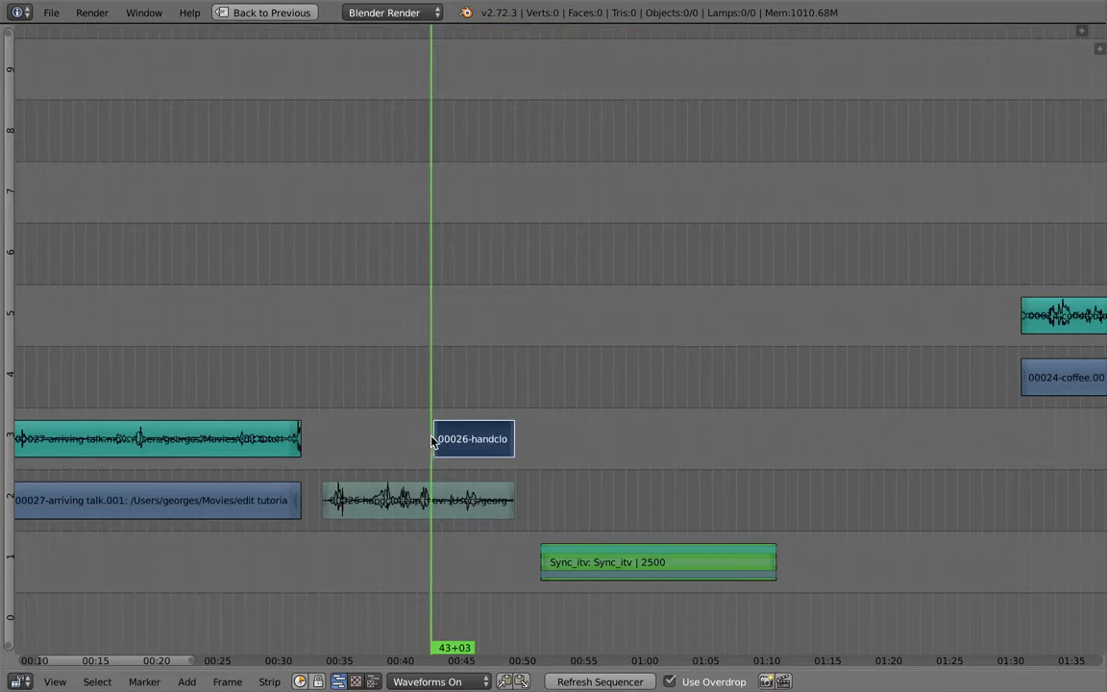
pyautogui.hotkey('alt', 'a')
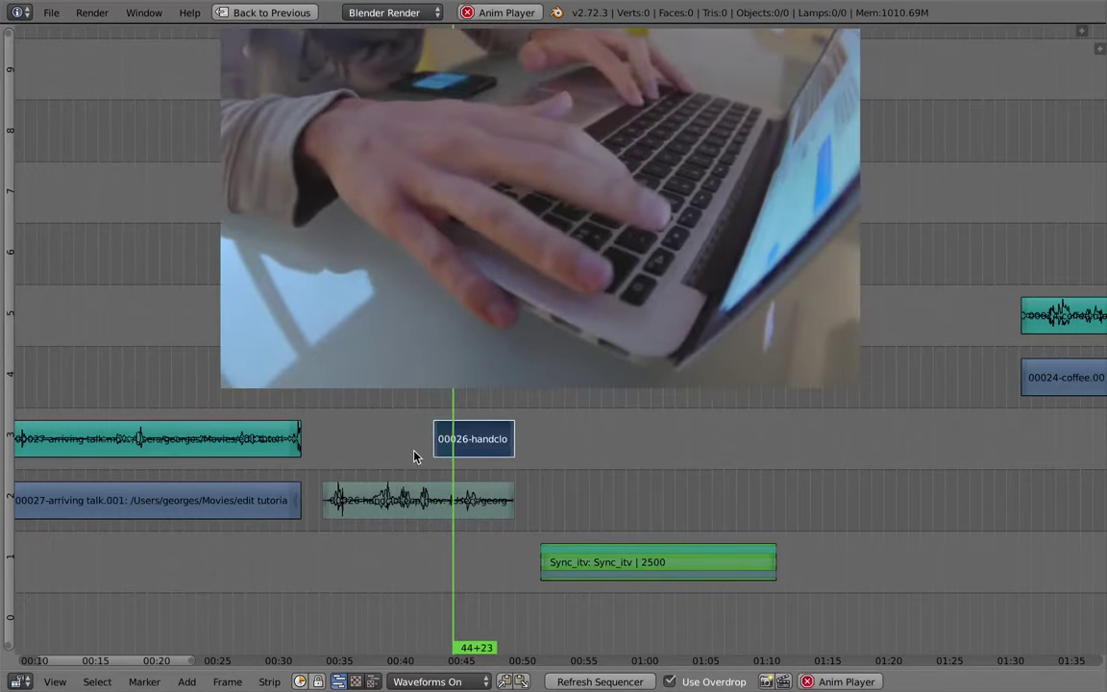
pyautogui.hotkey('alt', 'a')
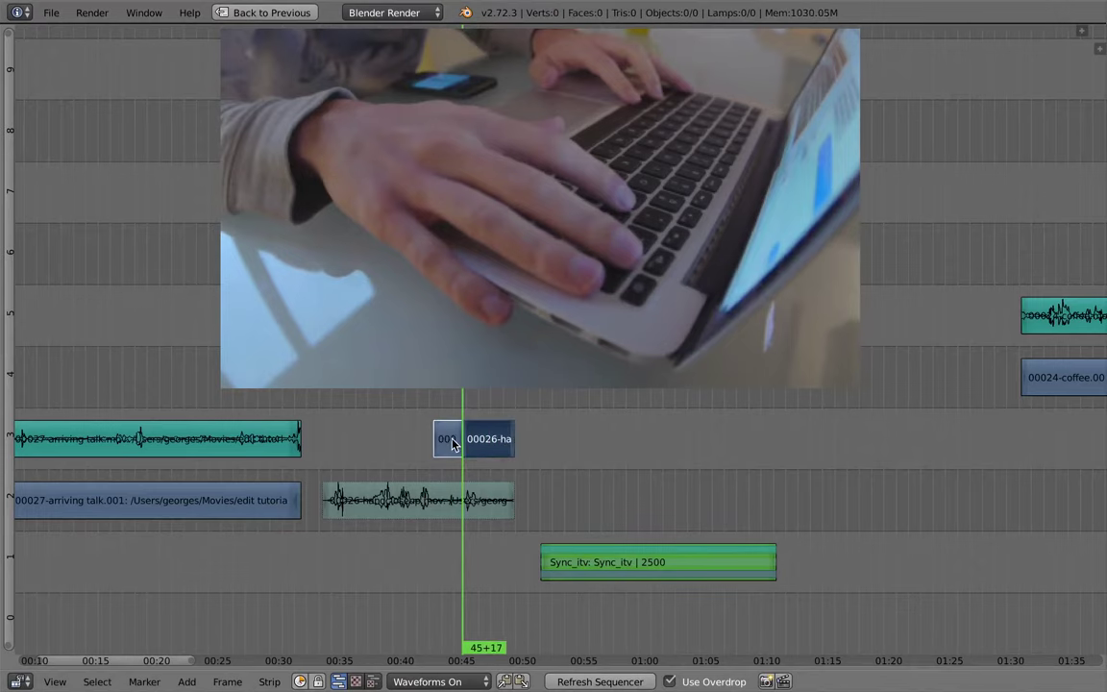
# Step: Move the first hand close-up piece to channel 2, past the end of the first Sync_itv strip at about 01:12
pyautogui.press('g')
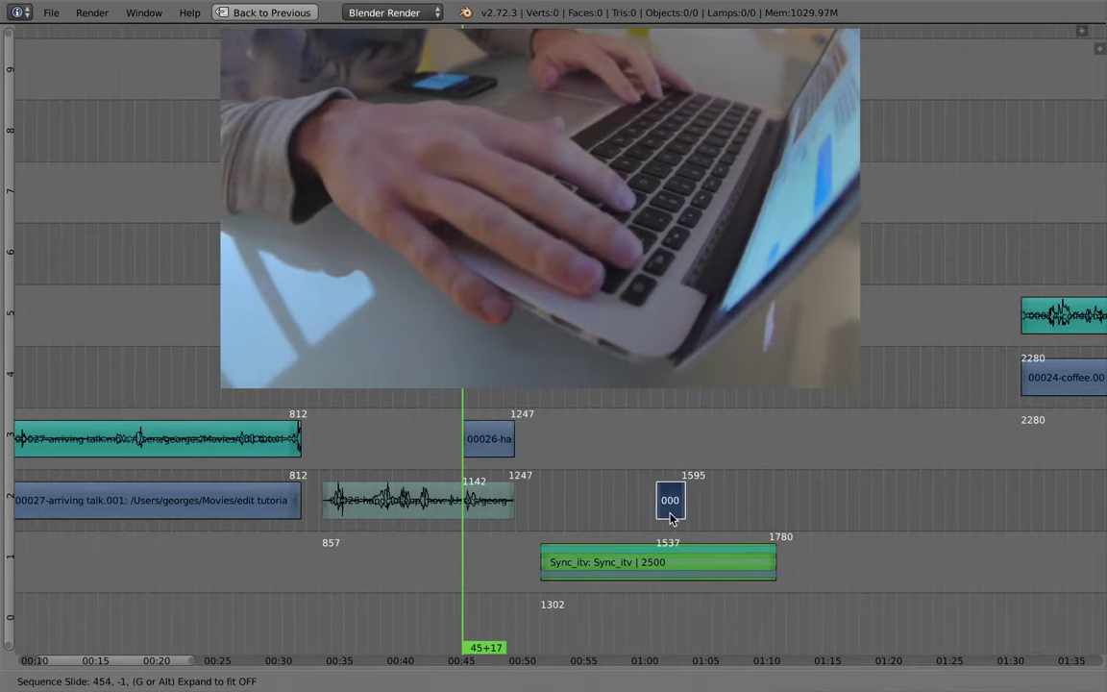
pyautogui.click(622, 502)
pyautogui.press('g')
pyautogui.click(798, 510)
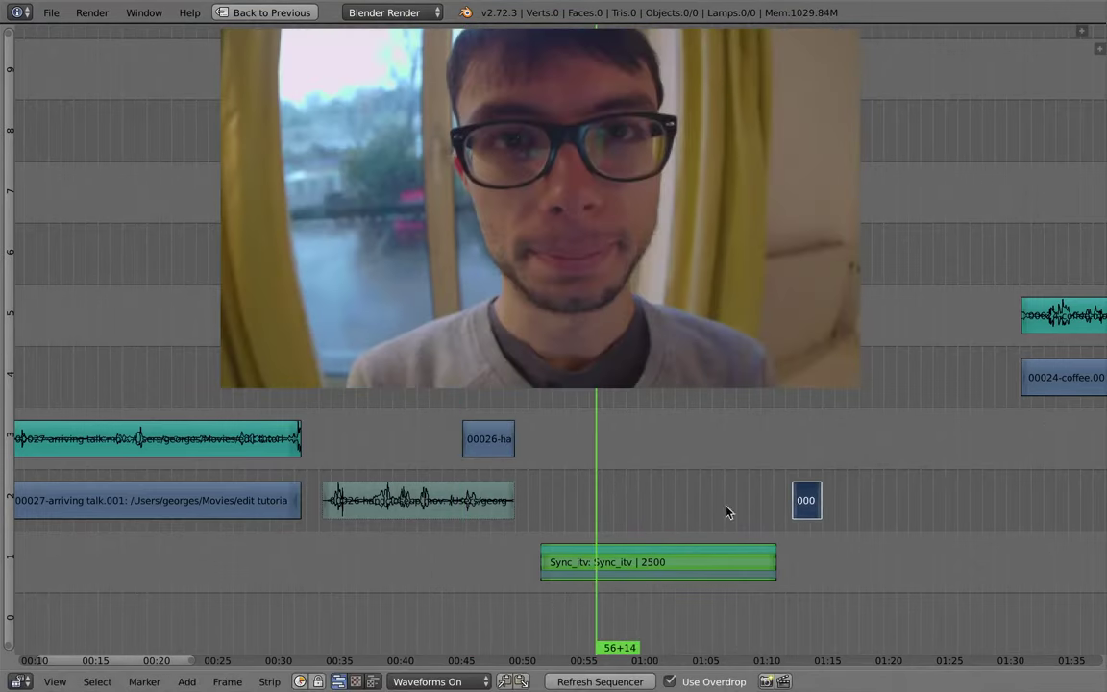
# Step: Play the interview up to 01:01+04 and move the short hand close-up piece over it on channel 2, starting at about 01:01
pyautogui.moveTo(617, 423); pyautogui.dragTo(547, 434, button='middle')
pyautogui.click(561, 514)
pyautogui.hotkey('alt', 'a')
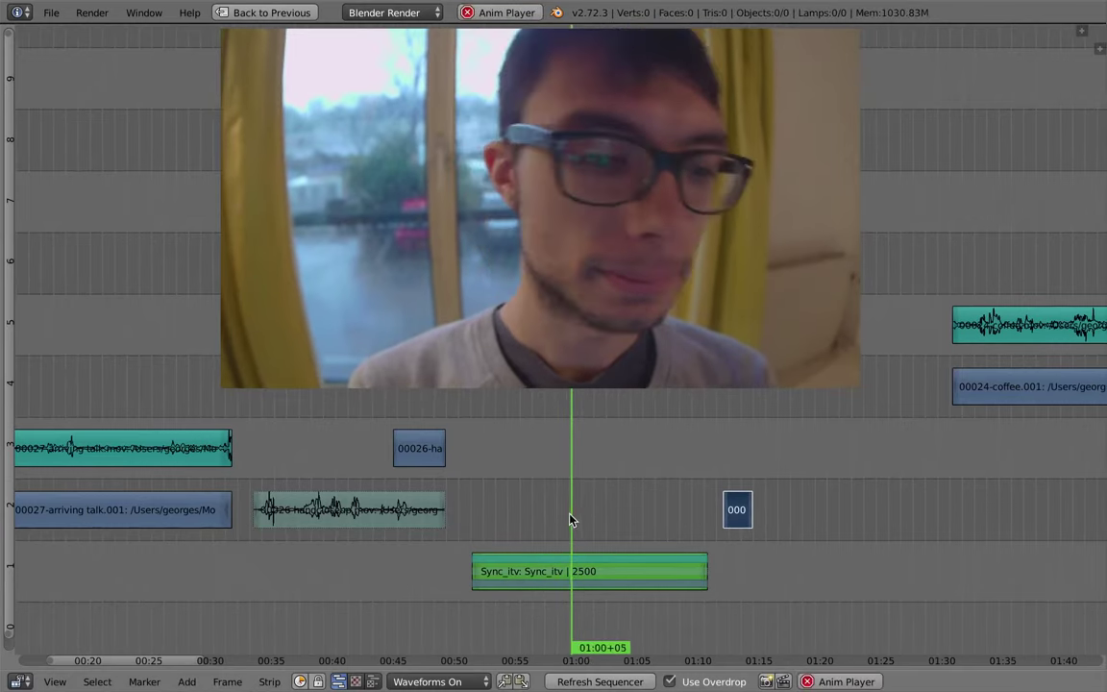
pyautogui.hotkey('alt', 'a')
pyautogui.press('g')
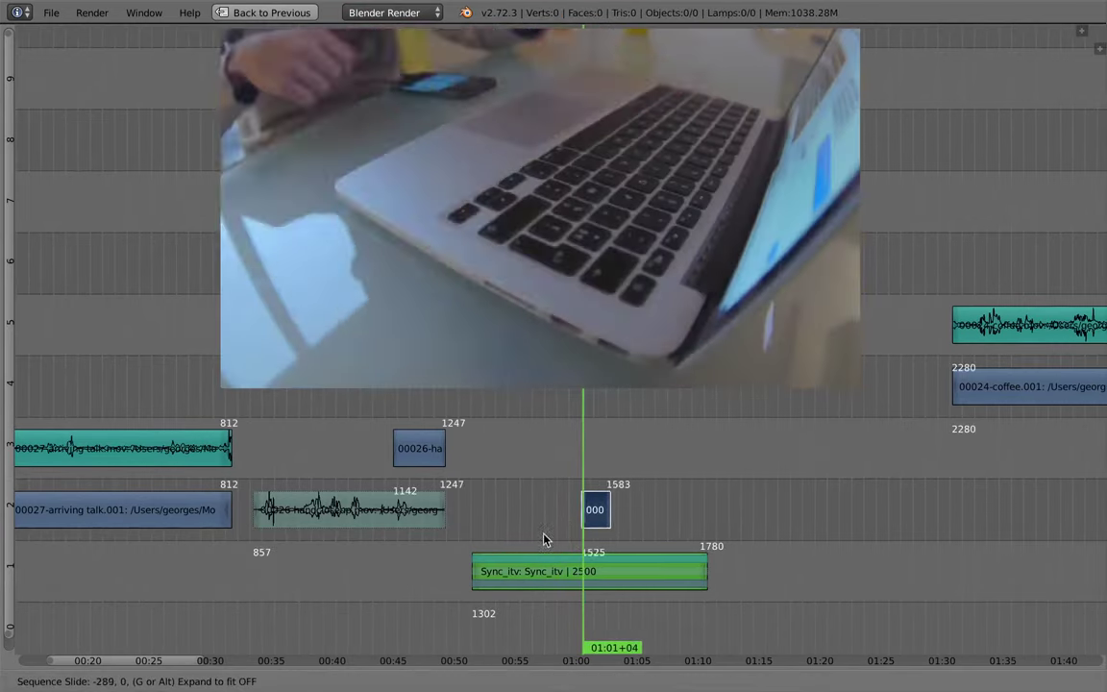
pyautogui.click(549, 538)
# Step: Play past the cutaway to 01:05+00 and place a duplicate of the remaining hand close-up piece there on channel 2
pyautogui.click(564, 524)
pyautogui.hotkey('alt', 'a')
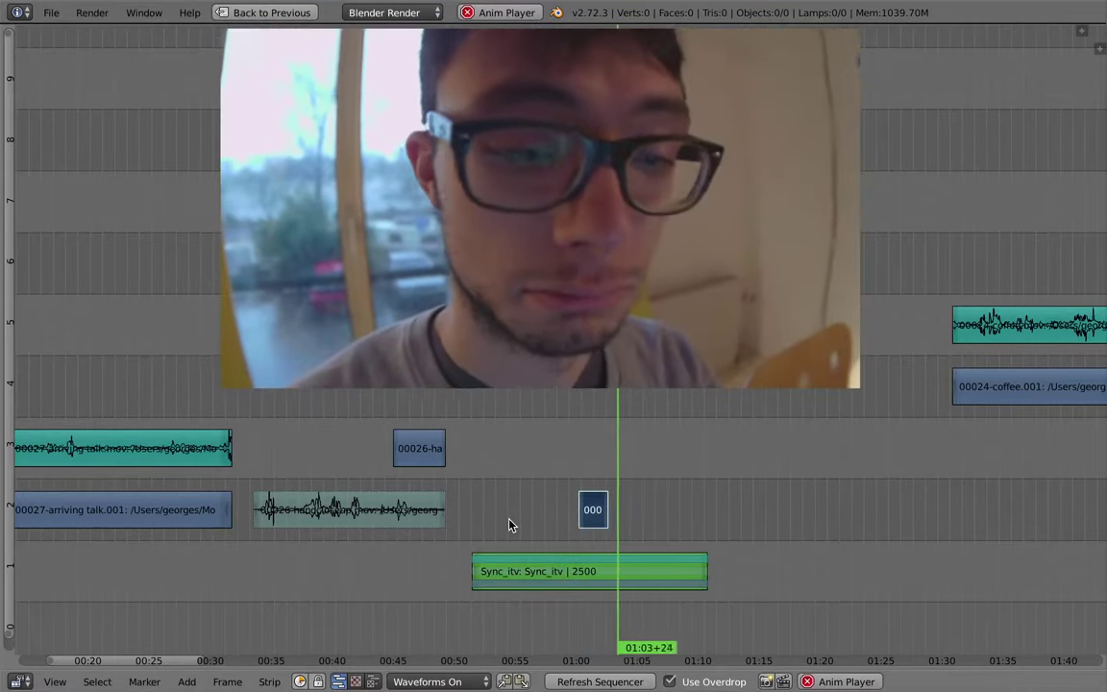
pyautogui.hotkey('alt', 'a')
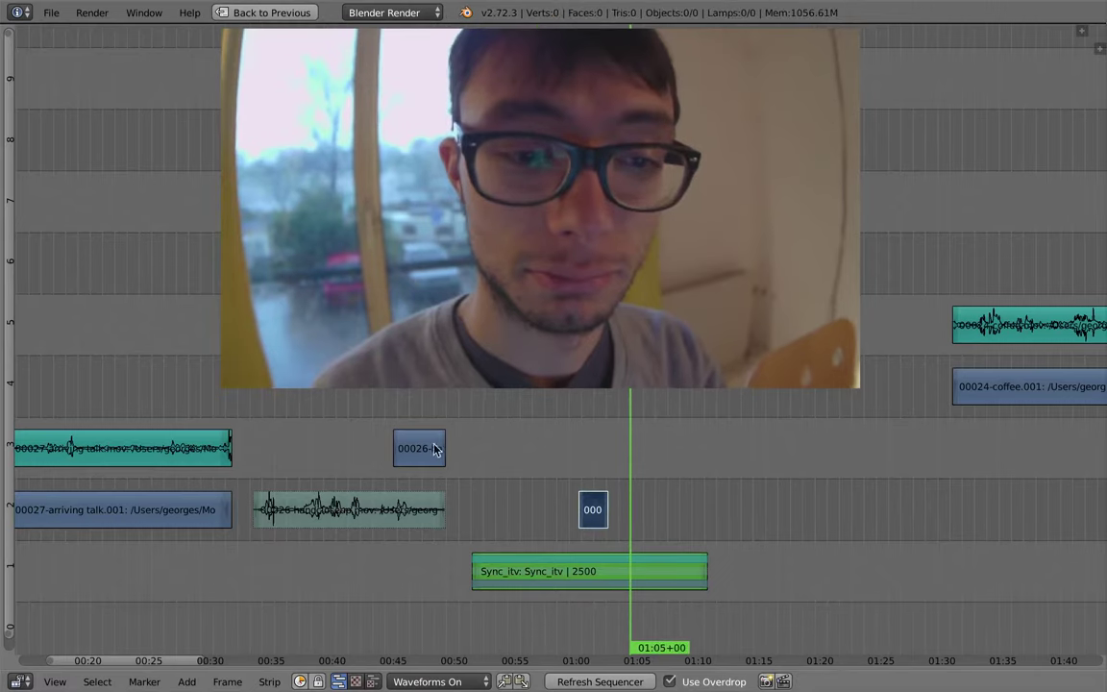
pyautogui.hotkey('shift', 'd')
pyautogui.click(673, 516)
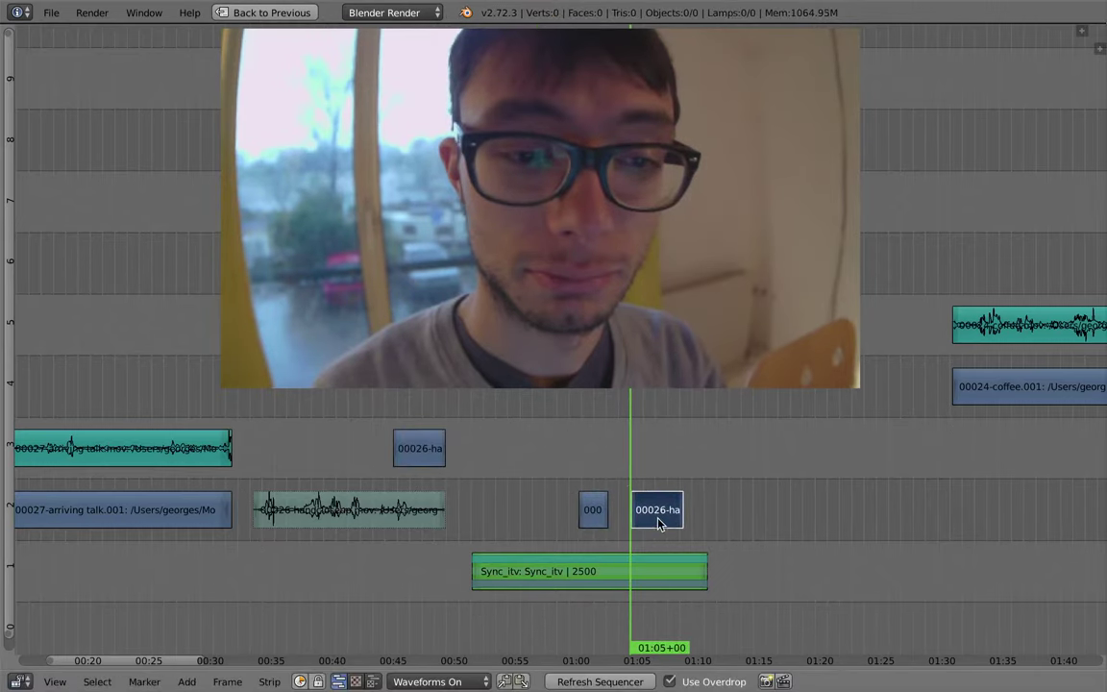
# Step: Shorten the duplicated hand close-up strip from its end, so it stops at about 01:06+15
pyautogui.rightClick(679, 515)
pyautogui.press('g')
pyautogui.click(649, 519)
pyautogui.scroll(5, 653, 548)
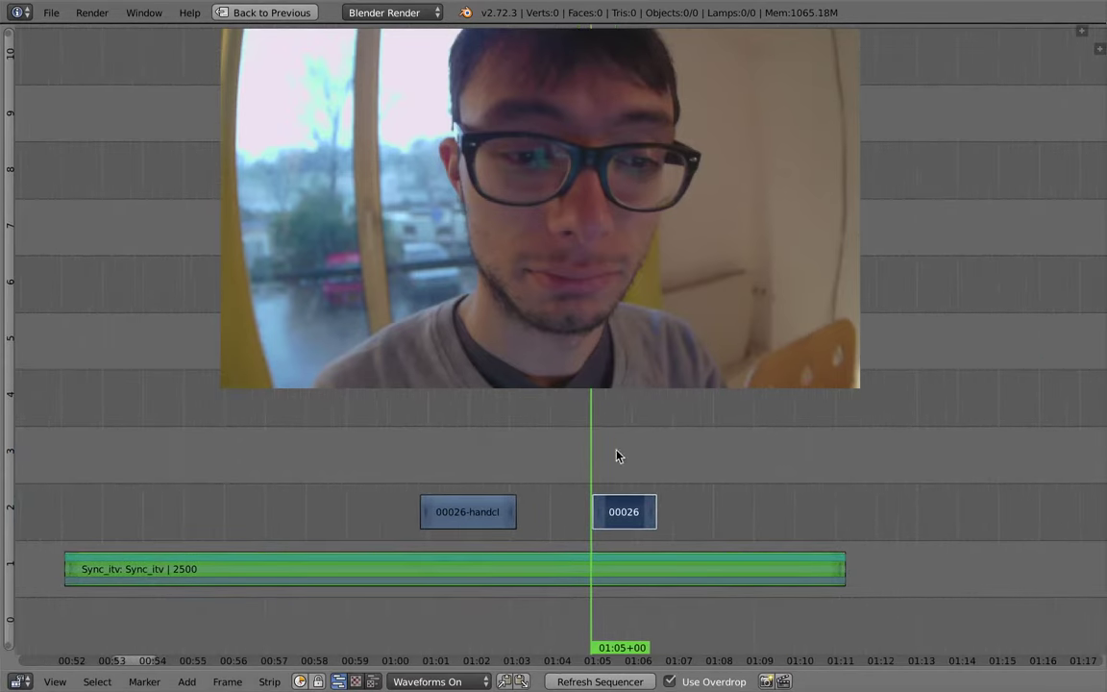
pyautogui.moveTo(559, 463); pyautogui.dragTo(572, 471, button='middle')
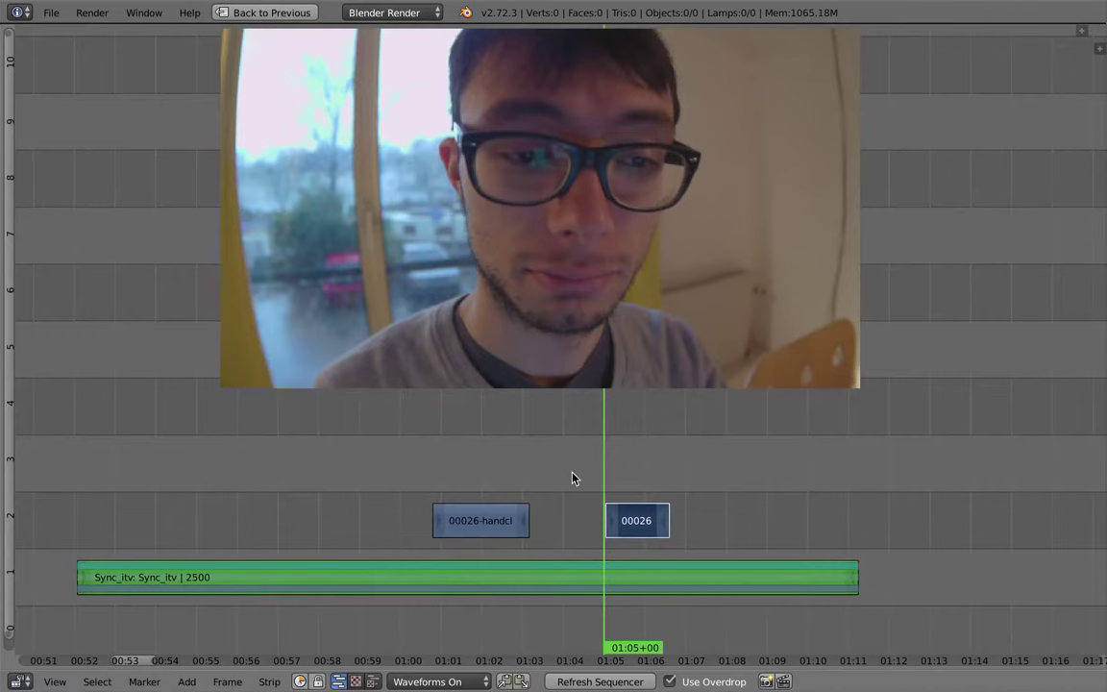
# Step: Slip the contents of the second hand close-up cutaway without moving the strip, and play it back from 01:04+19
pyautogui.click(270, 682)
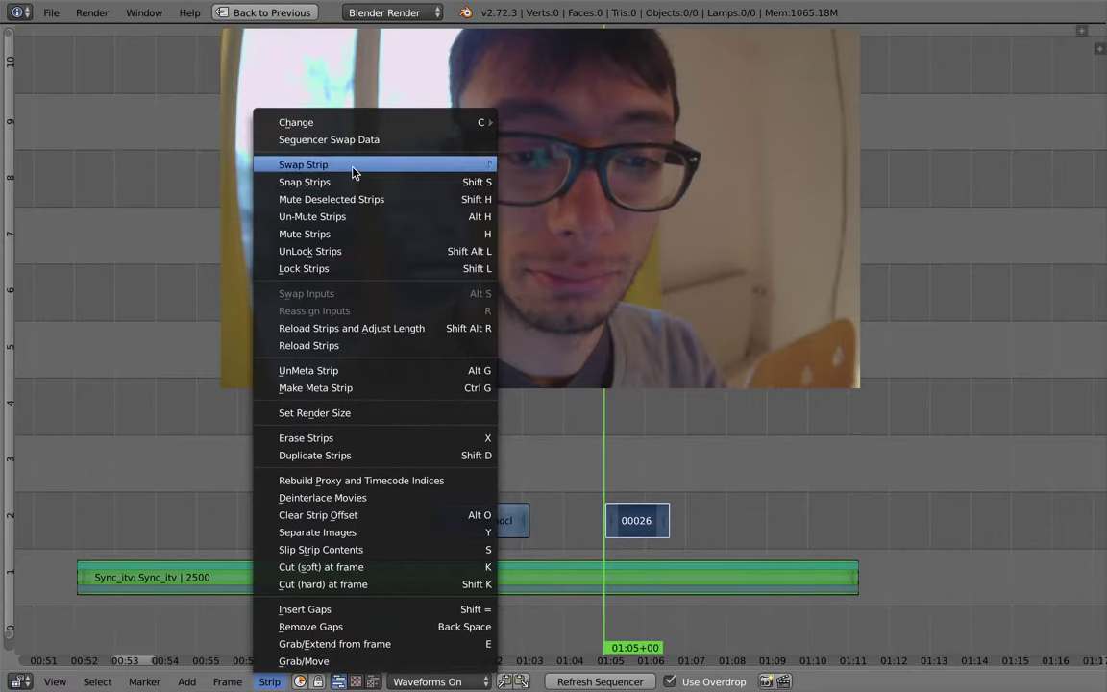
pyautogui.moveTo(354, 168)
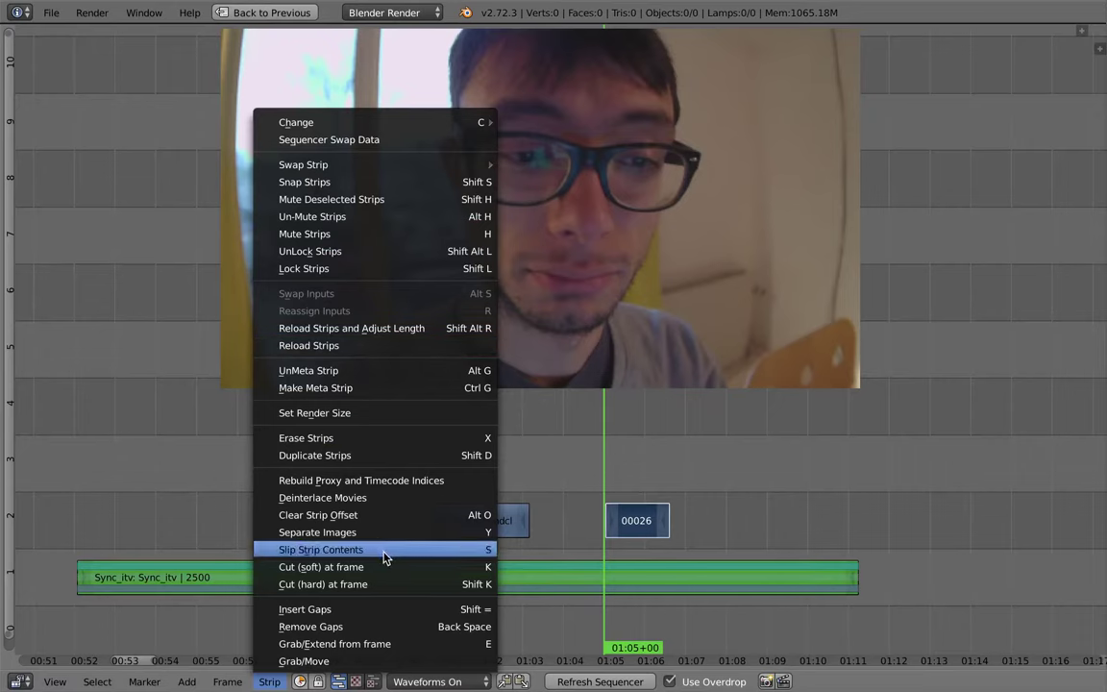
pyautogui.rightClick(646, 524)
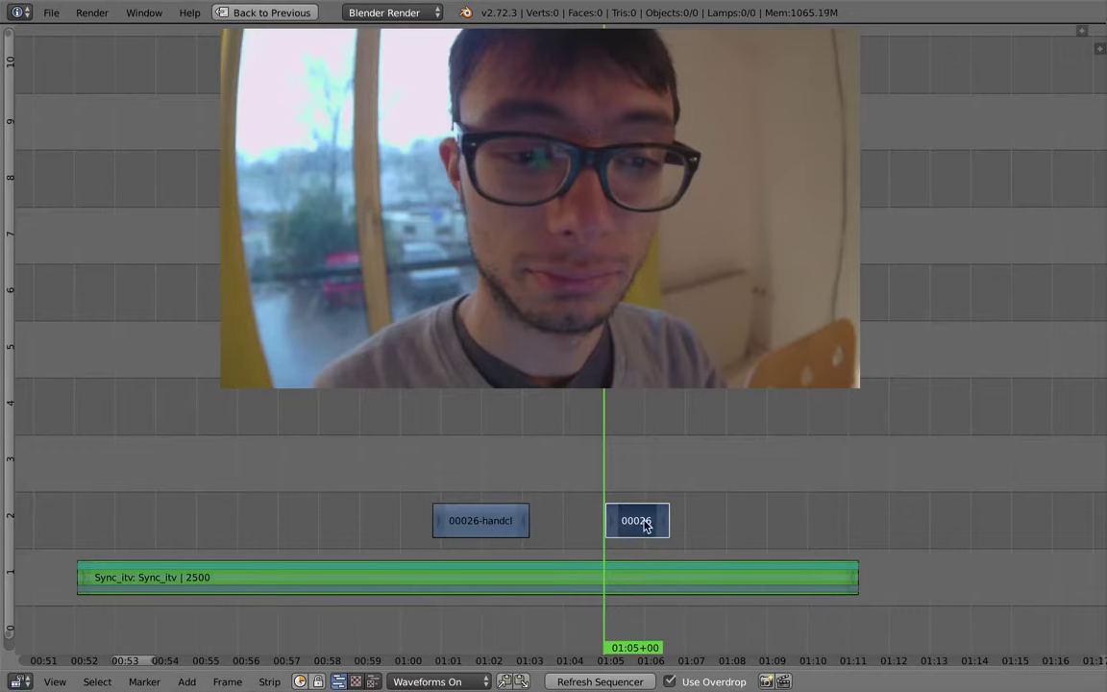
pyautogui.press('s')
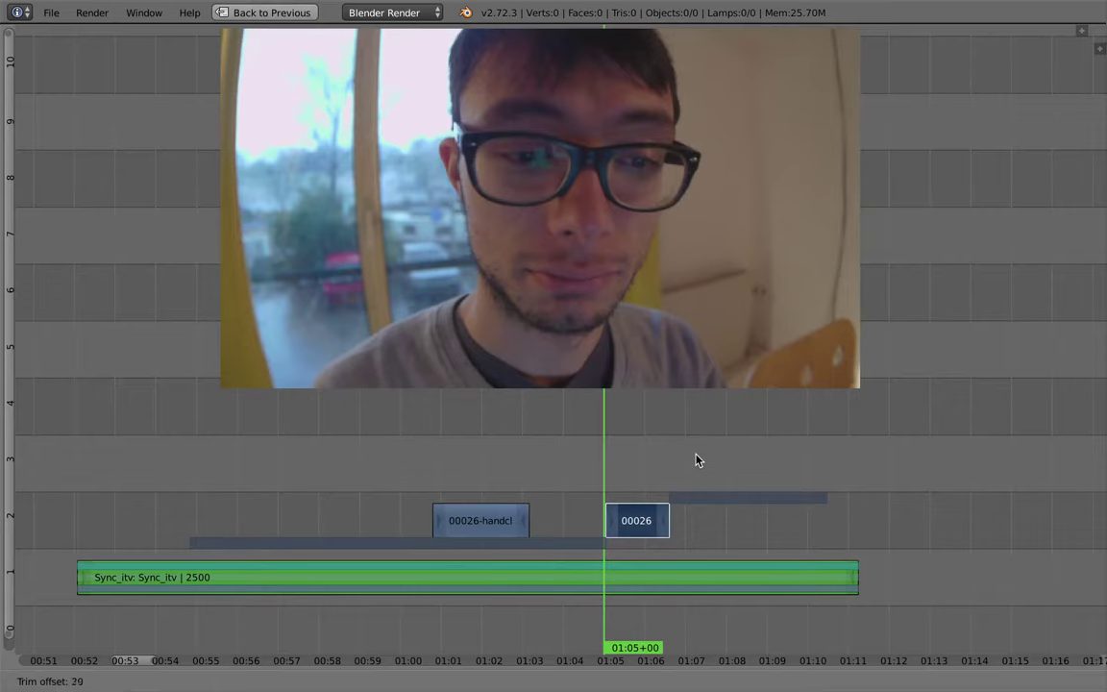
pyautogui.click(673, 466)
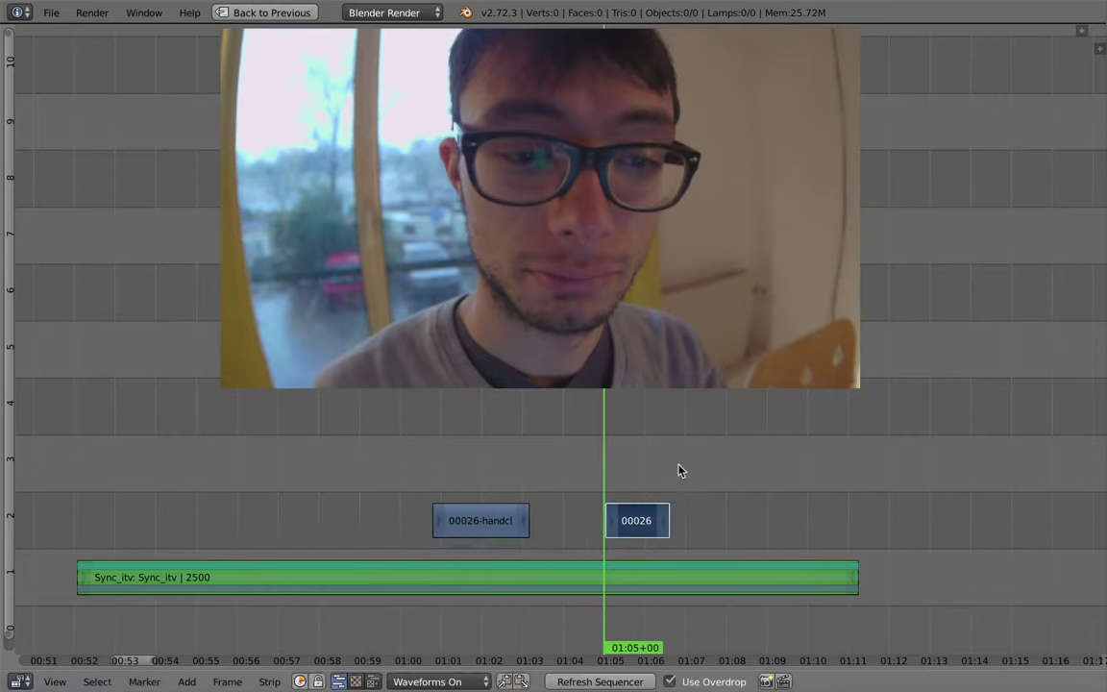
pyautogui.click(610, 481)
pyautogui.click(596, 487)
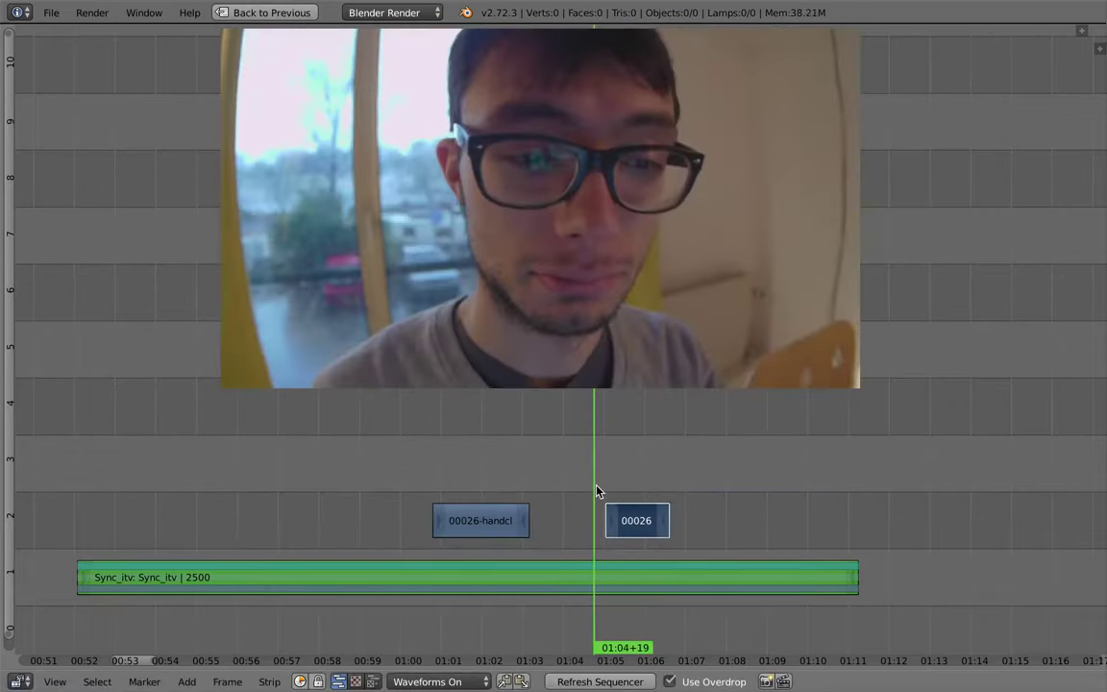
pyautogui.hotkey('alt', 'a')
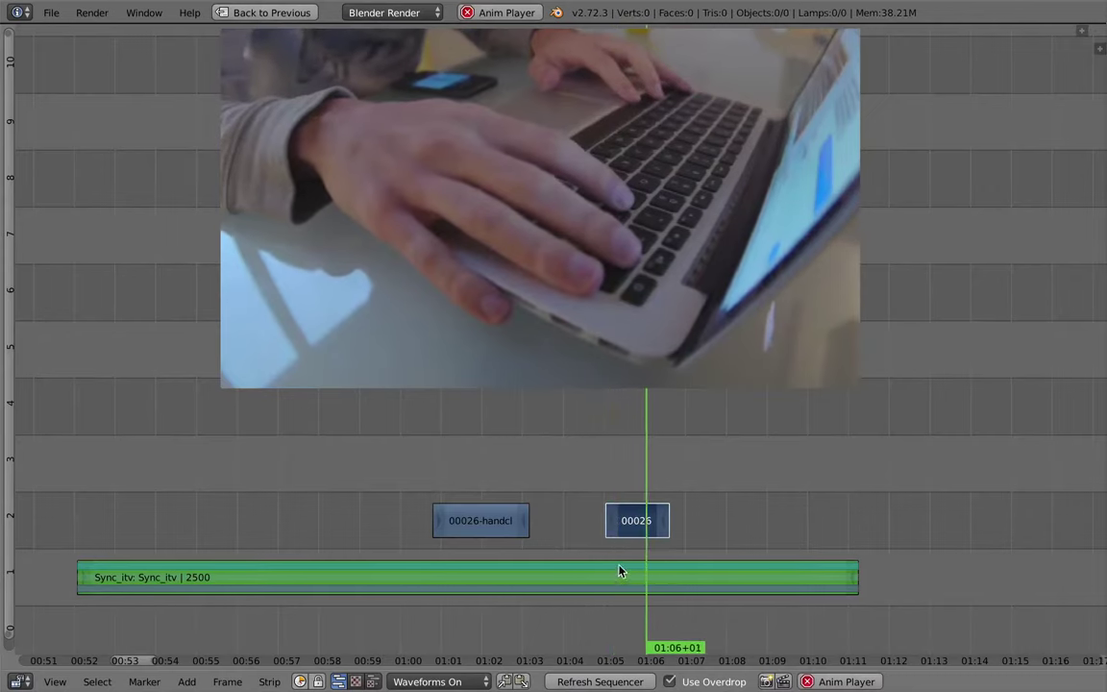
pyautogui.hotkey('alt', 'a')
# Step: Slip the second hand close-up's contents again to find a moment of the hands typing, and preview the result
pyautogui.moveTo(627, 490); pyautogui.dragTo(608, 469, button='middle')
pyautogui.click(600, 478)
pyautogui.press('s')
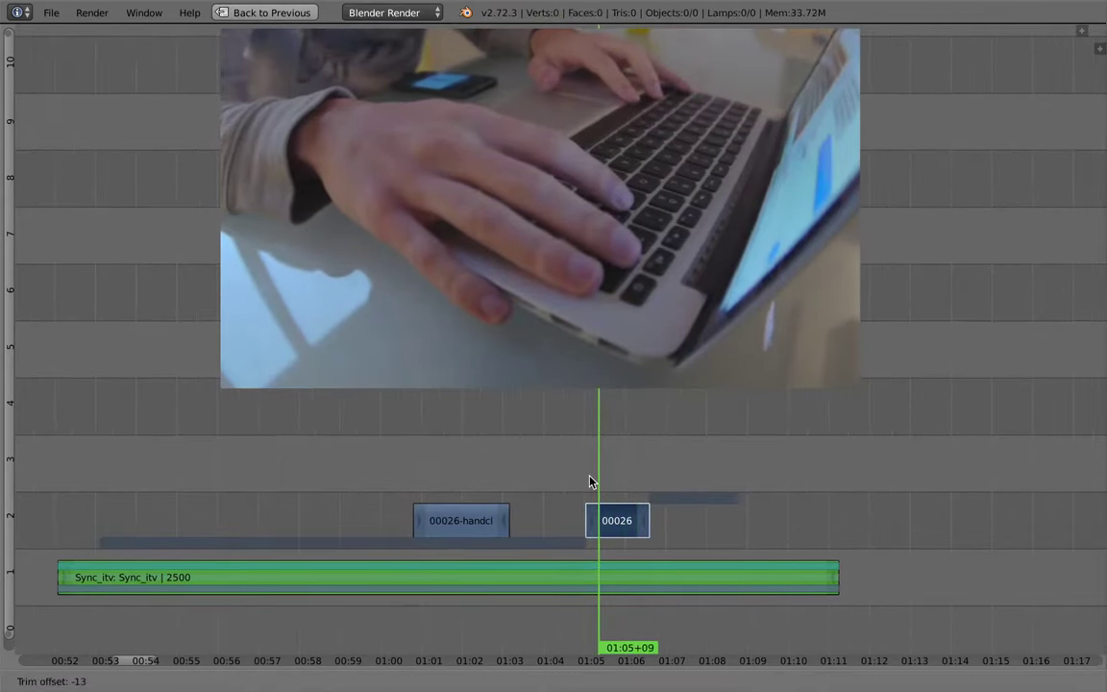
pyautogui.moveTo(567, 484)
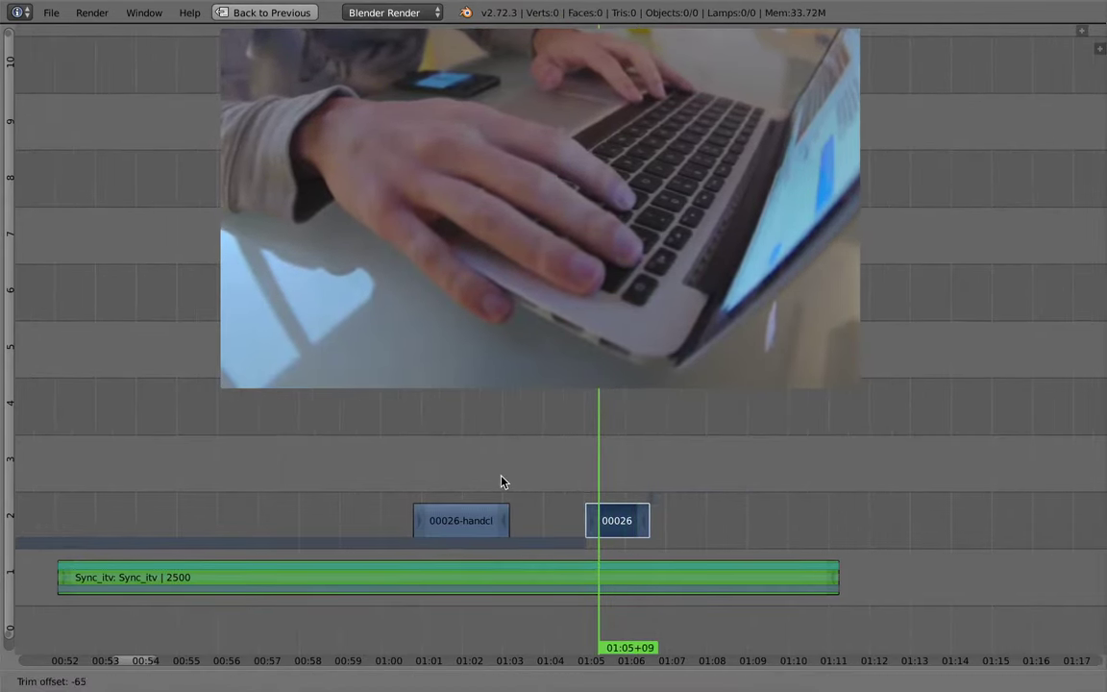
pyautogui.moveTo(727, 467)
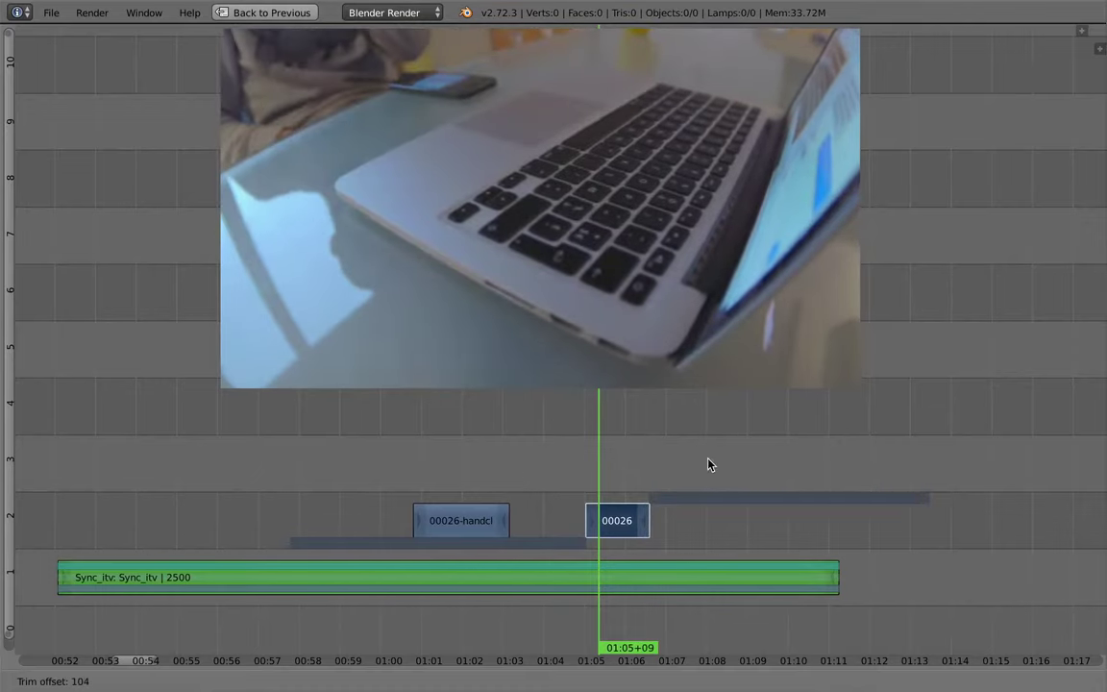
pyautogui.moveTo(675, 461)
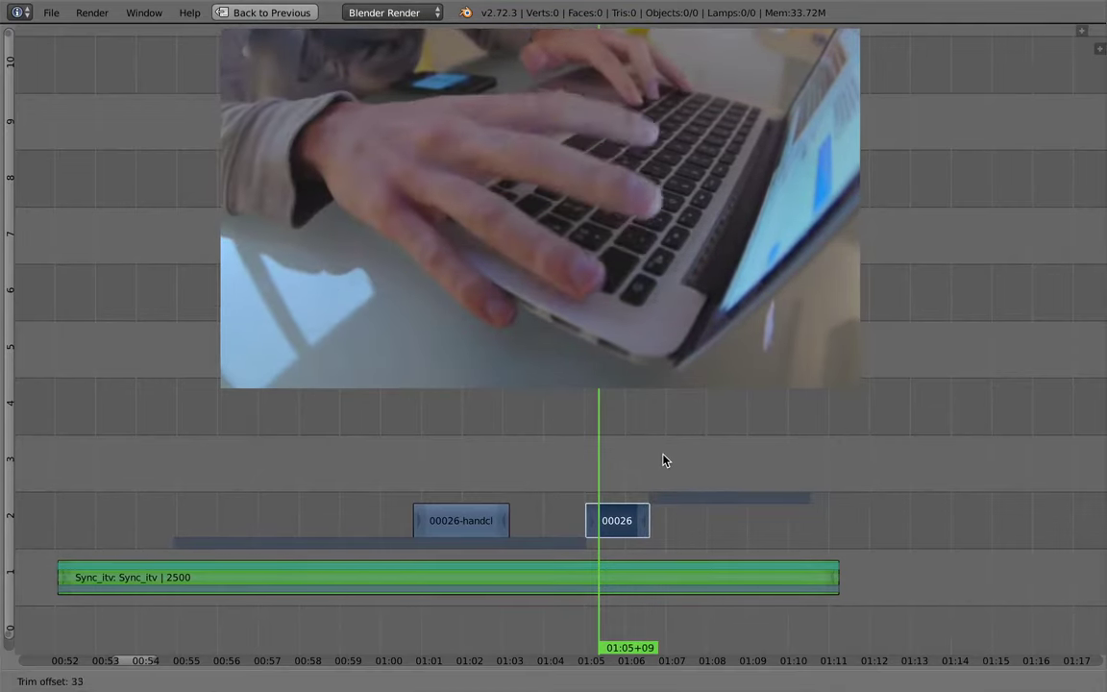
pyautogui.click(625, 467)
pyautogui.hotkey('alt', 'a')
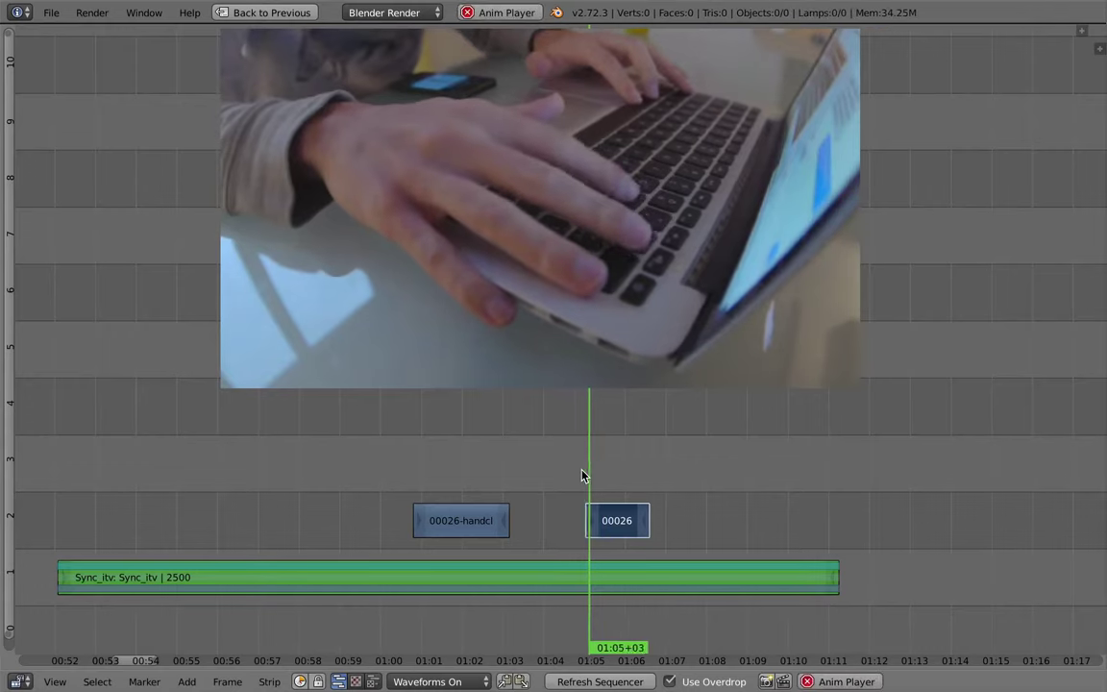
pyautogui.click(585, 468)
pyautogui.click(545, 472)
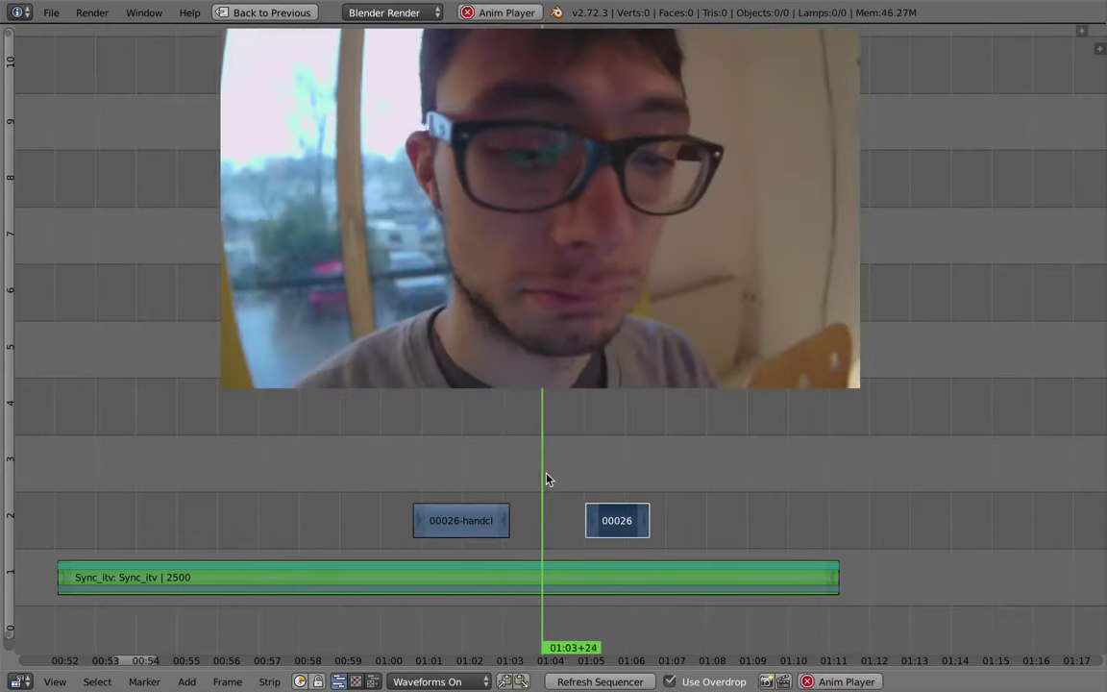
# Step: Move the second hand close-up strip earlier on channel 2, so it starts at about 01:04
pyautogui.hotkey('alt', 'a')
pyautogui.press('g')
pyautogui.click(562, 499)
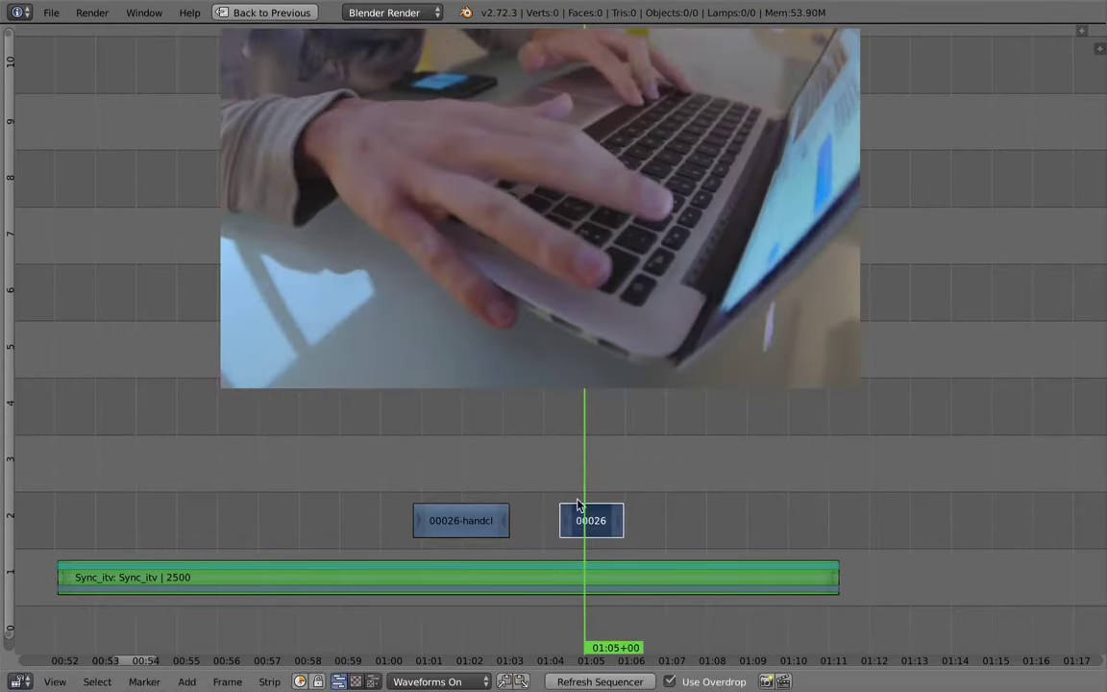
pyautogui.hotkey('alt', 'a')
pyautogui.hotkey('alt', 'a')
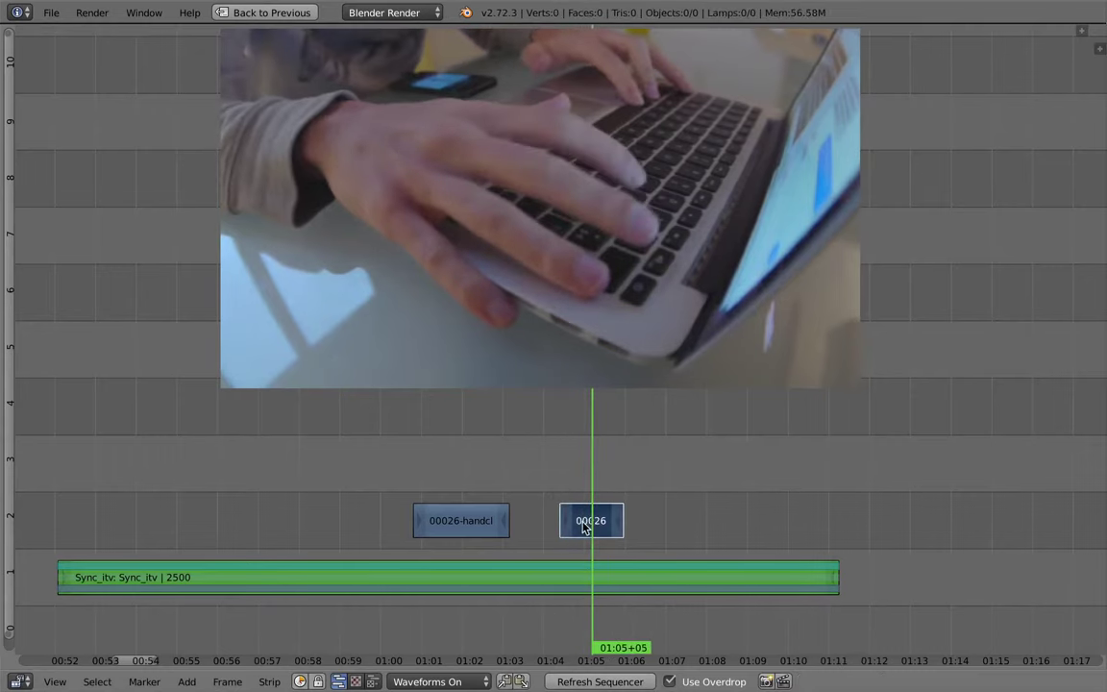
pyautogui.press('g')
pyautogui.click(563, 523)
# Step: Play the second cutaway from 01:03+24 and snap its end handle to the playhead at 01:05+02
pyautogui.click(542, 513)
pyautogui.hotkey('alt', 'a')
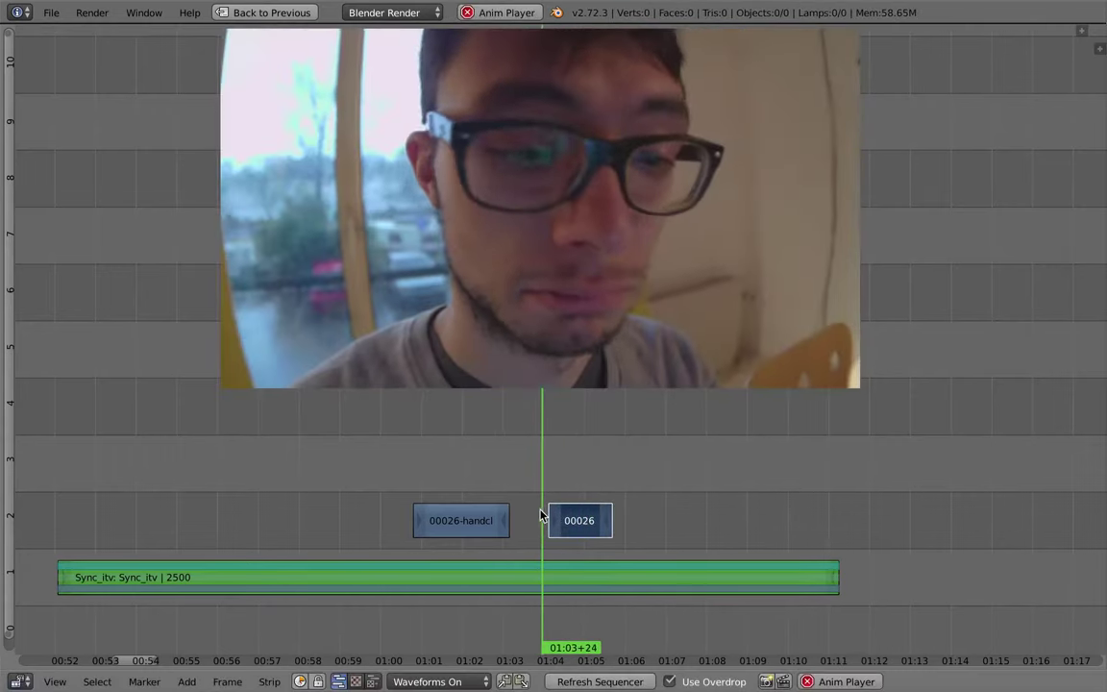
pyautogui.hotkey('alt', 'a')
pyautogui.rightClick(606, 520)
pyautogui.hotkey('shift', 's')
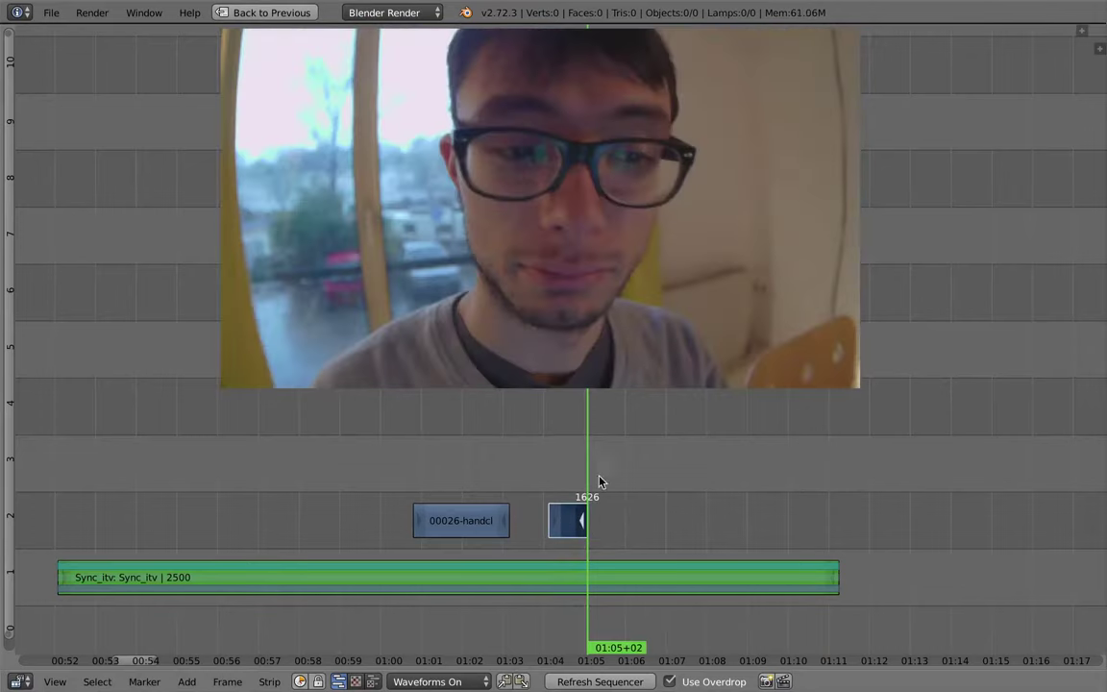
# Step: Play back the interview around the two hand close-up cutaways and check their timing
pyautogui.click(514, 488)
pyautogui.moveTo(414, 504); pyautogui.dragTo(459, 495, button='middle')
pyautogui.click(418, 509)
pyautogui.hotkey('alt', 'a')
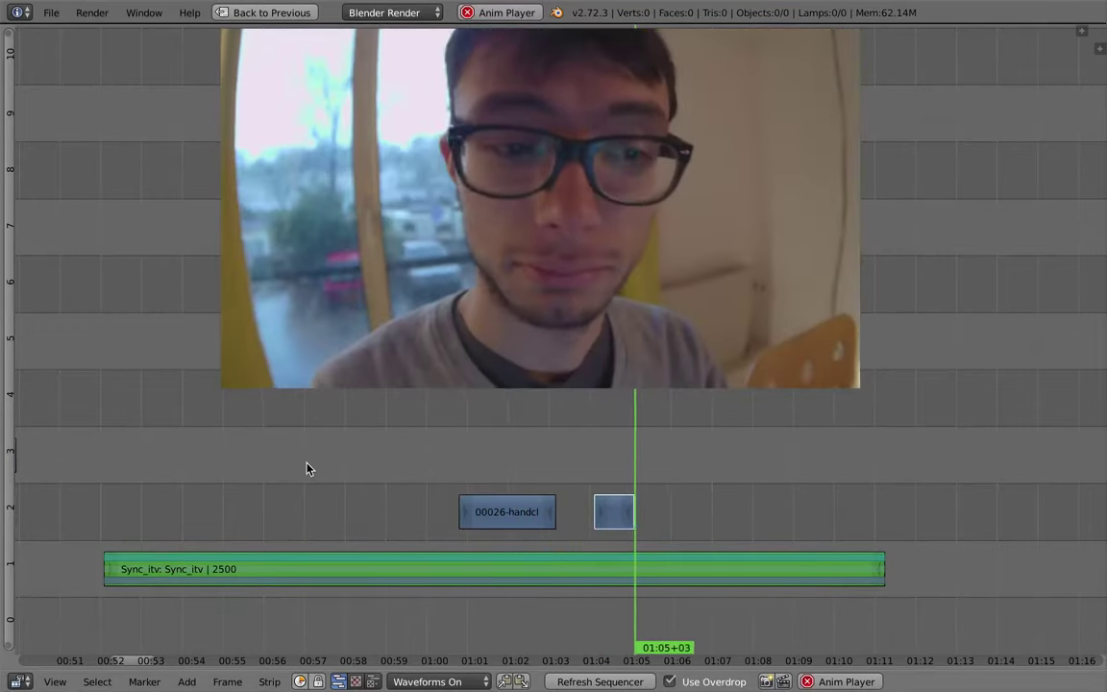
pyautogui.hotkey('alt', 'a')
pyautogui.moveTo(604, 454); pyautogui.dragTo(578, 456)
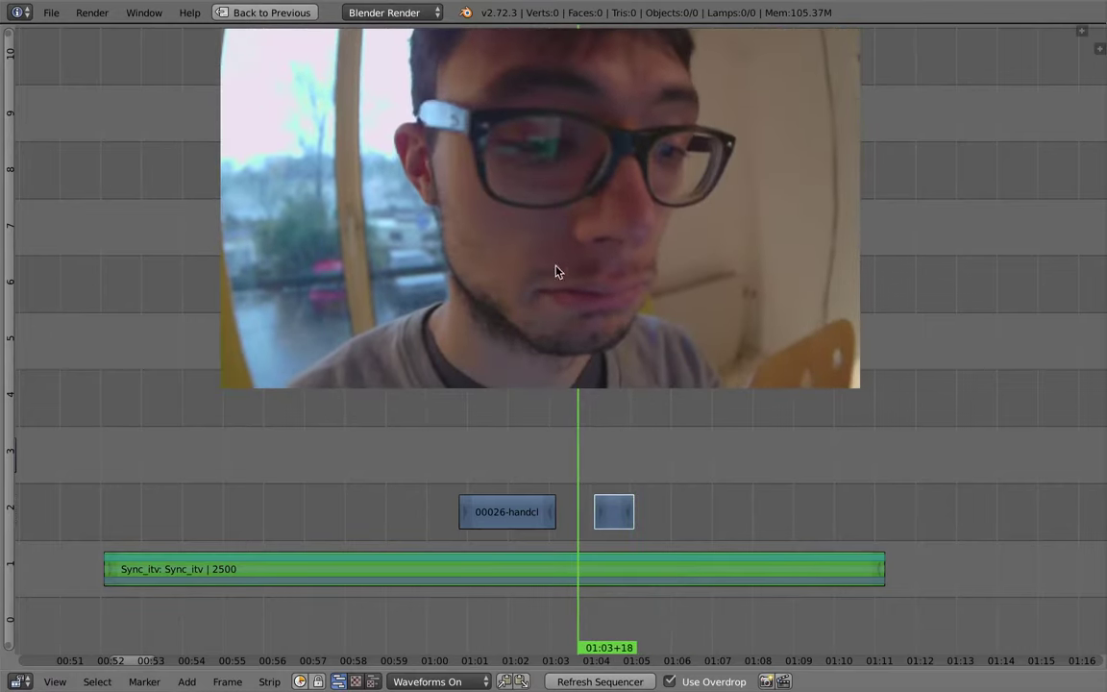
pyautogui.hotkey('alt', 'a')
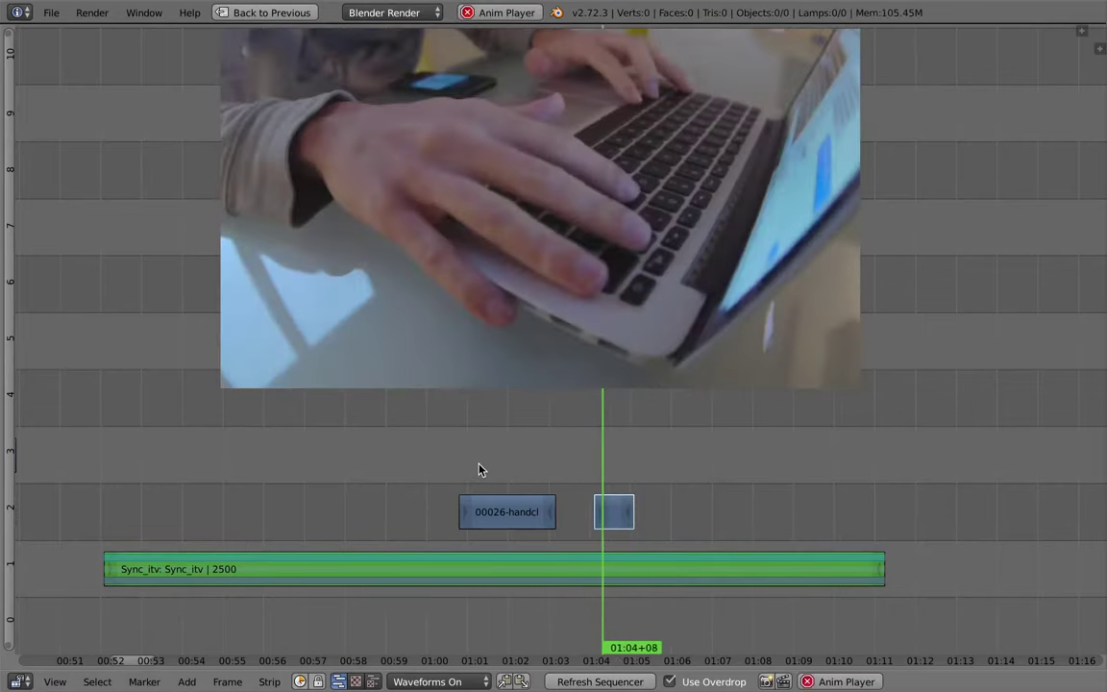
pyautogui.hotkey('alt', 'a')
pyautogui.click(574, 469)
pyautogui.moveTo(574, 469); pyautogui.dragTo(569, 463)
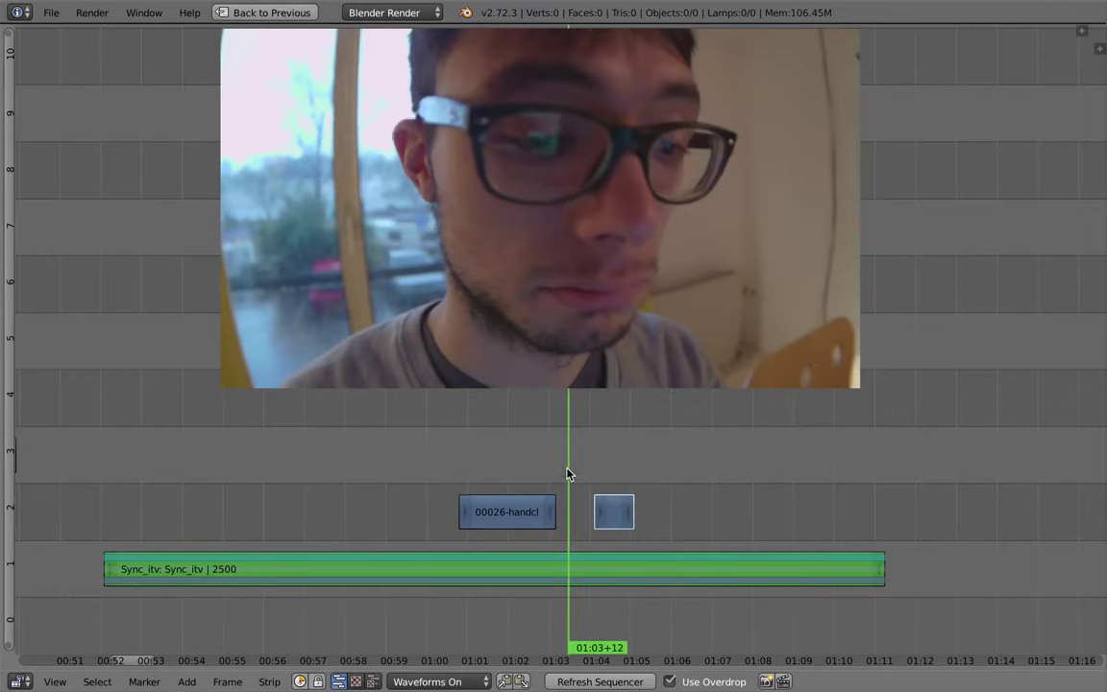
pyautogui.hotkey('alt', 'a')
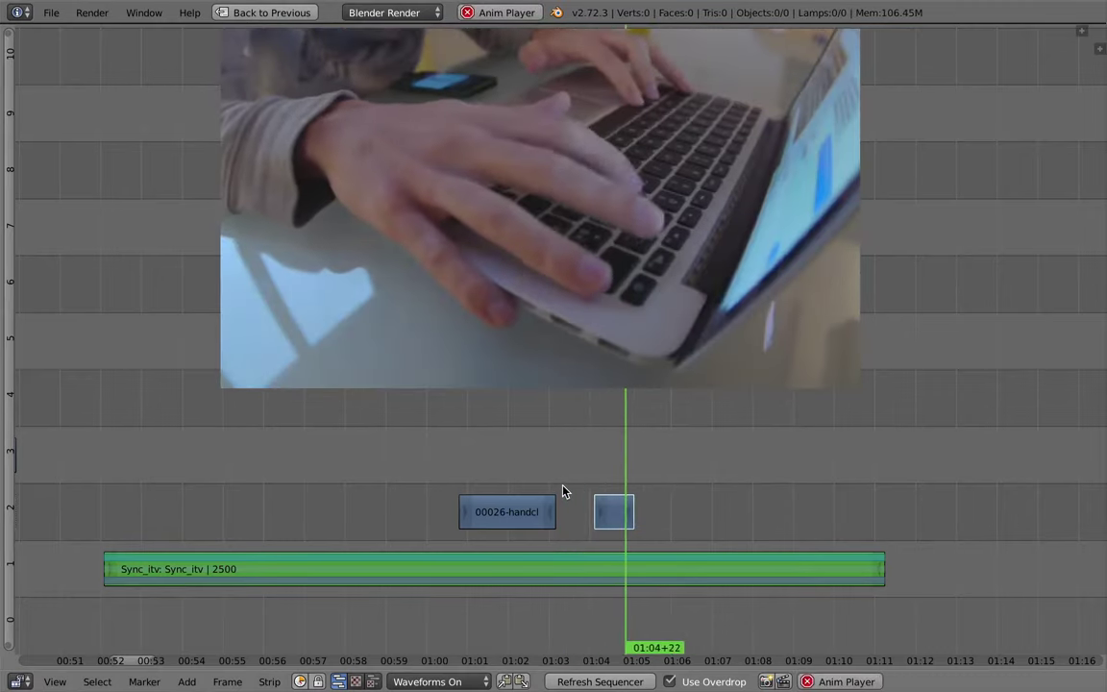
pyautogui.hotkey('alt', 'a')
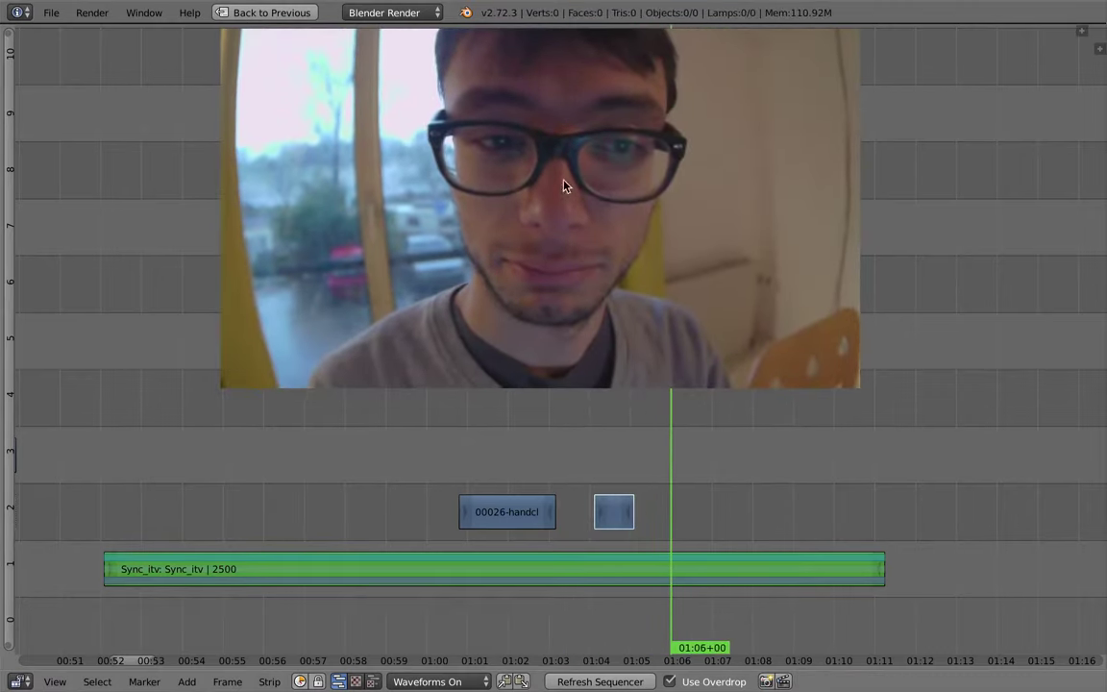
# Step: Select the interview strip and jump the playhead back and forth between the strip edges from 01:00+20 to 01:11+06
pyautogui.click(630, 483)
pyautogui.rightClick(642, 569)
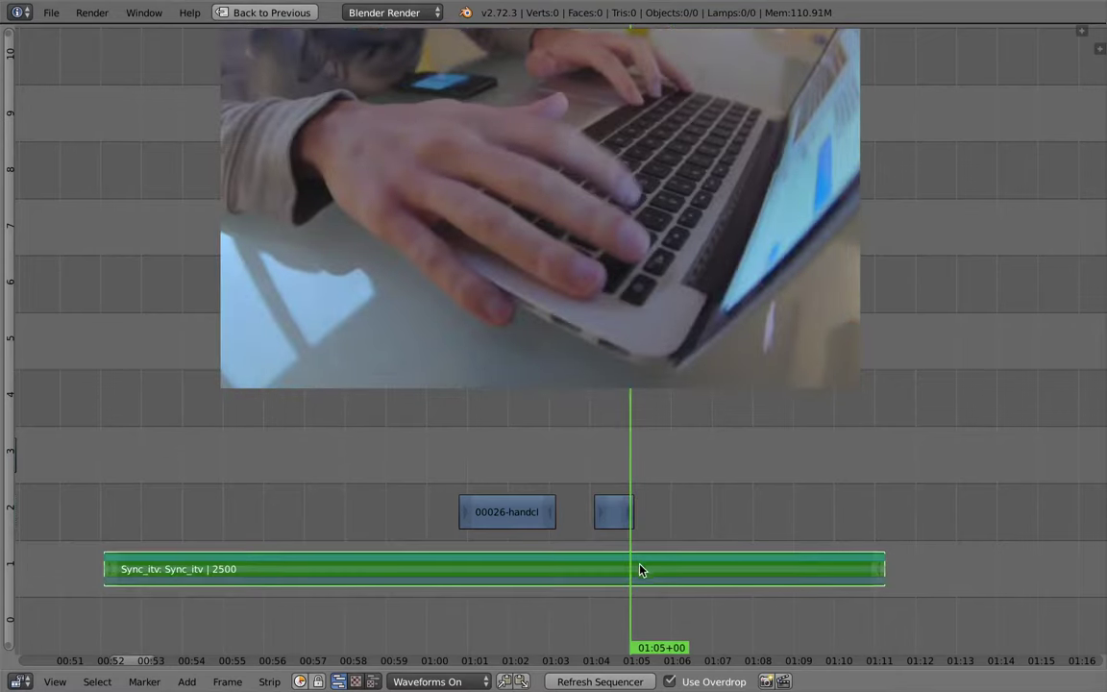
pyautogui.press('pagedown')
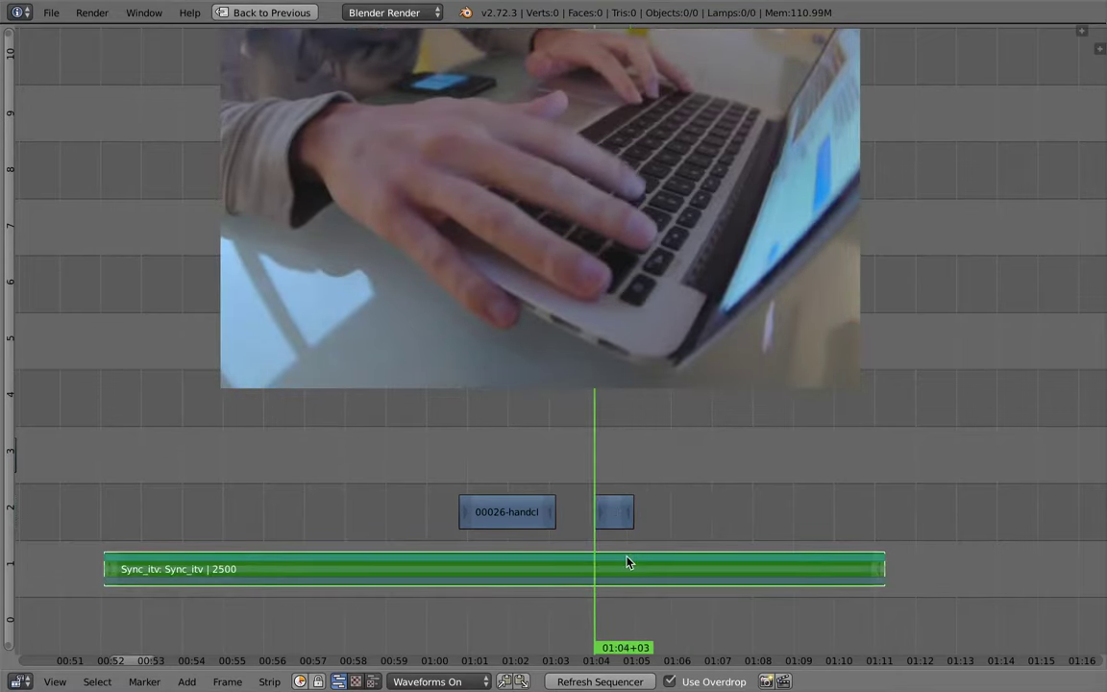
pyautogui.press('pageup')
pyautogui.press('pagedown')
pyautogui.press('pagedown')
pyautogui.press('pagedown')
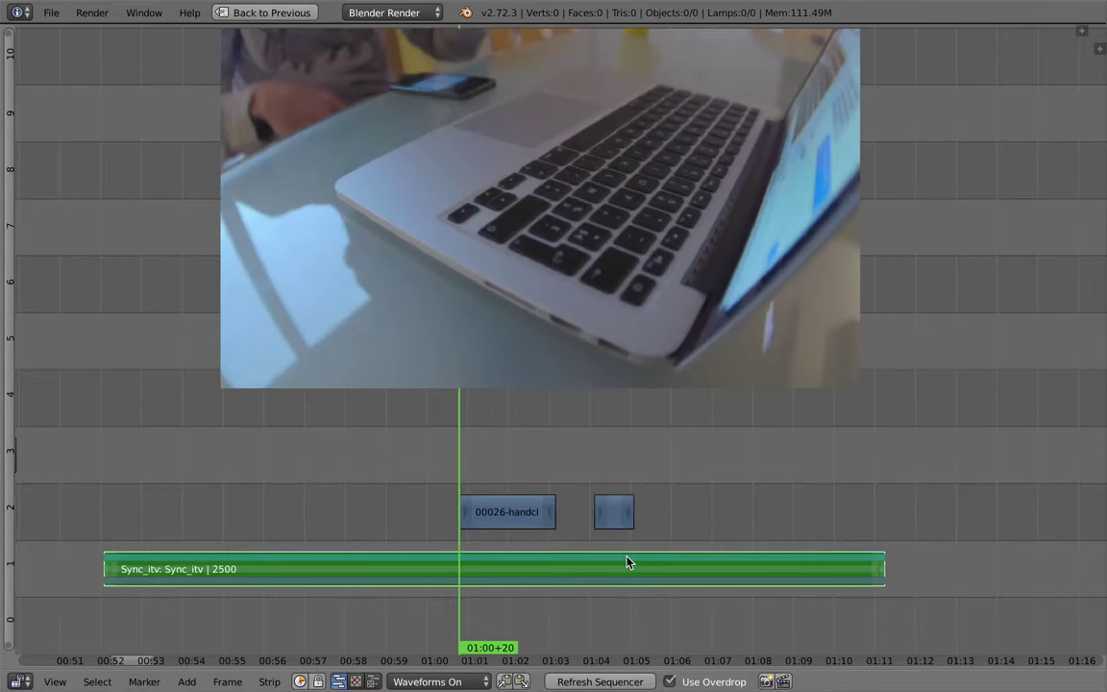
pyautogui.press('pageup')
pyautogui.press('pageup')
pyautogui.press('pageup')
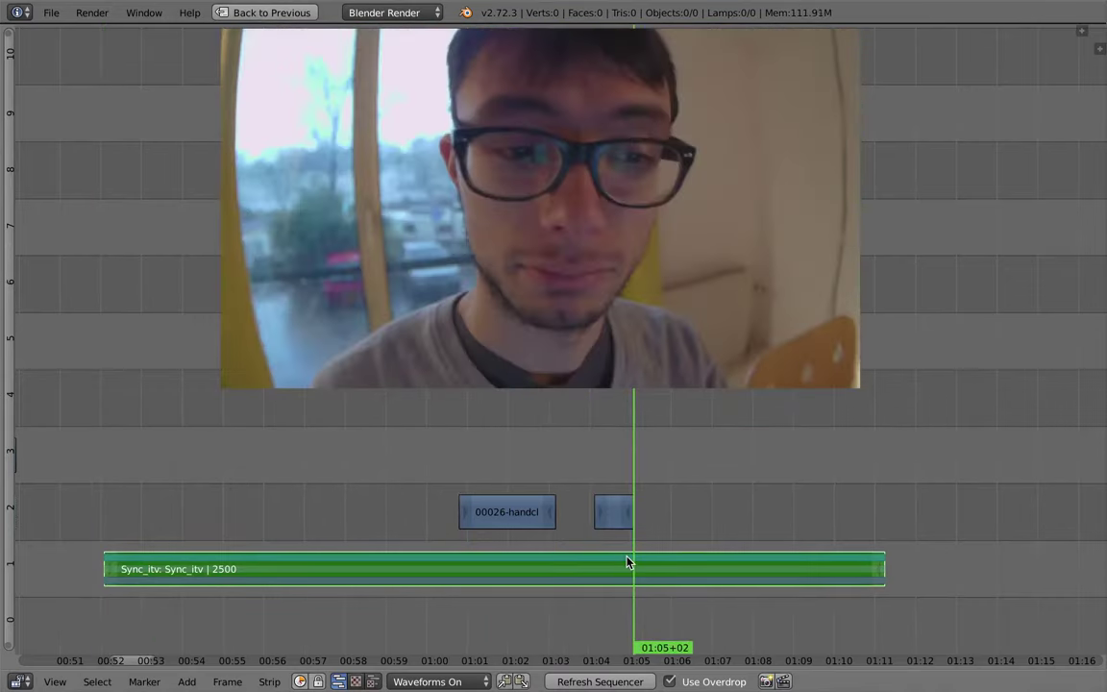
pyautogui.press('pageup')
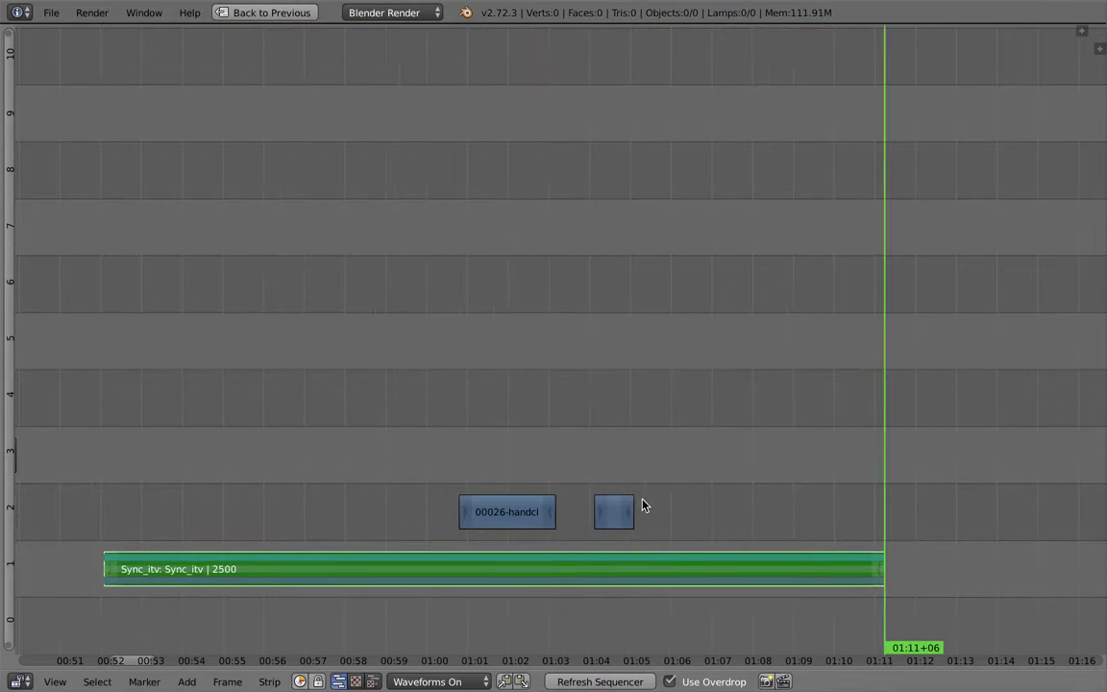
pyautogui.press('pagedown')
pyautogui.press('pagedown')
pyautogui.press('pagedown')
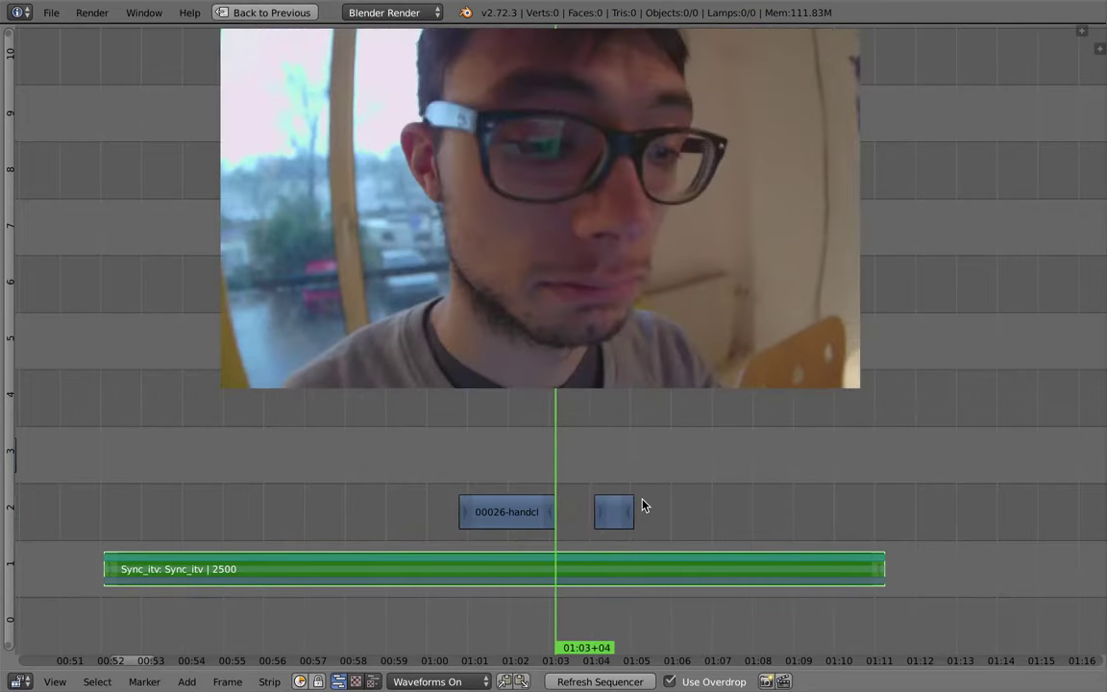
pyautogui.press('pageup')
pyautogui.press('pagedown')
pyautogui.press('pagedown')
pyautogui.press('pagedown')
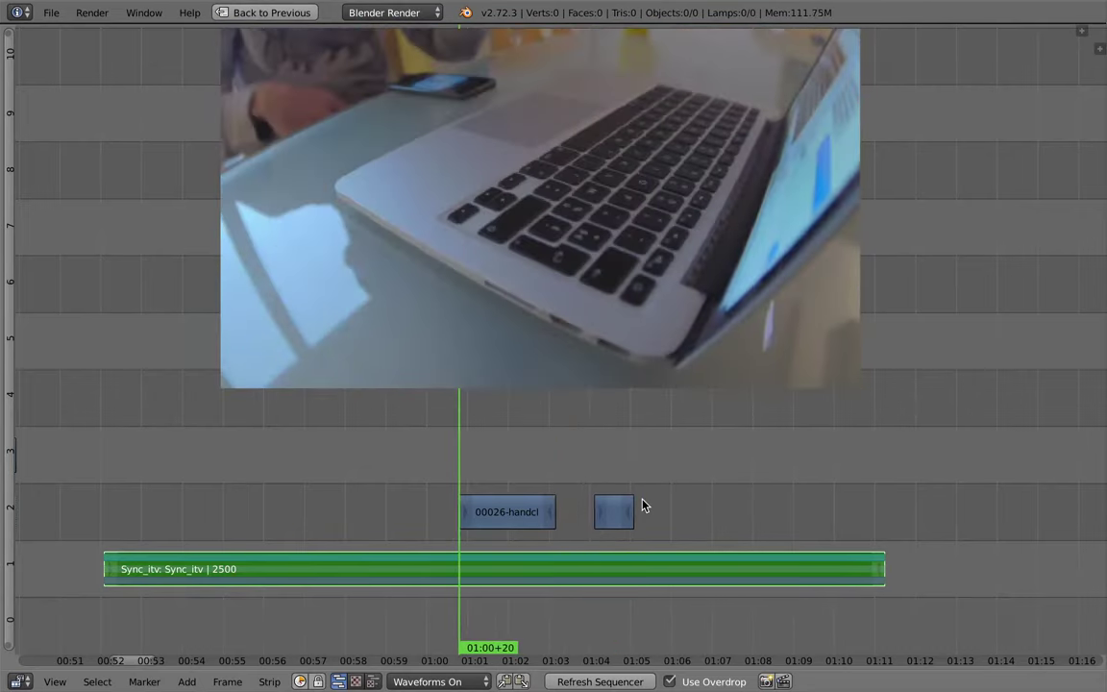
# Step: Jump the playhead to the end of the second cutaway at 01:05+02 and soft-cut the interview strip there
pyautogui.press('pageup')
pyautogui.press('pageup')
pyautogui.press('pageup')
pyautogui.press('pageup')
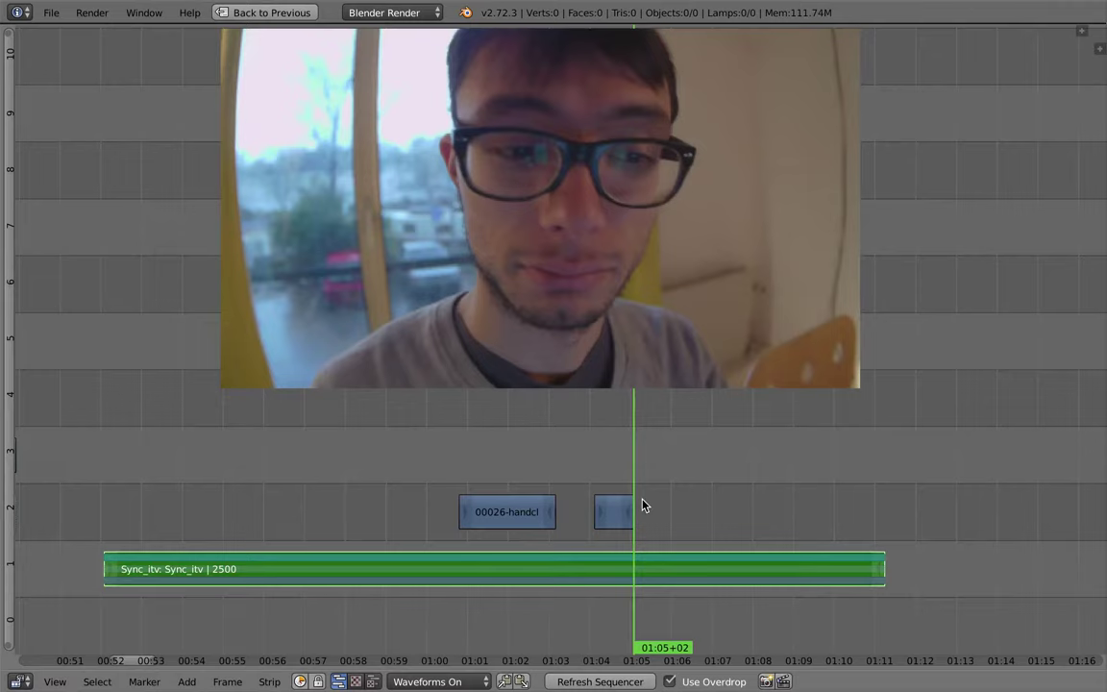
pyautogui.press('k')
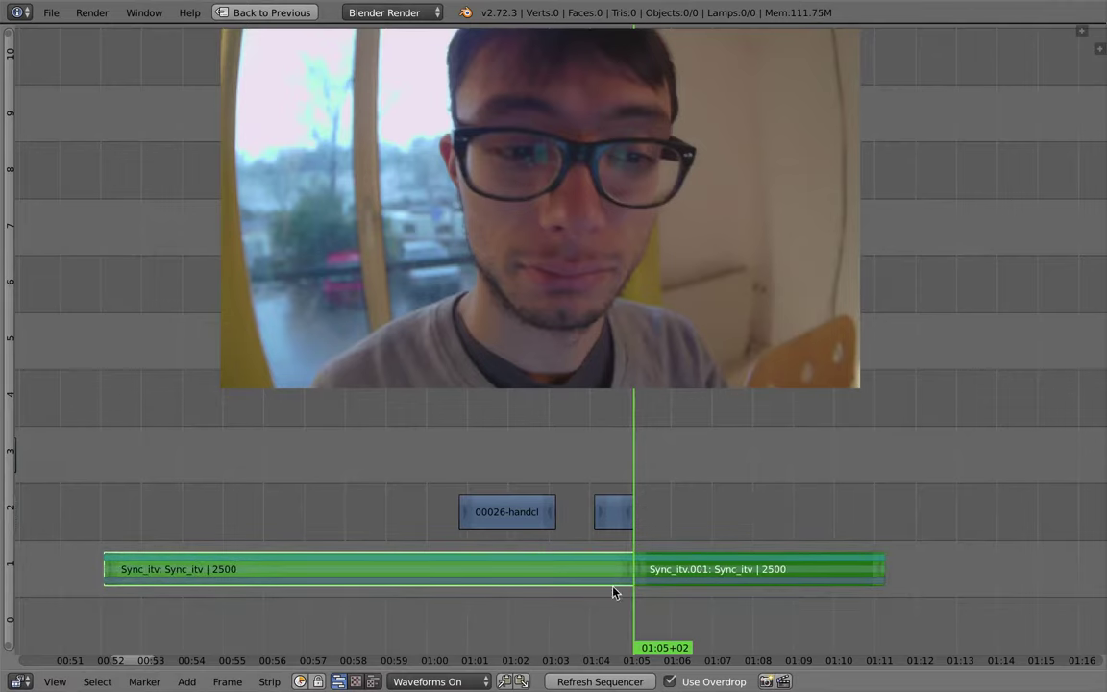
# Step: Scrub back past the start of the second cutaway and leave the playhead at 01:03+10, between the two cutaways
pyautogui.click(593, 524)
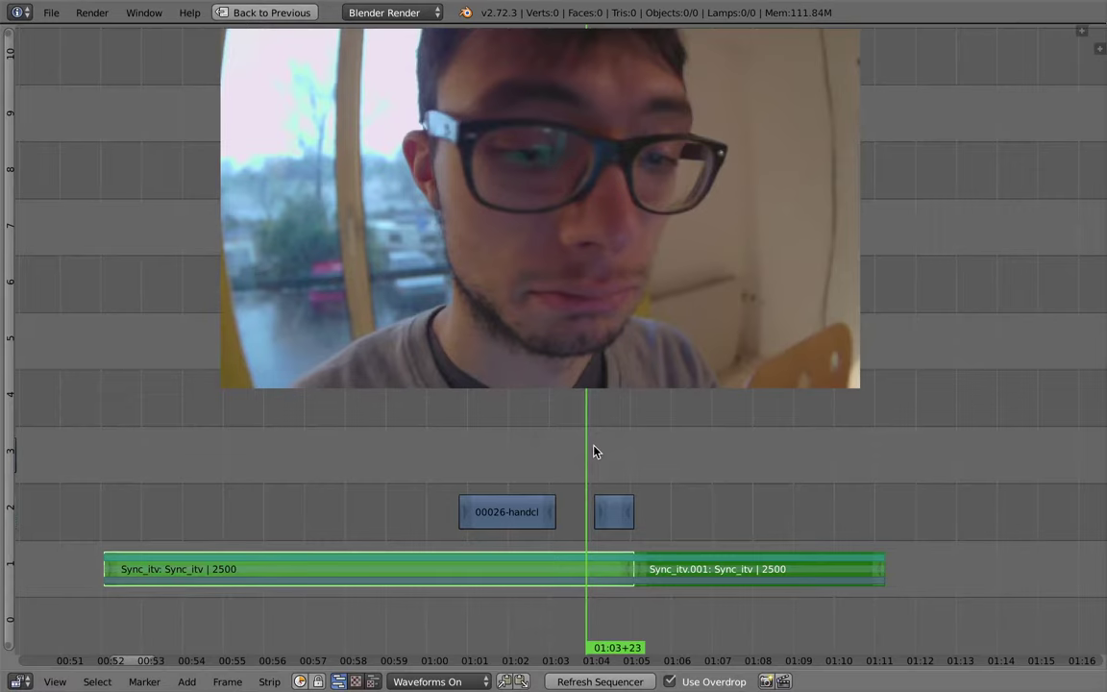
pyautogui.moveTo(528, 481); pyautogui.dragTo(600, 502)
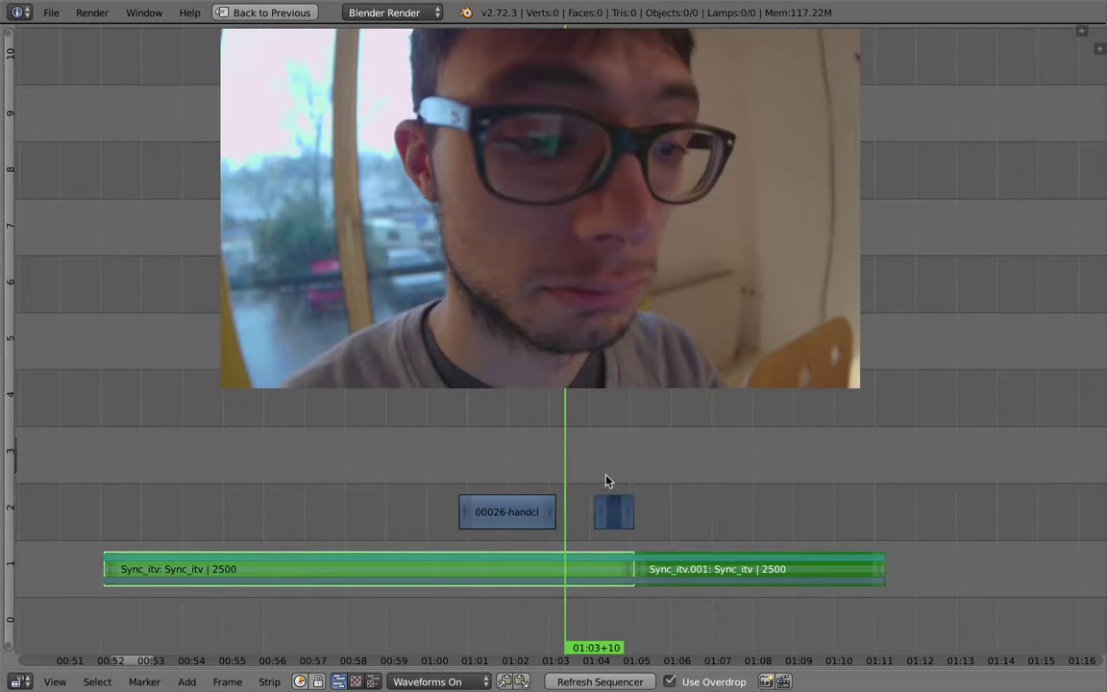
# Step: Box-select the coffee strips and the interview strip near the end of the timeline and move them about 16 seconds earlier, one channel down
pyautogui.scroll(-4, 796, 500)
pyautogui.moveTo(786, 514); pyautogui.dragTo(363, 500, button='middle')
pyautogui.scroll(-2, 538, 532)
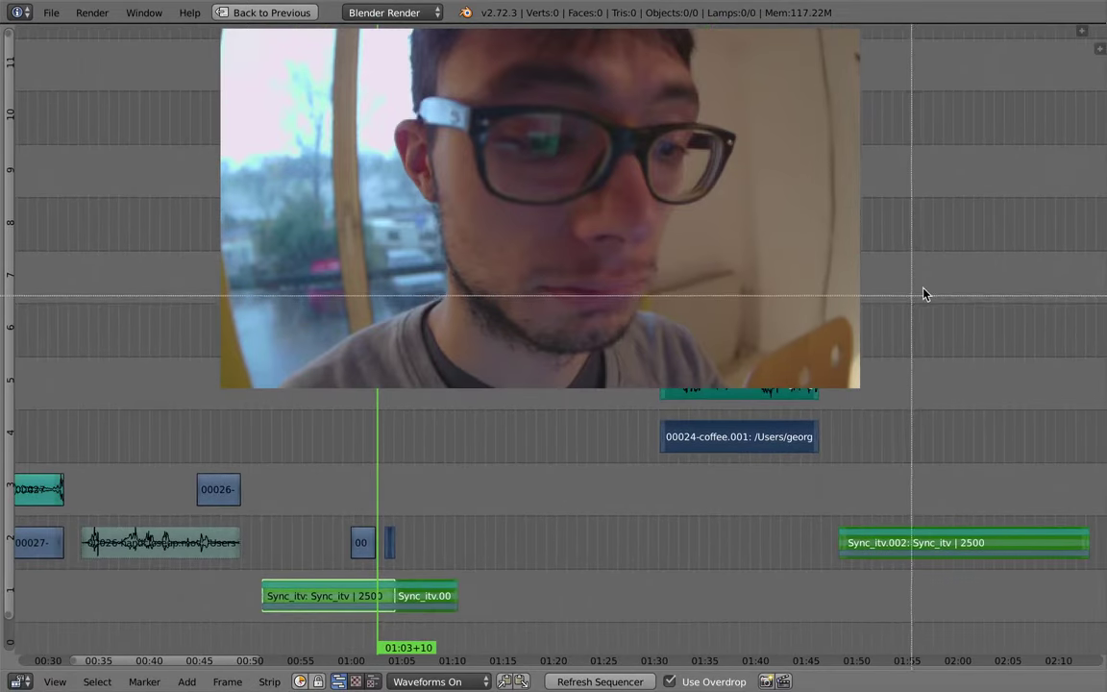
pyautogui.press('a')
pyautogui.press('b')
pyautogui.moveTo(995, 240); pyautogui.dragTo(727, 542)
pyautogui.press('g')
pyautogui.click(533, 541)
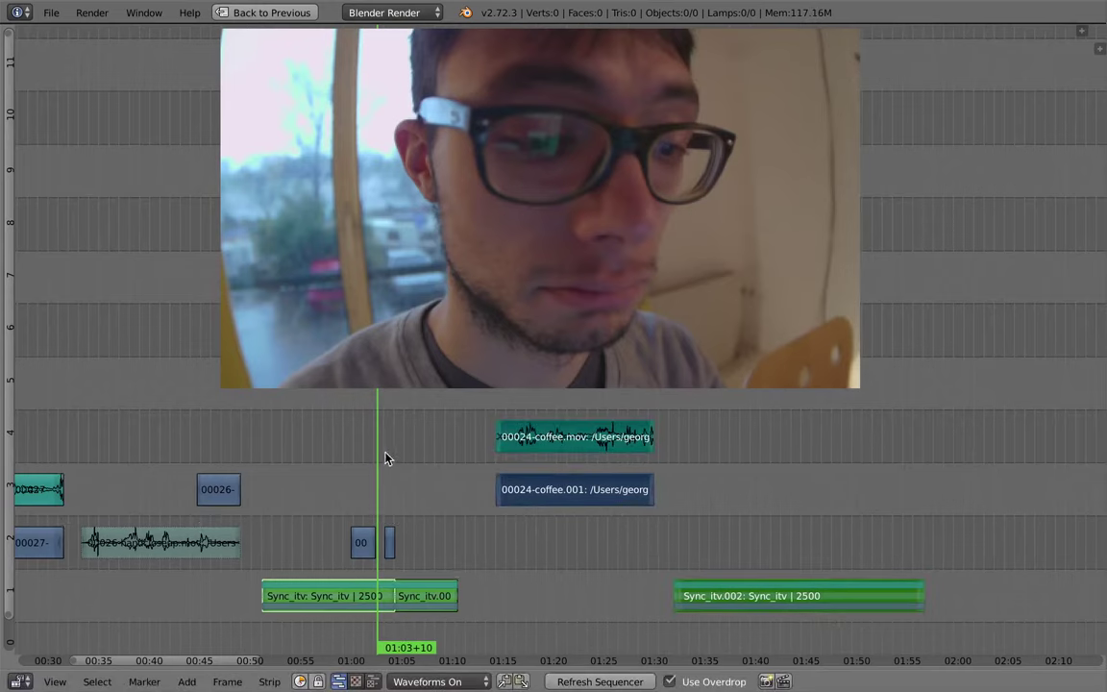
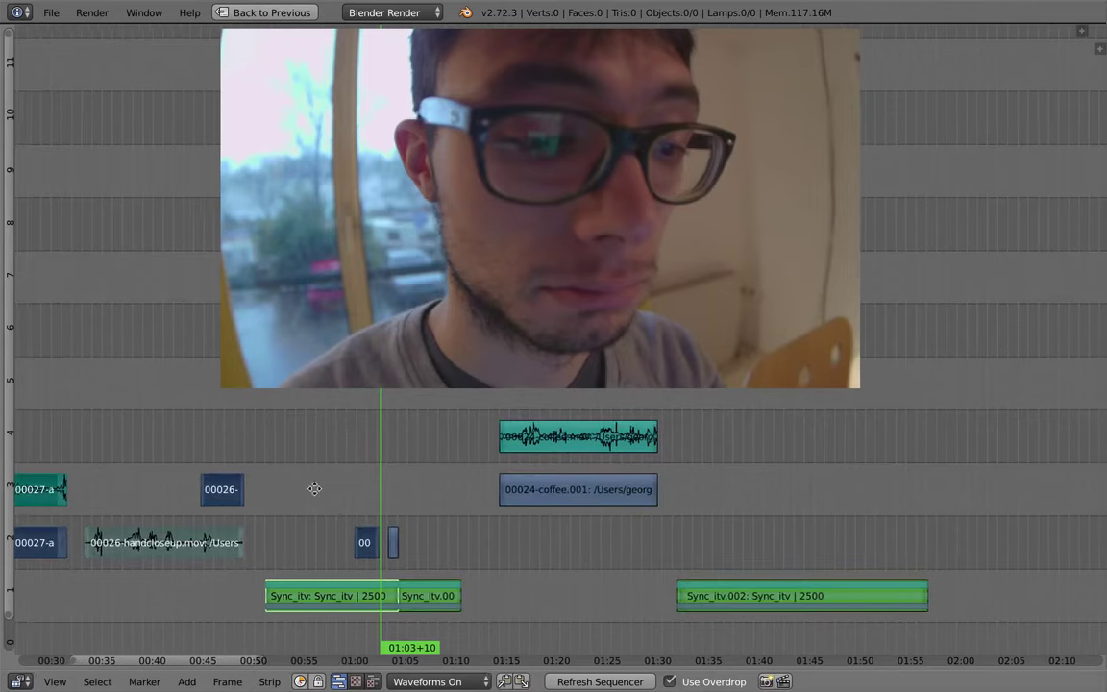
pyautogui.moveTo(313, 487); pyautogui.dragTo(463, 462, button='middle')
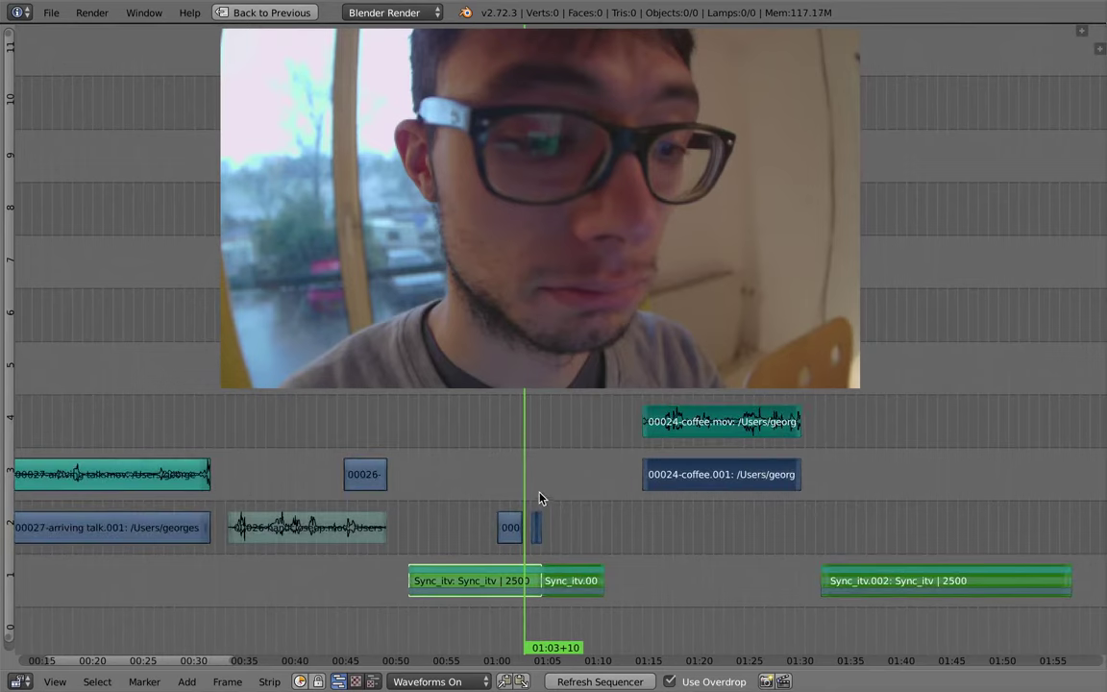
pyautogui.press('g')
pyautogui.press('Escape')
# Step: Extend the strips from the playhead at 01:03+10, pushing the second cutaway and all the strips after it further along the timeline
pyautogui.keyDown('ctrl'); pyautogui.moveTo(584, 546); pyautogui.dragTo(570, 419, button='middle'); pyautogui.keyUp('ctrl')
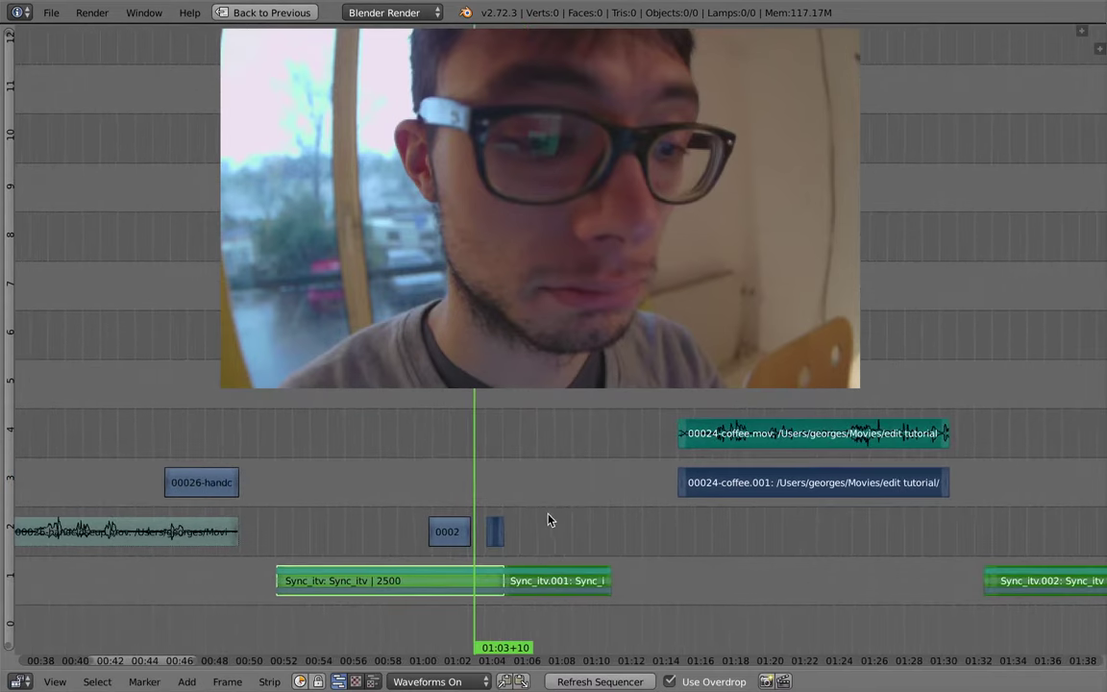
pyautogui.scroll(3, 550, 519)
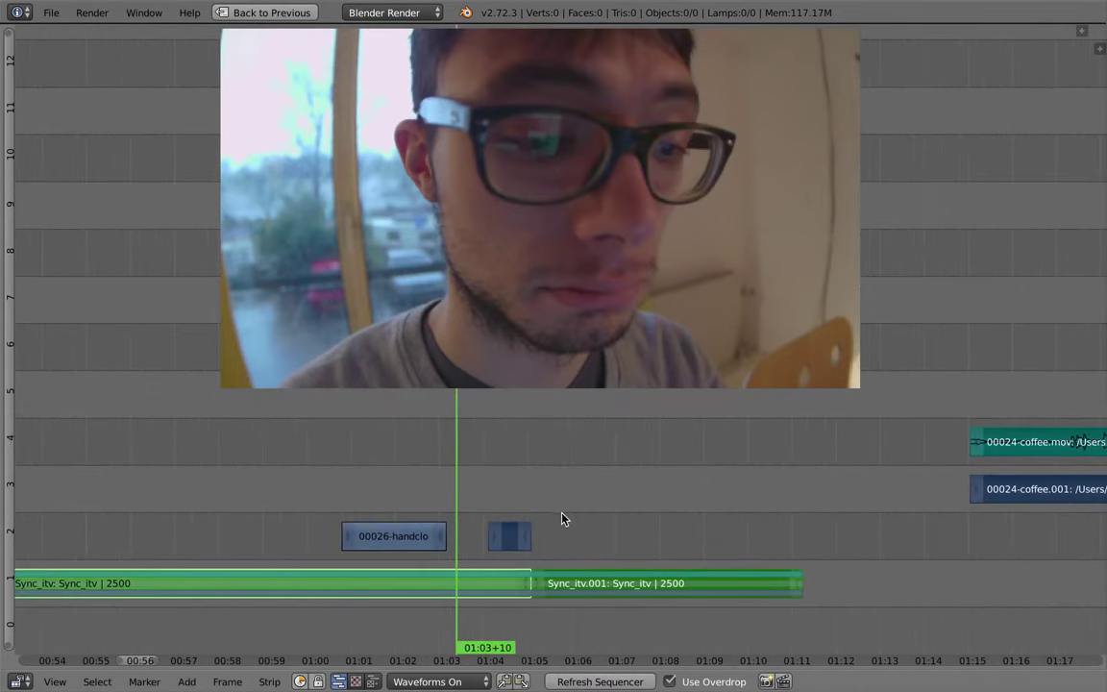
pyautogui.scroll(-6, 557, 524)
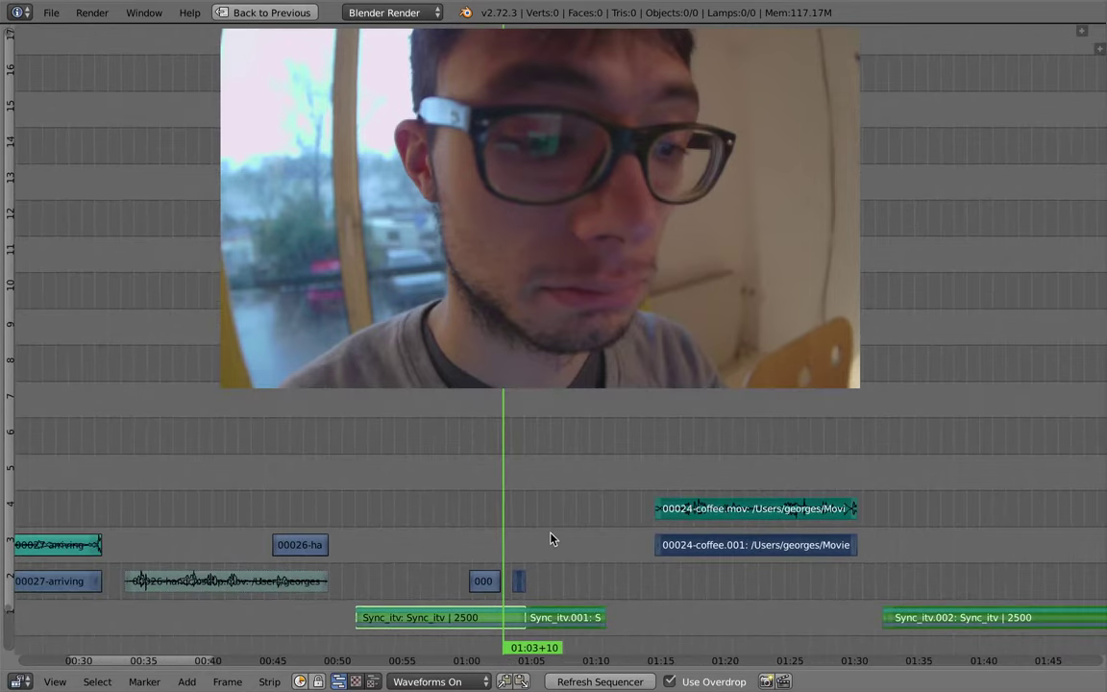
pyautogui.moveTo(550, 532); pyautogui.dragTo(544, 517, button='middle')
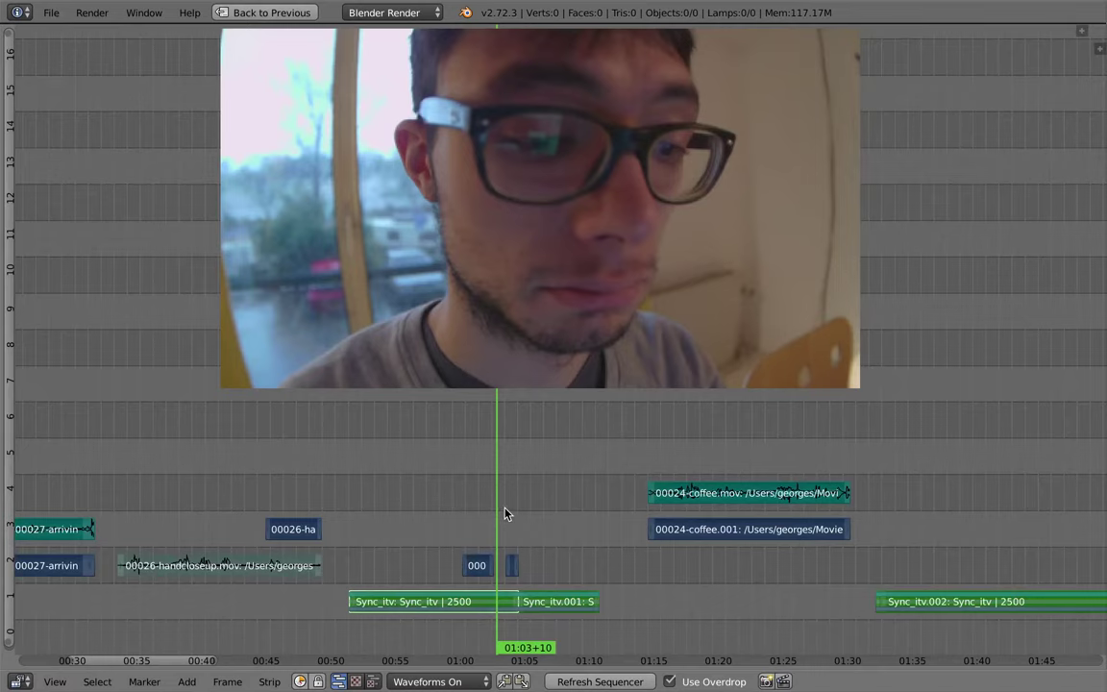
pyautogui.press('g')
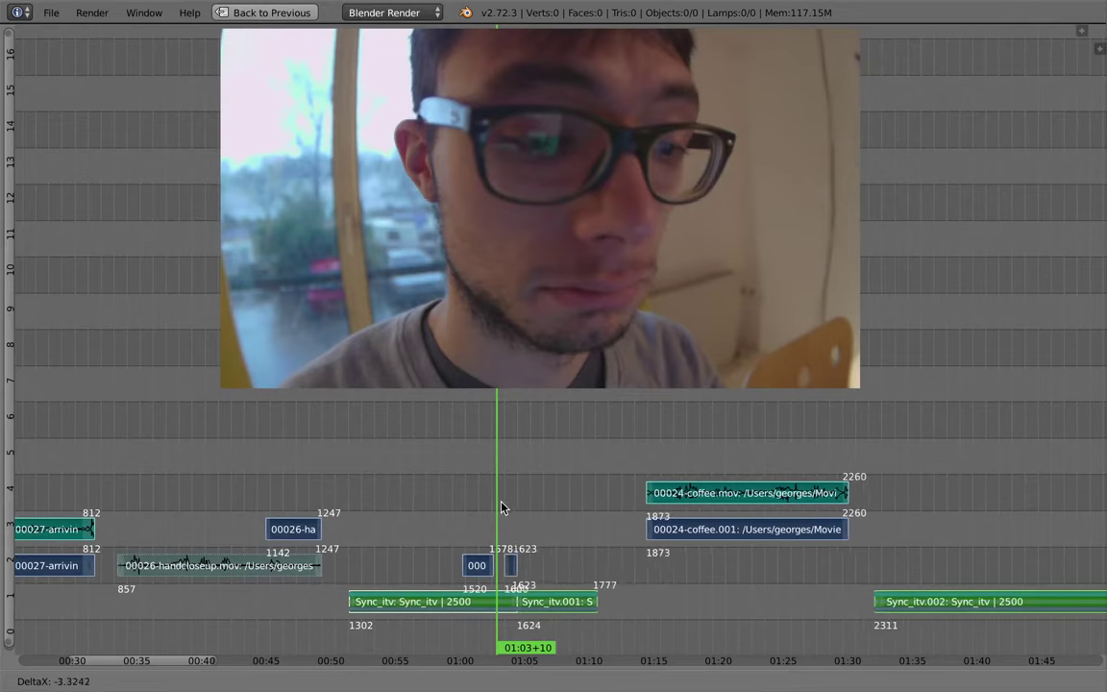
pyautogui.click(507, 504)
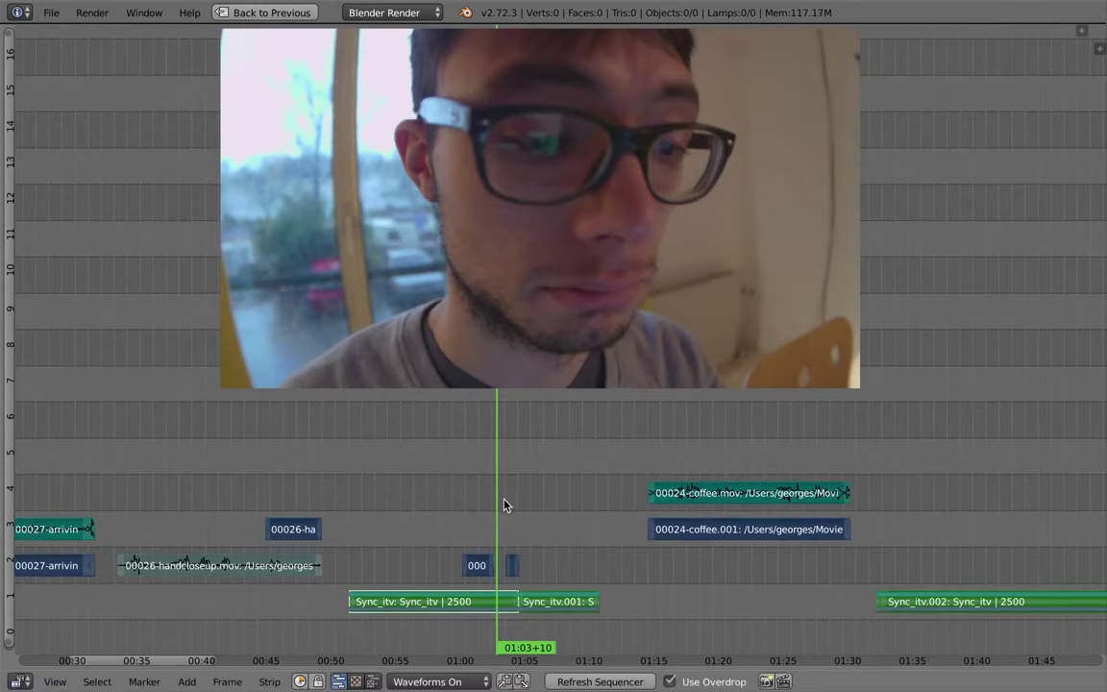
pyautogui.press('g')
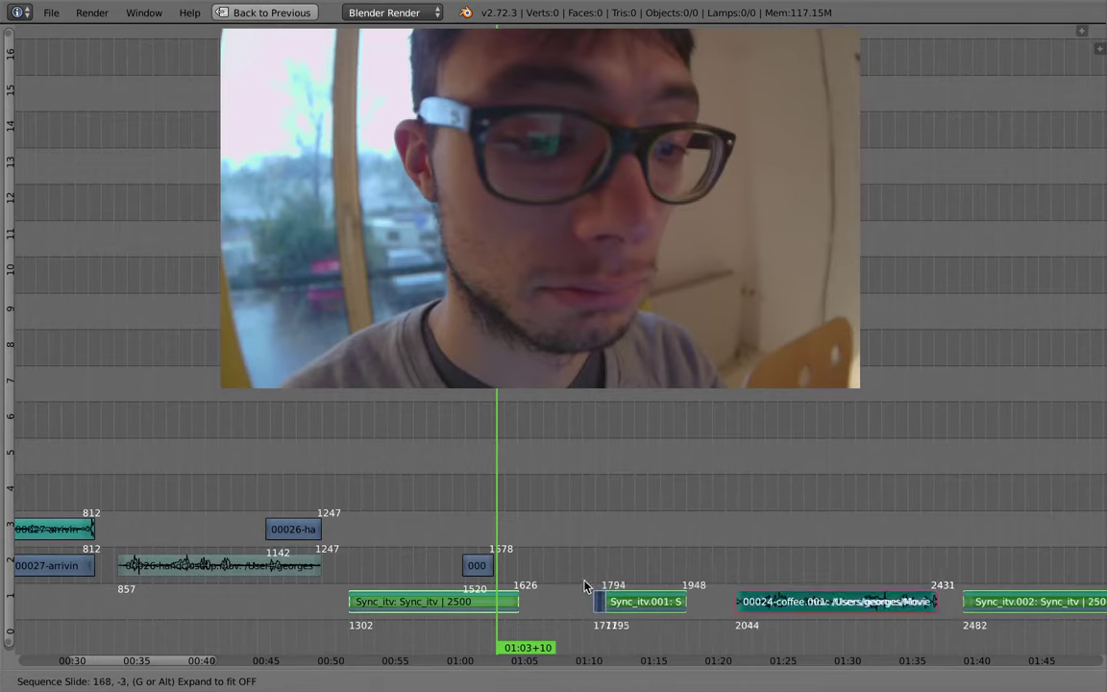
pyautogui.press('Escape')
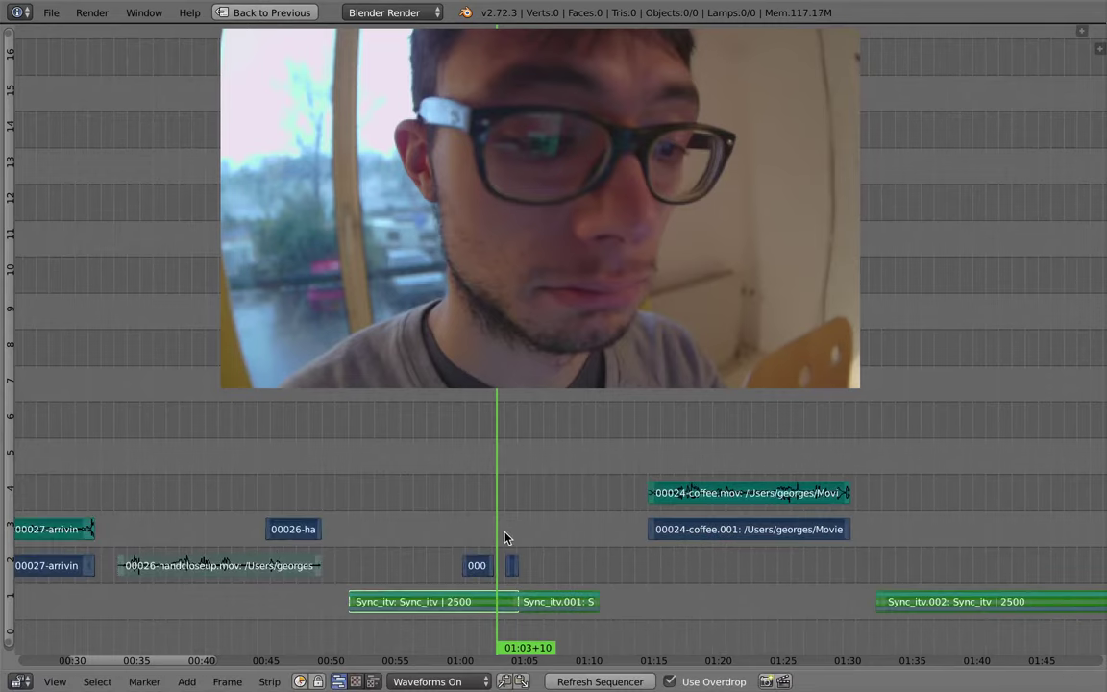
pyautogui.press('g')
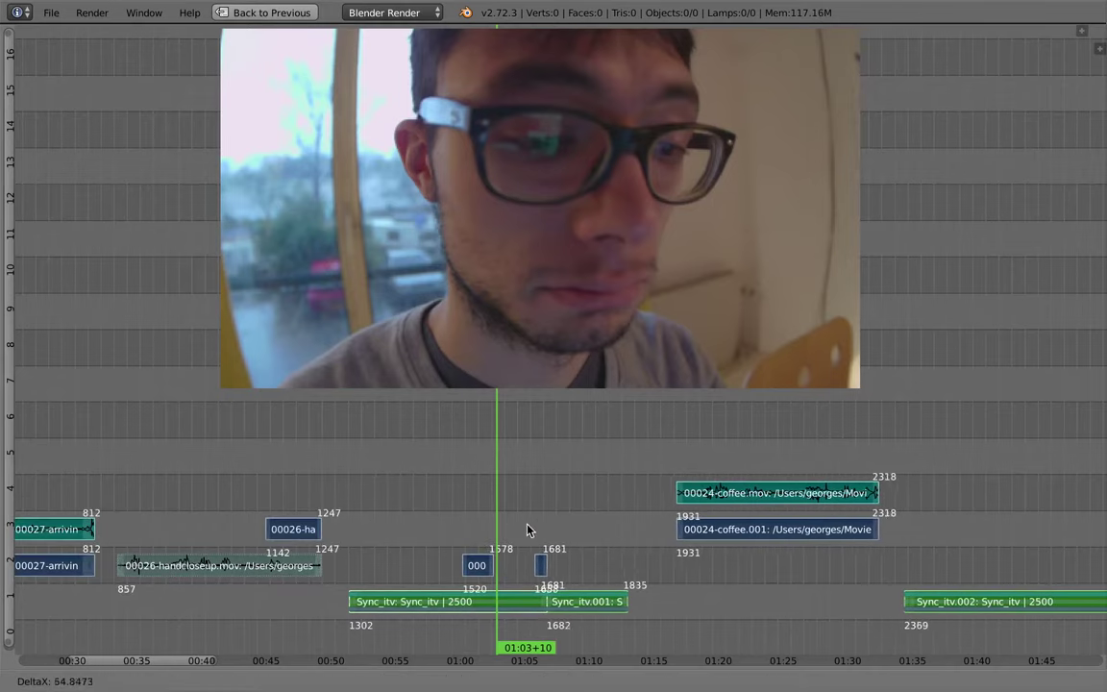
pyautogui.press('Escape')
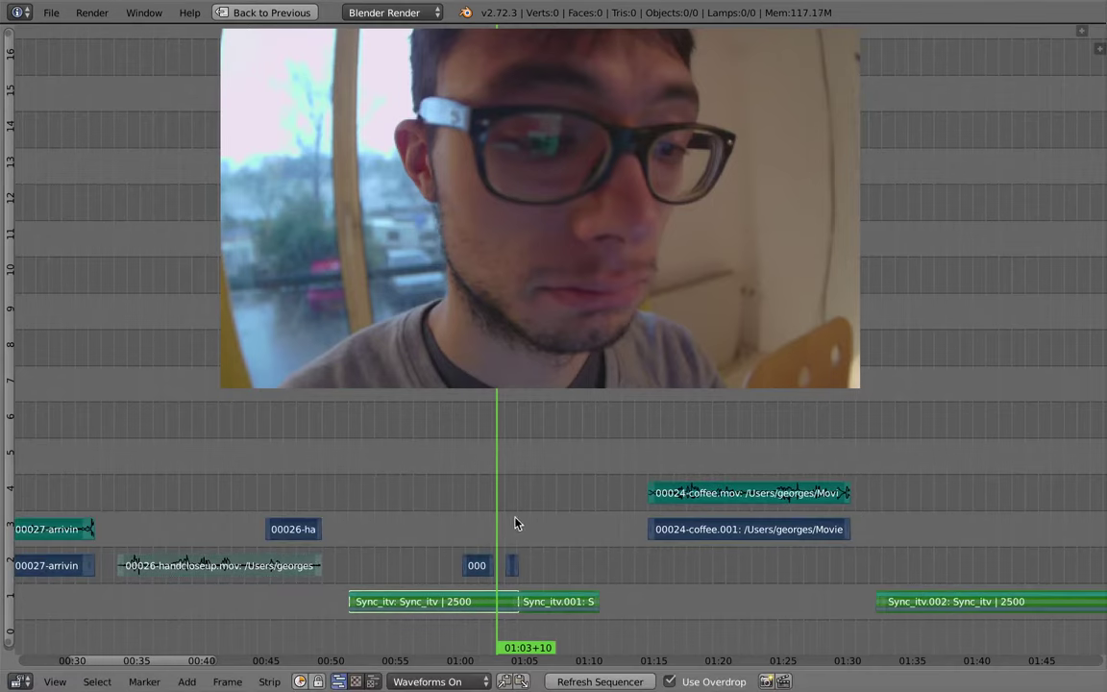
pyautogui.scroll(2, 524, 534)
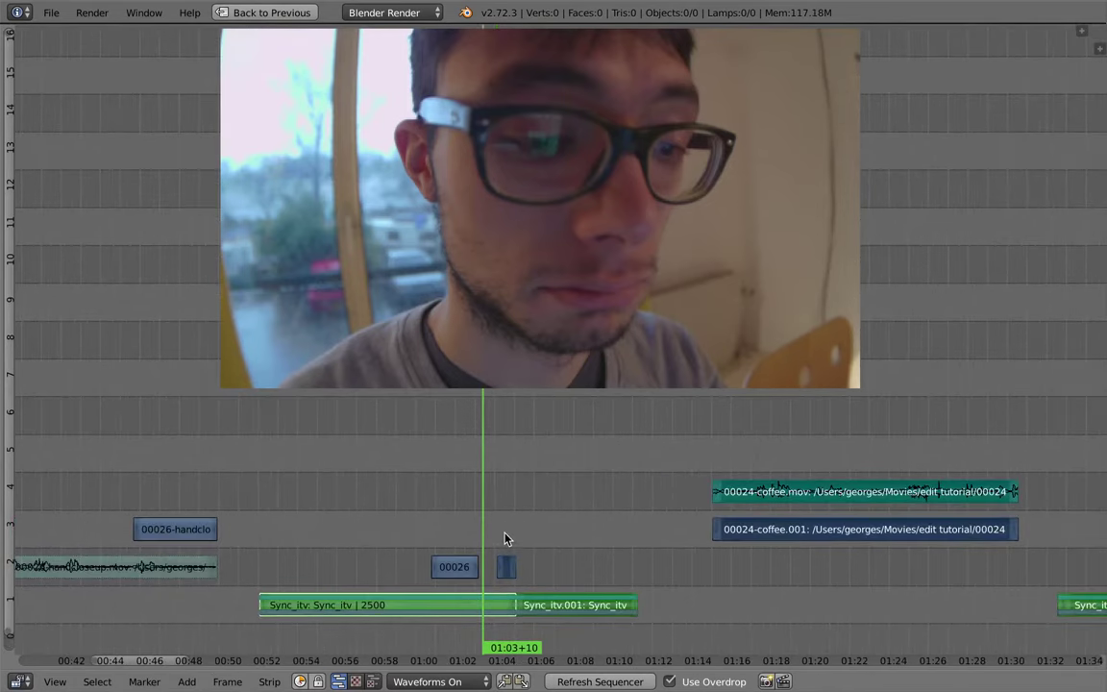
pyautogui.press('g')
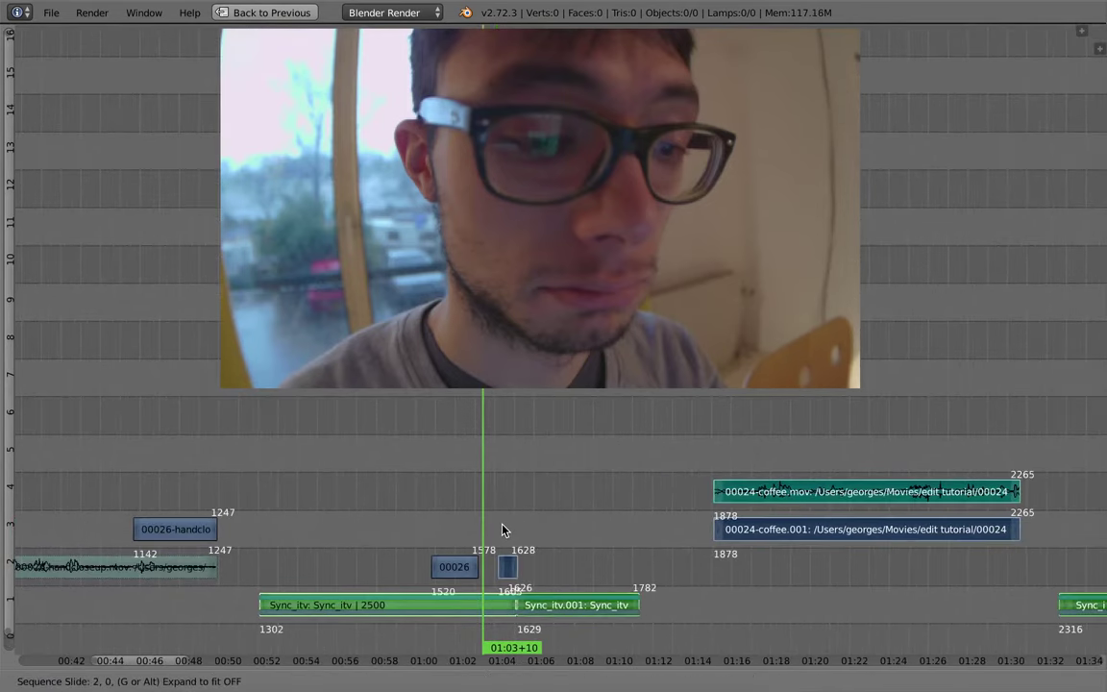
pyautogui.press('Escape')
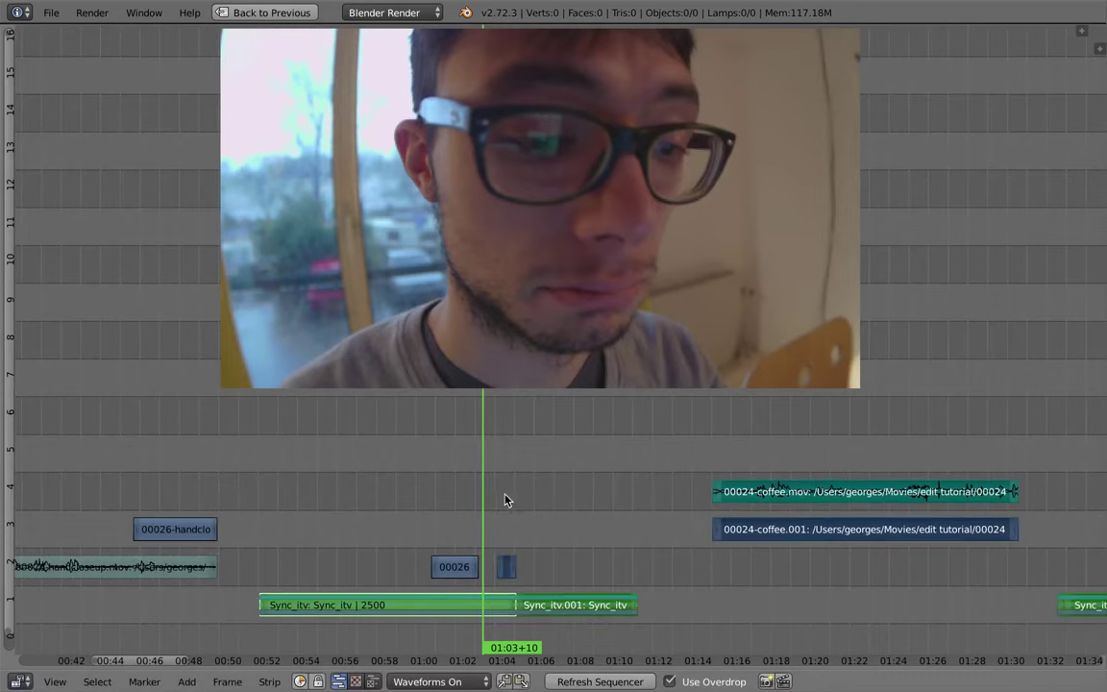
pyautogui.press('g')
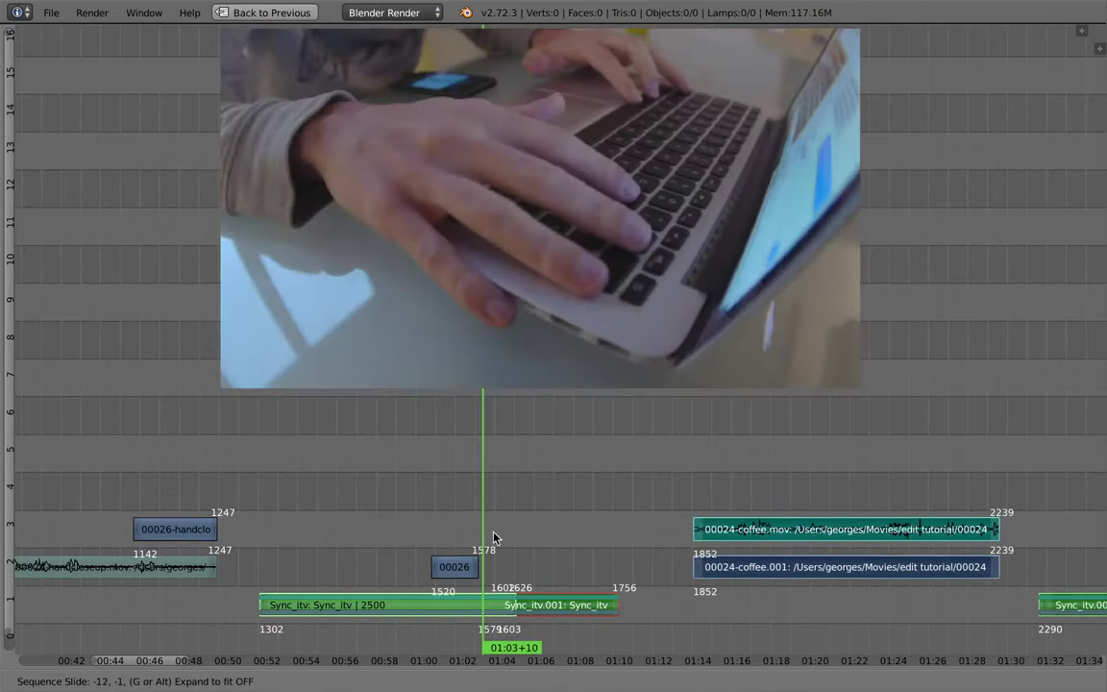
pyautogui.click(509, 562)
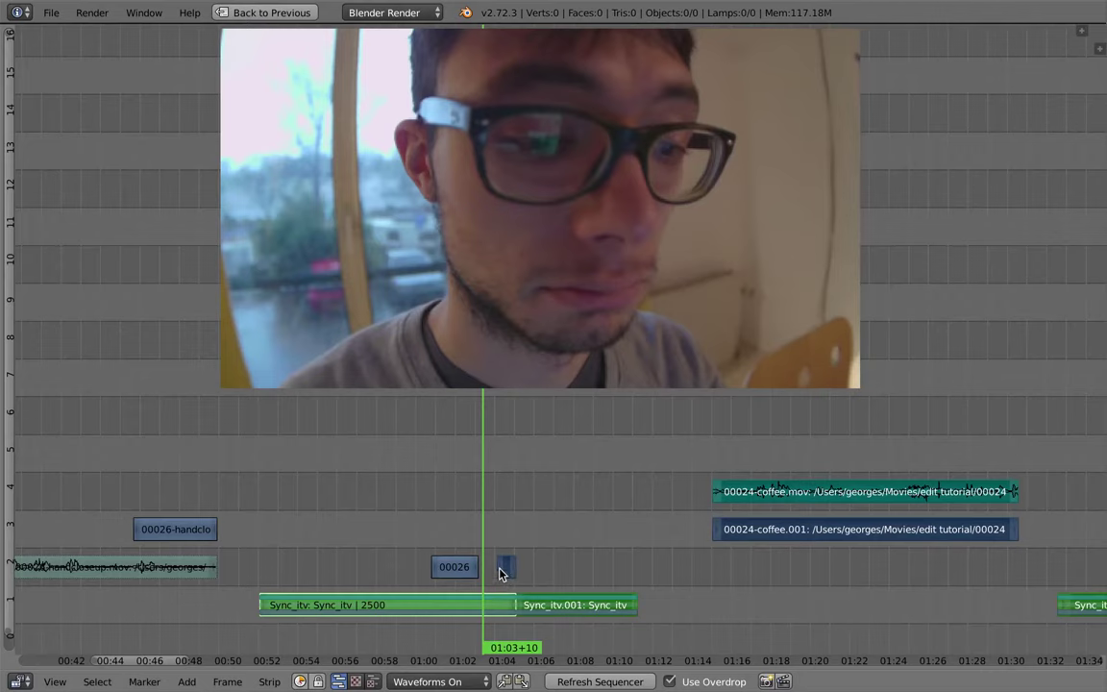
# Step: Shift the short hand close-up strip and all strips after it later, with Sync_itv.001 starting at frame 1651
pyautogui.press('g')
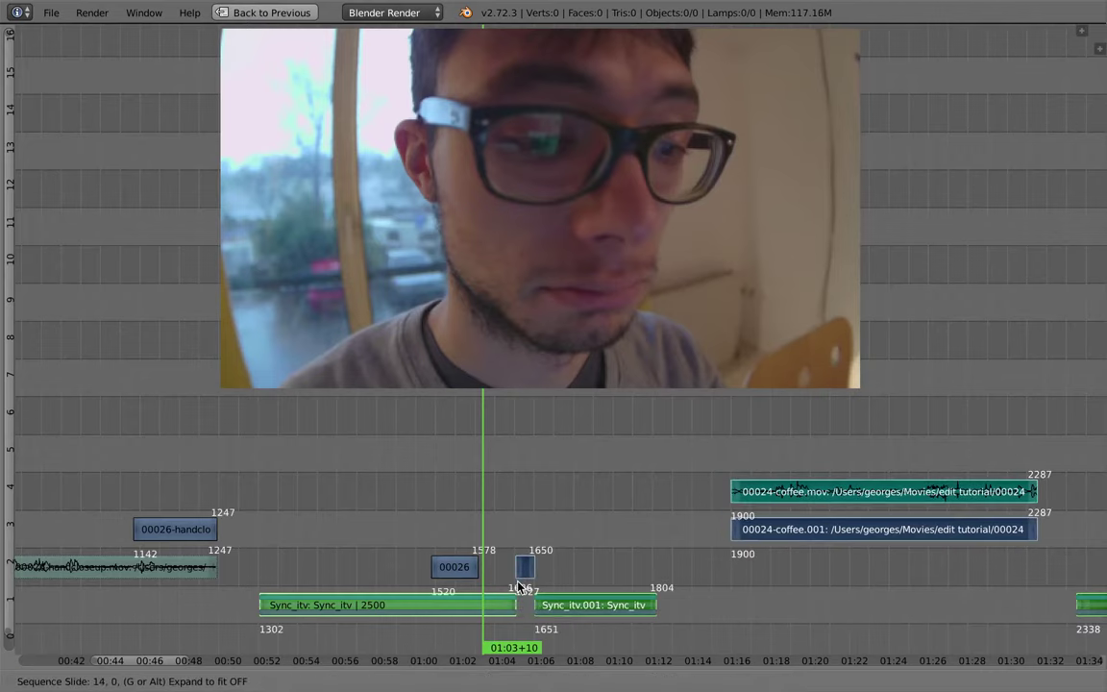
pyautogui.click(523, 583)
pyautogui.keyDown('ctrl'); pyautogui.moveTo(523, 586); pyautogui.dragTo(459, 496, button='middle'); pyautogui.keyUp('ctrl')
# Step: Play the sequence from 01:02+10 across the gap between Sync_itv and Sync_itv.001 to judge the cut's timing
pyautogui.click(382, 486)
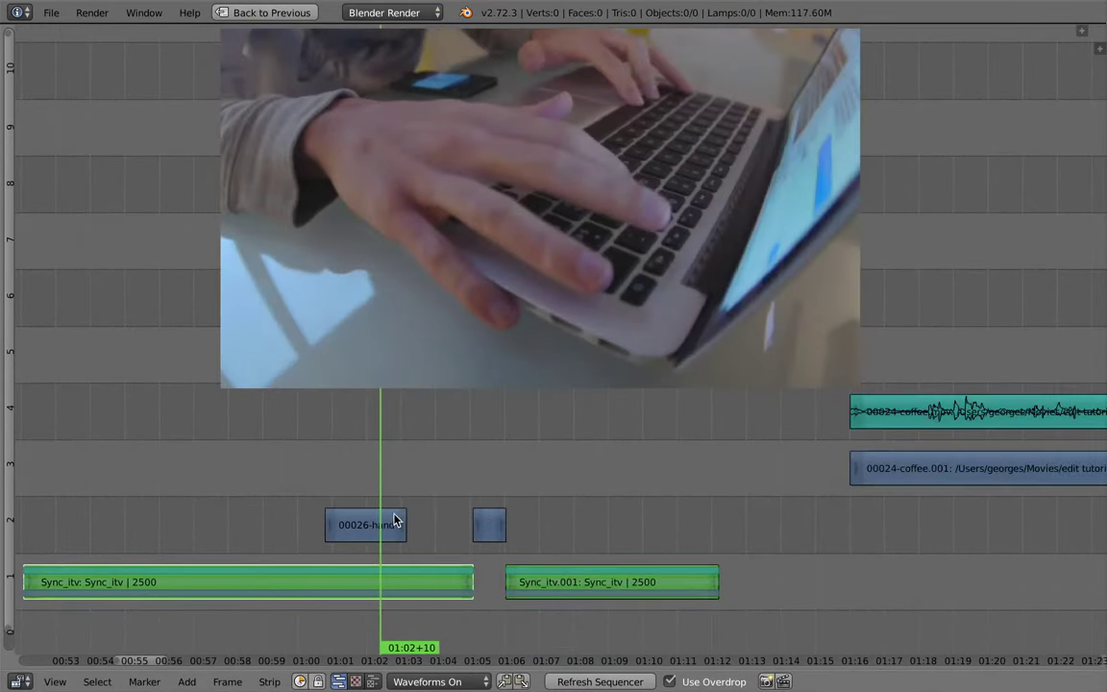
pyautogui.hotkey('alt', 'a')
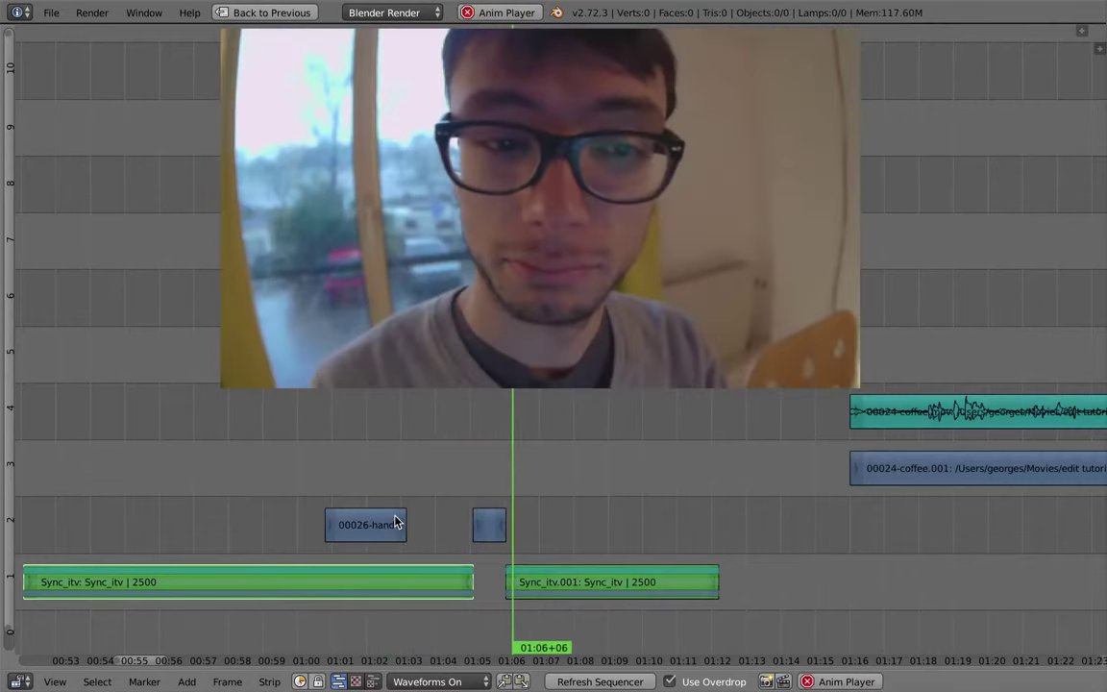
pyautogui.hotkey('alt', 'a')
pyautogui.click(417, 484)
pyautogui.hotkey('alt', 'a')
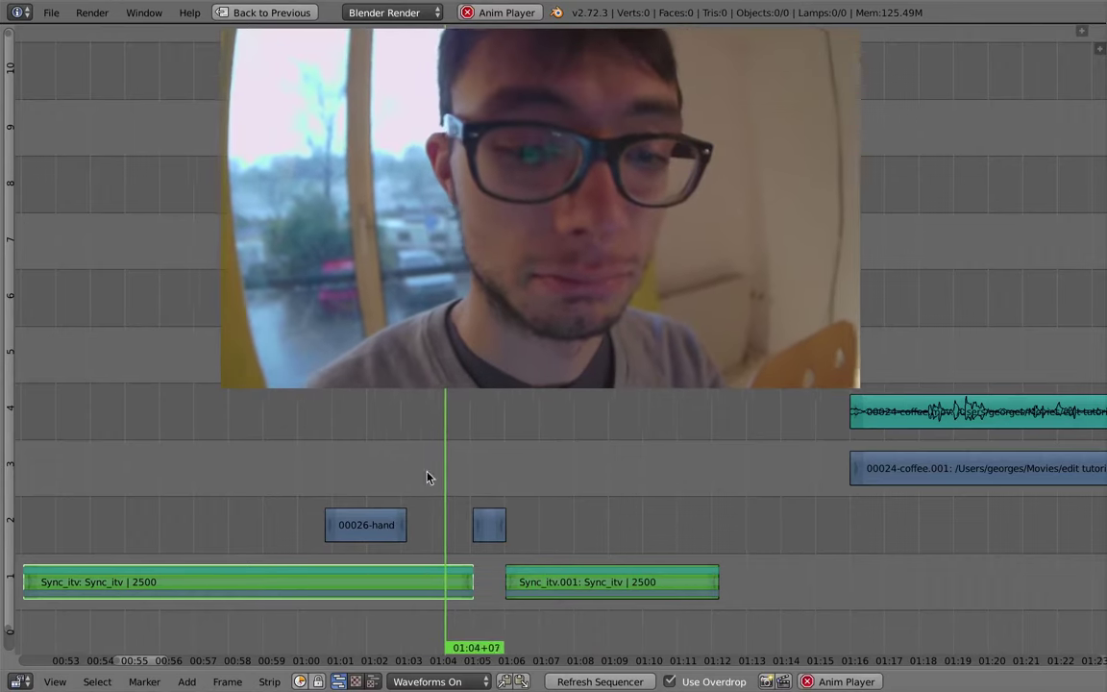
pyautogui.hotkey('alt', 'a')
# Step: Shift the short hand close-up strip and all strips after it earlier, with Sync_itv.001 starting at frame 1643
pyautogui.press('g')
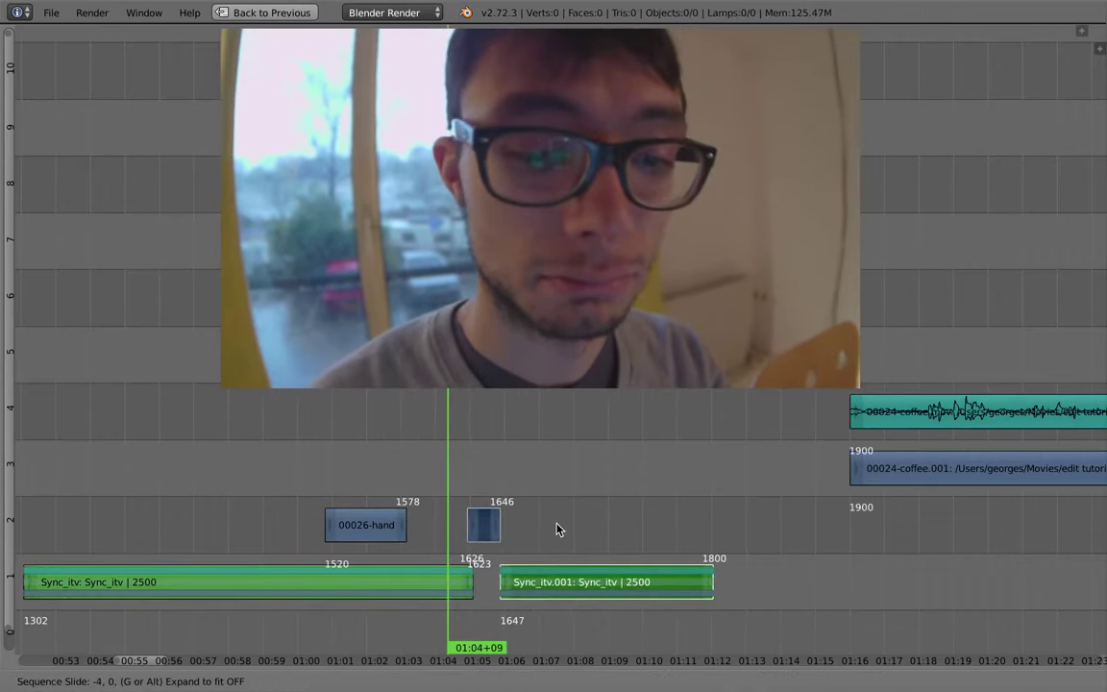
pyautogui.rightClick(560, 528)
pyautogui.keyDown('ctrl'); pyautogui.rightClick(512, 452); pyautogui.keyUp('ctrl')
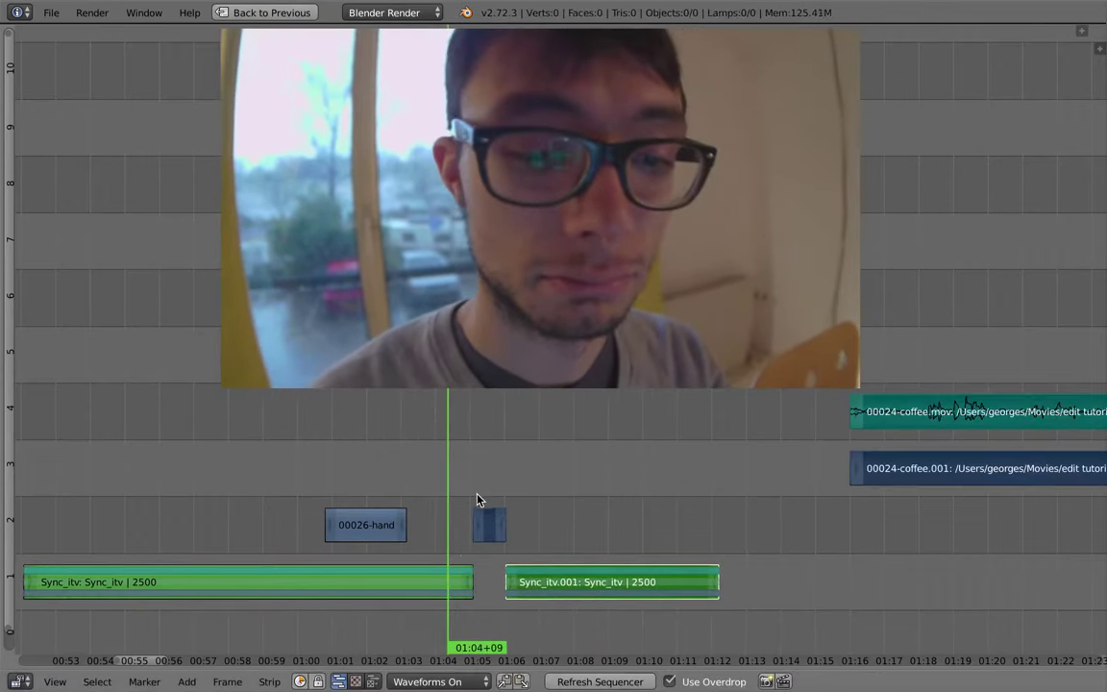
pyautogui.press('g')
pyautogui.press('Escape')
pyautogui.press('g')
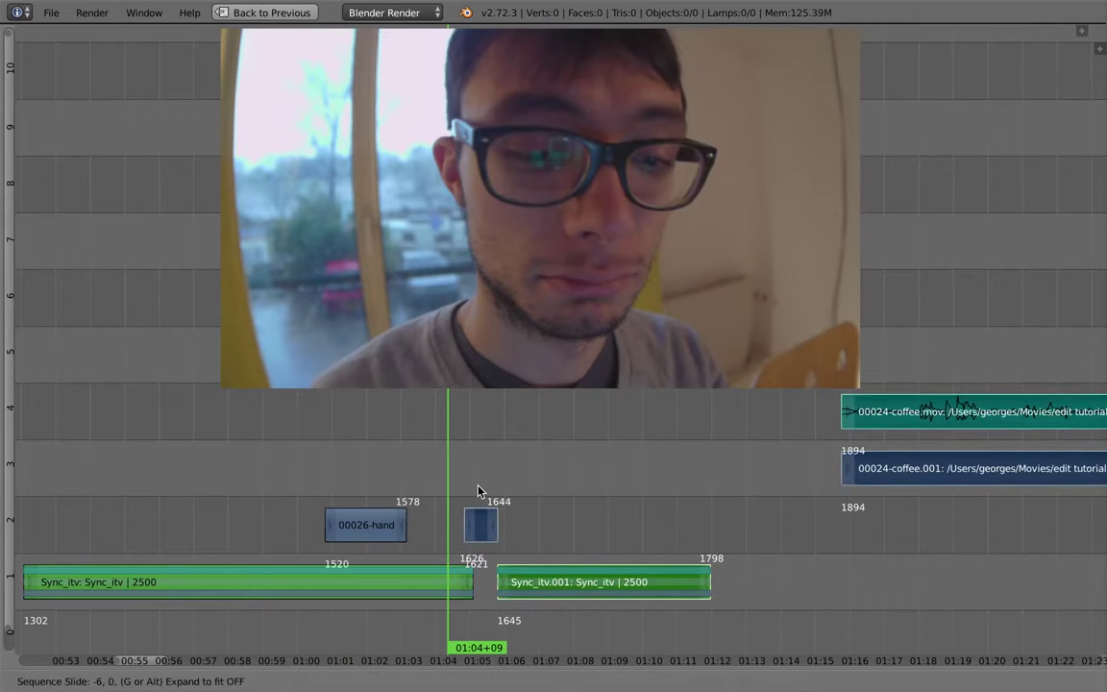
pyautogui.click(476, 500)
# Step: Close the interview gap by extending the end of Sync_itv to frame 1633 and the start of Sync_itv.001 to frame 1634
pyautogui.rightClick(469, 581)
pyautogui.press('g')
pyautogui.click(479, 584)
pyautogui.rightClick(499, 584)
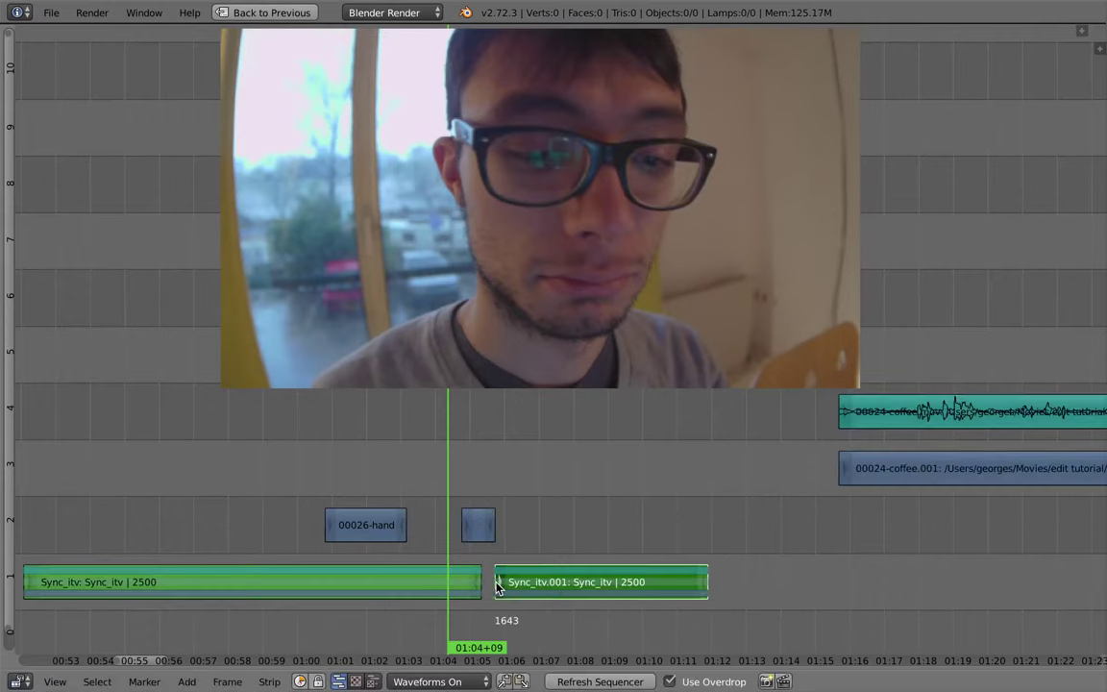
pyautogui.press('g')
pyautogui.click(484, 585)
pyautogui.rightClick(478, 583)
pyautogui.press('g')
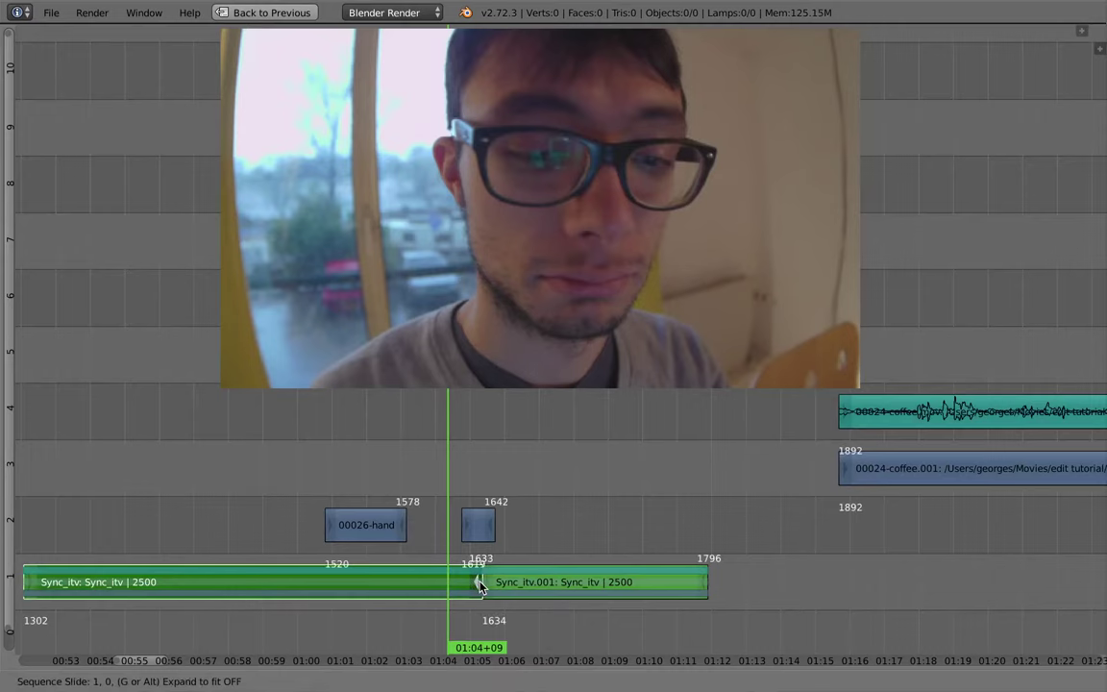
pyautogui.press('Escape')
# Step: Replay the interview join and move the short hand close-up strip above it to frames 1615–1638
pyautogui.hotkey('alt', 'a')
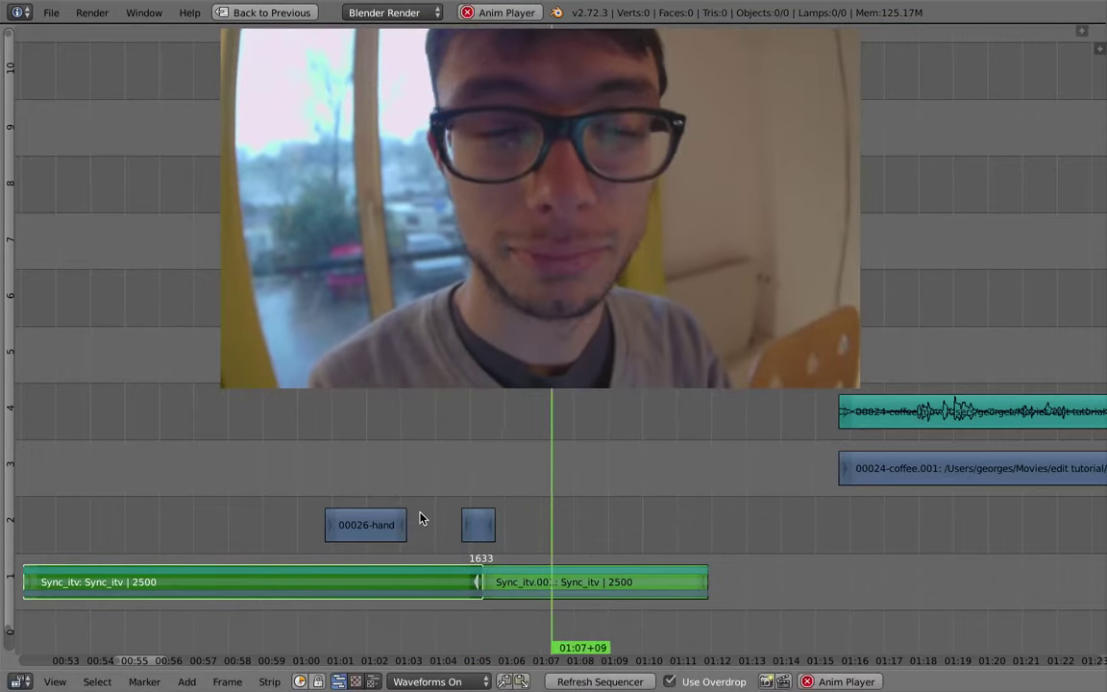
pyautogui.click(406, 533)
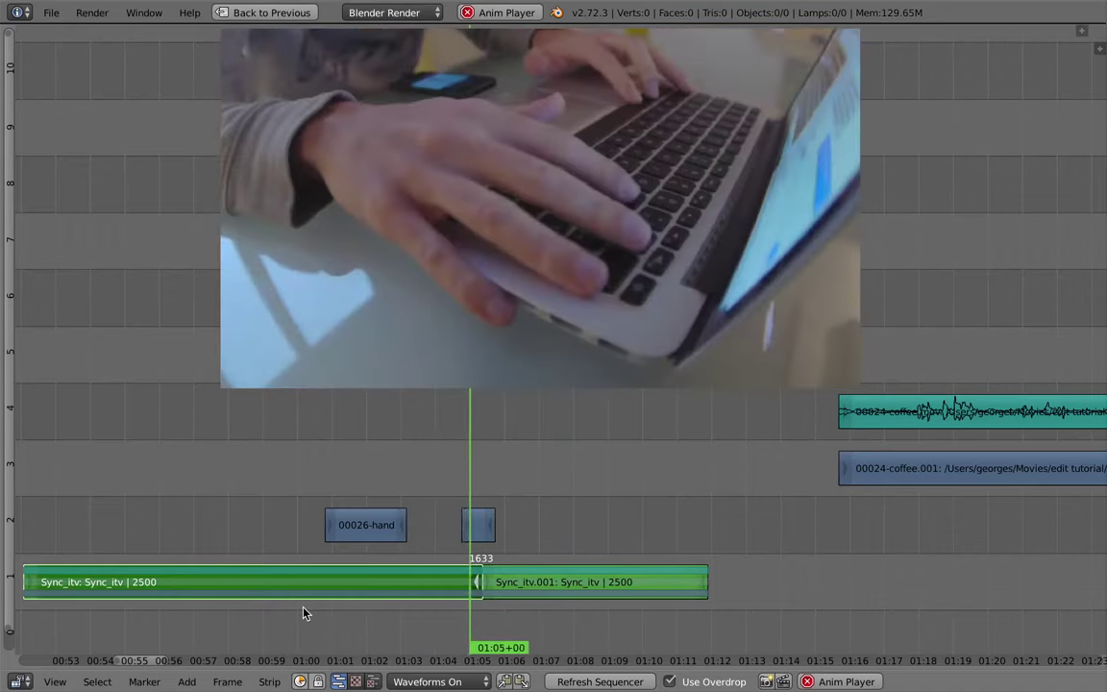
pyautogui.hotkey('alt', 'a')
pyautogui.rightClick(484, 534)
pyautogui.press('g')
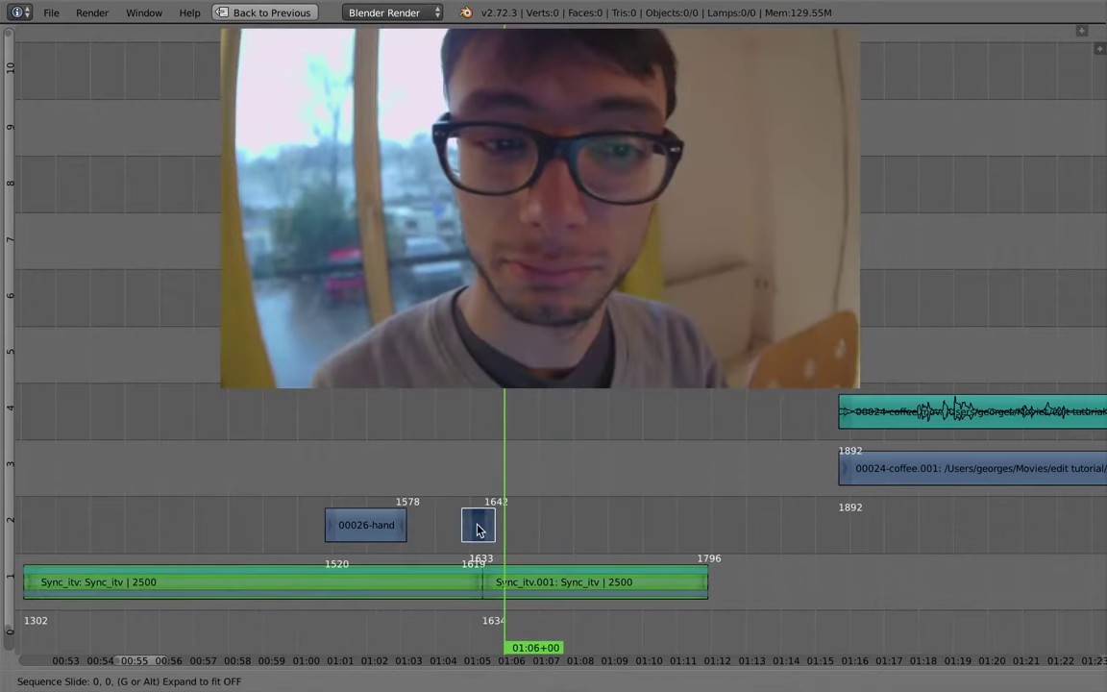
pyautogui.click(470, 530)
# Step: Play the sequence from just before the short hand close-up into Sync_itv.001 to find the next cut point
pyautogui.click(442, 531)
pyautogui.hotkey('alt', 'a')
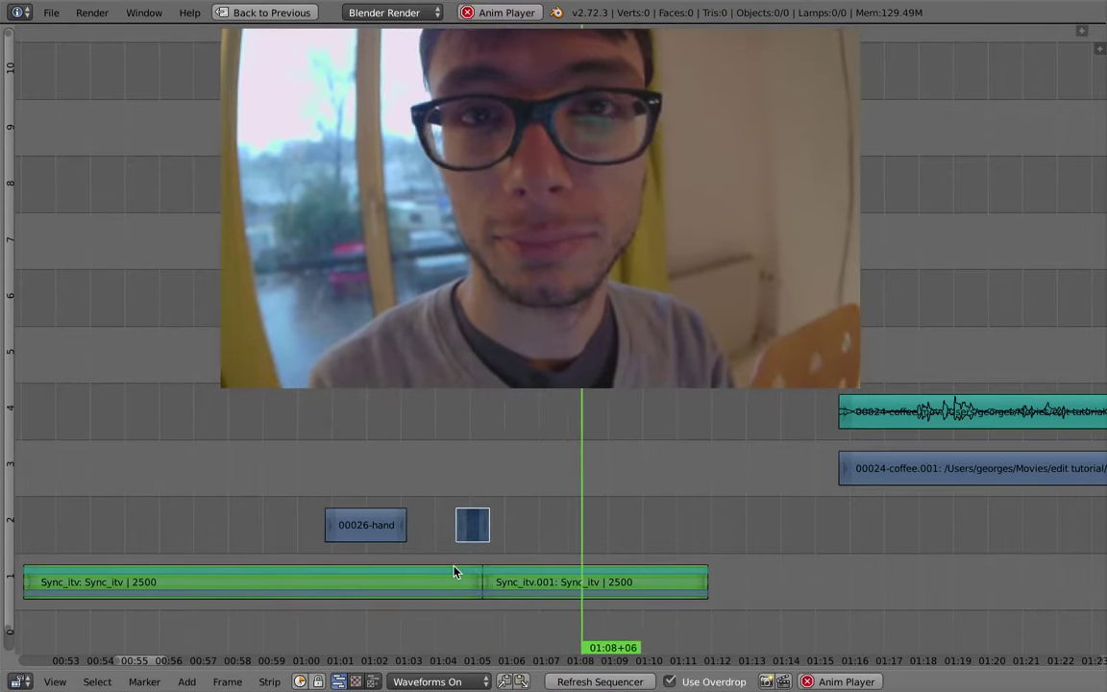
pyautogui.hotkey('alt', 'a')
pyautogui.hotkey('alt', 'a')
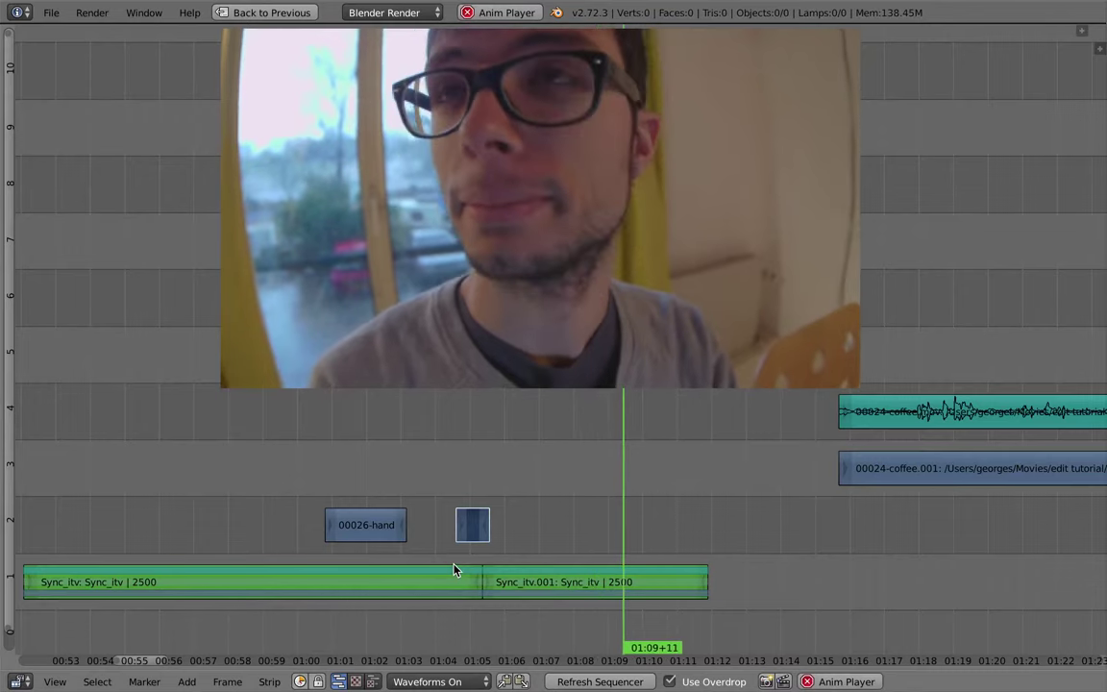
pyautogui.hotkey('alt', 'a')
# Step: Cut the Sync_itv.001 interview strip at 01:09+16
pyautogui.click(629, 532)
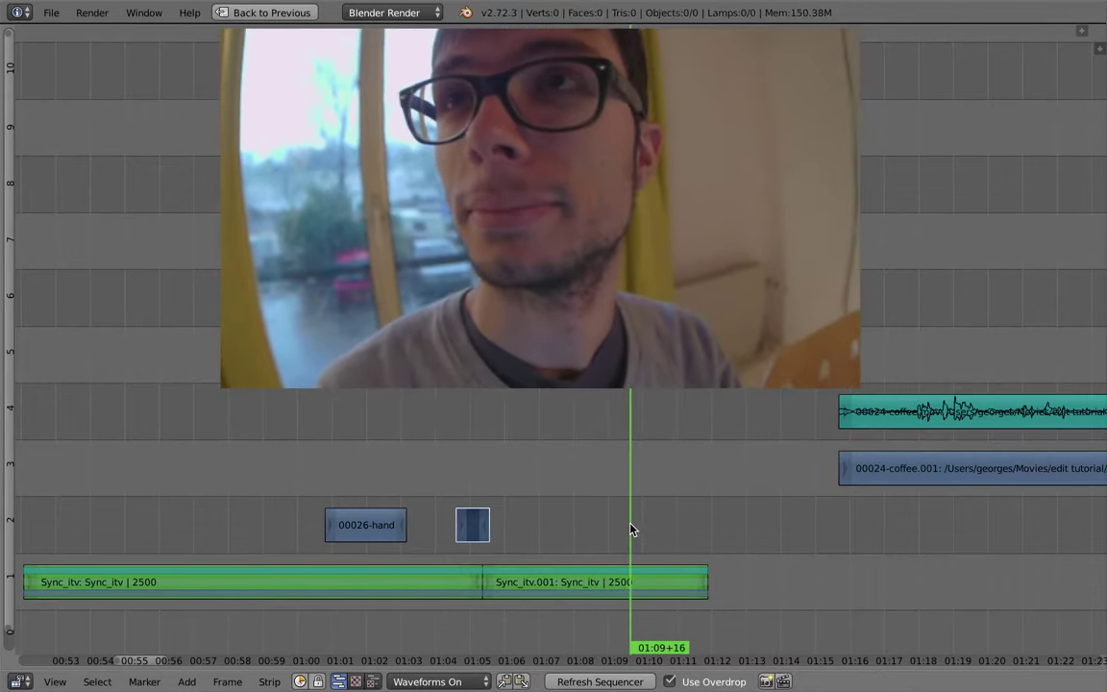
pyautogui.rightClick(705, 587)
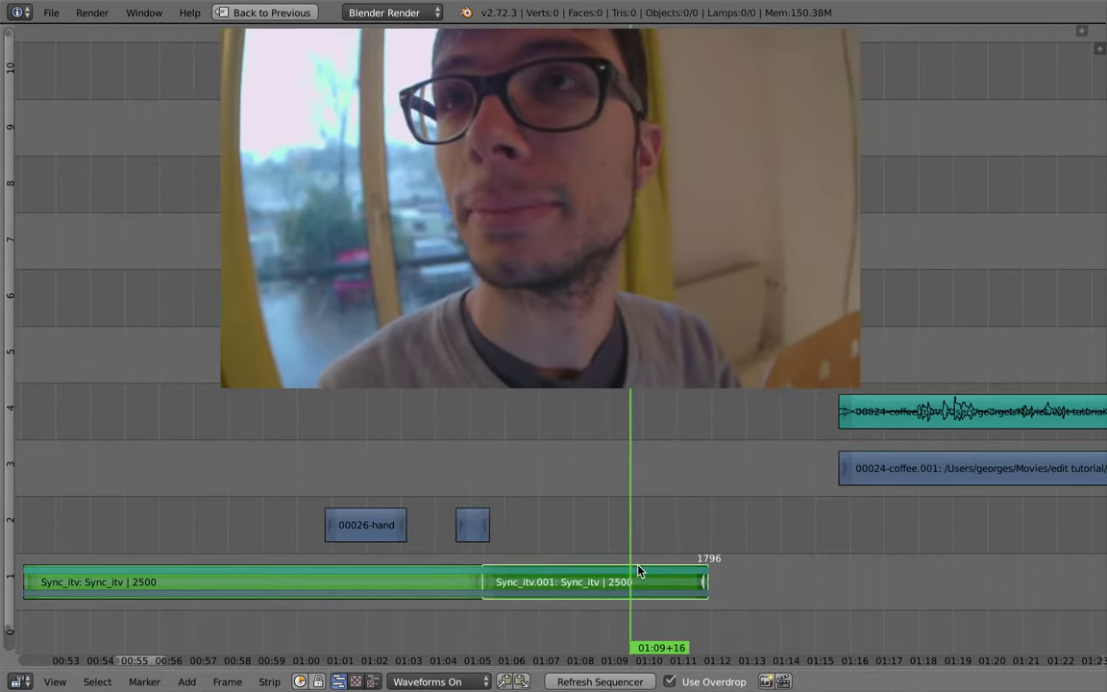
pyautogui.scroll(-4, 638, 567)
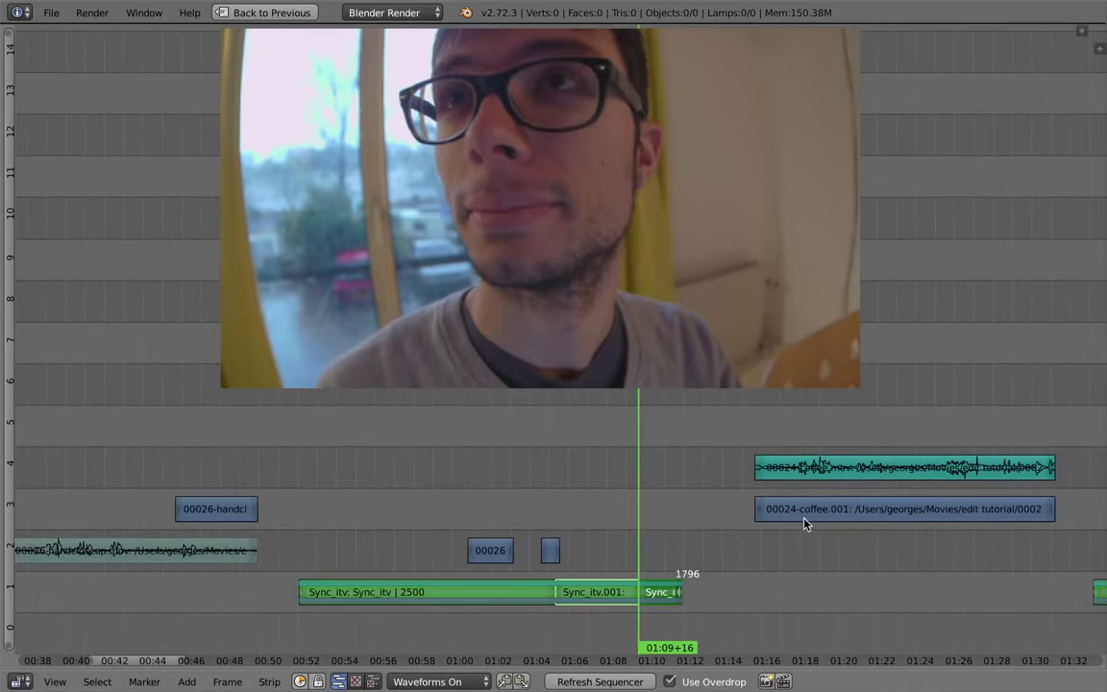
# Step: Scrub through the 00024-coffee footage and move its video and audio strips later to start at frame 2127
pyautogui.moveTo(830, 492); pyautogui.dragTo(942, 498)
pyautogui.keyDown('ctrl'); pyautogui.moveTo(752, 553); pyautogui.dragTo(706, 557, button='middle'); pyautogui.keyUp('ctrl')
pyautogui.keyDown('shift'); pyautogui.rightClick(783, 488); pyautogui.keyUp('shift')
pyautogui.press('g')
pyautogui.click(878, 519)
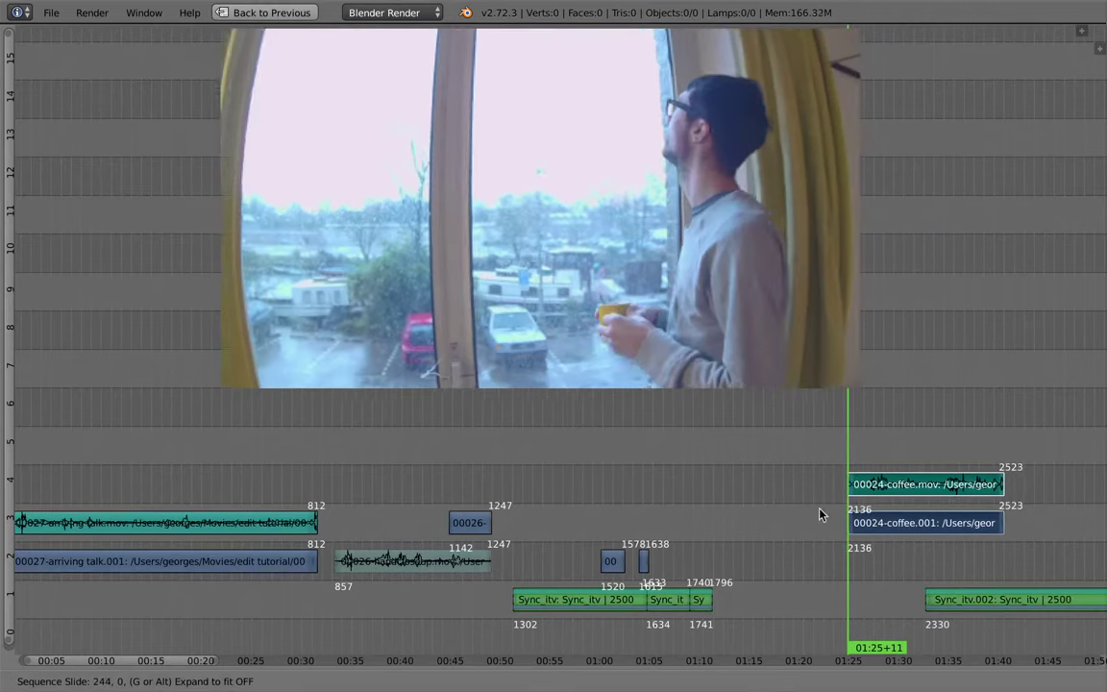
# Step: Cut the 00027-arriving talk video strip at 23+20 and 26+19 to isolate a short piece
pyautogui.click(260, 523)
pyautogui.moveTo(434, 475); pyautogui.dragTo(655, 472, button='middle')
pyautogui.moveTo(458, 485)
pyautogui.mouseDown()
pyautogui.moveTo(494, 496)
pyautogui.moveTo(452, 502)
pyautogui.mouseUp()
pyautogui.rightClick(227, 566)
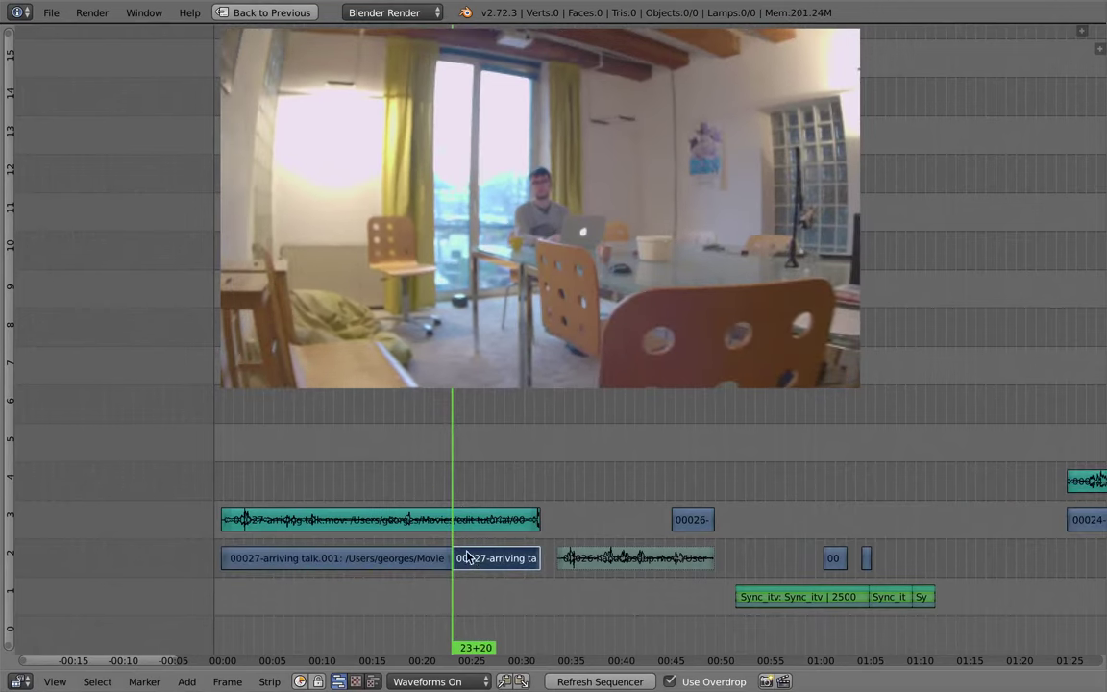
pyautogui.click(482, 572)
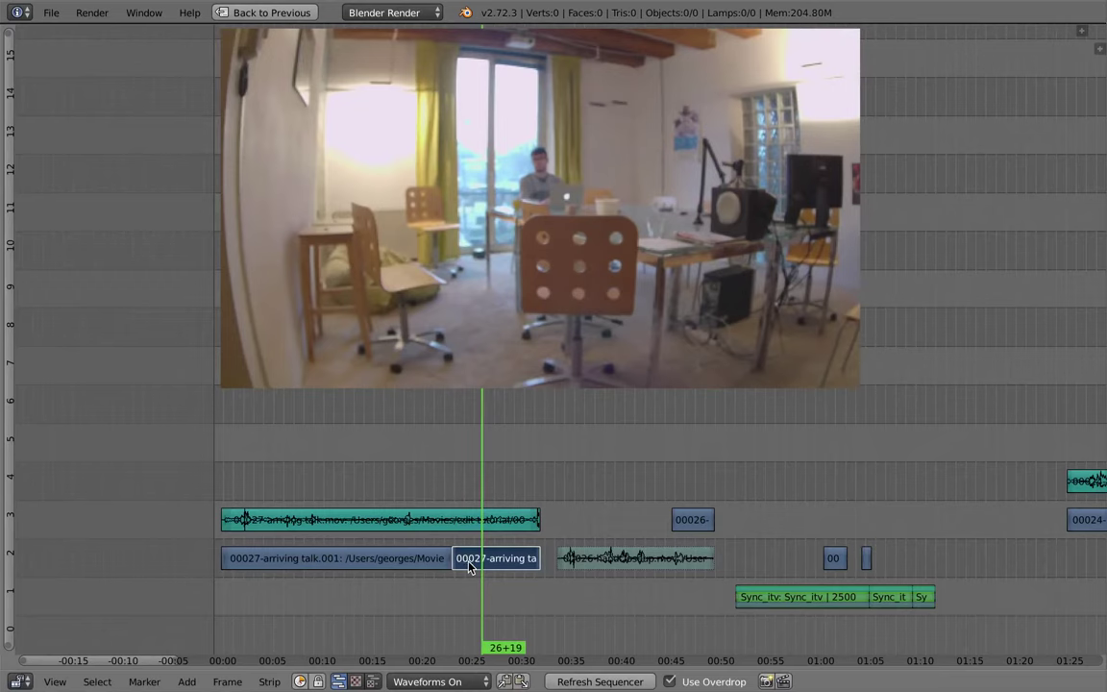
pyautogui.press('k')
# Step: Move the isolated arriving talk piece above the last interview cut, on channel 2 at frames 1716–1789
pyautogui.moveTo(468, 568); pyautogui.dragTo(554, 450, button='right')
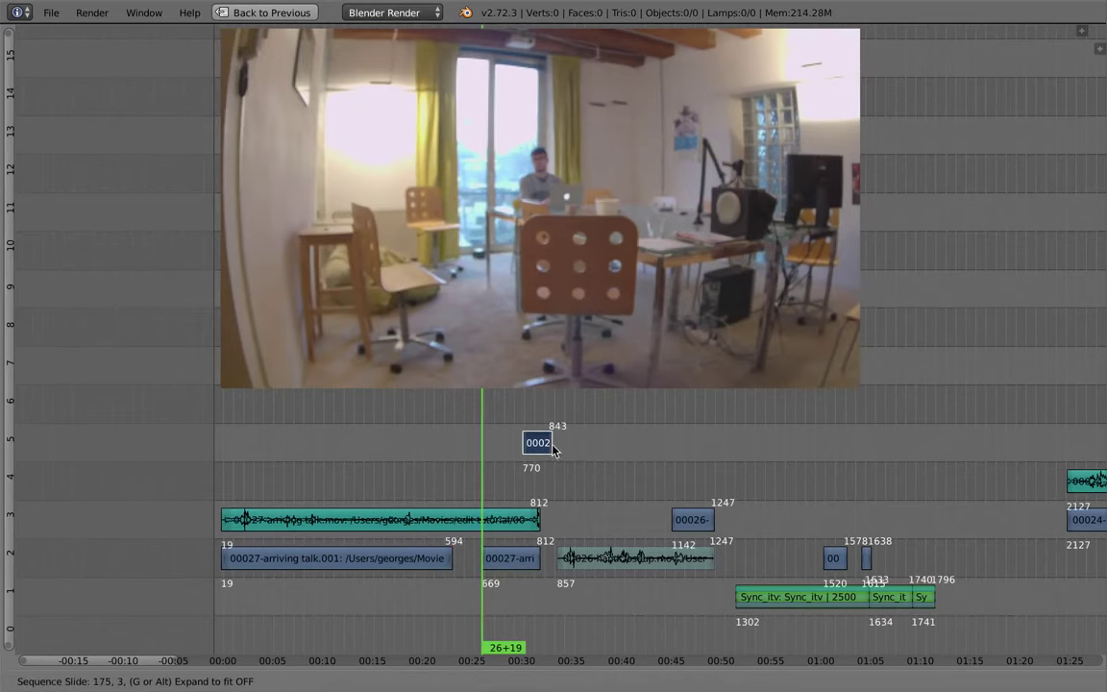
pyautogui.moveTo(882, 480); pyautogui.dragTo(960, 482, button='right')
pyautogui.moveTo(860, 541); pyautogui.dragTo(582, 562, button='middle')
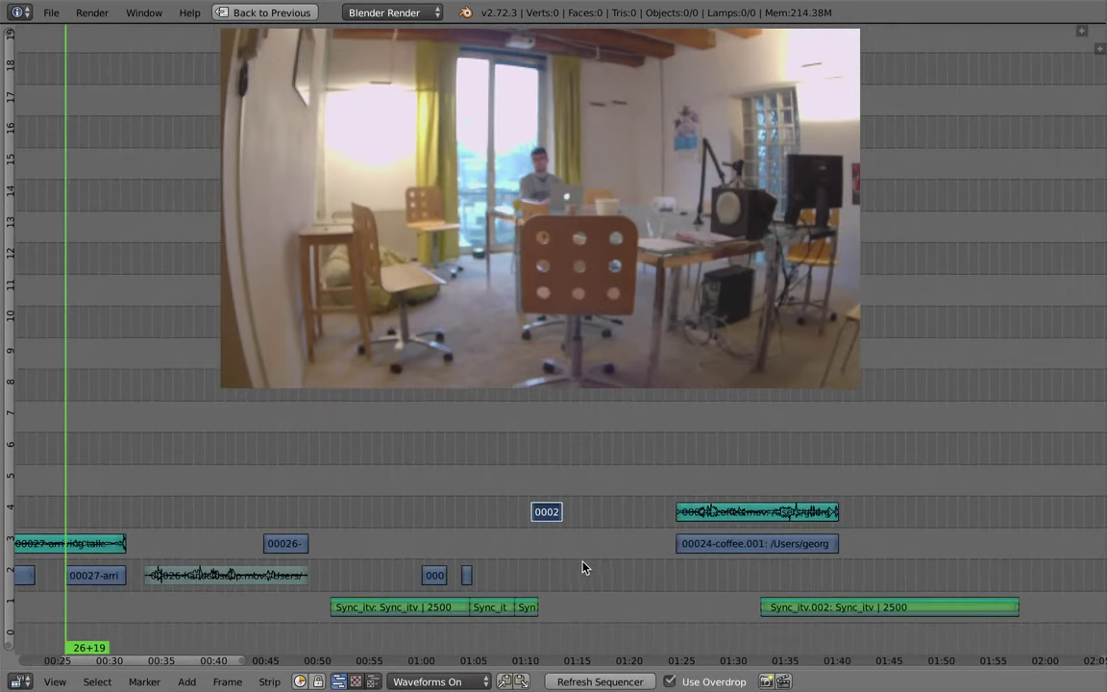
pyautogui.moveTo(553, 519); pyautogui.dragTo(503, 584, button='right')
pyautogui.keyDown('ctrl'); pyautogui.moveTo(490, 567); pyautogui.dragTo(648, 578, button='middle'); pyautogui.keyUp('ctrl')
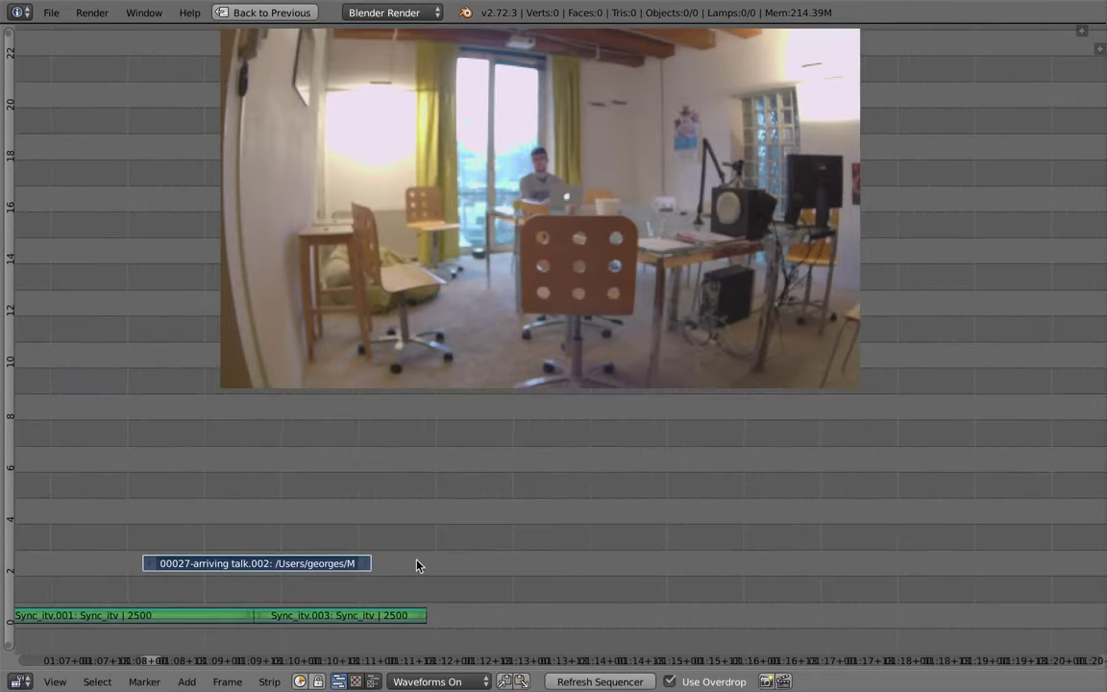
pyautogui.moveTo(197, 557); pyautogui.dragTo(579, 525, button='middle')
pyautogui.moveTo(634, 561); pyautogui.dragTo(654, 602, button='right')
pyautogui.click(579, 615)
pyautogui.keyDown('ctrl'); pyautogui.moveTo(632, 590); pyautogui.dragTo(634, 554, button='middle'); pyautogui.keyUp('ctrl')
# Step: Box-select the Sync_itv interview strips with the three cutaways above them and move them up two channels
pyautogui.press('a')
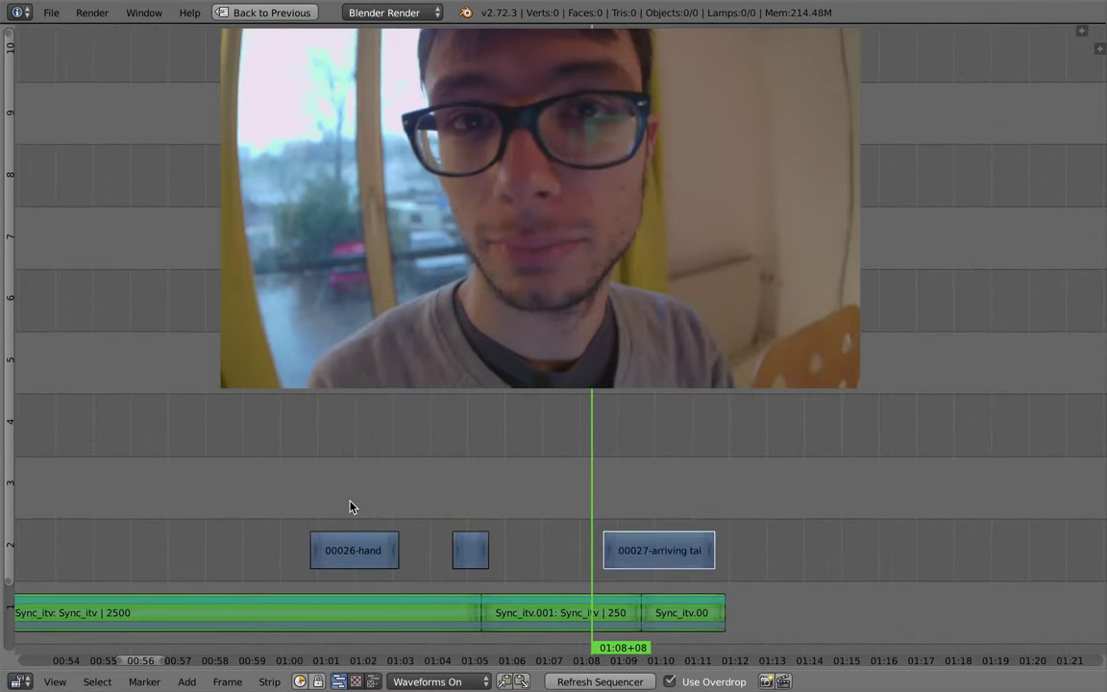
pyautogui.press('b')
pyautogui.moveTo(254, 459); pyautogui.dragTo(675, 617)
pyautogui.press('g')
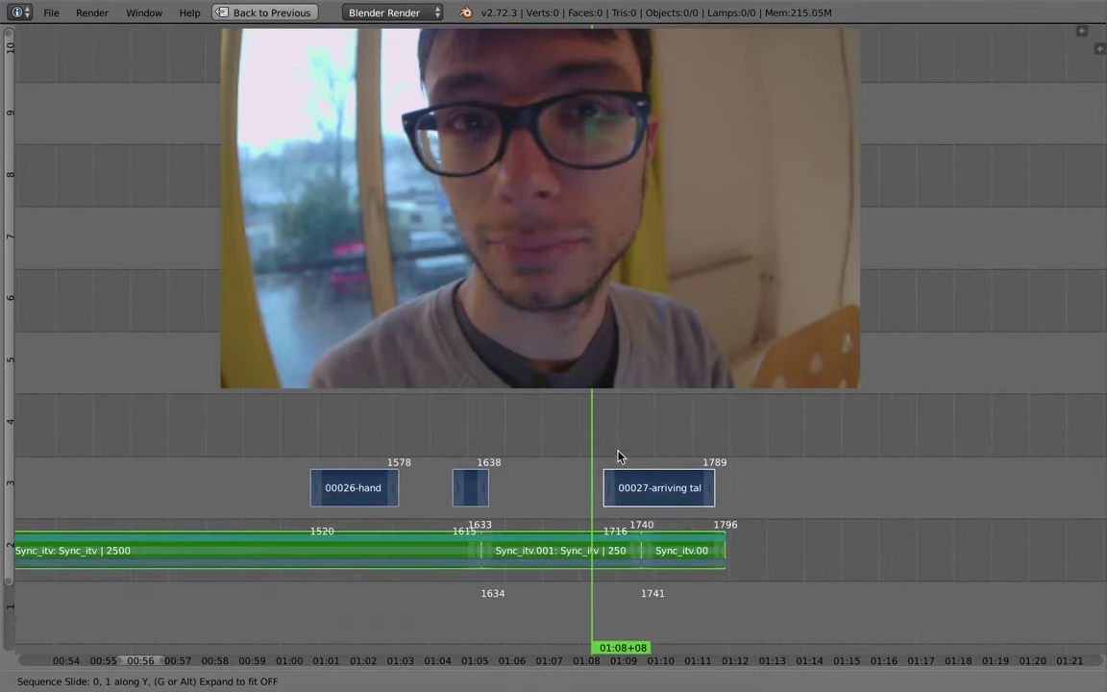
pyautogui.click(616, 418)
pyautogui.press('a')
pyautogui.moveTo(632, 480); pyautogui.dragTo(639, 570, button='middle')
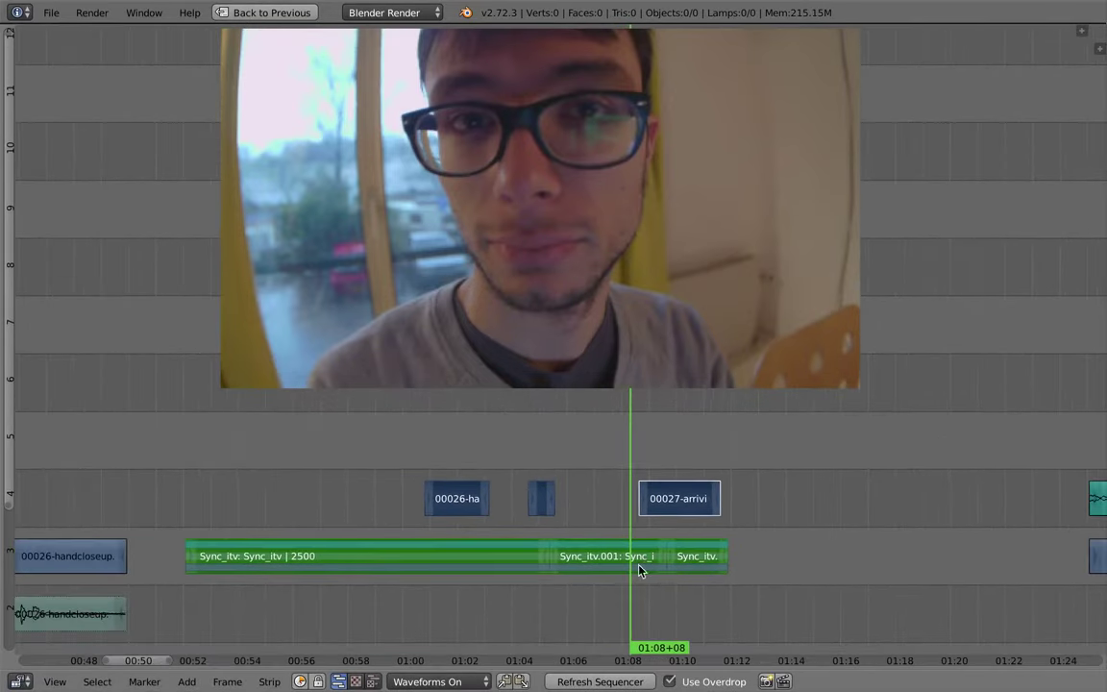
# Step: Move the arriving talk cutaway slightly later to start around 01:09+01, and replay the cut
pyautogui.moveTo(619, 493); pyautogui.dragTo(553, 471, button='middle')
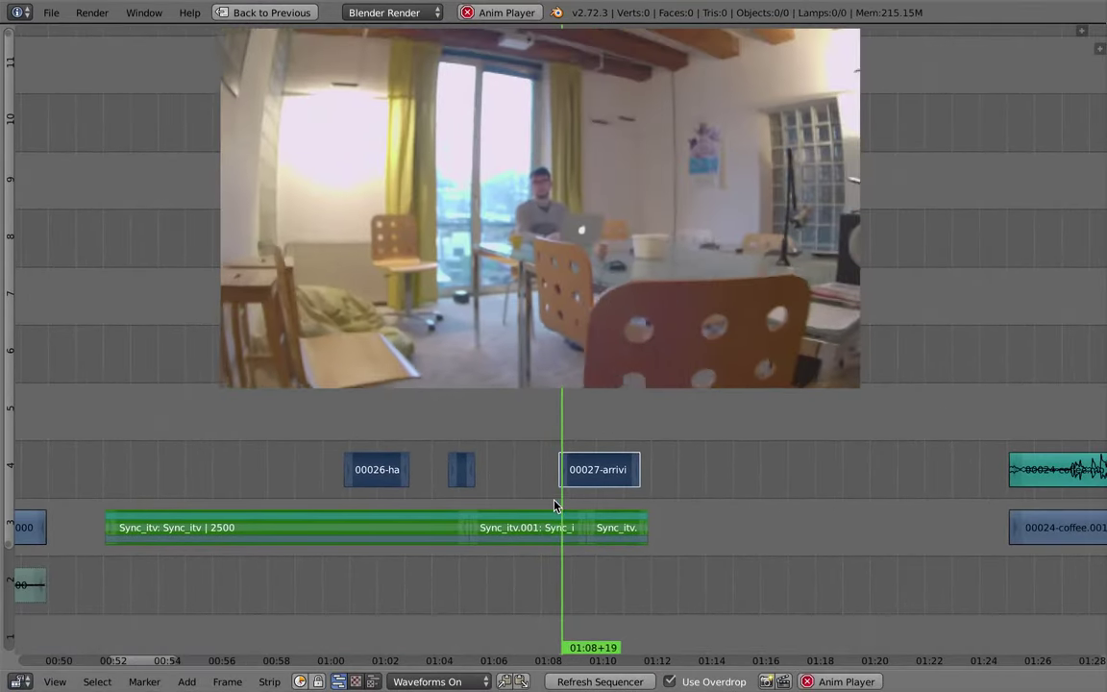
pyautogui.click(544, 478)
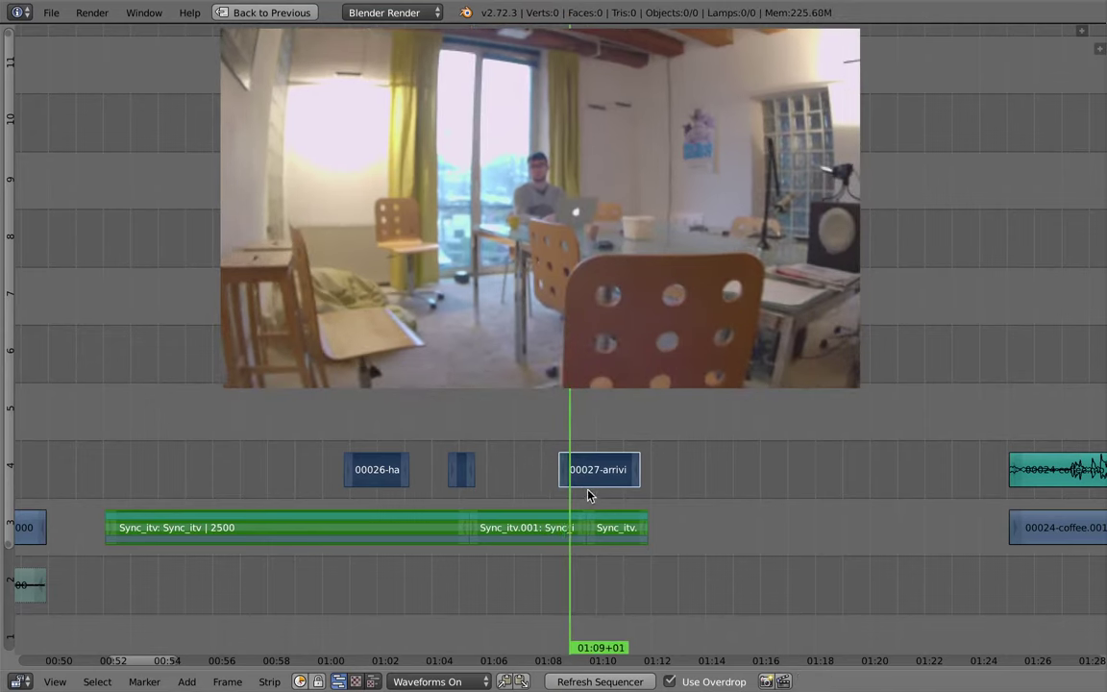
pyautogui.moveTo(584, 483); pyautogui.dragTo(595, 477, button='right')
pyautogui.click(548, 462)
pyautogui.hotkey('alt', 'a')
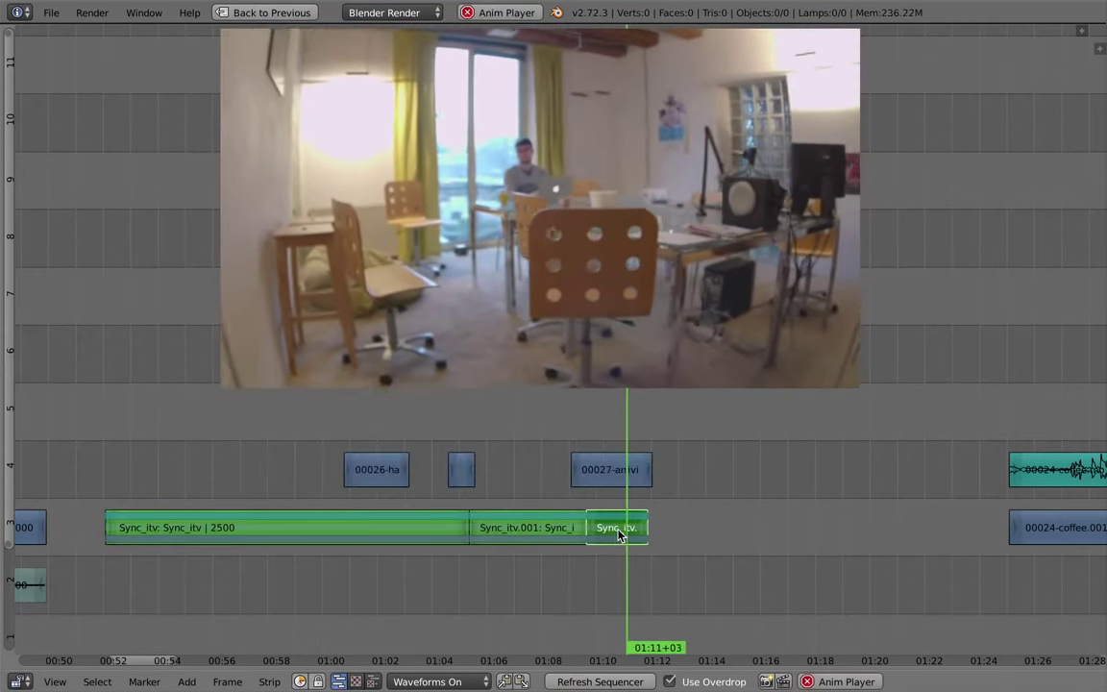
# Step: Mute the last Sync_itv interview piece and play the cut back
pyautogui.click(555, 512)
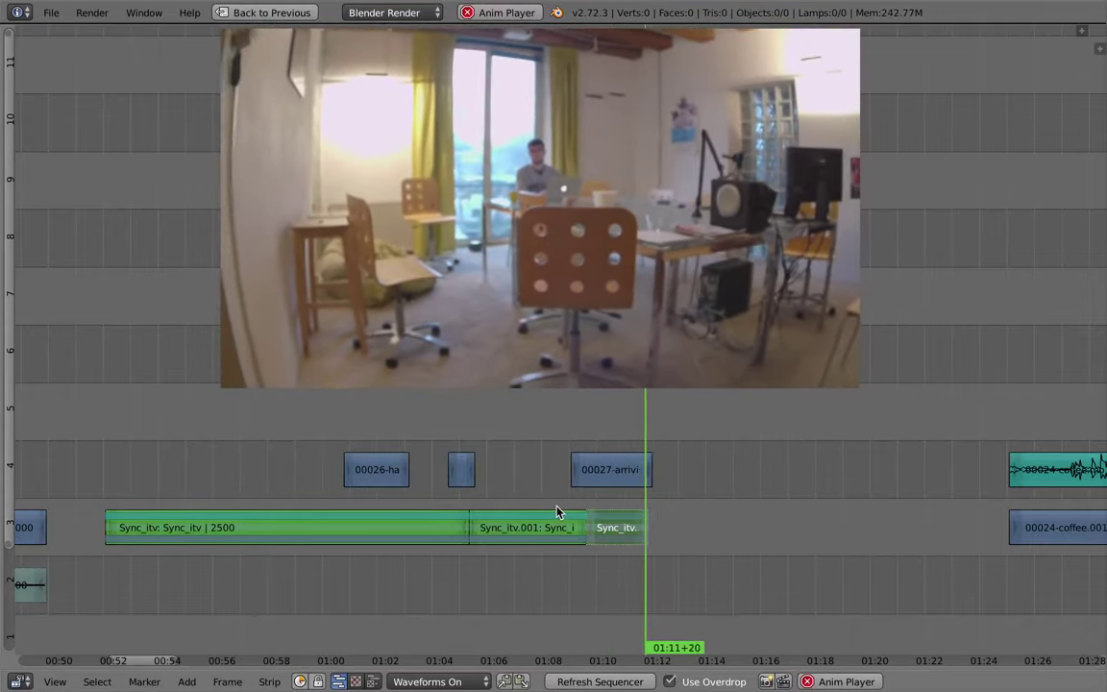
pyautogui.hotkey('alt', 'a')
pyautogui.press('Home')
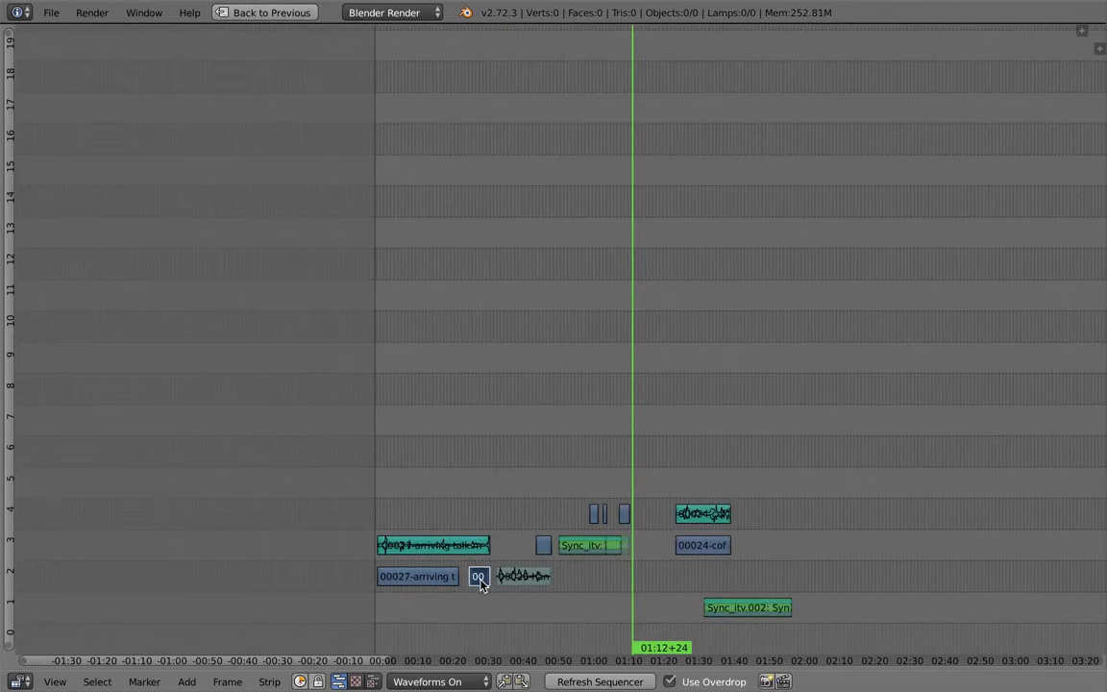
pyautogui.hotkey('shift', 'd')
pyautogui.click(620, 583)
pyautogui.keyDown('ctrl'); pyautogui.moveTo(642, 583); pyautogui.dragTo(695, 523, button='middle'); pyautogui.keyUp('ctrl')
pyautogui.click(594, 520)
pyautogui.hotkey('alt', 'a')
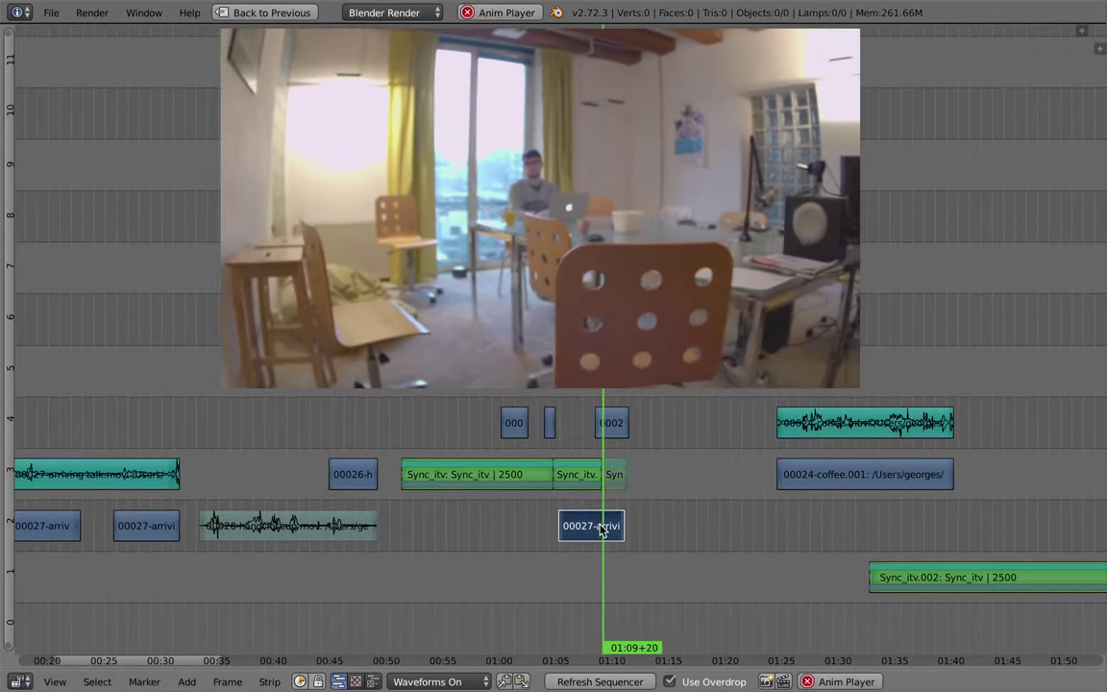
pyautogui.hotkey('alt', 'a')
pyautogui.keyDown('ctrl'); pyautogui.moveTo(611, 547); pyautogui.dragTo(617, 544, button='middle'); pyautogui.keyUp('ctrl')
pyautogui.press('x')
pyautogui.click(600, 544)
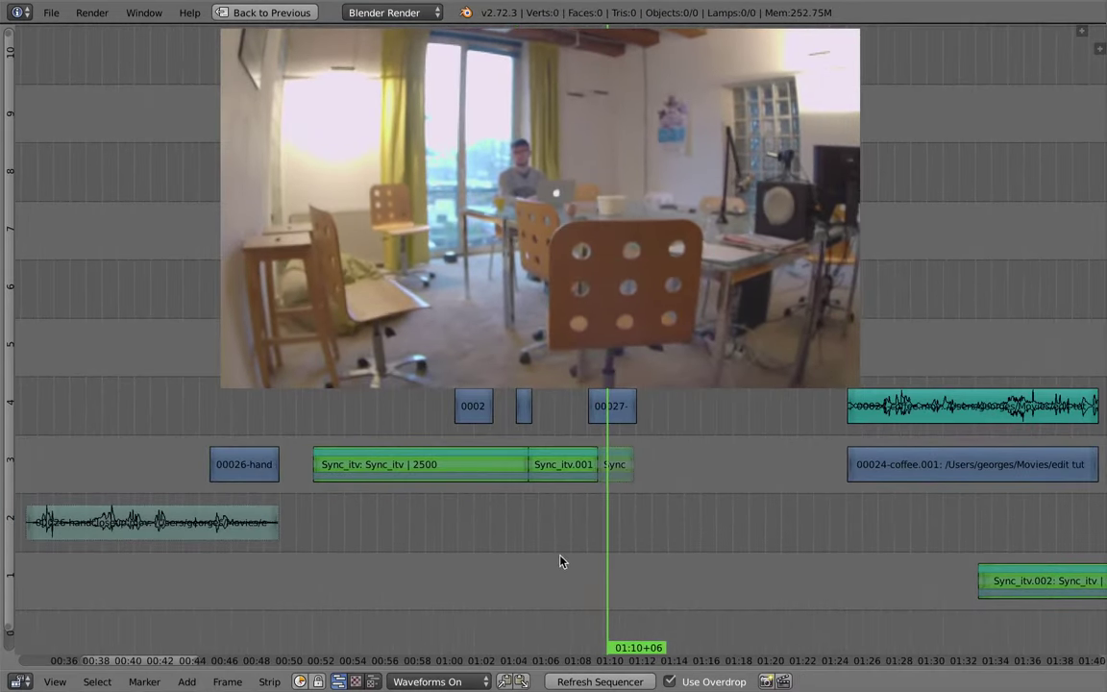
# Step: Duplicate the 00027-arriving talk sound strip and move the copy to channel 2 beneath the interview cuts
pyautogui.keyDown('ctrl'); pyautogui.moveTo(437, 550); pyautogui.dragTo(481, 546, button='middle'); pyautogui.keyUp('ctrl')
pyautogui.moveTo(562, 510); pyautogui.dragTo(434, 543, button='middle')
pyautogui.press('Home')
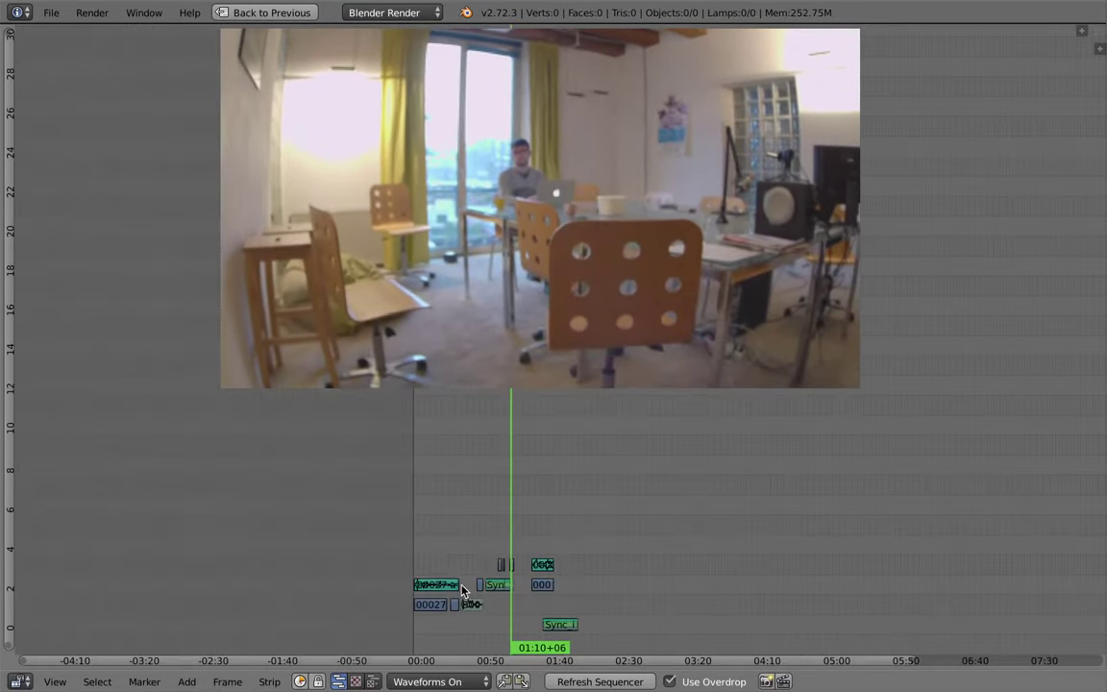
pyautogui.hotkey('shift', 'd')
pyautogui.click(542, 602)
pyautogui.keyDown('ctrl'); pyautogui.moveTo(544, 607); pyautogui.dragTo(620, 481, button='middle'); pyautogui.keyUp('ctrl')
pyautogui.moveTo(620, 480); pyautogui.dragTo(999, 426, button='middle')
pyautogui.press('g')
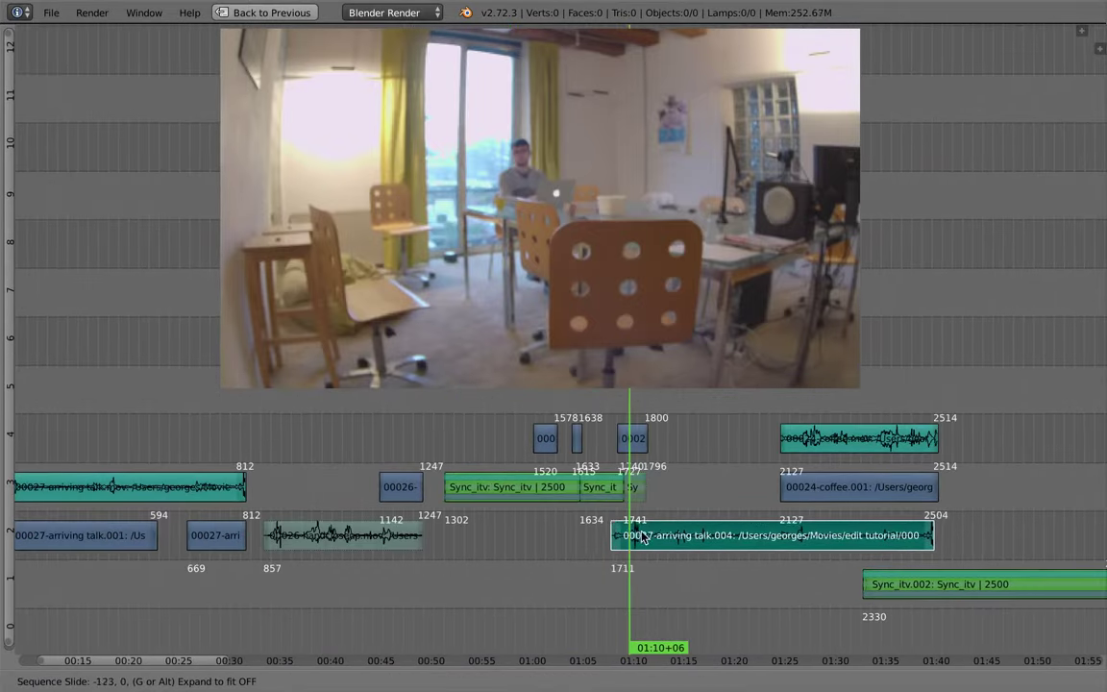
pyautogui.click(581, 535)
# Step: Slide the duplicated arriving talk sound earlier to start at frame 1248, and replay the last interview cut
pyautogui.keyDown('ctrl'); pyautogui.moveTo(579, 535); pyautogui.dragTo(684, 531, button='middle'); pyautogui.keyUp('ctrl')
pyautogui.press('g')
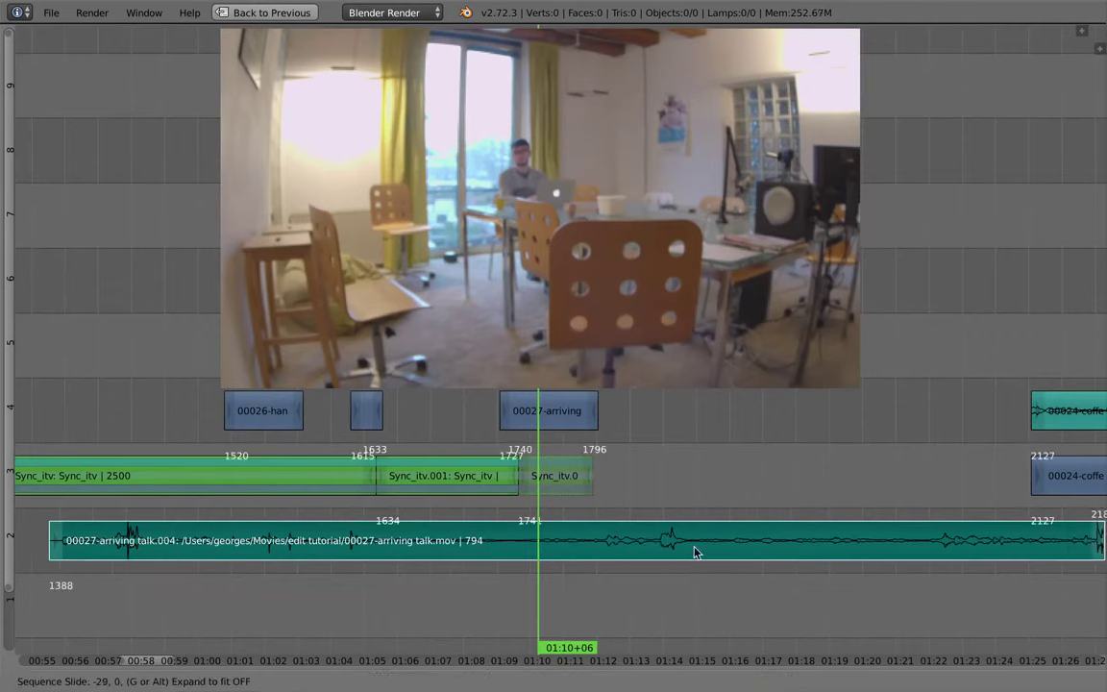
pyautogui.click(526, 559)
pyautogui.hotkey('alt', 'a')
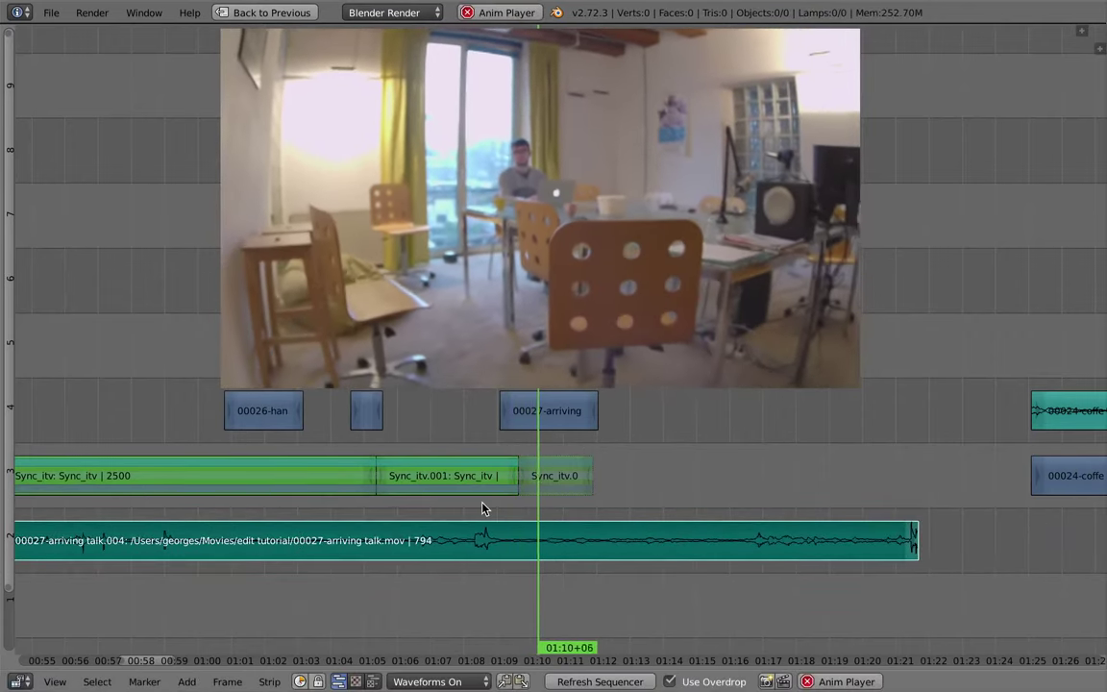
pyautogui.hotkey('alt', 'a')
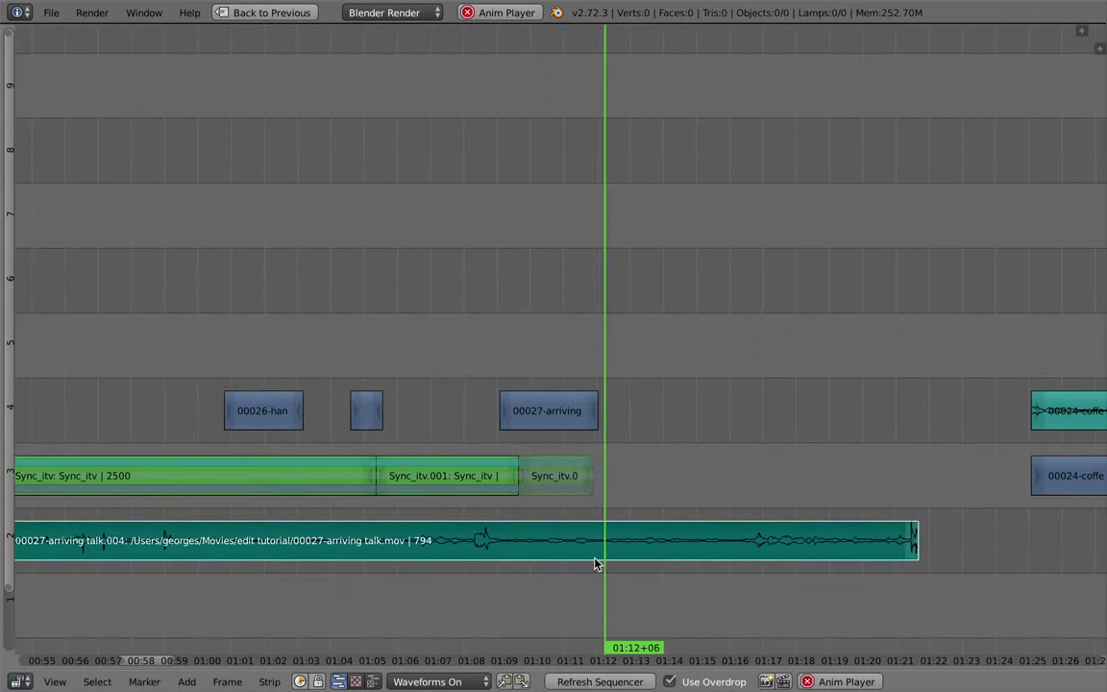
# Step: Trim the end of the duplicated arriving talk sound to frame 1809 and check its sound properties
pyautogui.rightClick(910, 547)
pyautogui.press('g')
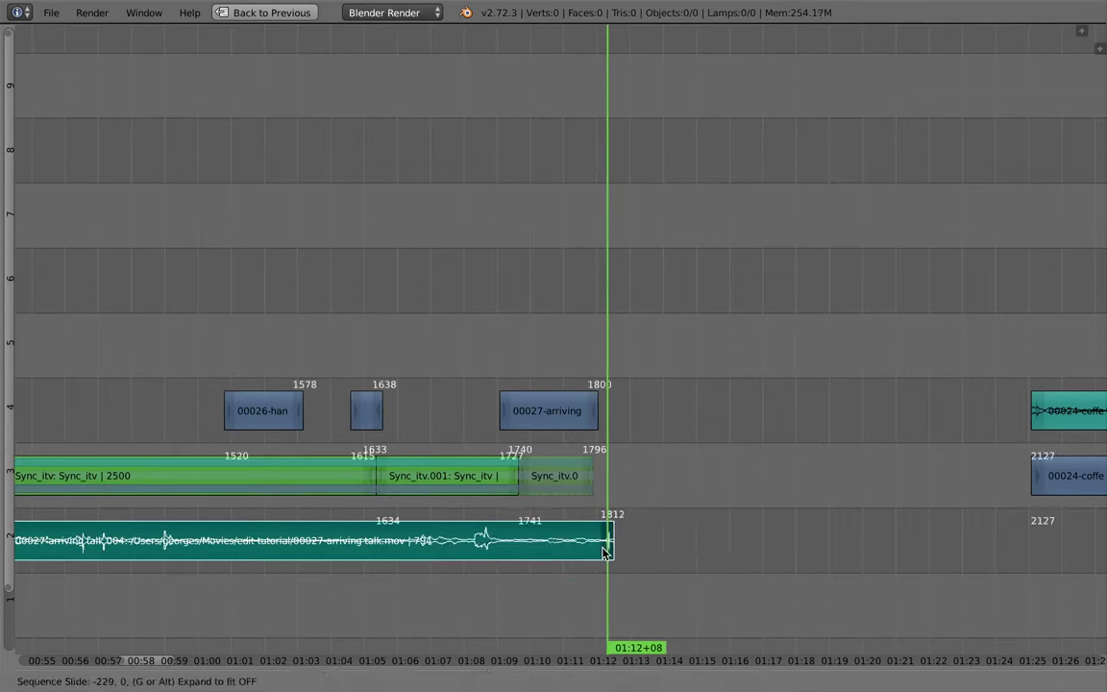
pyautogui.click(609, 548)
pyautogui.press('n')
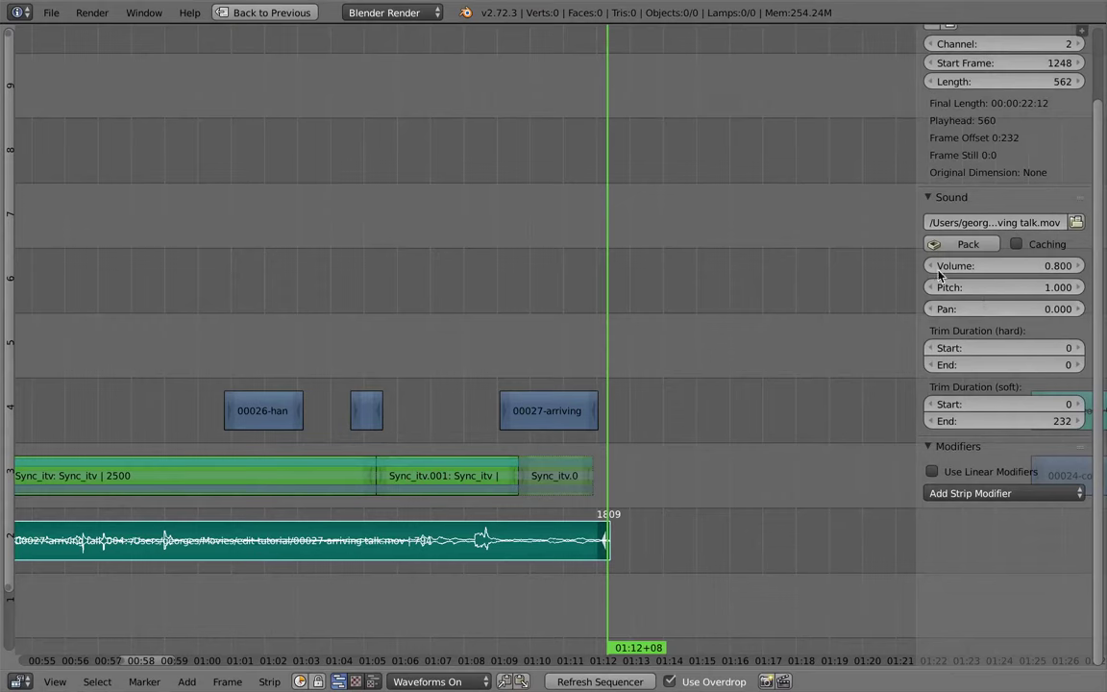
pyautogui.press('n')
# Step: Slip the contents of the duplicated arriving talk sound 50 frames earlier without moving the strip
pyautogui.moveTo(481, 502); pyautogui.dragTo(490, 507)
pyautogui.rightClick(510, 543)
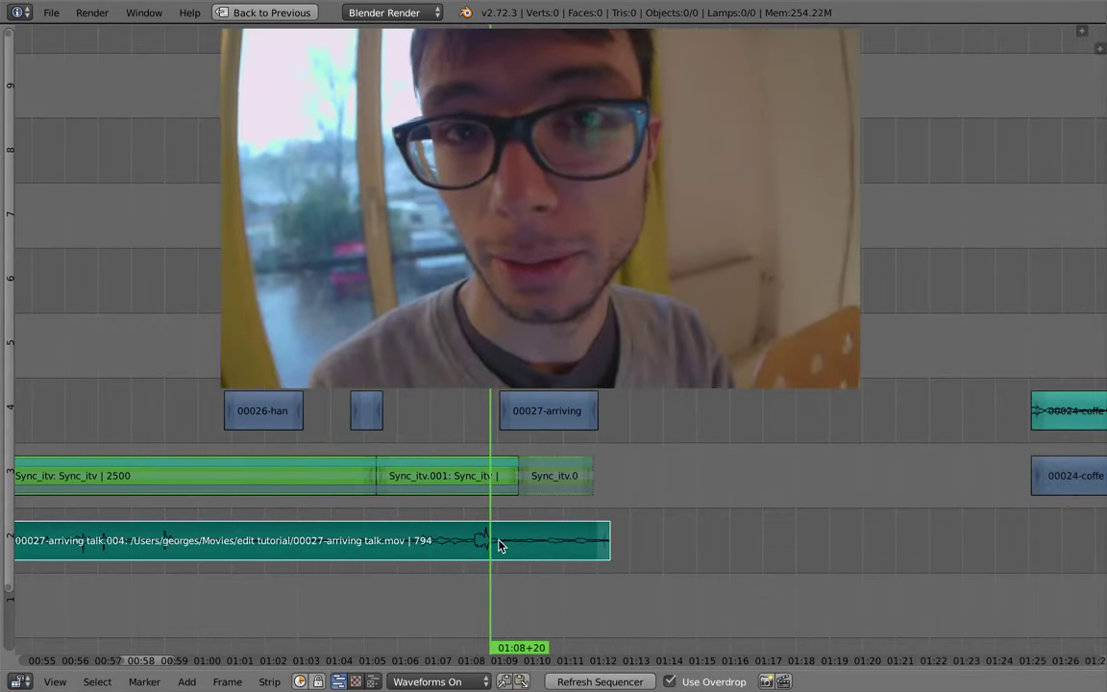
pyautogui.press('s')
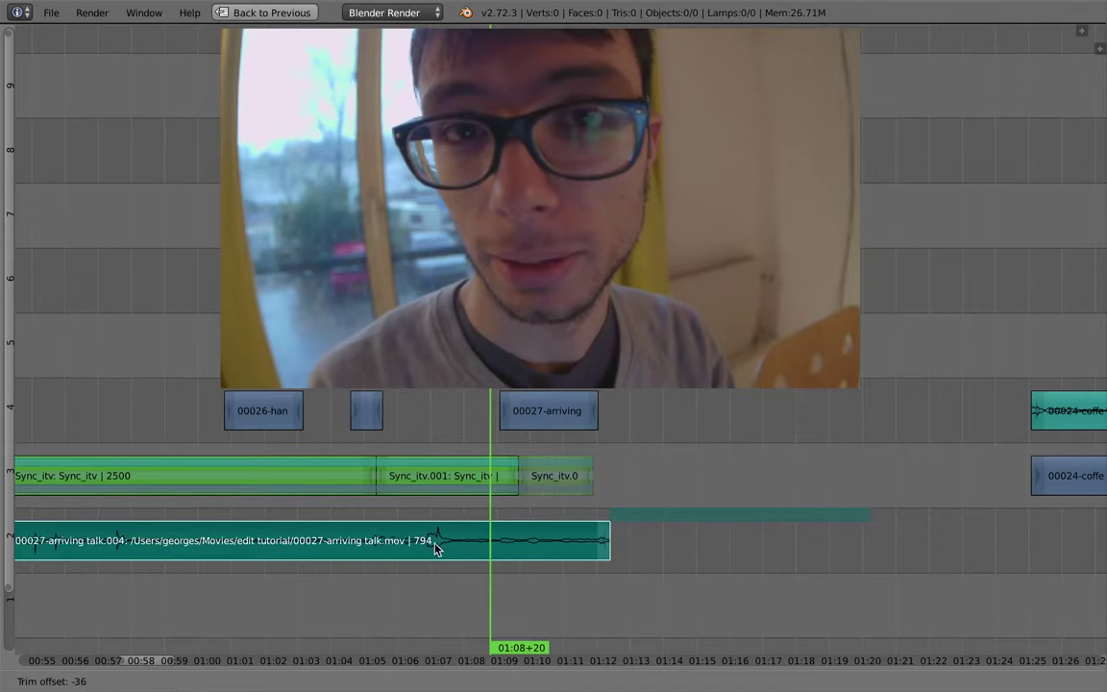
pyautogui.rightClick(417, 549)
pyautogui.press('s')
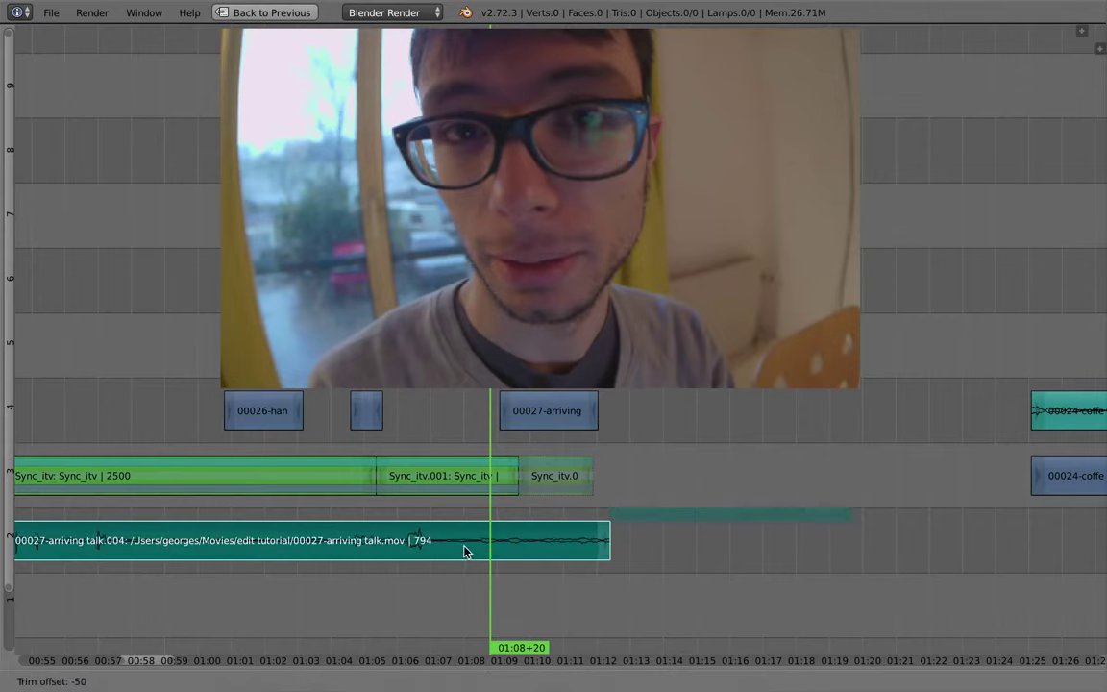
pyautogui.click(465, 549)
# Step: Cut the duplicated arriving talk sound at 01:07+01 and delete the part before the cut
pyautogui.click(440, 548)
pyautogui.moveTo(439, 554); pyautogui.dragTo(433, 550)
pyautogui.press('k')
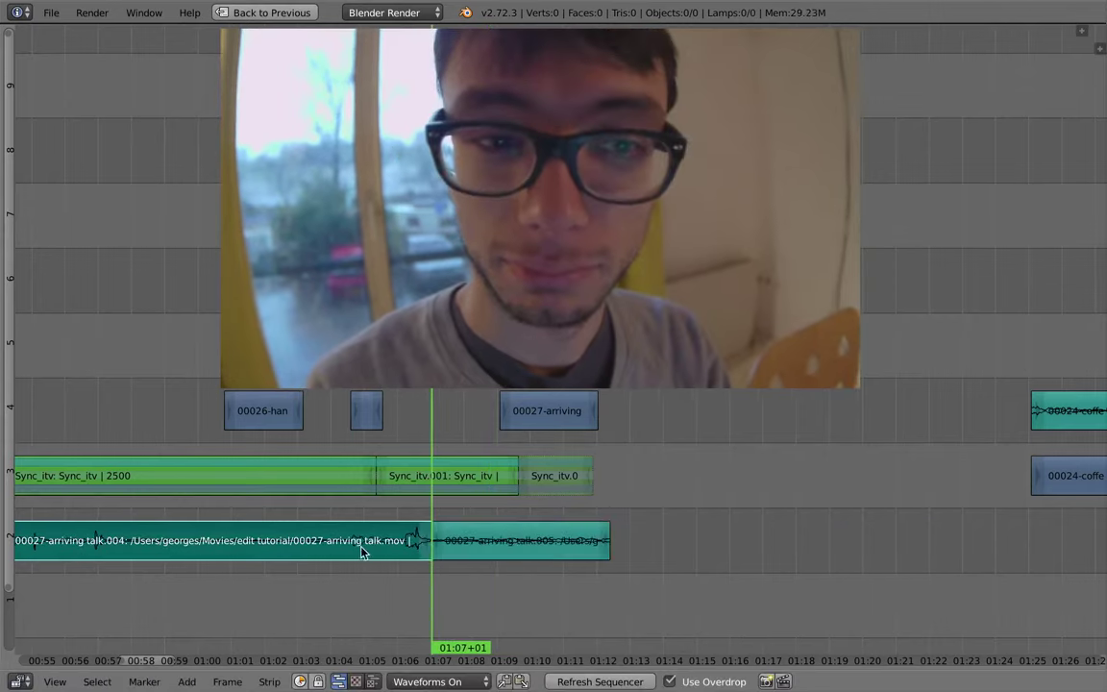
pyautogui.press('x')
pyautogui.click(363, 539)
# Step: Replay the cut and extend the end of the remaining channel 2 sound piece to frame 1830
pyautogui.moveTo(445, 539)
pyautogui.mouseDown(button='middle')
pyautogui.moveTo(474, 548)
pyautogui.moveTo(383, 573)
pyautogui.mouseUp(button='middle')
pyautogui.hotkey('alt', 'a')
pyautogui.moveTo(358, 616); pyautogui.dragTo(411, 608, button='middle')
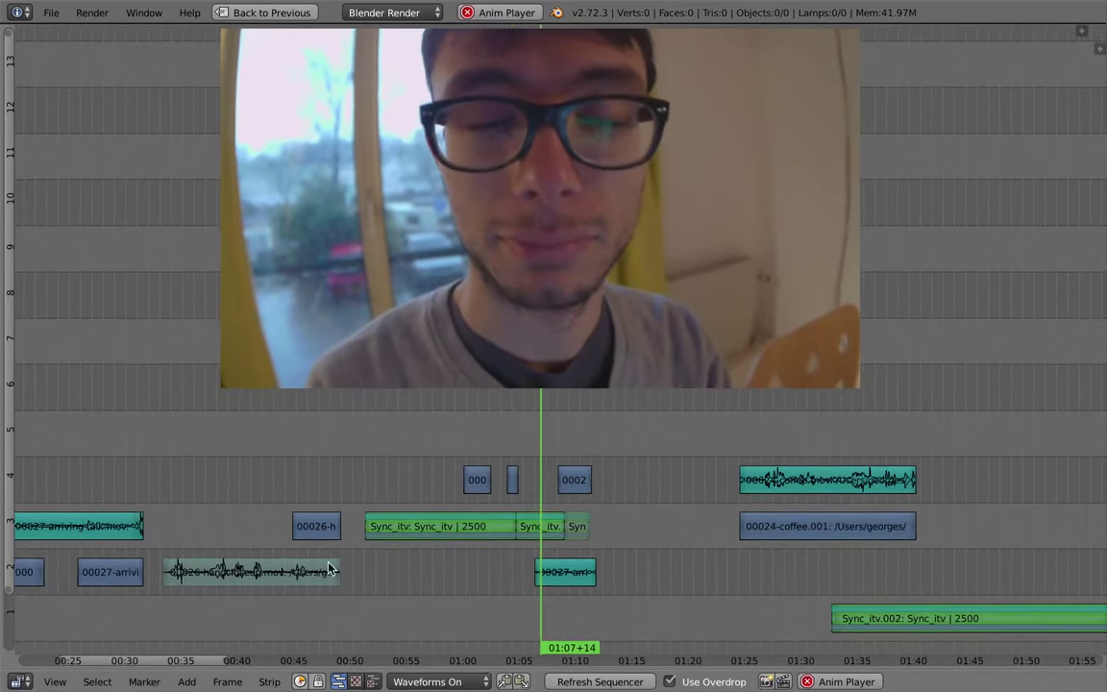
pyautogui.rightClick(581, 577)
pyautogui.press('g')
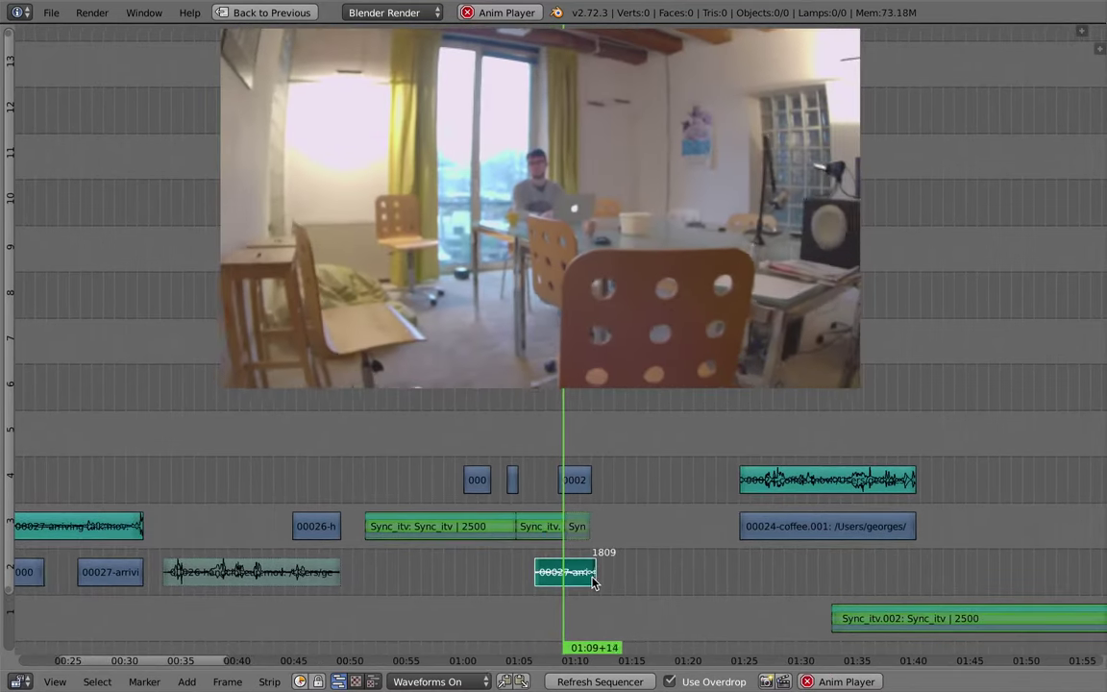
pyautogui.click(606, 582)
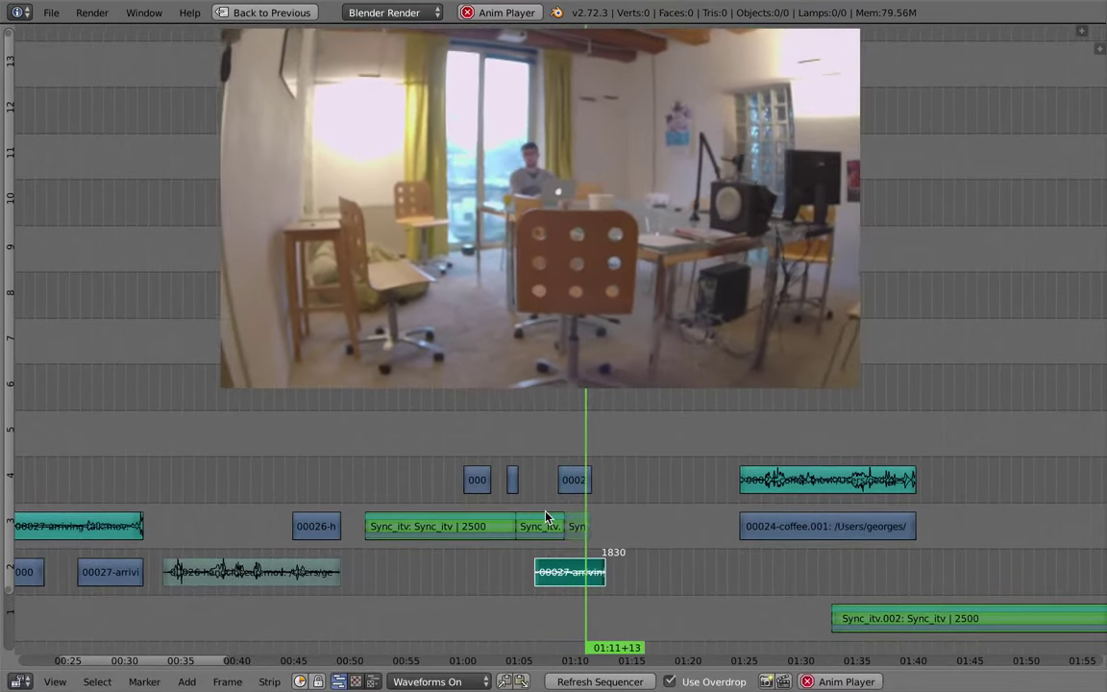
# Step: Extend the end of the arriving talk video cutaway on channel 4 to frame 1813
pyautogui.press('g')
pyautogui.rightClick(589, 506)
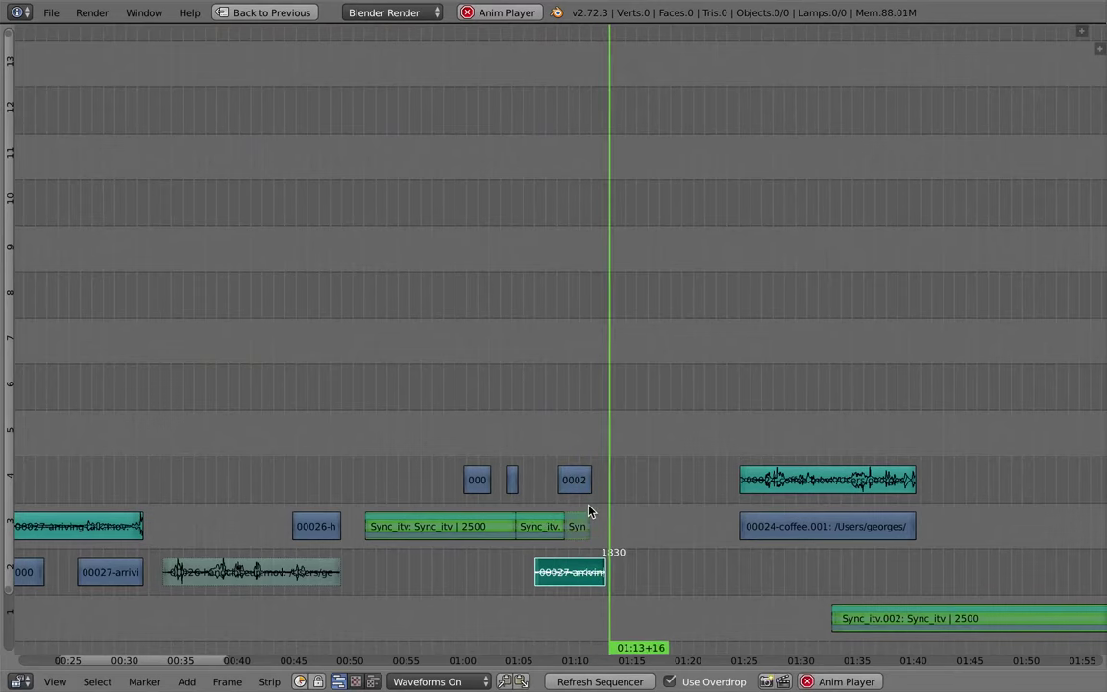
pyautogui.press('g')
pyautogui.click(596, 482)
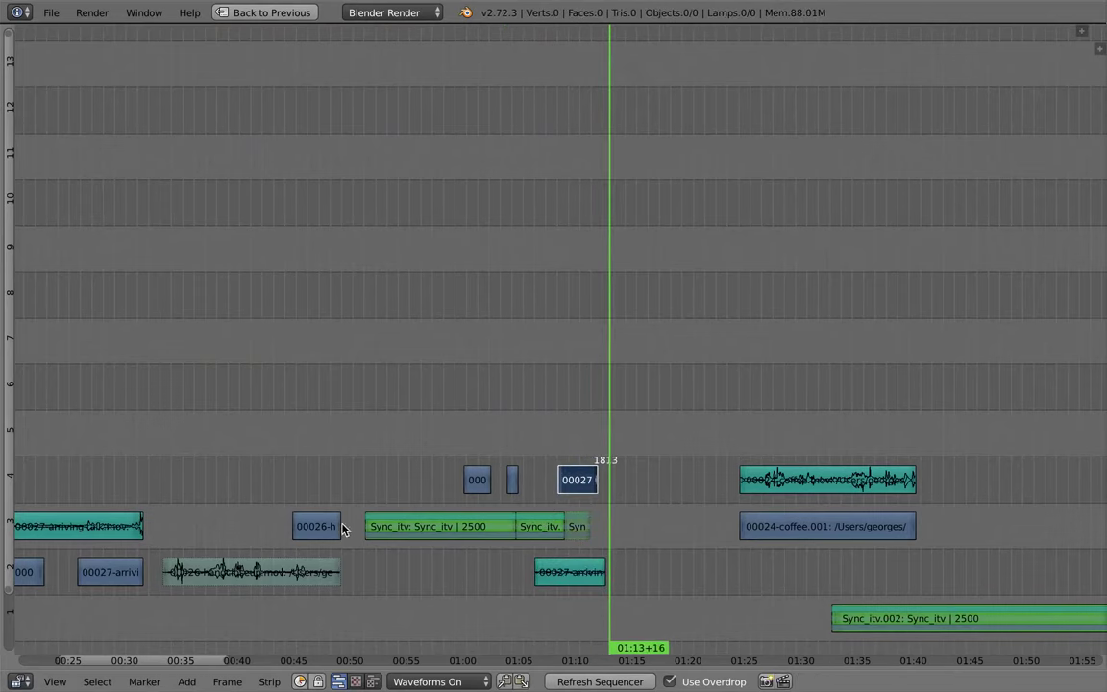
# Step: Delete the 00026-hand video strip and its sound strip in front of the interview
pyautogui.moveTo(321, 522); pyautogui.dragTo(316, 525, button='right')
pyautogui.rightClick(317, 528)
pyautogui.keyDown('shift'); pyautogui.rightClick(318, 572); pyautogui.keyUp('shift')
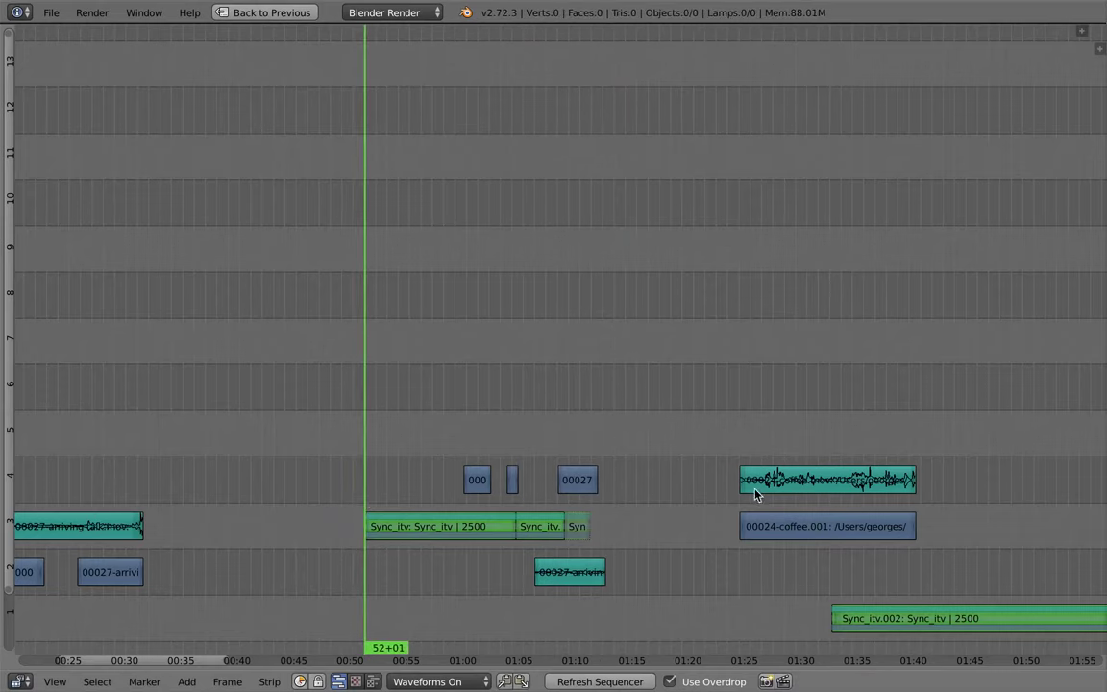
# Step: Scrub through the edit and cut both the arriving talk video and sound strips at 6+08
pyautogui.moveTo(761, 514); pyautogui.dragTo(844, 514)
pyautogui.moveTo(810, 520); pyautogui.dragTo(580, 487)
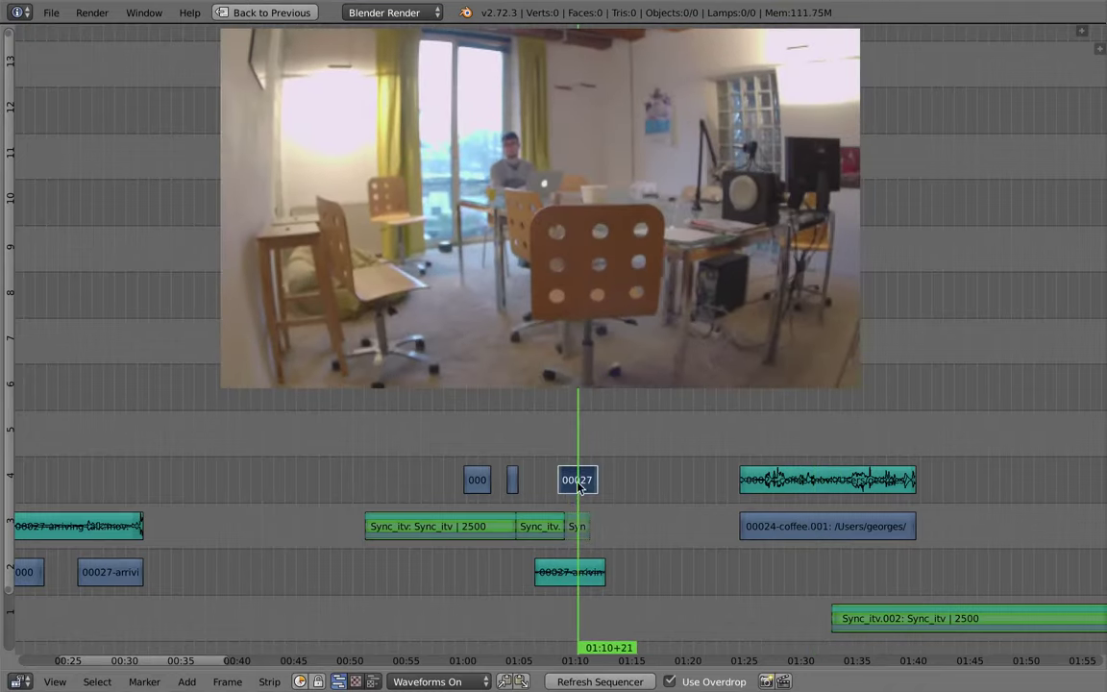
pyautogui.moveTo(261, 539); pyautogui.dragTo(680, 506, button='middle')
pyautogui.moveTo(335, 525); pyautogui.dragTo(289, 520)
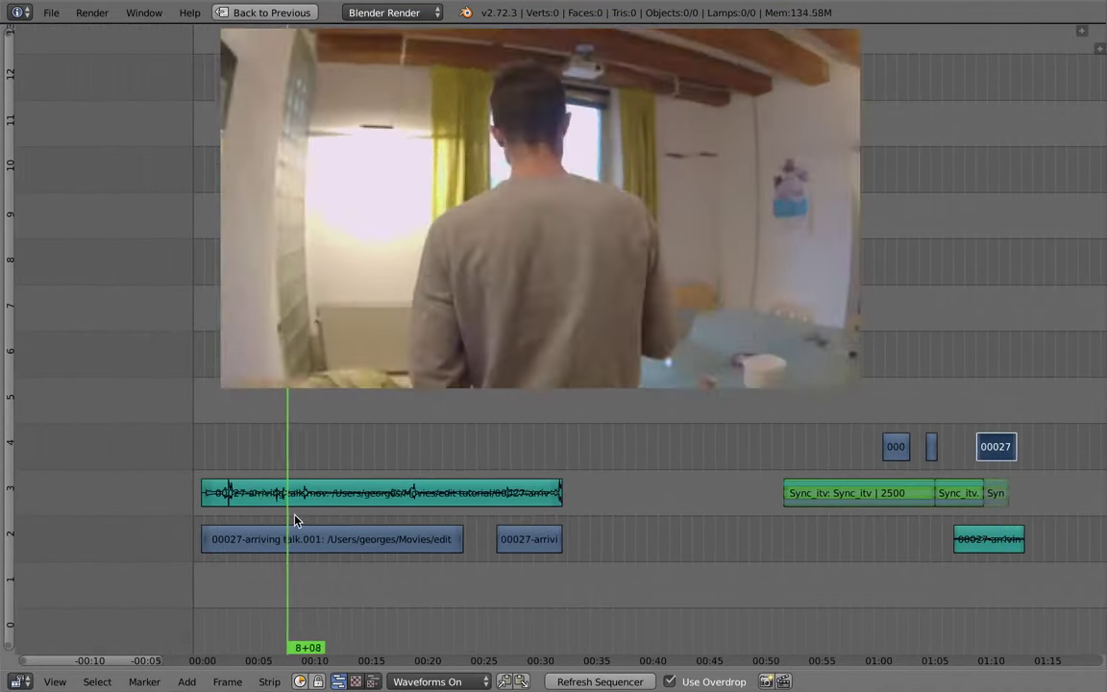
pyautogui.moveTo(268, 521)
pyautogui.mouseDown()
pyautogui.moveTo(246, 522)
pyautogui.moveTo(266, 521)
pyautogui.mouseUp()
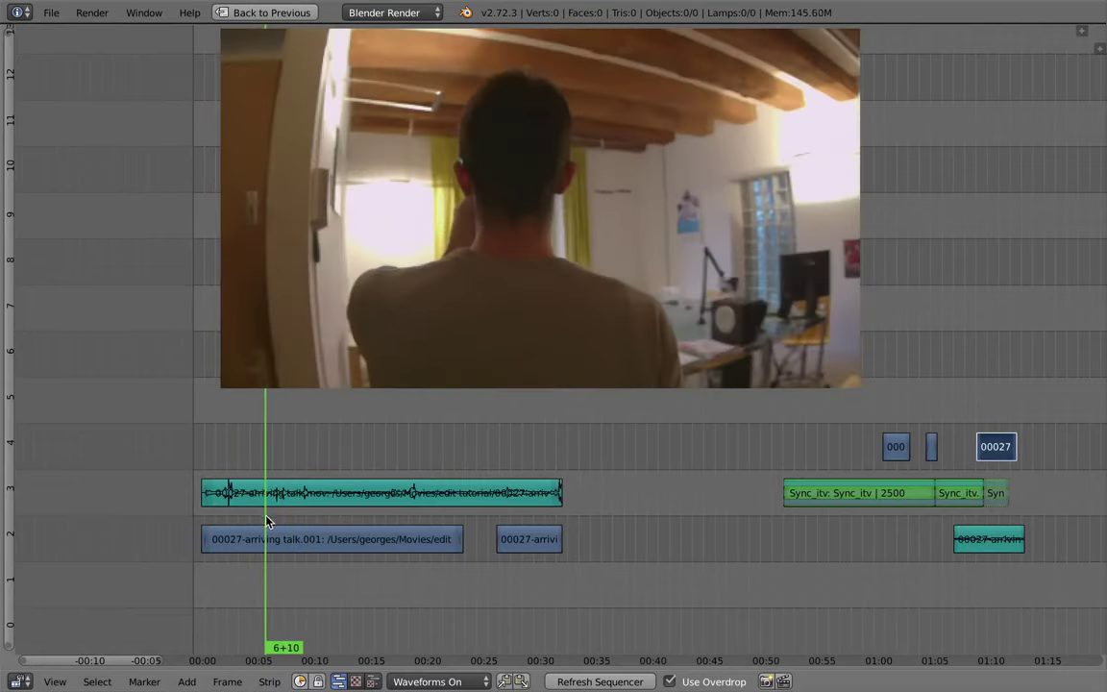
pyautogui.hotkey('alt', 'a')
pyautogui.press('Escape')
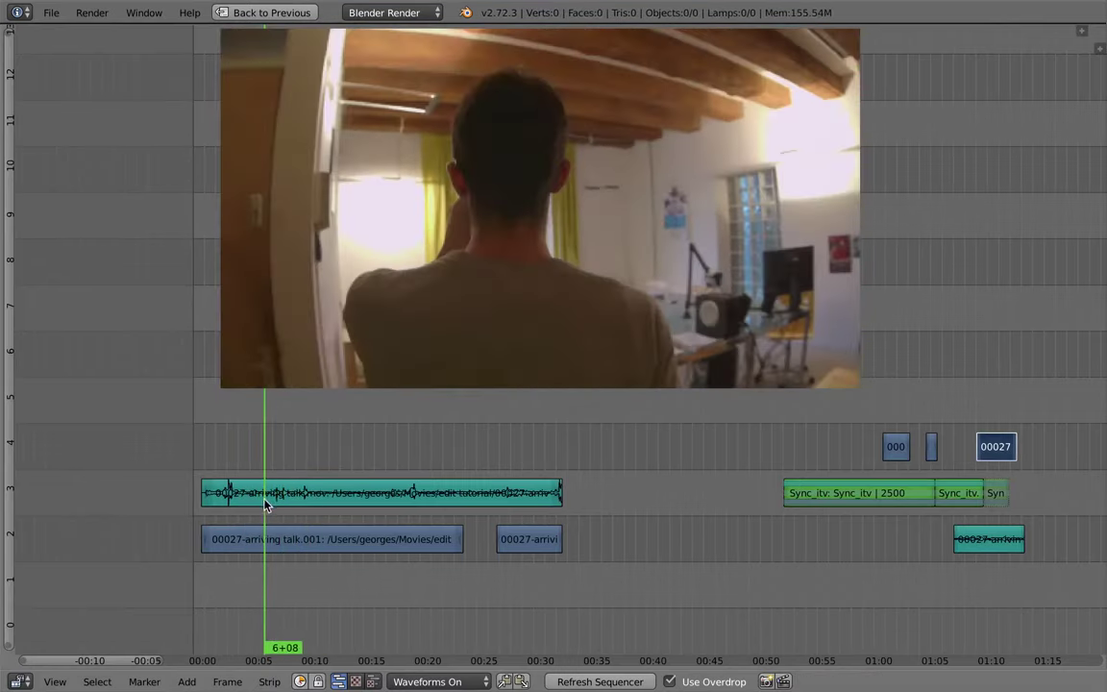
pyautogui.rightClick(266, 493)
pyautogui.rightClick(267, 541)
pyautogui.press('k')
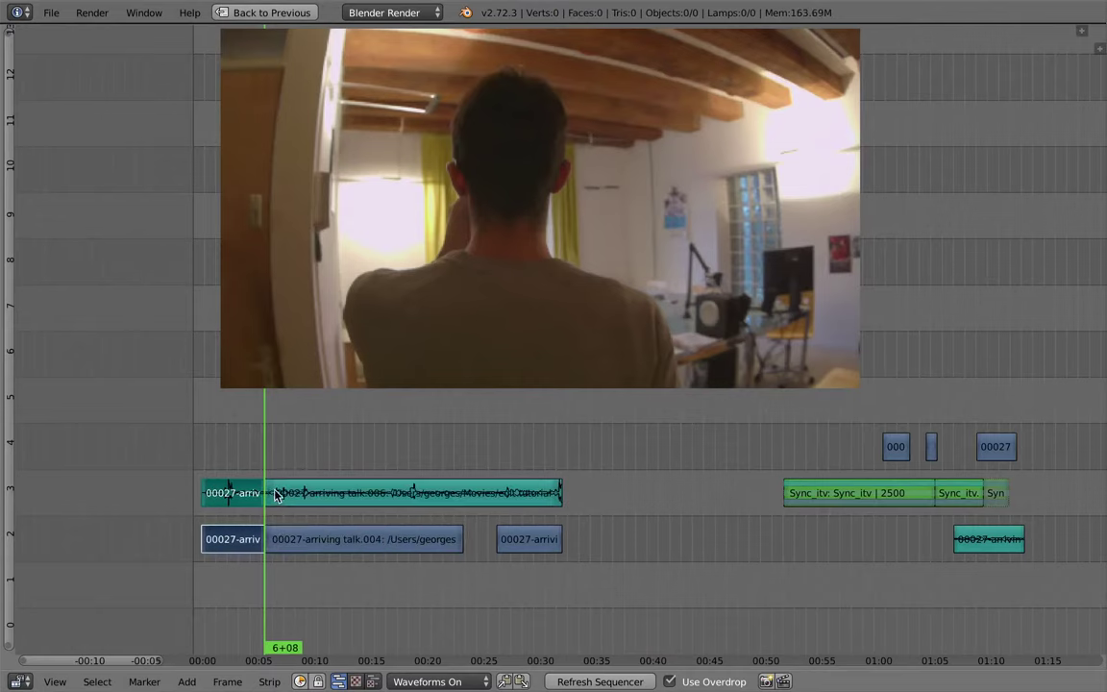
# Step: Play on from the first cut and split the arriving talk video and sound again at frame 271
pyautogui.hotkey('alt', 'a')
pyautogui.moveTo(299, 500); pyautogui.dragTo(306, 528, button='right')
pyautogui.rightClick(306, 532)
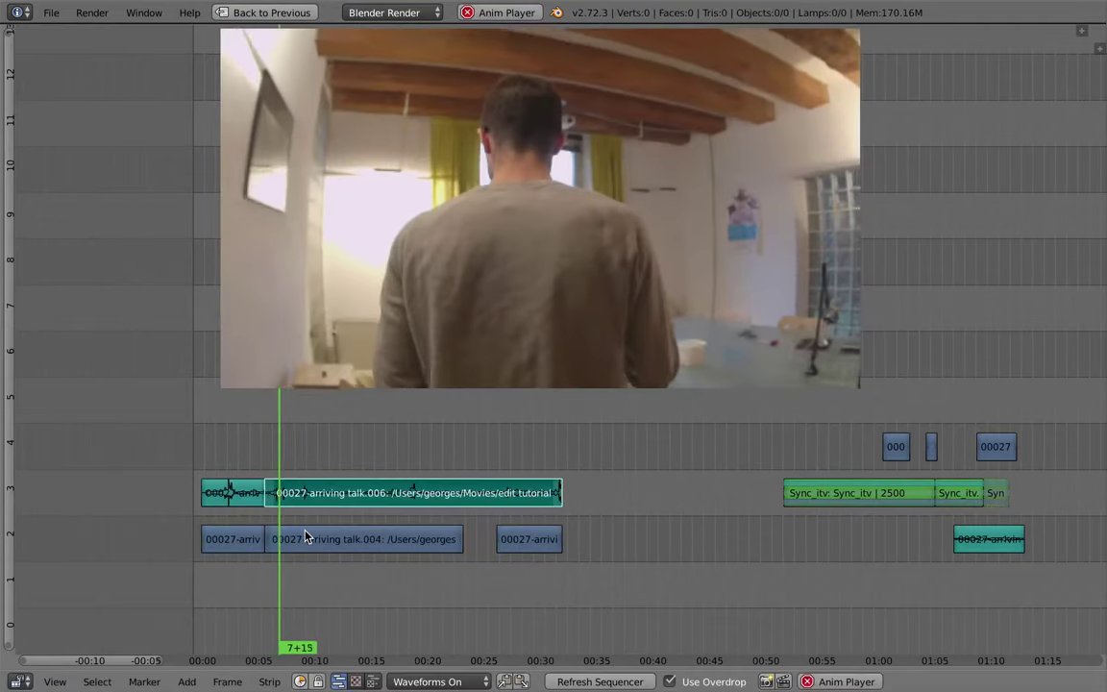
pyautogui.rightClick(304, 536)
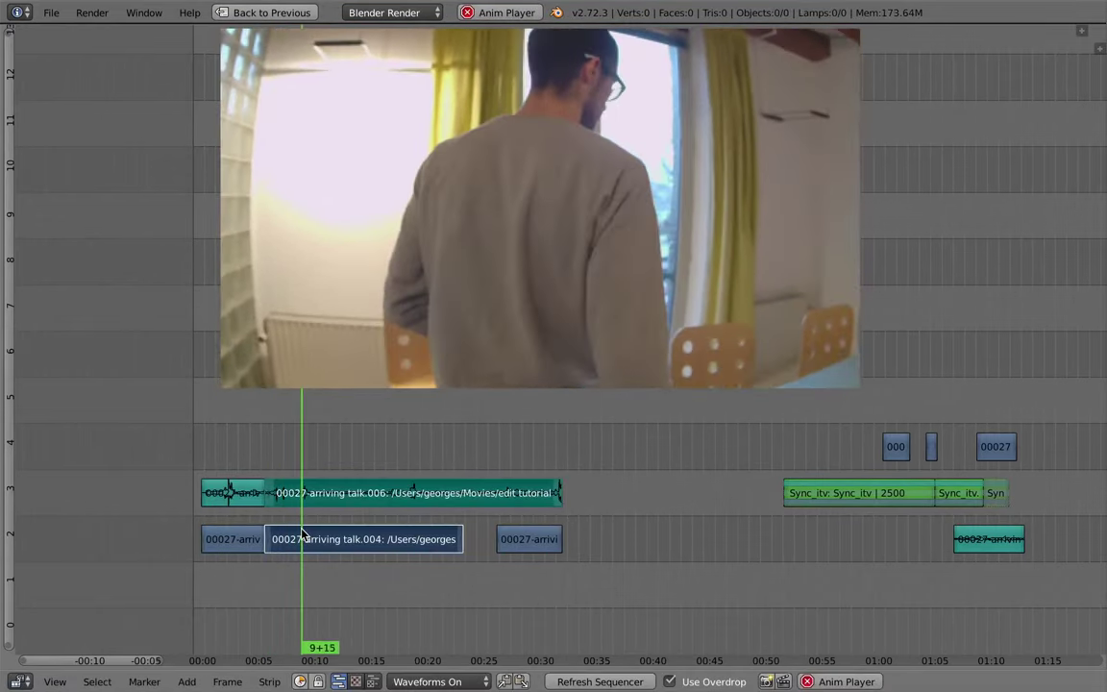
pyautogui.press('k')
pyautogui.hotkey('alt', 'a')
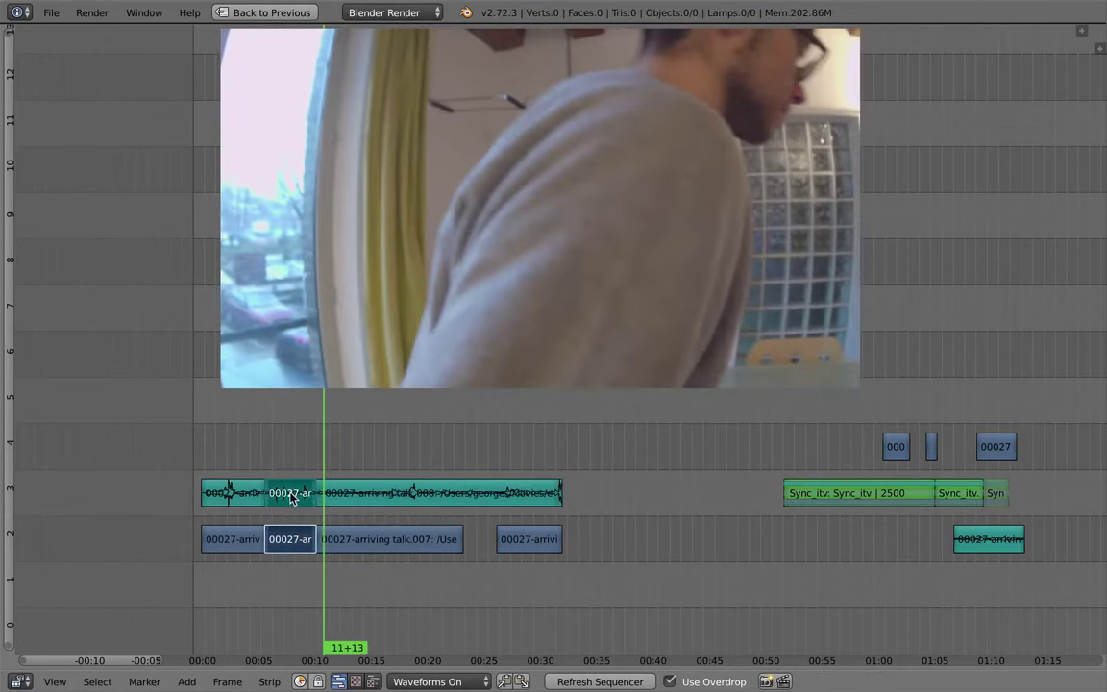
# Step: Move the isolated arriving talk video and sound pieces to channels 3 and 4, directly before the Sync_itv interview
pyautogui.rightClick(291, 492)
pyautogui.keyDown('shift'); pyautogui.rightClick(299, 536); pyautogui.keyUp('shift')
pyautogui.press('g')
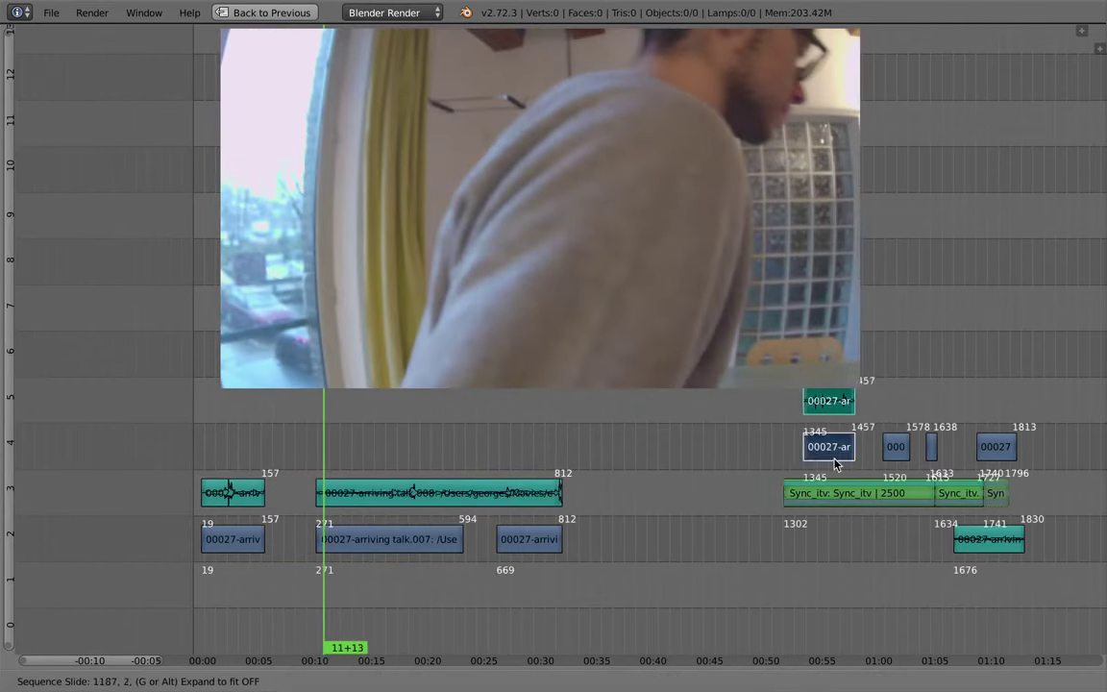
pyautogui.click(766, 483)
pyautogui.moveTo(741, 455); pyautogui.dragTo(625, 499, button='middle')
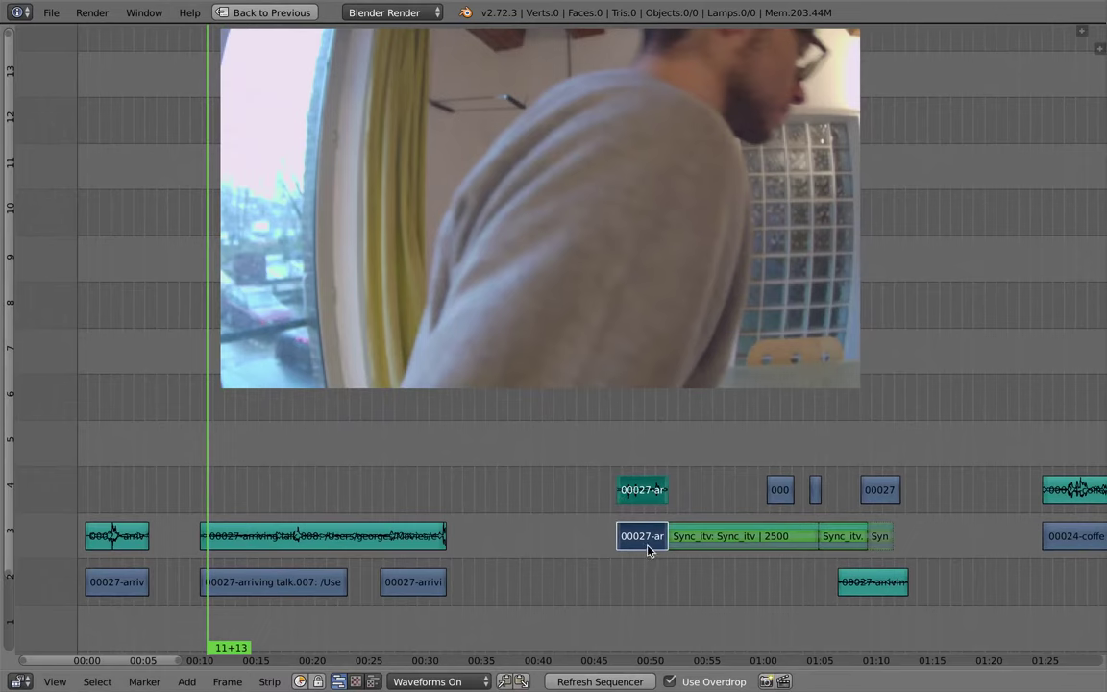
# Step: Shift the isolated pair up one channel and later, overlapping the interview's start and ending at frame 1318, and replay the transition
pyautogui.press('g')
pyautogui.click(649, 483)
pyautogui.moveTo(650, 482); pyautogui.dragTo(571, 520, button='middle')
pyautogui.click(571, 520)
pyautogui.hotkey('alt', 'a')
pyautogui.moveTo(567, 565); pyautogui.dragTo(469, 530, button='middle')
pyautogui.moveTo(374, 532); pyautogui.dragTo(316, 549, button='middle')
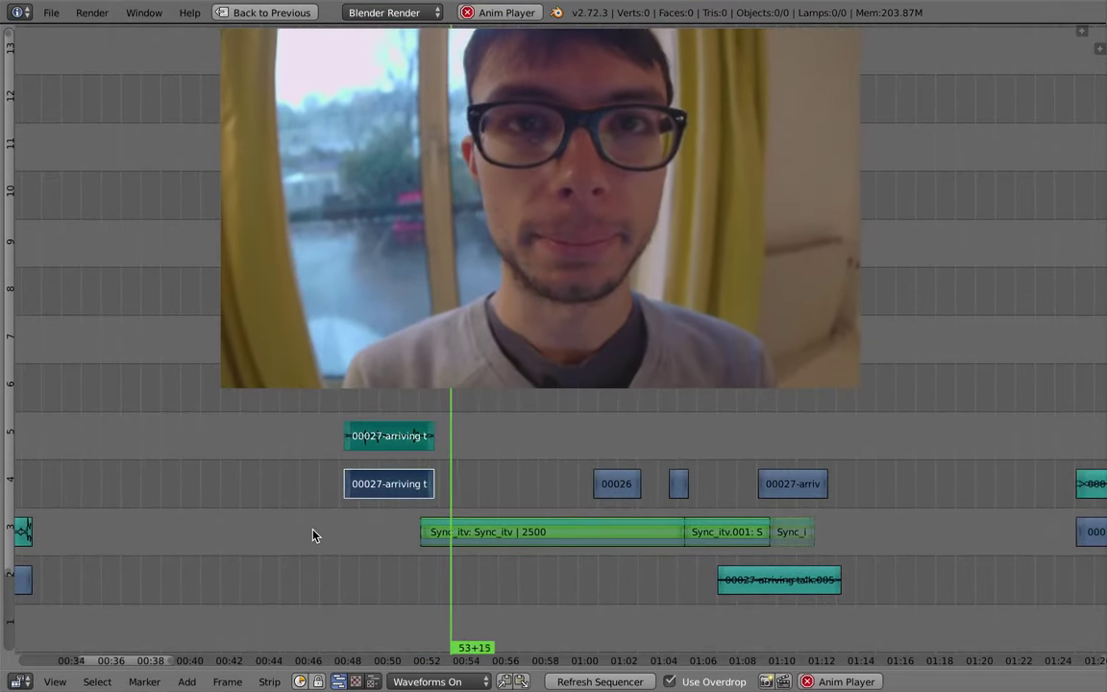
pyautogui.hotkey('alt', 'a')
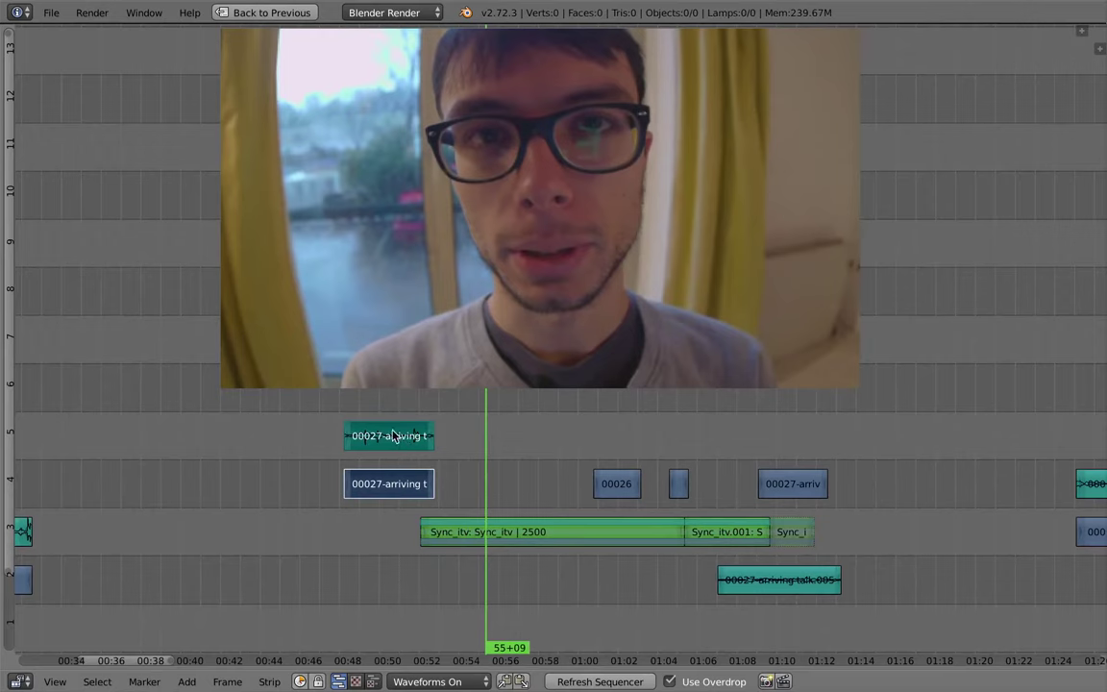
# Step: Move the pair's sound strip down to channel 2 and place the playhead at 51+21 just before the interview
pyautogui.click(397, 438)
pyautogui.press('g')
pyautogui.click(397, 580)
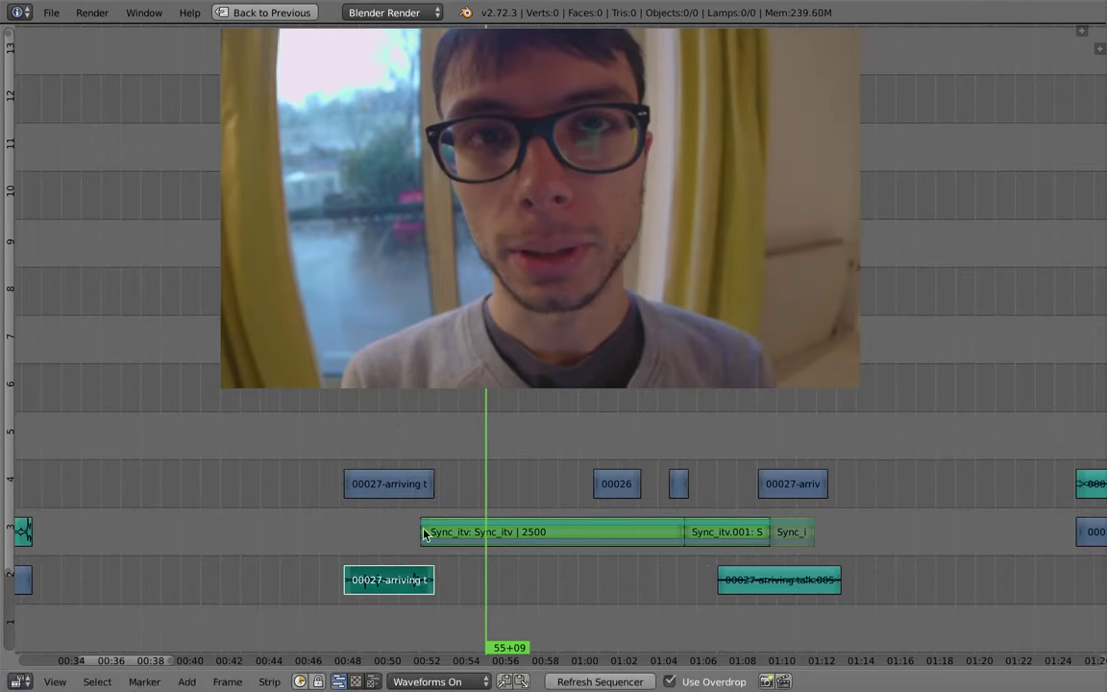
pyautogui.click(415, 526)
pyautogui.press('s')
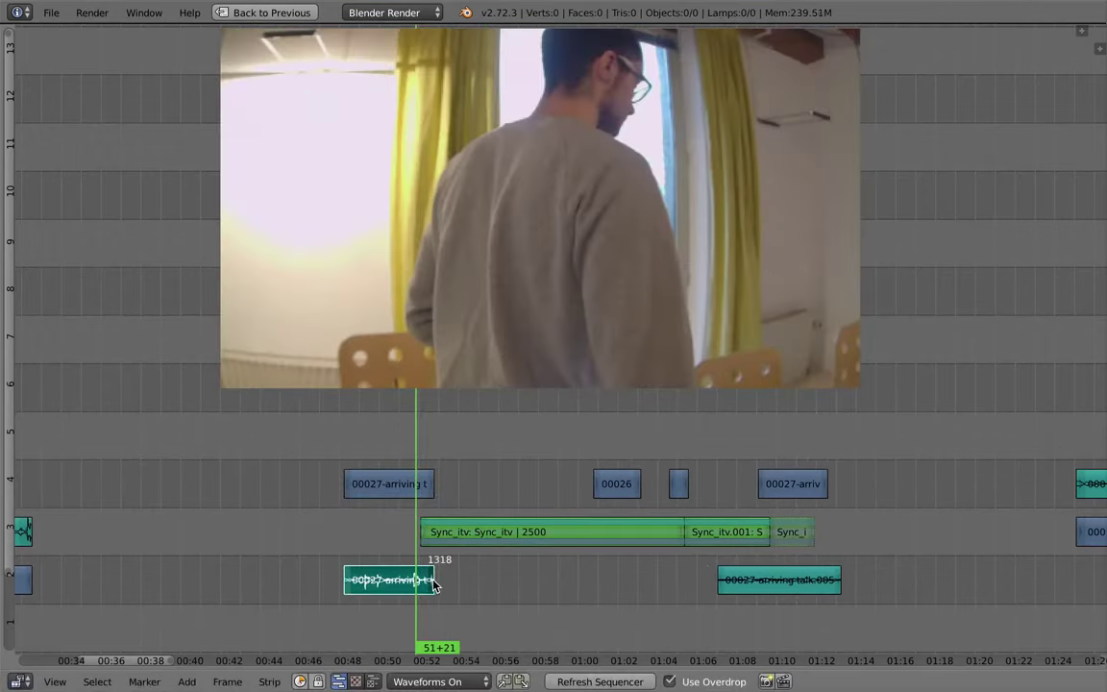
# Step: Extend the end of the arriving talk sound strip on channel 2 to frame 1343 and replay the transition from 51+01
pyautogui.click(452, 581)
pyautogui.click(400, 516)
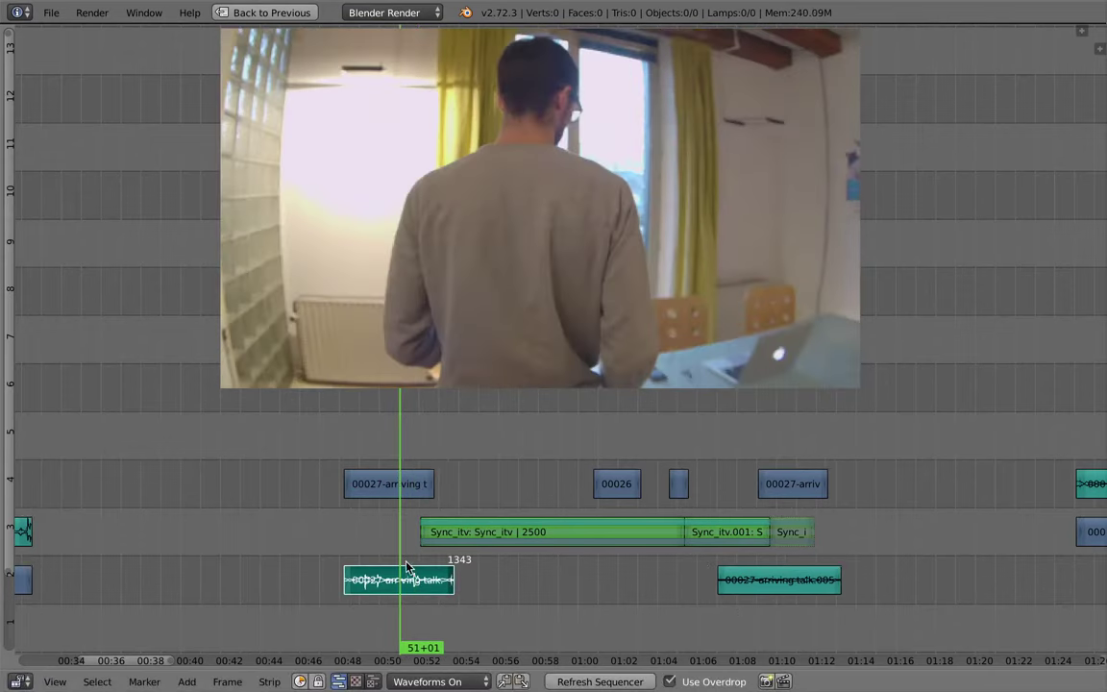
pyautogui.hotkey('alt', 'a')
pyautogui.hotkey('alt', 'a')
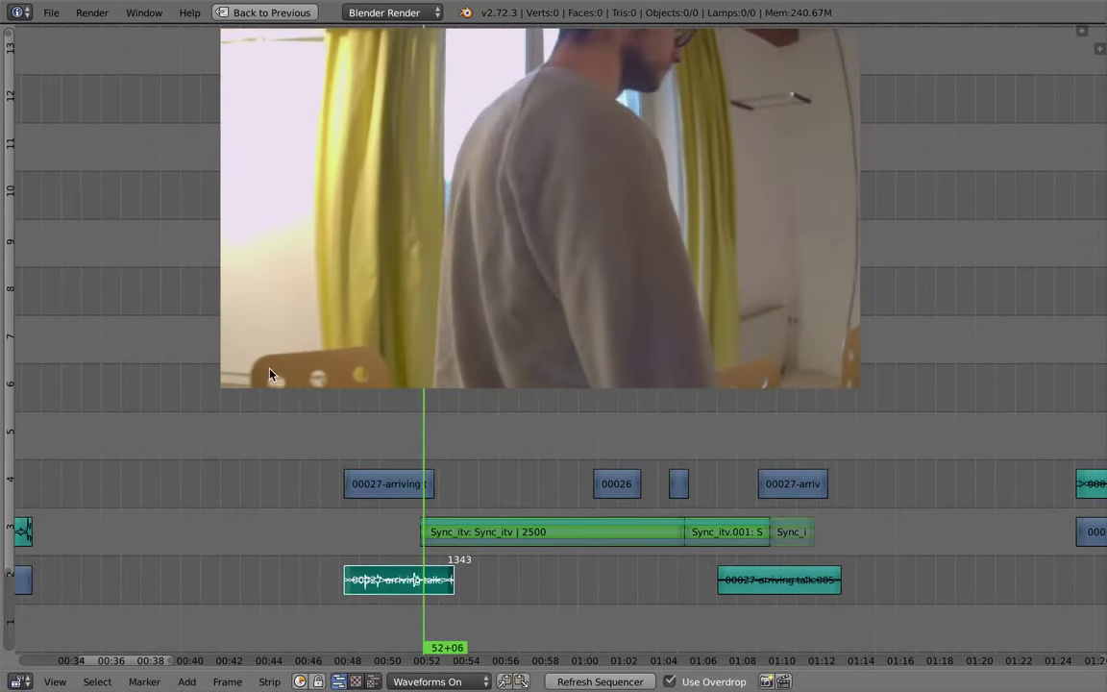
# Step: Lower the volume of the extended arriving talk sound strip to 0.600 and replay its overlap with the interview
pyautogui.press('n')
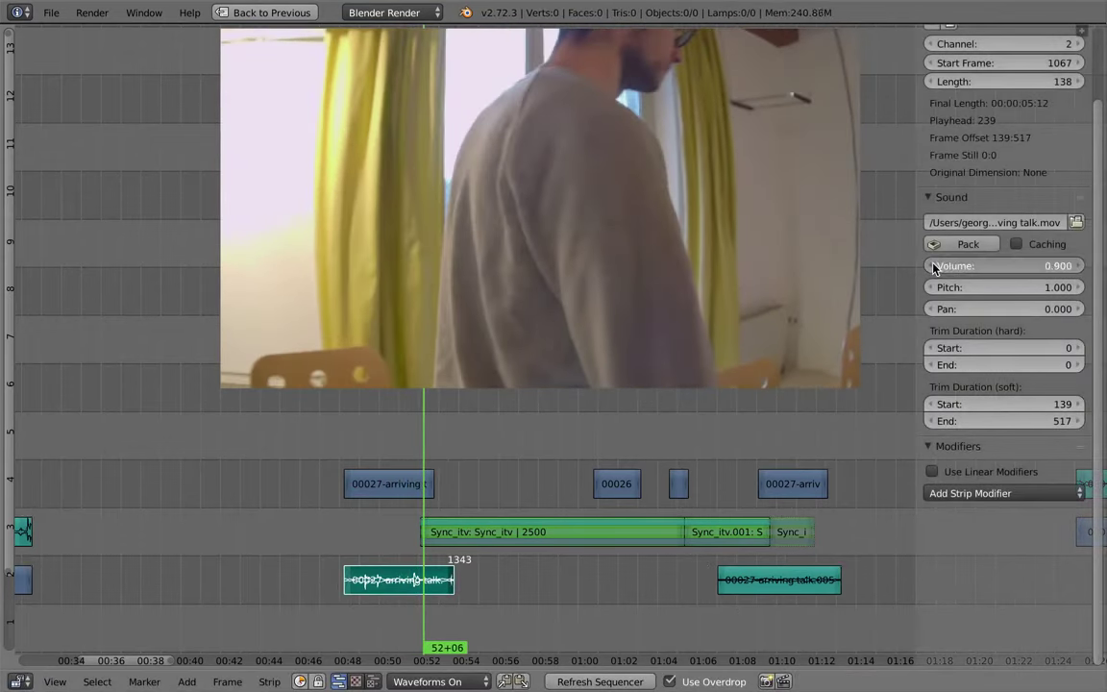
pyautogui.press('n')
pyautogui.hotkey('alt', 'a')
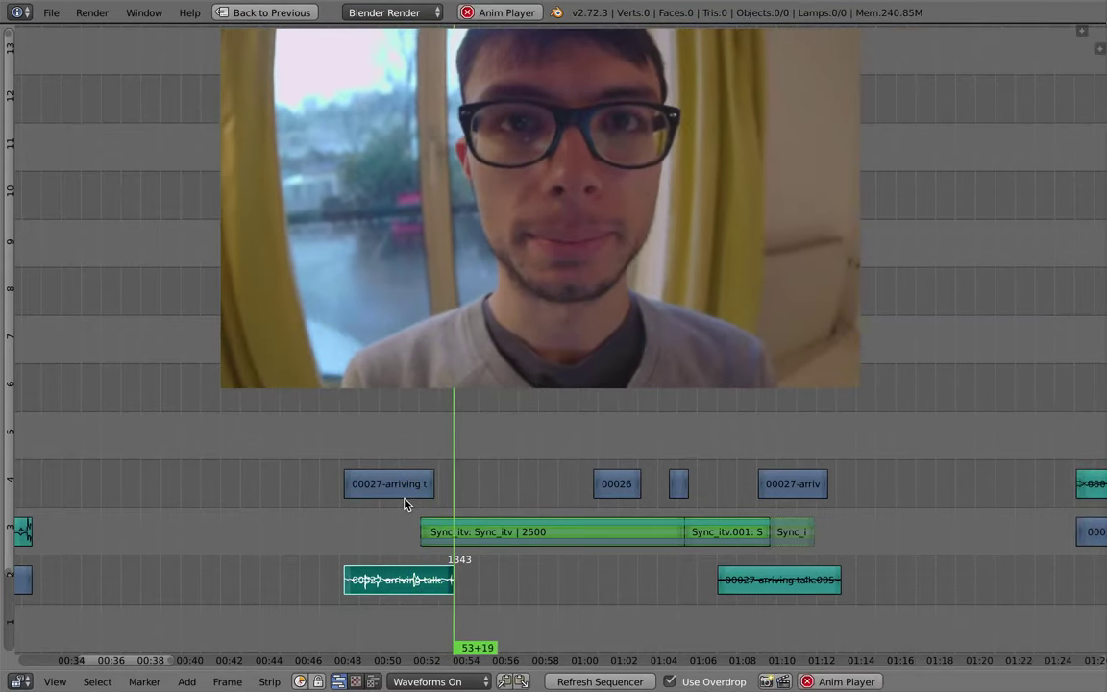
pyautogui.hotkey('alt', 'a')
pyautogui.click(429, 550)
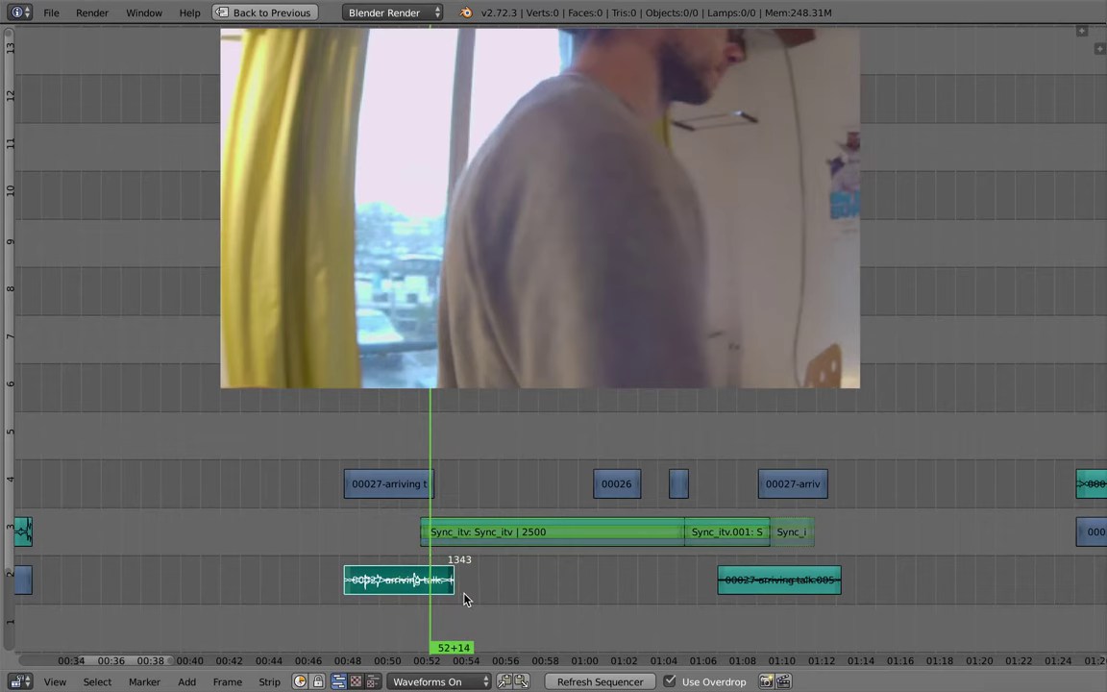
# Step: Place the playhead at 52+08 near the interview's start and keyframe the sound strip's volume at 0.600
pyautogui.keyDown('ctrl'); pyautogui.moveTo(462, 596); pyautogui.dragTo(423, 564, button='middle'); pyautogui.keyUp('ctrl')
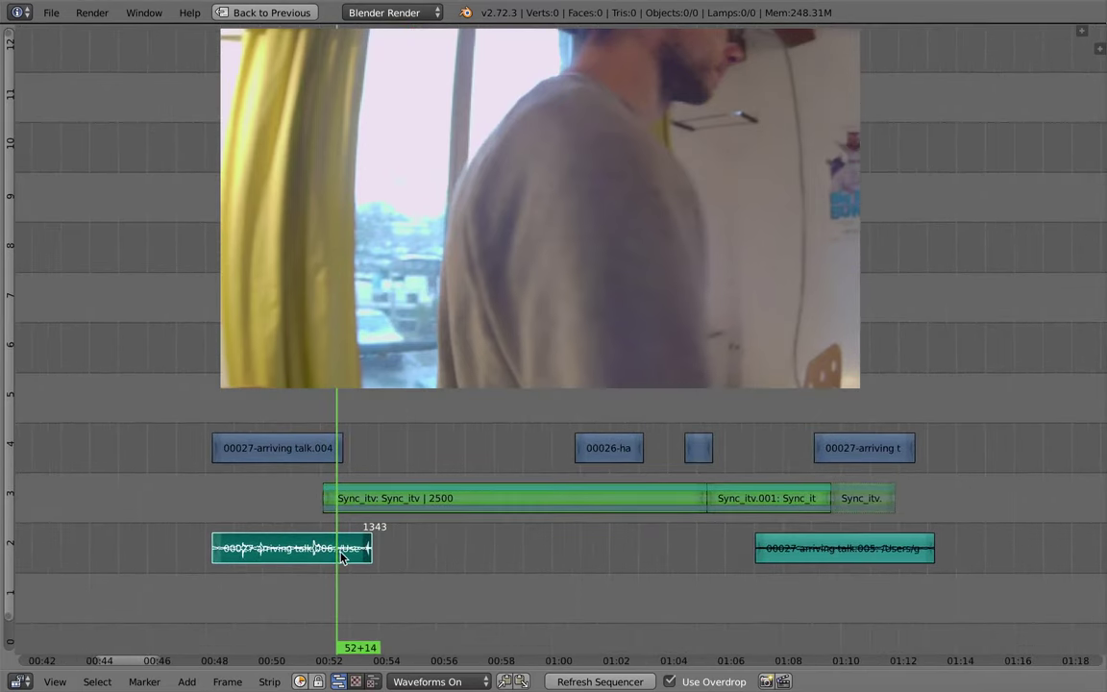
pyautogui.moveTo(340, 552); pyautogui.dragTo(362, 573, button='middle')
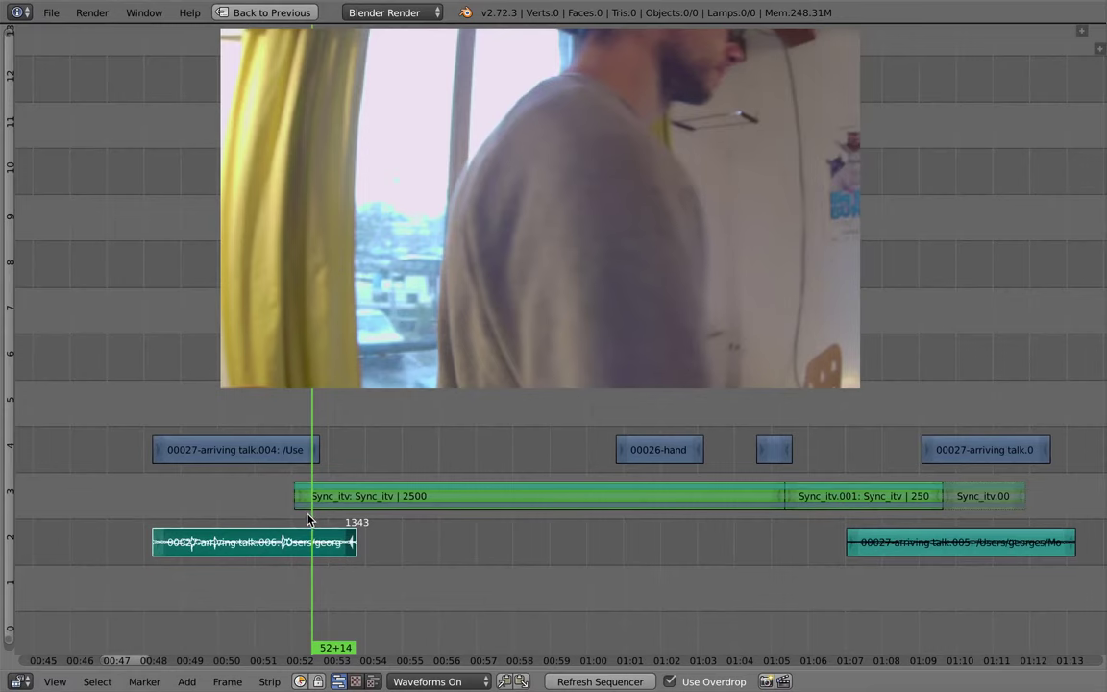
pyautogui.moveTo(308, 514); pyautogui.dragTo(299, 525)
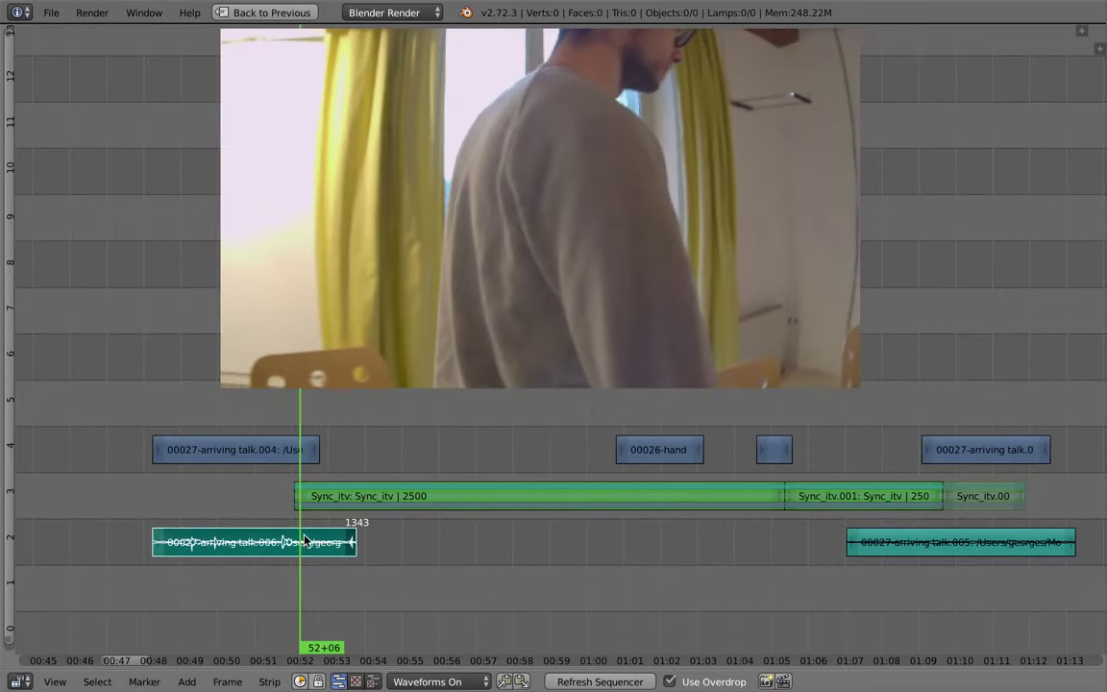
pyautogui.press('n')
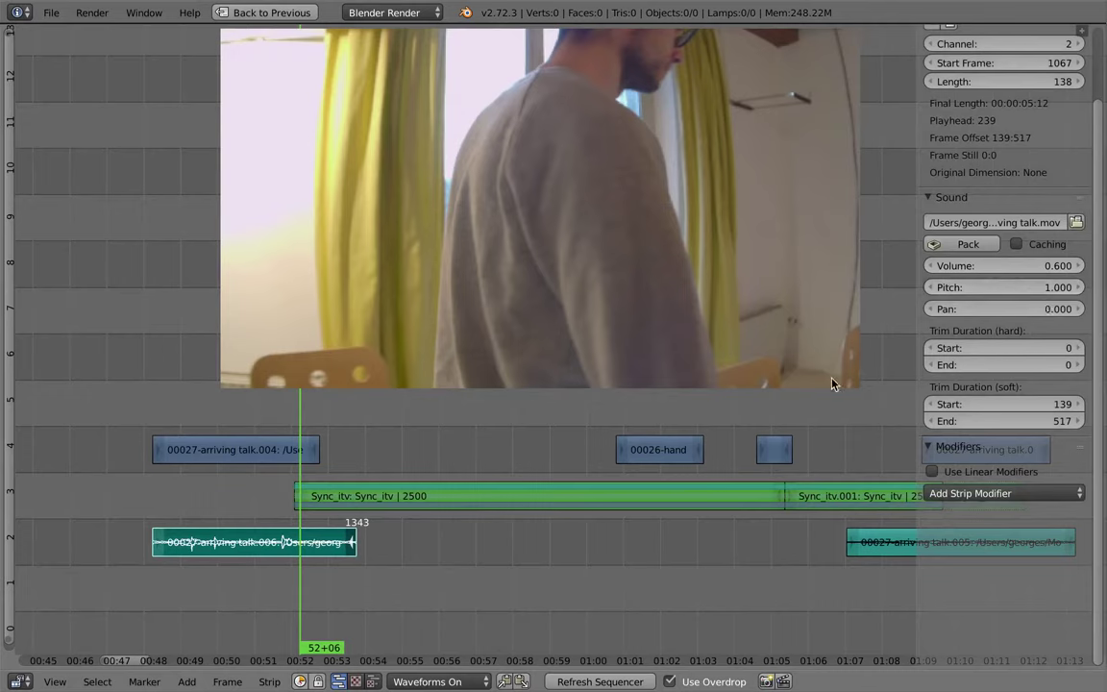
pyautogui.moveTo(303, 549); pyautogui.dragTo(306, 540)
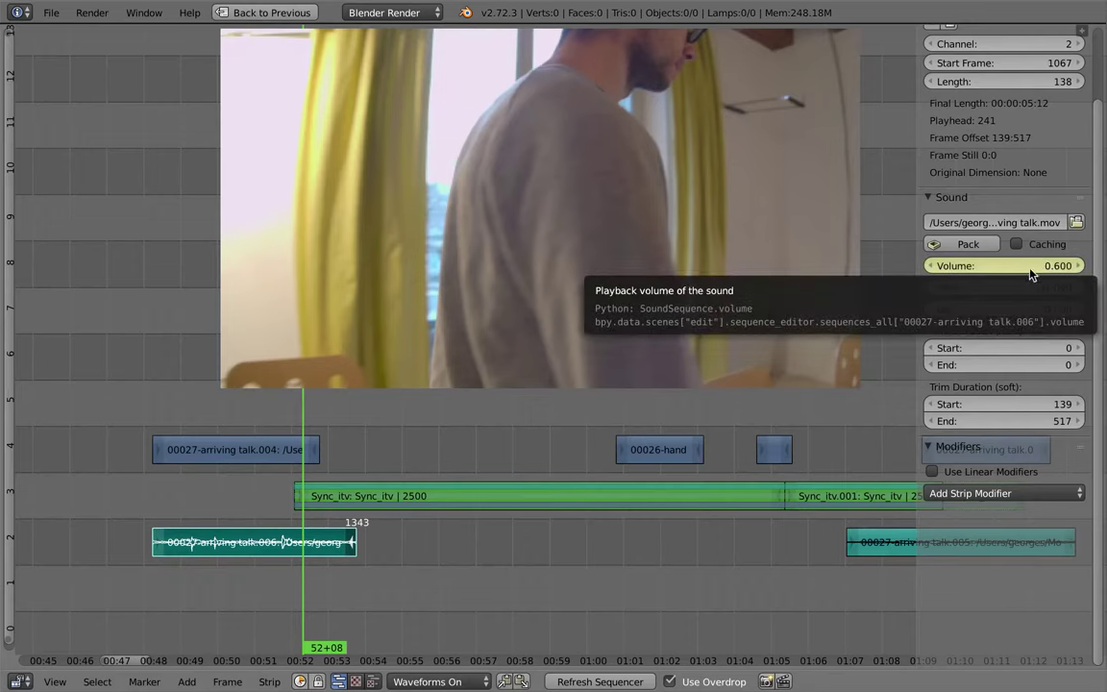
# Step: Keyframe the sound strip's volume at 0.000 at 53+19, its end, and return the playhead to 52+08
pyautogui.click(352, 543)
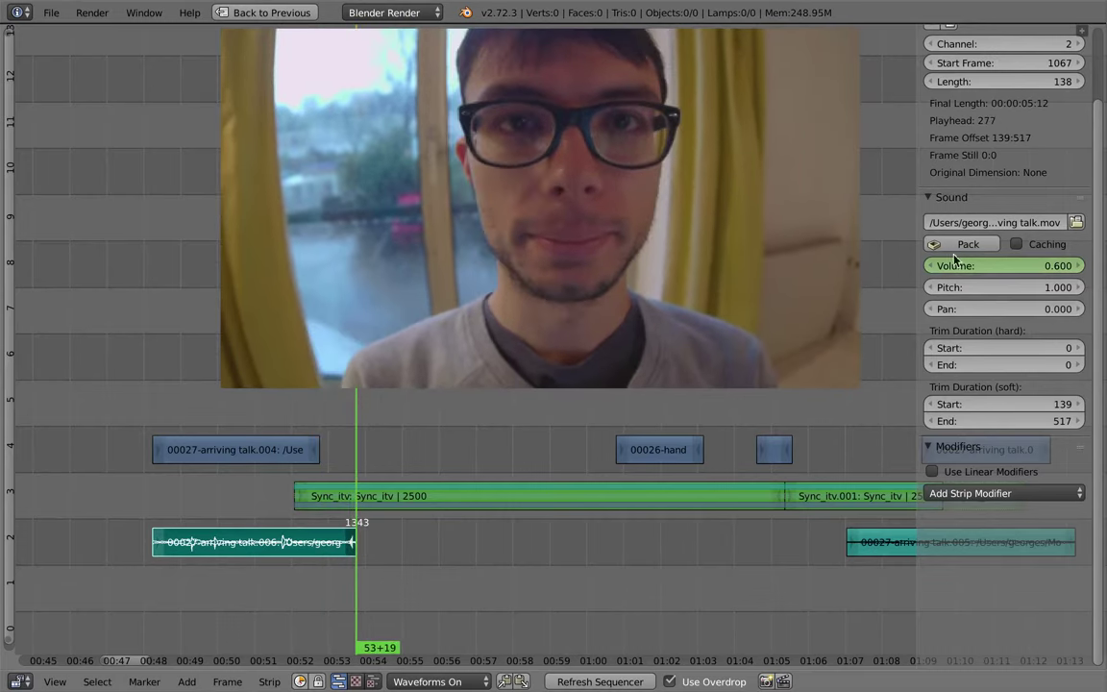
pyautogui.moveTo(1055, 263); pyautogui.dragTo(832, 280)
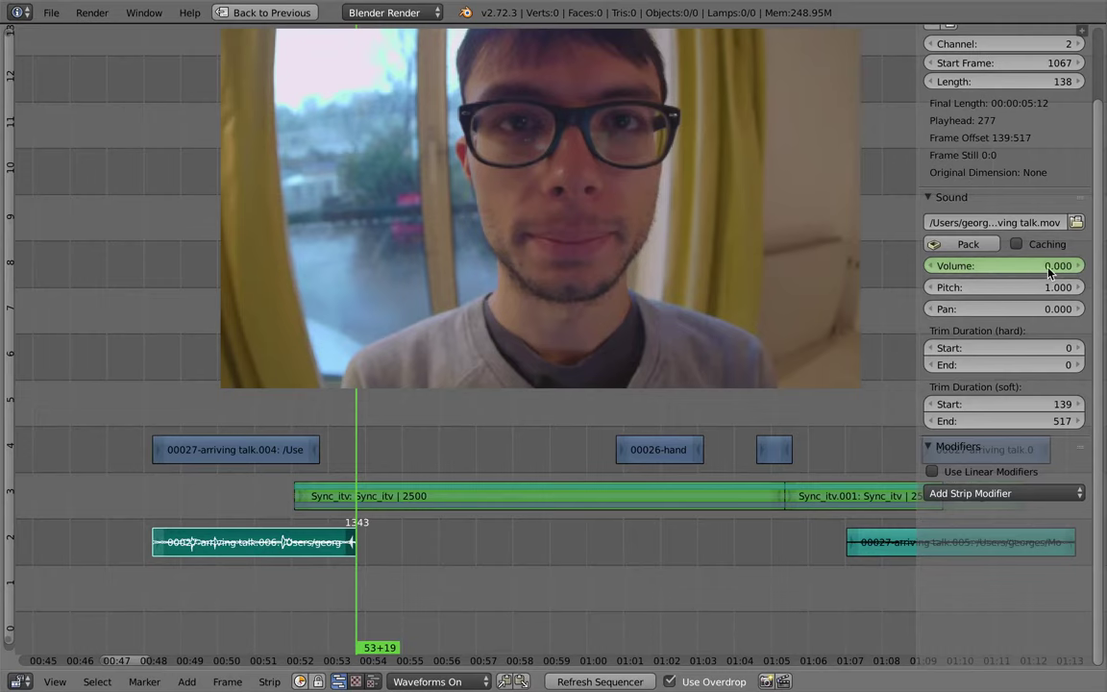
pyautogui.moveTo(316, 490)
pyautogui.mouseDown()
pyautogui.moveTo(303, 494)
pyautogui.moveTo(321, 495)
pyautogui.mouseUp()
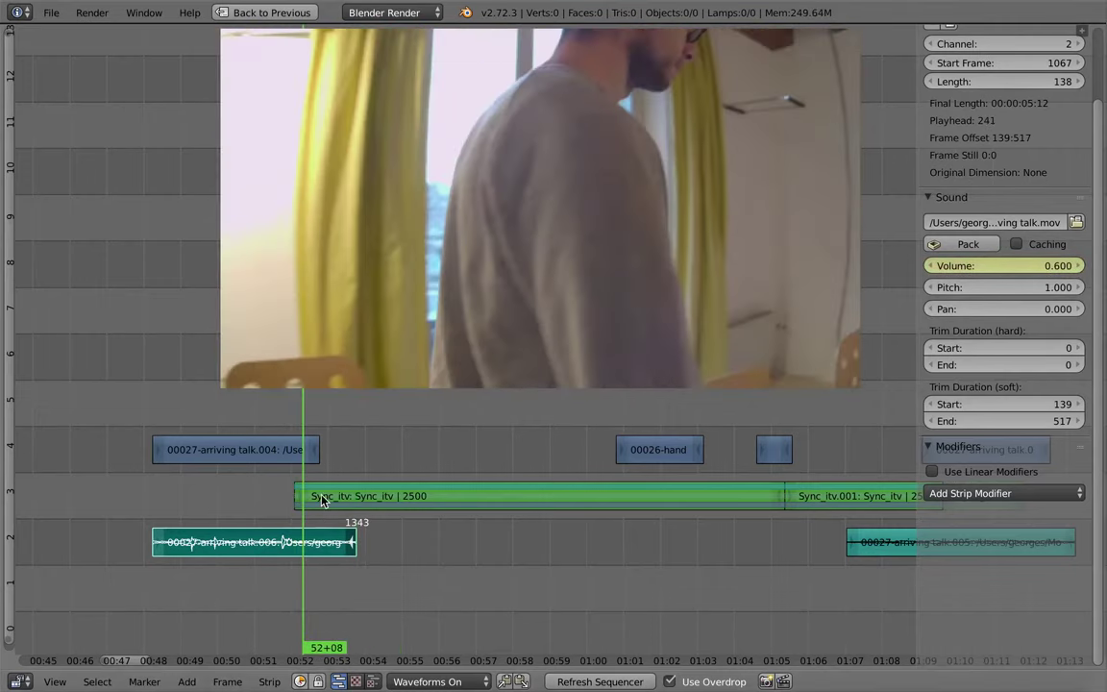
# Step: Restore the sequencer from full screen and switch to the Video Editing-fx screen layout
pyautogui.hotkey('ctrl', 'Up')
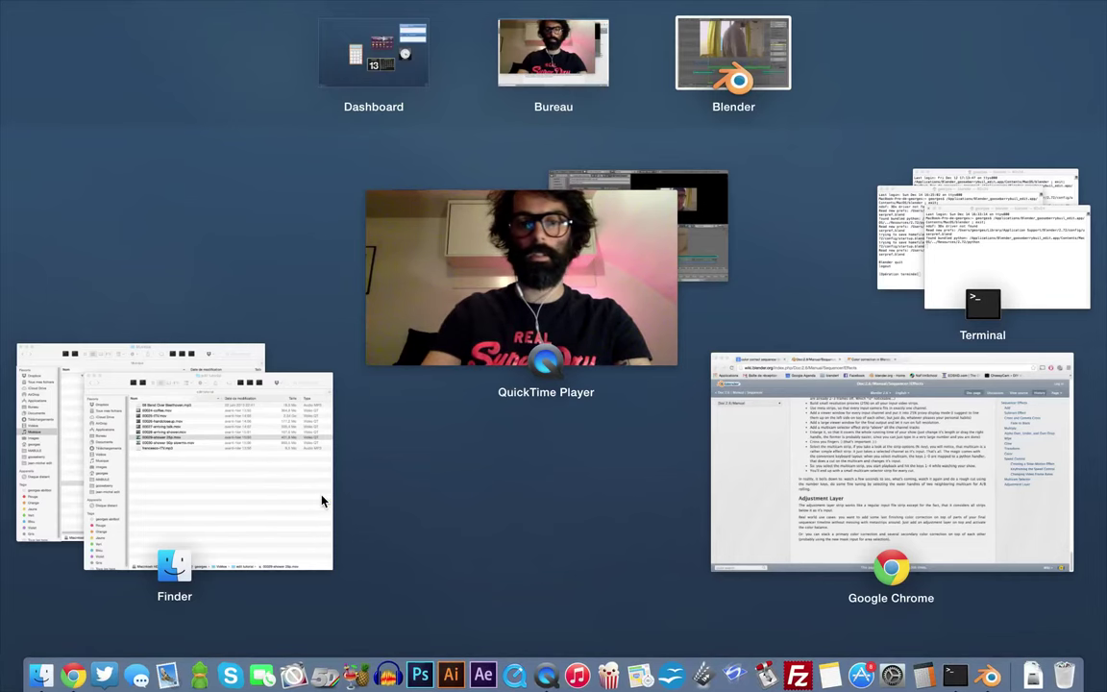
pyautogui.hotkey('ctrl', 'Up')
pyautogui.hotkey('shift', 'space')
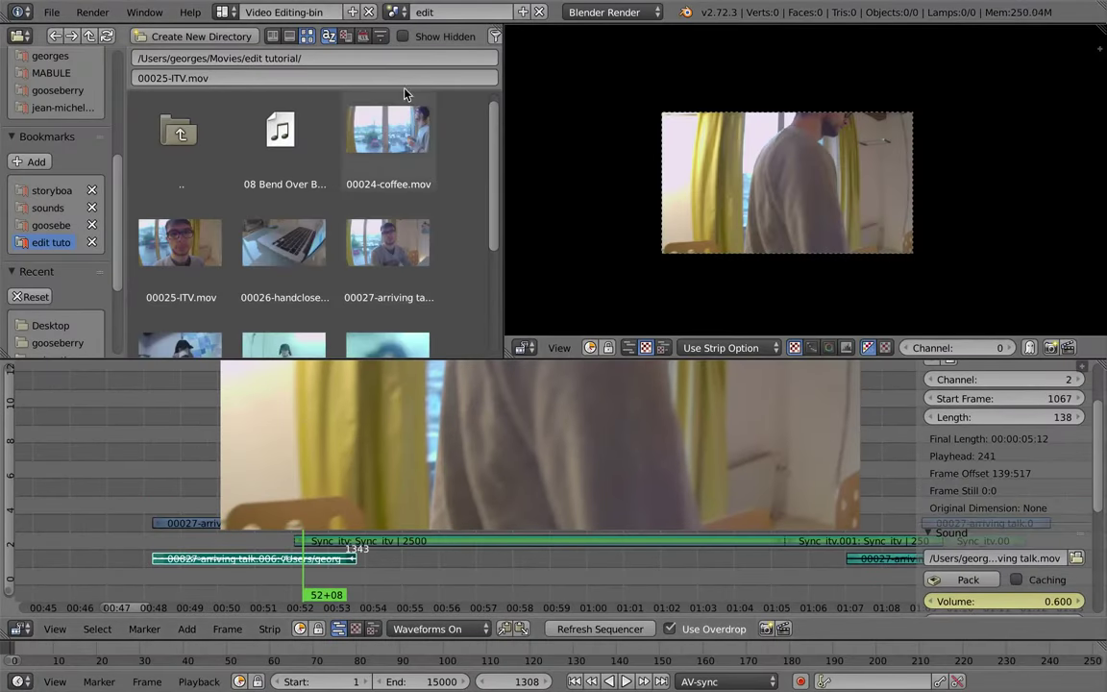
pyautogui.click(222, 13)
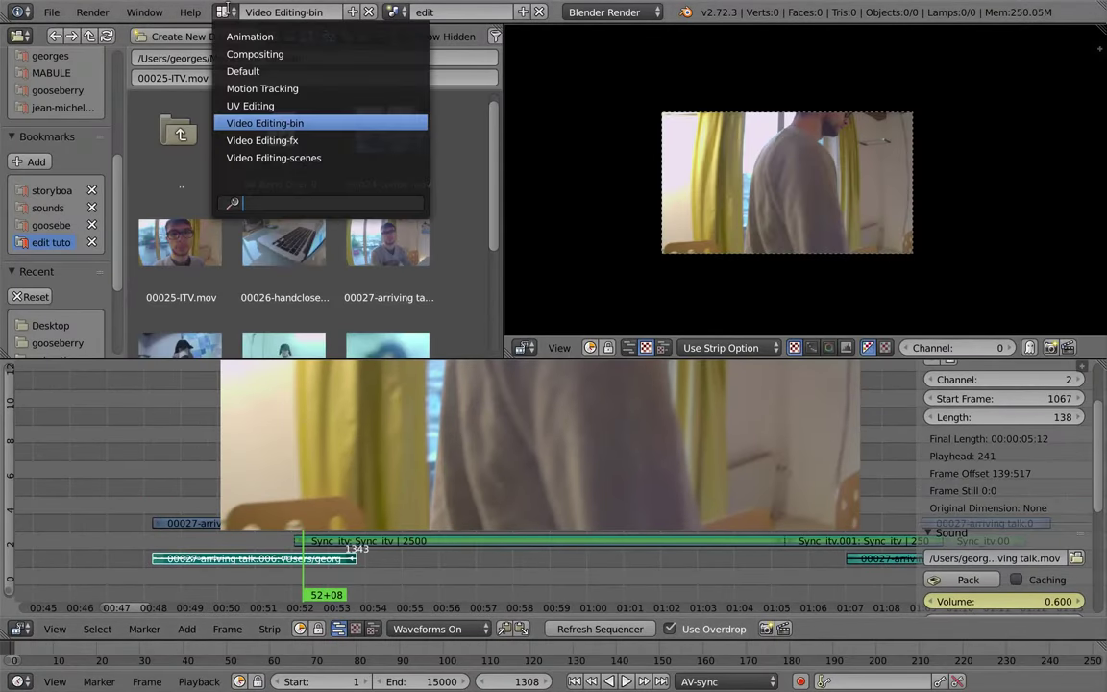
pyautogui.click(258, 140)
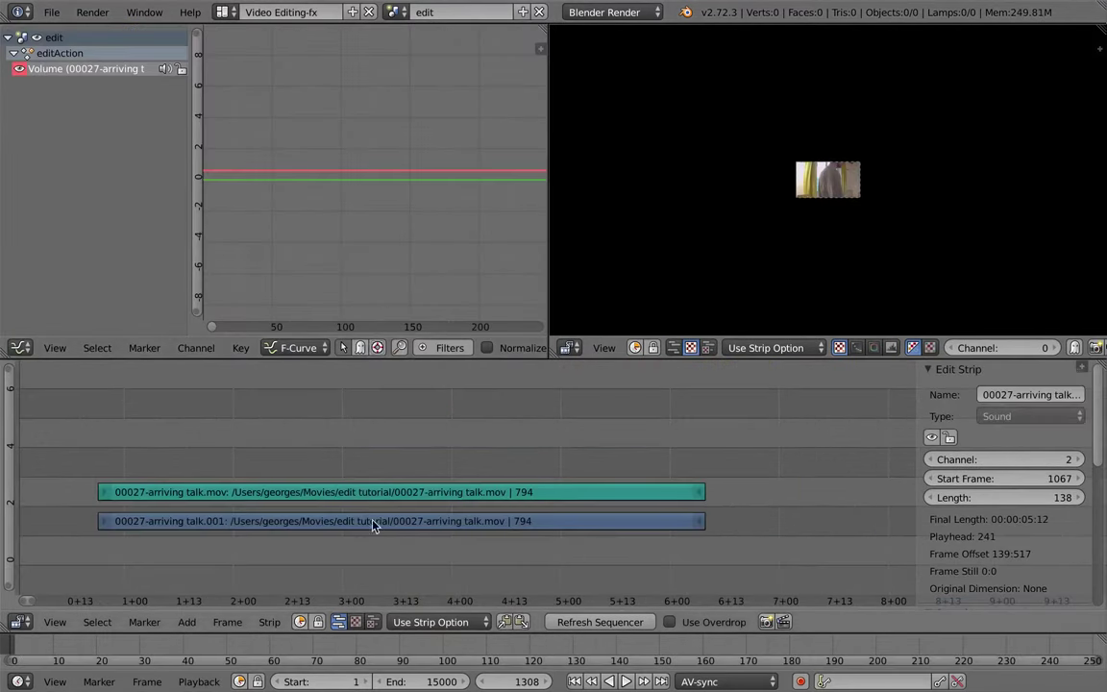
# Step: Fit the sound strip's volume curve in the graph editor and enlarge the strips around 52+08 and the preview image
pyautogui.press('Home')
pyautogui.moveTo(209, 469); pyautogui.dragTo(471, 468, button='middle')
pyautogui.keyDown('ctrl'); pyautogui.moveTo(372, 530); pyautogui.dragTo(532, 520, button='middle'); pyautogui.keyUp('ctrl')
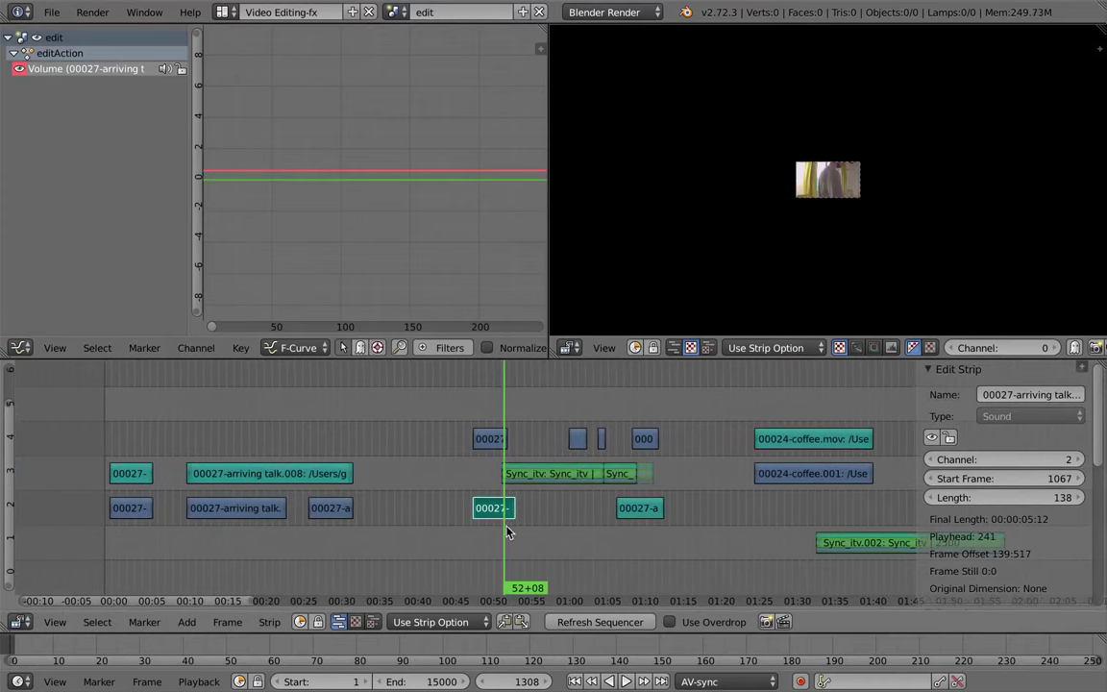
pyautogui.scroll(7, 508, 534)
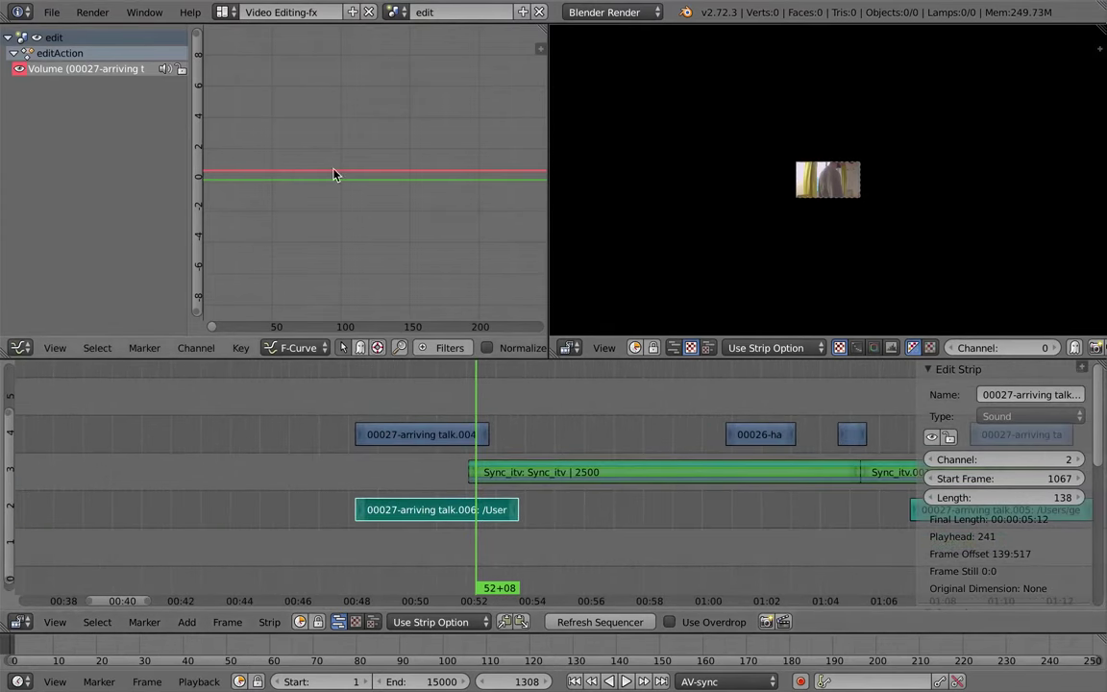
pyautogui.press('Home')
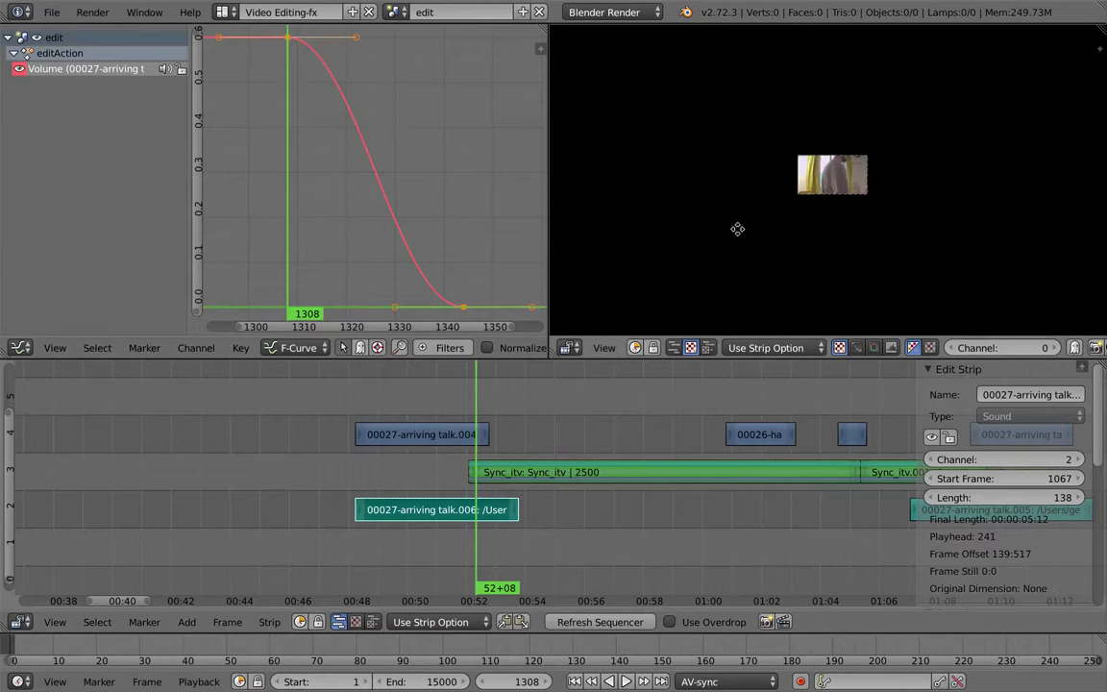
pyautogui.scroll(4, 749, 213)
pyautogui.scroll(3, 711, 216)
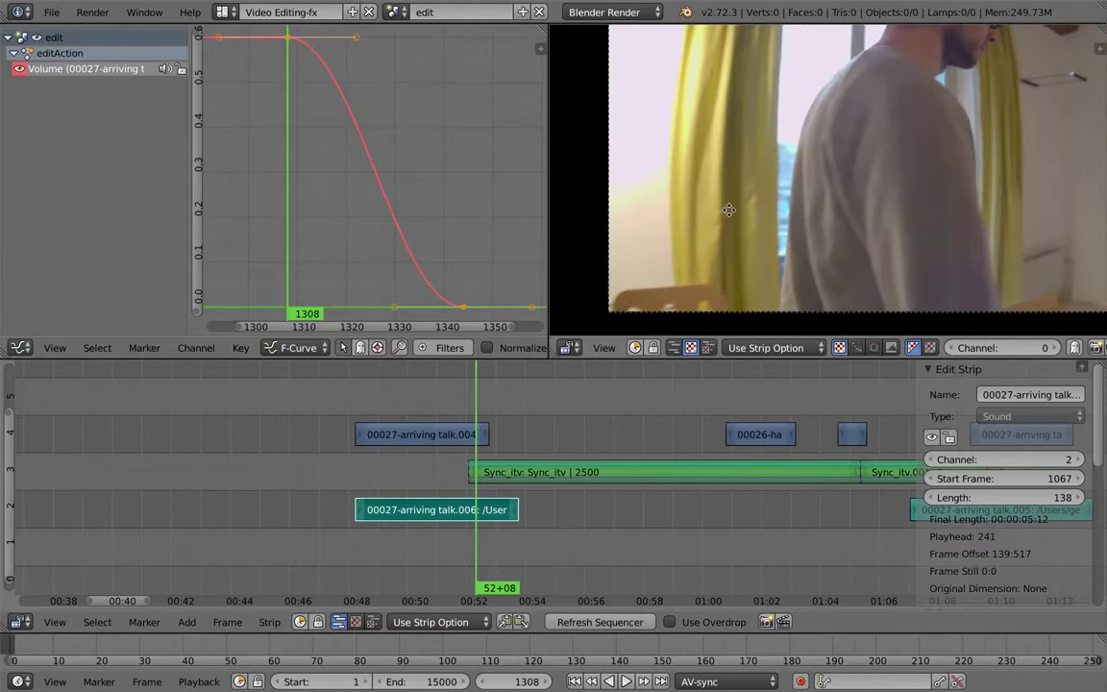
pyautogui.scroll(-3, 660, 192)
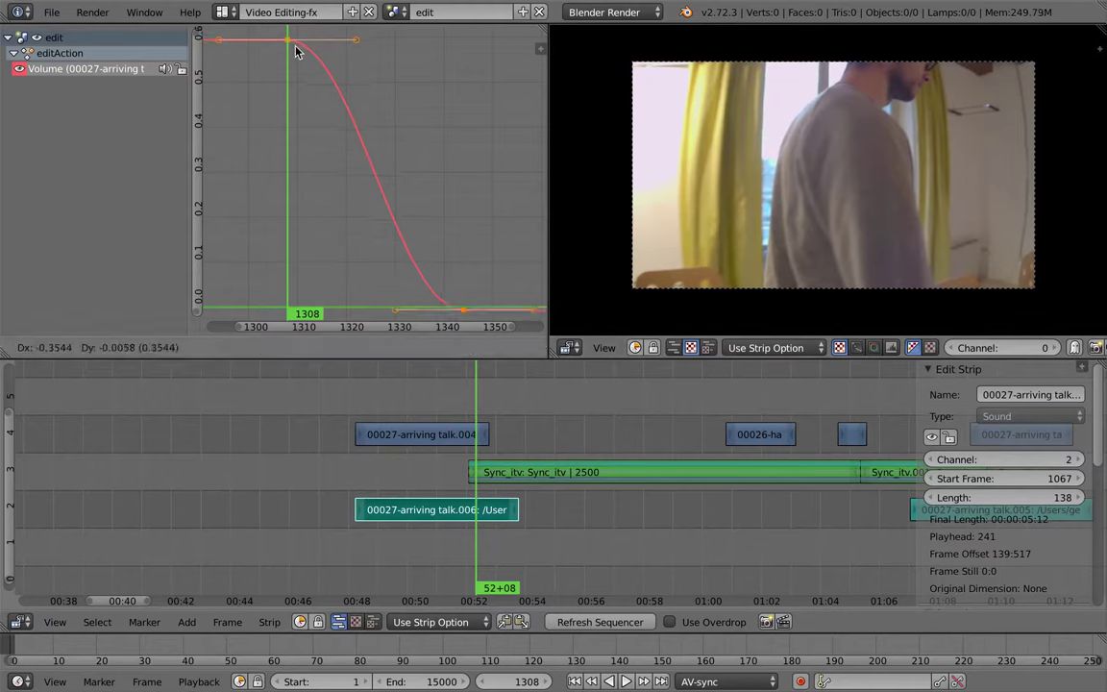
# Step: Shorten the volume curve handles at frame 1308 and lengthen those at the fade's end for a steeper initial drop
pyautogui.press('s')
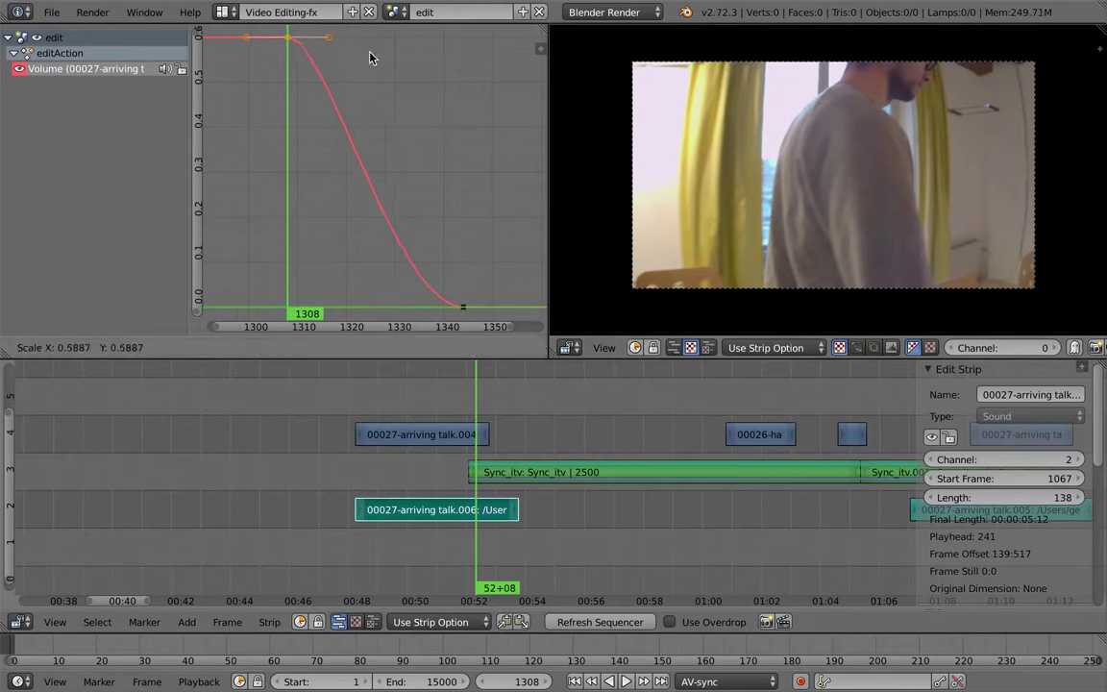
pyautogui.click(365, 56)
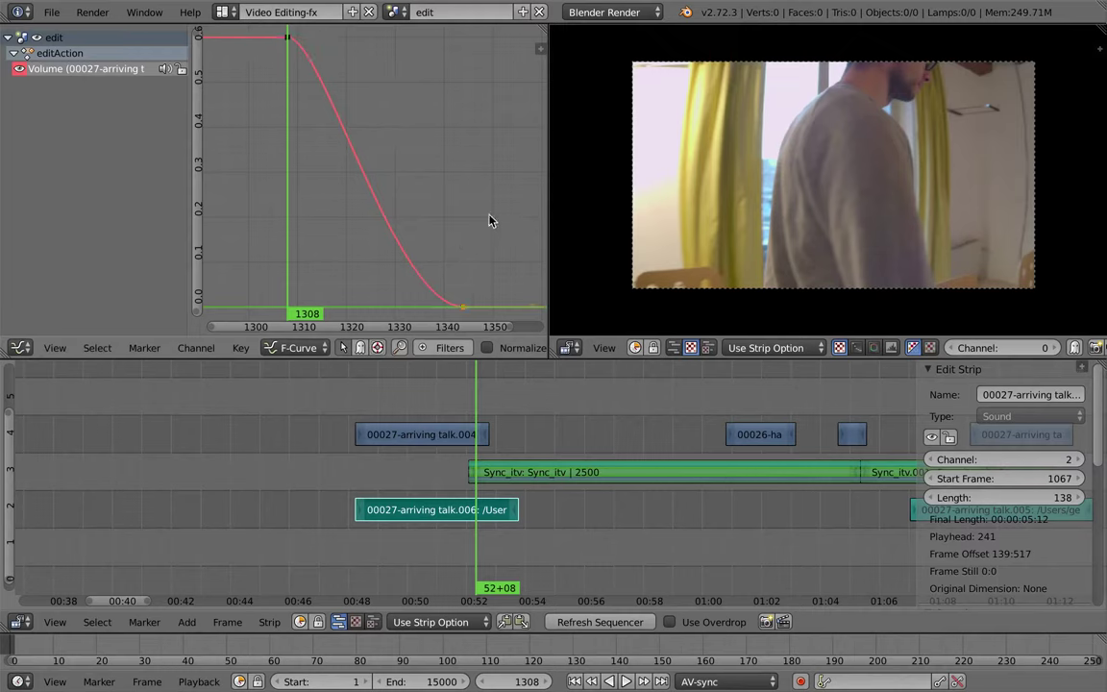
pyautogui.press('s')
pyautogui.click(487, 167)
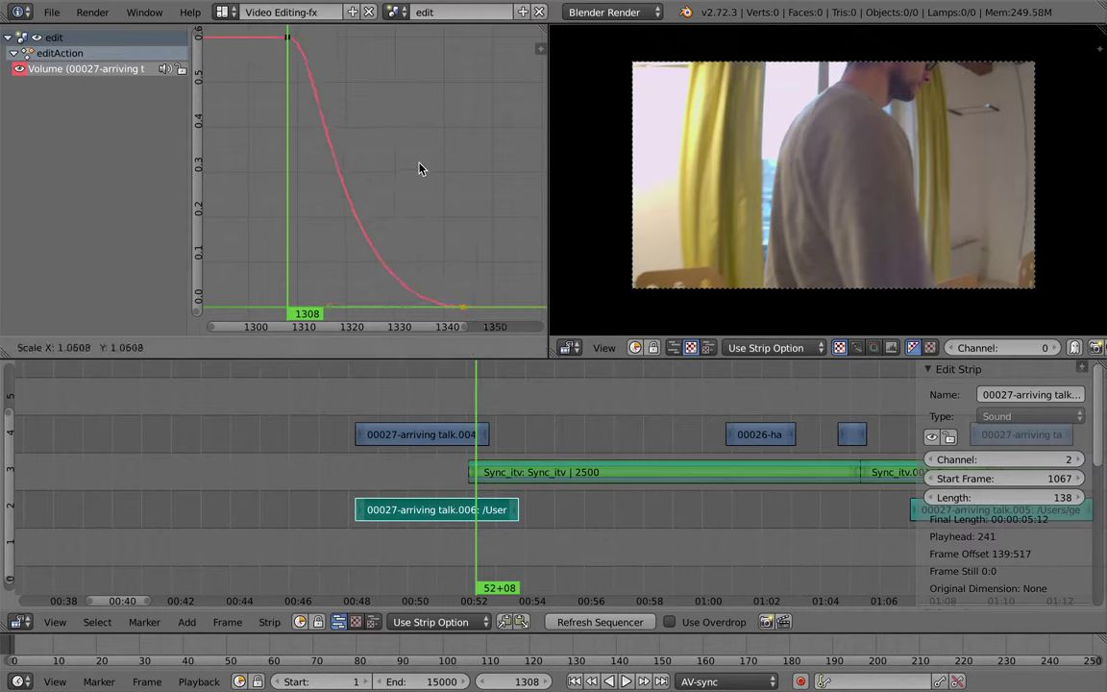
# Step: Return to the Video Editing-bin screen layout with the sequencer maximized and the strip properties hidden
pyautogui.click(222, 11)
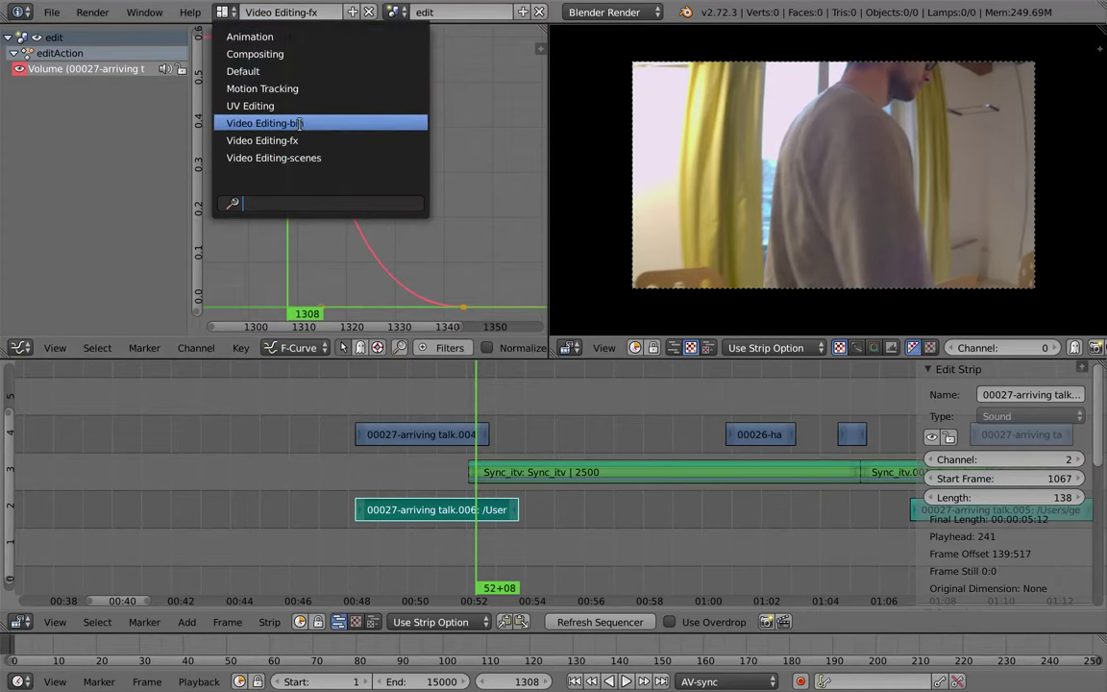
pyautogui.click(264, 123)
pyautogui.hotkey('shift', 'space')
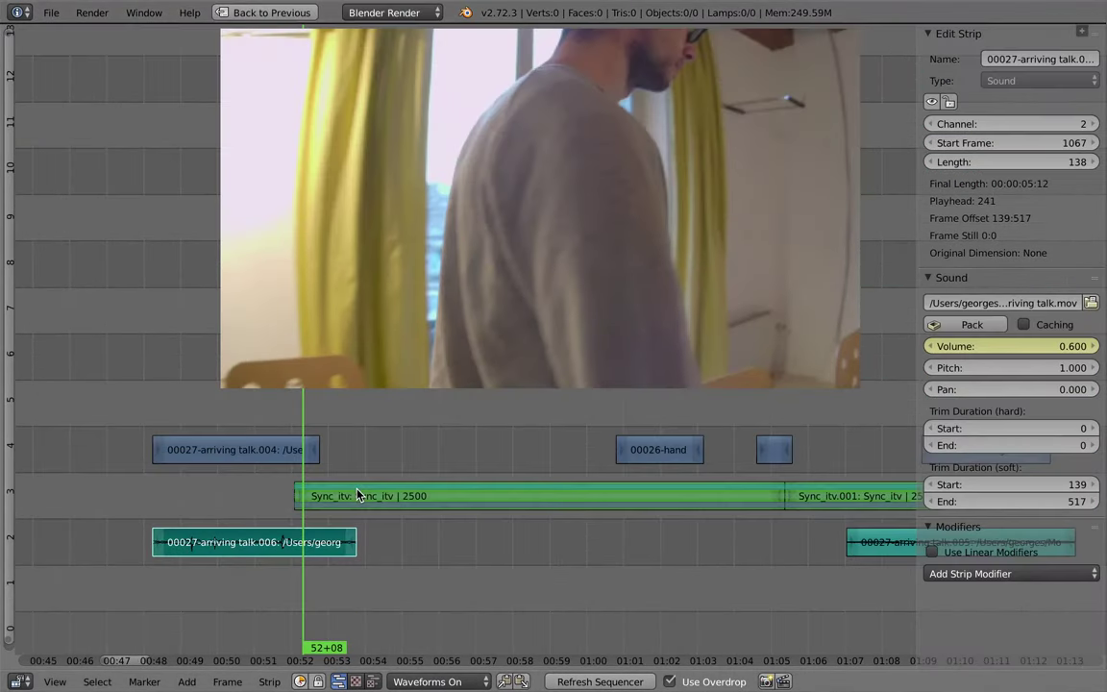
pyautogui.press('n')
# Step: Play back the sound fade, then replay from before the interview through the last arriving talk cutaway
pyautogui.hotkey('alt', 'a')
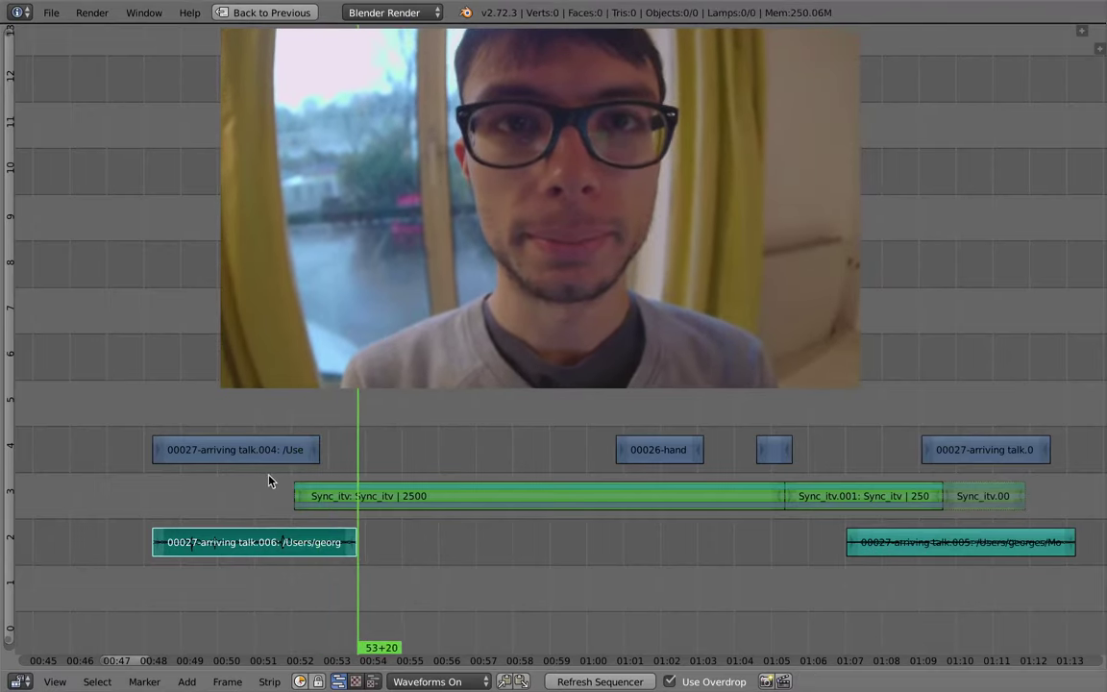
pyautogui.hotkey('alt', 'a')
pyautogui.moveTo(252, 514); pyautogui.dragTo(225, 552)
pyautogui.hotkey('alt', 'a')
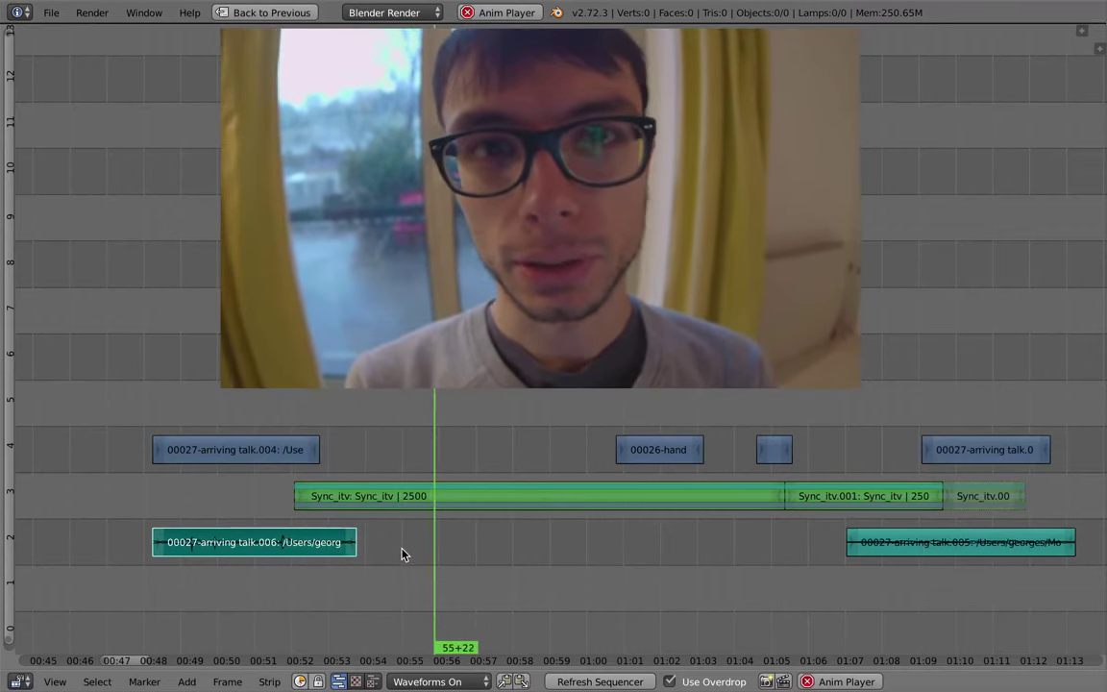
pyautogui.scroll(-3, 398, 577)
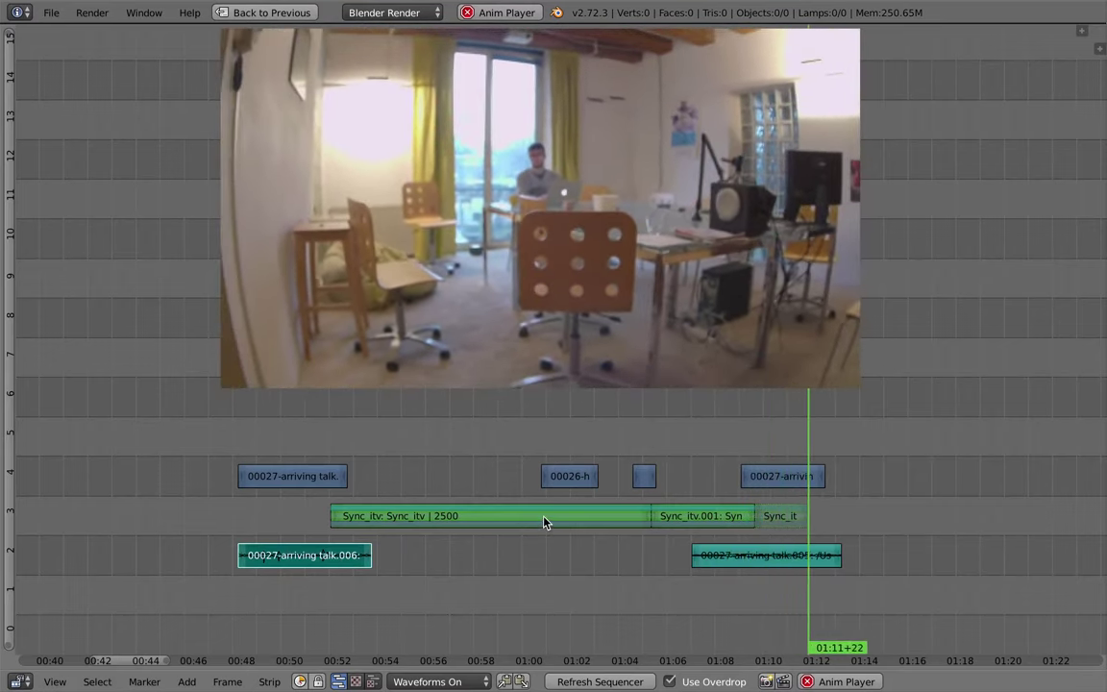
pyautogui.hotkey('alt', 'a')
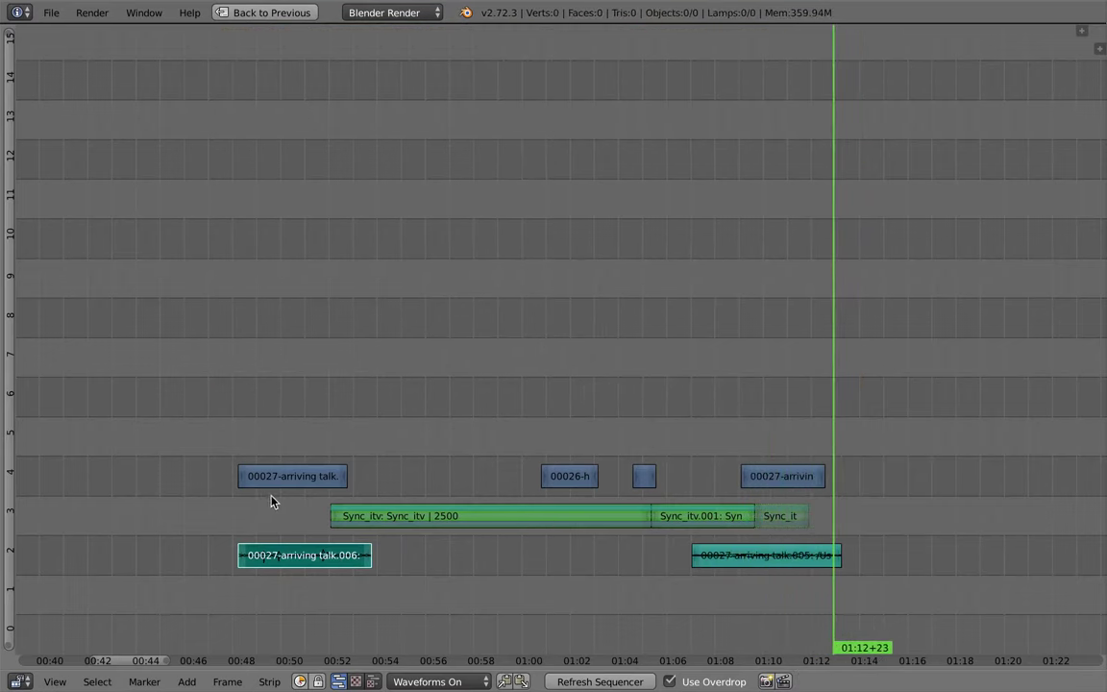
# Step: Scrub back through the Sync_itv interview and leave the playhead at 55+18
pyautogui.moveTo(271, 501); pyautogui.dragTo(511, 546)
pyautogui.scroll(-1, 506, 546)
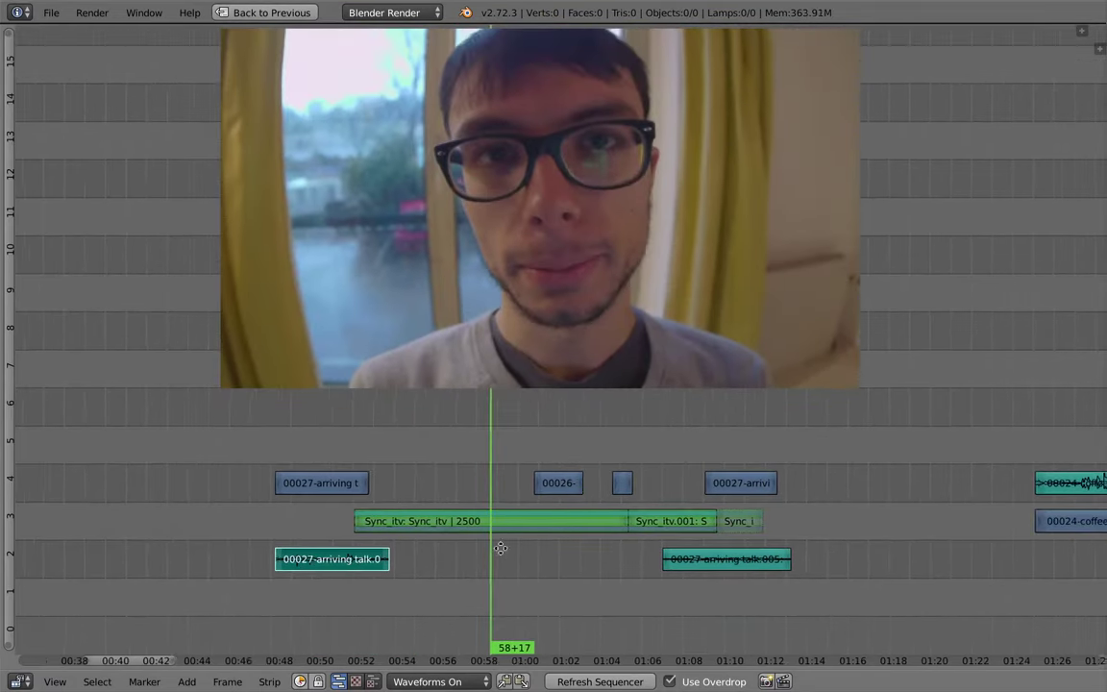
pyautogui.moveTo(500, 548); pyautogui.dragTo(478, 534, button='middle')
pyautogui.moveTo(447, 515); pyautogui.dragTo(390, 468)
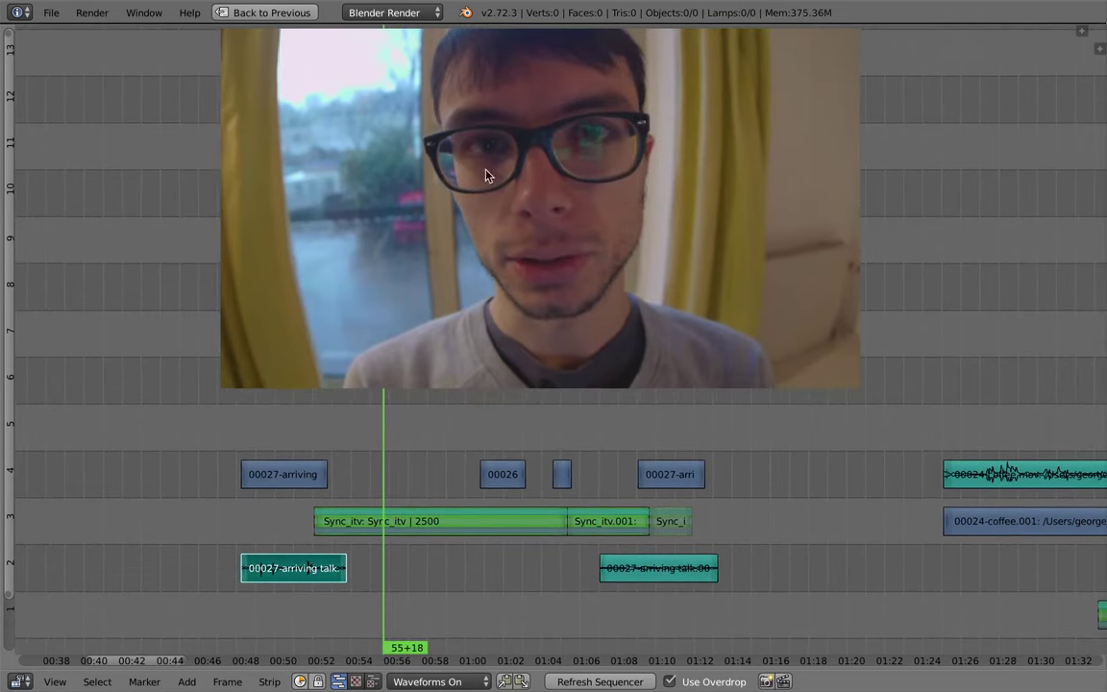
pyautogui.moveTo(429, 474); pyautogui.dragTo(400, 465, button='middle')
pyautogui.keyDown('ctrl'); pyautogui.moveTo(425, 505); pyautogui.dragTo(425, 508, button='middle'); pyautogui.keyUp('ctrl')
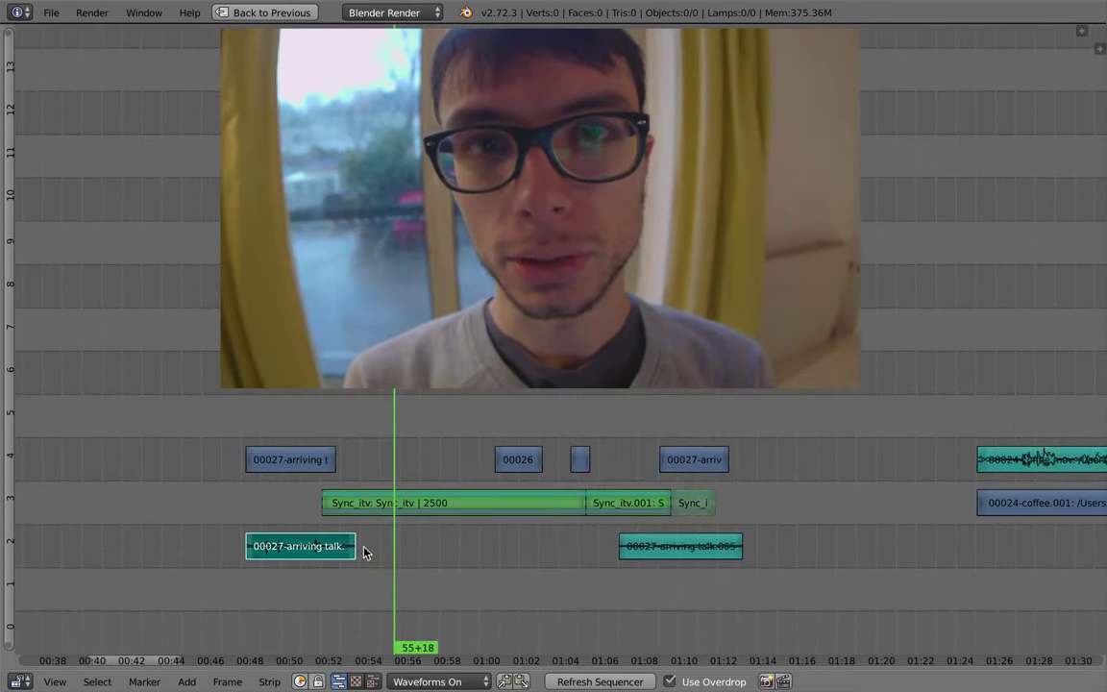
pyautogui.moveTo(378, 549); pyautogui.dragTo(373, 549, button='middle')
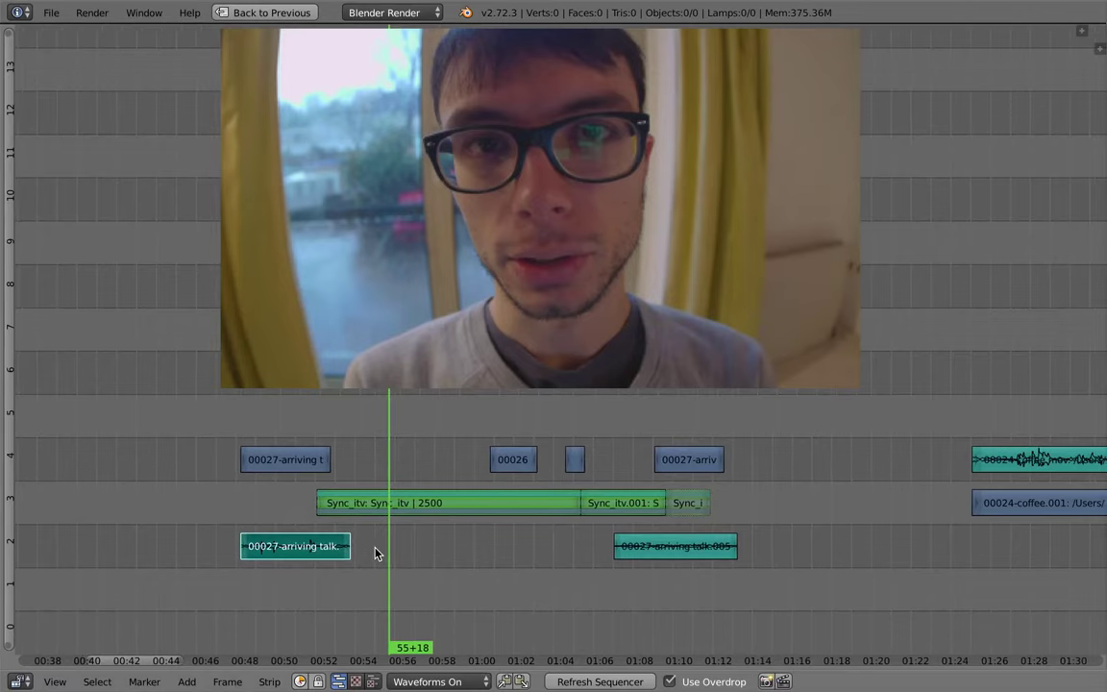
pyautogui.rightClick(296, 458)
pyautogui.press('g')
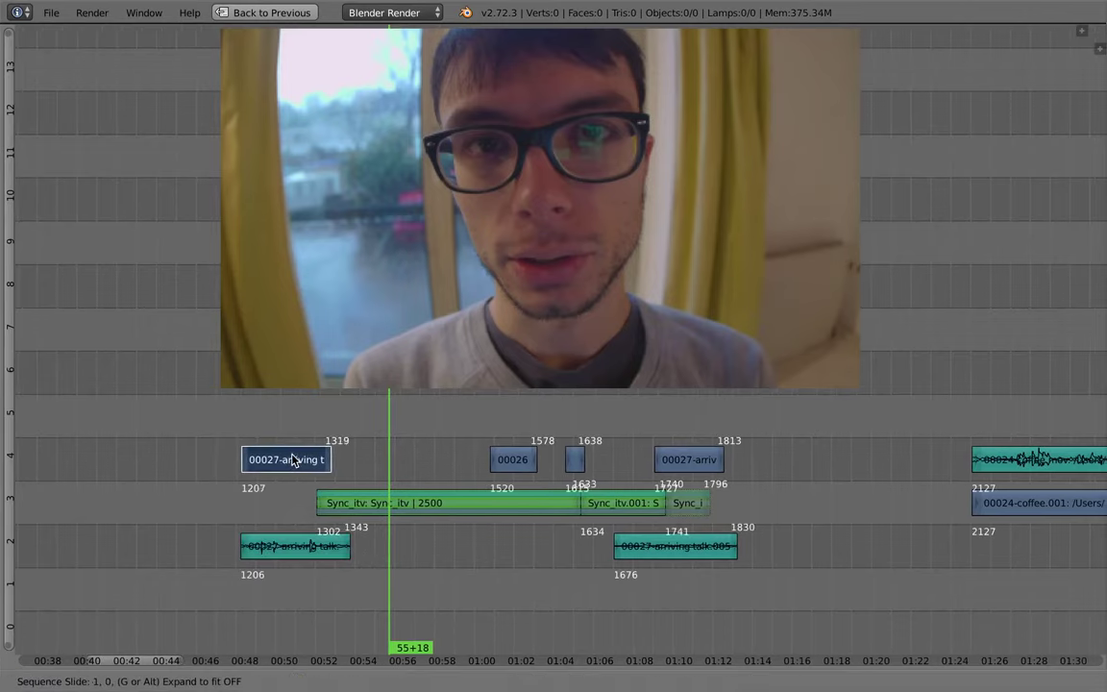
pyautogui.press('Escape')
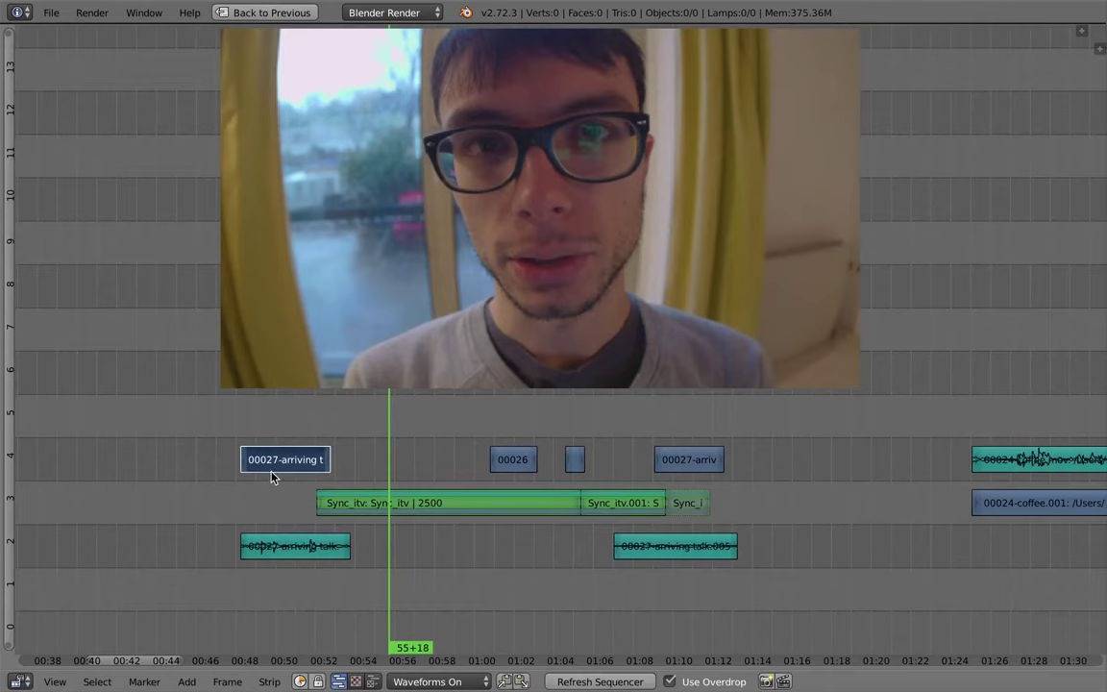
pyautogui.moveTo(526, 514); pyautogui.dragTo(449, 521, button='middle')
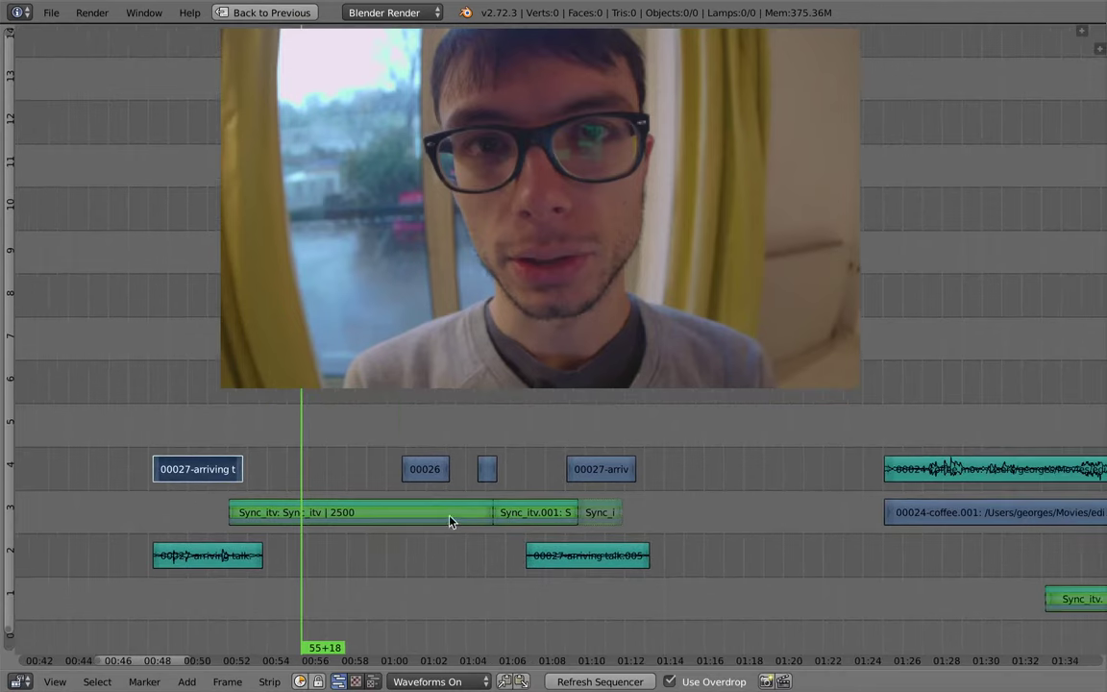
pyautogui.press('super+Tab')
pyautogui.press('super+shift+Tab')
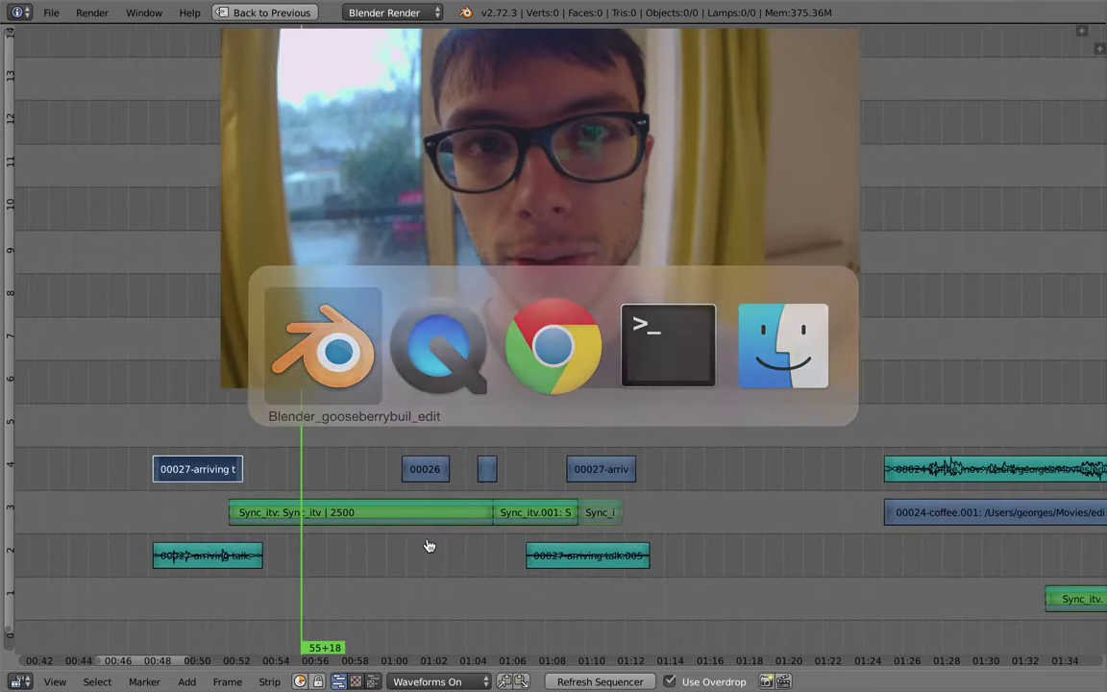
# Step: Select the Sync_itv strip and play back the picture transition from the strip's start at 52+01
pyautogui.click(206, 471)
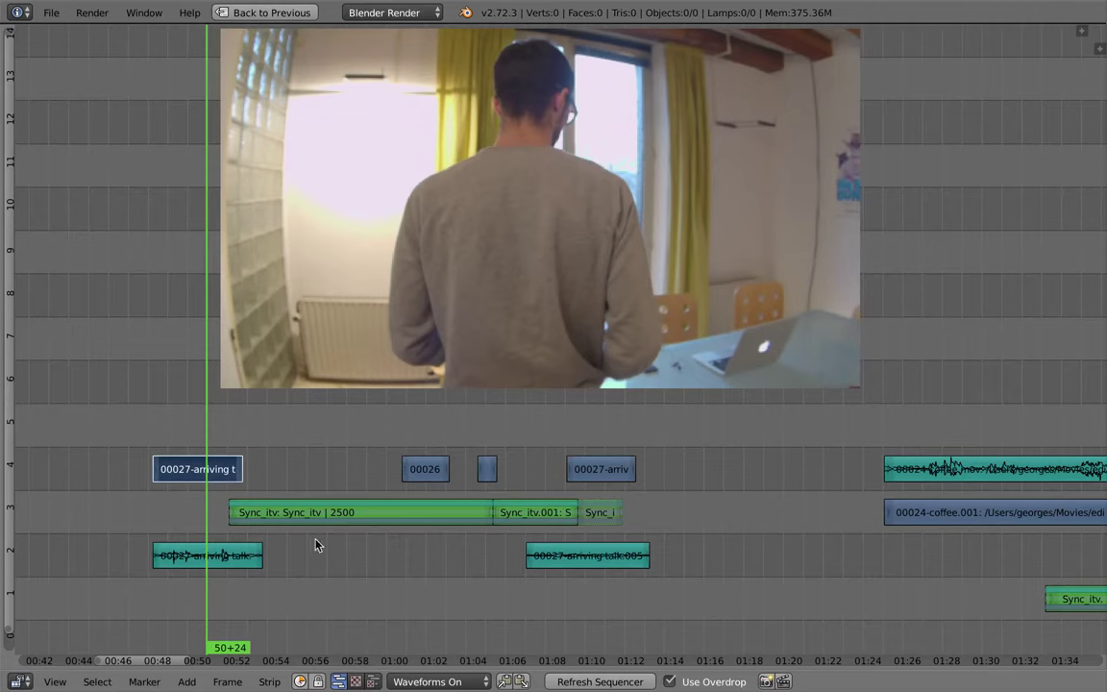
pyautogui.moveTo(295, 570); pyautogui.dragTo(420, 540, button='middle')
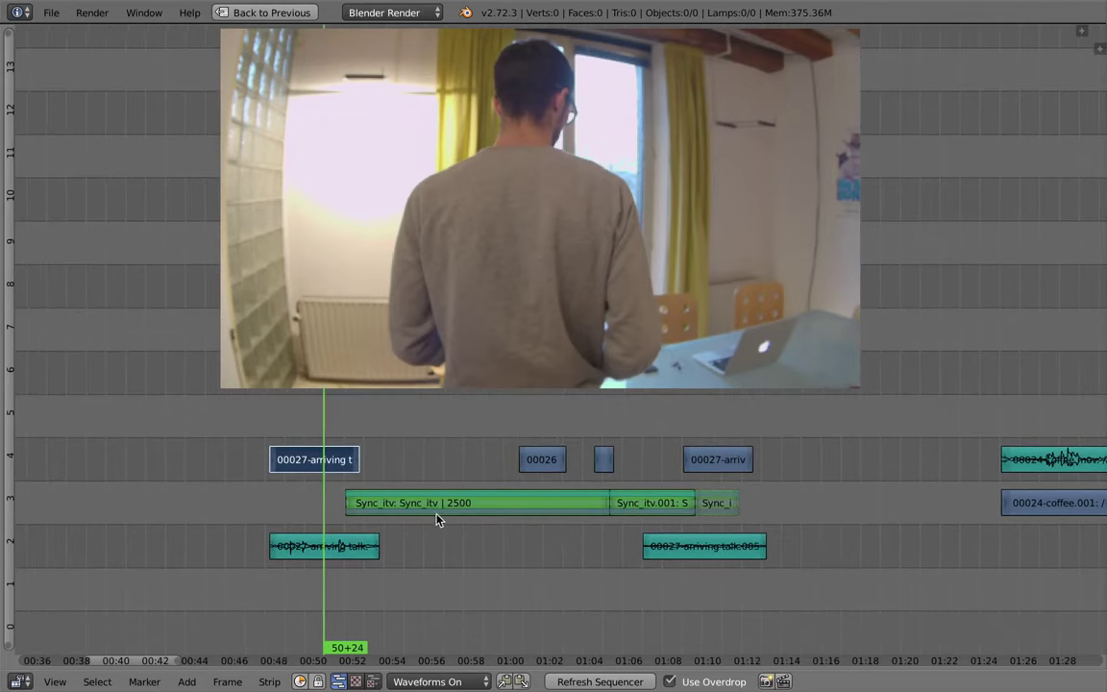
pyautogui.rightClick(437, 513)
pyautogui.scroll(4, 433, 518)
pyautogui.scroll(-1, 430, 538)
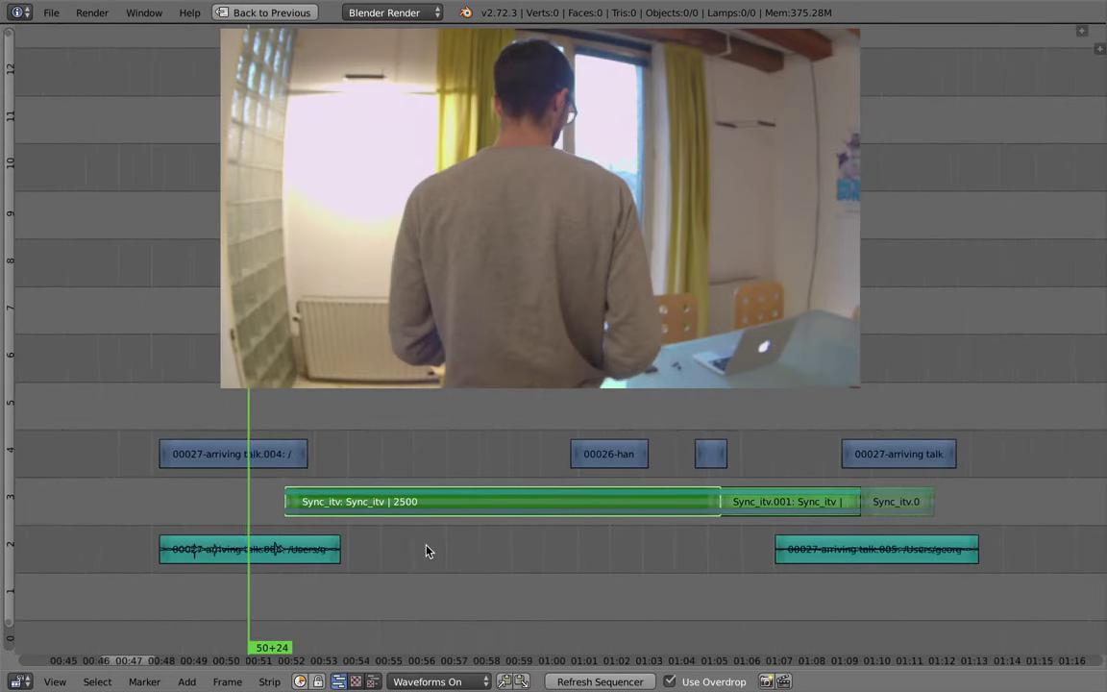
pyautogui.scroll(-1, 428, 550)
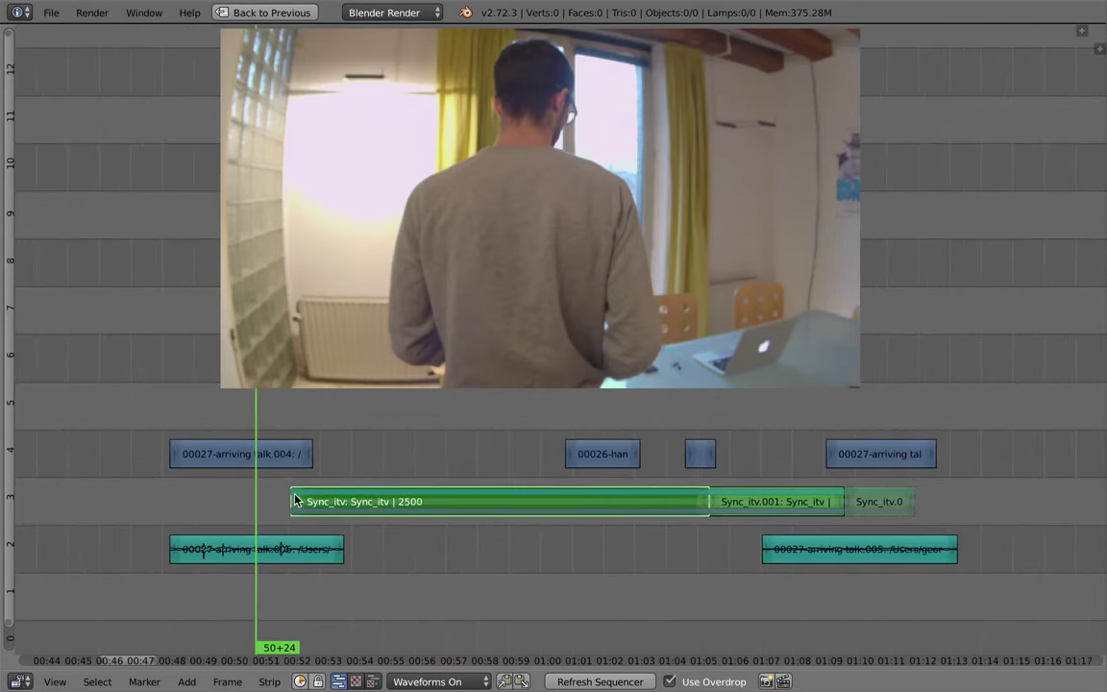
pyautogui.moveTo(295, 499)
pyautogui.mouseDown()
pyautogui.moveTo(384, 505)
pyautogui.moveTo(293, 507)
pyautogui.mouseUp()
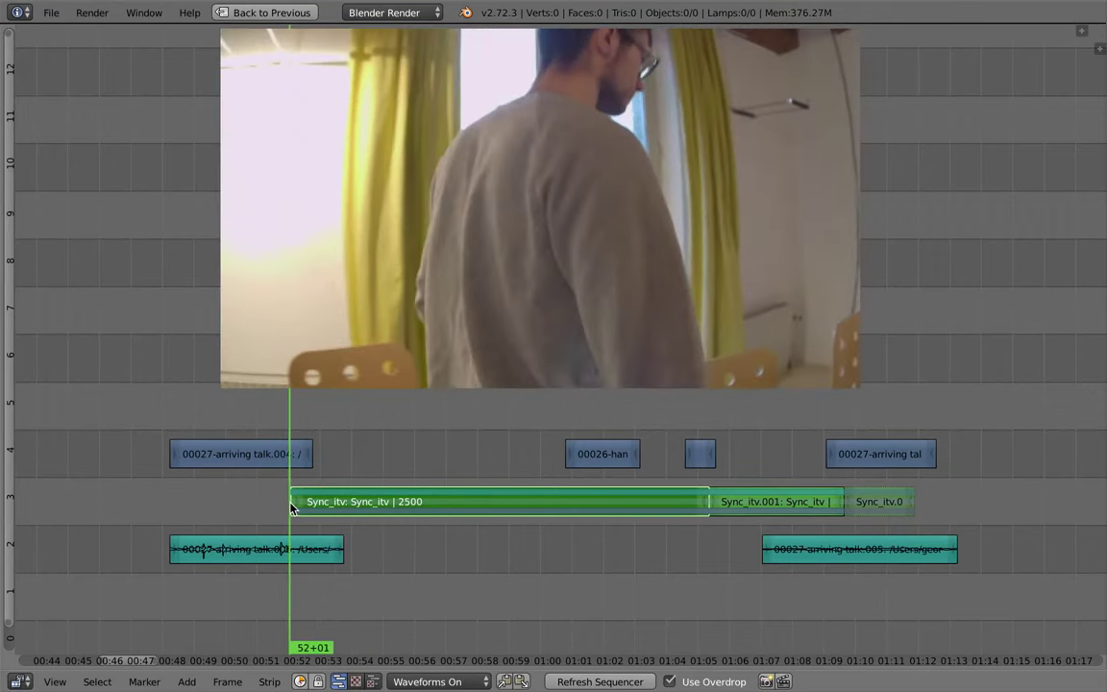
pyautogui.hotkey('alt', 'a')
pyautogui.hotkey('alt', 'a')
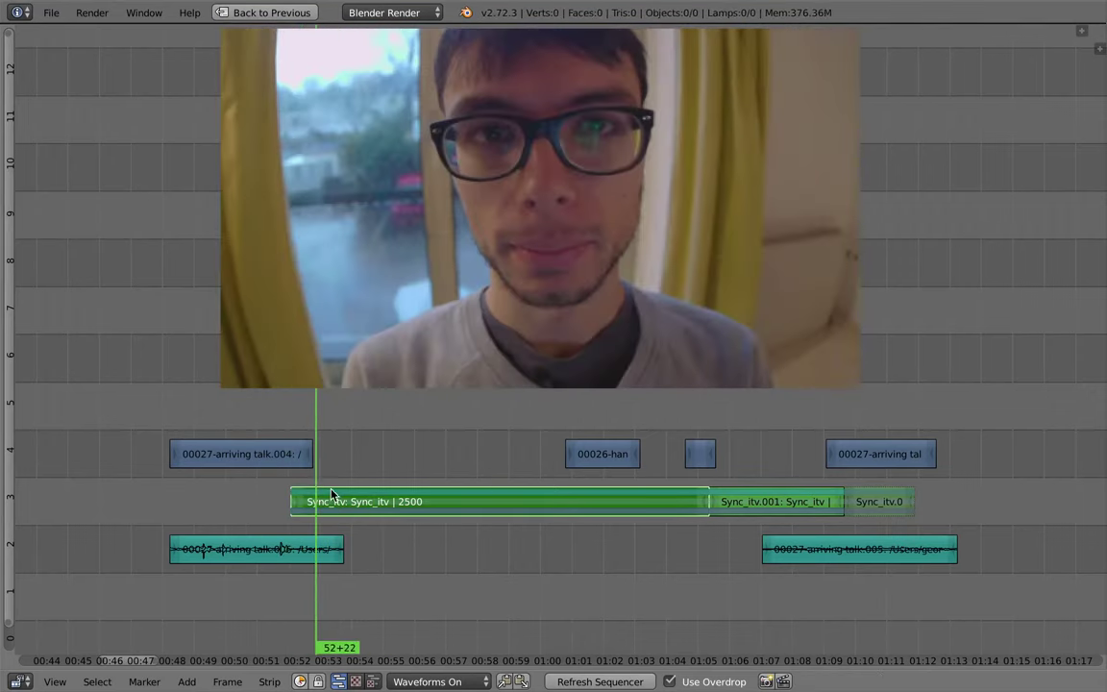
# Step: Scrub through the enlarged Sync_itv strip and leave the playhead at 01:00+02
pyautogui.scroll(5, 392, 519)
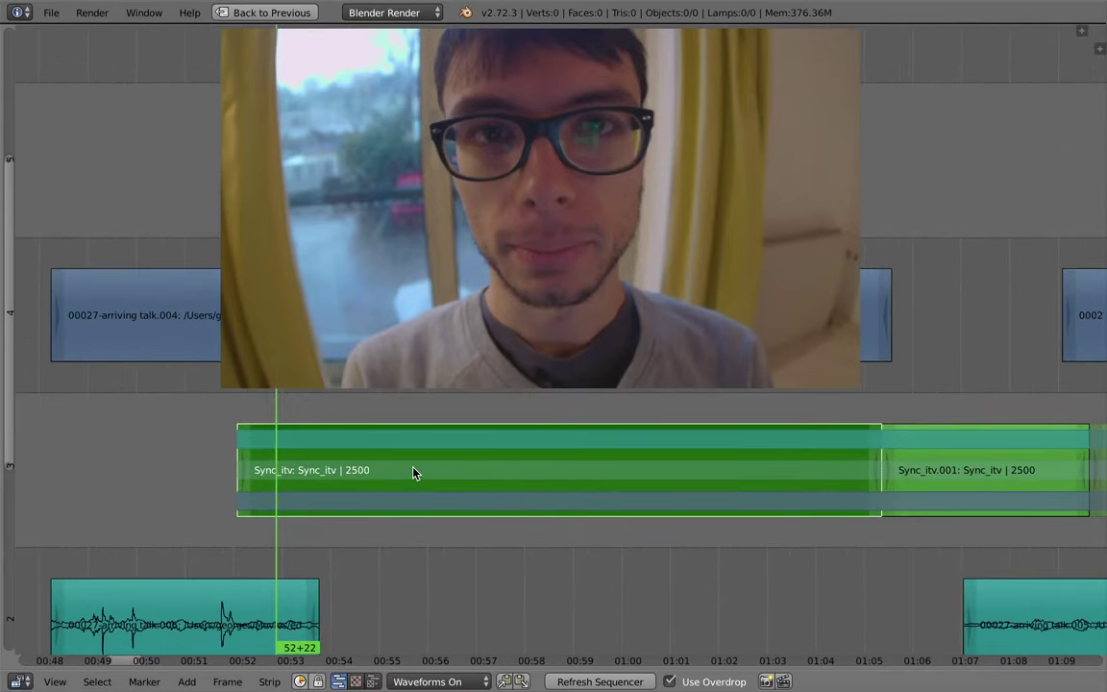
pyautogui.click(401, 476)
pyautogui.moveTo(652, 479); pyautogui.dragTo(713, 451)
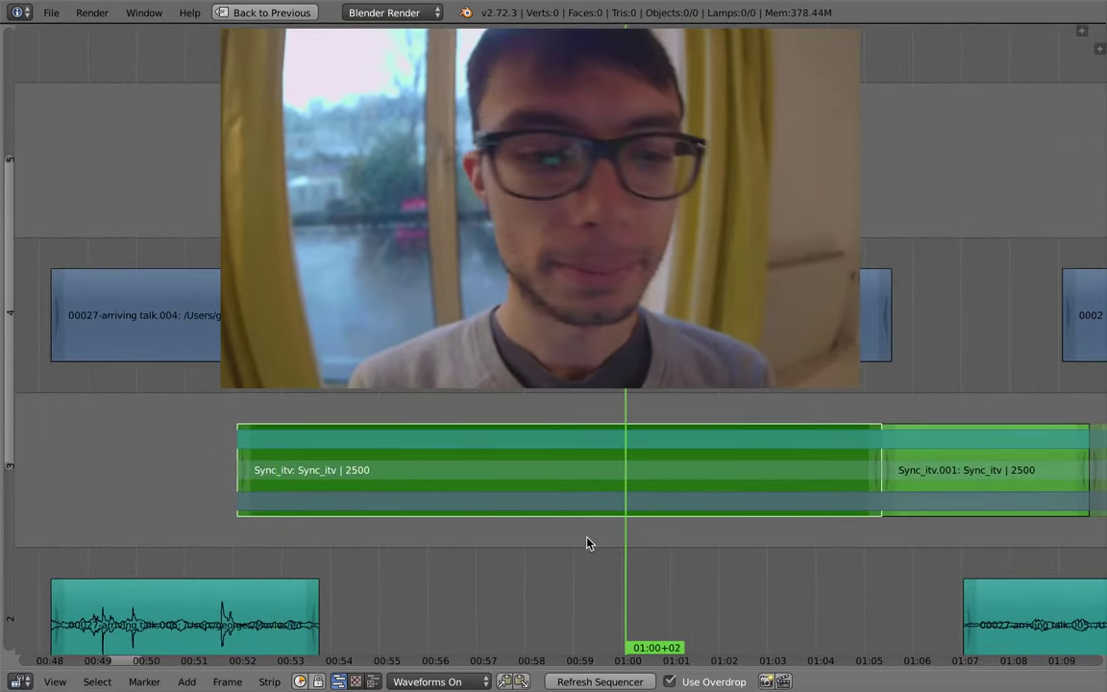
pyautogui.keyDown('ctrl'); pyautogui.moveTo(587, 537); pyautogui.dragTo(587, 541, button='middle'); pyautogui.keyUp('ctrl')
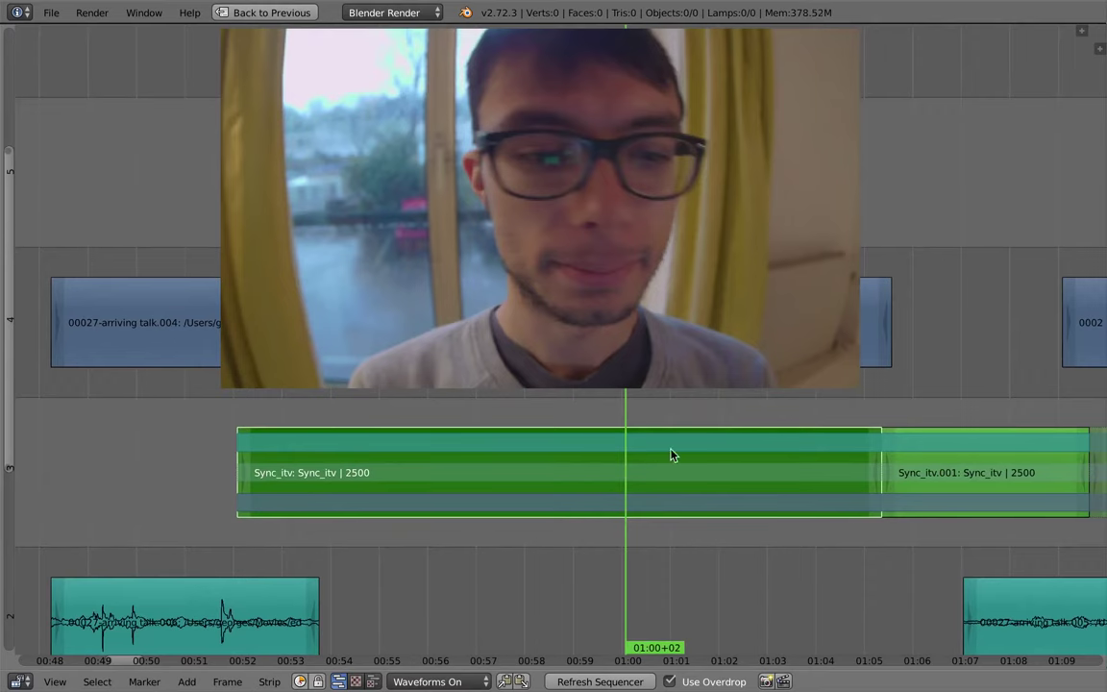
# Step: Switch from the edit scene to the Sync_itv scene and maximize its sequencer
pyautogui.hotkey('ctrl', 'Up')
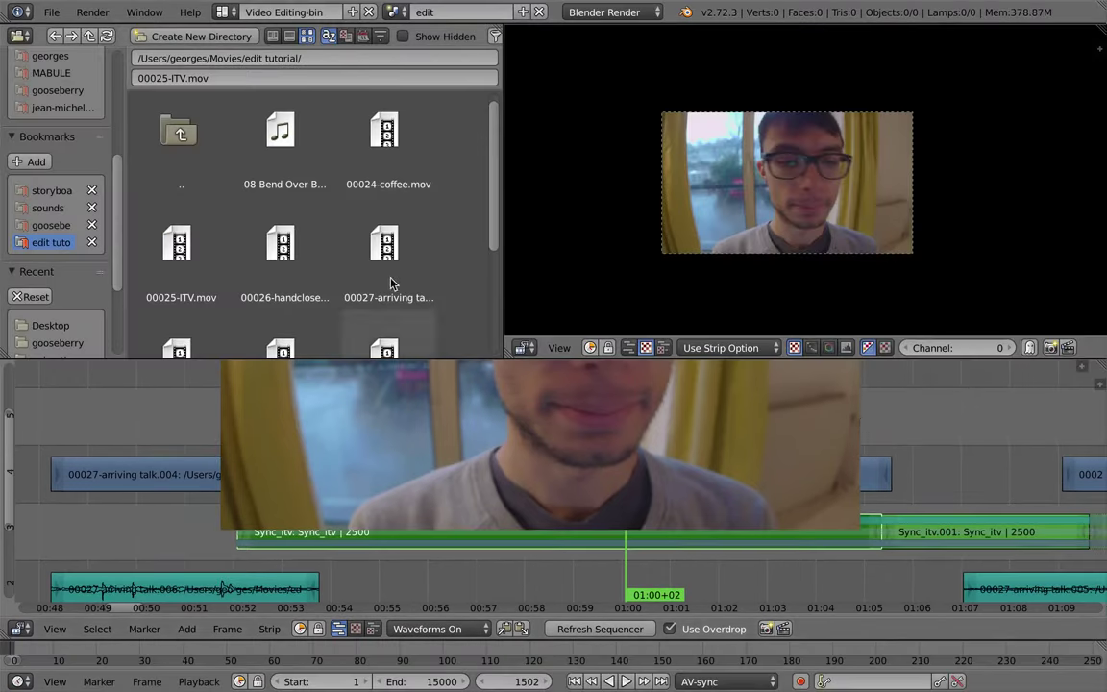
pyautogui.click(393, 12)
pyautogui.click(415, 55)
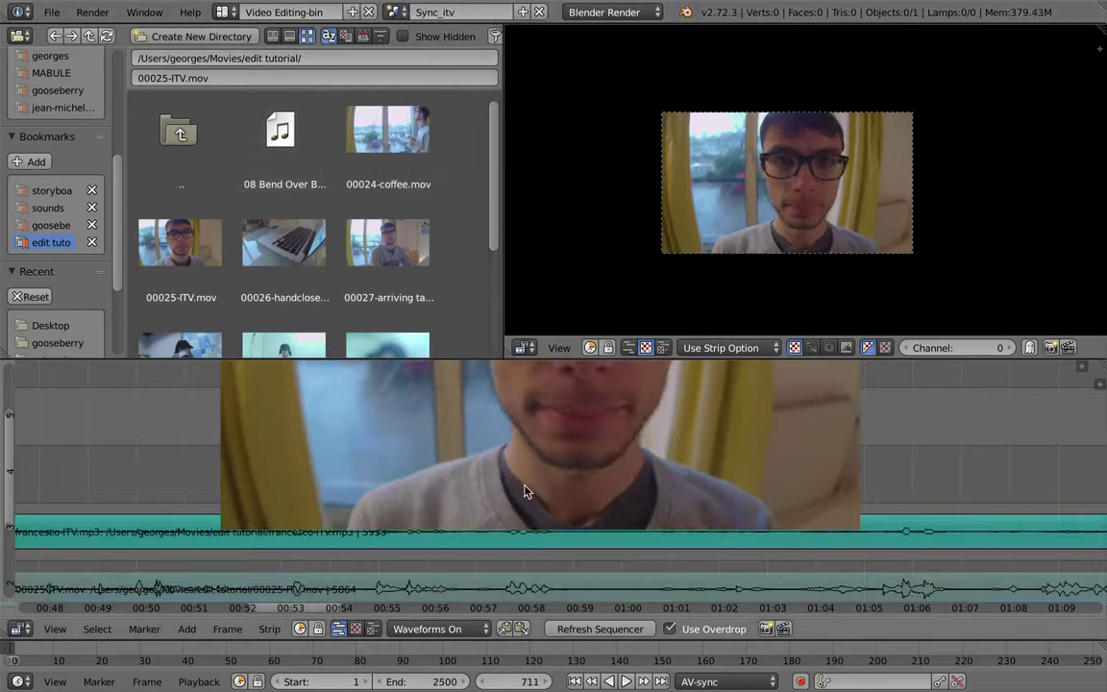
pyautogui.hotkey('ctrl', 'Up')
# Step: Cut the 00025-ITV video strip on channel 1 at frame 711 and again at 39+10
pyautogui.keyDown('ctrl'); pyautogui.moveTo(557, 555); pyautogui.dragTo(499, 536, button='middle'); pyautogui.keyUp('ctrl')
pyautogui.moveTo(499, 537); pyautogui.dragTo(469, 585, button='middle')
pyautogui.rightClick(469, 585)
pyautogui.press('k')
pyautogui.click(452, 580)
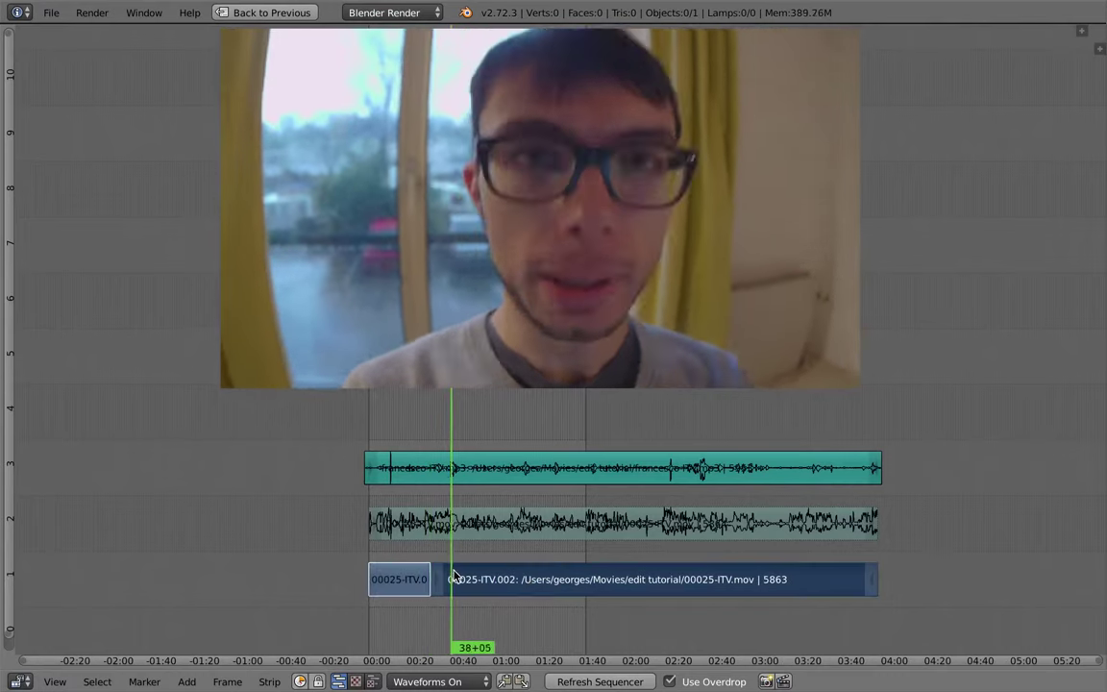
pyautogui.press('k')
# Step: Place two duplicates of the short middle video piece on channel 4, at about 39+10 and 00:16, and scrub to 29+21
pyautogui.hotkey('shift', 'd')
pyautogui.click(454, 428)
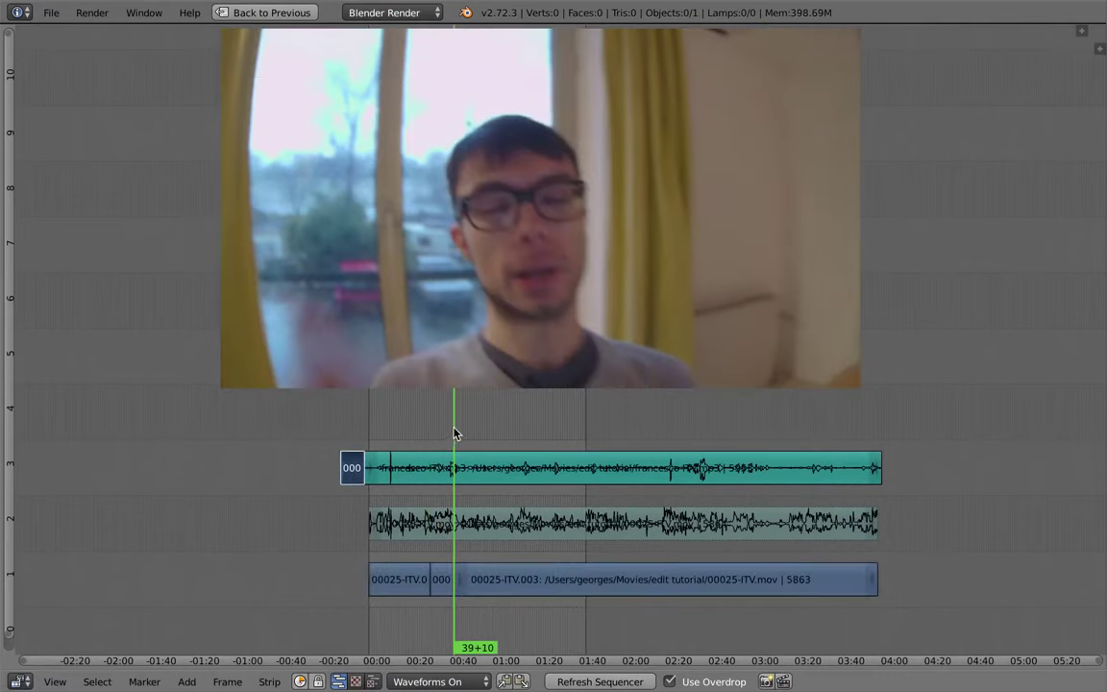
pyautogui.click(374, 435)
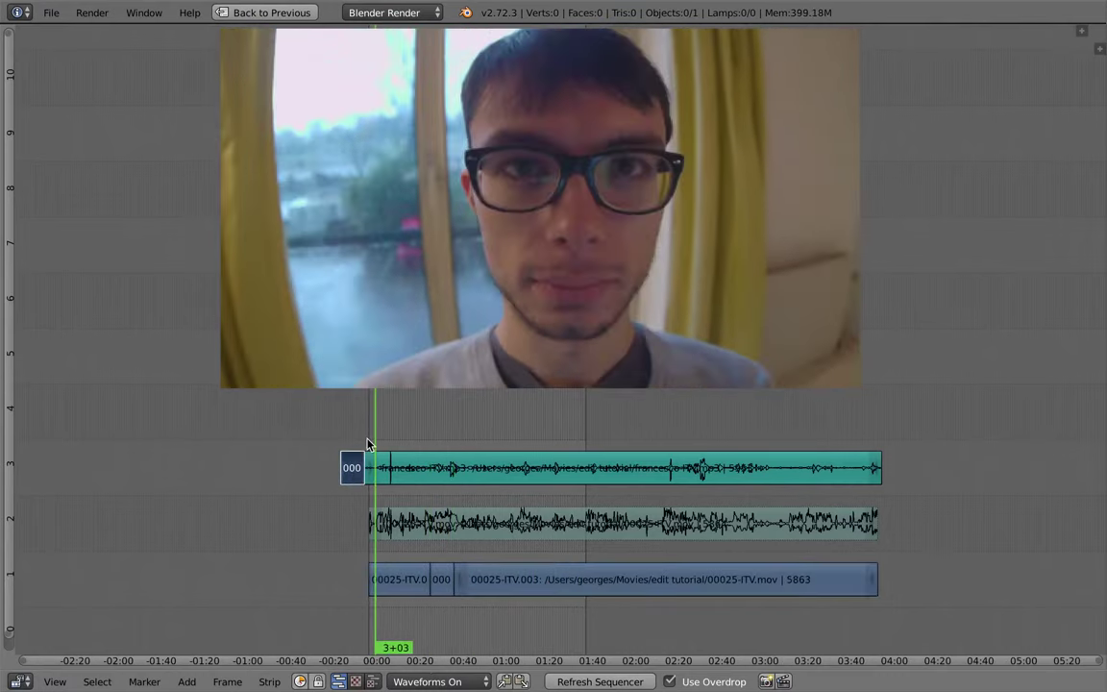
pyautogui.press('g')
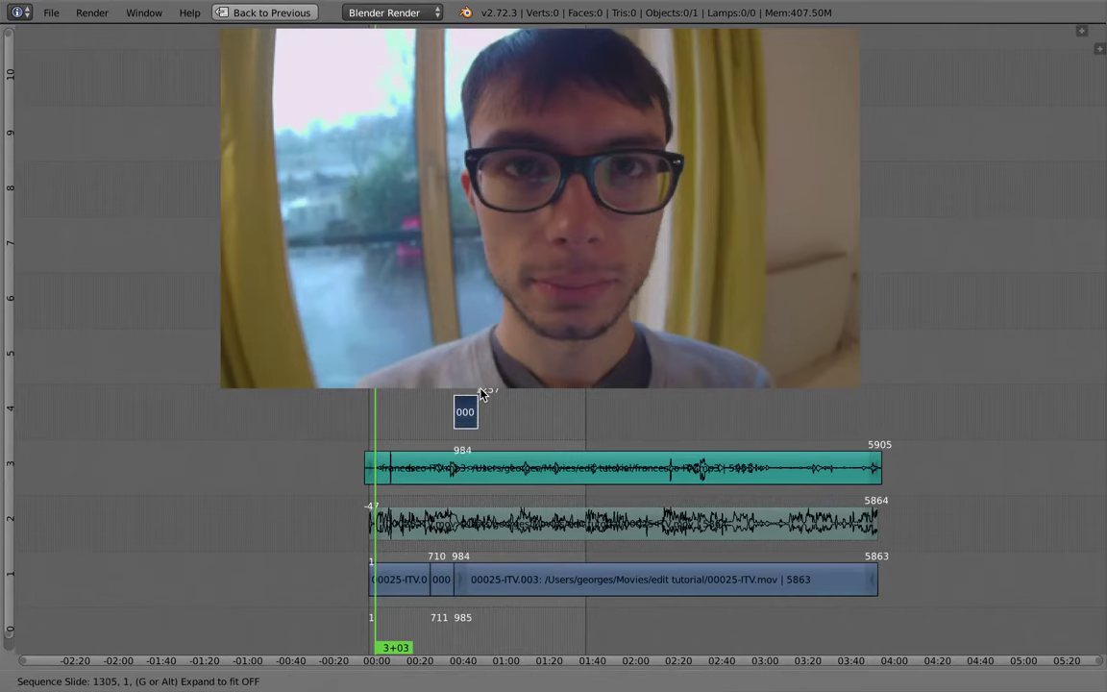
pyautogui.click(481, 393)
pyautogui.hotkey('shift', 'd')
pyautogui.click(417, 431)
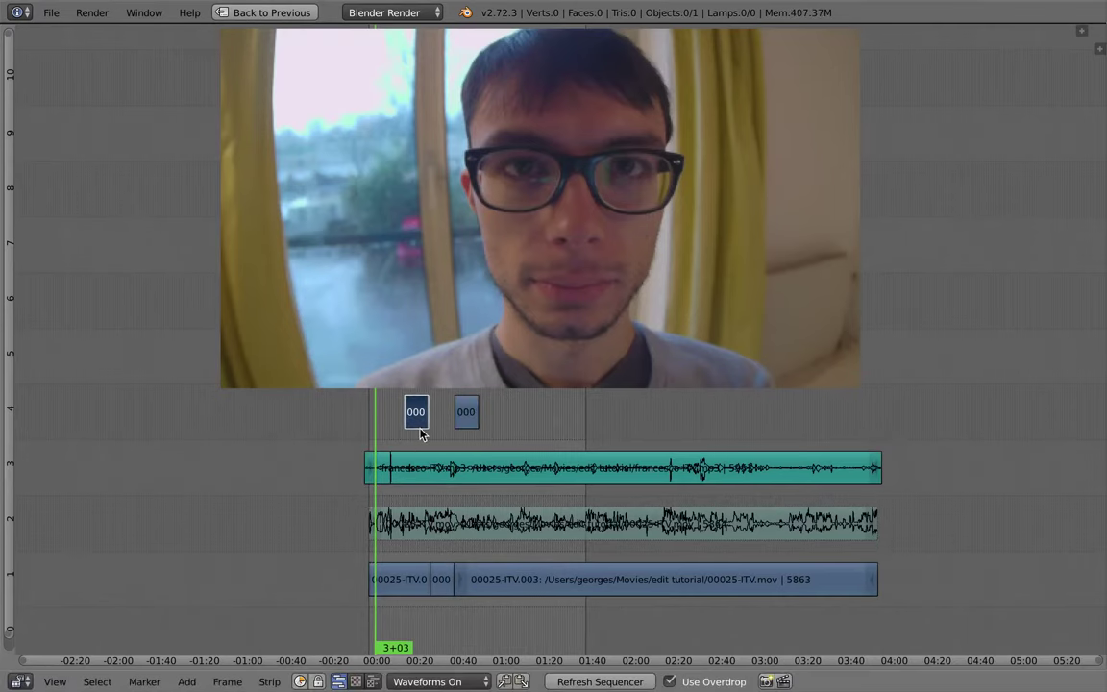
pyautogui.moveTo(404, 451); pyautogui.dragTo(430, 411)
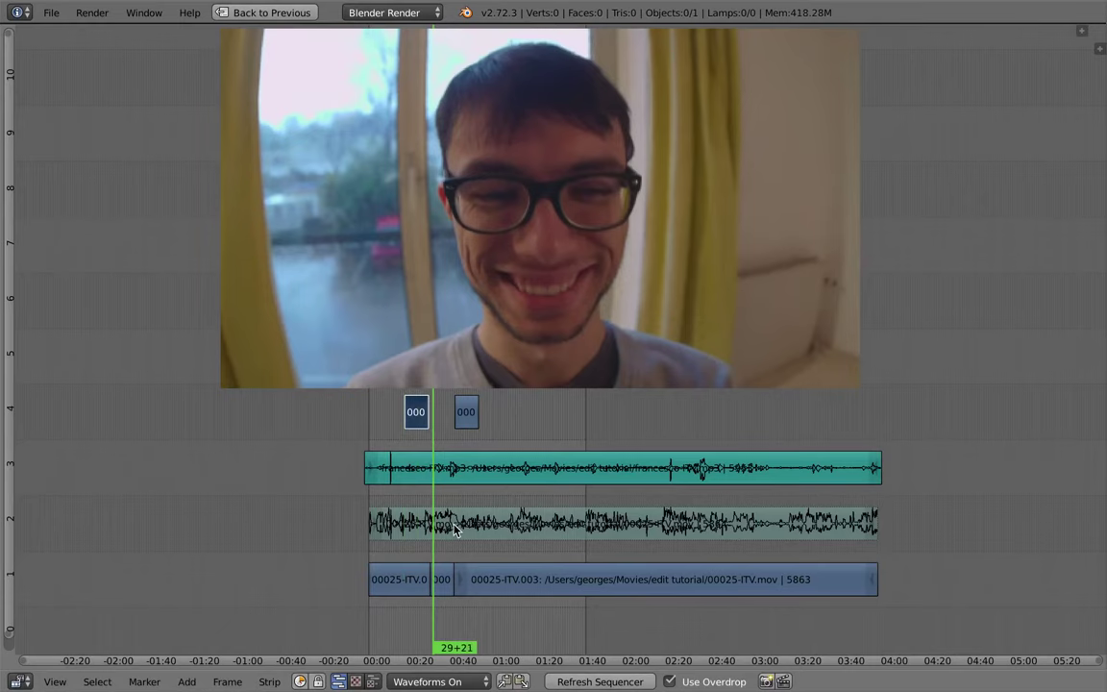
# Step: Return to the edit scene with the sequencer maximized and the Sync_itv strip enlarged
pyautogui.hotkey('ctrl', 'Up')
pyautogui.click(394, 11)
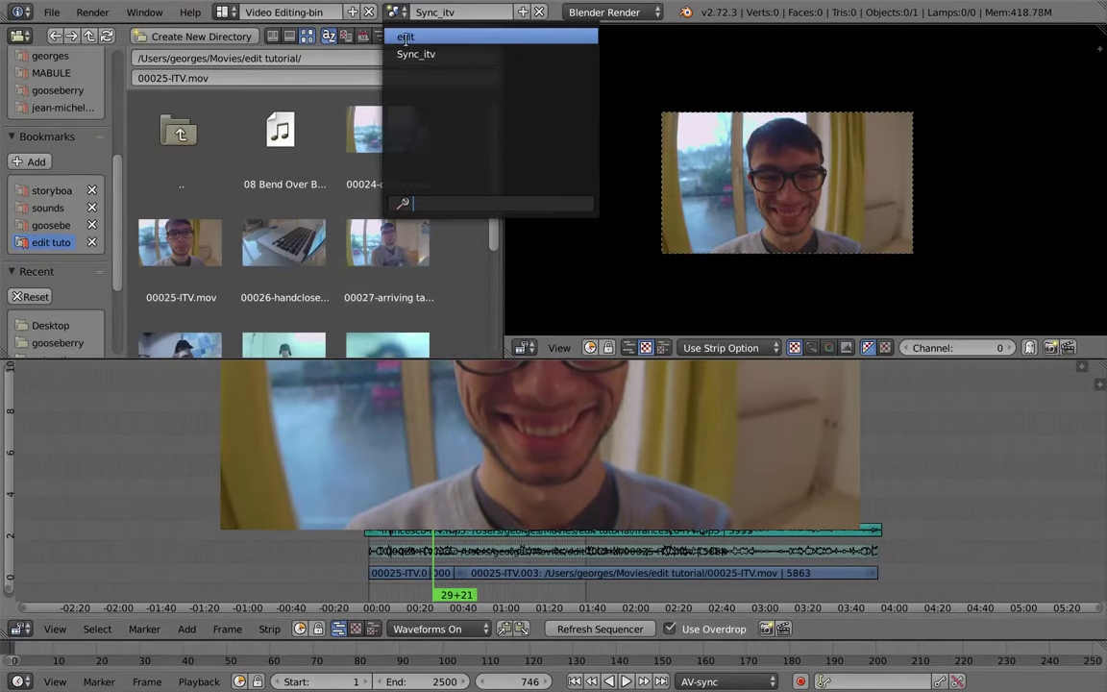
pyautogui.click(405, 38)
pyautogui.hotkey('ctrl', 'Up')
pyautogui.scroll(6, 643, 502)
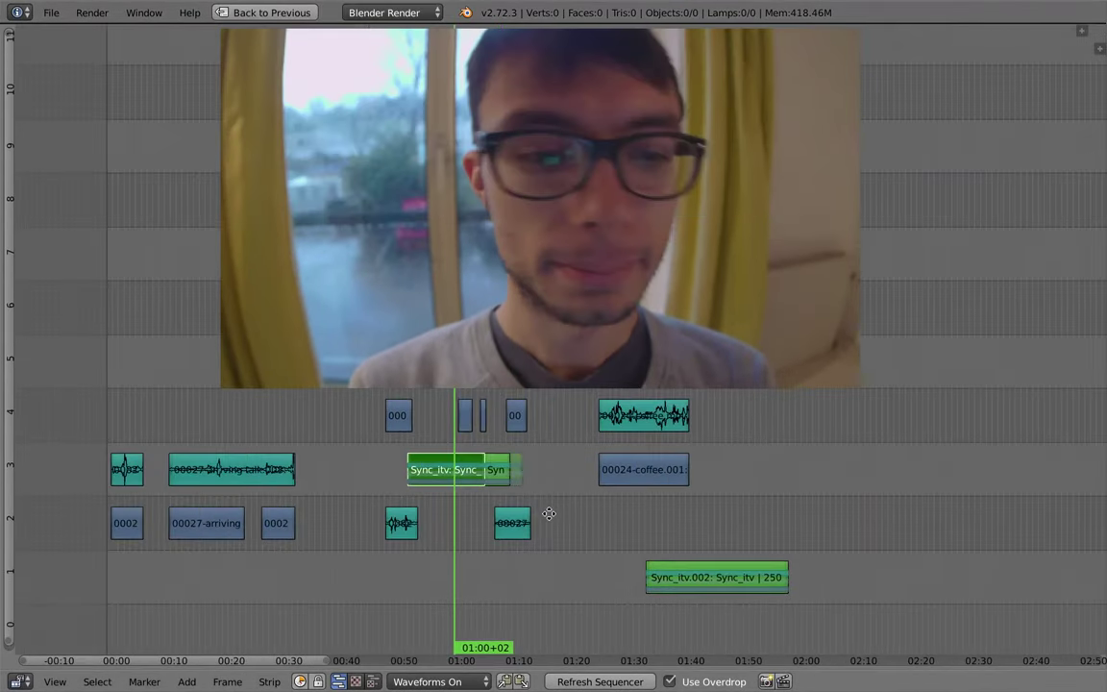
pyautogui.moveTo(674, 488); pyautogui.dragTo(660, 568, button='middle')
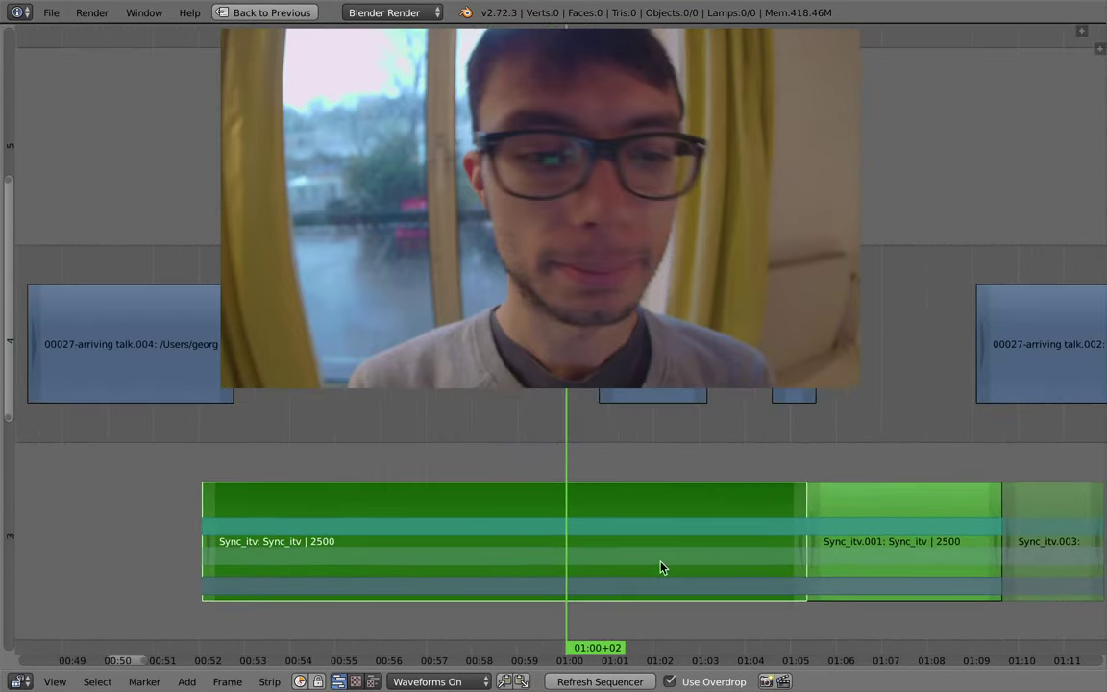
pyautogui.press('s')
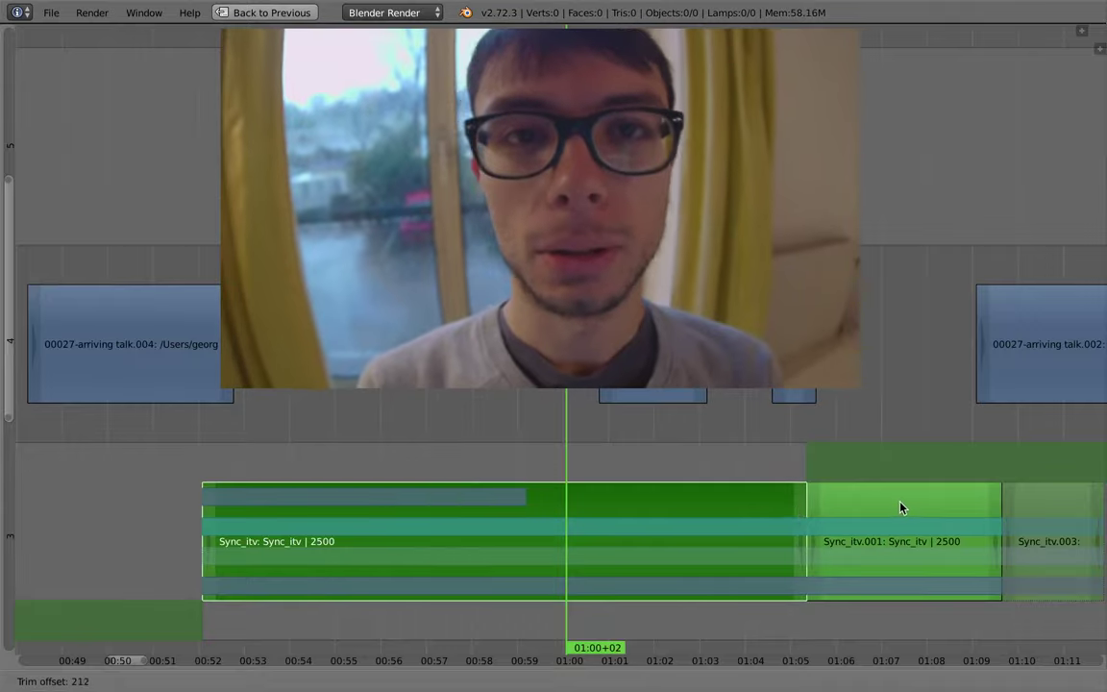
pyautogui.rightClick(865, 511)
pyautogui.keyDown('ctrl'); pyautogui.moveTo(699, 538); pyautogui.dragTo(626, 558, button='middle'); pyautogui.keyUp('ctrl')
# Step: Duplicate the first Sync_itv strip and place the copy on channel 7, starting at about 02:35
pyautogui.hotkey('shift', 'd')
pyautogui.click(982, 302)
pyautogui.moveTo(731, 420); pyautogui.dragTo(258, 453, button='middle')
pyautogui.moveTo(526, 423); pyautogui.dragTo(573, 585, button='middle')
pyautogui.press('g')
pyautogui.click(1000, 509)
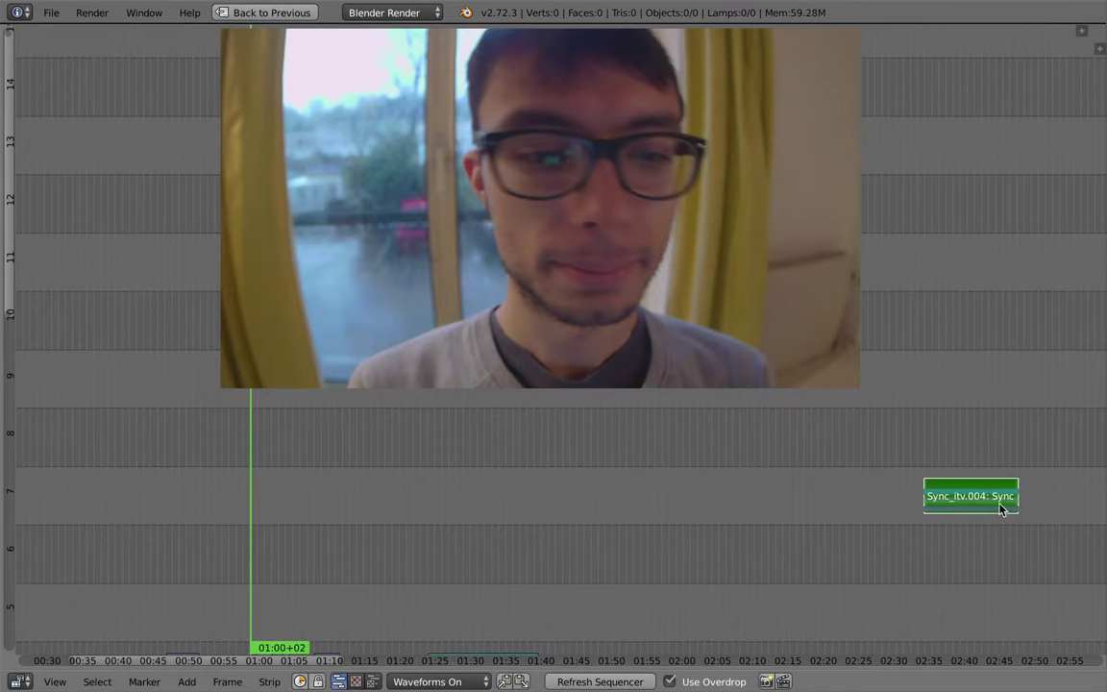
# Step: Extend the start of the Sync_itv copy on channel 7 back to frame 2606
pyautogui.press('g')
pyautogui.rightClick(869, 506)
pyautogui.press('a')
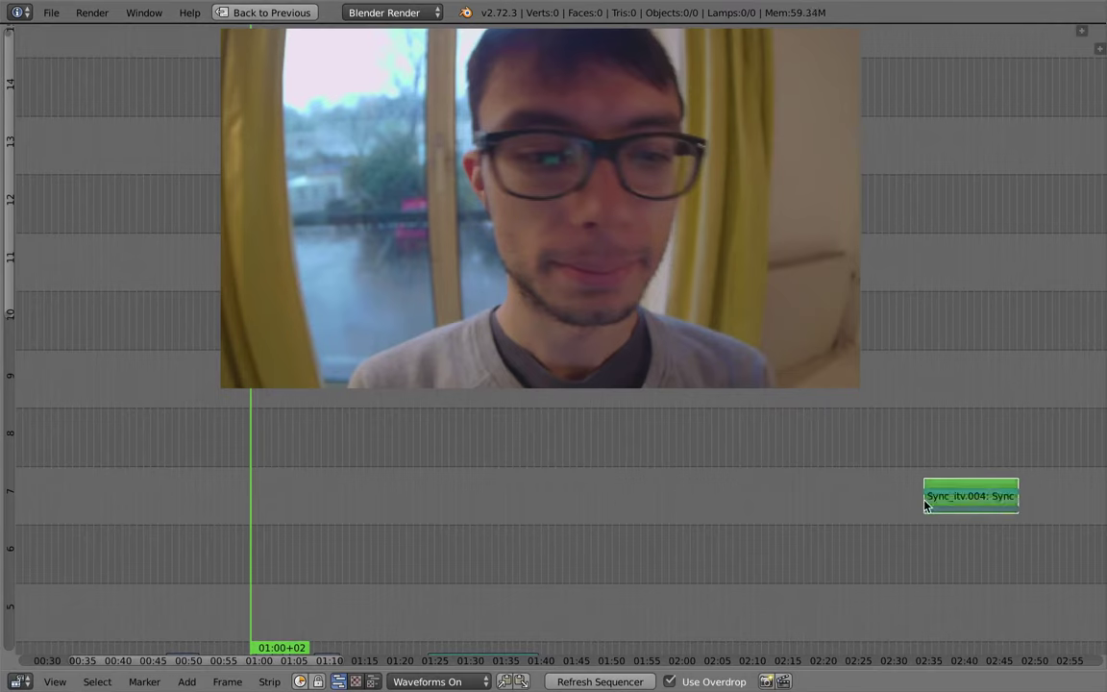
pyautogui.rightClick(927, 502)
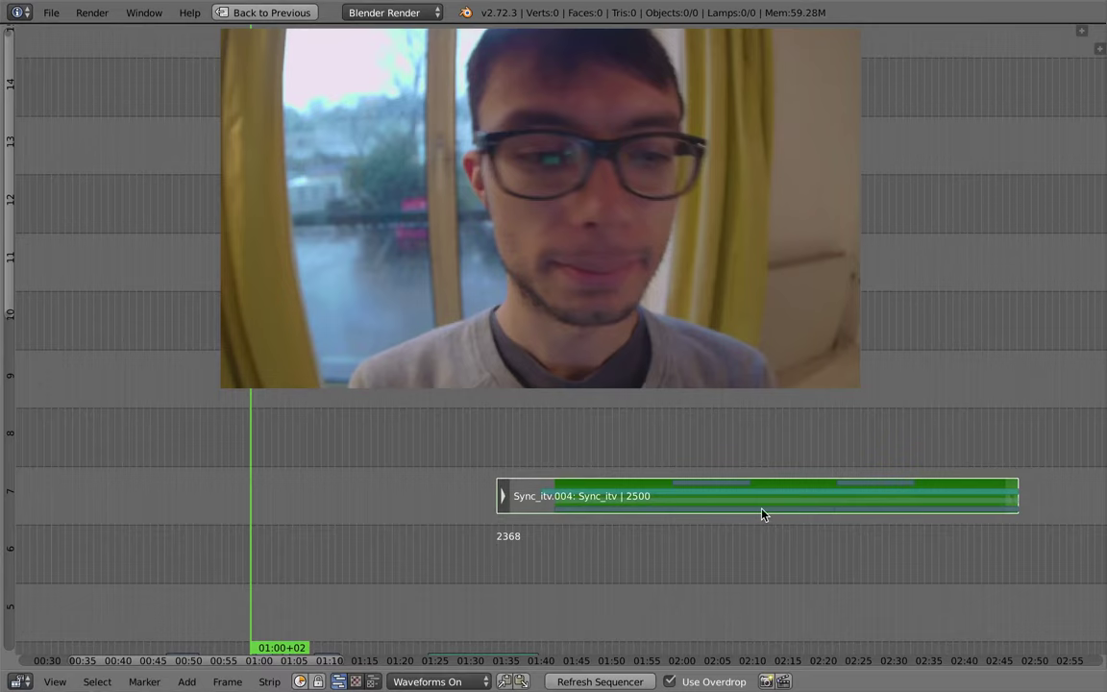
pyautogui.press('g')
pyautogui.click(589, 502)
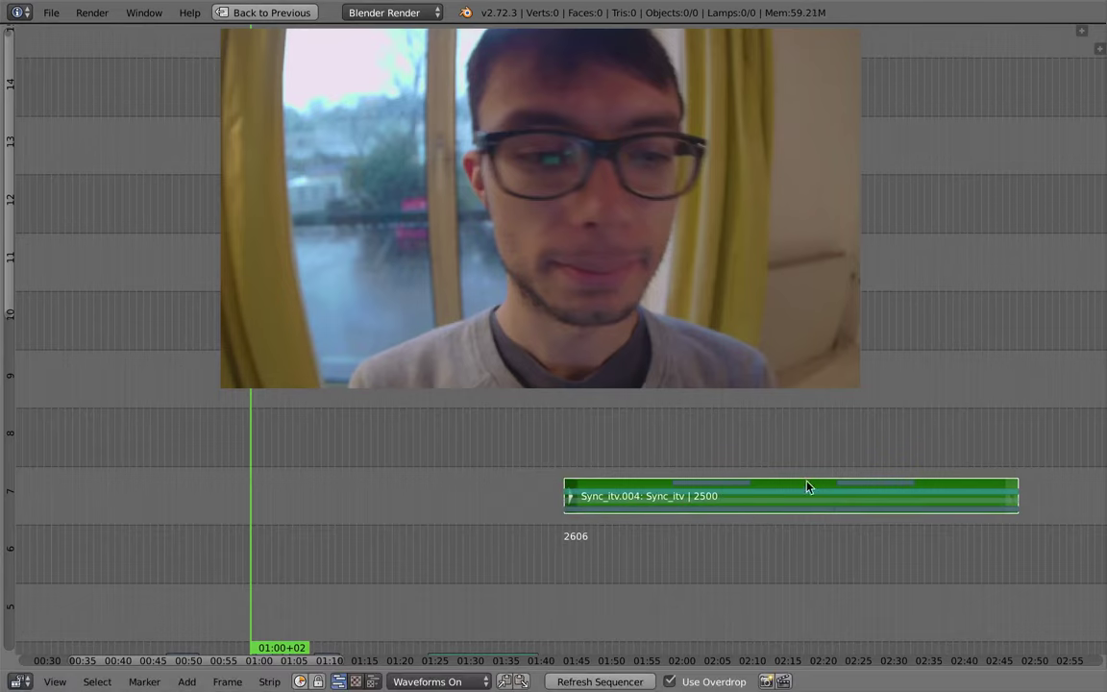
# Step: Scrub through the extended Sync_itv copy and compare its picture with the source scene's strip layout, ending at 02:00+14
pyautogui.click(736, 505)
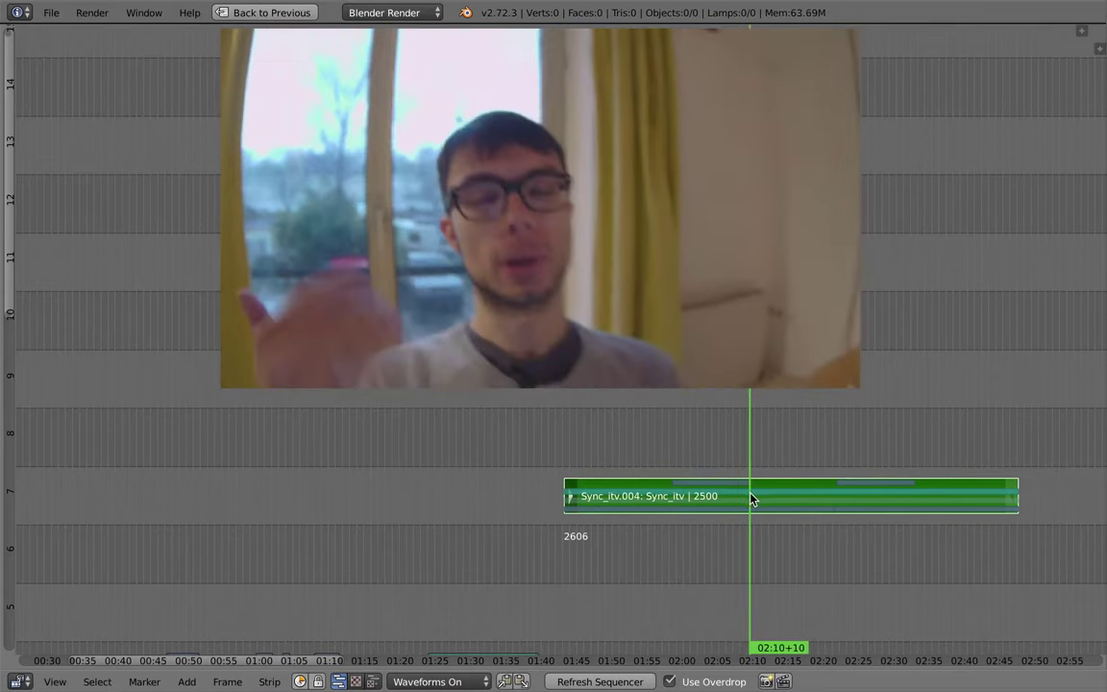
pyautogui.moveTo(753, 494); pyautogui.dragTo(750, 498)
pyautogui.keyDown('ctrl'); pyautogui.moveTo(776, 524); pyautogui.dragTo(777, 509, button='middle'); pyautogui.keyUp('ctrl')
pyautogui.moveTo(763, 540); pyautogui.dragTo(728, 610, button='middle')
pyautogui.moveTo(736, 515); pyautogui.dragTo(681, 563)
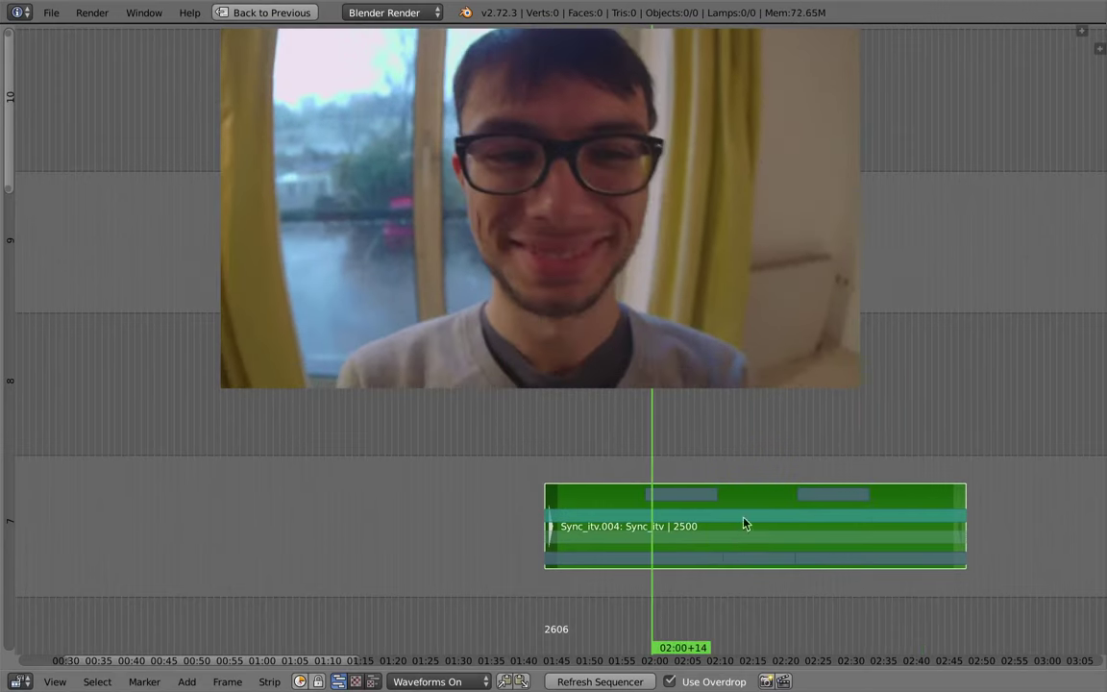
# Step: Play back part of the interview in the full edit, then scrub to 50+04 in the arriving talk shot
pyautogui.press('Home')
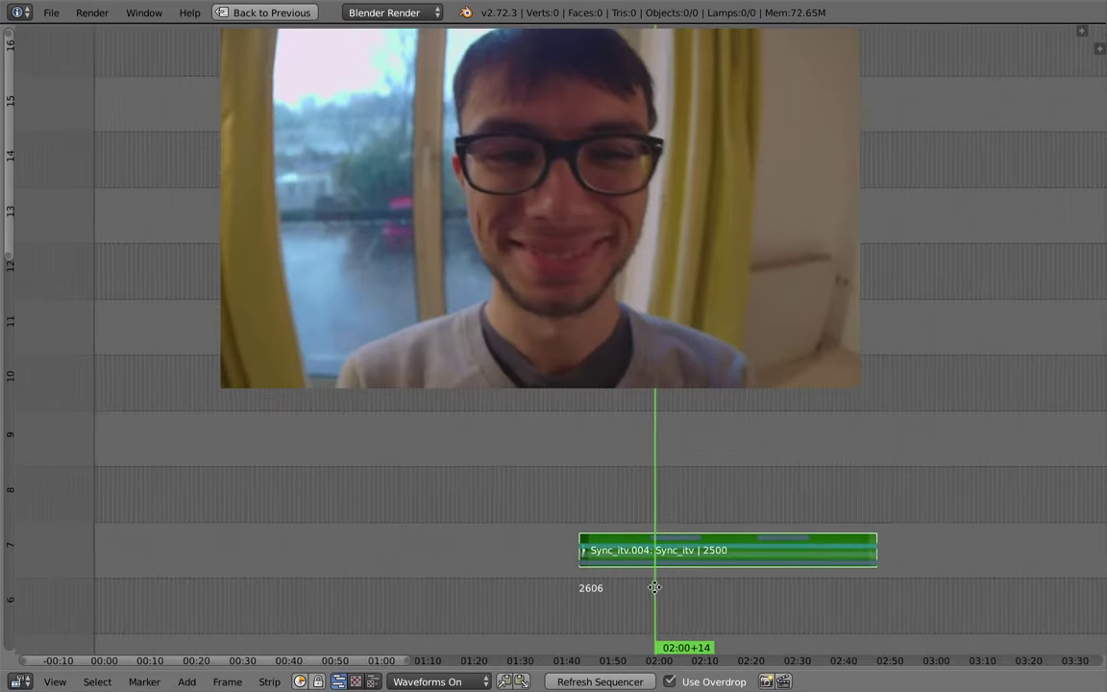
pyautogui.click(601, 555)
pyautogui.hotkey('alt', 'a')
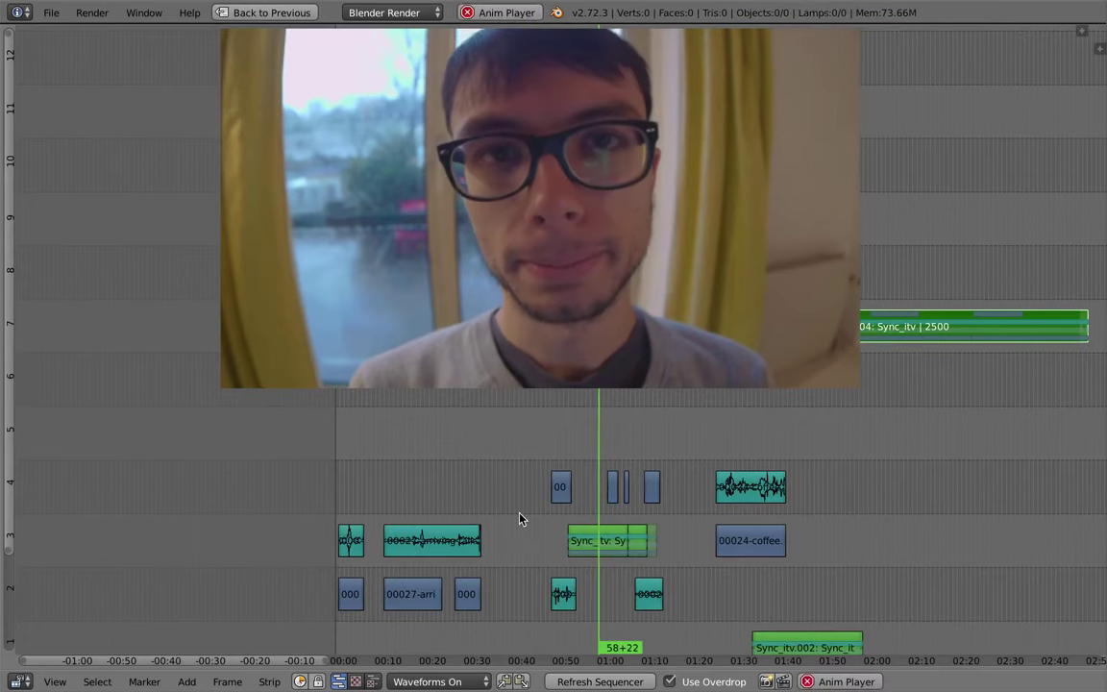
pyautogui.hotkey('alt', 'a')
pyautogui.moveTo(519, 519); pyautogui.dragTo(424, 495, button='middle')
pyautogui.moveTo(423, 495); pyautogui.dragTo(439, 519)
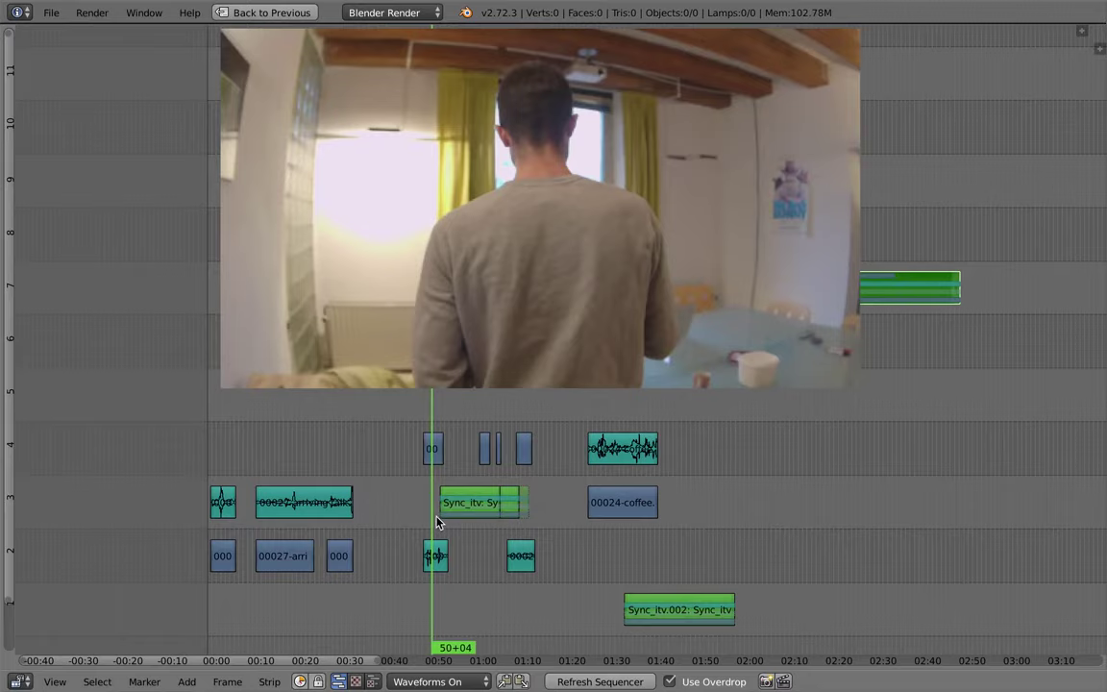
# Step: Save the project on the Desktop as test_edit1.blend, based on the name of the existing test_edit.blend
pyautogui.hotkey('ctrl', 's')
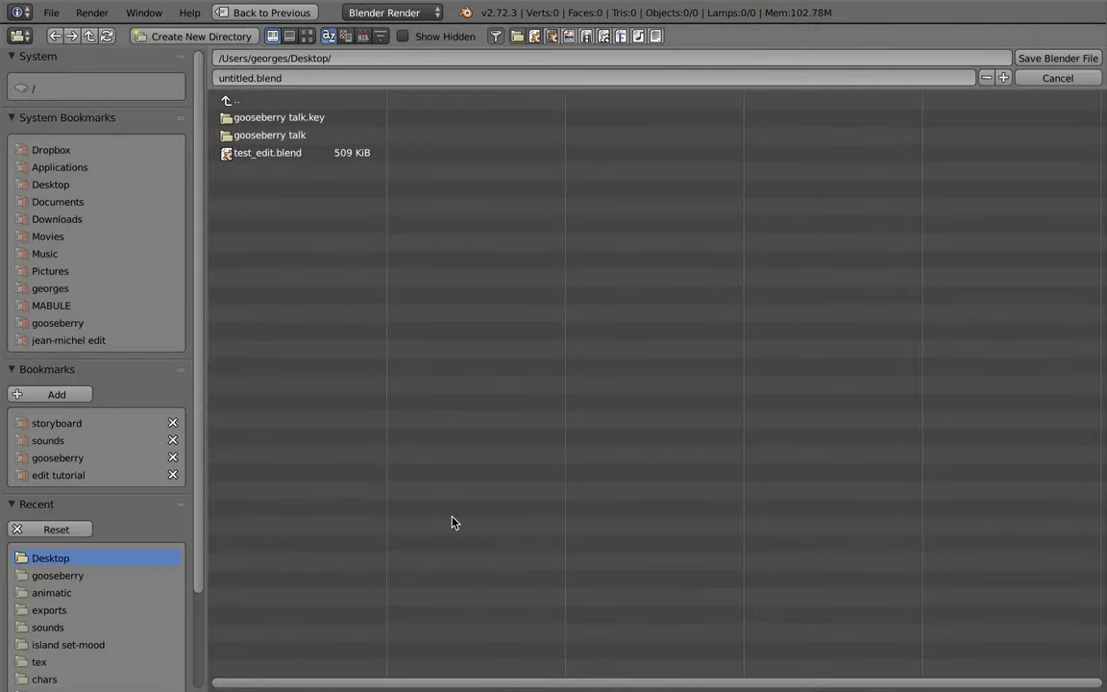
pyautogui.click(284, 157)
pyautogui.press('KP_Add')
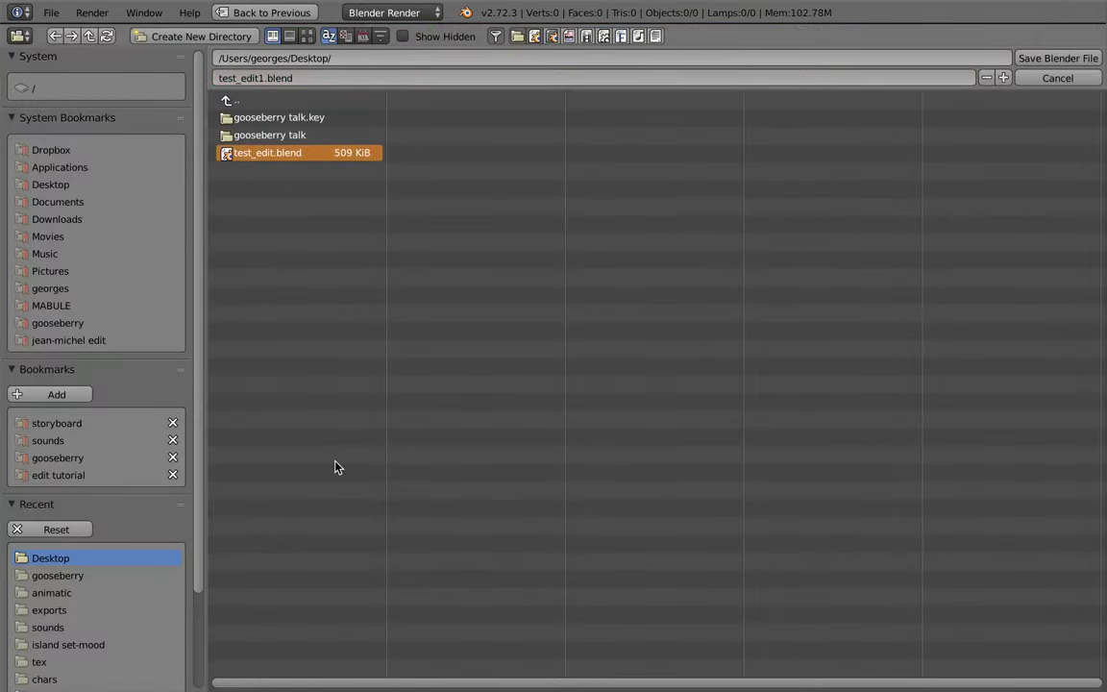
pyautogui.press('Return')
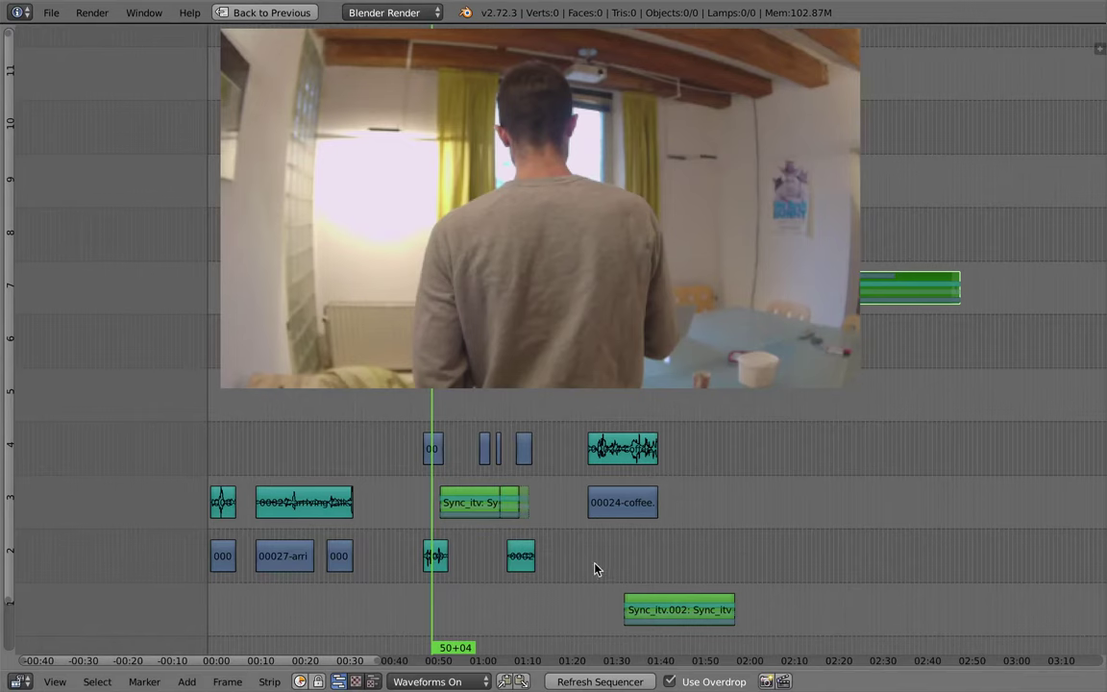
# Step: Add a new empty scene and name it "editing musicvideo"
pyautogui.press('Home')
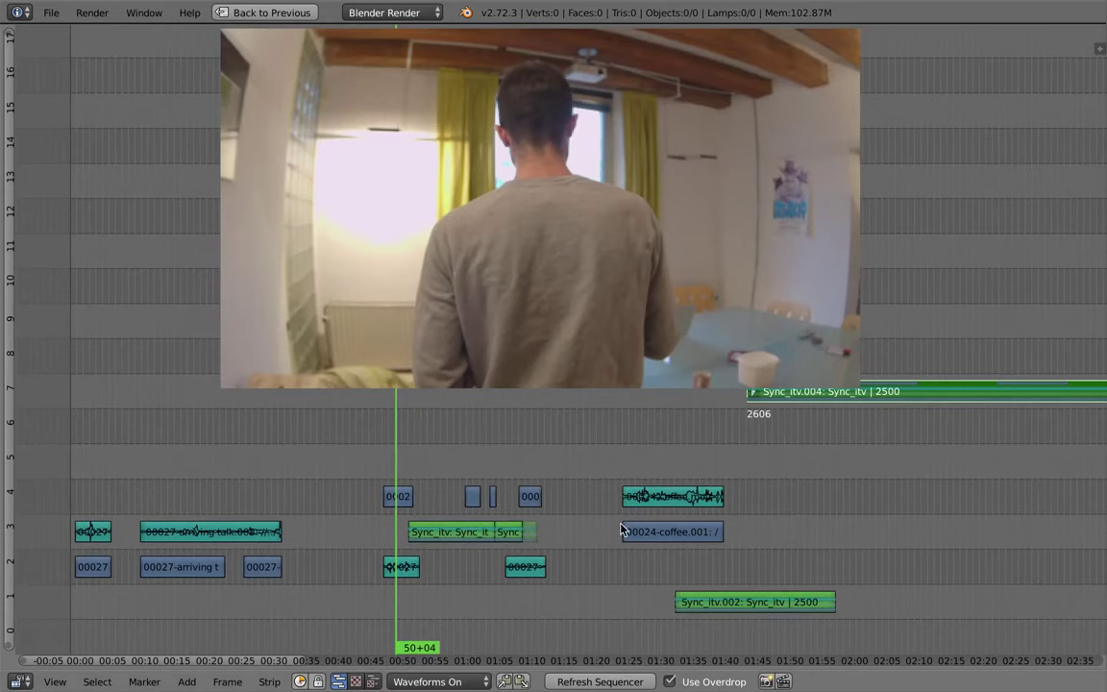
pyautogui.moveTo(620, 525); pyautogui.dragTo(603, 520, button='middle')
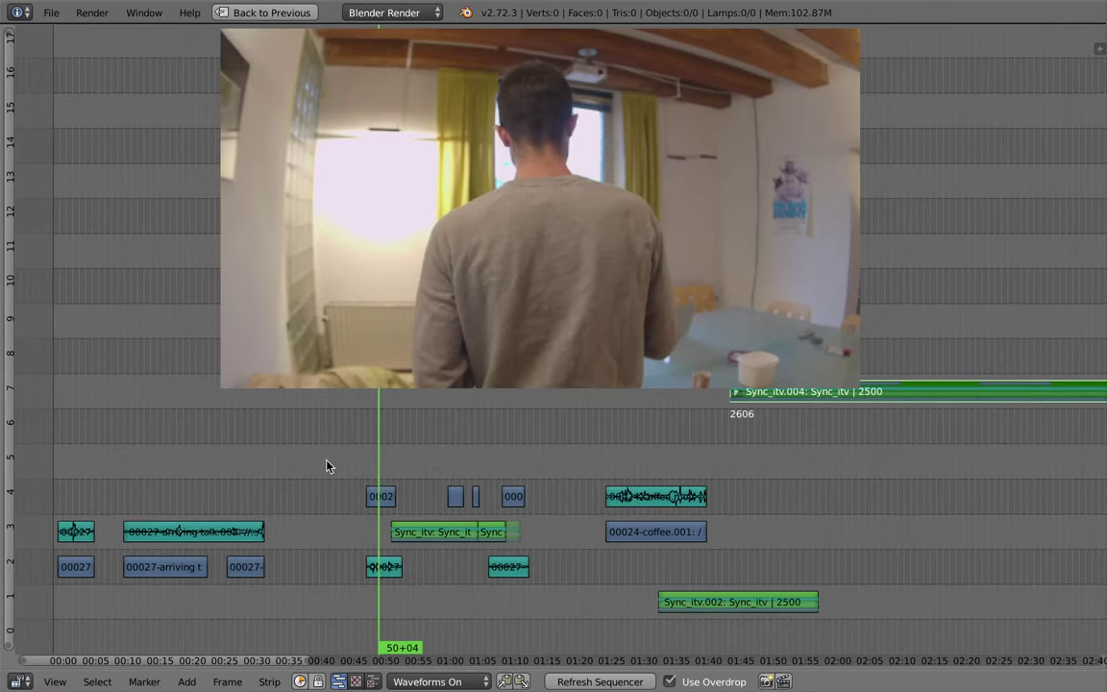
pyautogui.hotkey('ctrl', 'Up')
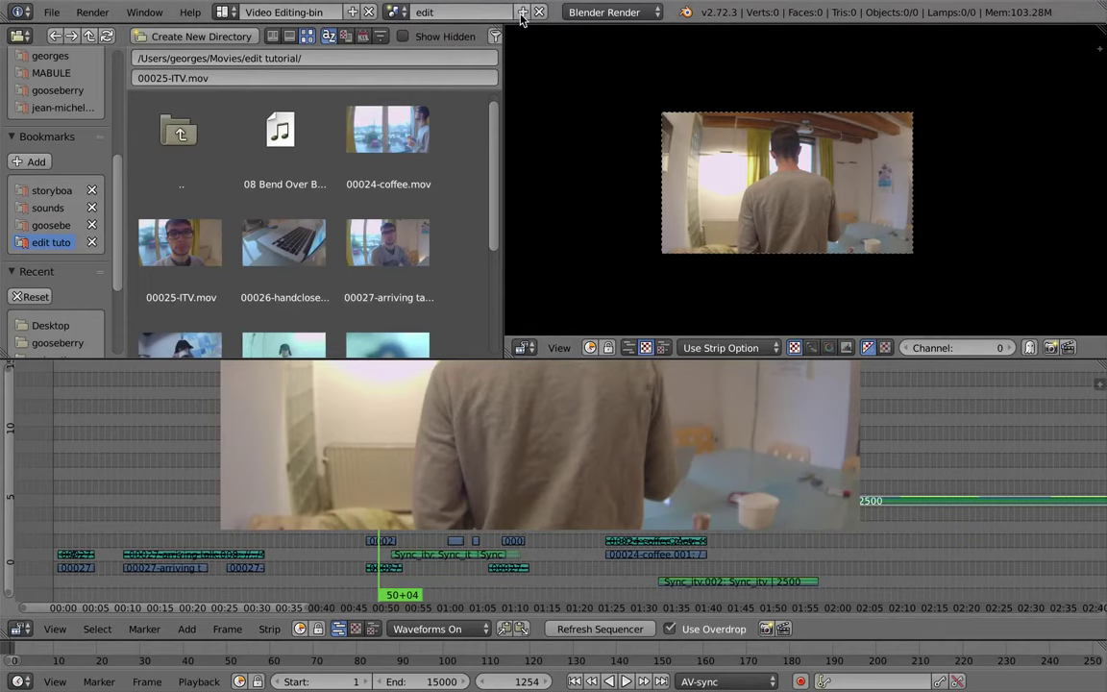
pyautogui.click(522, 12)
pyautogui.click(522, 11)
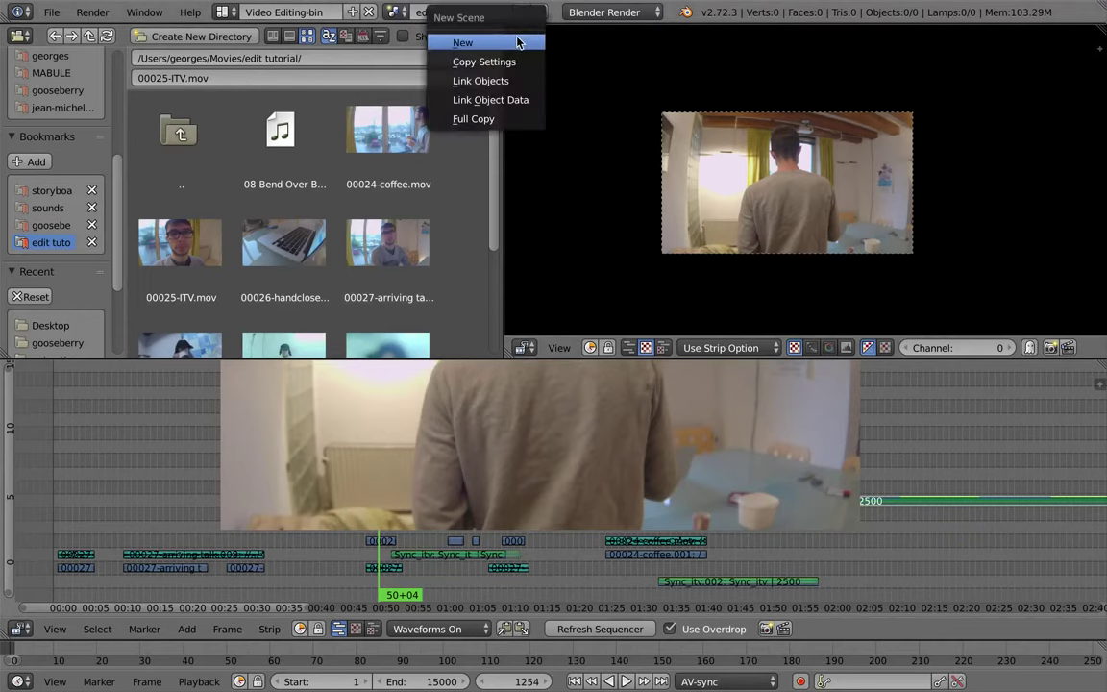
pyautogui.click(456, 43)
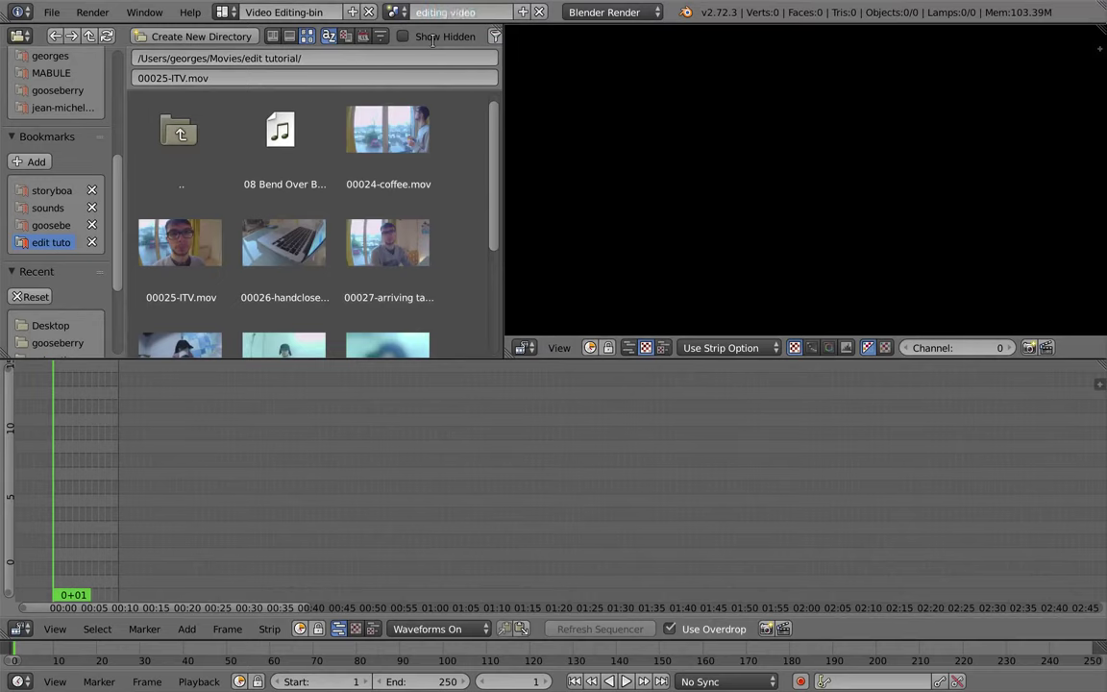
pyautogui.press('Return')
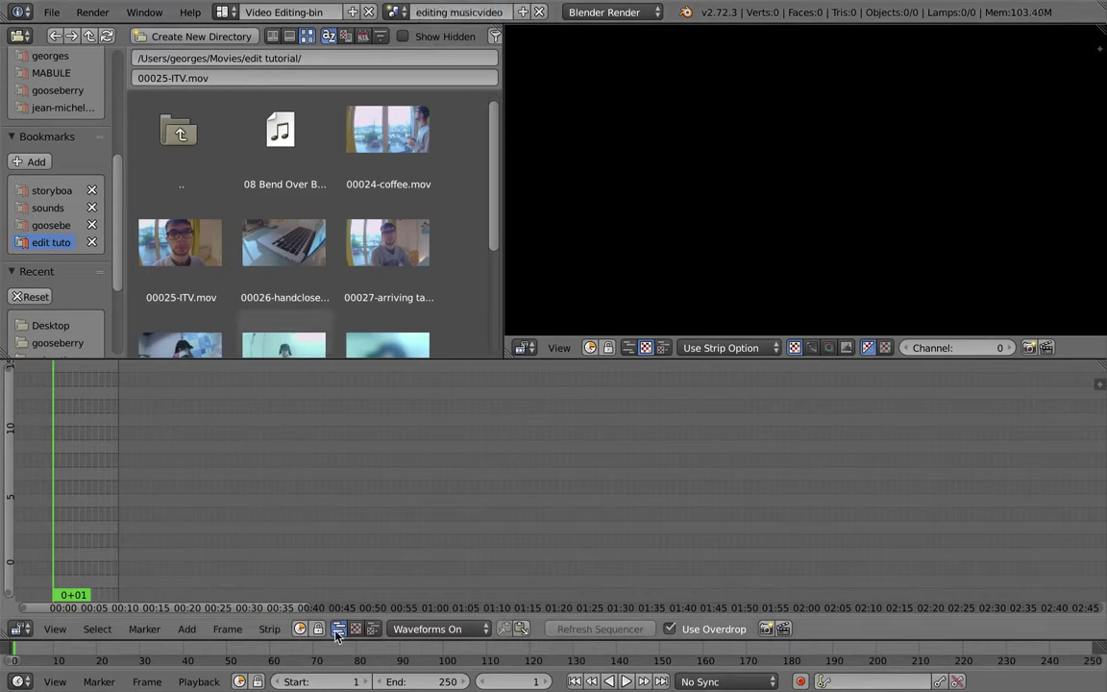
# Step: Set the new scene's playback sync to AV-sync and look up the frame rate options in the edit scene's render settings
pyautogui.click(727, 682)
pyautogui.click(717, 621)
pyautogui.hotkey('ctrl', 'Left')
pyautogui.click(1047, 292)
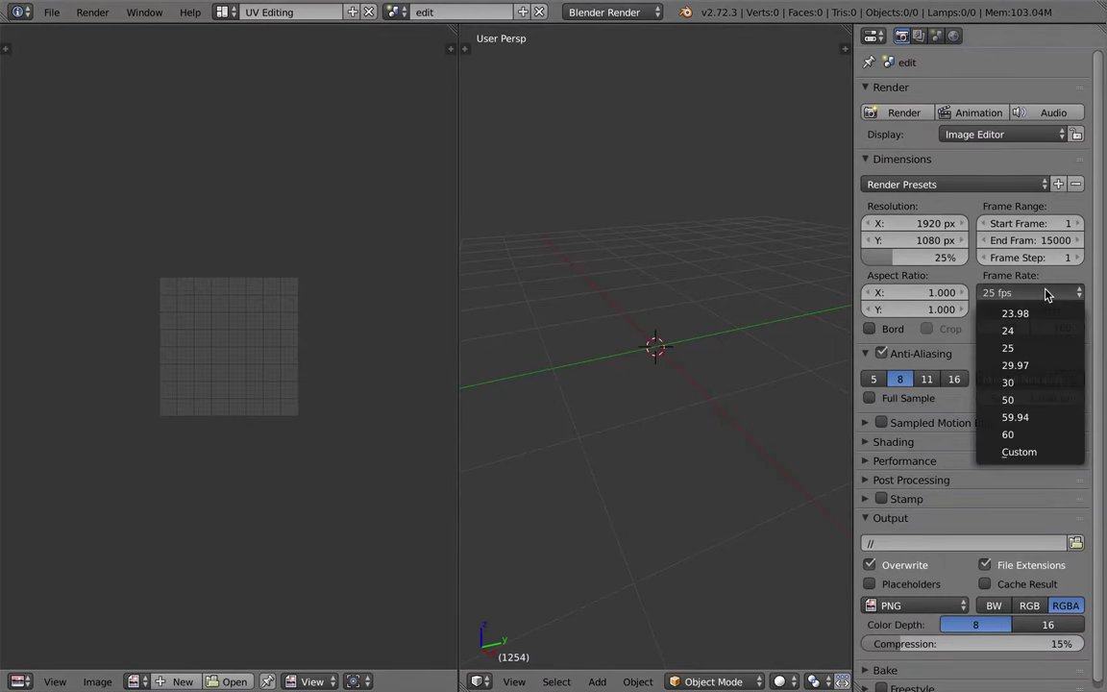
pyautogui.hotkey('ctrl', 'Right')
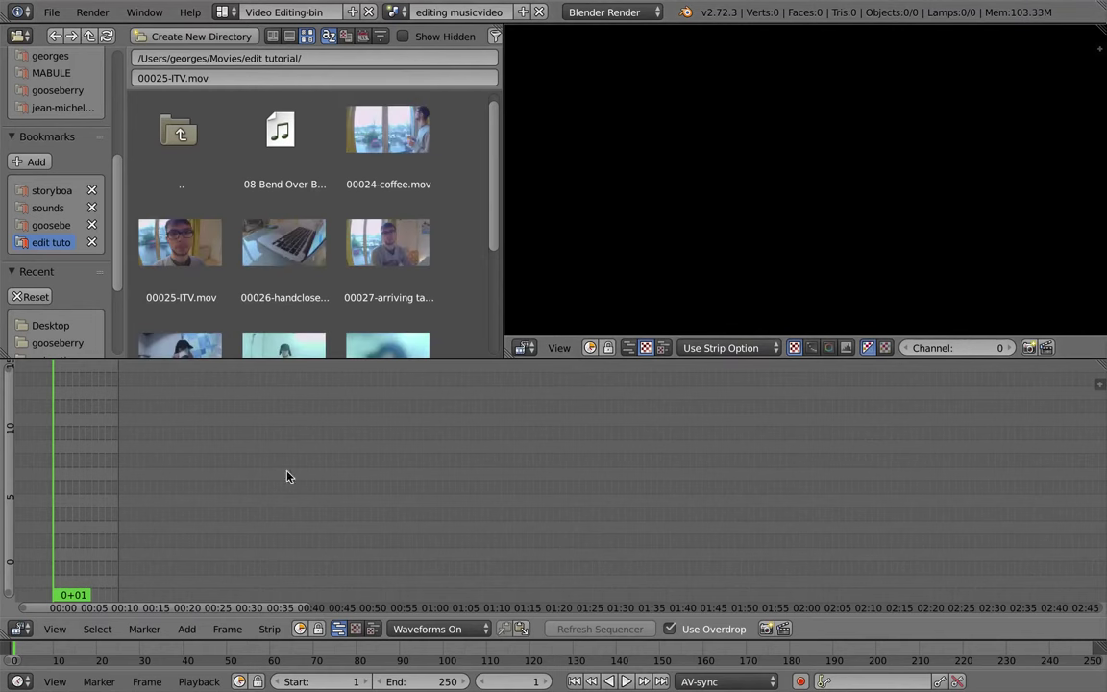
# Step: Add 08 Bend Over Beethoven.mp3 to channel 1 of the empty sequence, starting at the first frame
pyautogui.moveTo(288, 508); pyautogui.dragTo(540, 524, button='middle')
pyautogui.keyDown('ctrl'); pyautogui.moveTo(540, 524); pyautogui.dragTo(573, 501, button='middle'); pyautogui.keyUp('ctrl')
pyautogui.moveTo(355, 289); pyautogui.dragTo(362, 269, button='middle')
pyautogui.moveTo(284, 116); pyautogui.dragTo(382, 528)
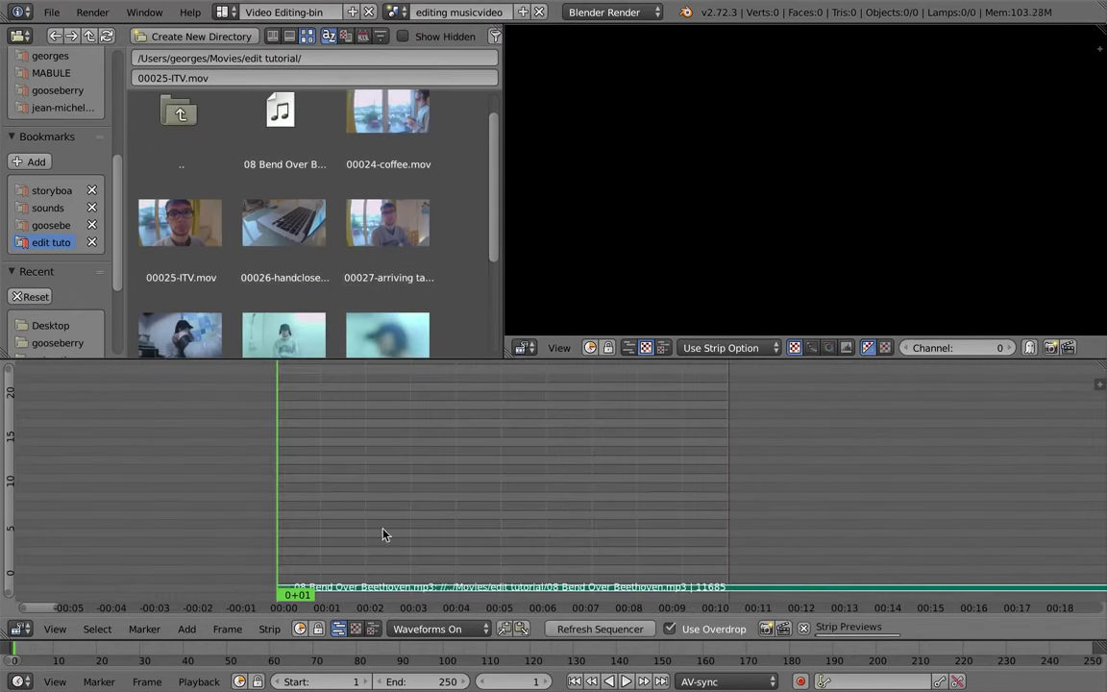
# Step: Add the 00030-shower 50p slowmo.mov clip on channel 2 above the music, starting at the first frame
pyautogui.scroll(-2, 434, 264)
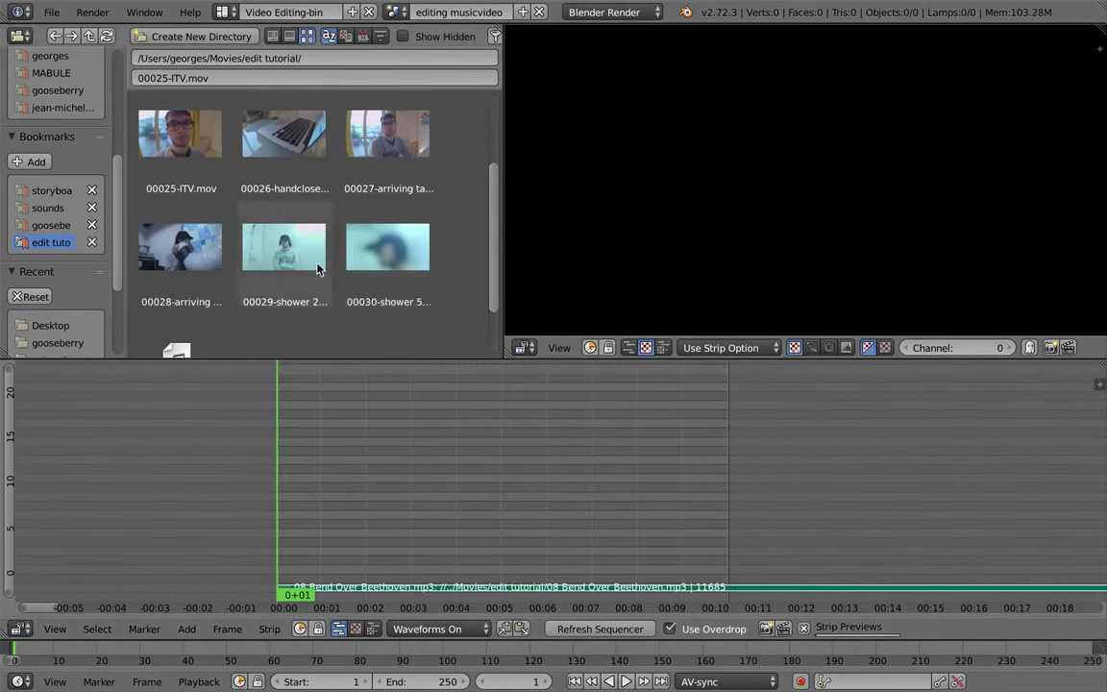
pyautogui.moveTo(407, 252); pyautogui.dragTo(426, 580)
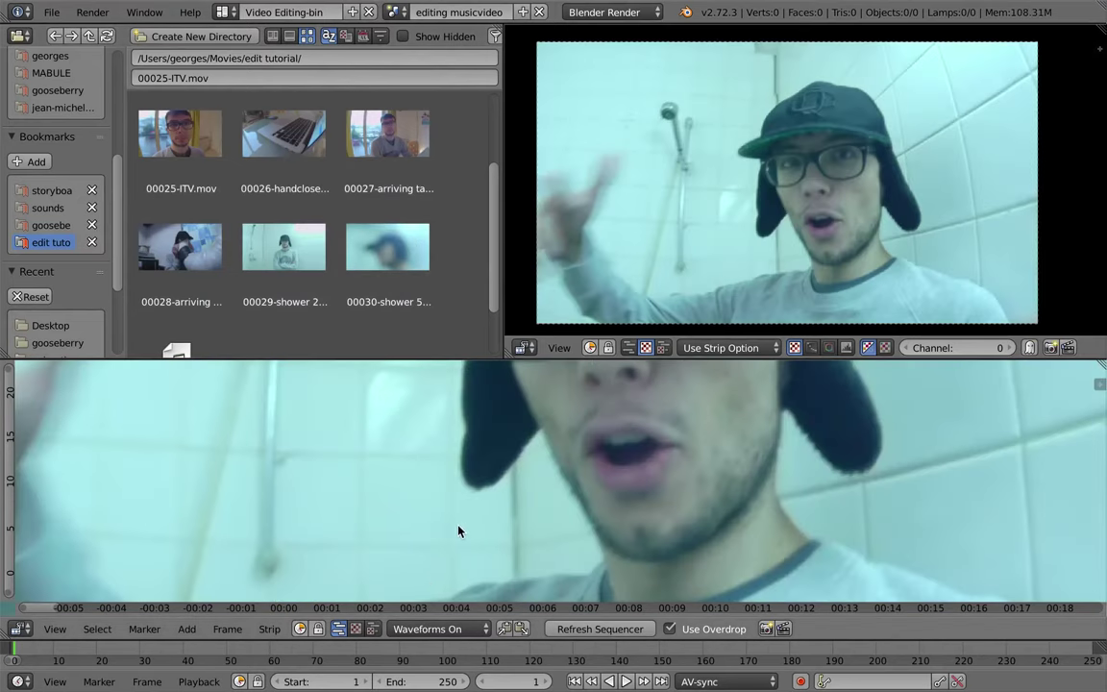
pyautogui.hotkey('ctrl', 'Up')
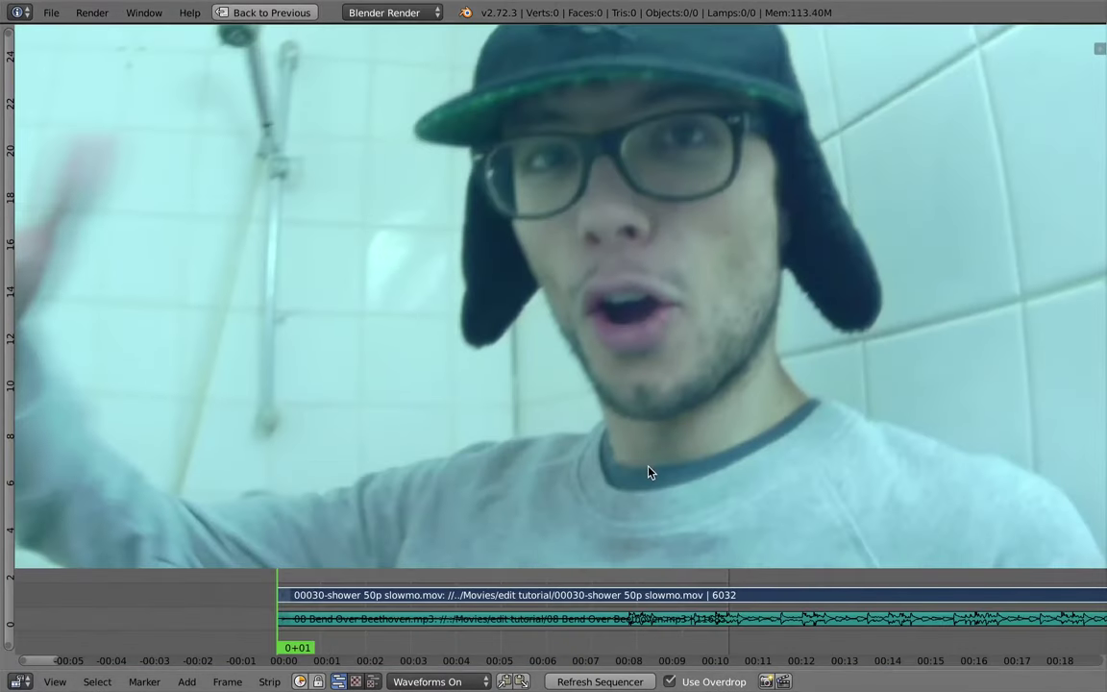
pyautogui.hotkey('ctrl', 'Up')
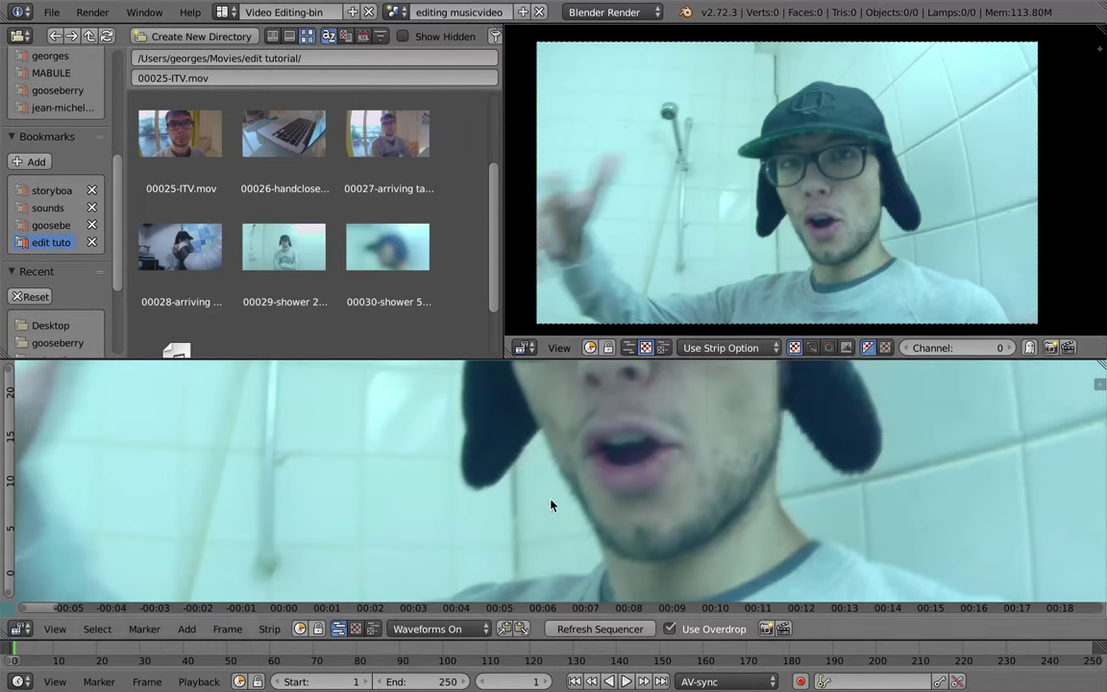
# Step: Set the editing musicvideo scene's resolution percentage to 25% and its frame rate to 25 fps
pyautogui.hotkey('ctrl', 'Left')
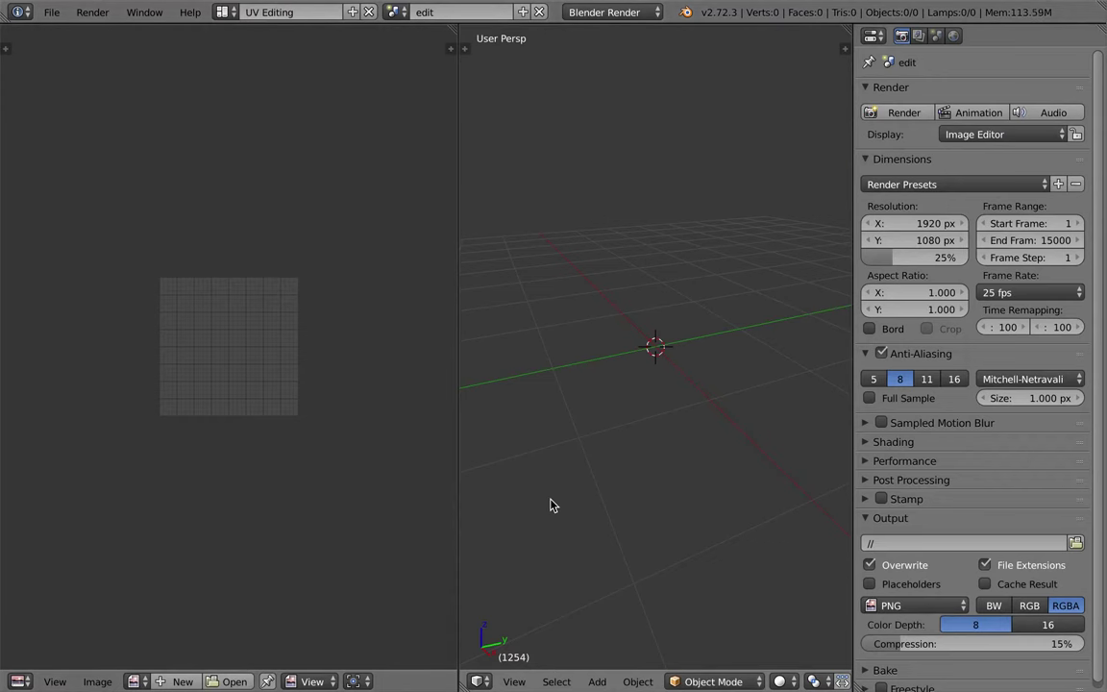
pyautogui.click(402, 12)
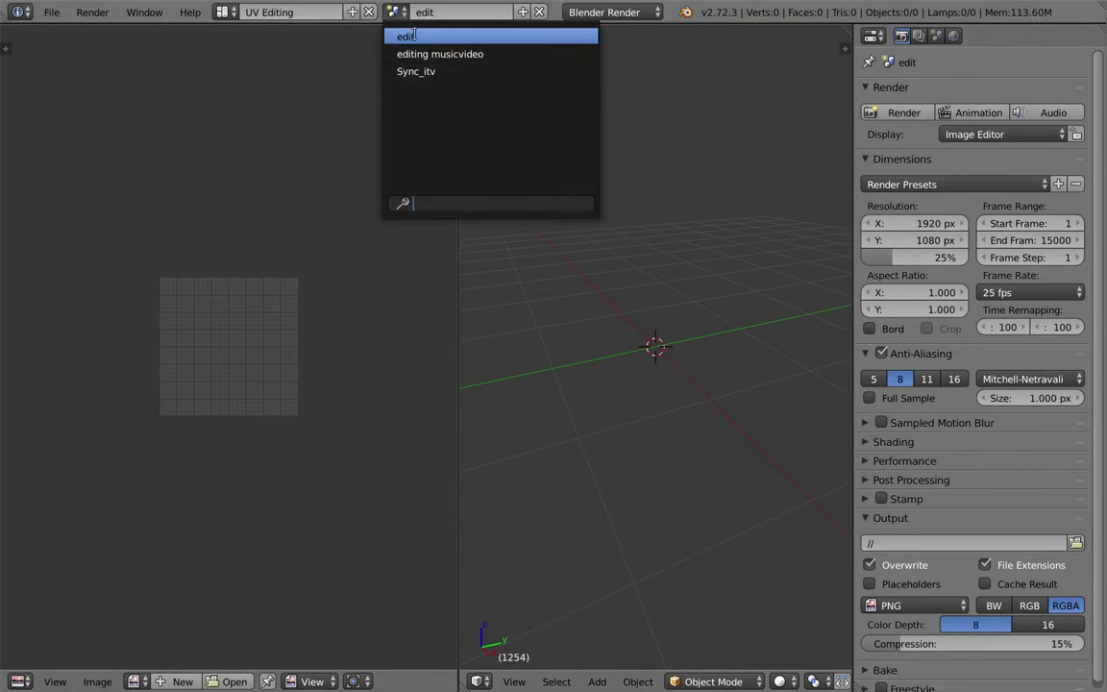
pyautogui.click(406, 36)
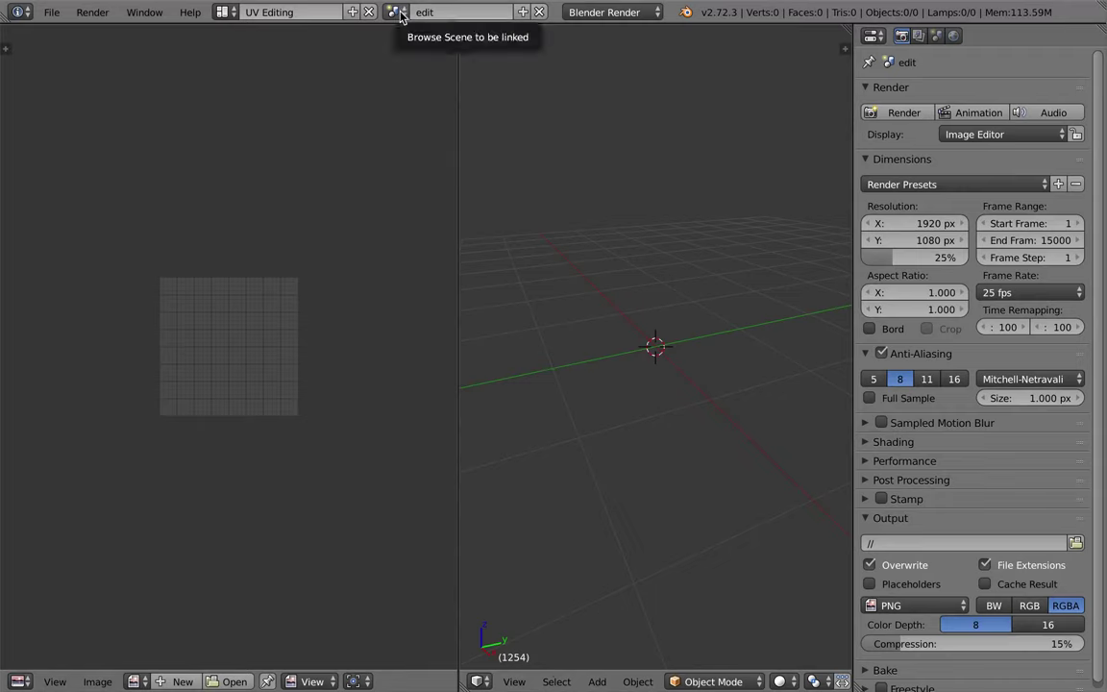
pyautogui.click(402, 14)
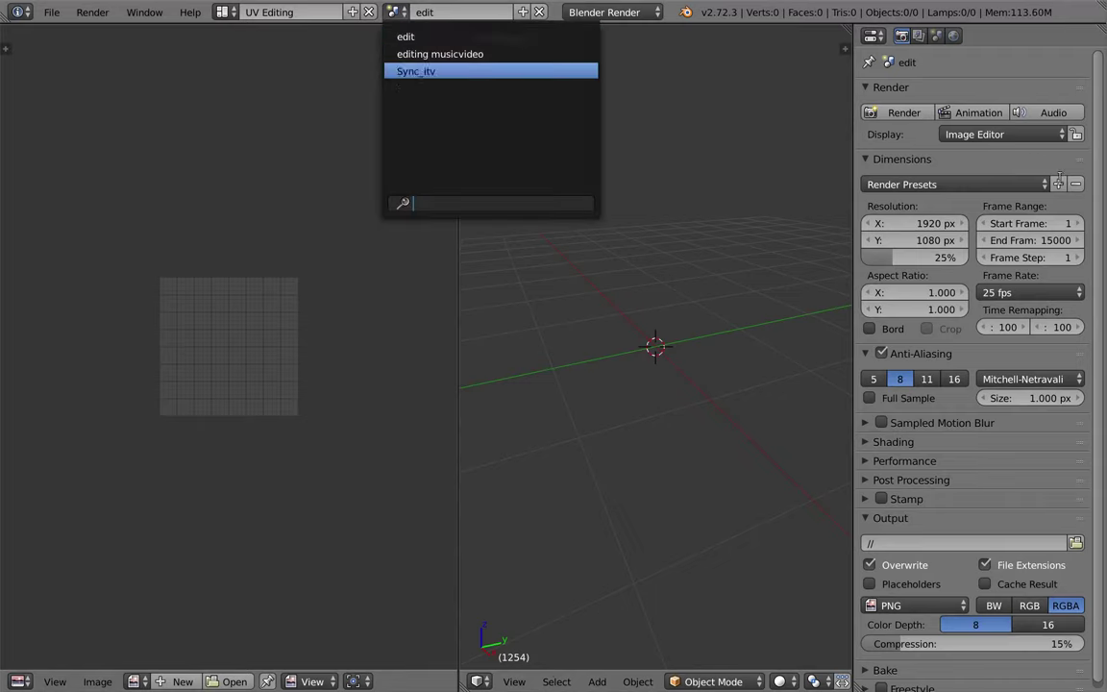
pyautogui.click(423, 54)
pyautogui.click(888, 262)
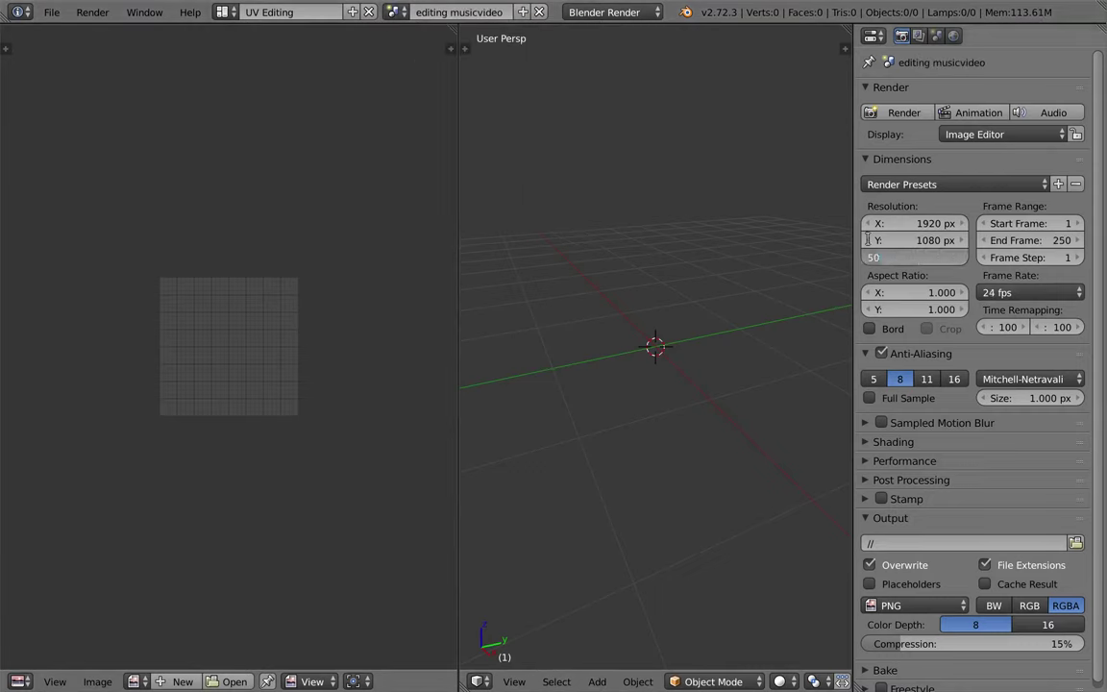
pyautogui.write('25')
pyautogui.press('Return')
pyautogui.click(1028, 293)
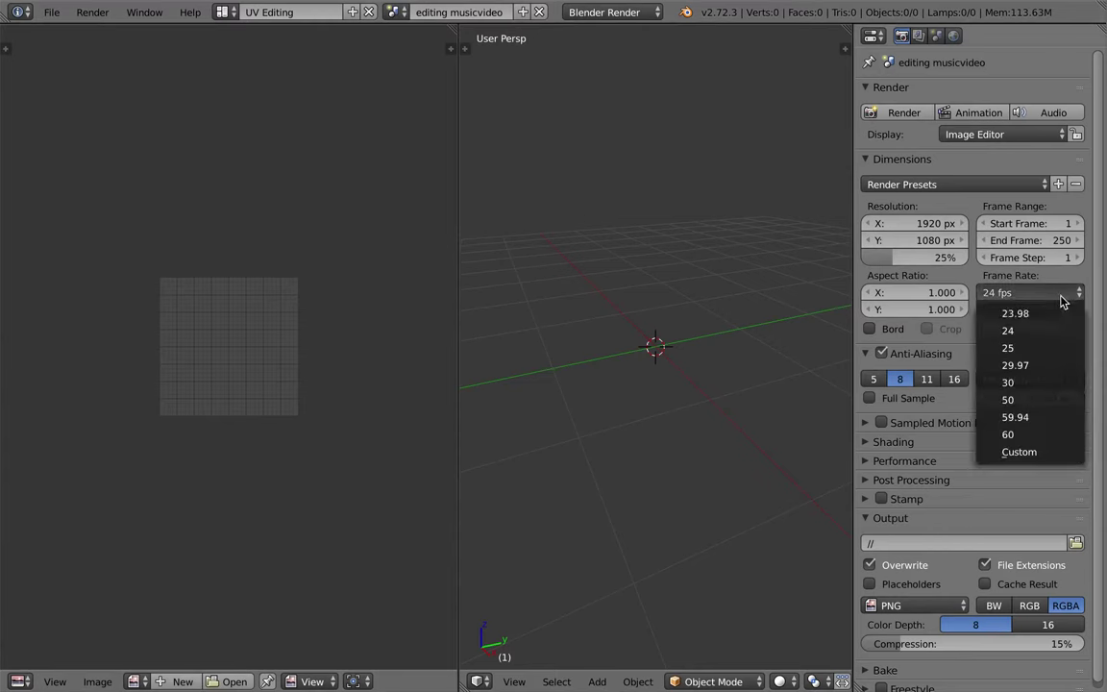
pyautogui.click(1057, 347)
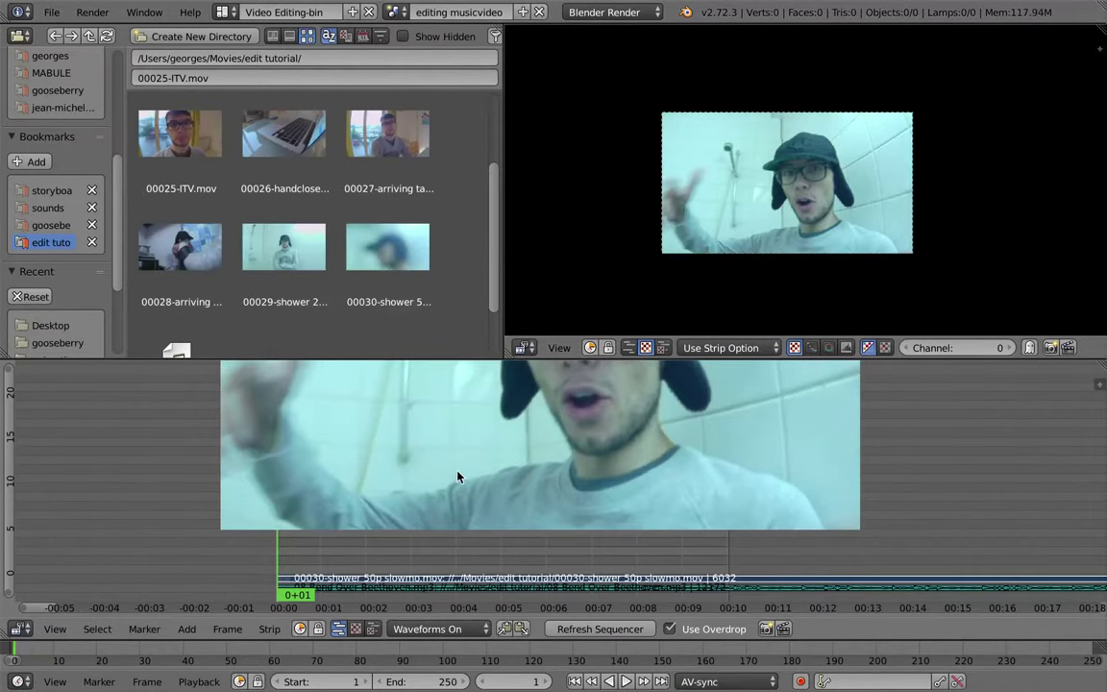
# Step: Play back the shower clip with the music from the start, stopping at 10+14
pyautogui.hotkey('ctrl', 'Up')
pyautogui.rightClick(471, 599)
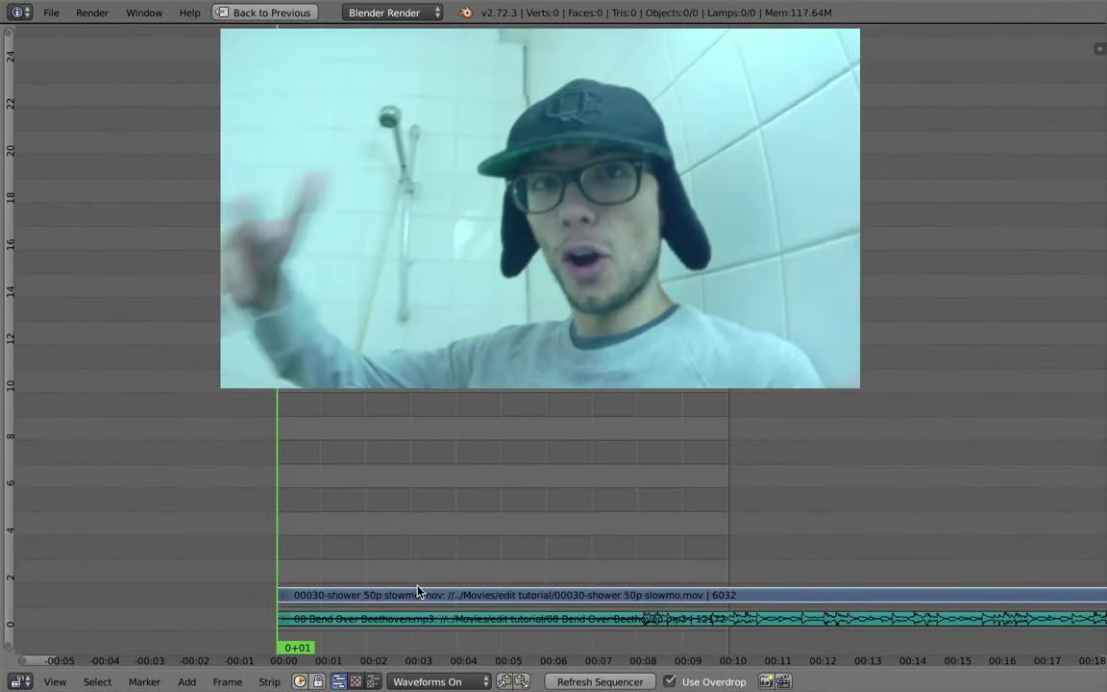
pyautogui.keyDown('shift'); pyautogui.rightClick(471, 620); pyautogui.keyUp('shift')
pyautogui.hotkey('alt', 'a')
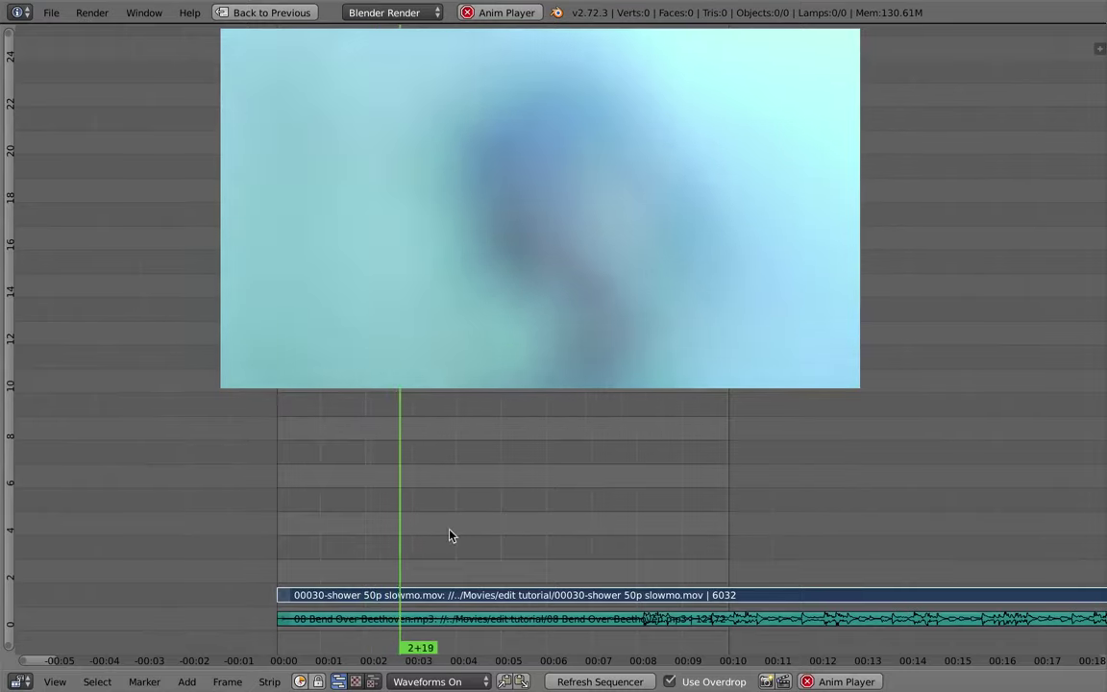
pyautogui.keyDown('ctrl'); pyautogui.moveTo(584, 496); pyautogui.dragTo(522, 546, button='middle'); pyautogui.keyUp('ctrl')
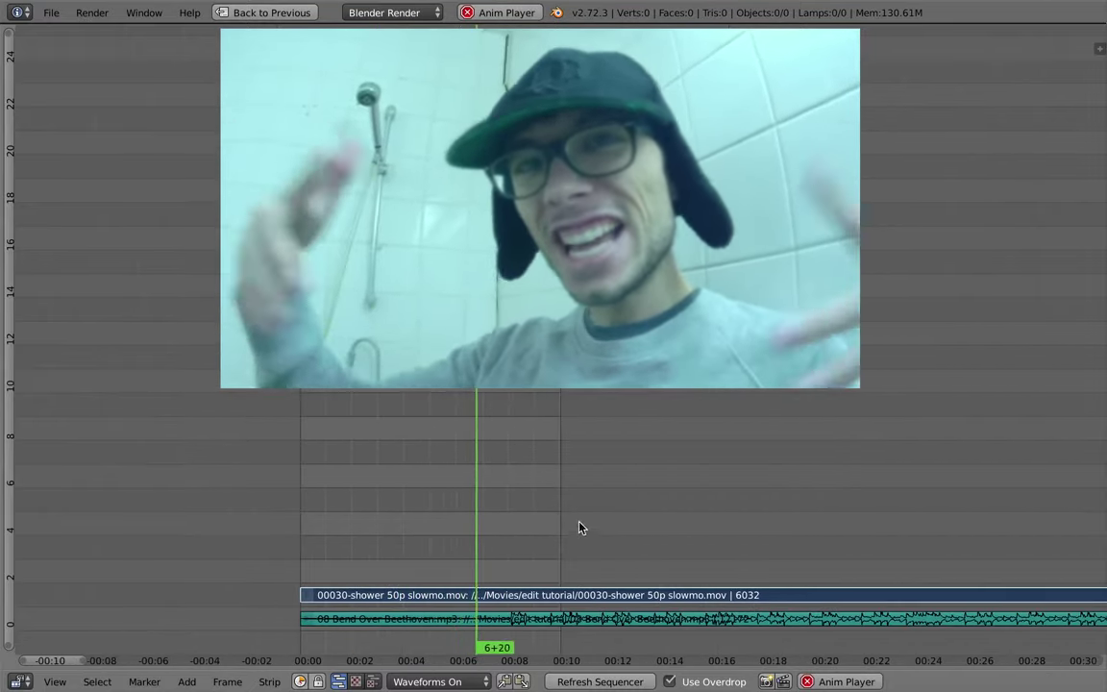
pyautogui.hotkey('ctrl', 'Up')
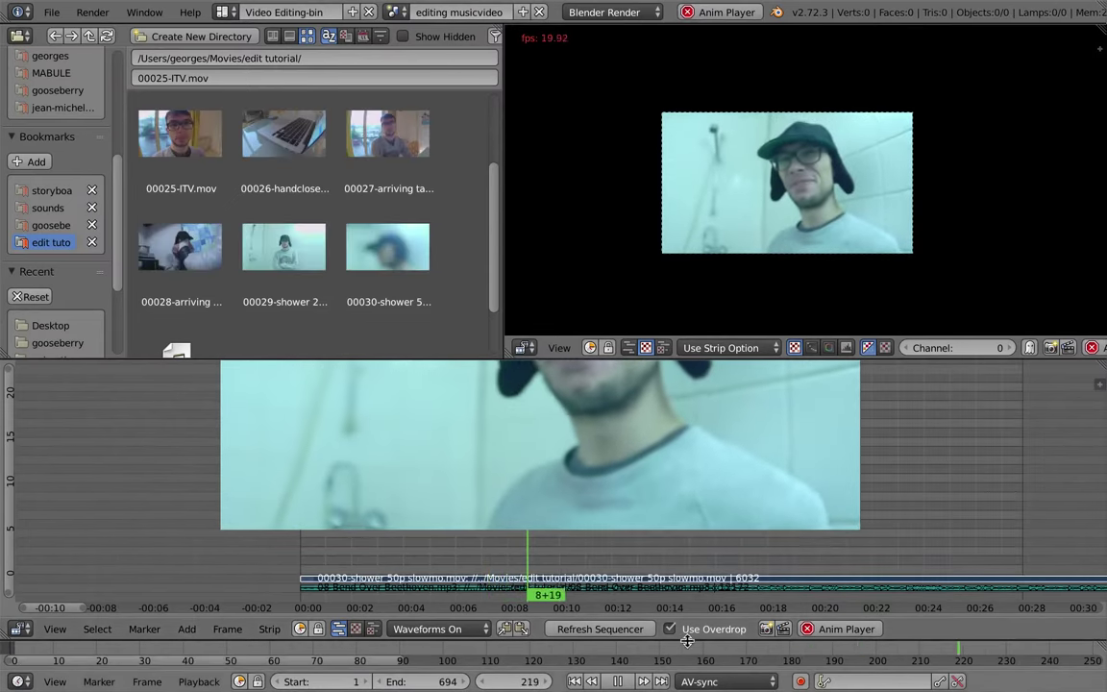
pyautogui.hotkey('alt', 'a')
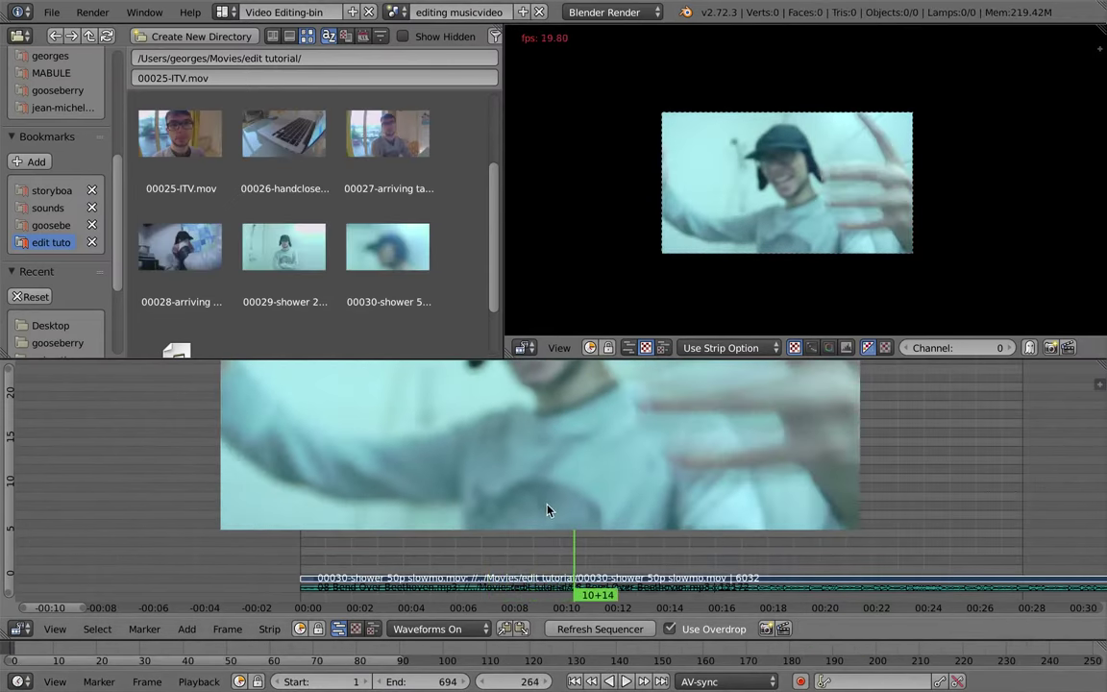
# Step: Set the end frame of the music video scene to 2500
pyautogui.keyDown('ctrl'); pyautogui.moveTo(547, 511); pyautogui.dragTo(462, 464, button='middle'); pyautogui.keyUp('ctrl')
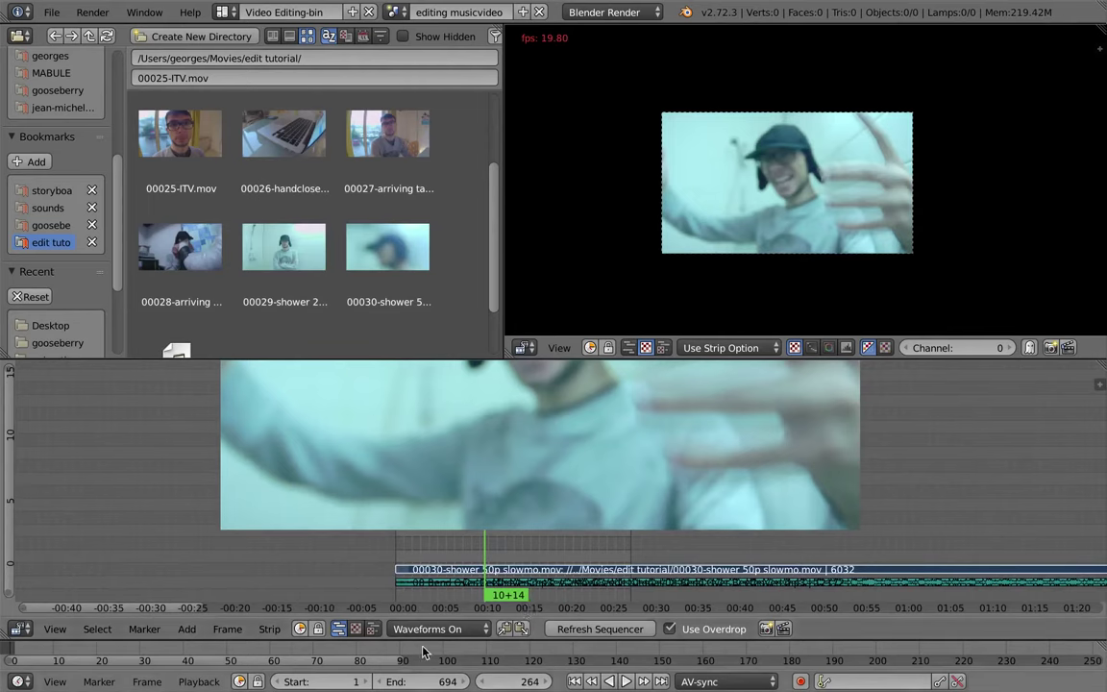
pyautogui.moveTo(434, 679); pyautogui.dragTo(568, 648)
pyautogui.keyDown('ctrl'); pyautogui.moveTo(577, 650); pyautogui.dragTo(371, 639, button='middle'); pyautogui.keyUp('ctrl')
pyautogui.keyDown('ctrl'); pyautogui.moveTo(437, 656); pyautogui.dragTo(383, 649, button='middle'); pyautogui.keyUp('ctrl')
pyautogui.moveTo(437, 681); pyautogui.dragTo(457, 680)
pyautogui.click(432, 682)
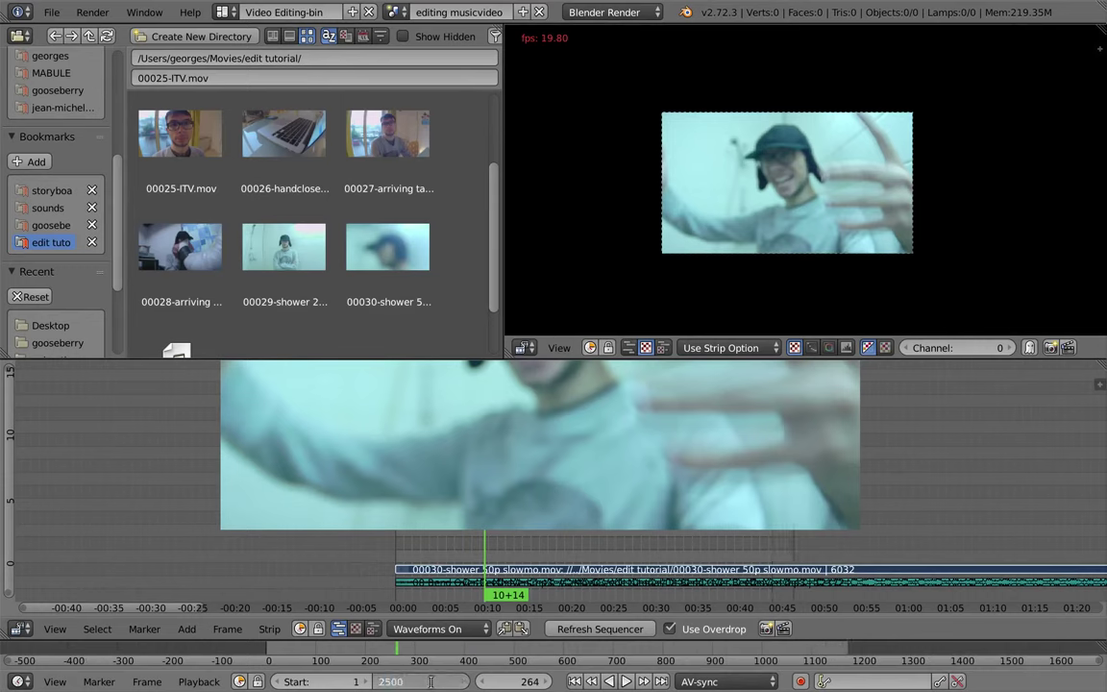
pyautogui.write('2500')
pyautogui.press('Return')
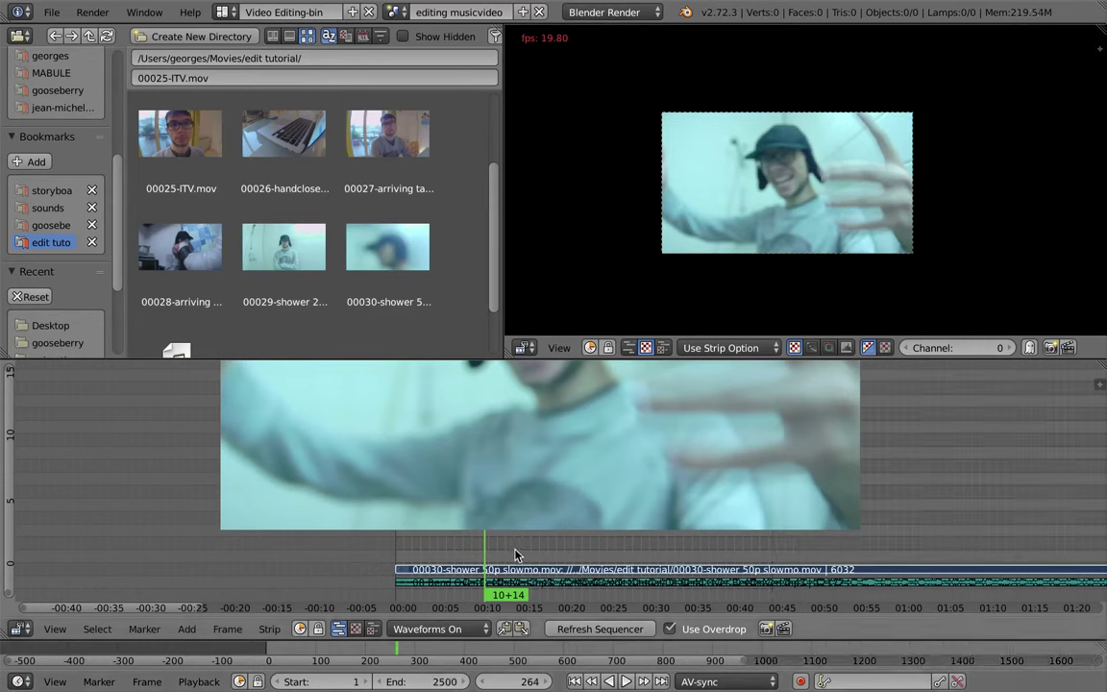
# Step: Snap the start of the shower slowmo strip to the playhead at 10+14
pyautogui.hotkey('ctrl', 'Up')
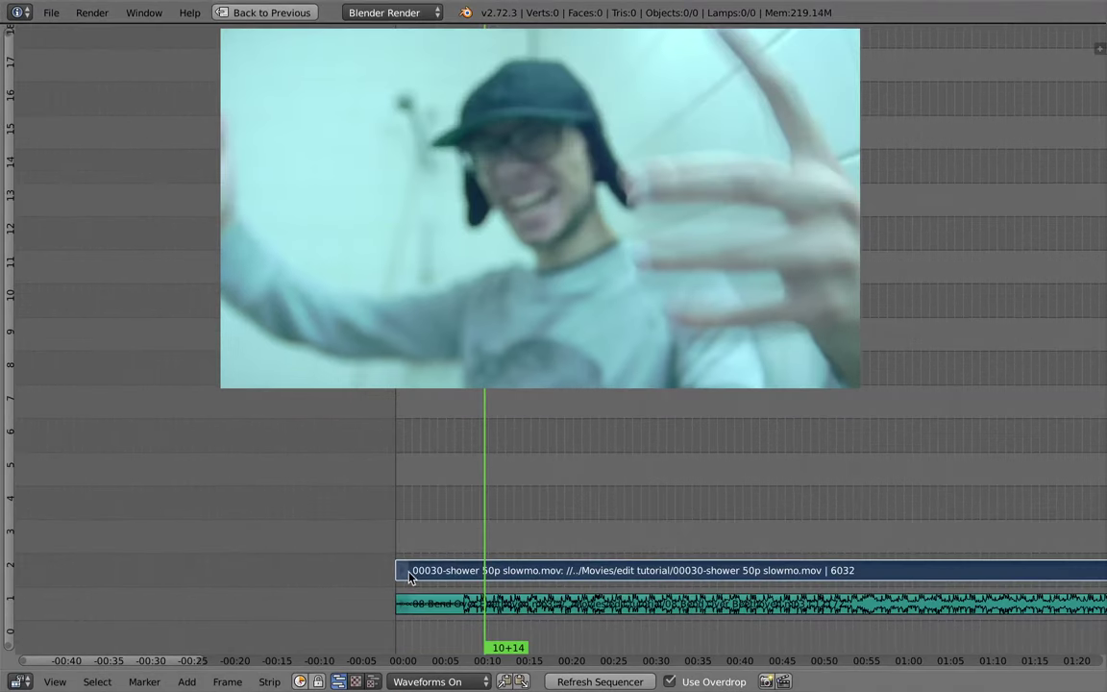
pyautogui.hotkey('shift', 's')
pyautogui.moveTo(557, 586); pyautogui.dragTo(433, 463, button='middle')
pyautogui.keyDown('ctrl'); pyautogui.moveTo(409, 588); pyautogui.dragTo(552, 598, button='middle'); pyautogui.keyUp('ctrl')
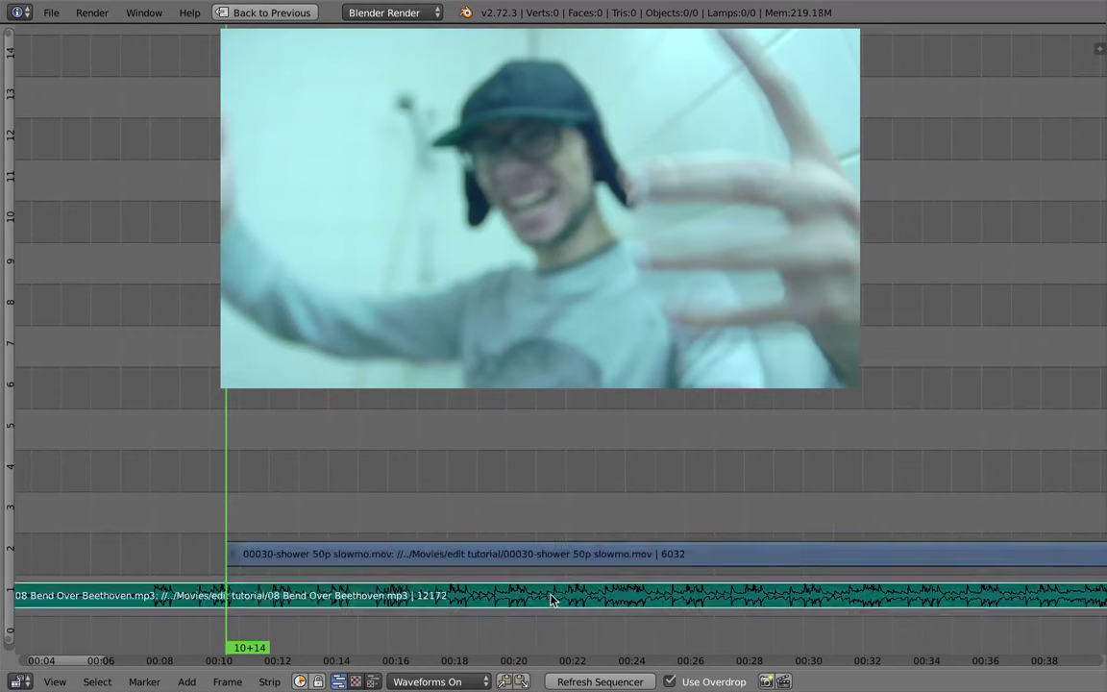
# Step: Mute the Bend Over Beethoven music strip
pyautogui.click(455, 684)
pyautogui.click(462, 662)
pyautogui.rightClick(380, 555)
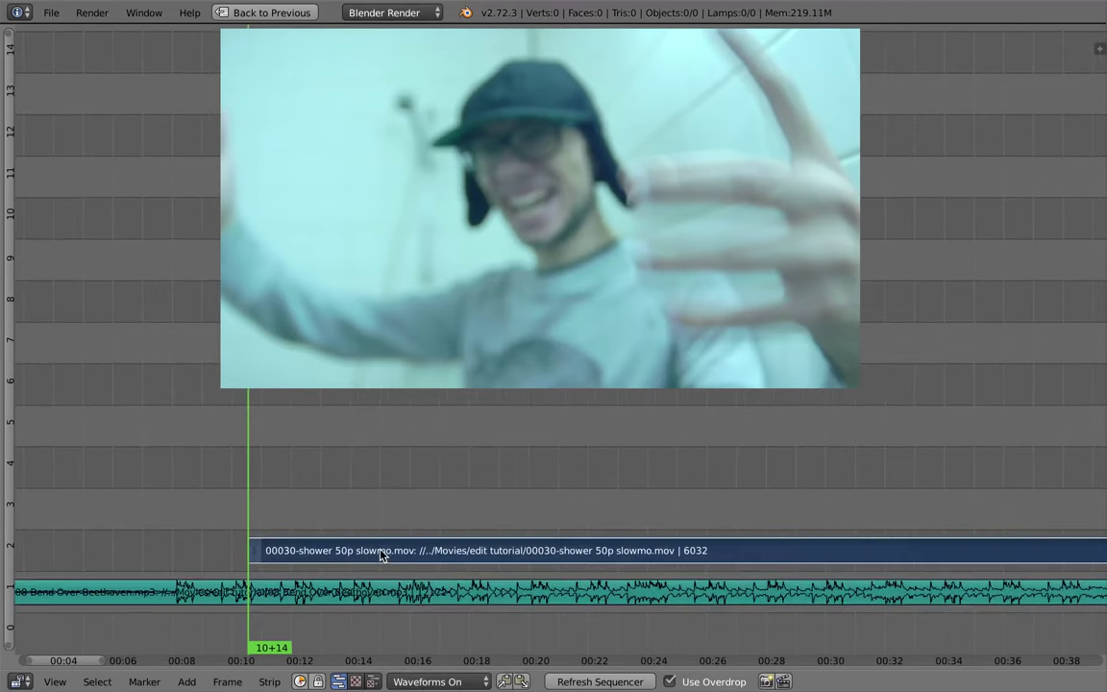
pyautogui.rightClick(310, 596)
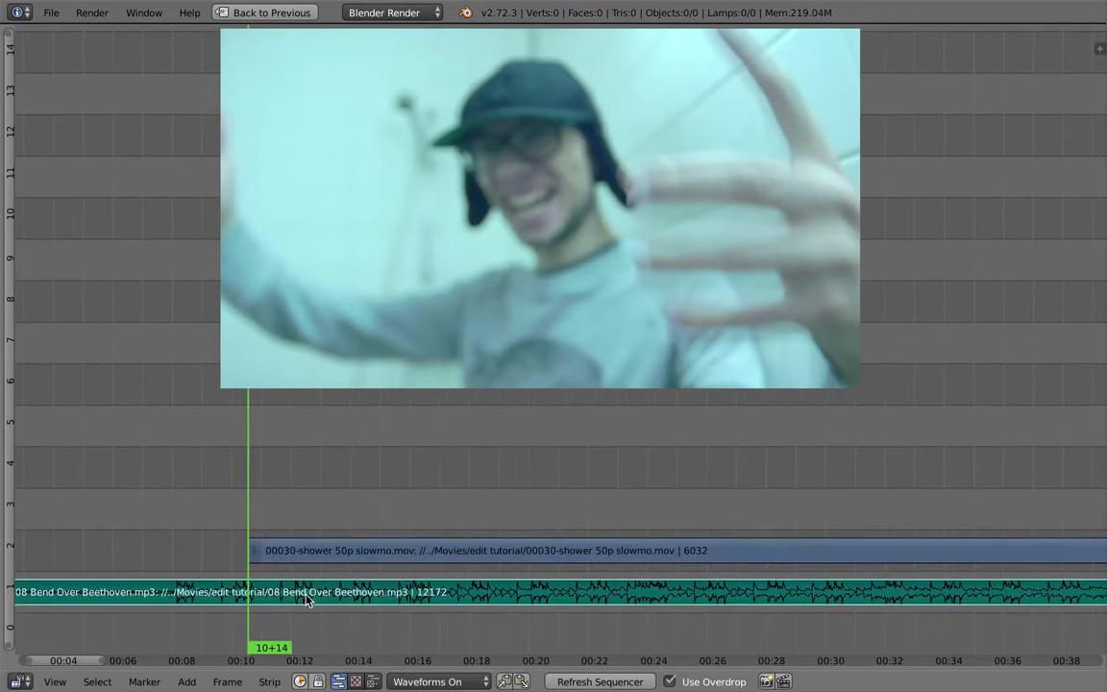
pyautogui.press('h')
# Step: Cut the shower slowmo strip at about 13 seconds and shift the start of the remainder to about 18 seconds
pyautogui.moveTo(262, 513); pyautogui.dragTo(326, 550)
pyautogui.rightClick(327, 551)
pyautogui.press('k')
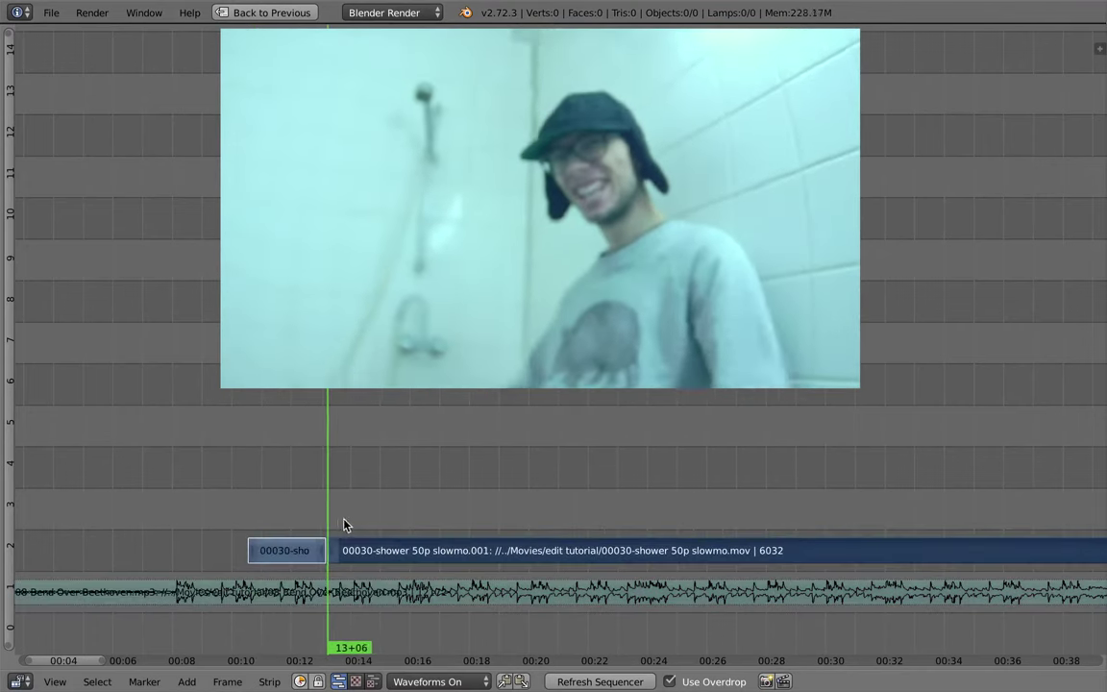
pyautogui.rightClick(332, 550)
pyautogui.press('g')
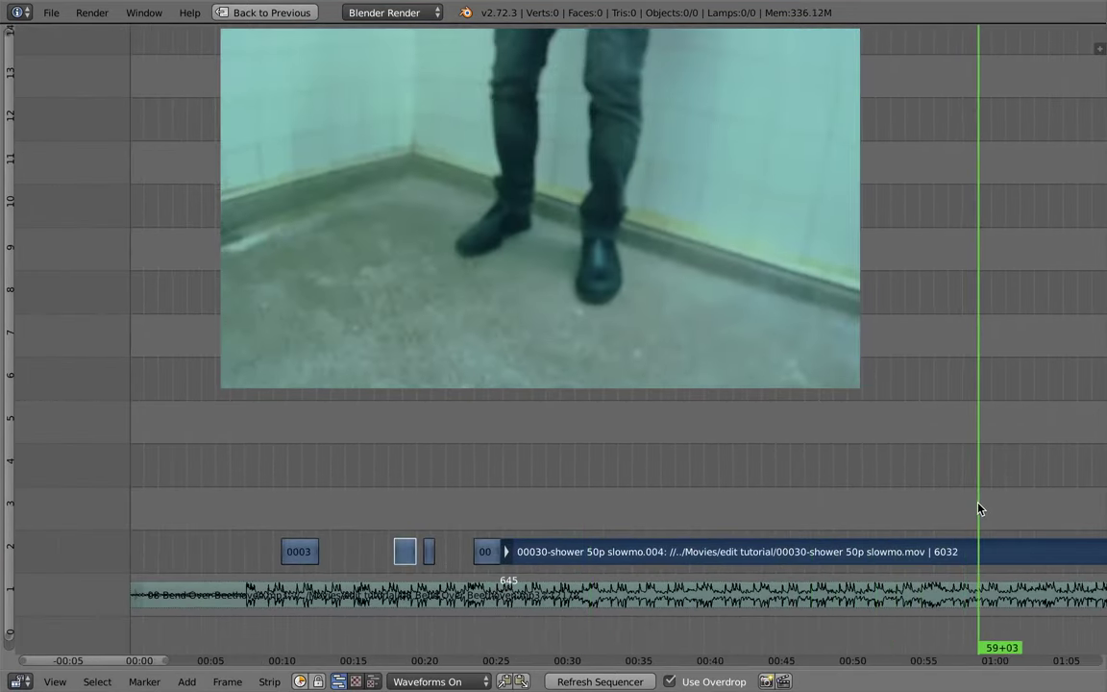
# Step: Trim the remaining shower footage's start to 59+03, and slide the following remainder back against the clip ending at frame 689 for playback
pyautogui.hotkey('shift', 's')
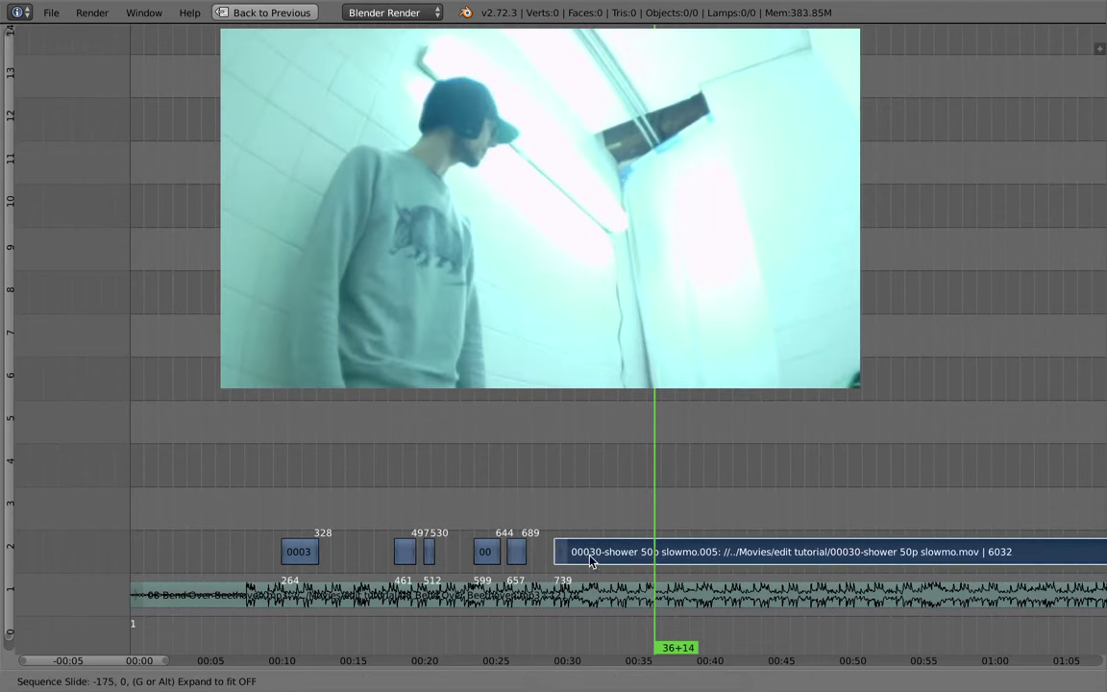
pyautogui.click(545, 562)
pyautogui.click(520, 531)
pyautogui.hotkey('alt', 'a')
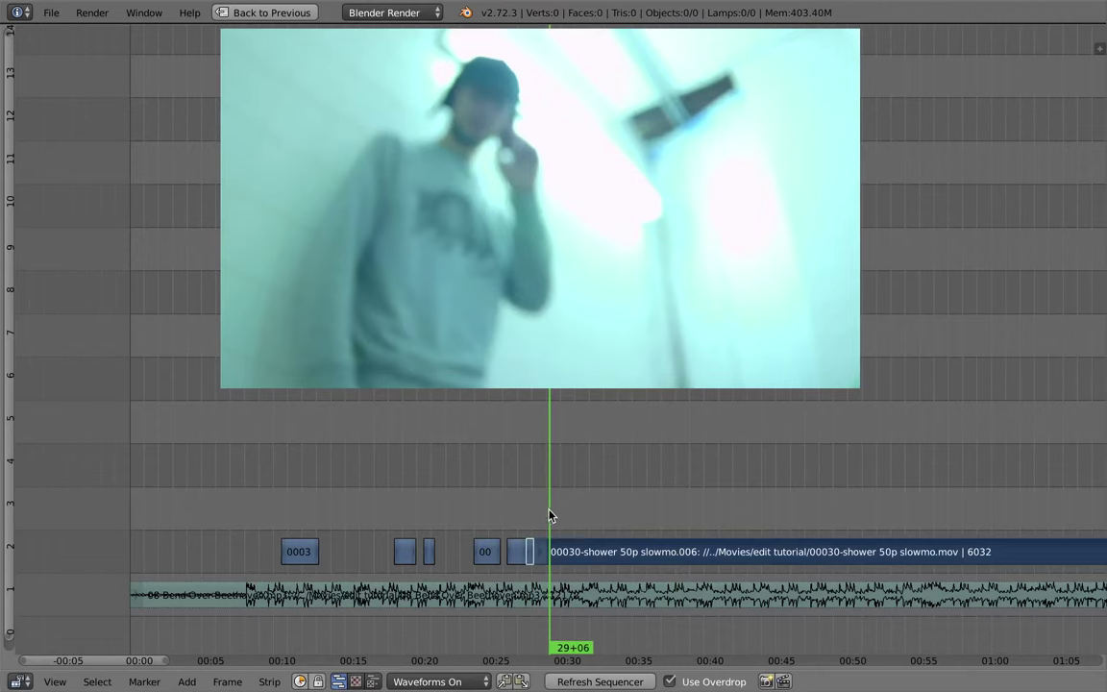
pyautogui.hotkey('alt', 'a')
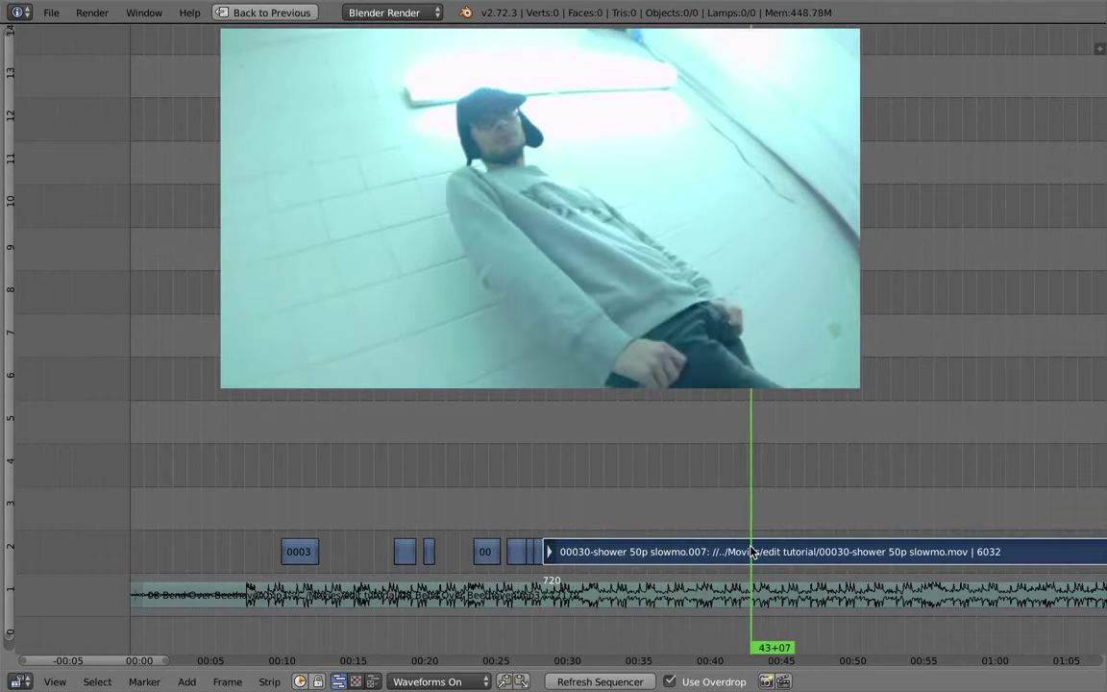
# Step: Slide the remaining shower strip back against the short clips at frame 720 and cut it at frame 743 during playback
pyautogui.press('g')
pyautogui.click(566, 551)
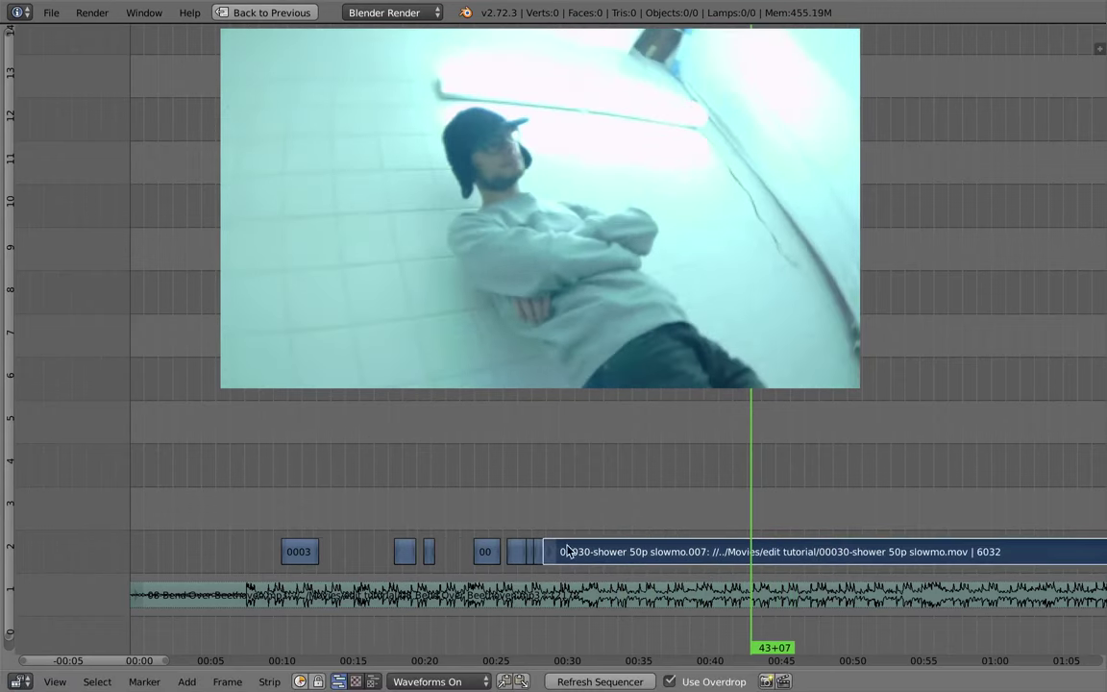
pyautogui.click(548, 540)
pyautogui.hotkey('alt', 'a')
pyautogui.press('k')
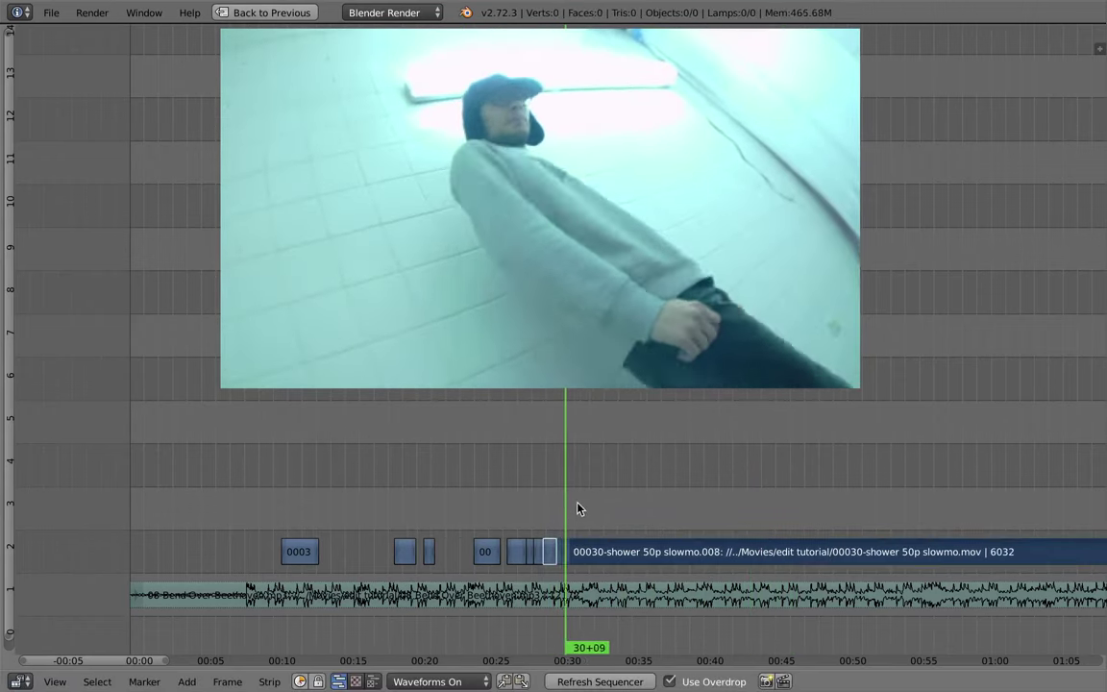
# Step: Trim the start of the remaining shower strip to the playhead at 01:26+12
pyautogui.moveTo(579, 506); pyautogui.dragTo(886, 510)
pyautogui.keyDown('ctrl'); pyautogui.moveTo(847, 538); pyautogui.dragTo(624, 519, button='middle'); pyautogui.keyUp('ctrl')
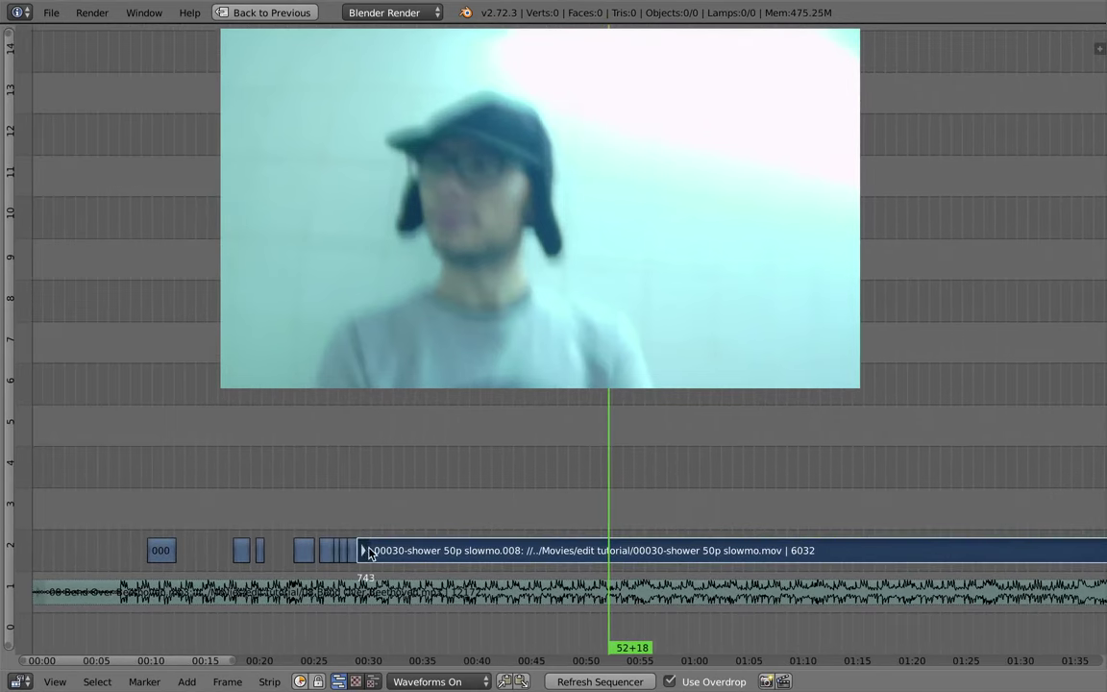
pyautogui.moveTo(624, 525); pyautogui.dragTo(981, 506)
pyautogui.hotkey('shift', 's')
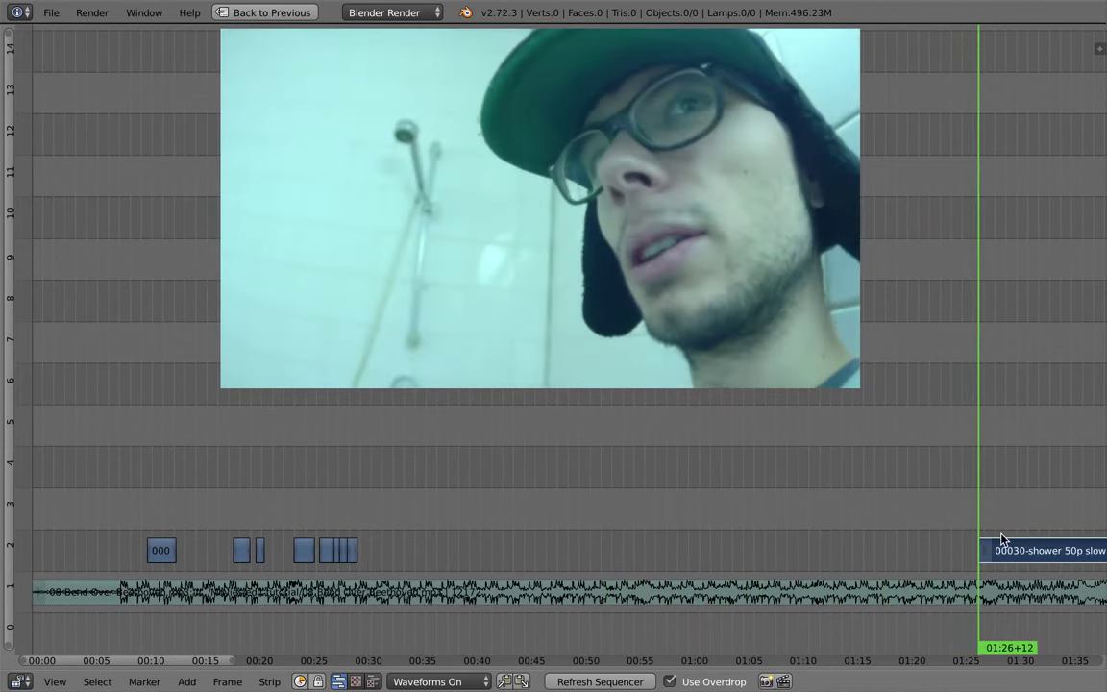
# Step: Slide the trimmed shower strip back to frame 743, against the last short clip, and raise it to channel 3
pyautogui.press('g')
pyautogui.click(395, 554)
pyautogui.click(352, 524)
pyautogui.keyDown('ctrl'); pyautogui.moveTo(373, 570); pyautogui.dragTo(584, 518, button='middle'); pyautogui.keyUp('ctrl')
pyautogui.press('g')
pyautogui.press('y')
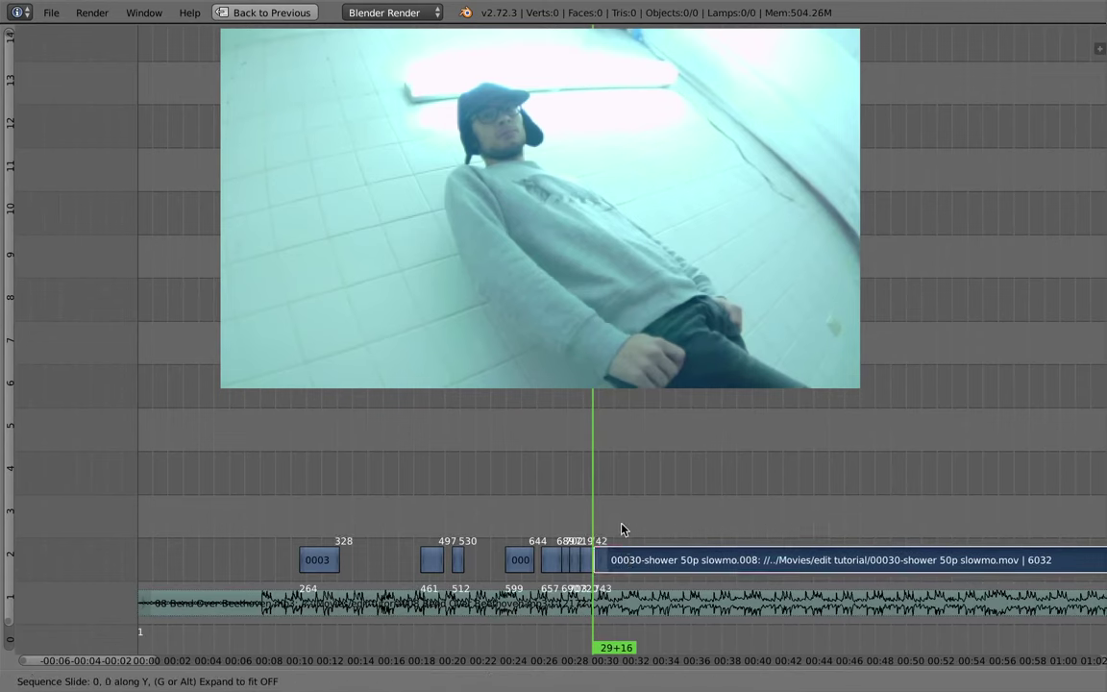
pyautogui.click(611, 500)
# Step: Cut the channel 3 shower strip at 31+12 and trim the start of the remainder to 34+13
pyautogui.moveTo(594, 483); pyautogui.dragTo(631, 490)
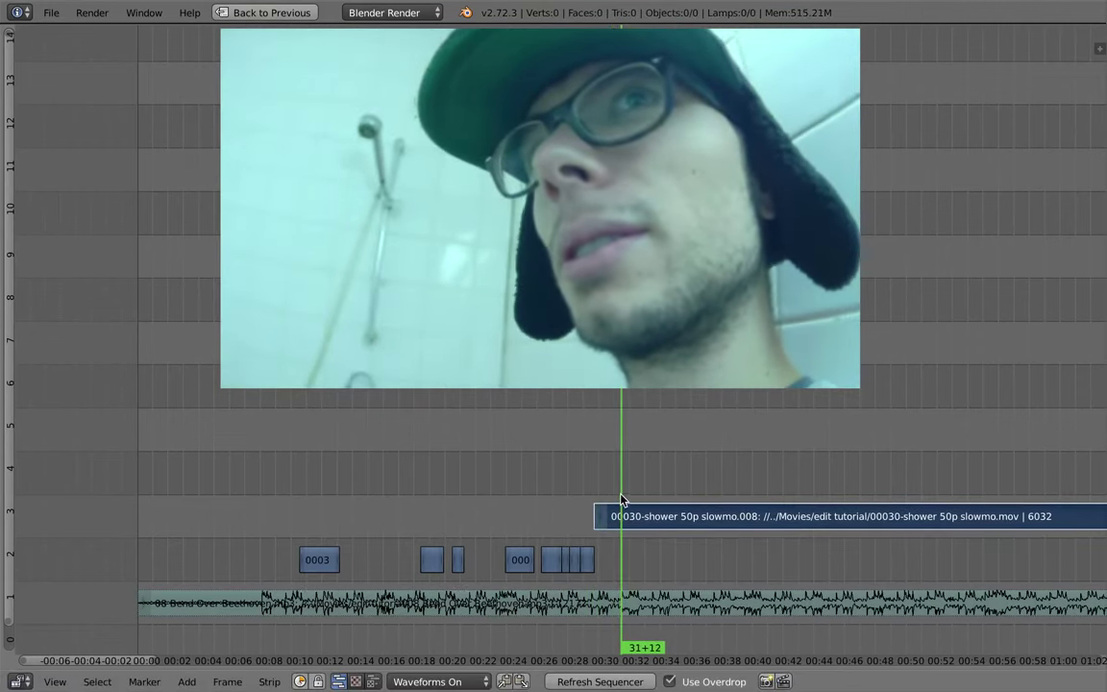
pyautogui.press('k')
pyautogui.hotkey('alt', 'a')
pyautogui.moveTo(712, 495); pyautogui.dragTo(631, 519)
pyautogui.rightClick(631, 517)
pyautogui.hotkey('shift', 's')
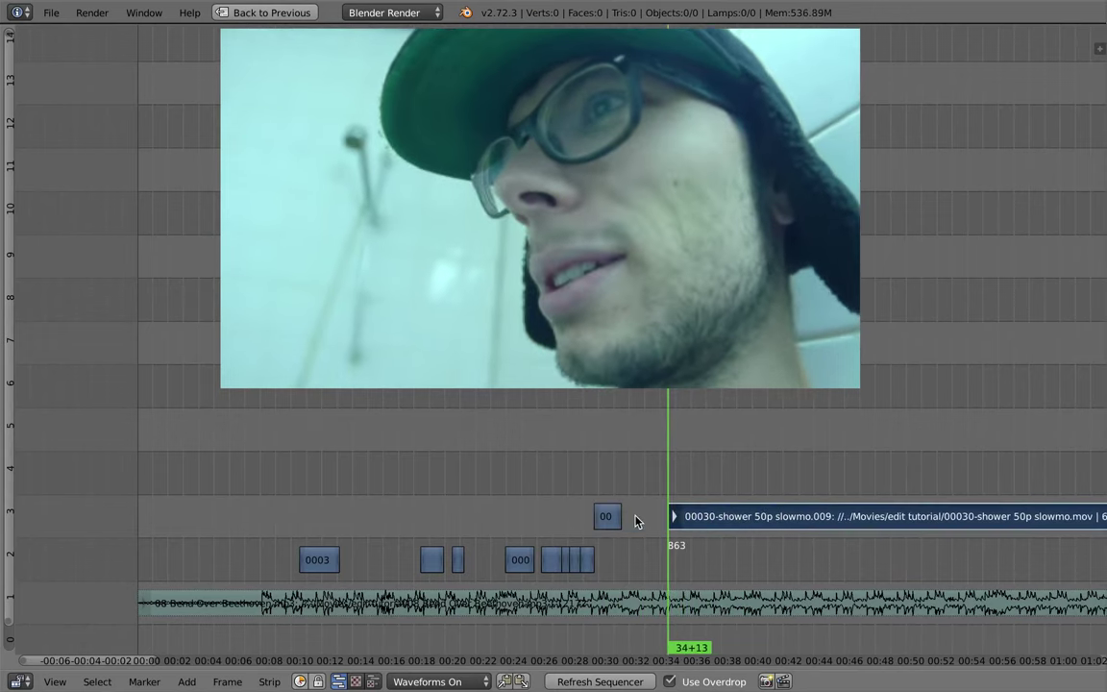
# Step: Play the remaining channel 3 strip and cut it at 35+21
pyautogui.rightClick(704, 517)
pyautogui.hotkey('alt', 'a')
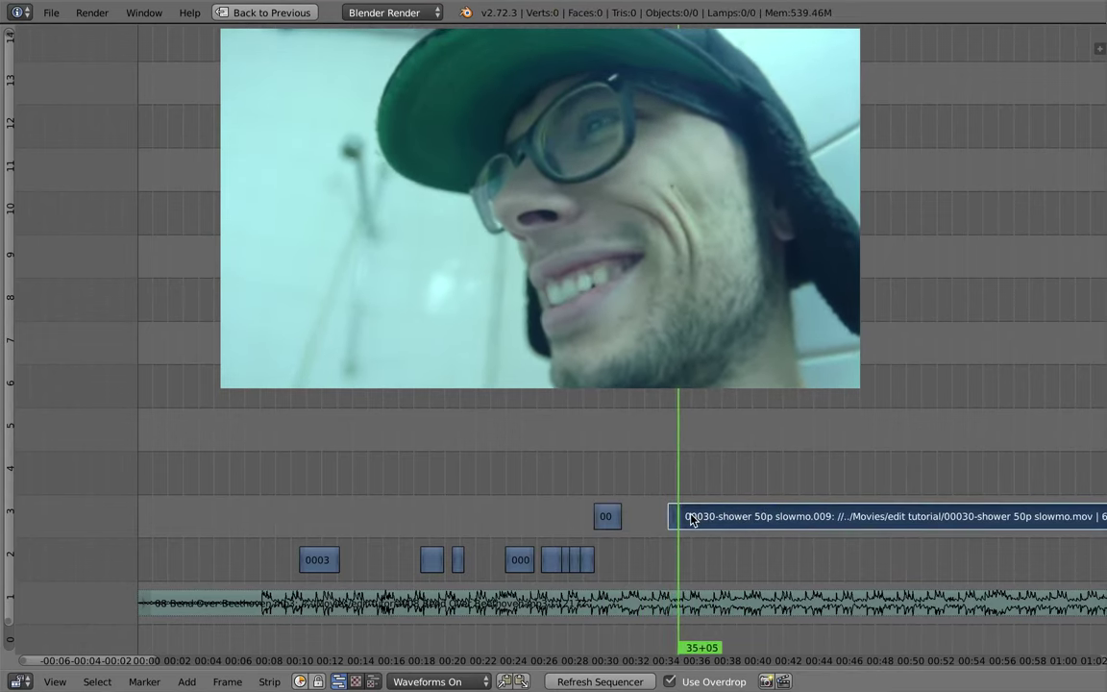
pyautogui.hotkey('alt', 'a')
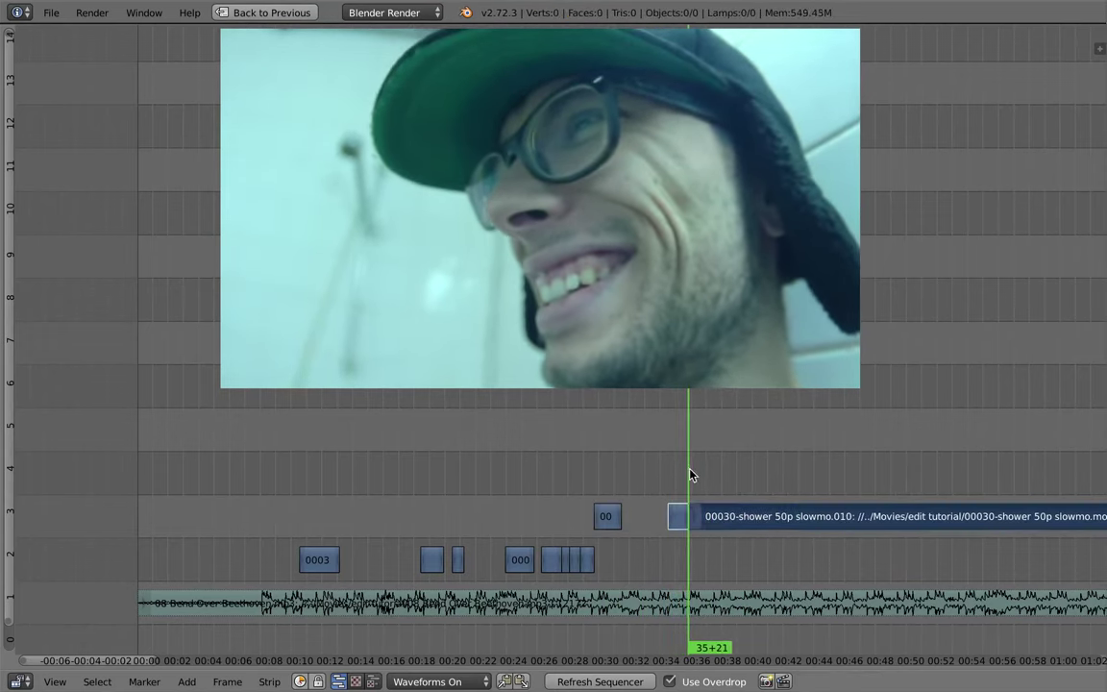
# Step: Trim the start of the remaining channel 3 strip to 01:01+18 and cut it at 01:07+09
pyautogui.moveTo(692, 475); pyautogui.dragTo(932, 528)
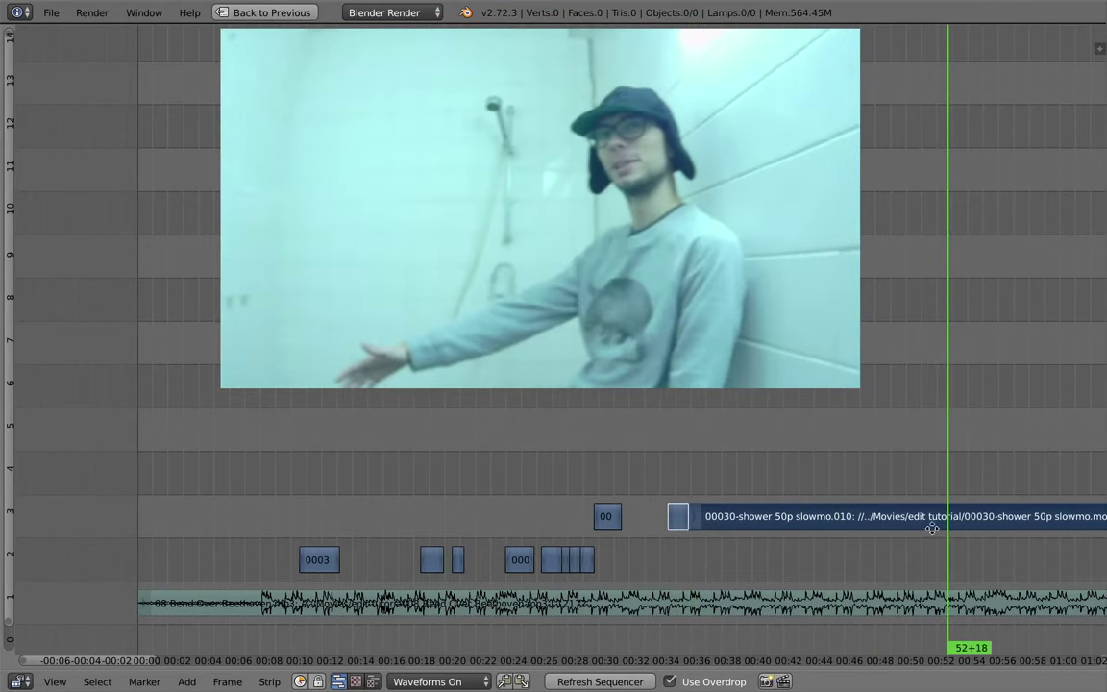
pyautogui.keyDown('ctrl'); pyautogui.moveTo(932, 528); pyautogui.dragTo(615, 529, button='middle'); pyautogui.keyUp('ctrl')
pyautogui.moveTo(709, 494); pyautogui.dragTo(777, 501)
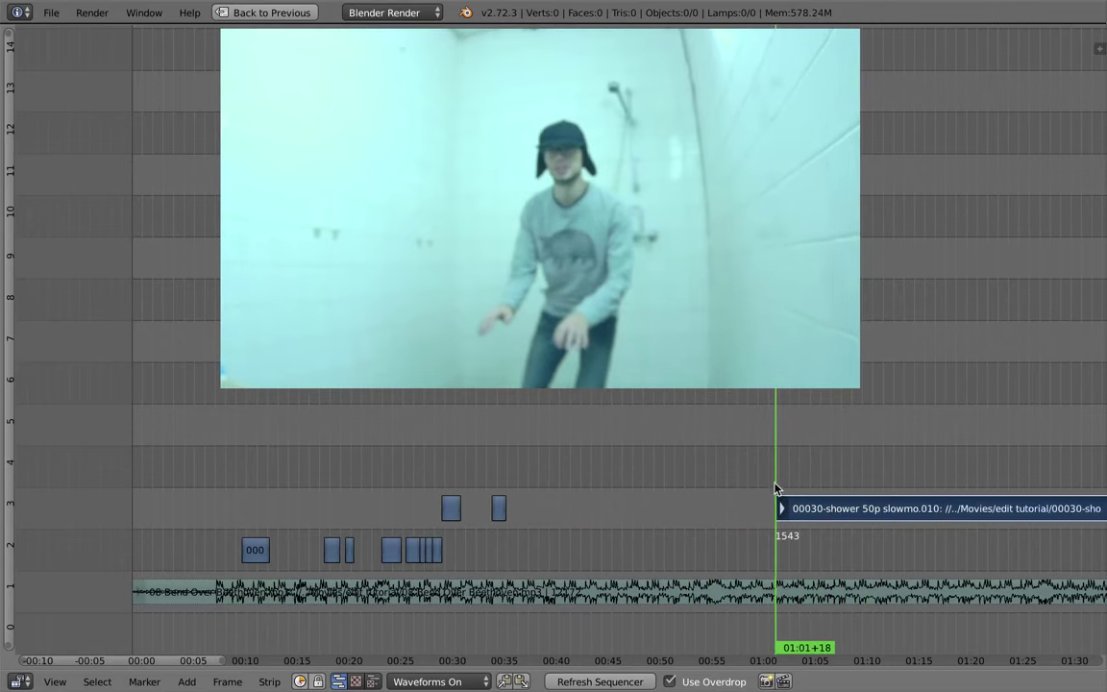
pyautogui.moveTo(773, 483); pyautogui.dragTo(836, 520)
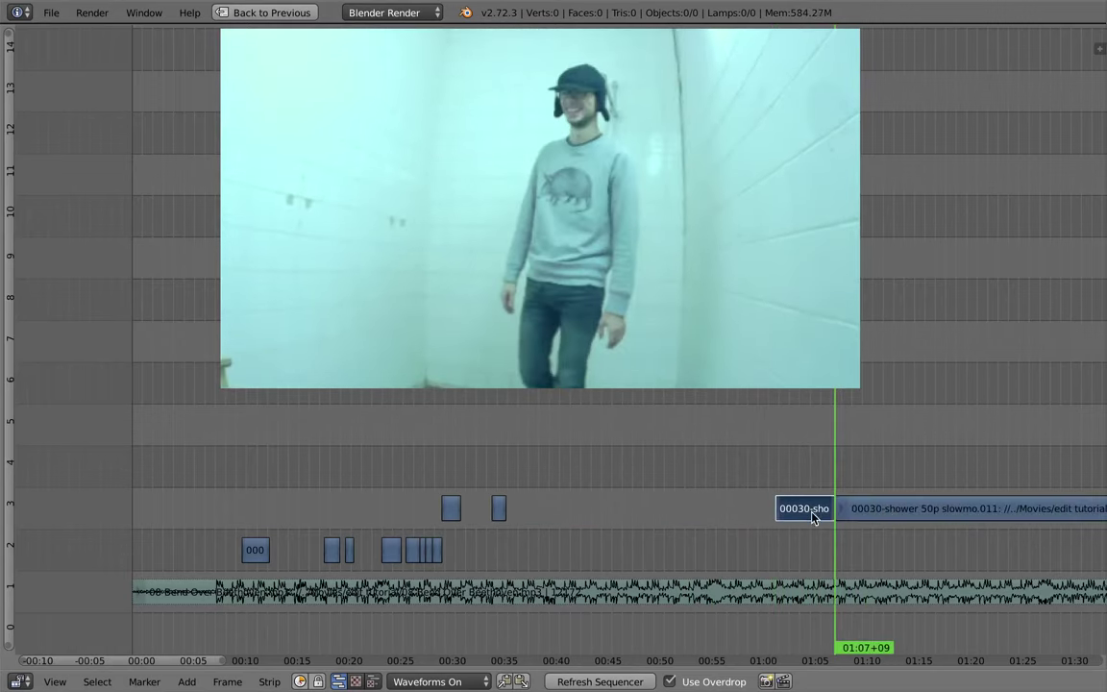
# Step: Move the newly cut channel 3 clip down to channel 2 at about 35 seconds
pyautogui.press('g')
pyautogui.click(486, 562)
pyautogui.moveTo(382, 511); pyautogui.dragTo(477, 511, button='middle')
pyautogui.keyDown('ctrl'); pyautogui.moveTo(477, 510); pyautogui.dragTo(446, 565, button='middle'); pyautogui.keyUp('ctrl')
# Step: Select all shower clips after the playhead at 12+20 and slide them back together to join the first clip
pyautogui.click(348, 535)
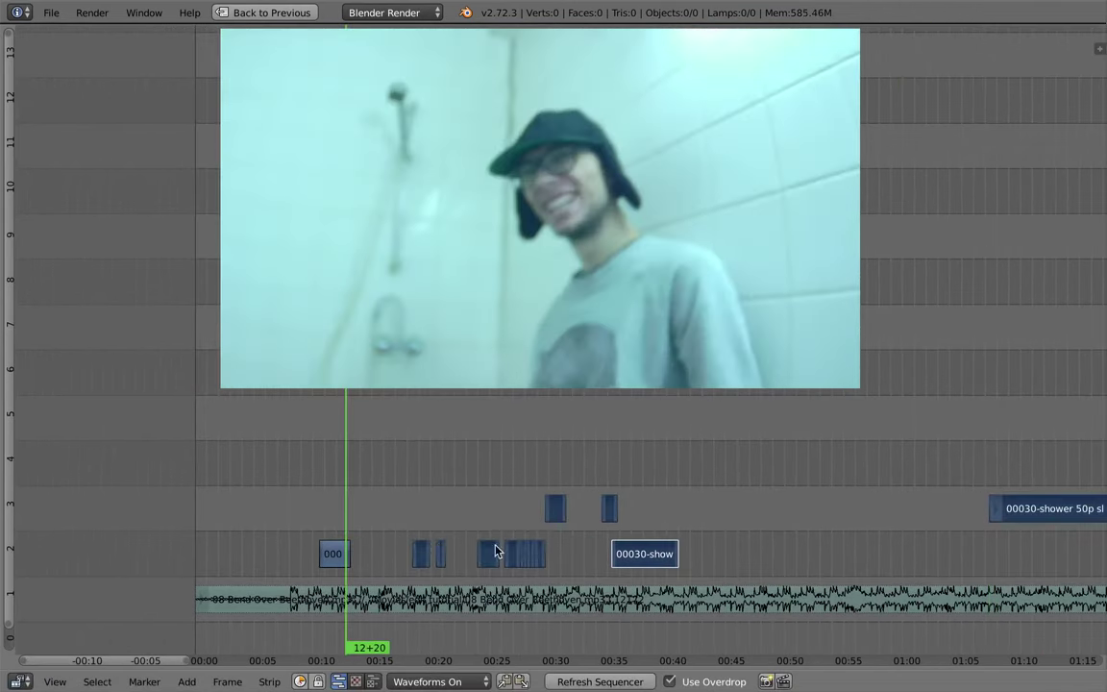
pyautogui.press('g')
pyautogui.click(343, 545)
pyautogui.rightClick(382, 552)
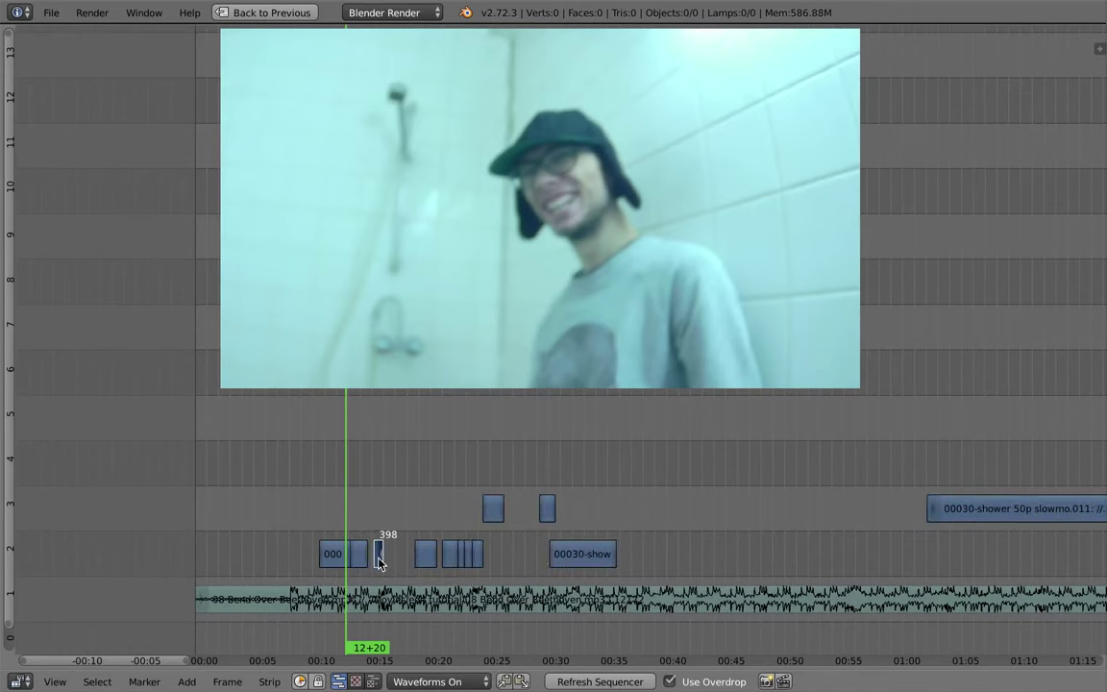
pyautogui.press('g')
pyautogui.rightClick(387, 557)
# Step: Move the last short channel 3 clip into the gap at about 14.5 seconds, just before the short channel 2 clip
pyautogui.keyDown('ctrl'); pyautogui.moveTo(386, 556); pyautogui.dragTo(421, 534, button='middle'); pyautogui.keyUp('ctrl')
pyautogui.moveTo(411, 524); pyautogui.dragTo(453, 477, button='middle')
pyautogui.moveTo(429, 469); pyautogui.dragTo(752, 446)
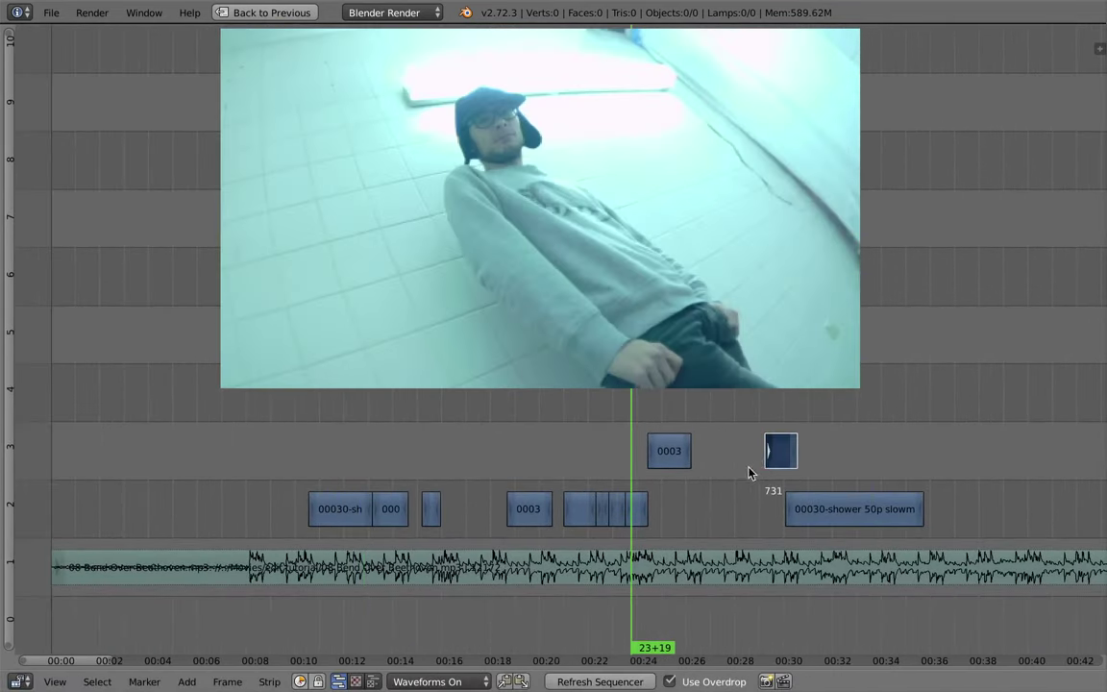
pyautogui.press('g')
pyautogui.rightClick(746, 477)
pyautogui.moveTo(780, 468); pyautogui.dragTo(447, 505, button='right')
pyautogui.click(416, 474)
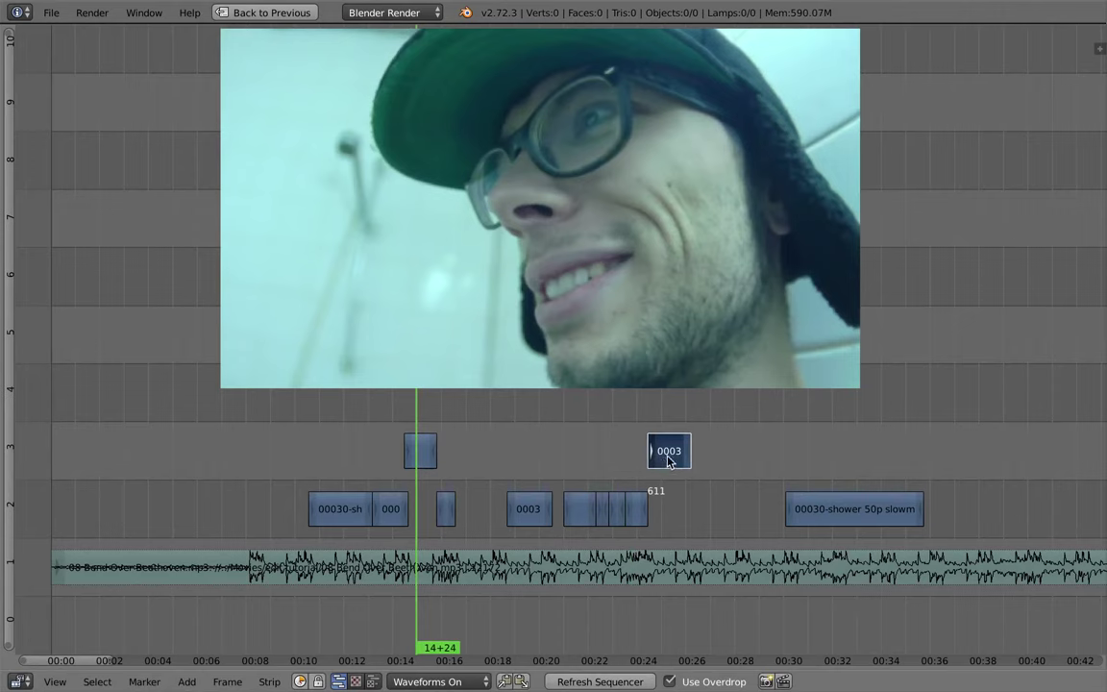
# Step: Move the other channel 3 clip back to about 16.5 seconds and slide the following group of channel 2 clips back to meet it
pyautogui.moveTo(670, 461); pyautogui.dragTo(469, 467, button='right')
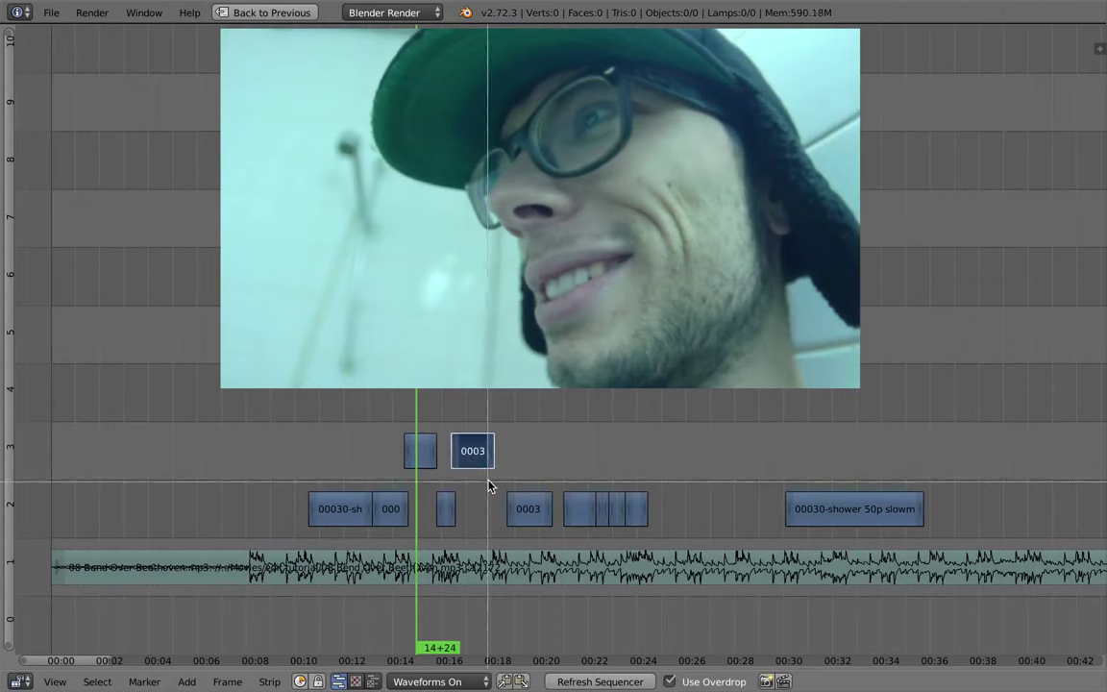
pyautogui.press('Escape')
pyautogui.press('a')
pyautogui.press('b')
pyautogui.moveTo(498, 484); pyautogui.dragTo(651, 528)
pyautogui.press('g')
pyautogui.click(636, 527)
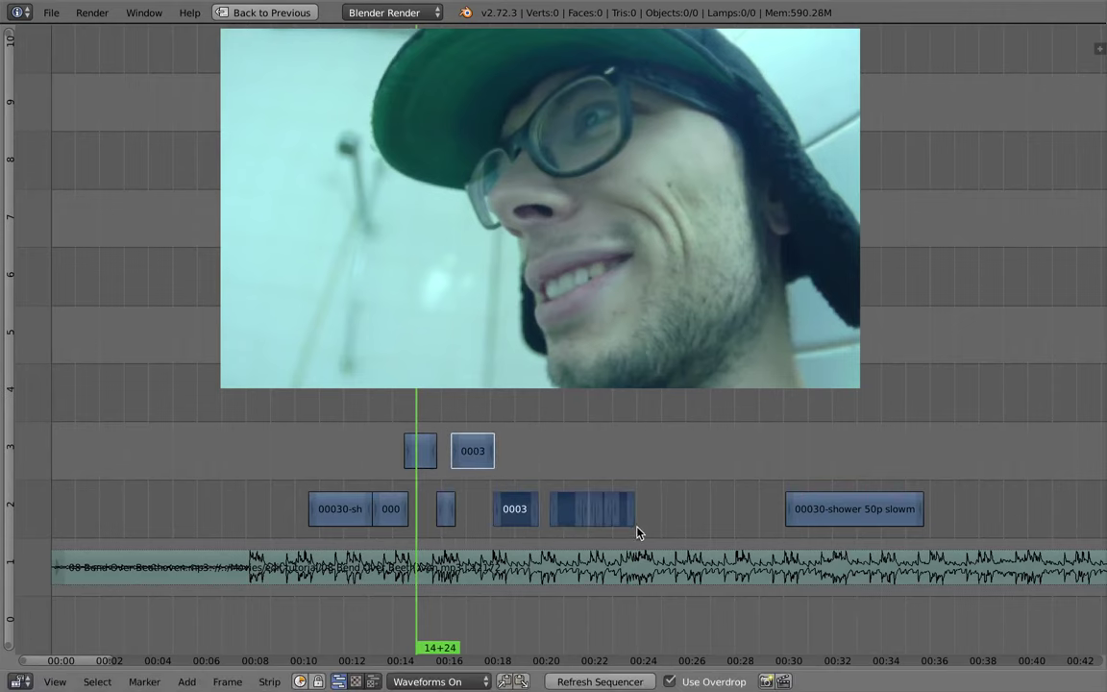
# Step: Raise the group of four short clips to channel 3 and move the long last clip against the channel 2 clip ending at frame 498
pyautogui.moveTo(821, 496); pyautogui.dragTo(678, 490)
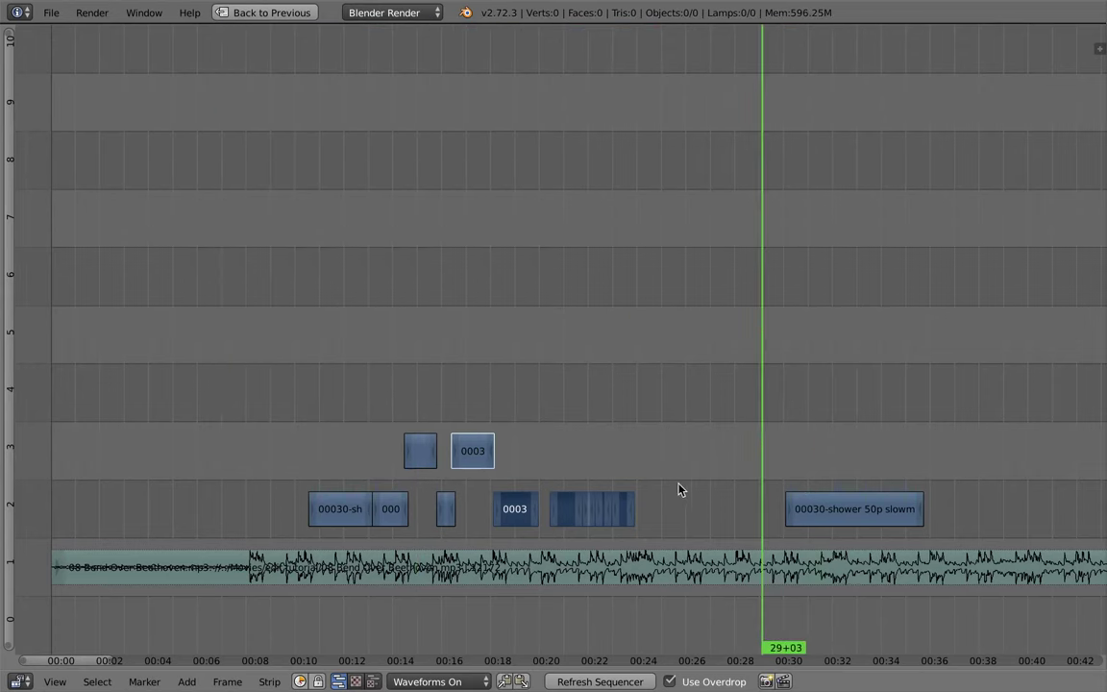
pyautogui.press('g')
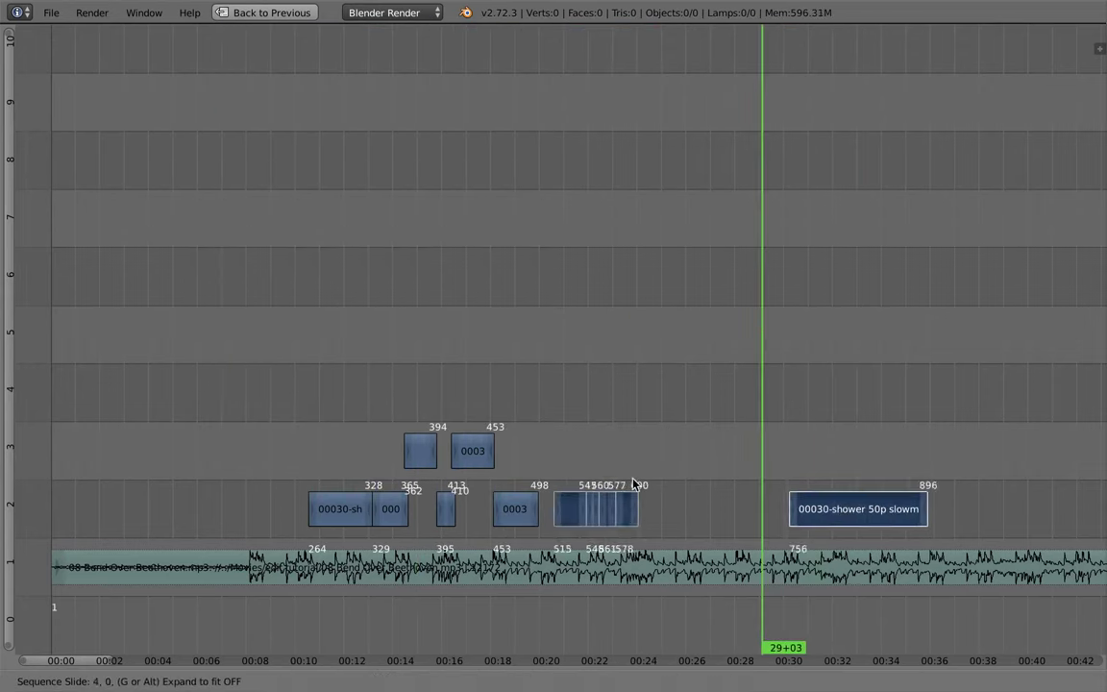
pyautogui.click(634, 454)
pyautogui.press('g')
pyautogui.click(576, 519)
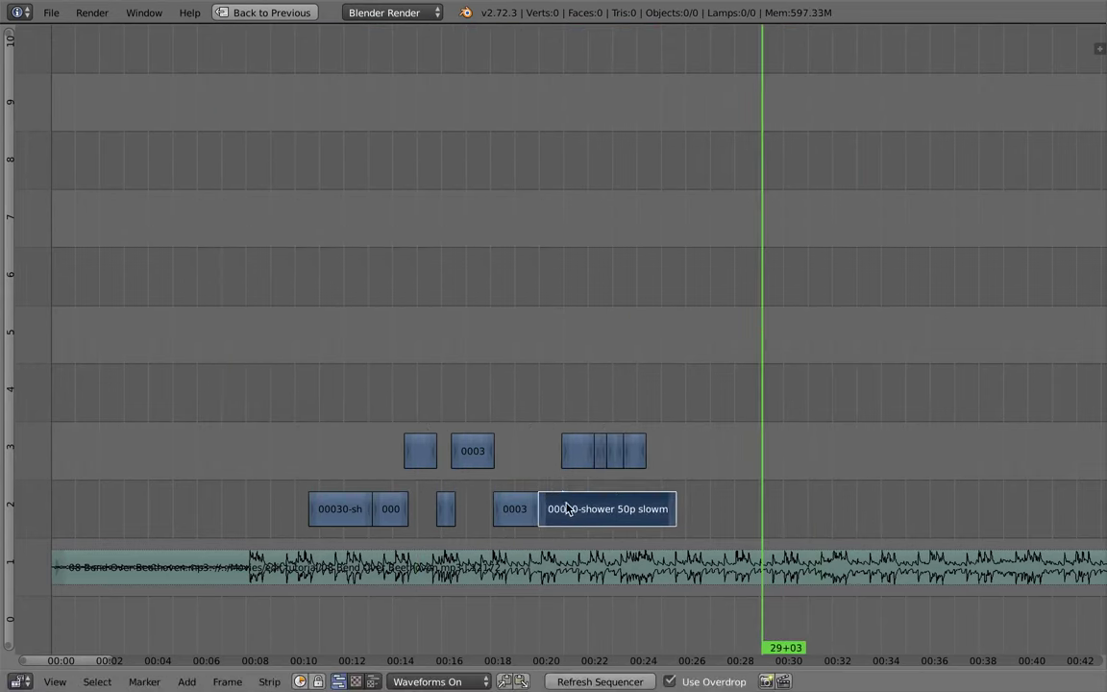
# Step: Slide the music strip about 2 seconds later so its beat starts at the first shower clip
pyautogui.moveTo(553, 511); pyautogui.dragTo(329, 394)
pyautogui.moveTo(282, 437); pyautogui.dragTo(248, 445)
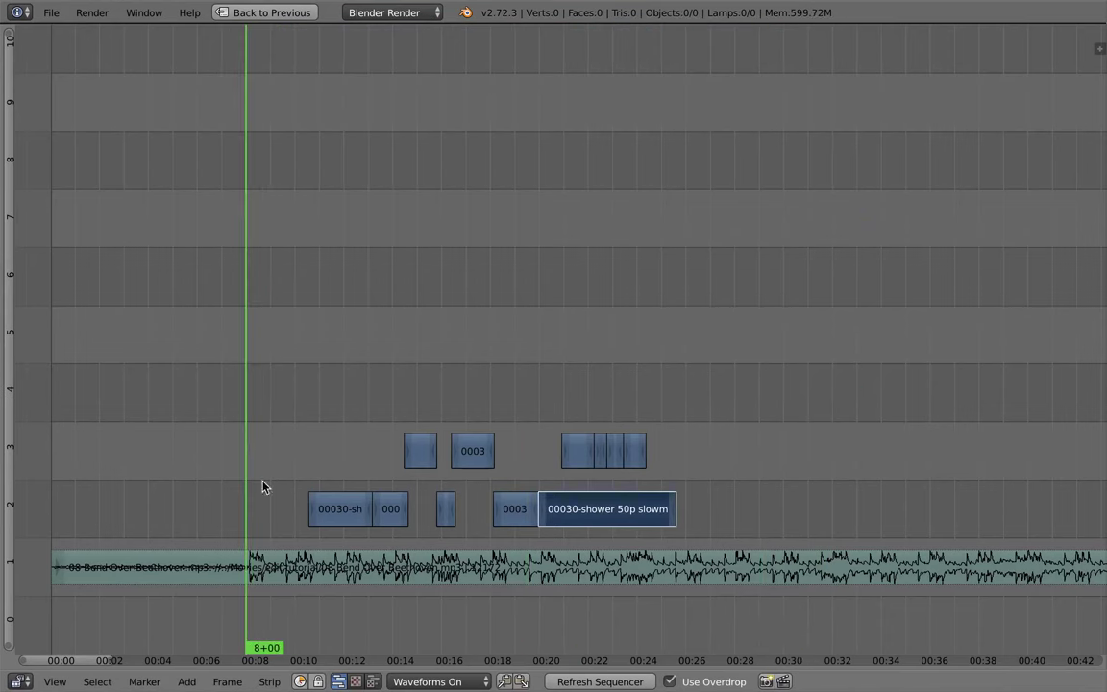
pyautogui.rightClick(321, 571)
pyautogui.press('g')
pyautogui.click(376, 572)
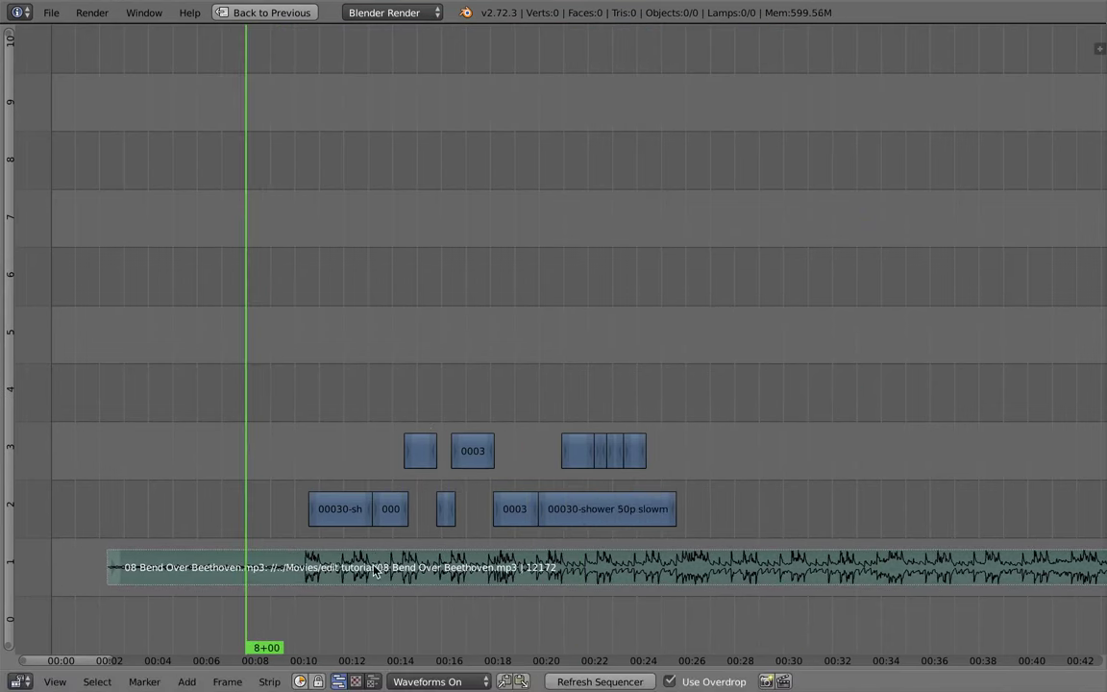
# Step: Unmute the music strip and play back the assembled clips with the music to about 25 seconds
pyautogui.rightClick(345, 554)
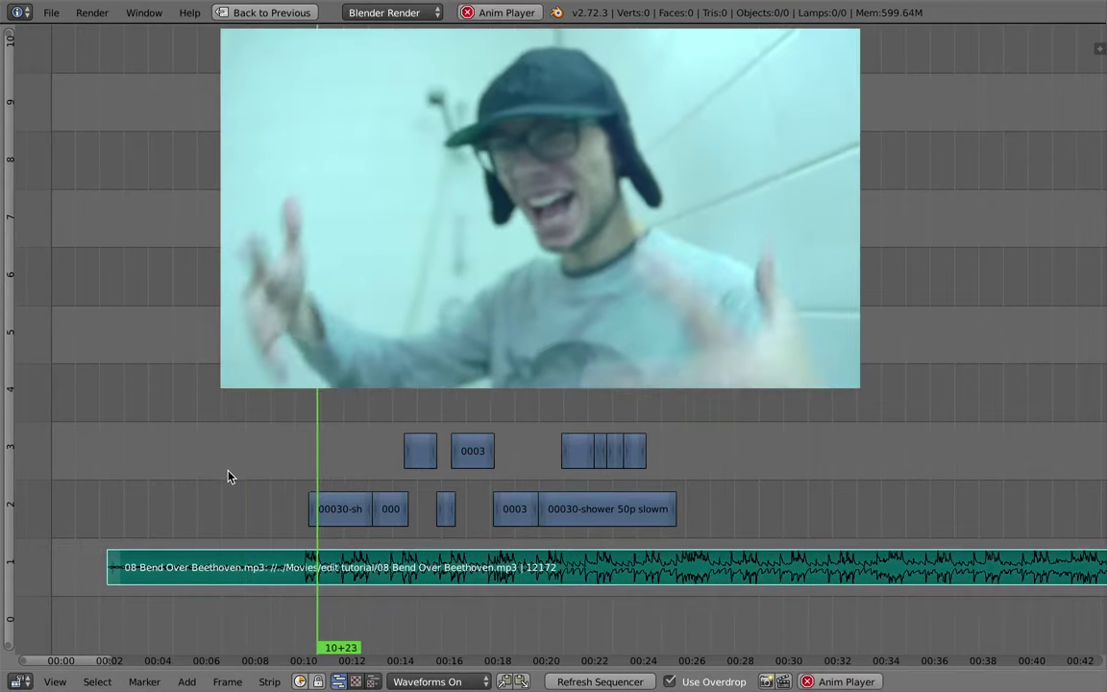
pyautogui.moveTo(241, 518); pyautogui.dragTo(204, 544, button='middle')
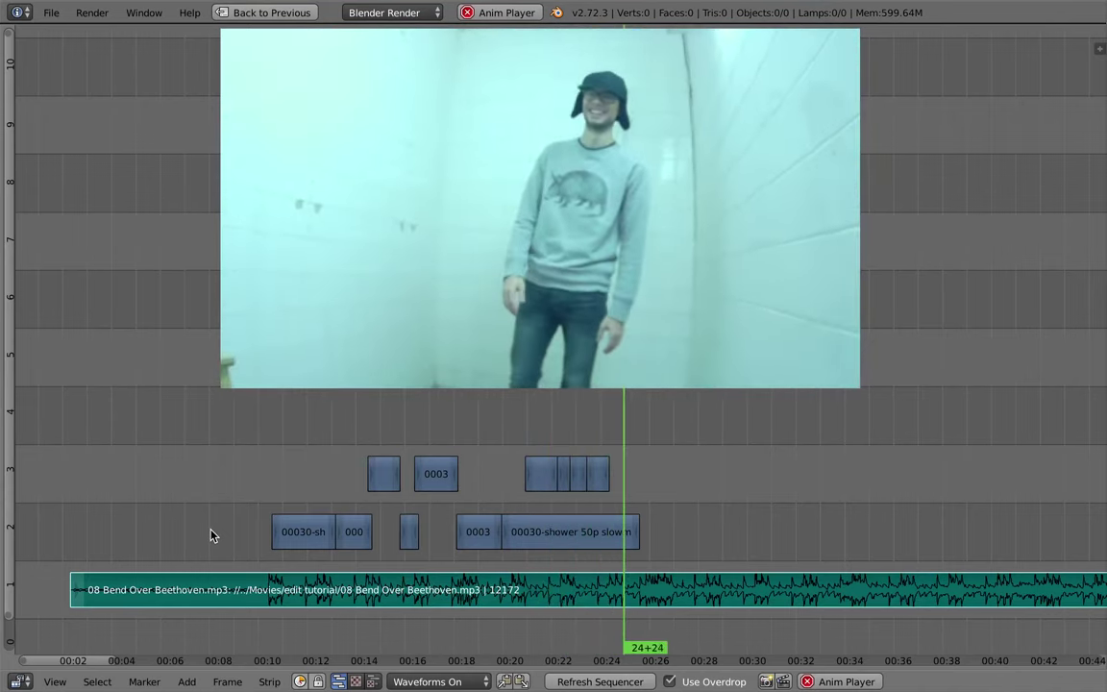
pyautogui.press('Escape')
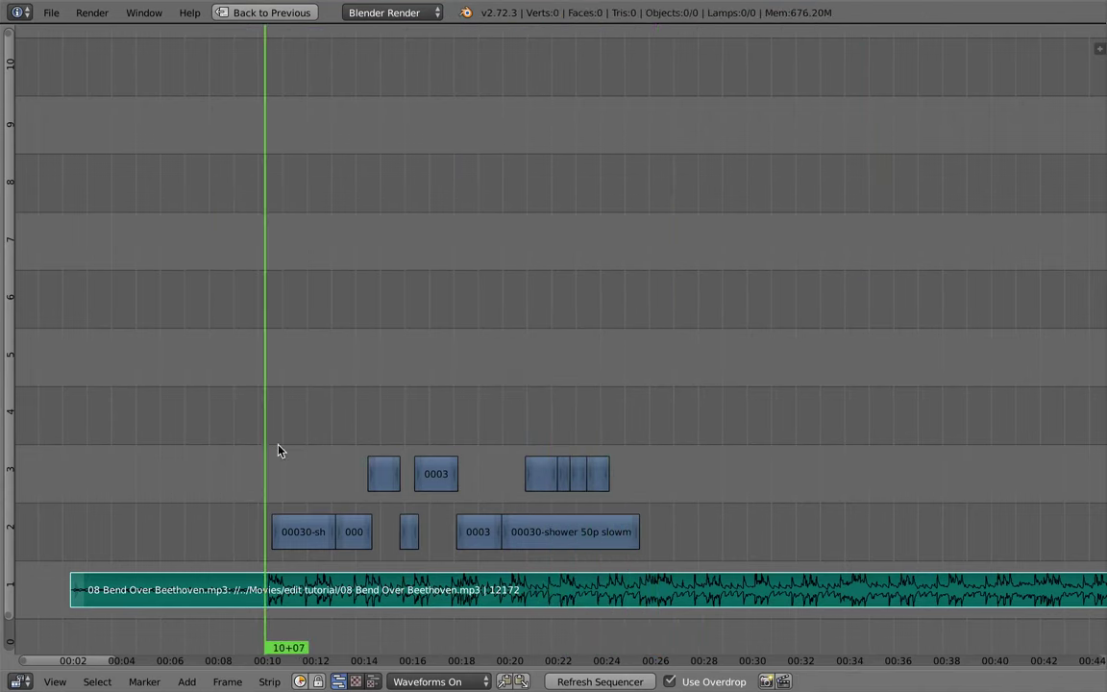
# Step: Play from just before the first shower clip and cut that clip at 11+09
pyautogui.moveTo(257, 481)
pyautogui.mouseDown()
pyautogui.moveTo(297, 480)
pyautogui.moveTo(251, 483)
pyautogui.mouseUp()
pyautogui.moveTo(290, 495); pyautogui.dragTo(309, 465, button='middle')
pyautogui.scroll(-2, 293, 472)
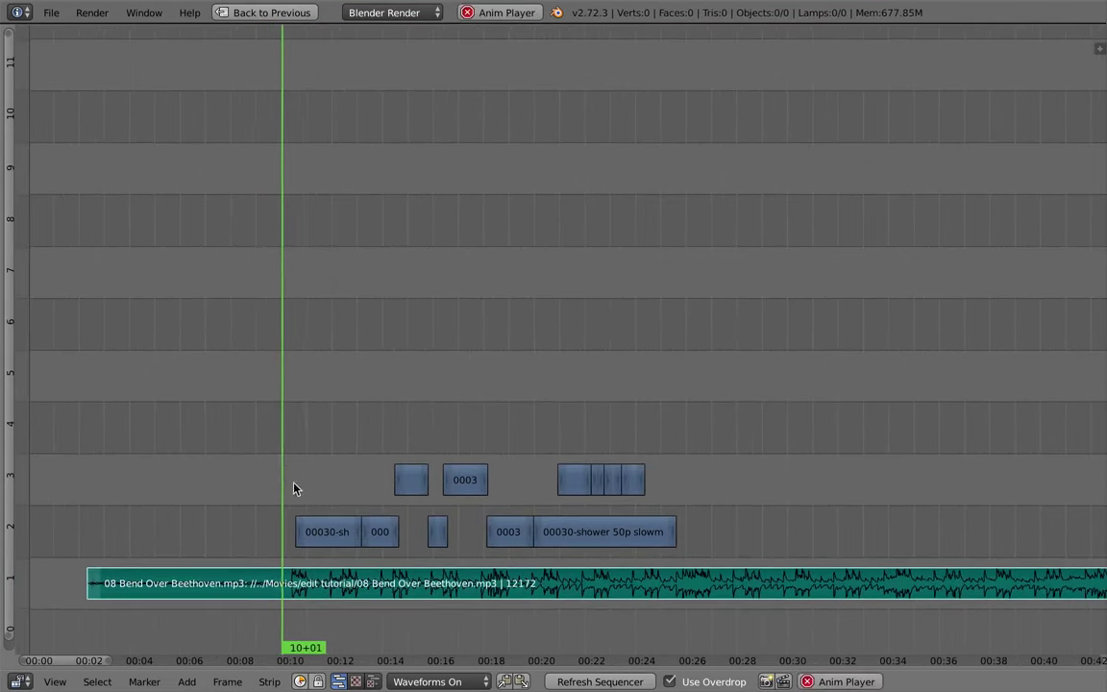
pyautogui.hotkey('alt', 'a')
pyautogui.rightClick(328, 530)
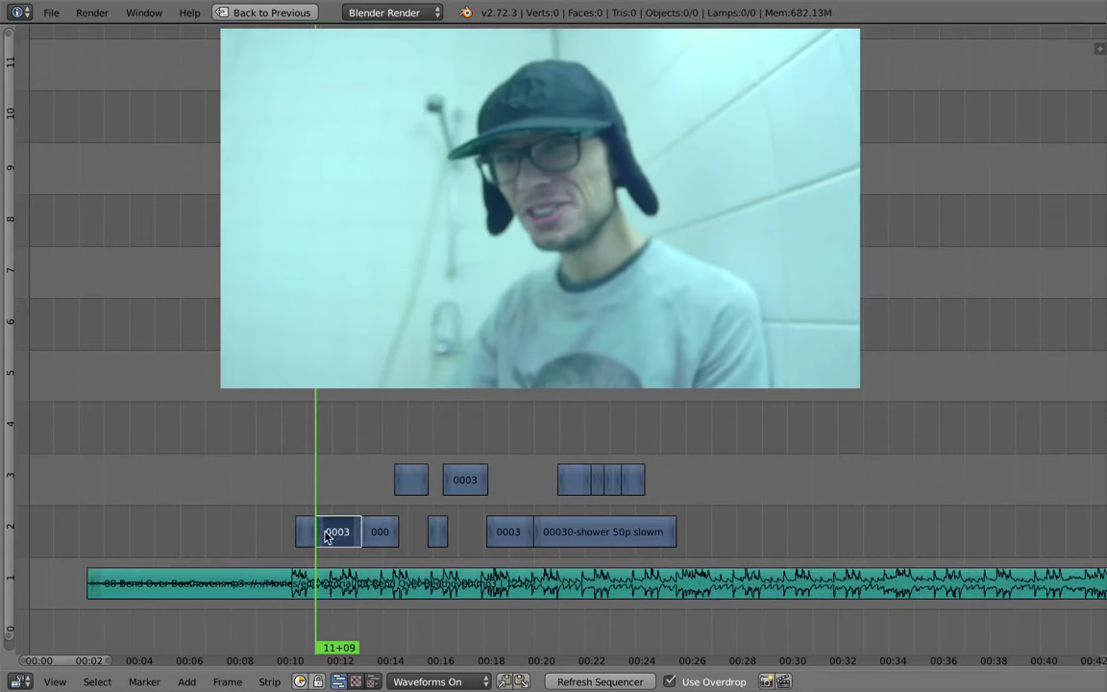
# Step: Move the cut between the first two shower clips earlier, to frame 278, and play across it
pyautogui.click(307, 524)
pyautogui.press('s')
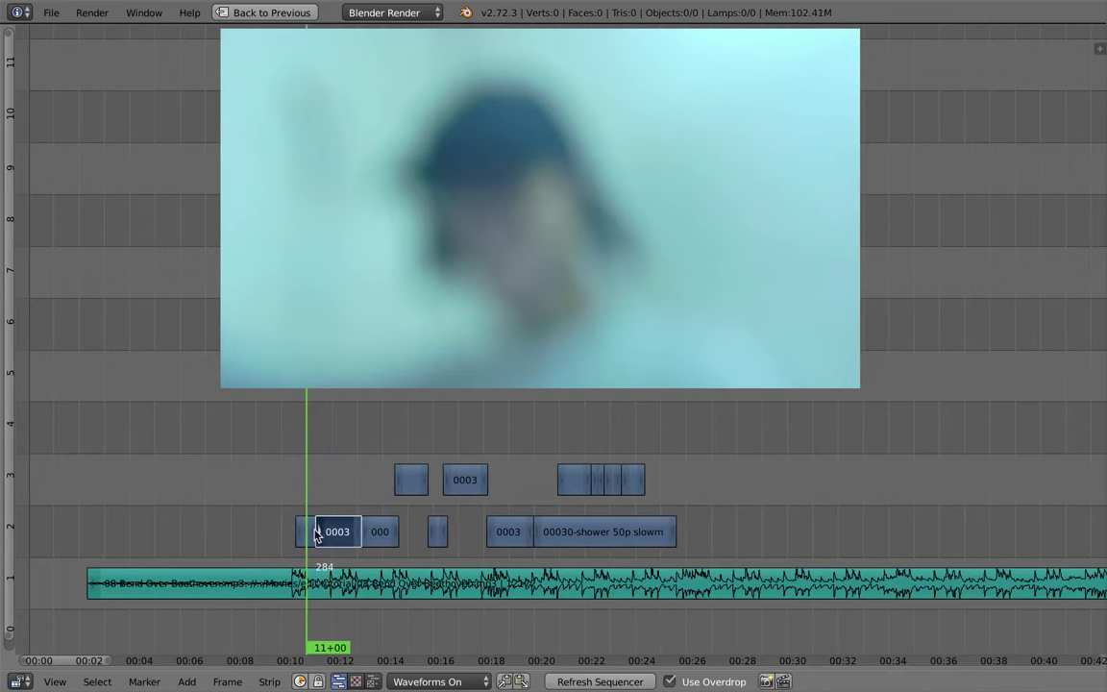
pyautogui.press('s')
pyautogui.click(312, 542)
pyautogui.hotkey('alt', 'a')
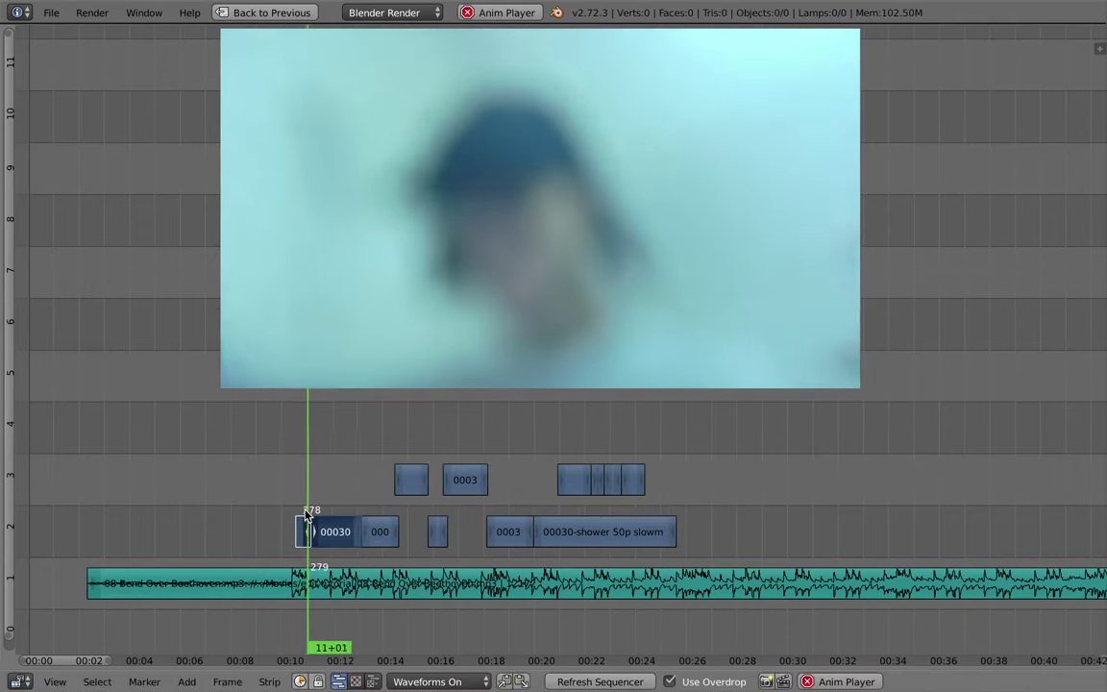
# Step: Cut the second shower clip at 12+00, slip the footage of the part after the cut, and play it back
pyautogui.click(331, 542)
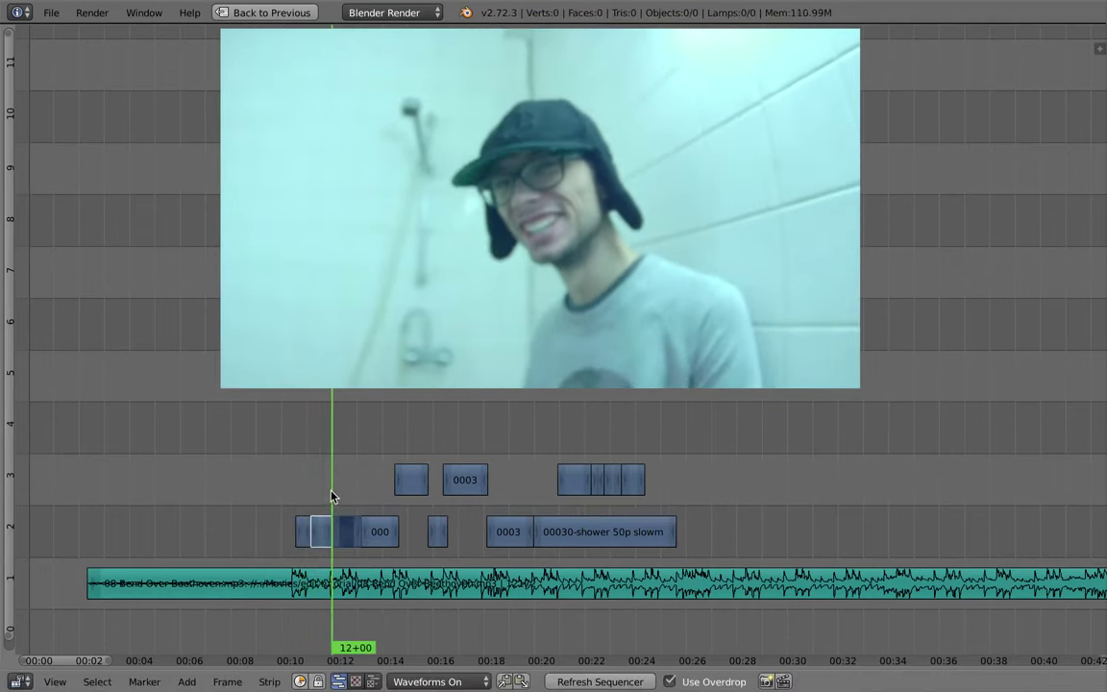
pyautogui.click(335, 490)
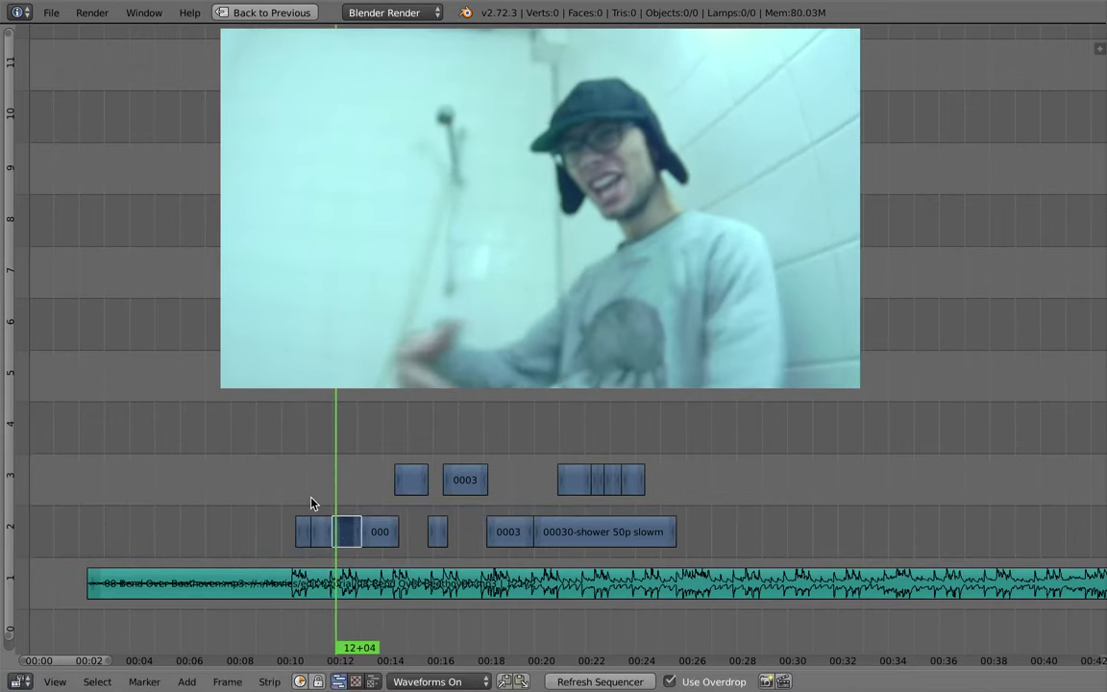
pyautogui.hotkey('alt', 'a')
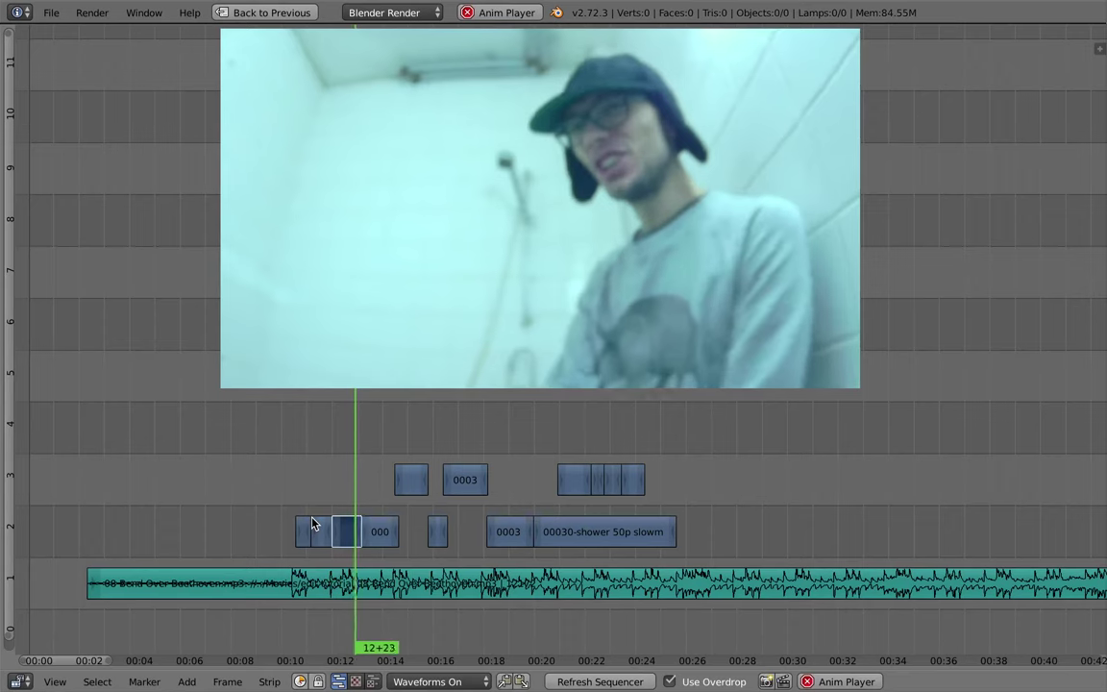
pyautogui.hotkey('alt', 'a')
# Step: Move the cut between the third and fourth shower clips earlier, to frame 315, and play on from there
pyautogui.keyDown('shift'); pyautogui.rightClick(359, 531); pyautogui.keyUp('shift')
pyautogui.press('g')
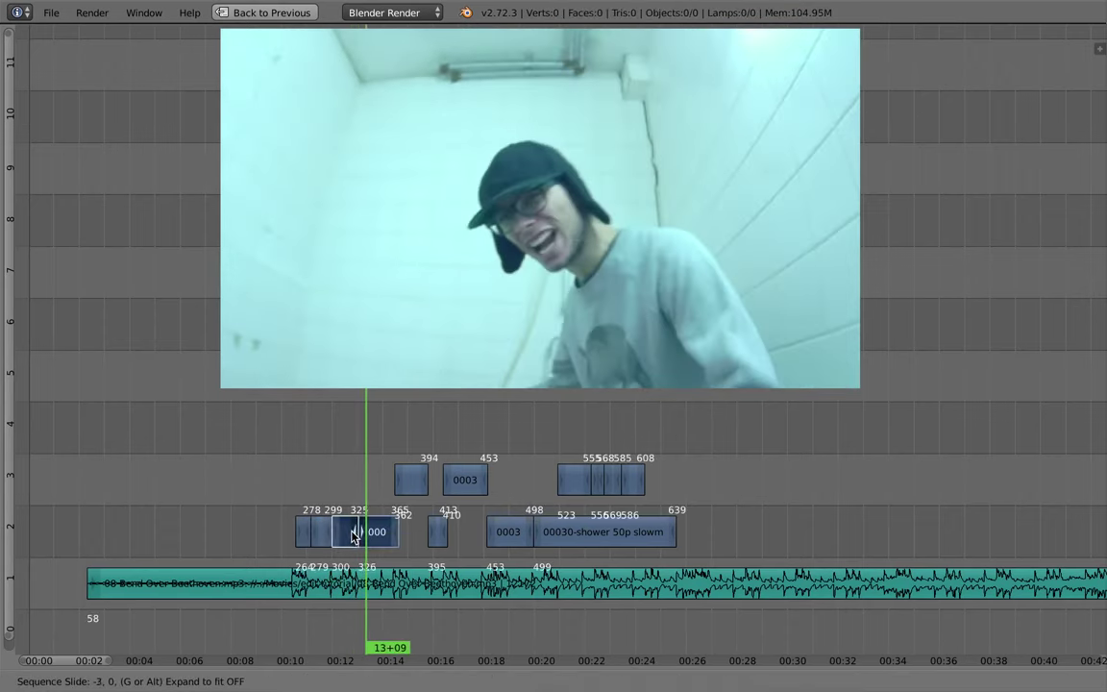
pyautogui.click(346, 526)
pyautogui.click(338, 509)
pyautogui.hotkey('alt', 'a')
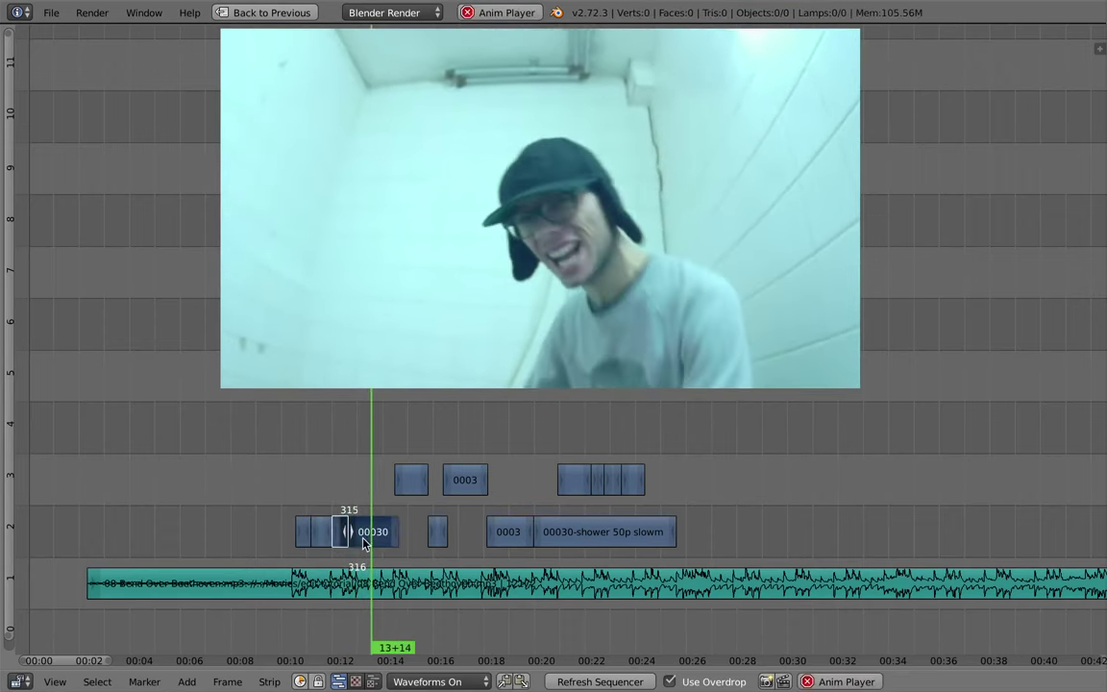
# Step: Cut the fourth shower clip at 13+14 and slightly slip the footage of the part after the cut
pyautogui.click(363, 512)
pyautogui.click(384, 510)
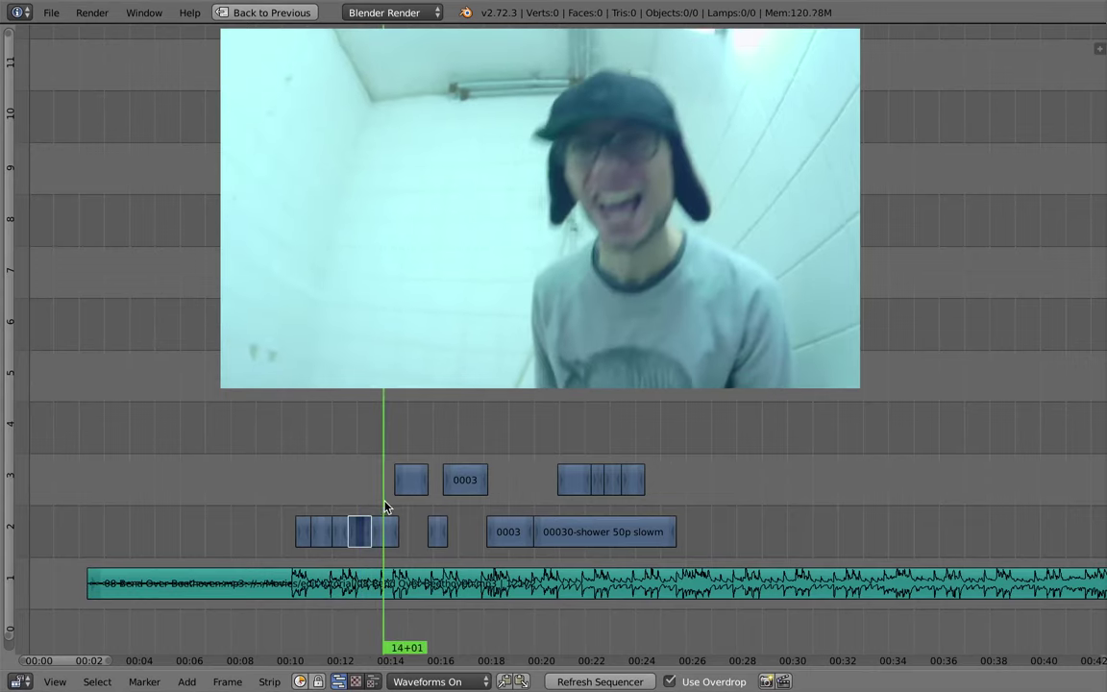
pyautogui.rightClick(386, 529)
pyautogui.press('s')
pyautogui.click(385, 539)
# Step: Slip the footage of the clip ending at 13+14 by about 441 frames and play from 13+00
pyautogui.click(365, 500)
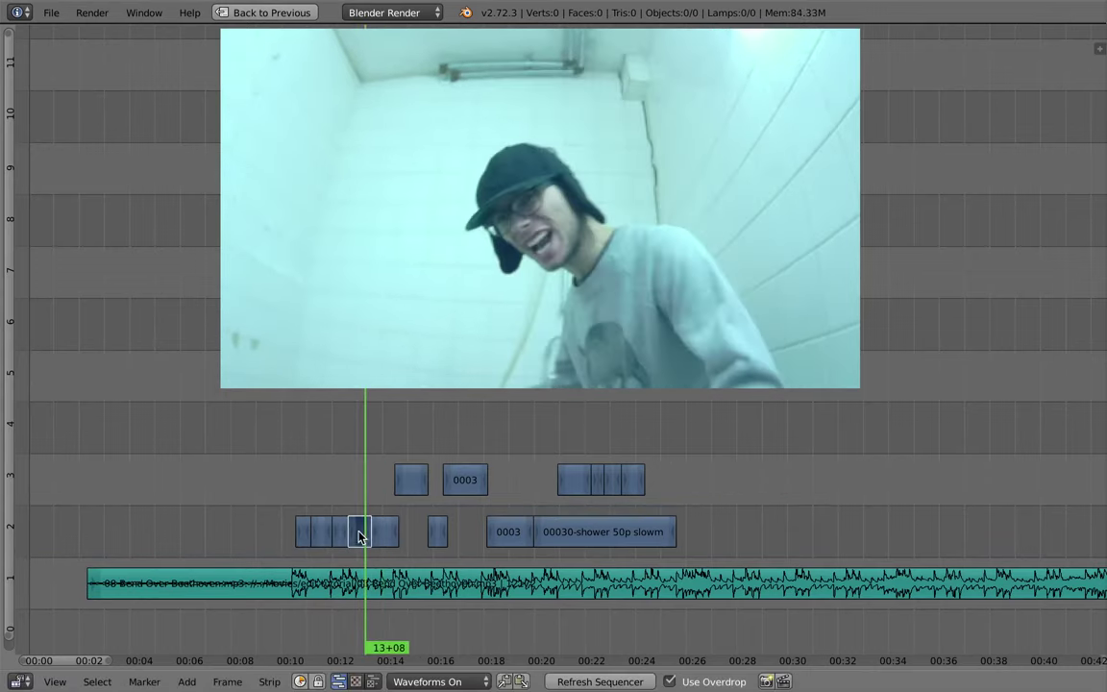
pyautogui.press('s')
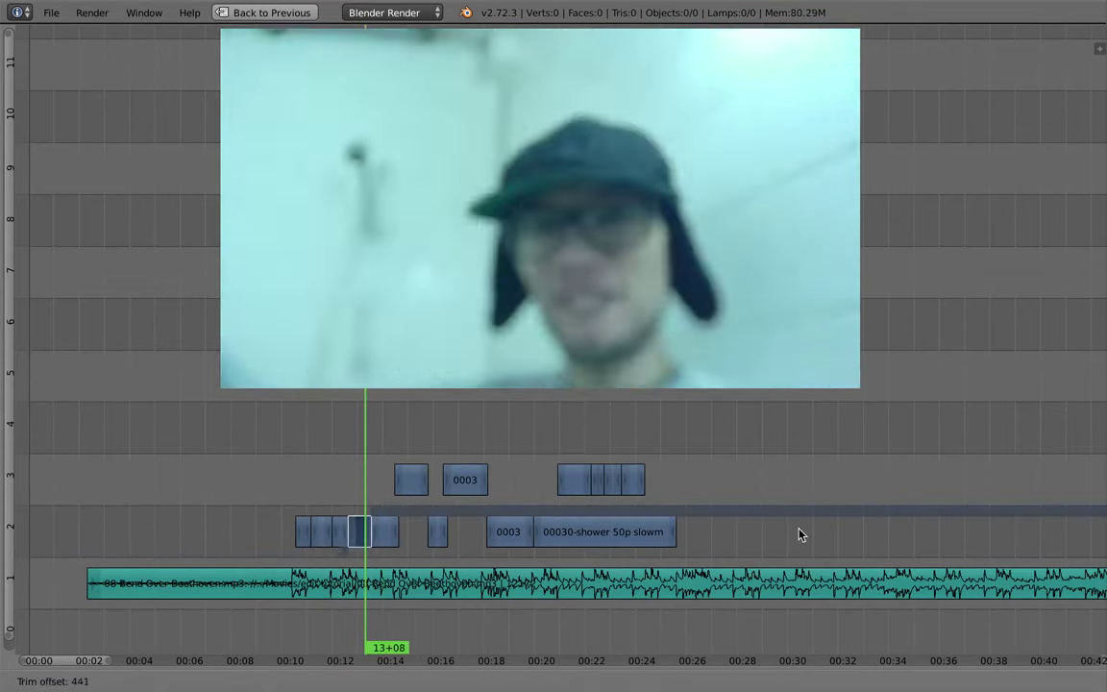
pyautogui.click(798, 531)
pyautogui.click(361, 477)
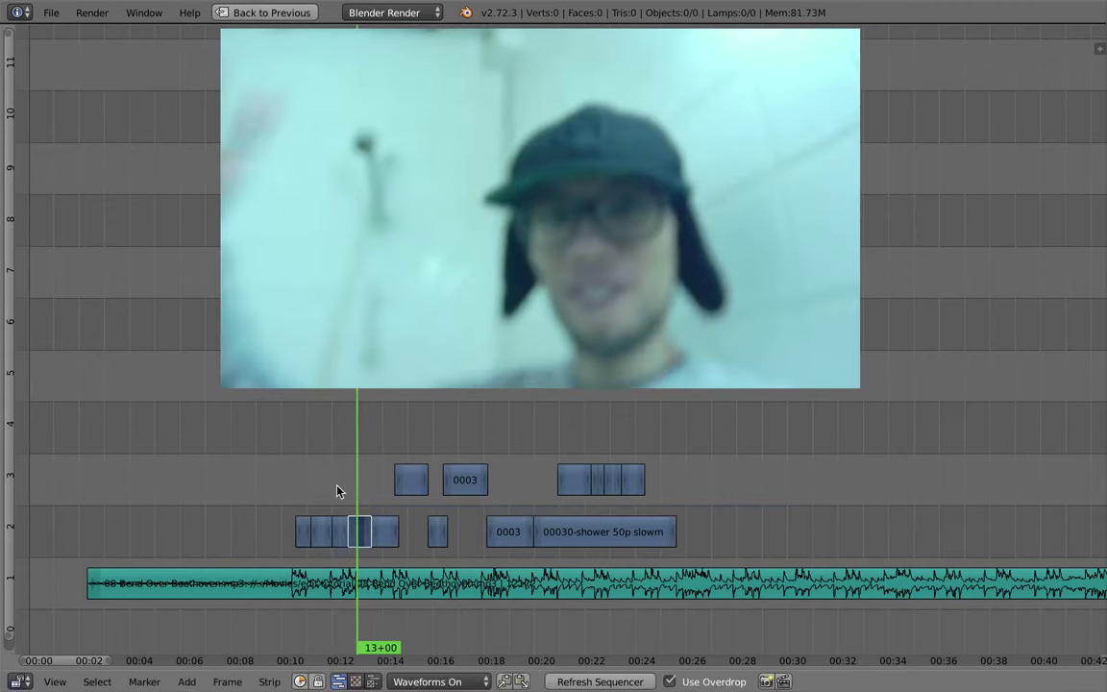
pyautogui.hotkey('alt', 'a')
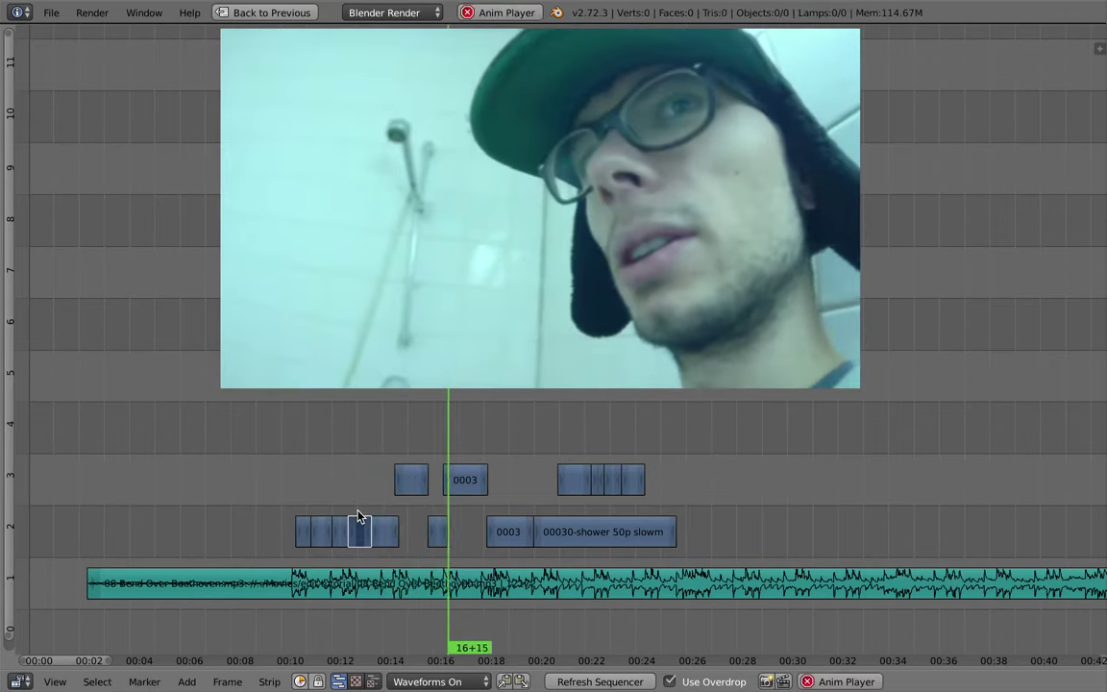
# Step: Cut the second channel 3 clip at 17+11 and slip the footage of its second part
pyautogui.hotkey('alt', 'a')
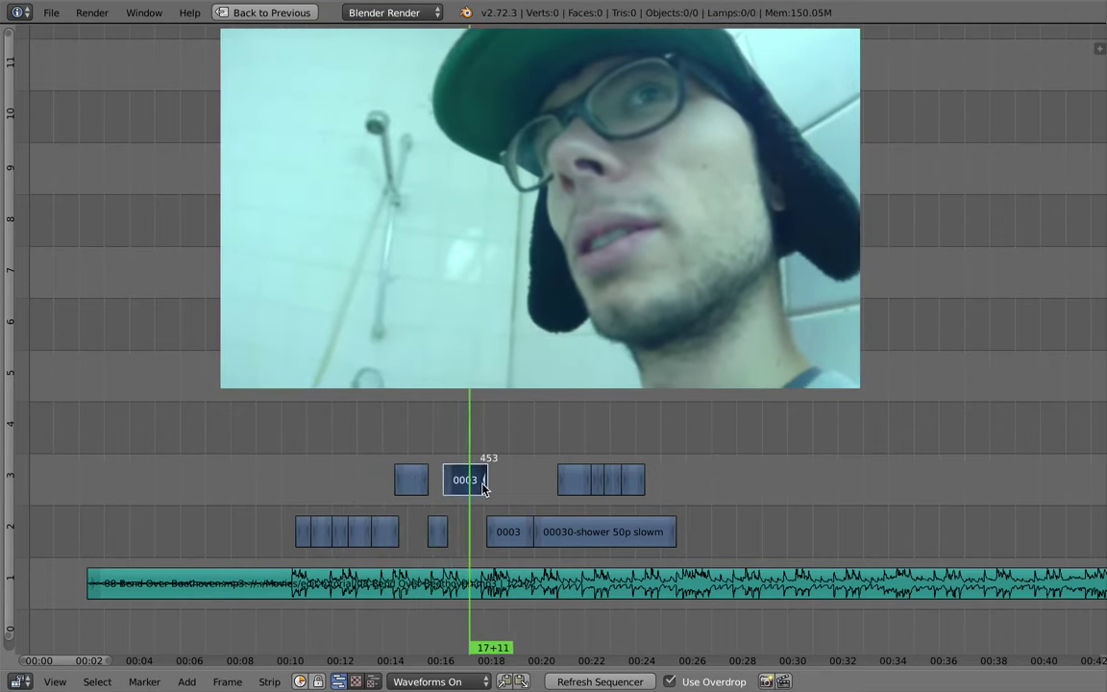
pyautogui.rightClick(478, 490)
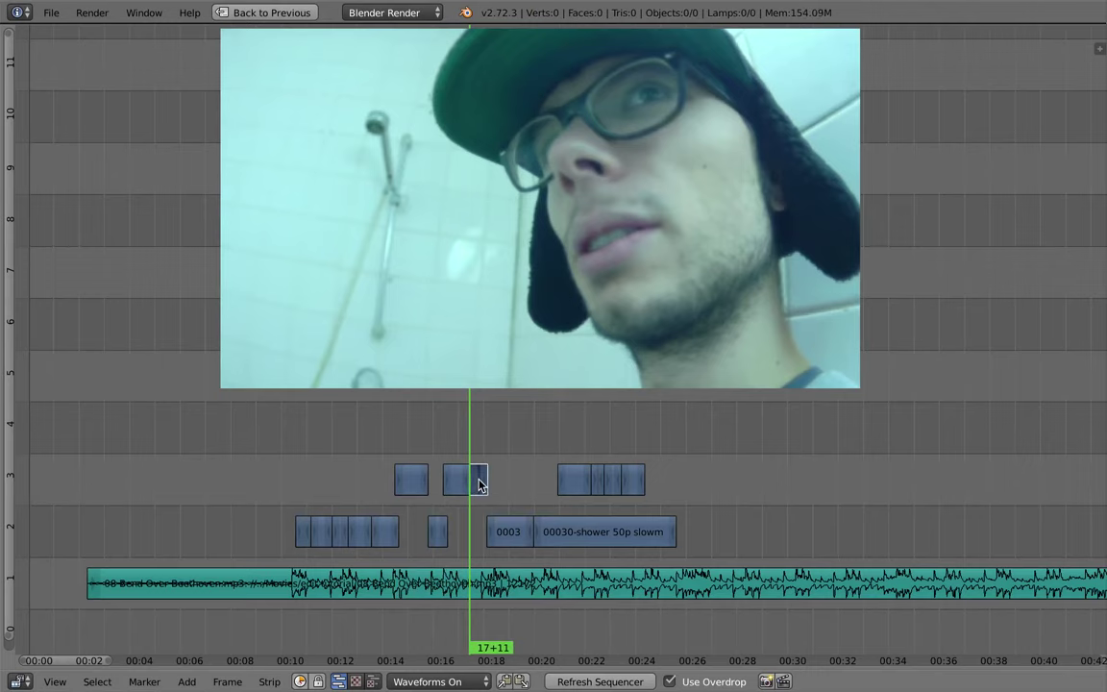
pyautogui.press('g')
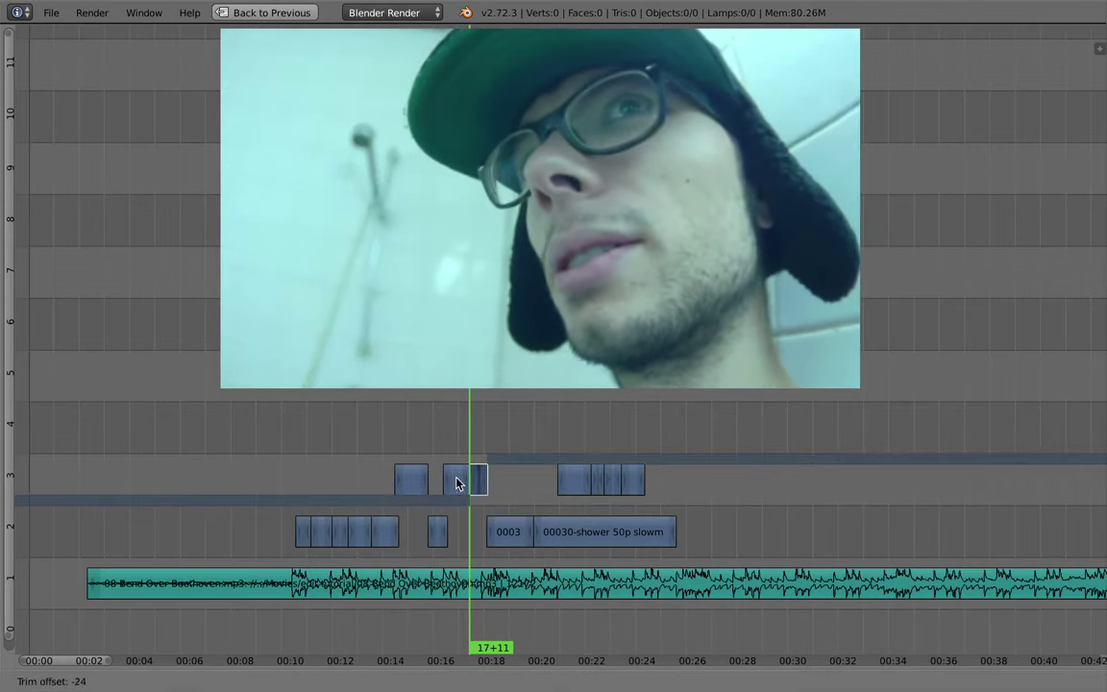
pyautogui.click(450, 476)
# Step: Play back the assembled clips with the music from the beat's start to about 25 seconds
pyautogui.hotkey('alt', 'a')
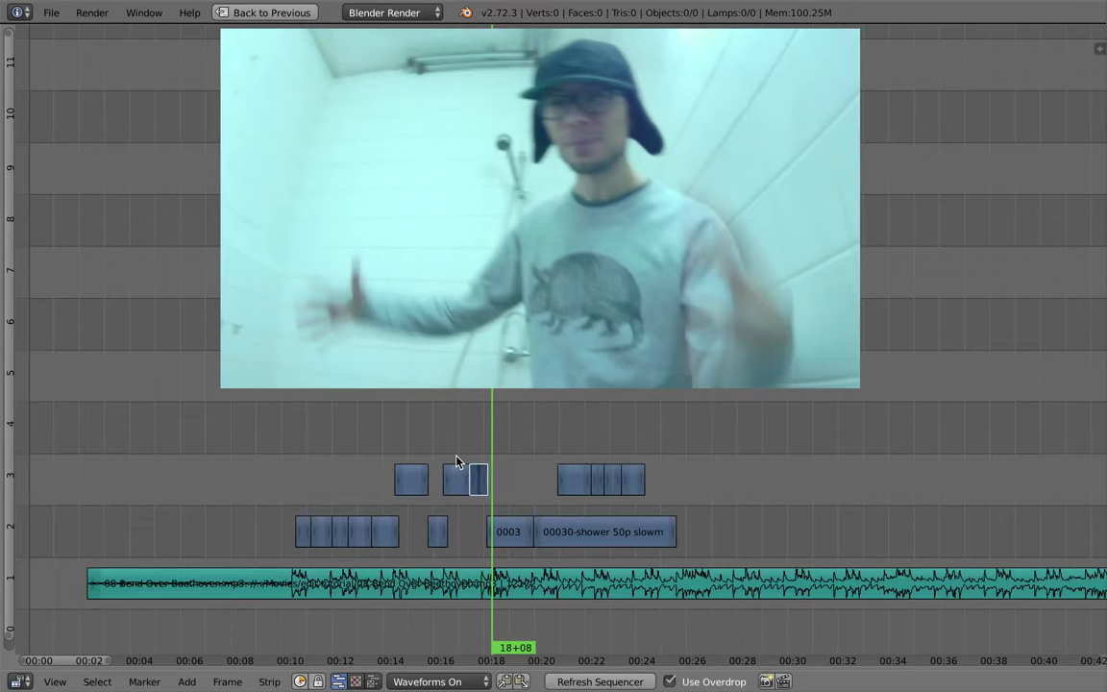
pyautogui.click(293, 594)
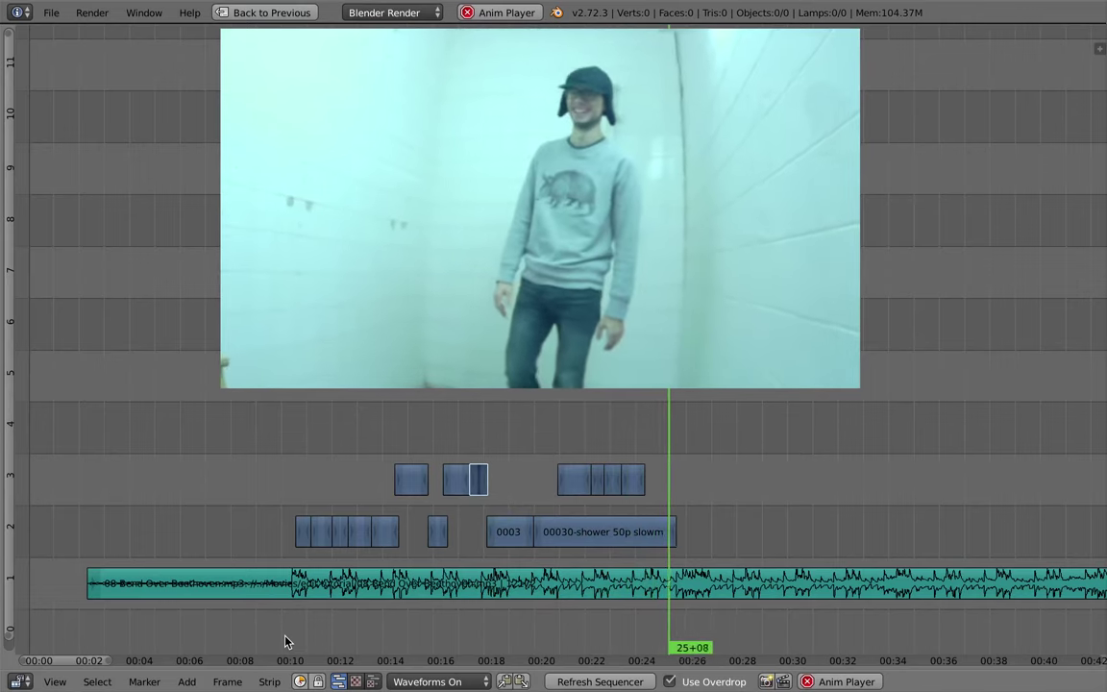
pyautogui.press('Escape')
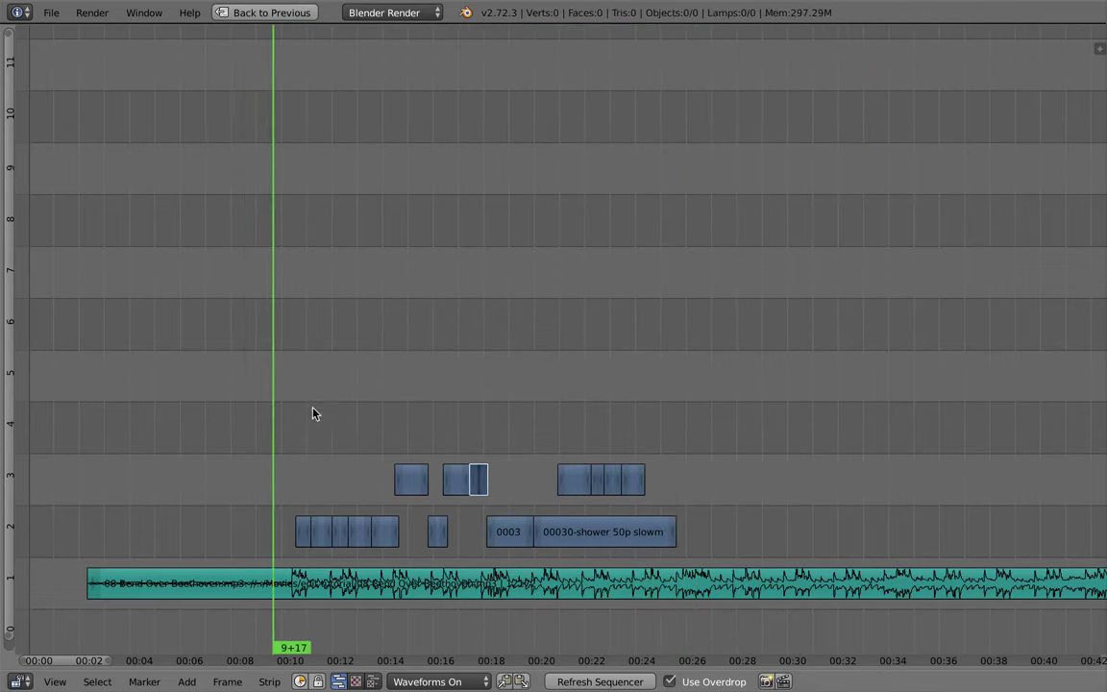
# Step: Add an adjustment layer at 9+17 on channel 4 and extend its end to frame 699, past the last shower clip
pyautogui.hotkey('shift', 'a')
pyautogui.moveTo(320, 521)
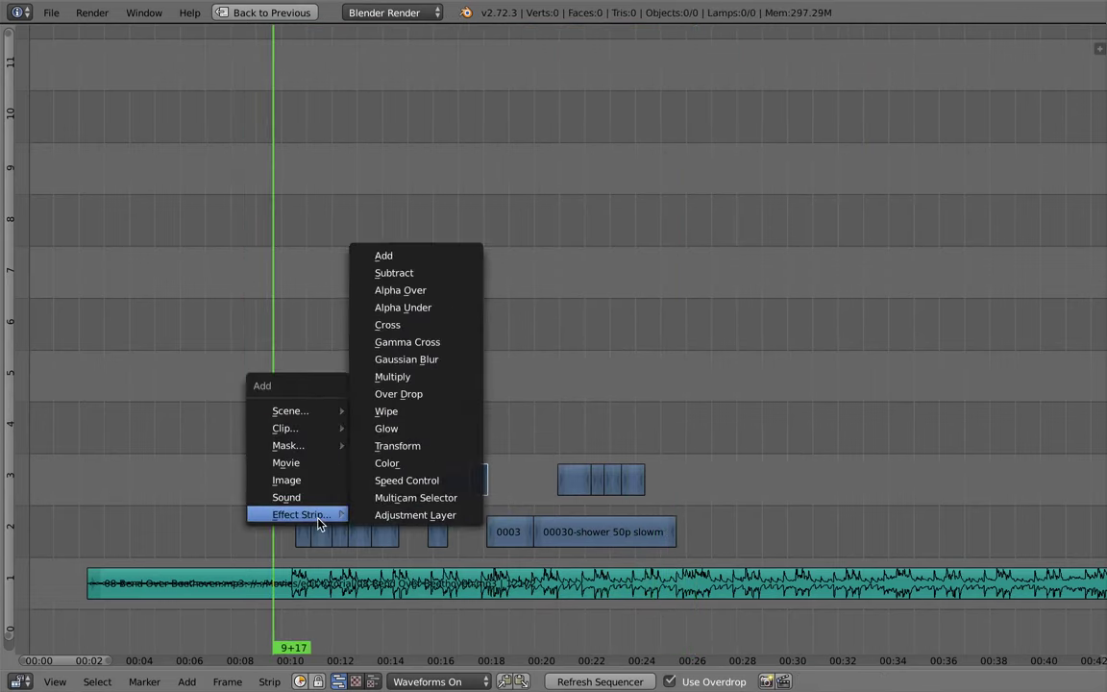
pyautogui.click(443, 518)
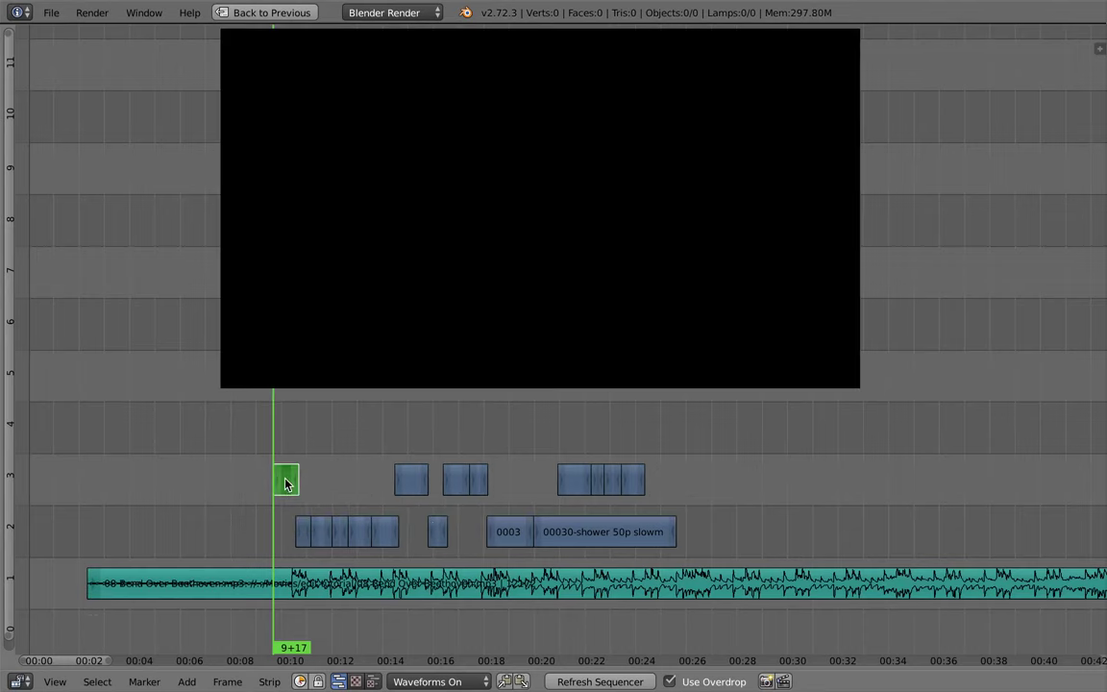
pyautogui.press('g')
pyautogui.click(289, 433)
pyautogui.moveTo(298, 443); pyautogui.dragTo(734, 447, button='right')
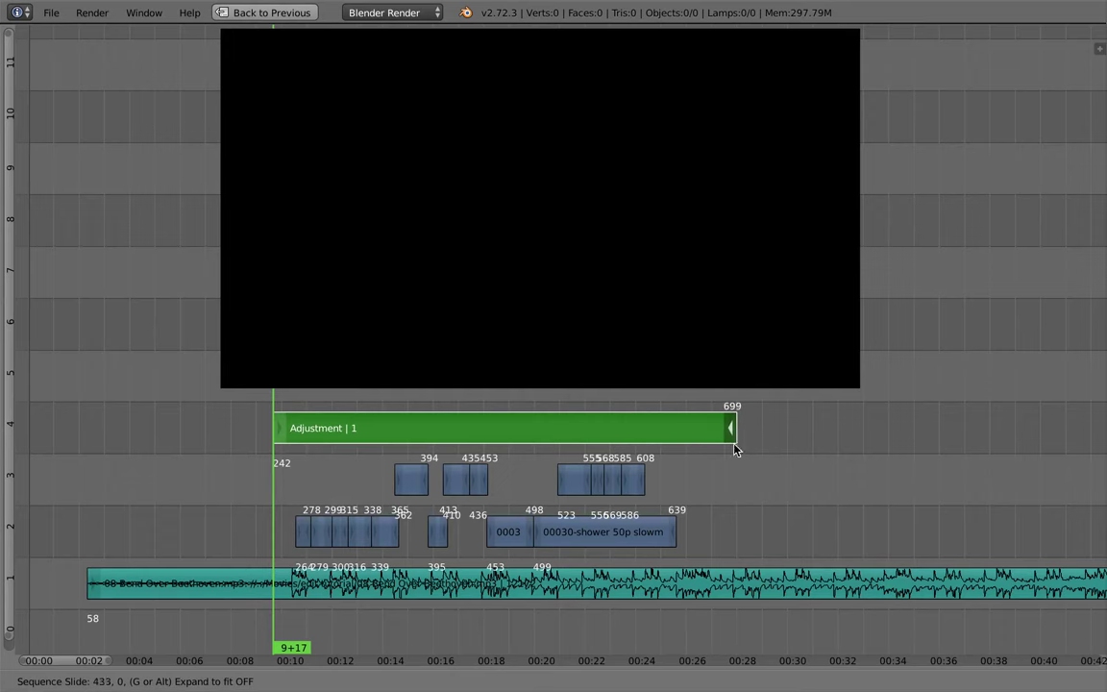
pyautogui.click(387, 428)
# Step: Add a Color Balance modifier to the adjustment layer and widen the properties area to show its color wheels
pyautogui.moveTo(387, 427); pyautogui.dragTo(377, 443)
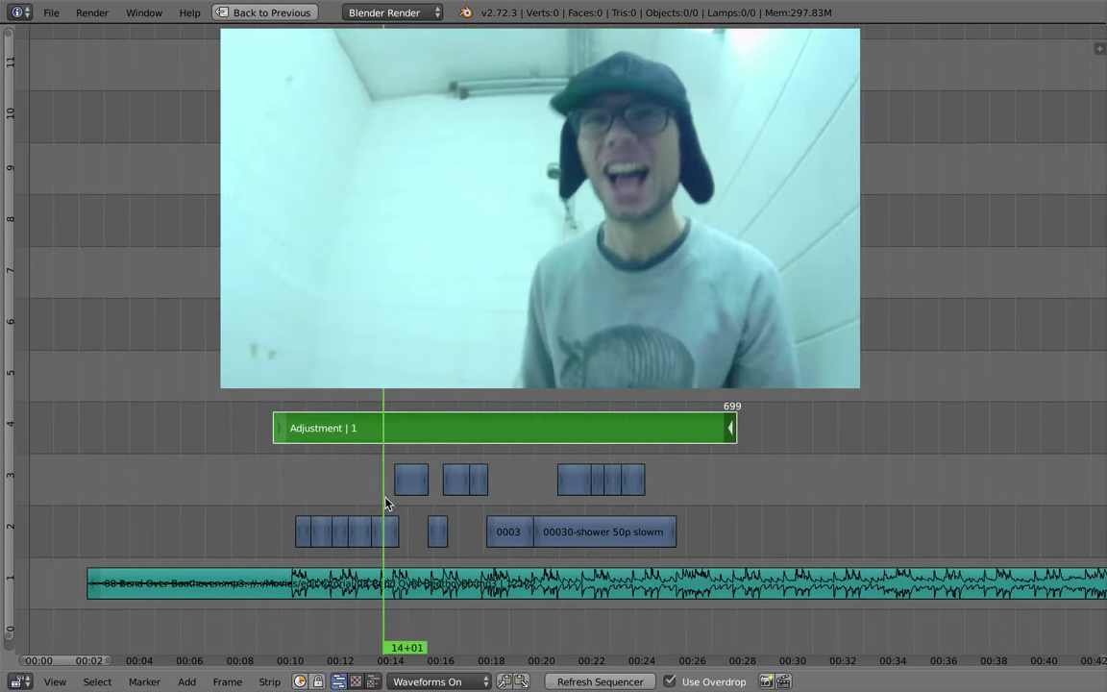
pyautogui.hotkey('shift', 'a')
pyautogui.moveTo(297, 470)
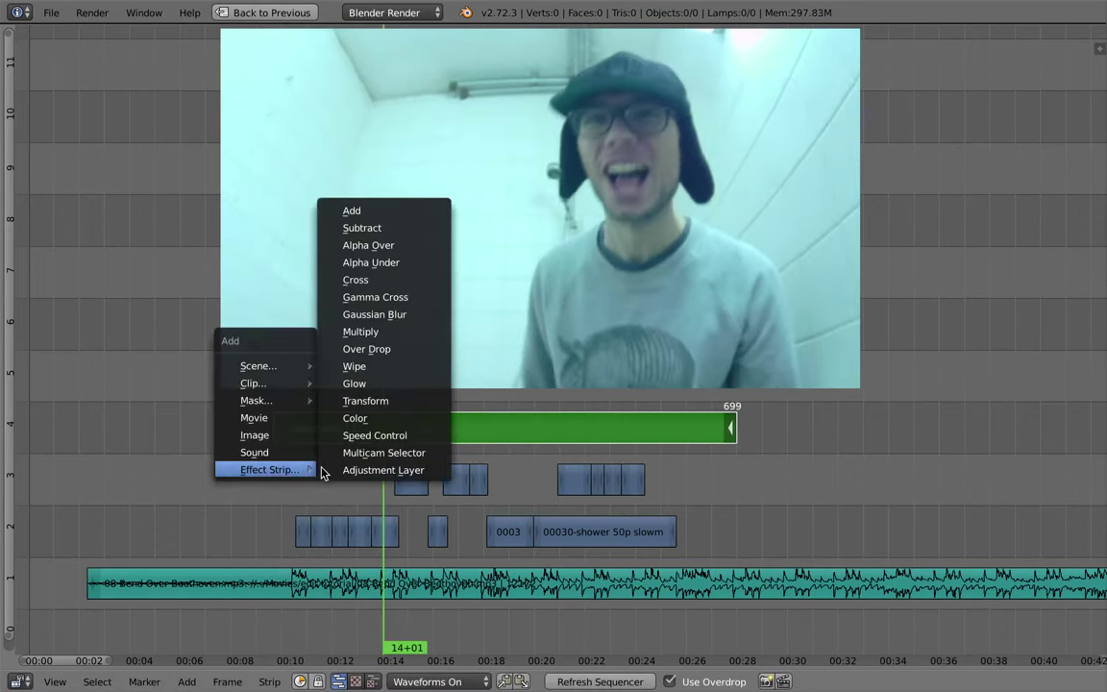
pyautogui.rightClick(597, 434)
pyautogui.press('n')
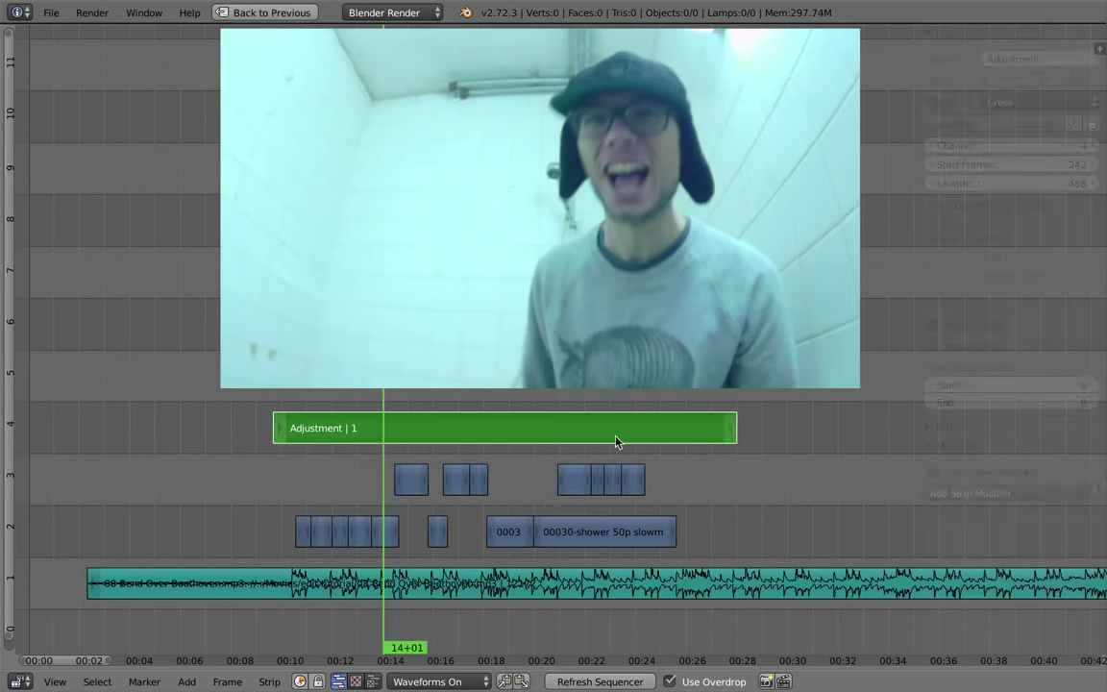
pyautogui.click(1021, 495)
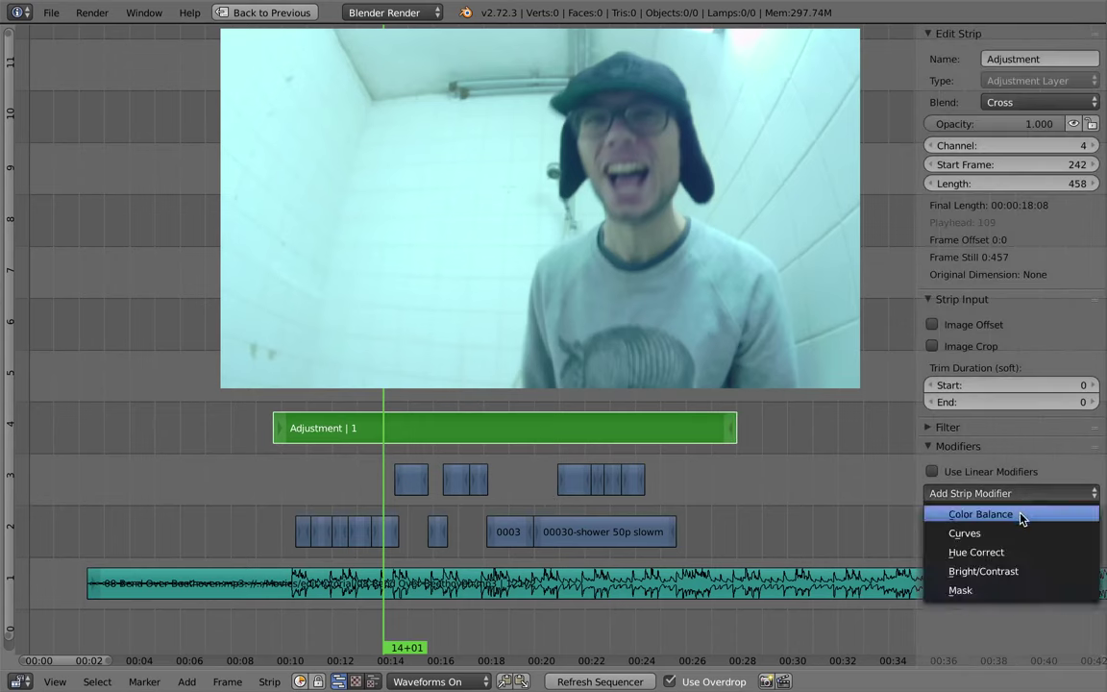
pyautogui.click(988, 514)
pyautogui.scroll(-7, 995, 328)
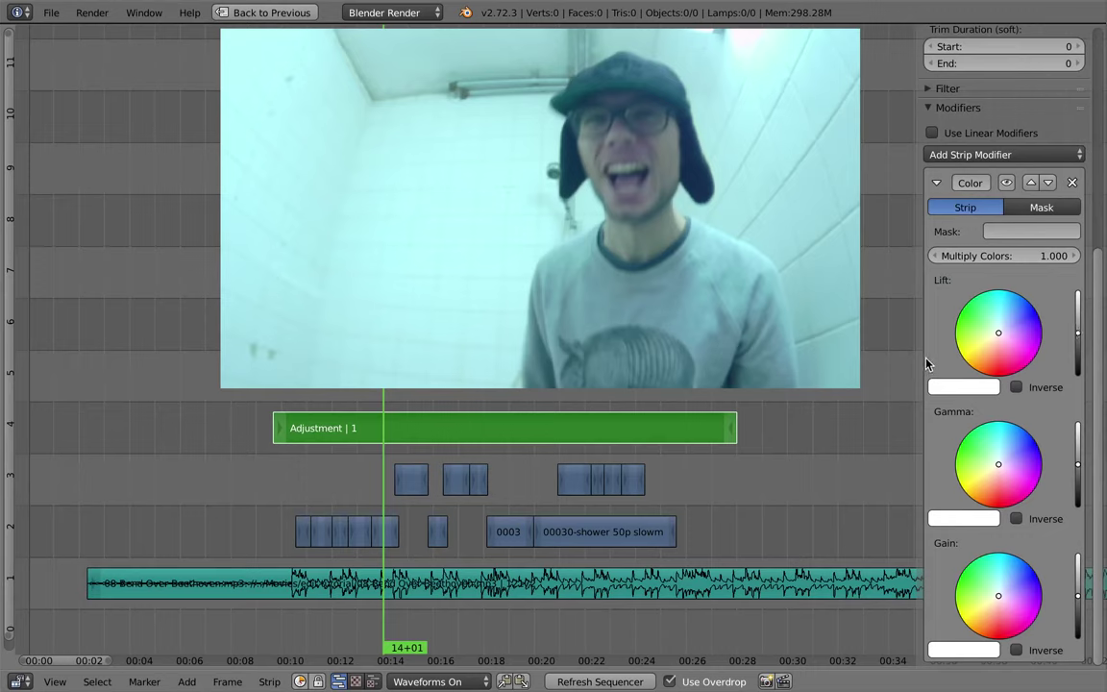
pyautogui.moveTo(916, 363); pyautogui.dragTo(856, 363)
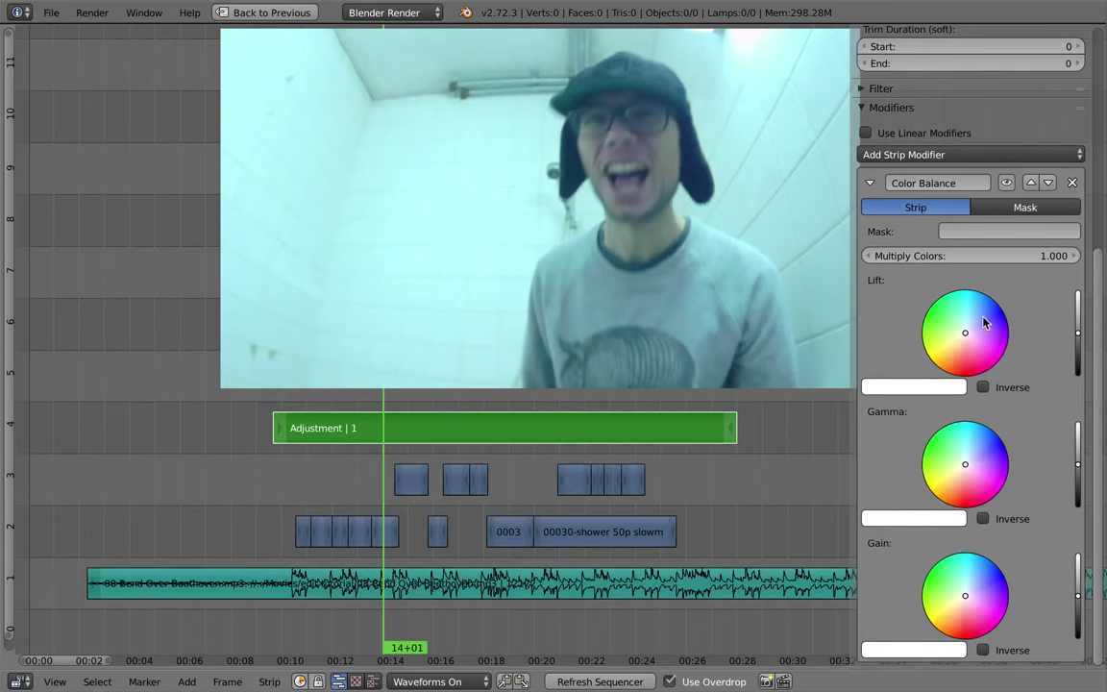
# Step: With the close-up at 15+07 in view, raise the Gain brightness and tint the Gain slightly towards red
pyautogui.click(414, 439)
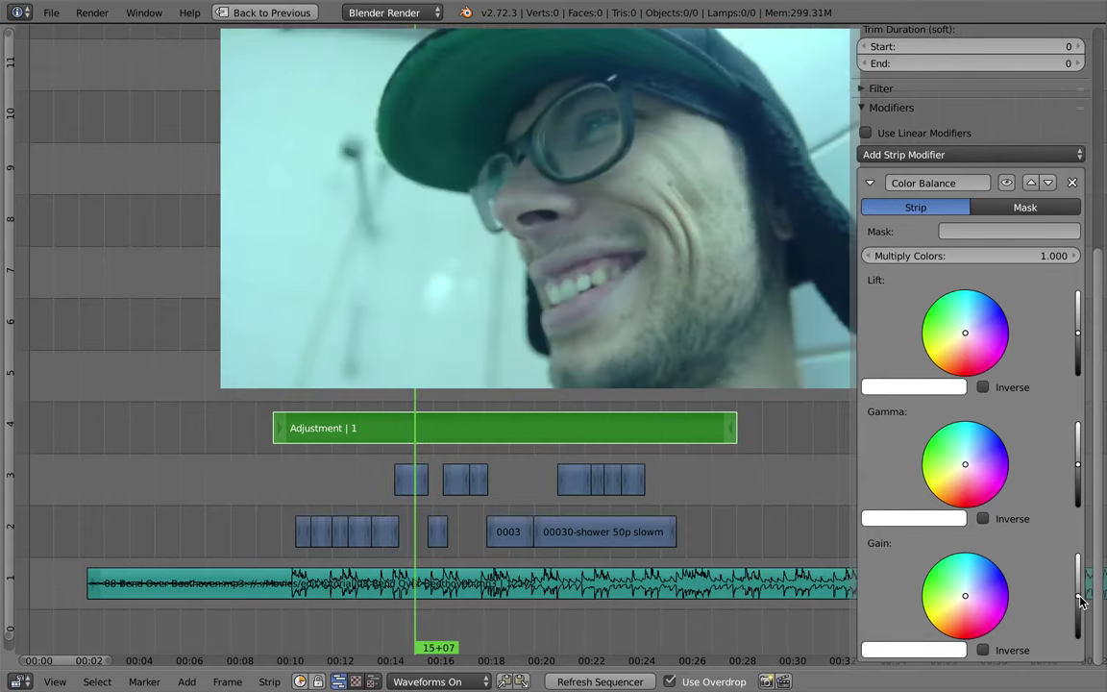
pyautogui.moveTo(1077, 601); pyautogui.dragTo(1080, 591)
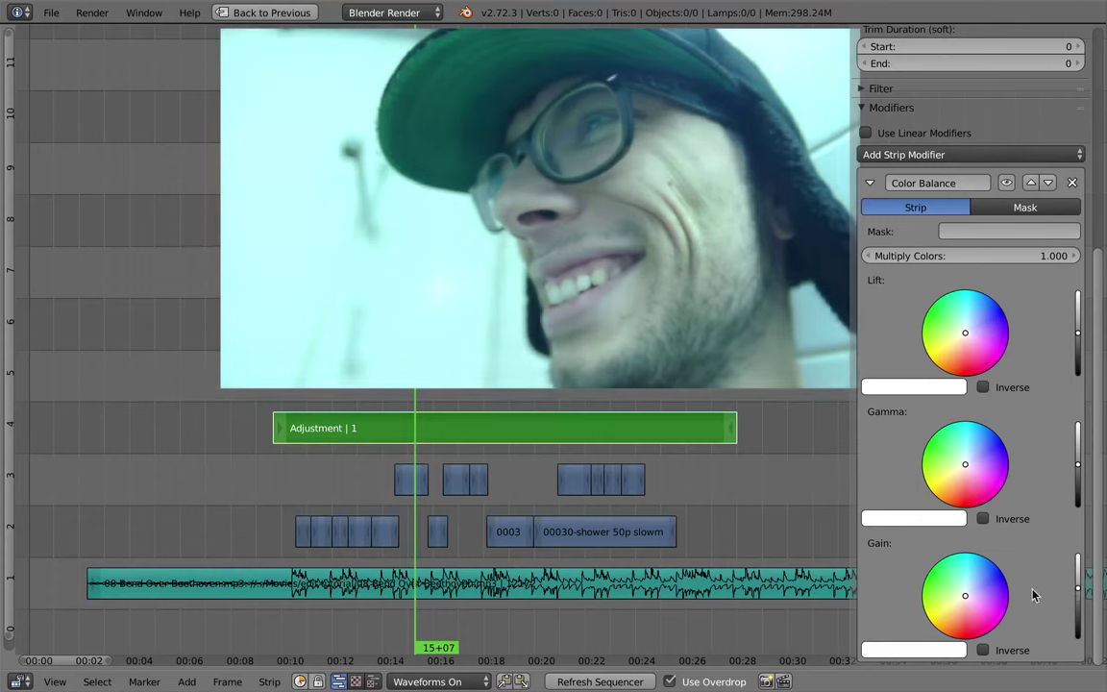
pyautogui.moveTo(967, 598); pyautogui.dragTo(967, 606)
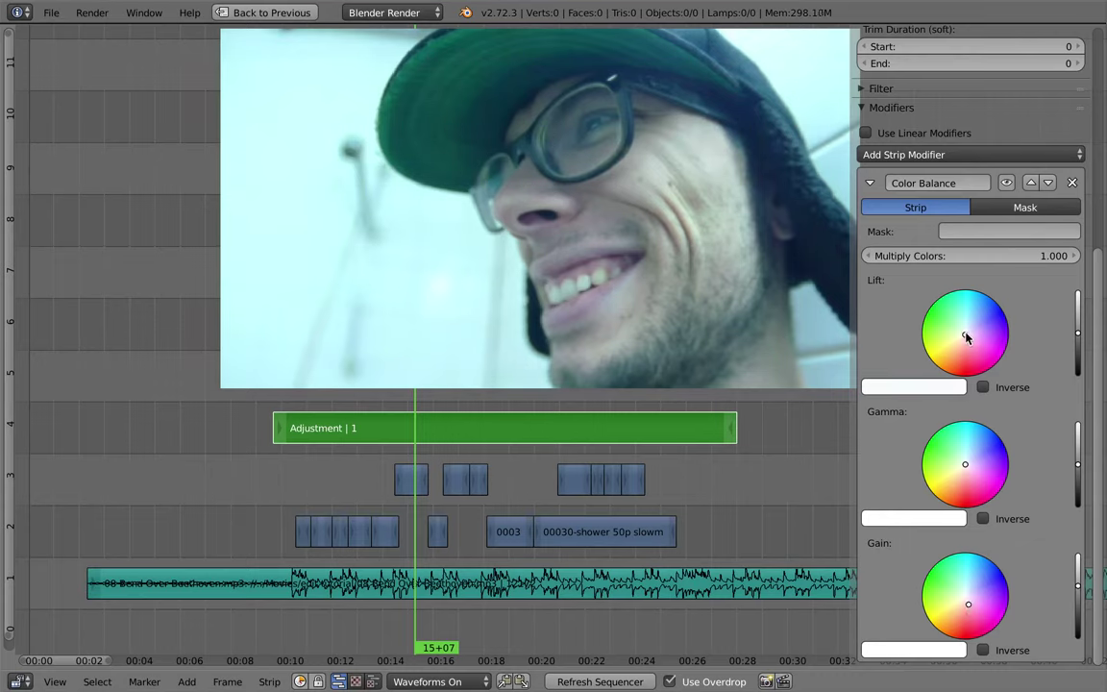
# Step: Warm the Lift tint, lower the Lift and Gamma brightness slightly, and raise the Gain brightness a little more
pyautogui.moveTo(1082, 344); pyautogui.dragTo(1078, 348)
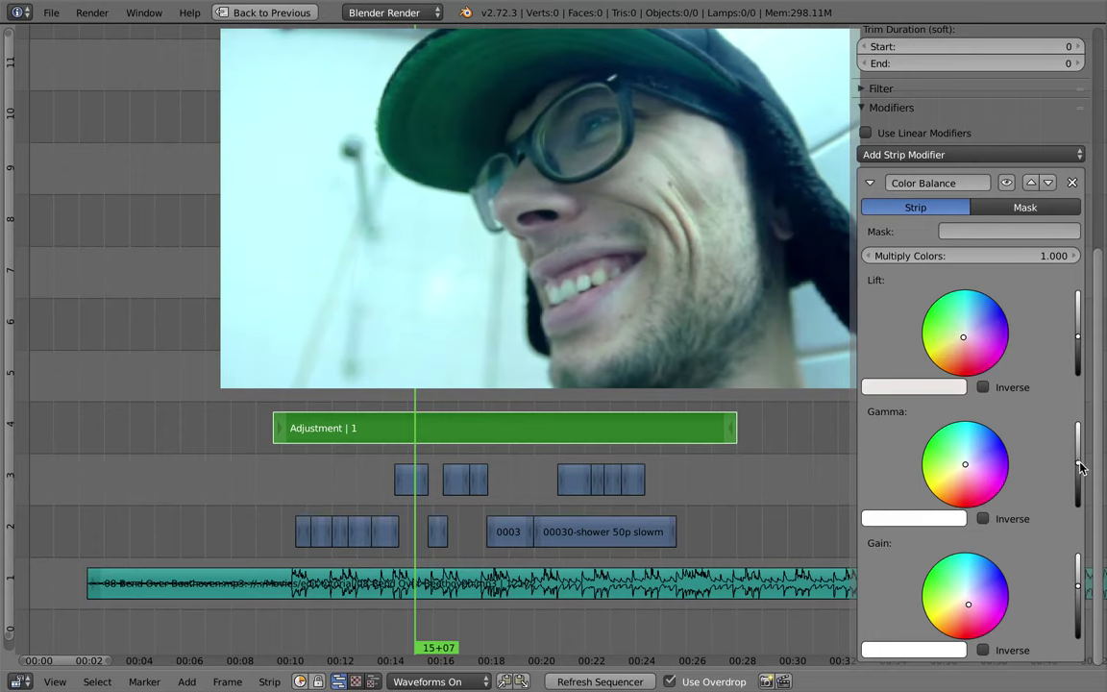
pyautogui.moveTo(1080, 461); pyautogui.dragTo(1080, 471)
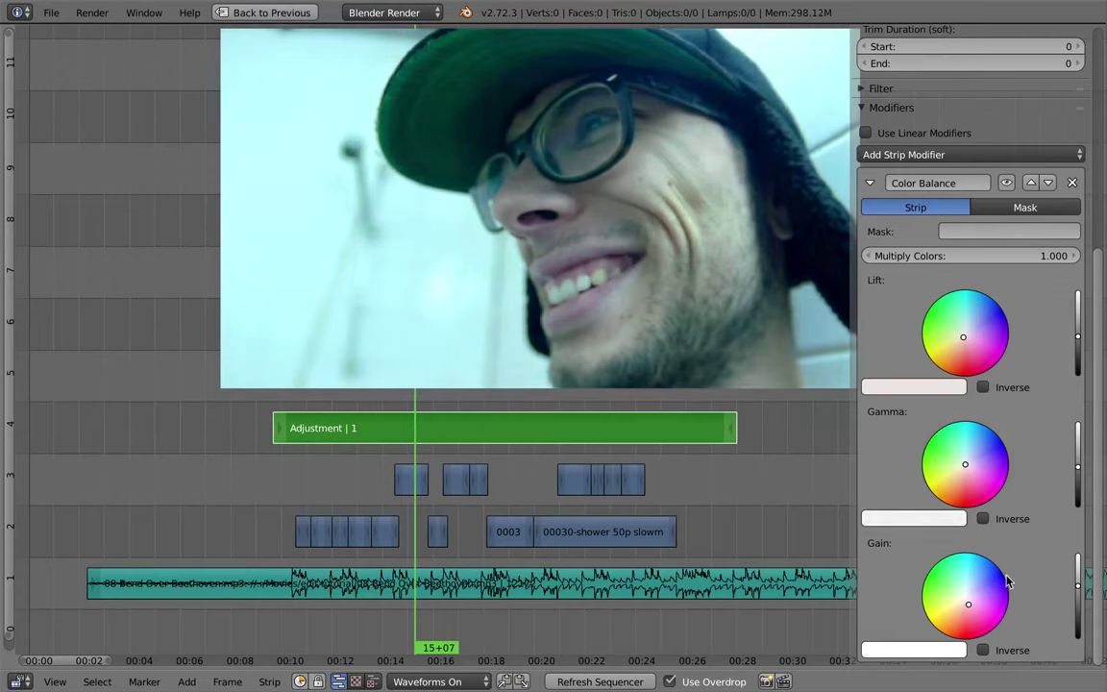
pyautogui.moveTo(1078, 582); pyautogui.dragTo(1080, 583)
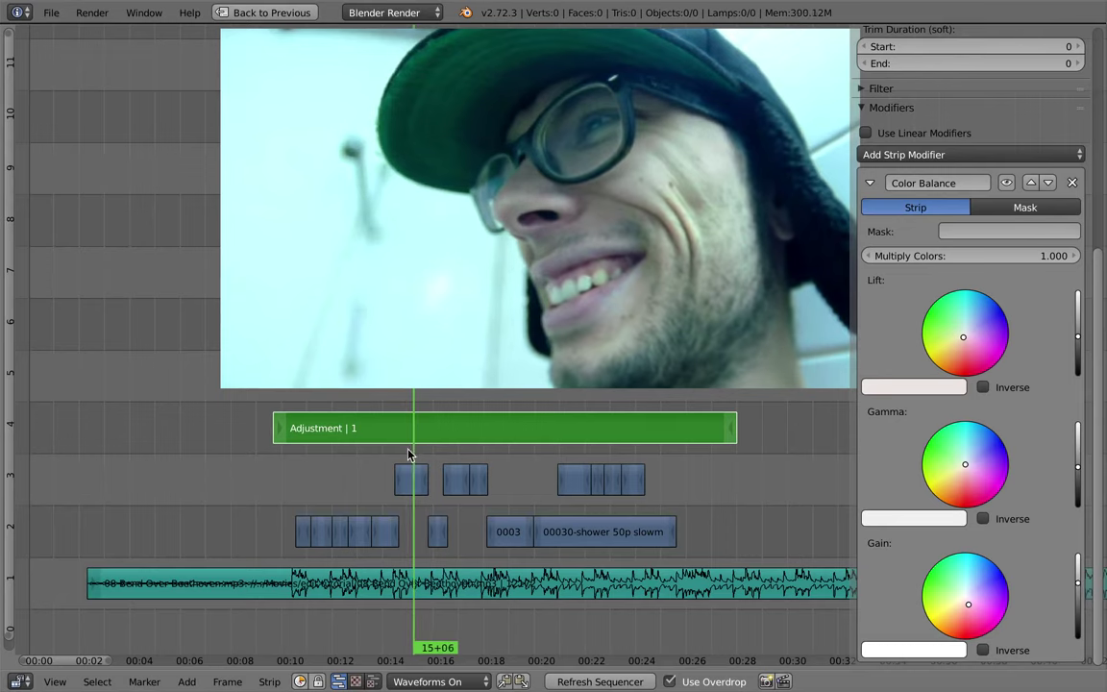
# Step: Check the grade on the first shower clips and shift the Lift, Gamma and Gain tints slightly further towards red
pyautogui.moveTo(371, 451); pyautogui.dragTo(330, 456)
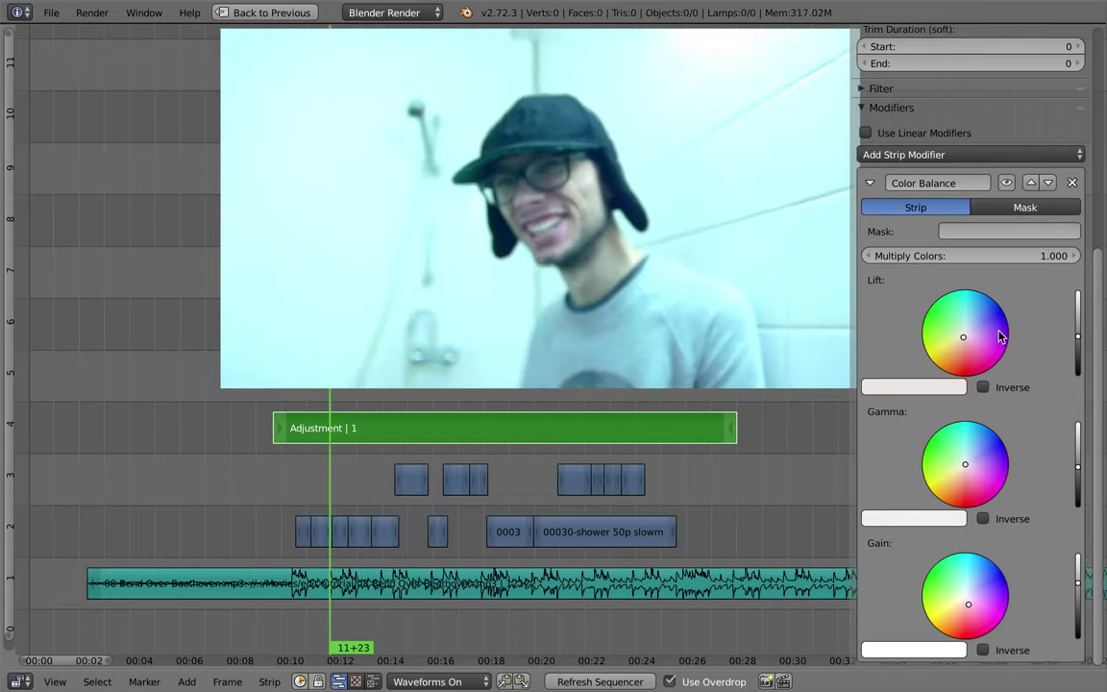
pyautogui.moveTo(964, 341); pyautogui.dragTo(966, 346)
pyautogui.moveTo(970, 605); pyautogui.dragTo(971, 608)
pyautogui.moveTo(329, 478); pyautogui.dragTo(299, 483)
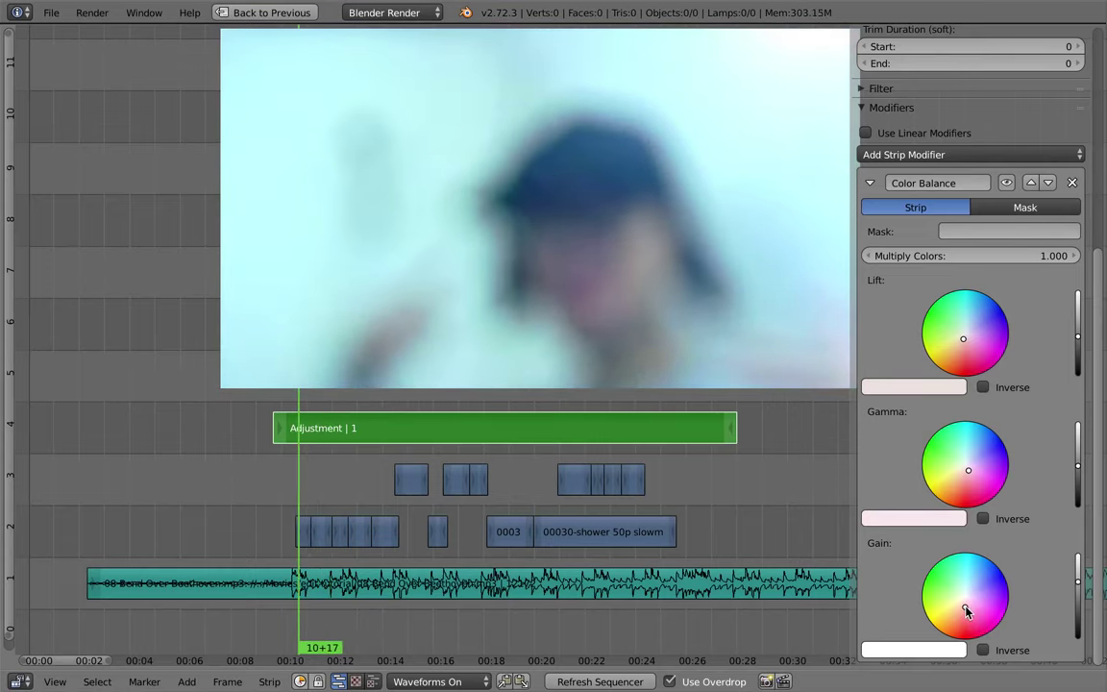
# Step: Play the graded shower scene from 10+17 through its last clip with the strip properties hidden, and review the color balance
pyautogui.hotkey('alt', 'a')
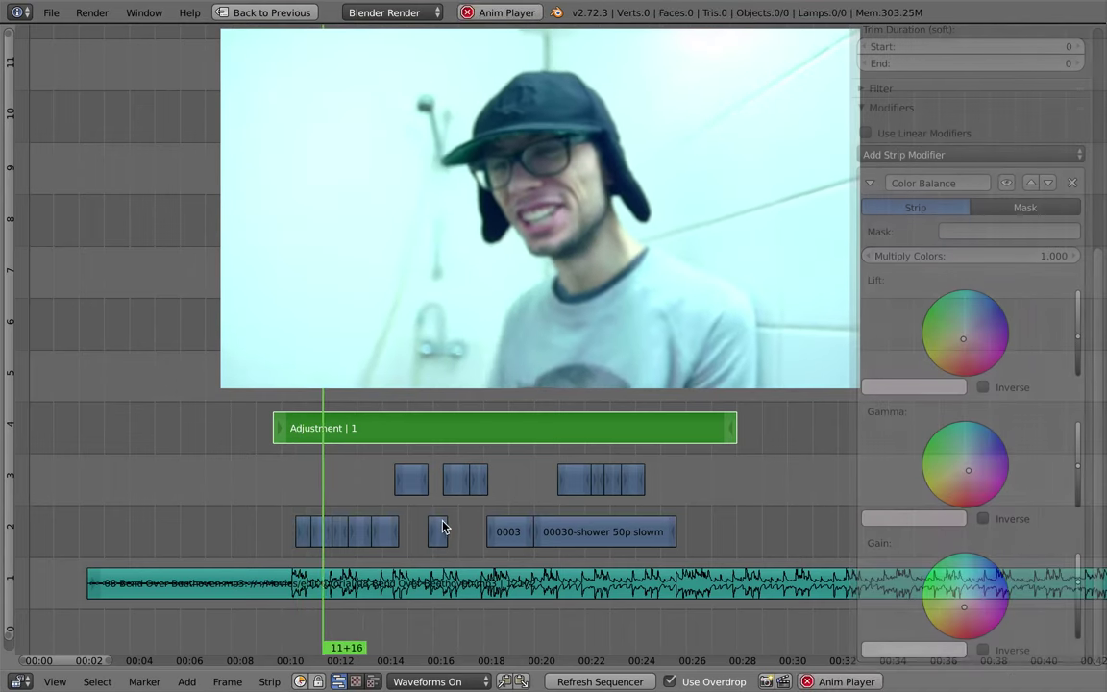
pyautogui.press('n')
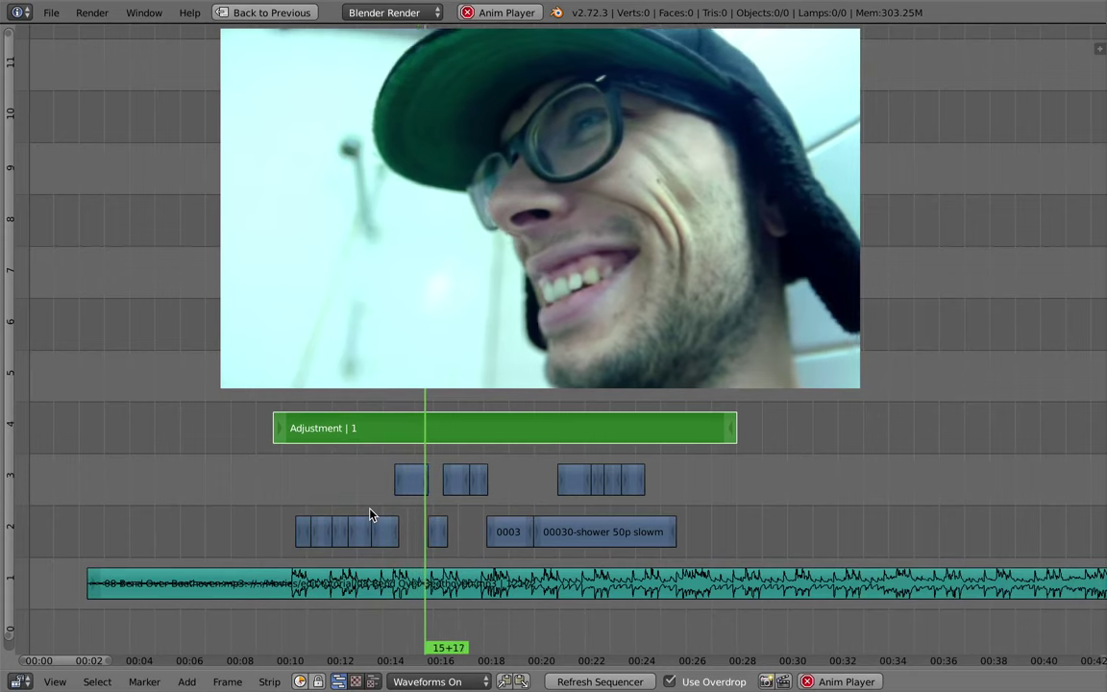
pyautogui.scroll(-2, 495, 545)
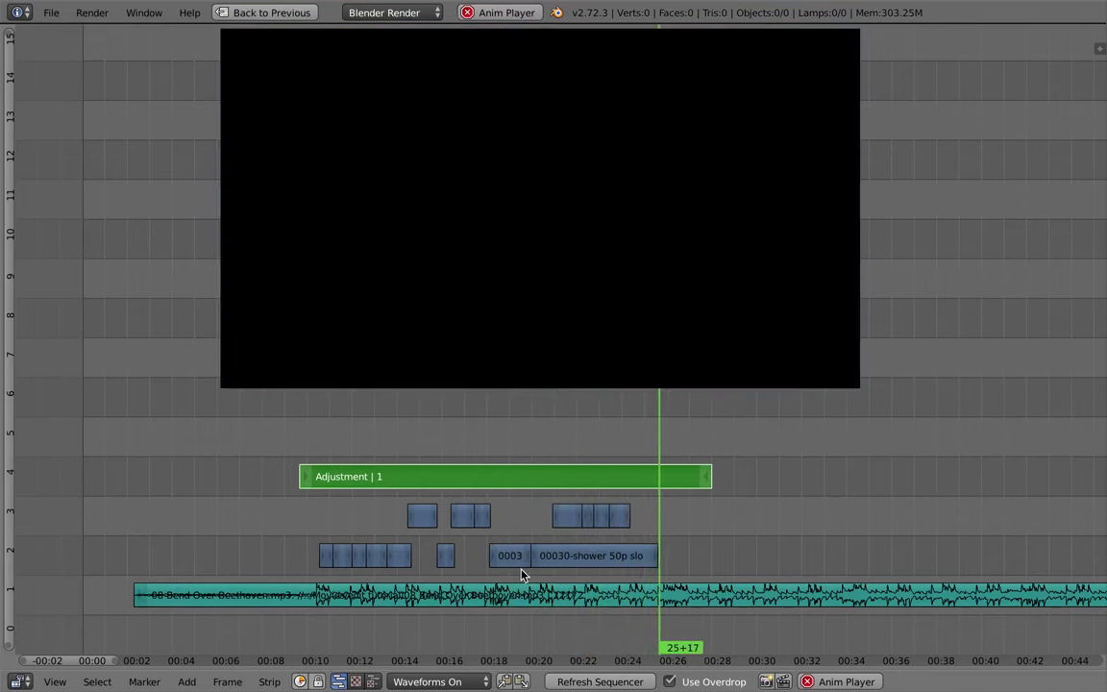
pyautogui.hotkey('alt', 'a')
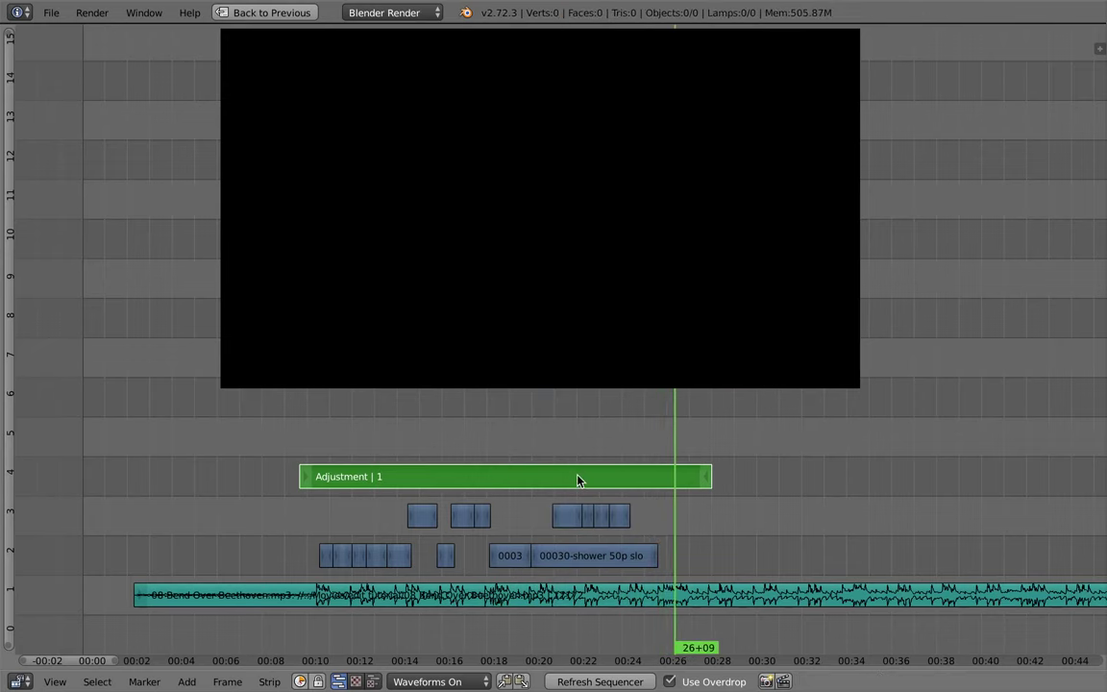
# Step: Switch to the edit scene in the Video Editing-bin layout and add the Sync_itv scene as a strip at frame 1
pyautogui.press('super+Tab')
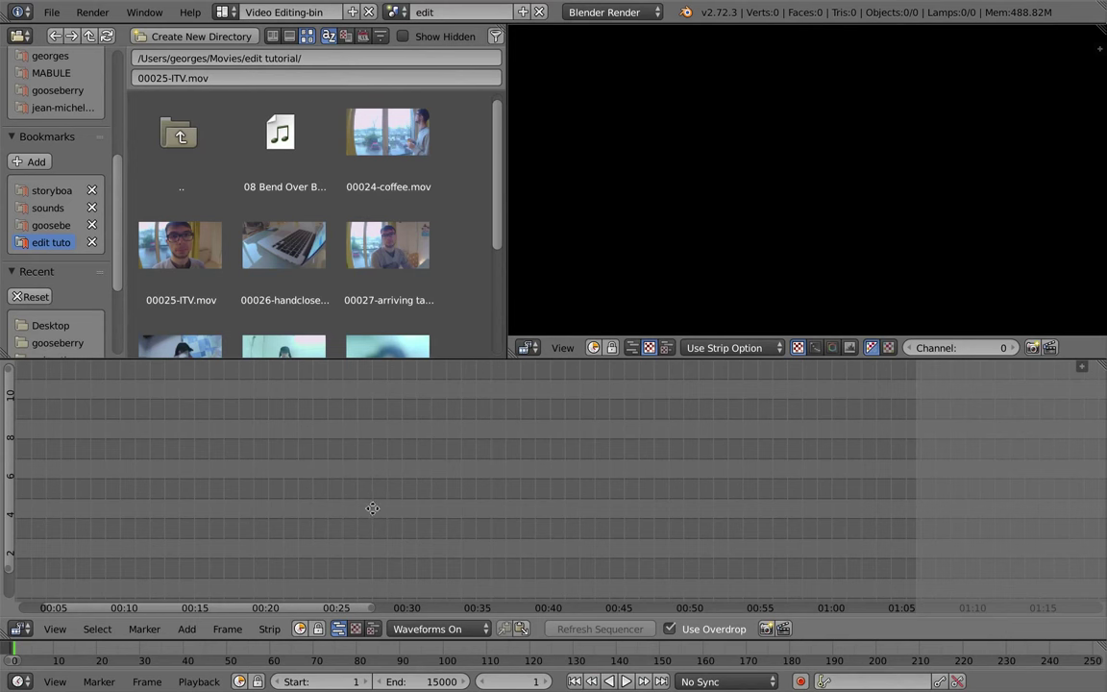
pyautogui.press('Home')
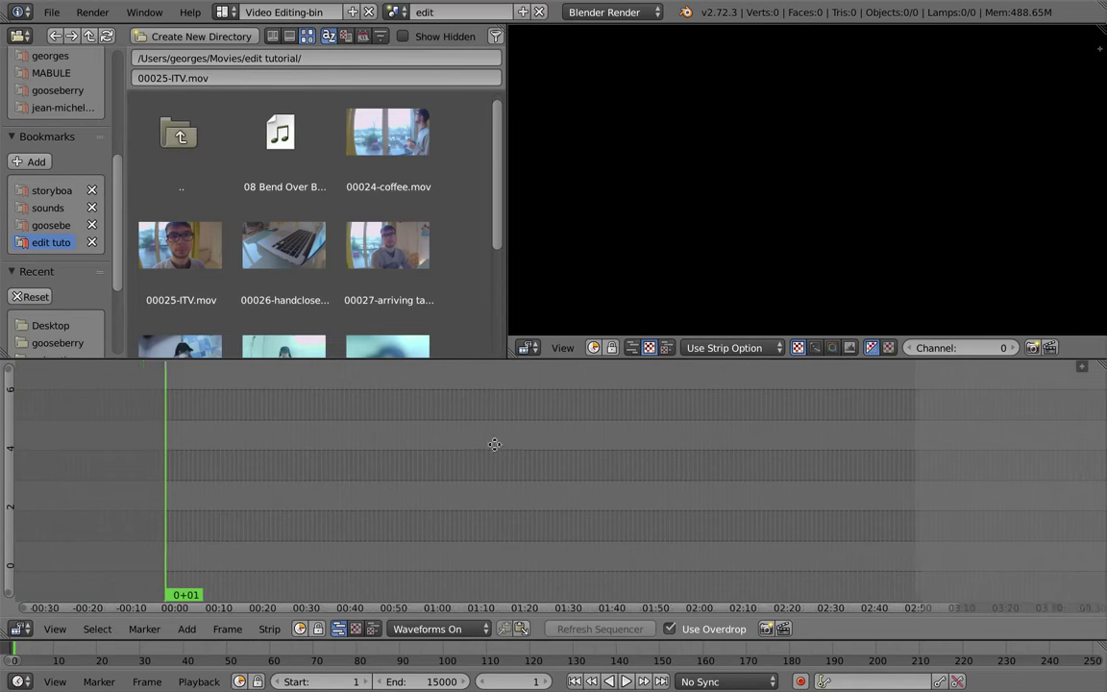
pyautogui.moveTo(495, 443); pyautogui.dragTo(647, 448, button='middle')
pyautogui.hotkey('shift', 'a')
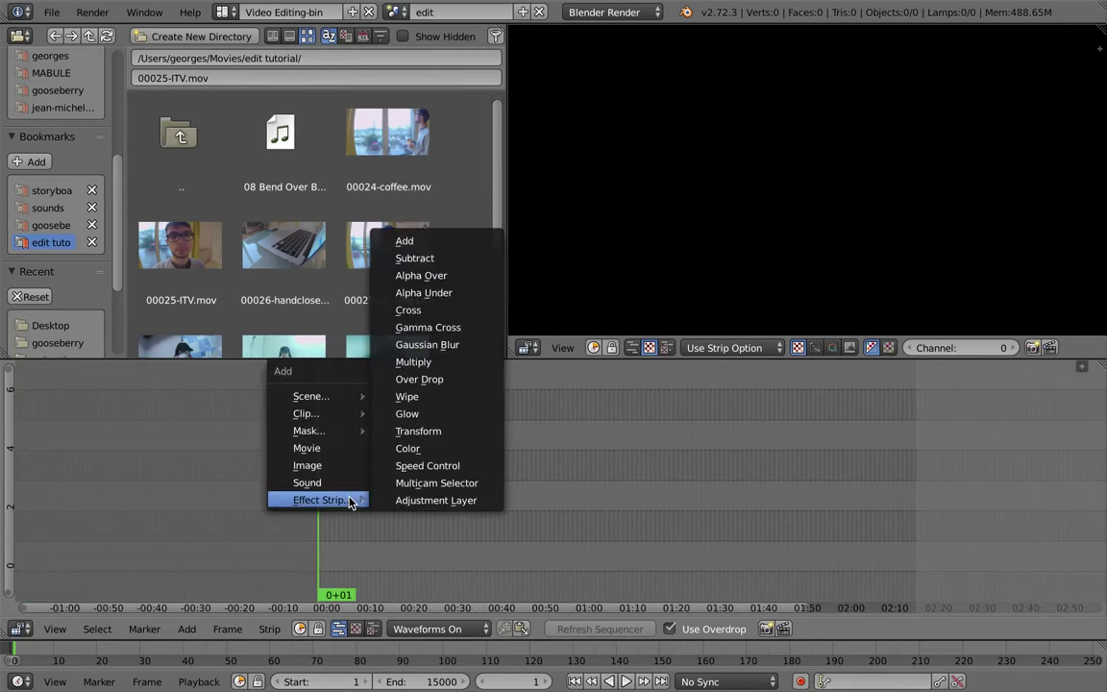
pyautogui.moveTo(309, 396)
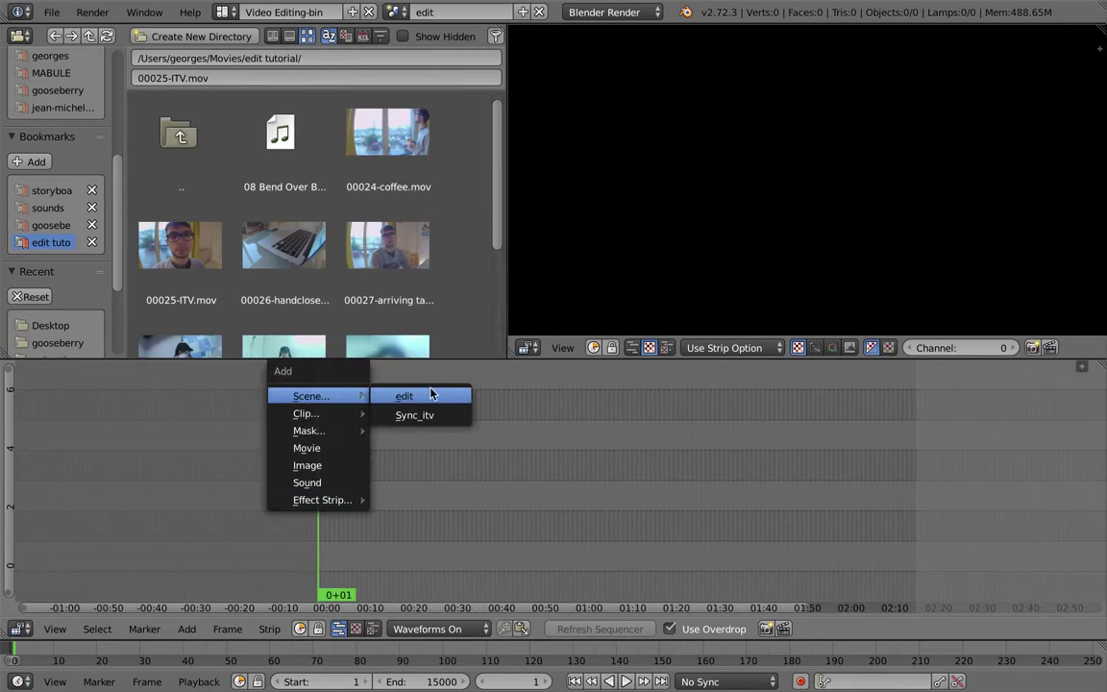
pyautogui.click(442, 418)
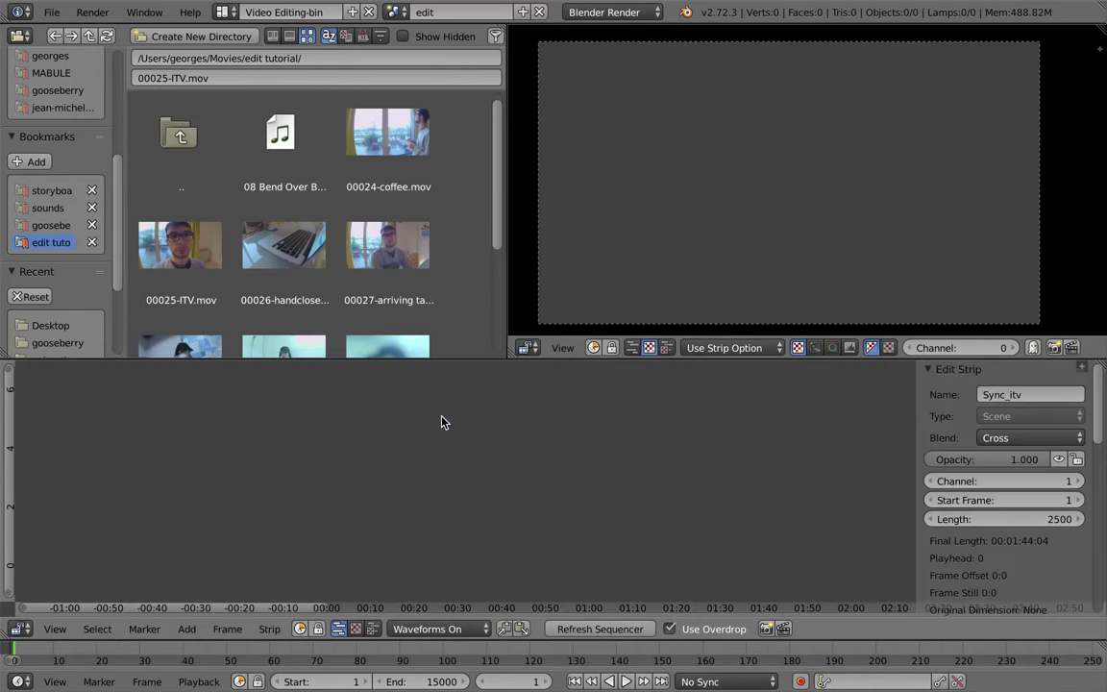
# Step: Turn off the Use Overdrop option for the sequencer holding the Sync_itv strip
pyautogui.scroll(-1, 567, 567)
pyautogui.click(670, 627)
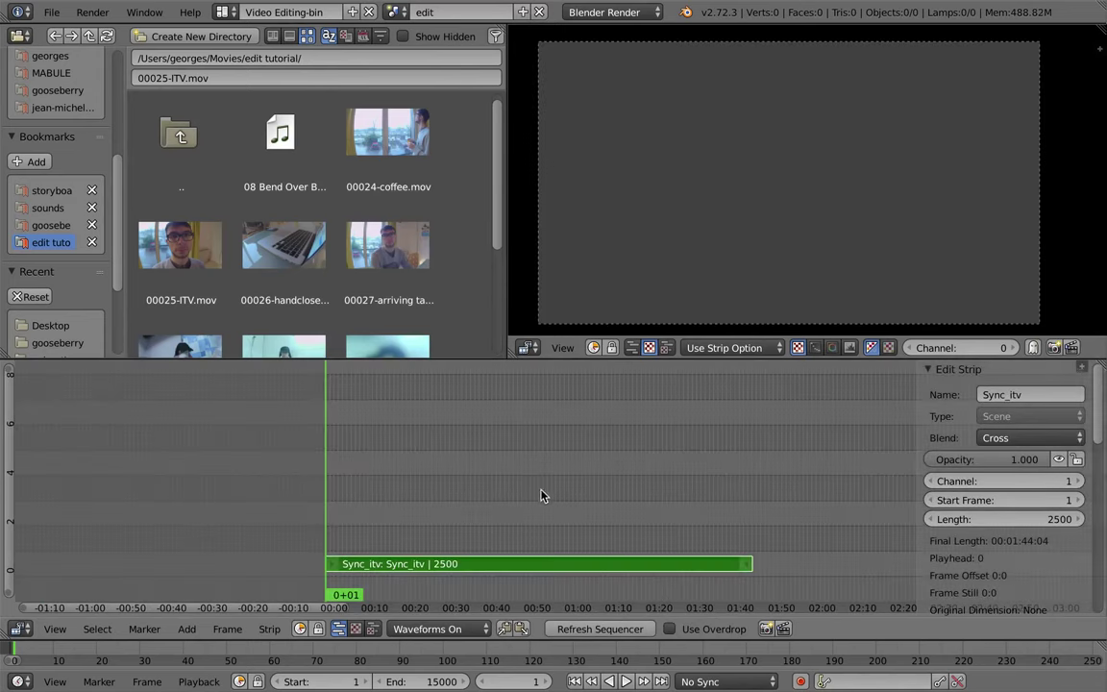
pyautogui.moveTo(429, 421); pyautogui.dragTo(492, 476, button='middle')
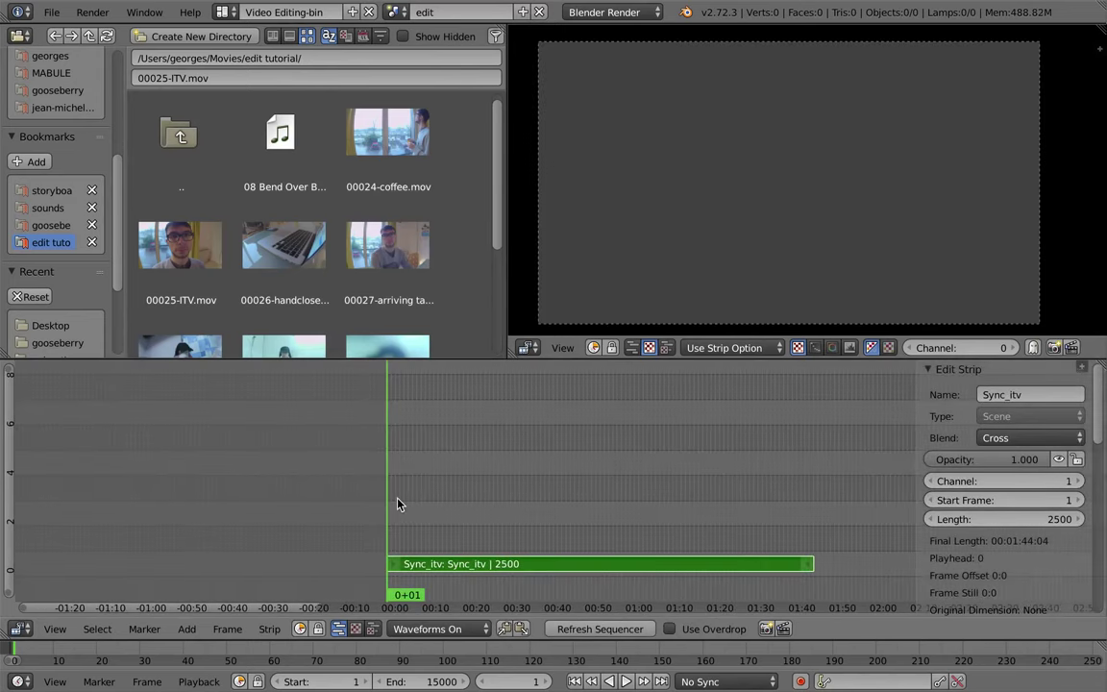